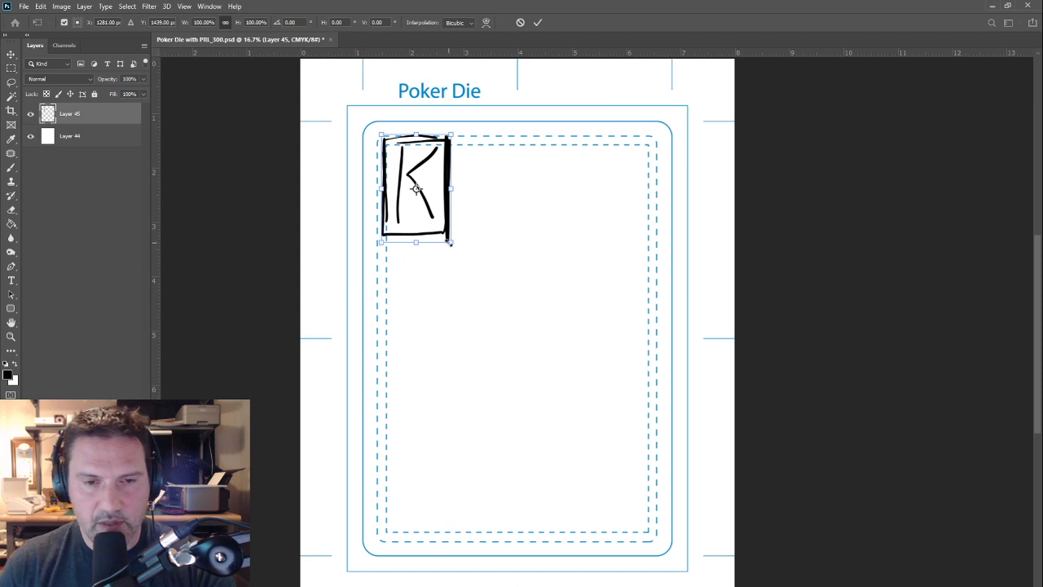
Step: Scale down the boxed K sketch in the card's upper-left corner and return to the Brush tool
{"action": "left_click_drag", "start_coordinate": [451, 243], "coordinate": [434, 221]}
{"action": "key", "text": "Return"}
{"action": "key", "text": "b"}
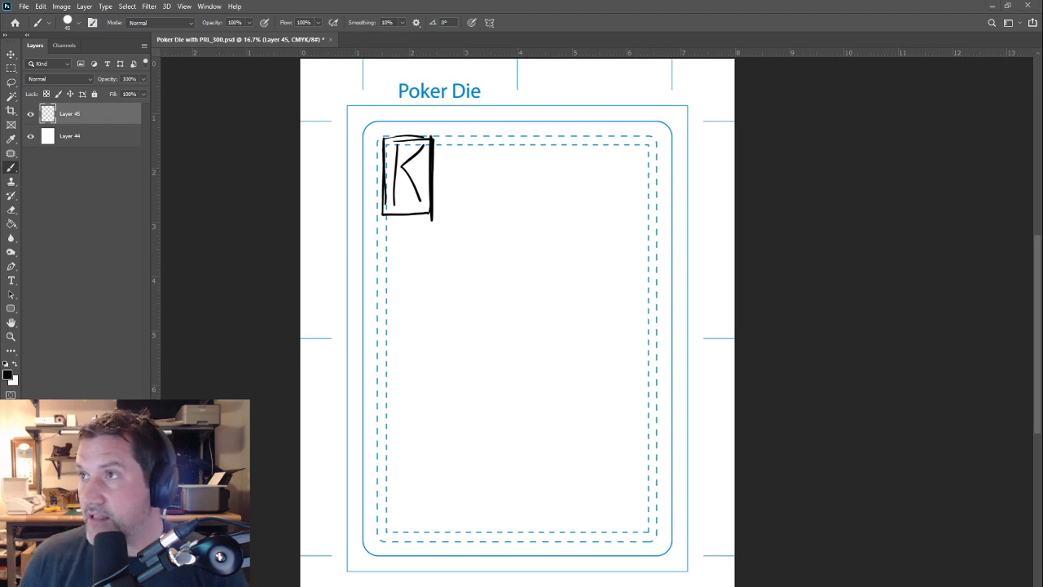
Step: Check the stave church door photos in Chrome, return to Photoshop and sketch a tall scrollwork panel below the K box
{"action": "key", "text": "alt+Tab"}
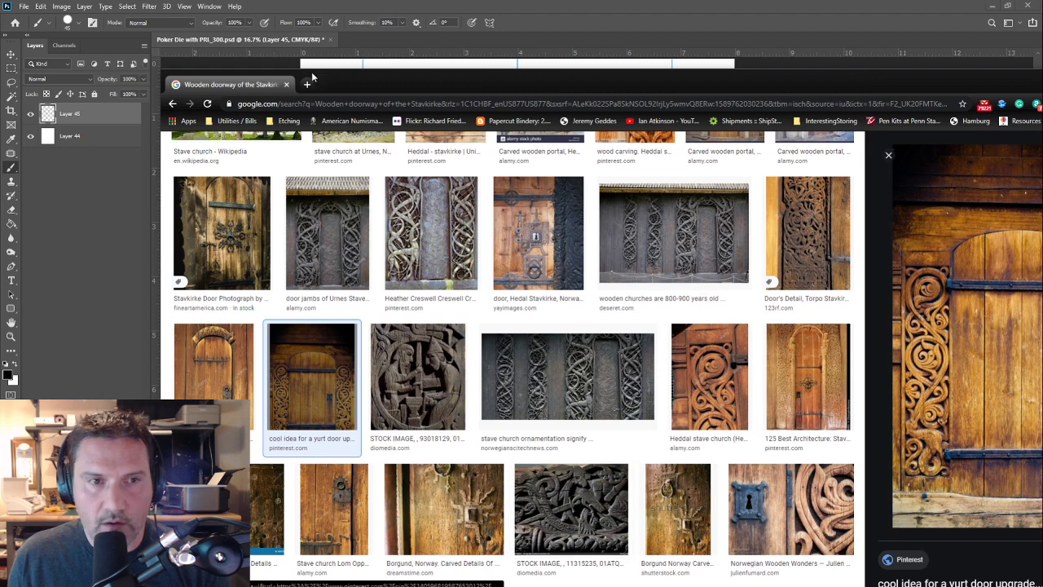
{"action": "key", "text": "alt+Tab"}
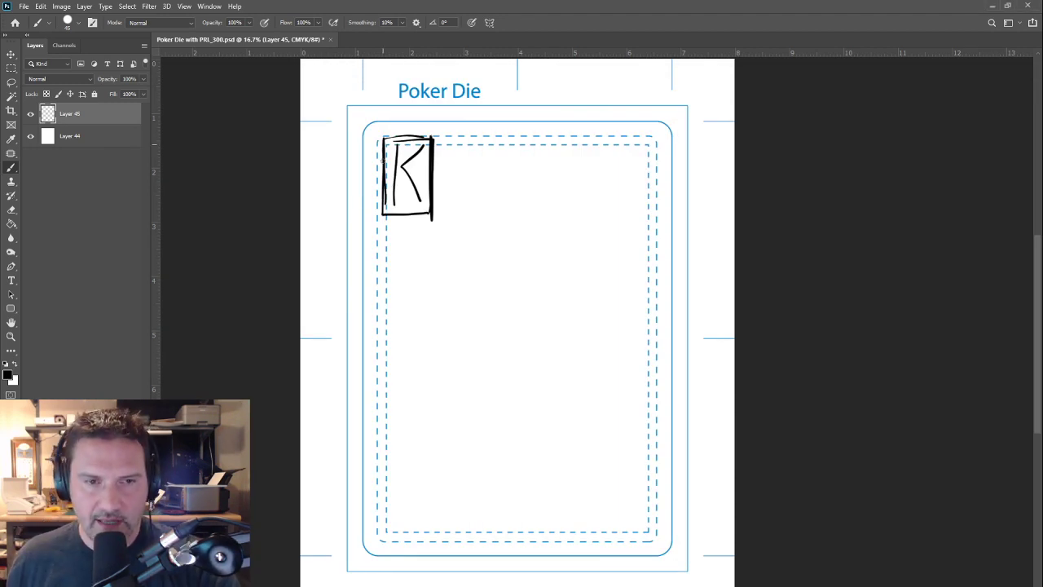
{"action": "left_click_drag", "start_coordinate": [383, 183], "coordinate": [385, 520]}
{"action": "left_click_drag", "start_coordinate": [432, 169], "coordinate": [439, 530]}
{"action": "mouse_move", "coordinate": [443, 438]}
{"action": "left_mouse_down"}
{"action": "mouse_move", "coordinate": [437, 248]}
{"action": "mouse_move", "coordinate": [397, 265]}
{"action": "mouse_move", "coordinate": [407, 248]}
{"action": "mouse_move", "coordinate": [399, 280]}
{"action": "mouse_move", "coordinate": [428, 295]}
{"action": "mouse_move", "coordinate": [412, 336]}
{"action": "mouse_move", "coordinate": [394, 300]}
{"action": "mouse_move", "coordinate": [426, 340]}
{"action": "mouse_move", "coordinate": [395, 357]}
{"action": "mouse_move", "coordinate": [423, 390]}
{"action": "mouse_move", "coordinate": [404, 392]}
{"action": "mouse_move", "coordinate": [431, 403]}
{"action": "mouse_move", "coordinate": [402, 420]}
{"action": "mouse_move", "coordinate": [438, 416]}
{"action": "mouse_move", "coordinate": [420, 441]}
{"action": "mouse_move", "coordinate": [411, 433]}
{"action": "mouse_move", "coordinate": [441, 447]}
{"action": "mouse_move", "coordinate": [395, 447]}
{"action": "mouse_move", "coordinate": [438, 480]}
{"action": "mouse_move", "coordinate": [397, 491]}
{"action": "mouse_move", "coordinate": [438, 527]}
{"action": "left_mouse_up"}
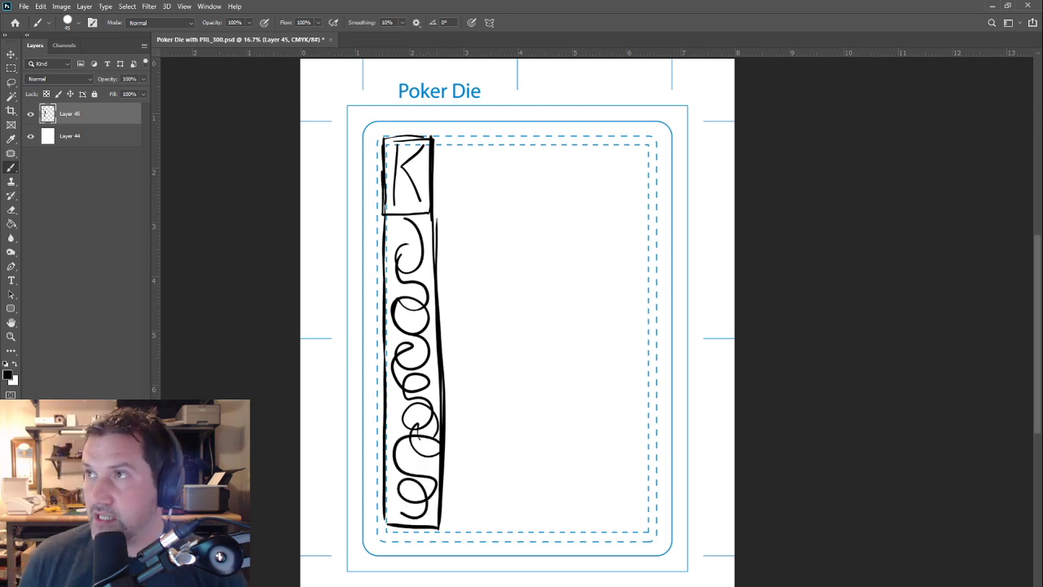
Step: Bring up Chrome and examine the Urnes door jambs, the yurt door and the Deseret News stave church carvings
{"action": "left_click_drag", "start_coordinate": [1042, 94], "coordinate": [451, 54]}
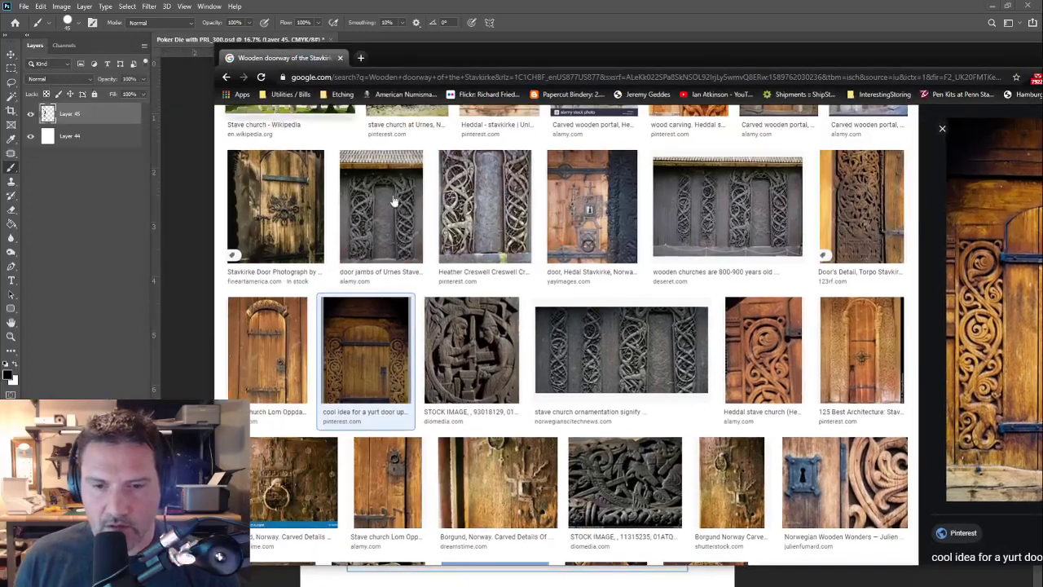
{"action": "left_click", "coordinate": [367, 232]}
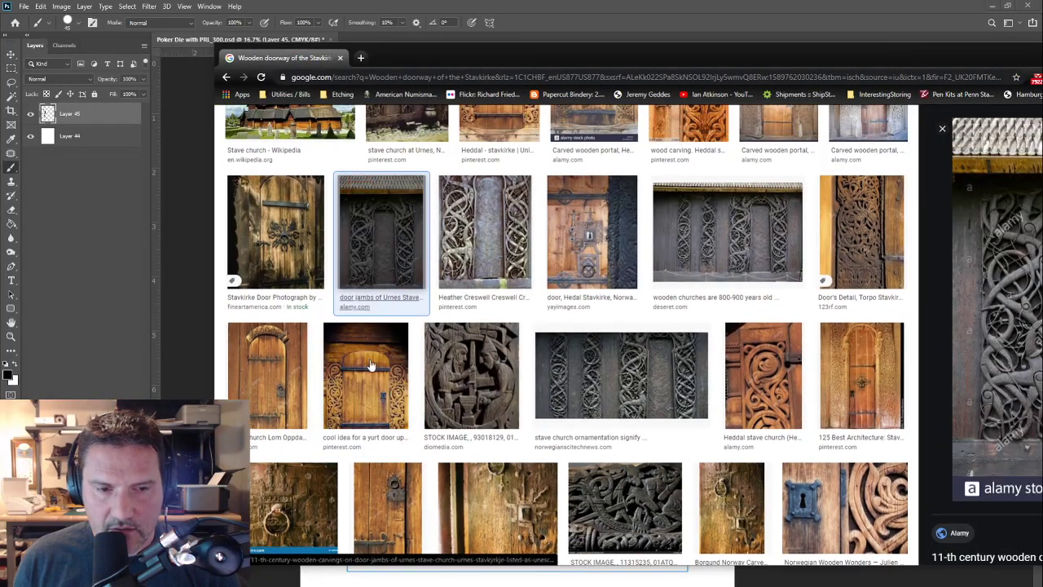
{"action": "left_click", "coordinate": [364, 399]}
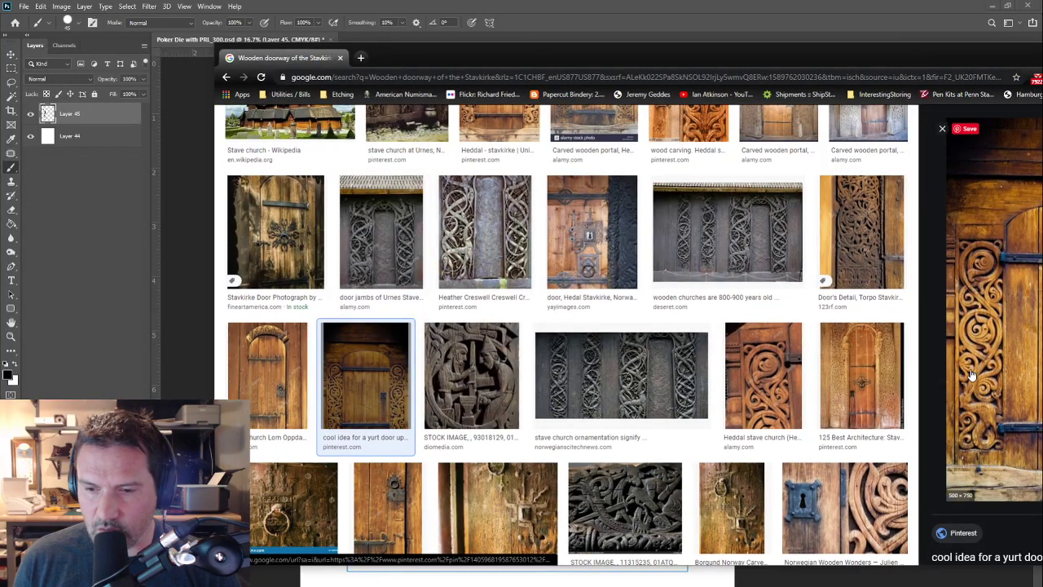
{"action": "left_click", "coordinate": [693, 230]}
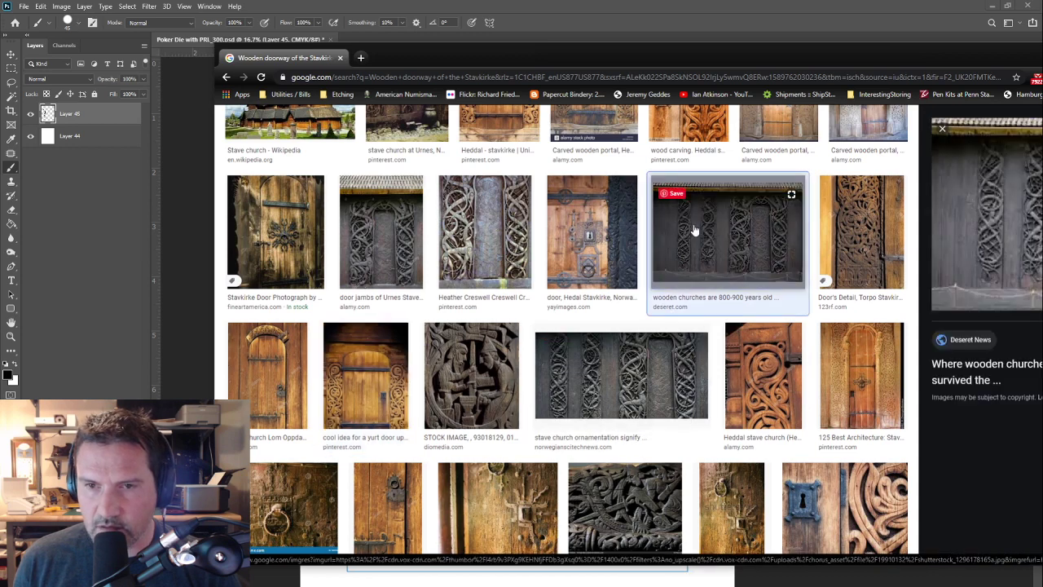
{"action": "left_click", "coordinate": [1006, 255]}
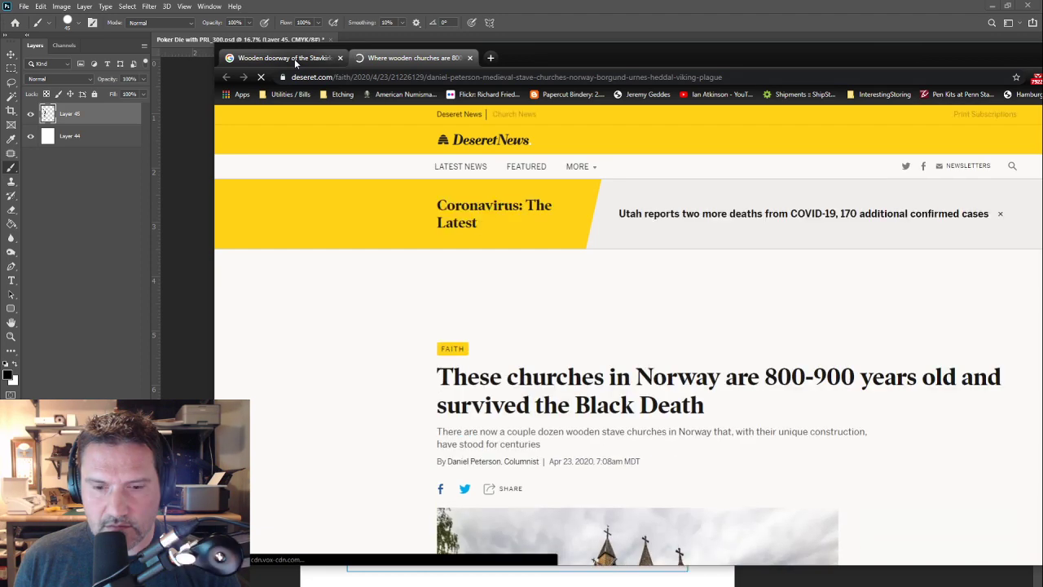
Step: Browse further image results, examine the Granger carving and the Heddal portal's agefotostock page, and return to Photoshop
{"action": "left_click", "coordinate": [296, 58]}
{"action": "scroll", "coordinate": [497, 350], "scroll_direction": "down", "scroll_amount": 2}
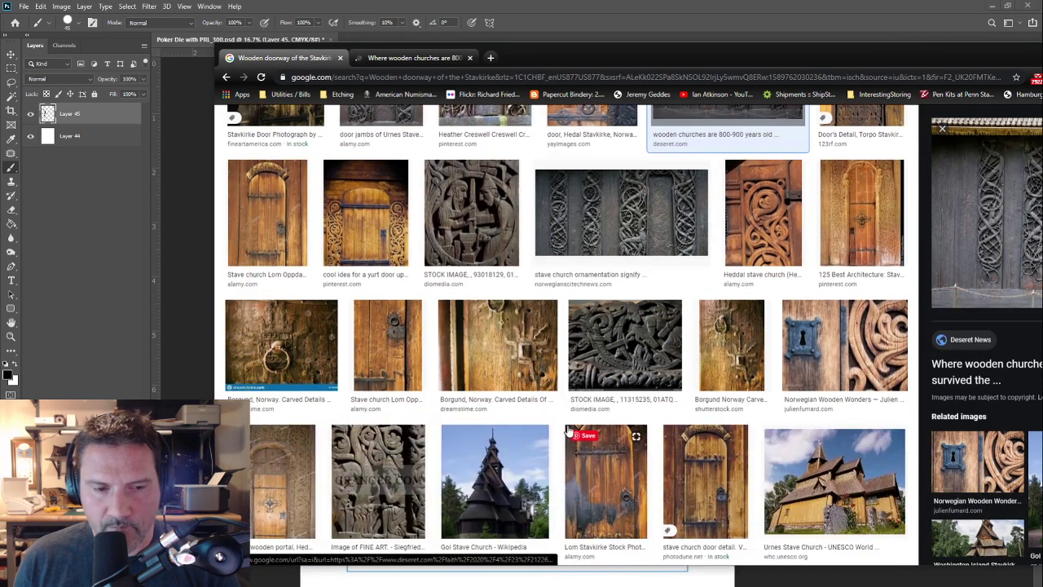
{"action": "scroll", "coordinate": [381, 382], "scroll_direction": "down", "scroll_amount": 1}
{"action": "left_click", "coordinate": [381, 383]}
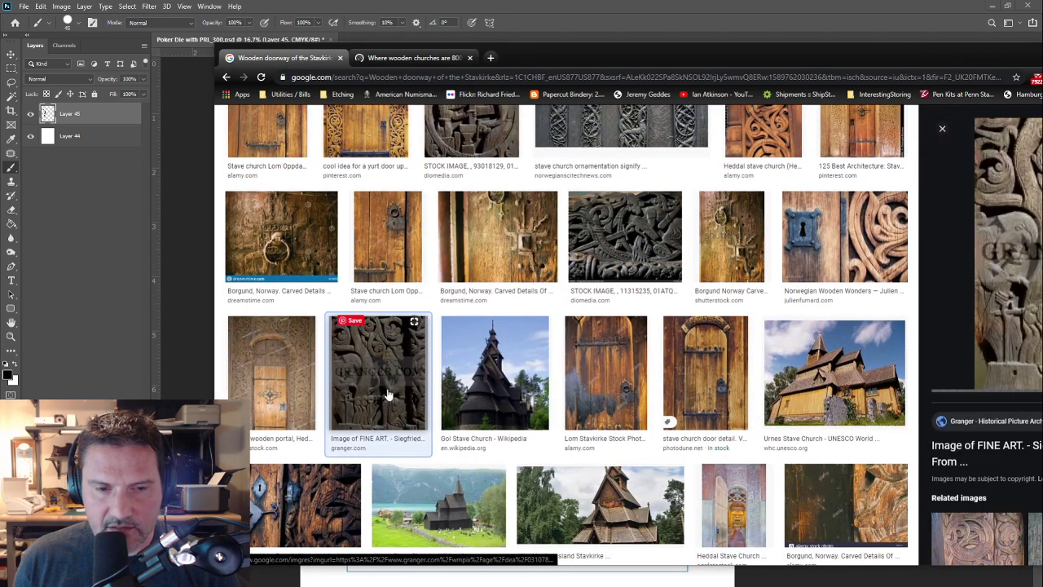
{"action": "left_click", "coordinate": [266, 378]}
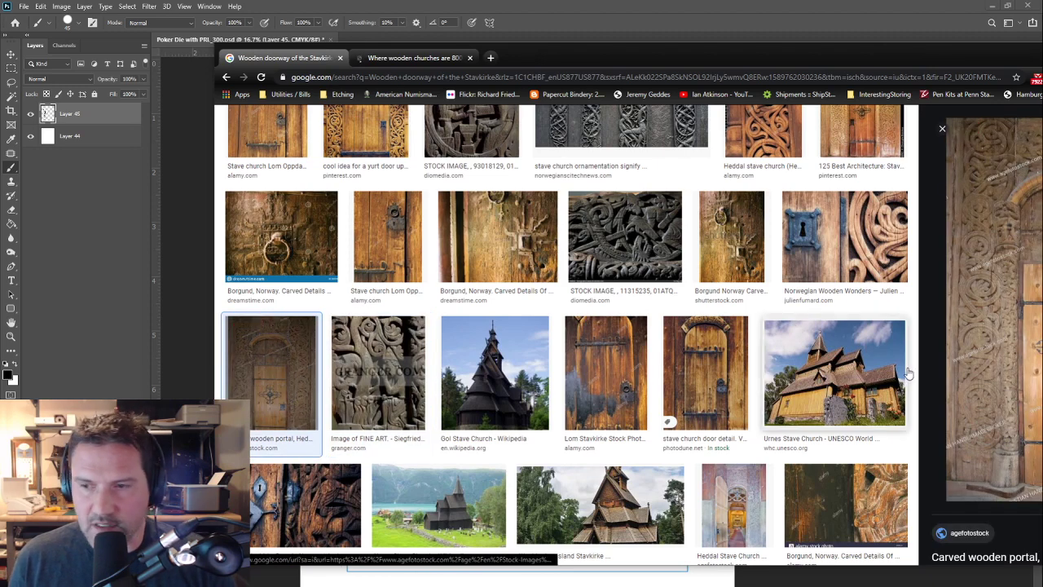
{"action": "left_click", "coordinate": [1018, 340]}
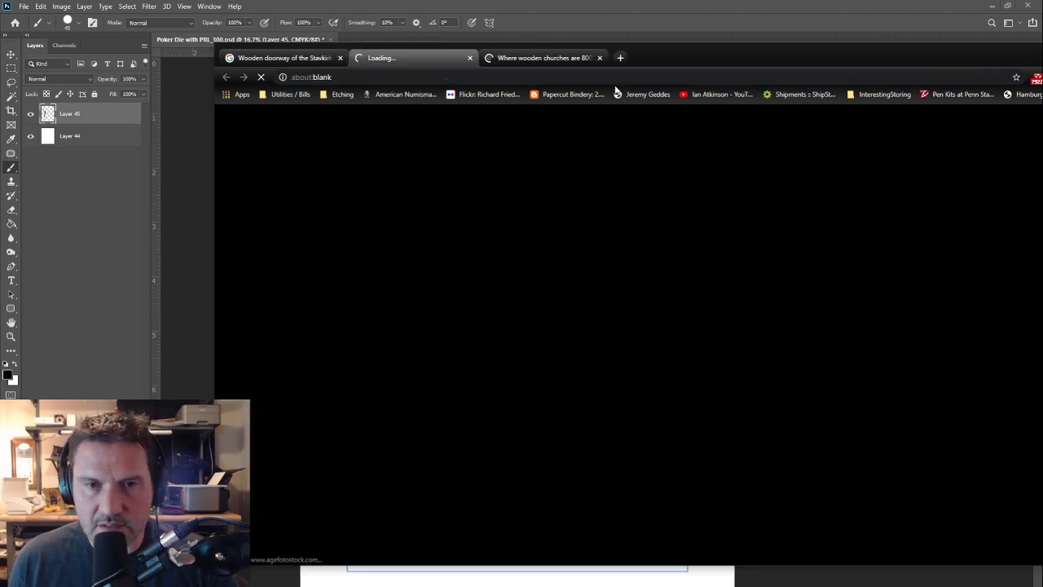
{"action": "left_click_drag", "start_coordinate": [676, 46], "coordinate": [513, 42]}
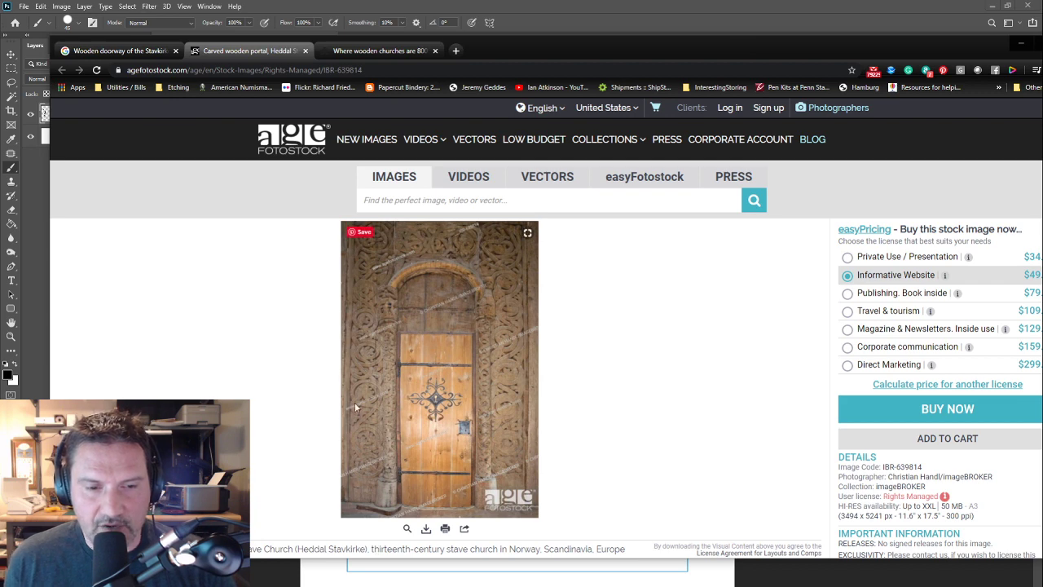
{"action": "left_click_drag", "start_coordinate": [636, 46], "coordinate": [1042, 163]}
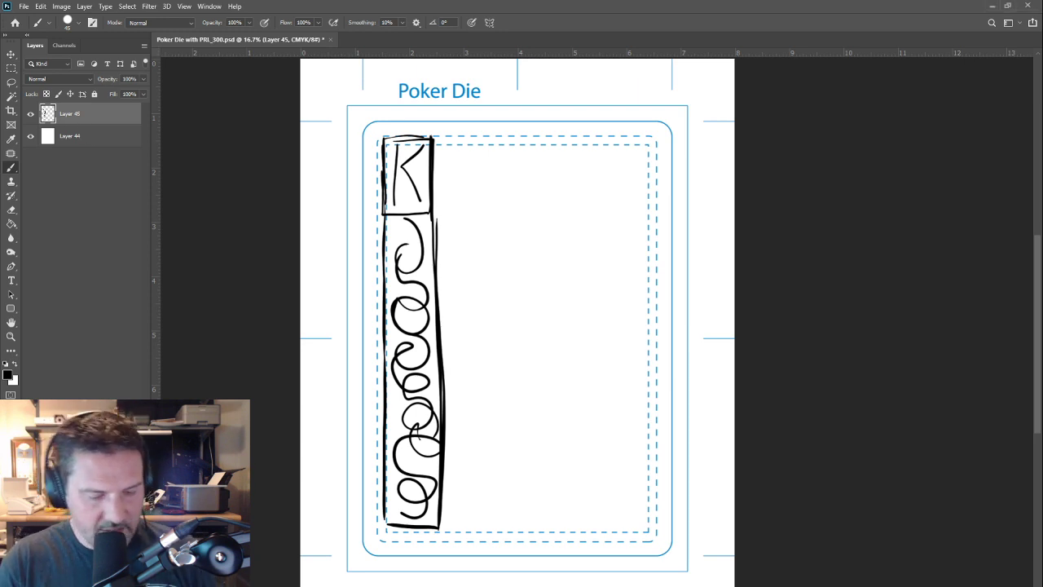
Step: Duplicate the K column sketch and rotate the copy 180° together with Layer 44, placing it along the card's opposite side
{"action": "key", "text": "ctrl+j"}
{"action": "left_click", "coordinate": [118, 166], "text": "ctrl"}
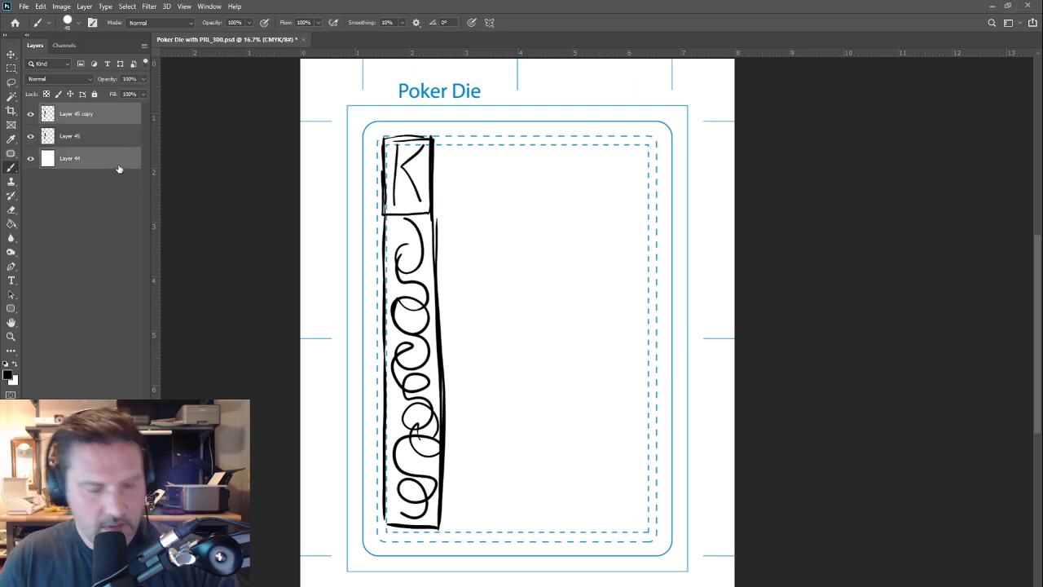
{"action": "key", "text": "ctrl+t"}
{"action": "mouse_move", "coordinate": [748, 309]}
{"action": "left_mouse_down"}
{"action": "mouse_move", "coordinate": [768, 402]}
{"action": "mouse_move", "coordinate": [591, 501]}
{"action": "mouse_move", "coordinate": [412, 387]}
{"action": "mouse_move", "coordinate": [379, 310]}
{"action": "mouse_move", "coordinate": [366, 359]}
{"action": "left_mouse_up"}
{"action": "key", "text": "Return"}
{"action": "key", "text": "b"}
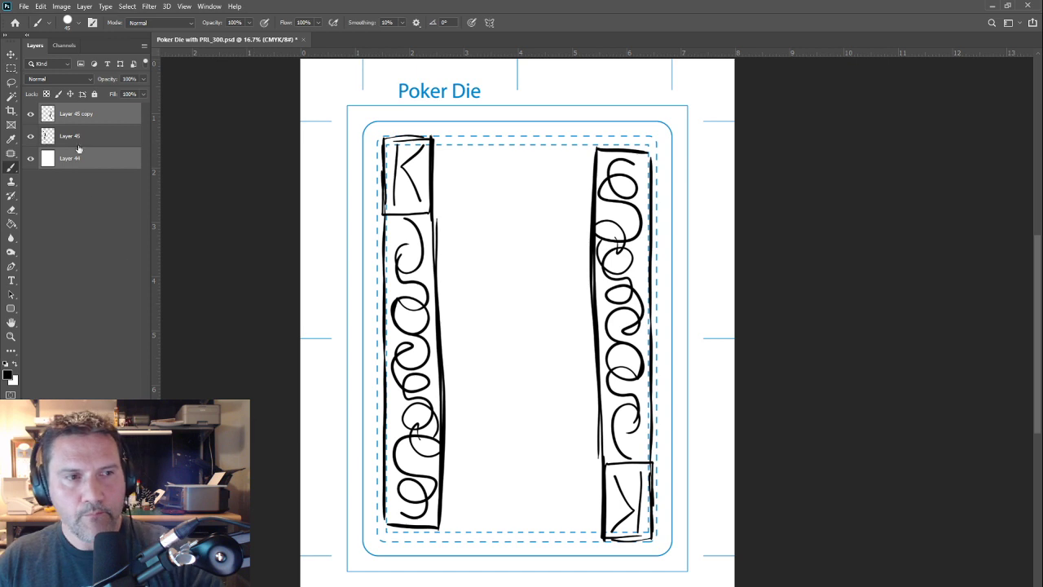
Step: On a new top layer, sketch border lines joining the columns at both ends and a centre line through each scrollwork panel
{"action": "left_click", "coordinate": [80, 118]}
{"action": "left_click", "coordinate": [116, 580]}
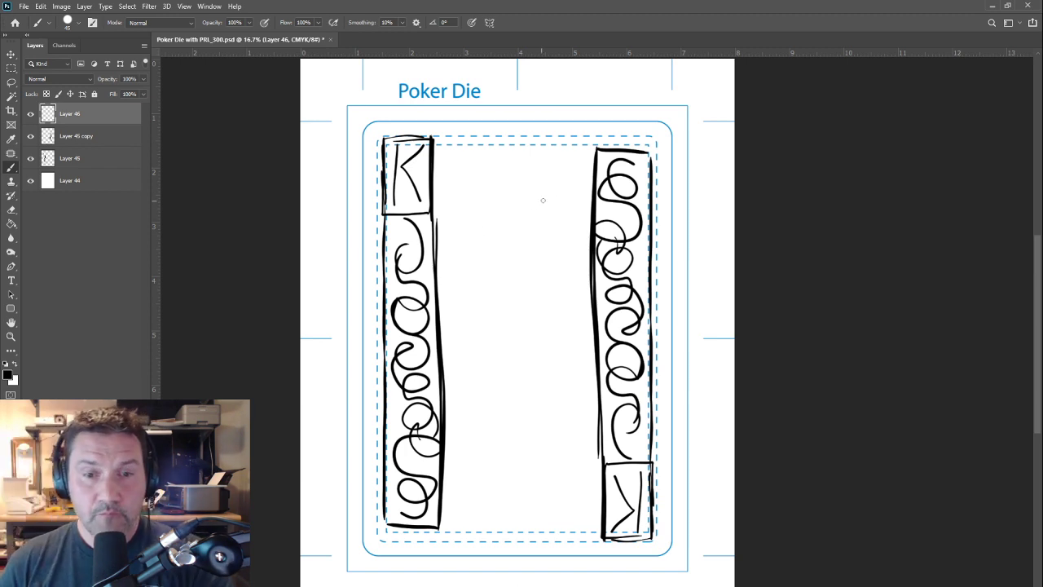
{"action": "mouse_move", "coordinate": [597, 145]}
{"action": "left_mouse_down"}
{"action": "mouse_move", "coordinate": [430, 145]}
{"action": "mouse_move", "coordinate": [565, 147]}
{"action": "left_mouse_up"}
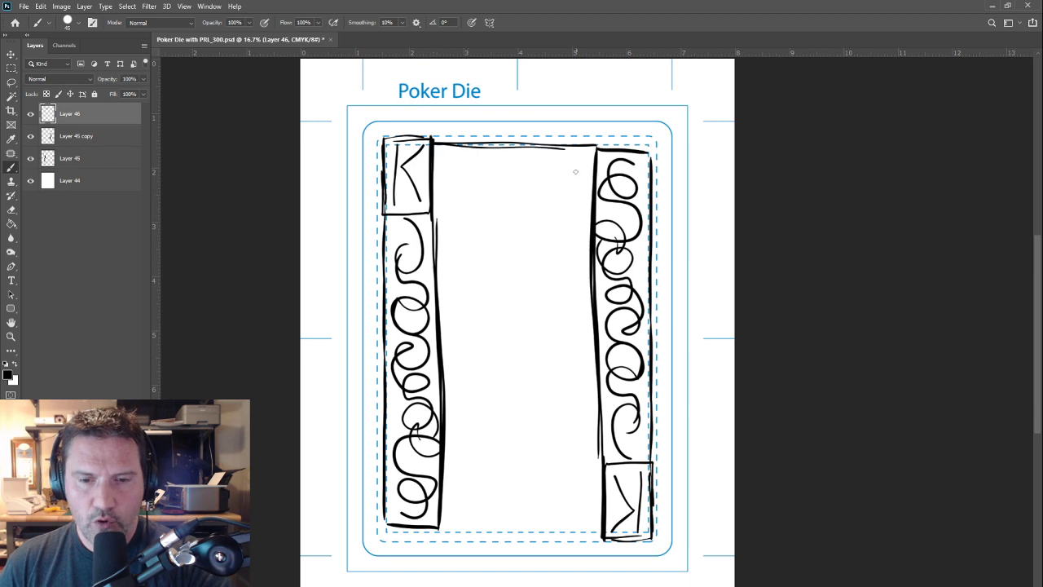
{"action": "left_click_drag", "start_coordinate": [601, 535], "coordinate": [444, 538]}
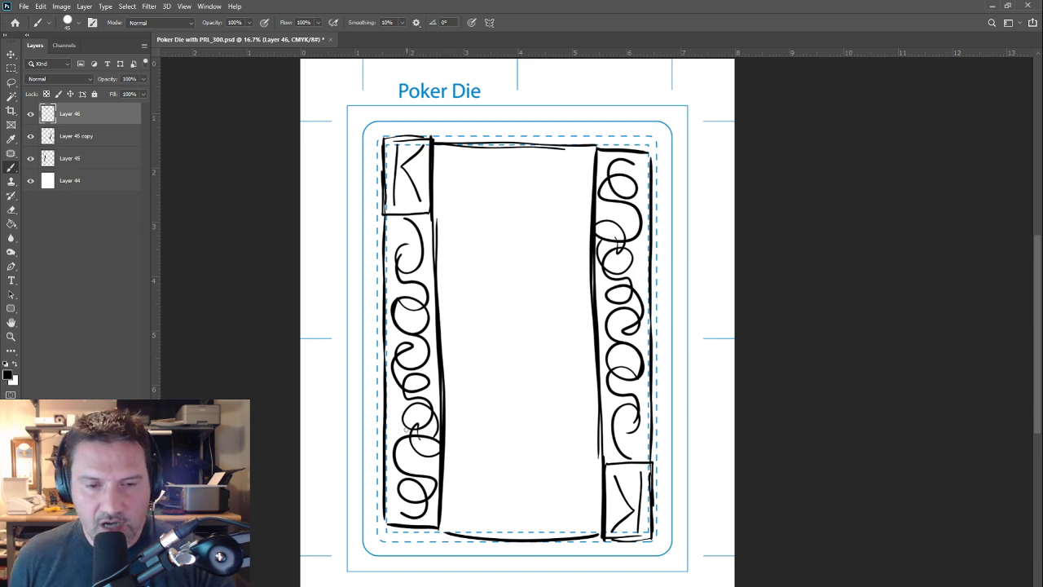
{"action": "left_click_drag", "start_coordinate": [410, 240], "coordinate": [411, 431]}
{"action": "left_click_drag", "start_coordinate": [621, 163], "coordinate": [619, 433]}
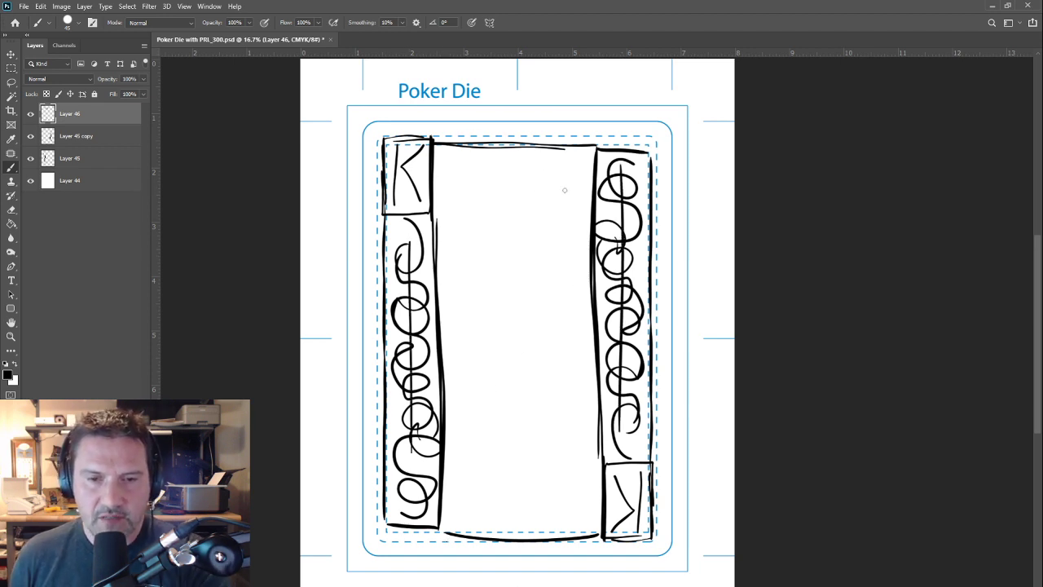
Step: Sketch a rough figure with an oval head, arched body and rounded lower shape in the central panel, plus a small mark under the K
{"action": "left_click_drag", "start_coordinate": [561, 190], "coordinate": [564, 196]}
{"action": "left_click_drag", "start_coordinate": [521, 157], "coordinate": [513, 161]}
{"action": "mouse_move", "coordinate": [518, 238]}
{"action": "left_mouse_down"}
{"action": "mouse_move", "coordinate": [576, 318]}
{"action": "mouse_move", "coordinate": [472, 331]}
{"action": "left_mouse_up"}
{"action": "mouse_move", "coordinate": [517, 313]}
{"action": "left_mouse_down"}
{"action": "mouse_move", "coordinate": [532, 319]}
{"action": "mouse_move", "coordinate": [461, 313]}
{"action": "left_mouse_up"}
{"action": "mouse_move", "coordinate": [468, 192]}
{"action": "left_mouse_down"}
{"action": "mouse_move", "coordinate": [469, 404]}
{"action": "mouse_move", "coordinate": [535, 396]}
{"action": "left_mouse_up"}
{"action": "left_click_drag", "start_coordinate": [573, 306], "coordinate": [572, 519]}
{"action": "mouse_move", "coordinate": [577, 388]}
{"action": "left_mouse_down"}
{"action": "mouse_move", "coordinate": [572, 517]}
{"action": "mouse_move", "coordinate": [570, 384]}
{"action": "mouse_move", "coordinate": [489, 385]}
{"action": "left_mouse_up"}
{"action": "mouse_move", "coordinate": [497, 384]}
{"action": "left_mouse_down"}
{"action": "mouse_move", "coordinate": [476, 426]}
{"action": "mouse_move", "coordinate": [510, 441]}
{"action": "left_mouse_up"}
{"action": "left_click_drag", "start_coordinate": [558, 355], "coordinate": [546, 429]}
{"action": "mouse_move", "coordinate": [478, 396]}
{"action": "left_mouse_down"}
{"action": "mouse_move", "coordinate": [547, 432]}
{"action": "mouse_move", "coordinate": [510, 462]}
{"action": "left_mouse_up"}
{"action": "mouse_move", "coordinate": [416, 204]}
{"action": "left_mouse_down"}
{"action": "mouse_move", "coordinate": [421, 235]}
{"action": "mouse_move", "coordinate": [399, 227]}
{"action": "mouse_move", "coordinate": [407, 254]}
{"action": "left_mouse_up"}
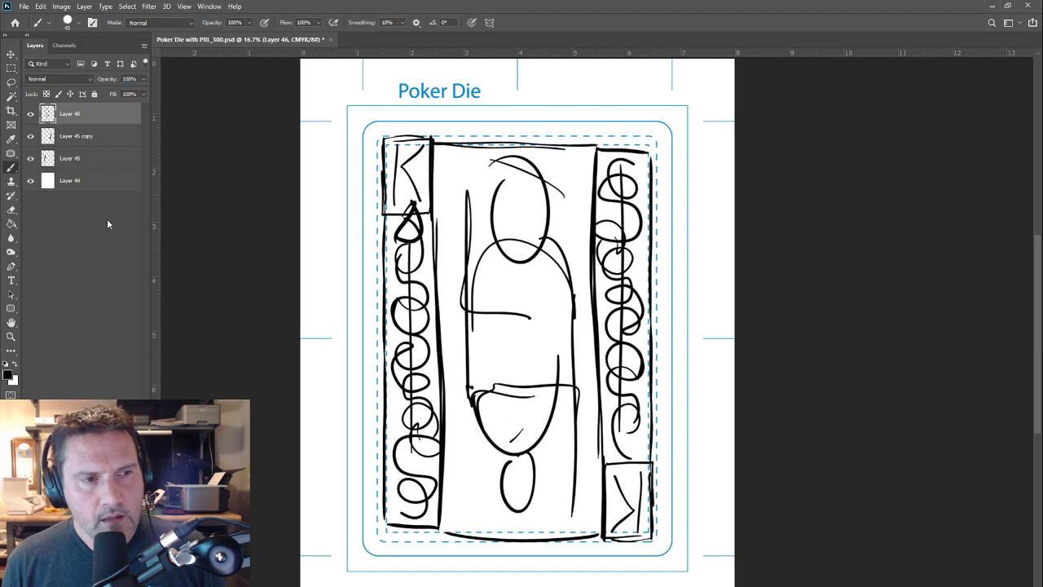
Step: Delete the three sketch layers above Layer 44 and add two new blank layers
{"action": "left_click", "coordinate": [120, 163]}
{"action": "left_click", "coordinate": [122, 119], "text": "shift"}
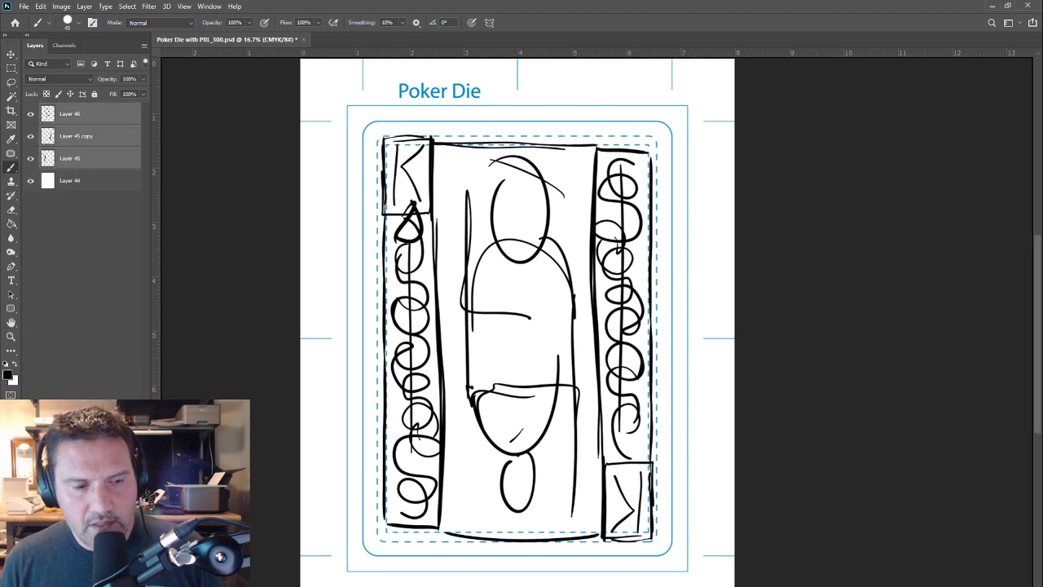
{"action": "key", "text": "Delete"}
{"action": "key", "text": "ctrl+alt+shift+n"}
{"action": "key", "text": "ctrl+alt+shift+n"}
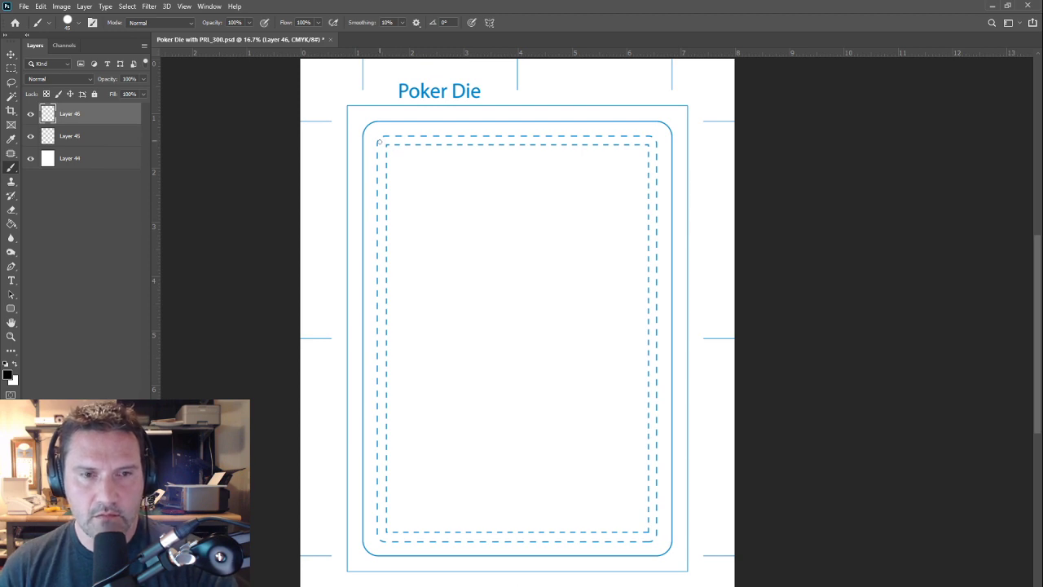
Step: Draw a straight-edged index box with a size 35 brush along the outer dashed line's upper-left corner, extending it into a full-height side column
{"action": "mouse_move", "coordinate": [376, 167]}
{"action": "left_mouse_down"}
{"action": "mouse_move", "coordinate": [377, 208]}
{"action": "mouse_move", "coordinate": [416, 215]}
{"action": "mouse_move", "coordinate": [423, 170]}
{"action": "mouse_move", "coordinate": [407, 118]}
{"action": "mouse_move", "coordinate": [376, 137]}
{"action": "left_mouse_up"}
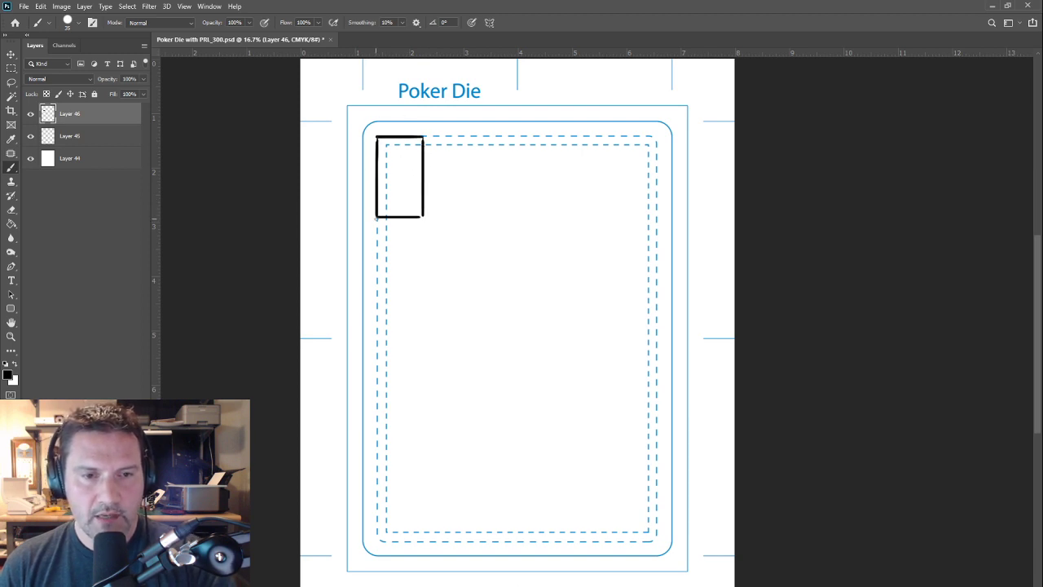
{"action": "left_click_drag", "start_coordinate": [378, 219], "coordinate": [379, 536]}
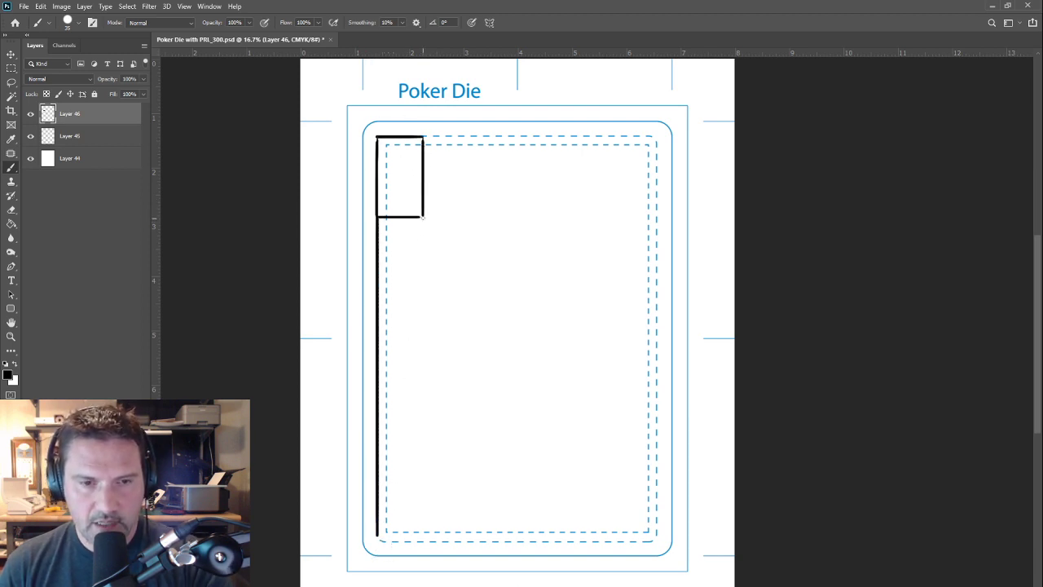
{"action": "mouse_move", "coordinate": [423, 219]}
{"action": "left_mouse_down"}
{"action": "mouse_move", "coordinate": [417, 548]}
{"action": "mouse_move", "coordinate": [421, 539]}
{"action": "mouse_move", "coordinate": [377, 538]}
{"action": "left_mouse_up"}
Step: Duplicate the column layer and rotate the copy 180° together with Layer 44, mirroring the column onto the card's right side
{"action": "key", "text": "ctrl+j"}
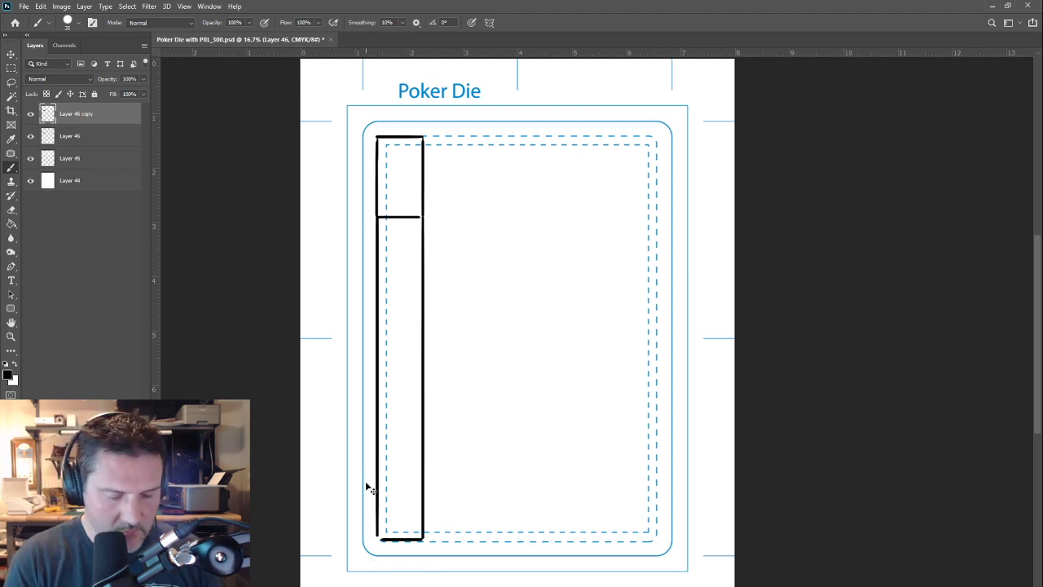
{"action": "left_click", "coordinate": [51, 184], "text": "ctrl"}
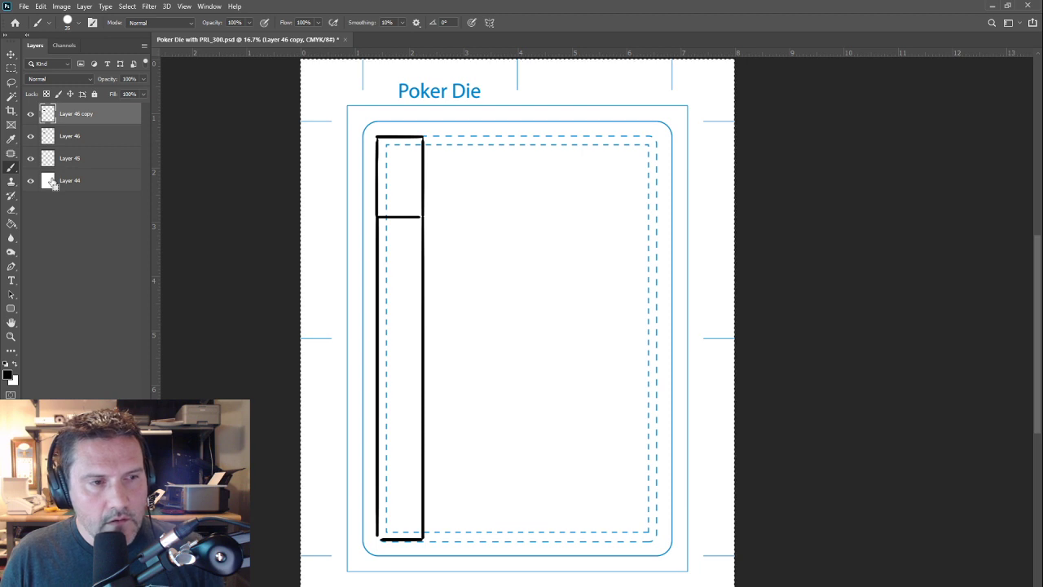
{"action": "left_click", "coordinate": [98, 190], "text": "ctrl"}
{"action": "key", "text": "ctrl+t"}
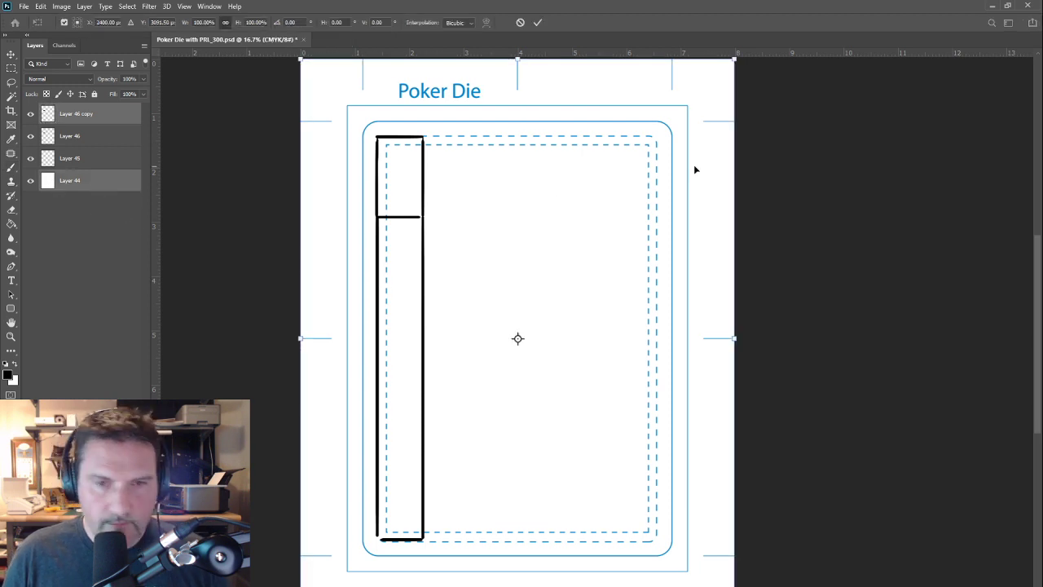
{"action": "left_click_drag", "start_coordinate": [764, 253], "coordinate": [213, 388]}
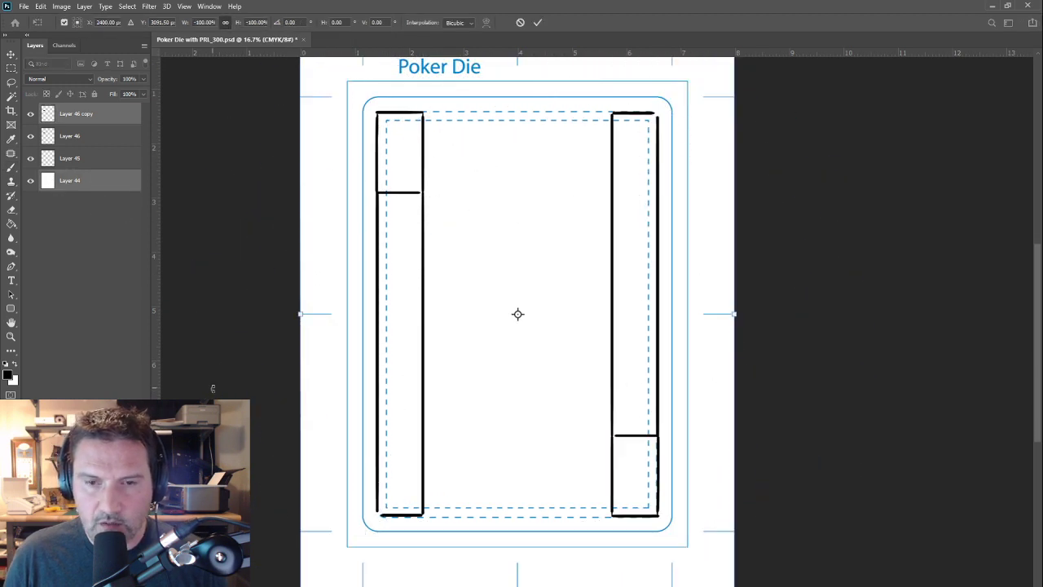
{"action": "key", "text": "Return"}
{"action": "key", "text": "Return"}
Step: On the rotated column's layer, draw straight lines joining both columns along the card's upper and lower dashed edges
{"action": "left_click", "coordinate": [91, 116]}
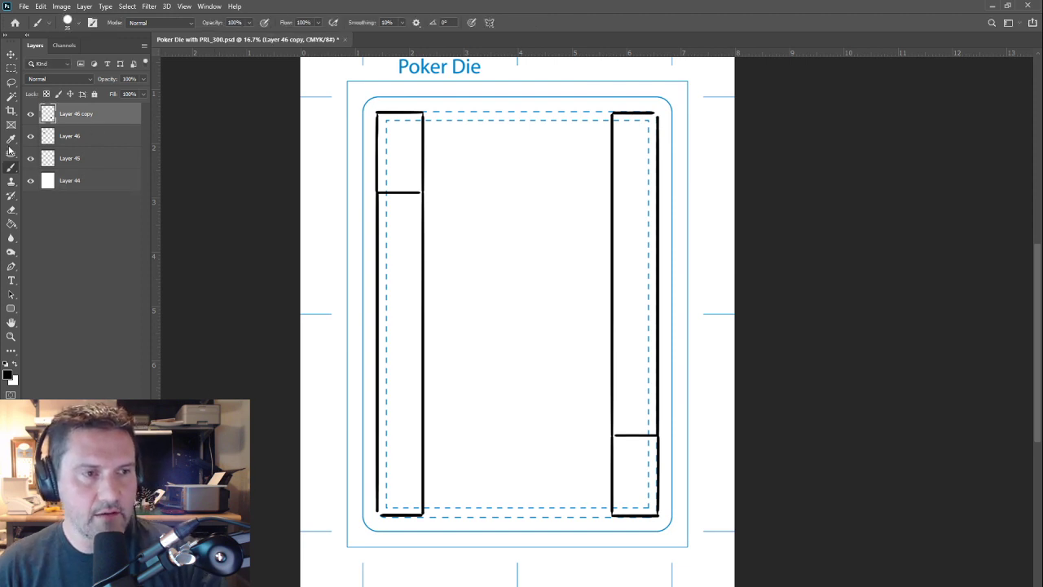
{"action": "left_click", "coordinate": [12, 167]}
{"action": "left_click_drag", "start_coordinate": [424, 113], "coordinate": [601, 113]}
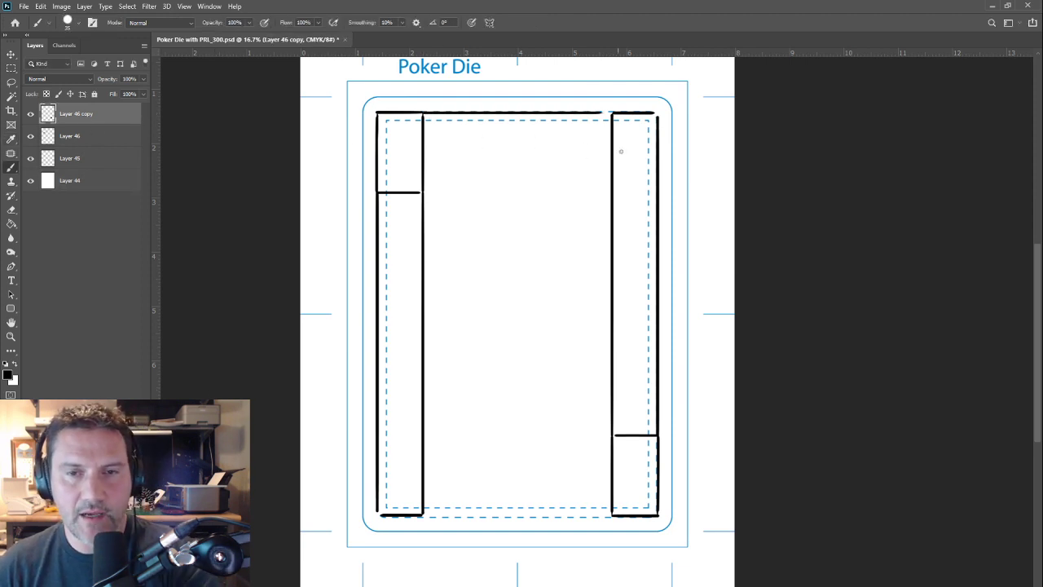
{"action": "left_click_drag", "start_coordinate": [611, 515], "coordinate": [421, 516]}
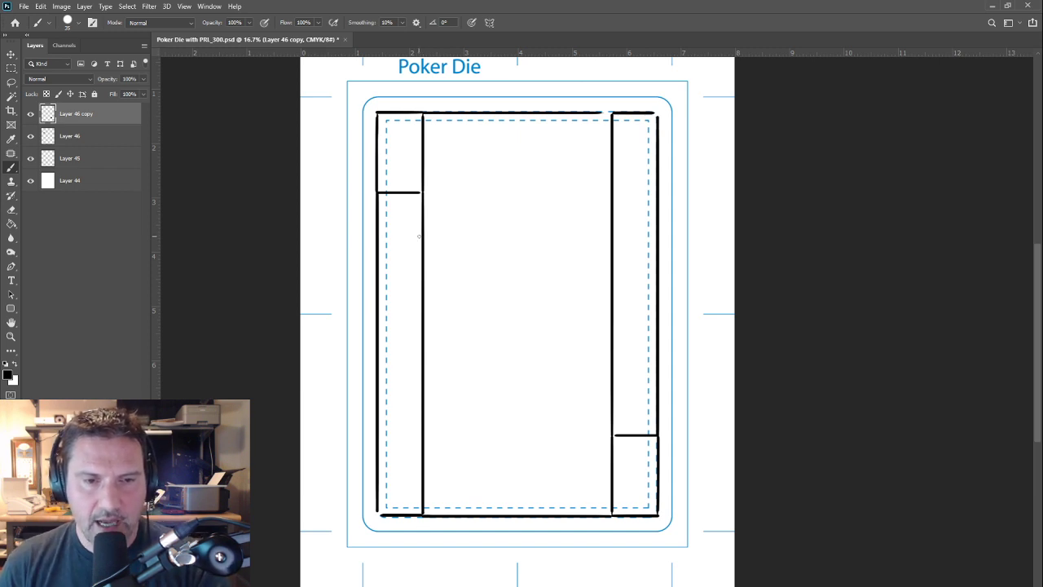
Step: On a new layer above Layer 46, draw a suit box beneath the upper-left index box, then letter a spade and a serif K inside the boxes
{"action": "left_click", "coordinate": [88, 136]}
{"action": "key", "text": "ctrl+shift+alt+n"}
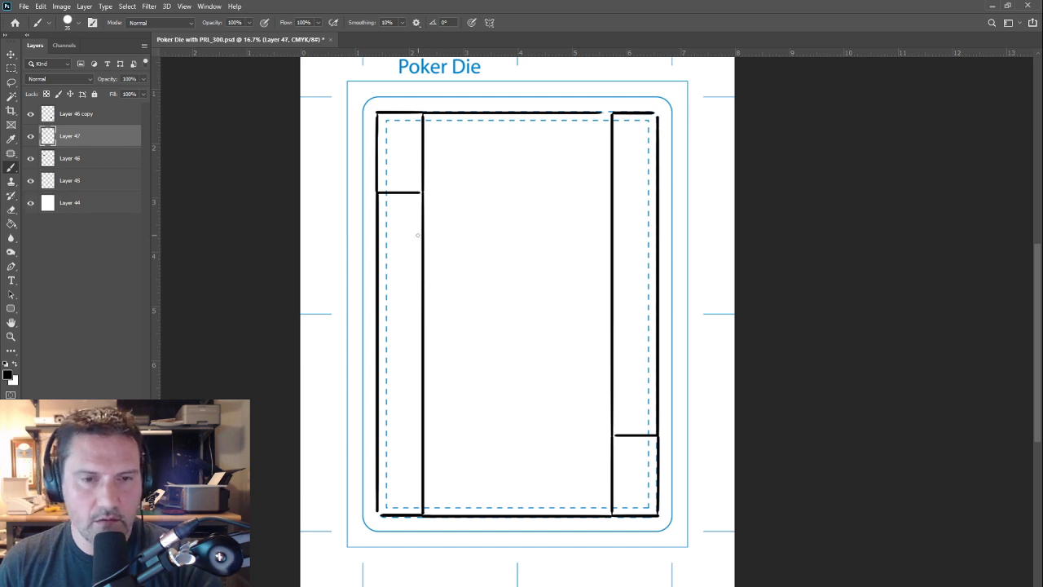
{"action": "mouse_move", "coordinate": [421, 234]}
{"action": "left_mouse_down"}
{"action": "mouse_move", "coordinate": [379, 234]}
{"action": "mouse_move", "coordinate": [420, 234]}
{"action": "left_mouse_up"}
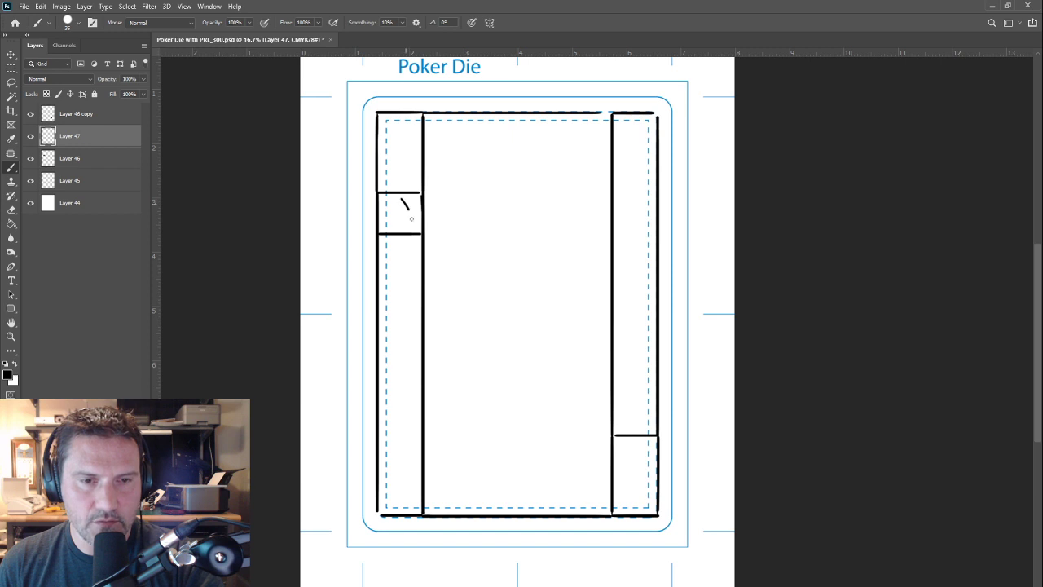
{"action": "left_click_drag", "start_coordinate": [398, 199], "coordinate": [400, 221]}
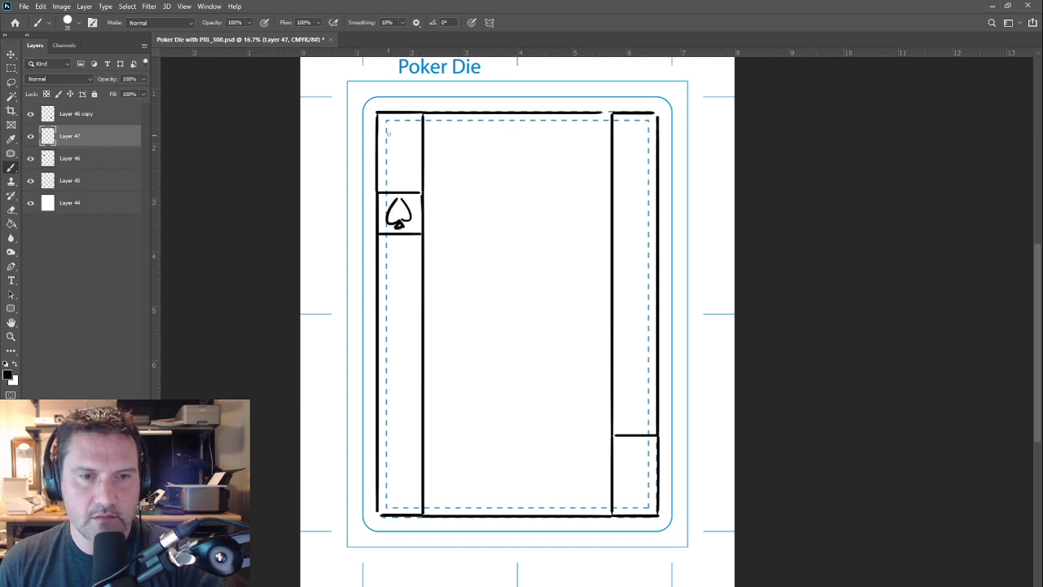
{"action": "left_click_drag", "start_coordinate": [385, 122], "coordinate": [385, 184]}
{"action": "mouse_move", "coordinate": [399, 139]}
{"action": "left_mouse_down"}
{"action": "mouse_move", "coordinate": [387, 157]}
{"action": "mouse_move", "coordinate": [412, 182]}
{"action": "left_mouse_up"}
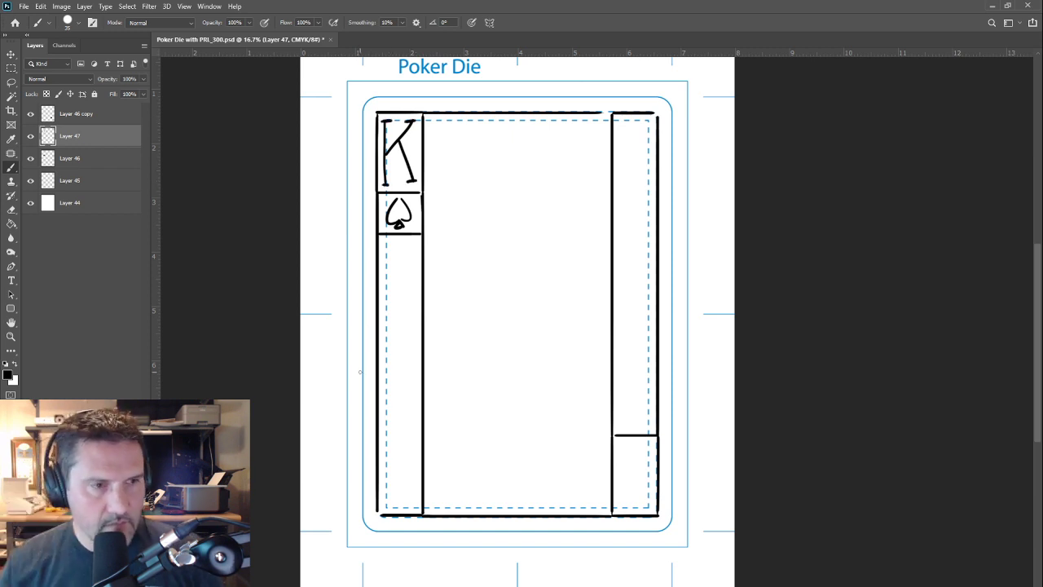
Step: Duplicate the K and spade layer and rotate the copy 180° together with Layer 44, placing it in the opposite corner of the card
{"action": "key", "text": "ctrl+j"}
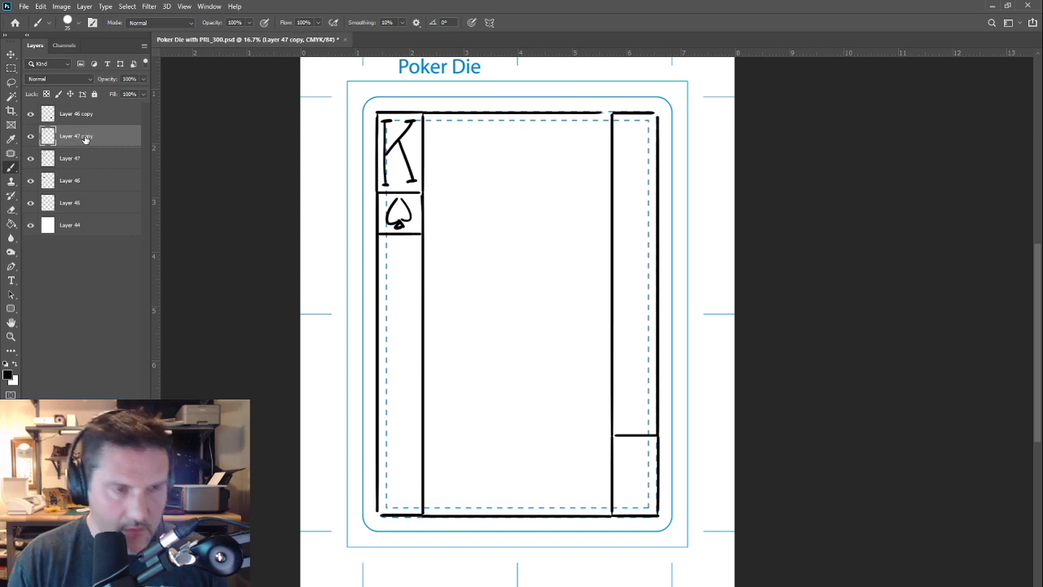
{"action": "left_click", "coordinate": [93, 225], "text": "ctrl"}
{"action": "key", "text": "ctrl+t"}
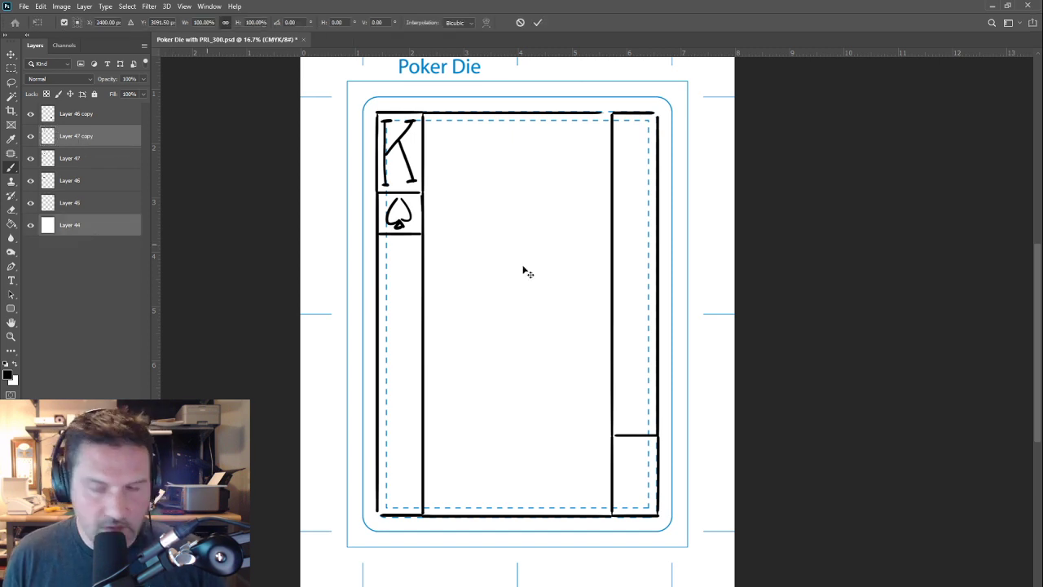
{"action": "left_click_drag", "start_coordinate": [790, 279], "coordinate": [223, 374]}
{"action": "key", "text": "Return"}
{"action": "key", "text": "b"}
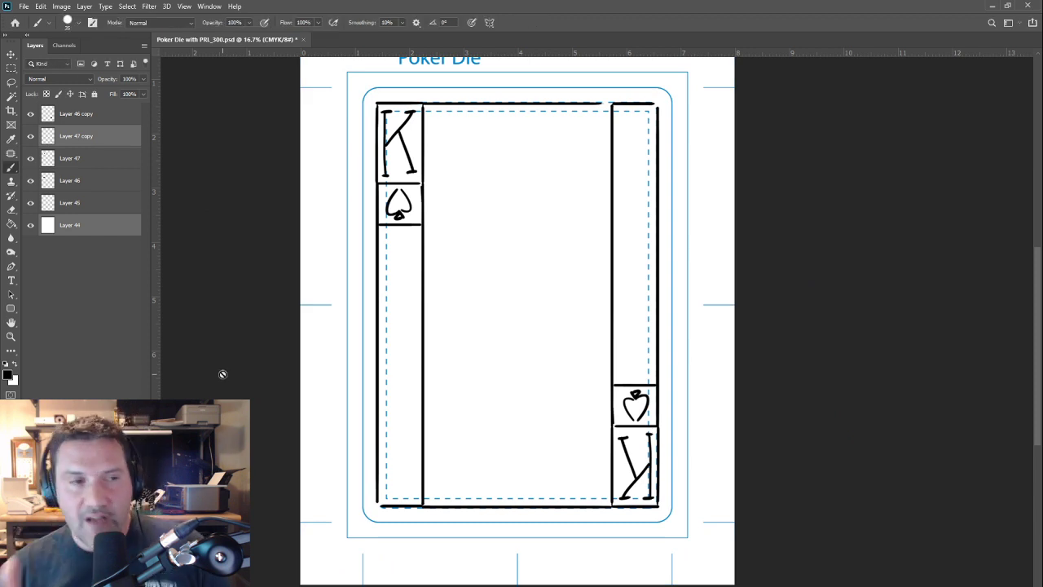
Step: Add a blank layer above Layer 46 copy and paste in the church carving image copied from the Pinterest page in the browser
{"action": "left_click", "coordinate": [104, 122]}
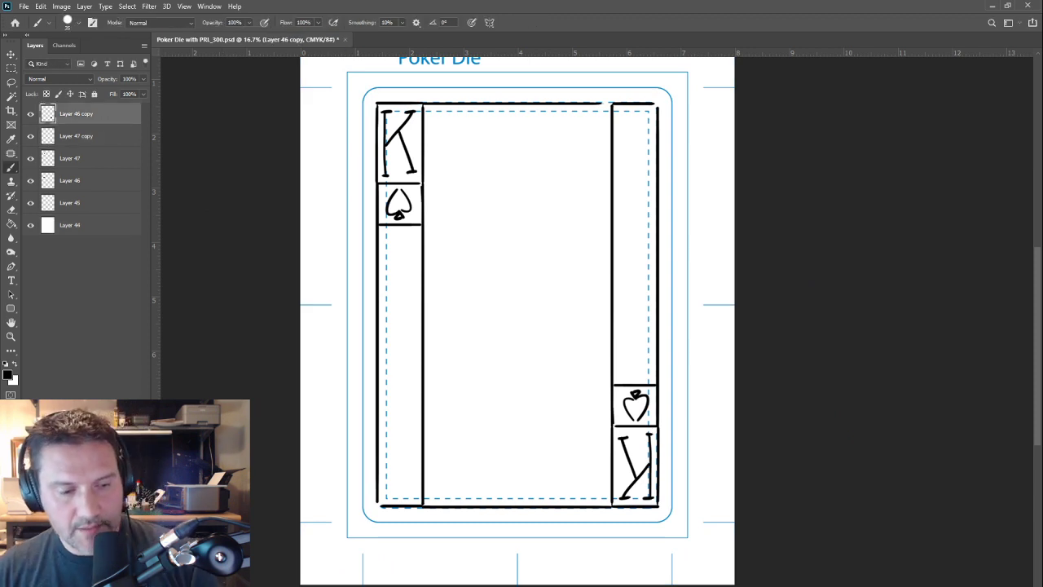
{"action": "key", "text": "ctrl+alt+shift+n"}
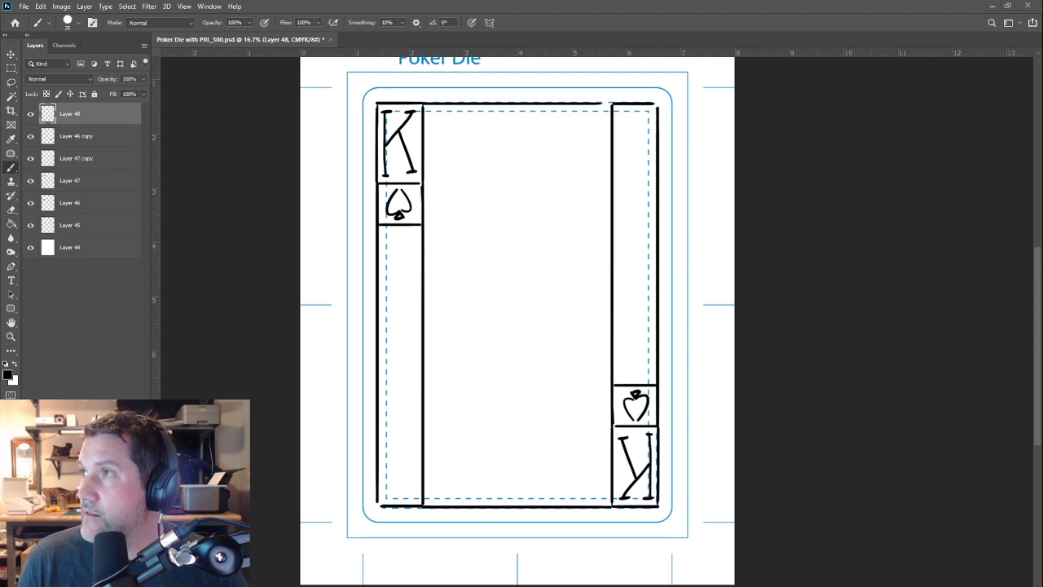
{"action": "key", "text": "alt+Tab"}
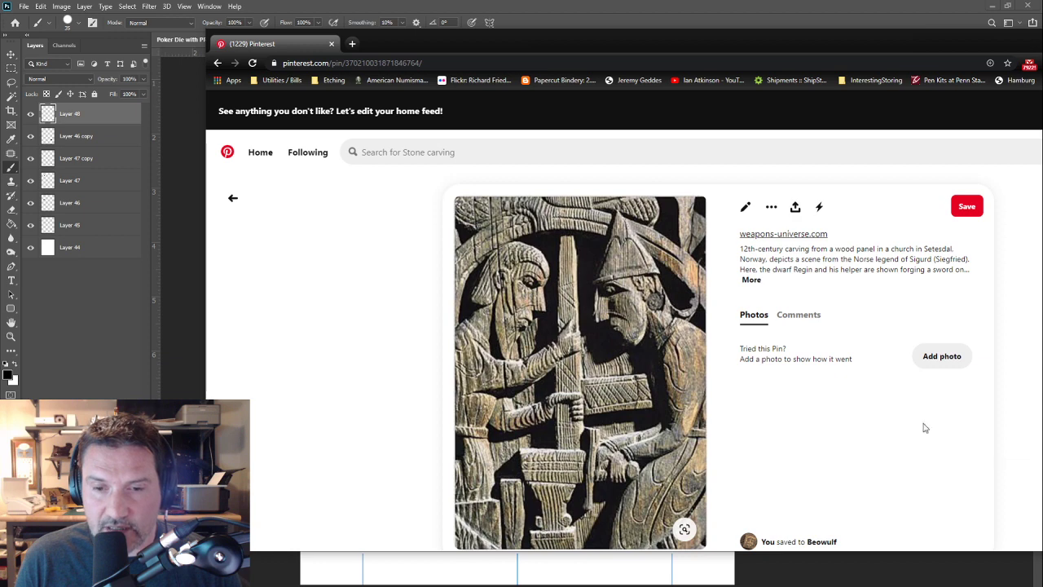
{"action": "right_click", "coordinate": [624, 304]}
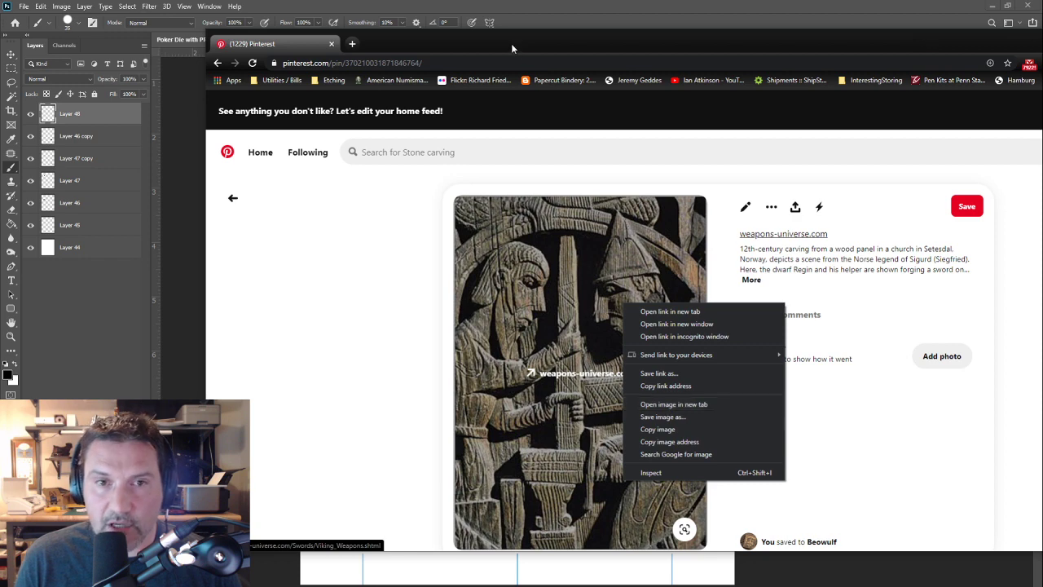
{"action": "left_click_drag", "start_coordinate": [512, 44], "coordinate": [1042, 75]}
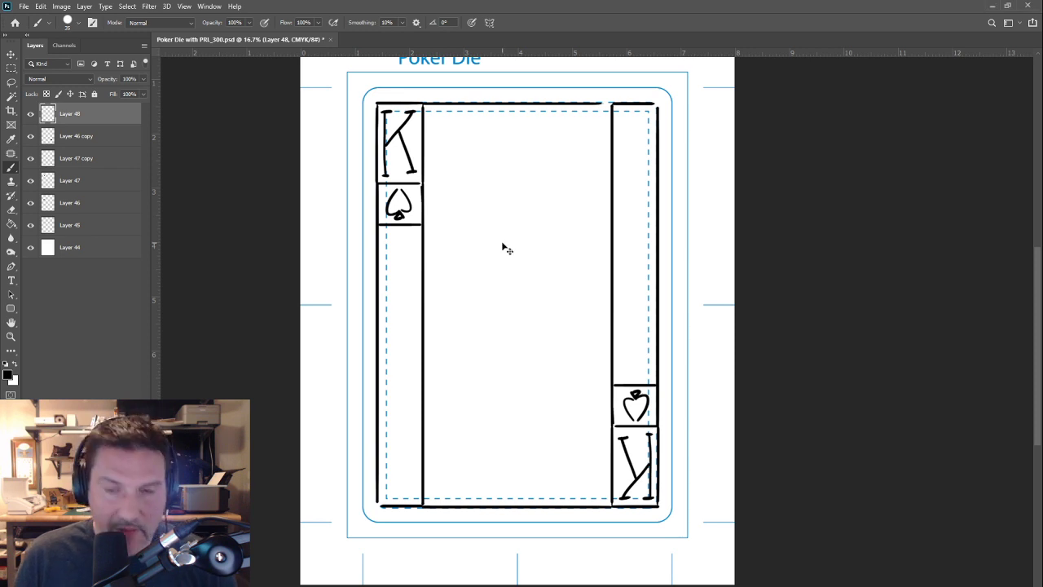
{"action": "key", "text": "ctrl+b"}
{"action": "key", "text": "Escape"}
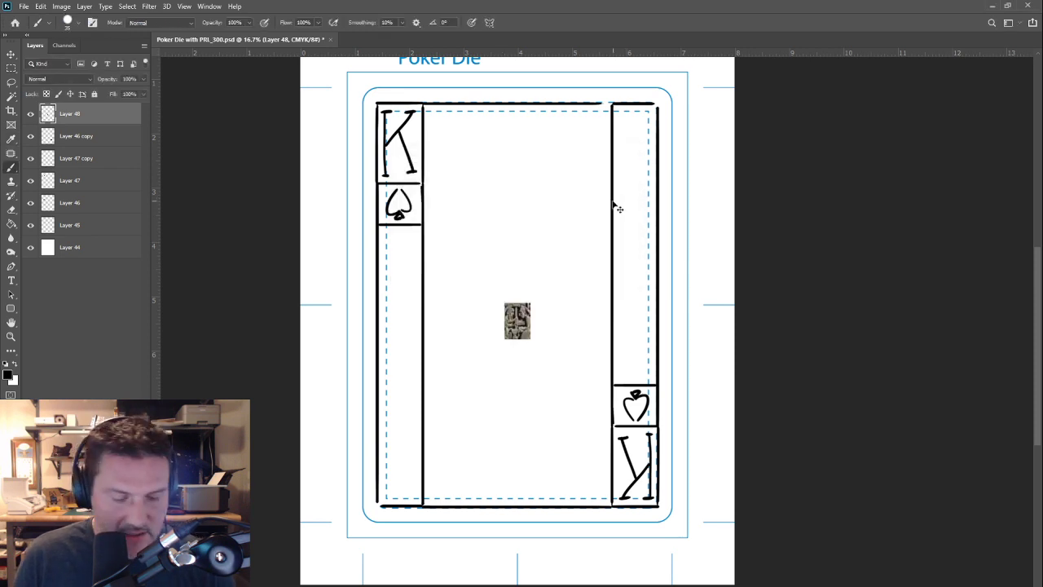
Step: Enlarge the pasted carving image until it fills most of the card's centre
{"action": "key", "text": "ctrl+t"}
{"action": "mouse_move", "coordinate": [531, 301]}
{"action": "left_mouse_down"}
{"action": "mouse_move", "coordinate": [669, 187]}
{"action": "mouse_move", "coordinate": [666, 203]}
{"action": "left_mouse_up"}
{"action": "key", "text": "Return"}
Step: Copy a rectangular area around the two carved figures to a new layer and delete the full carving image's layer
{"action": "key", "text": "m"}
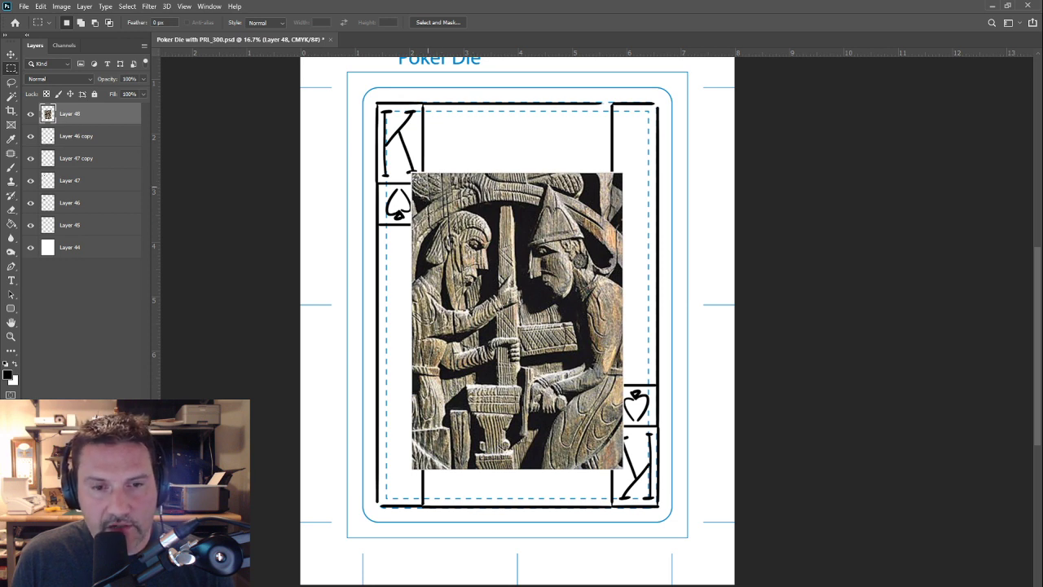
{"action": "left_click_drag", "start_coordinate": [422, 186], "coordinate": [616, 430]}
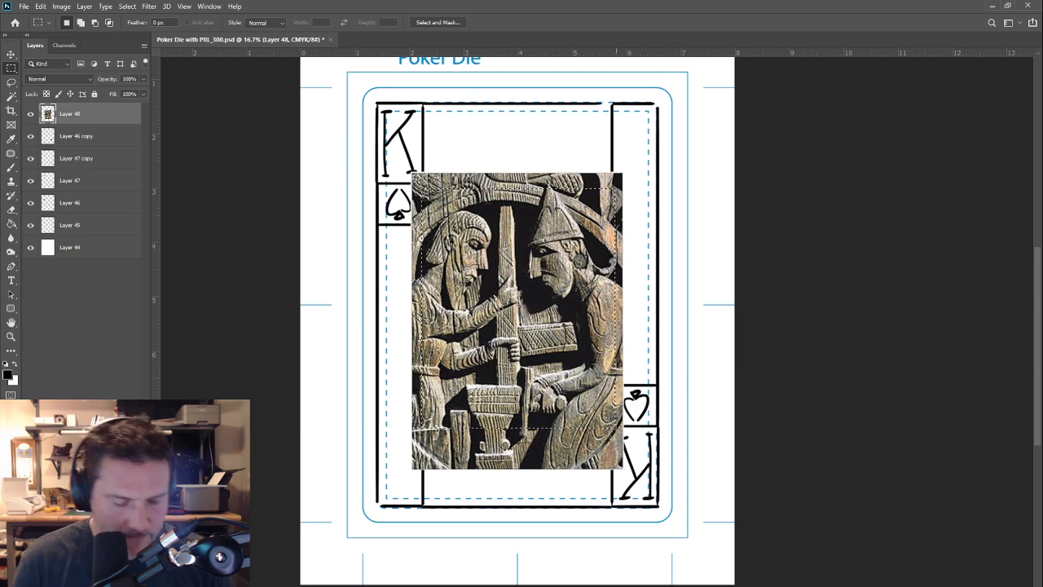
{"action": "key", "text": "ctrl+j"}
{"action": "left_click_drag", "start_coordinate": [75, 136], "coordinate": [146, 395]}
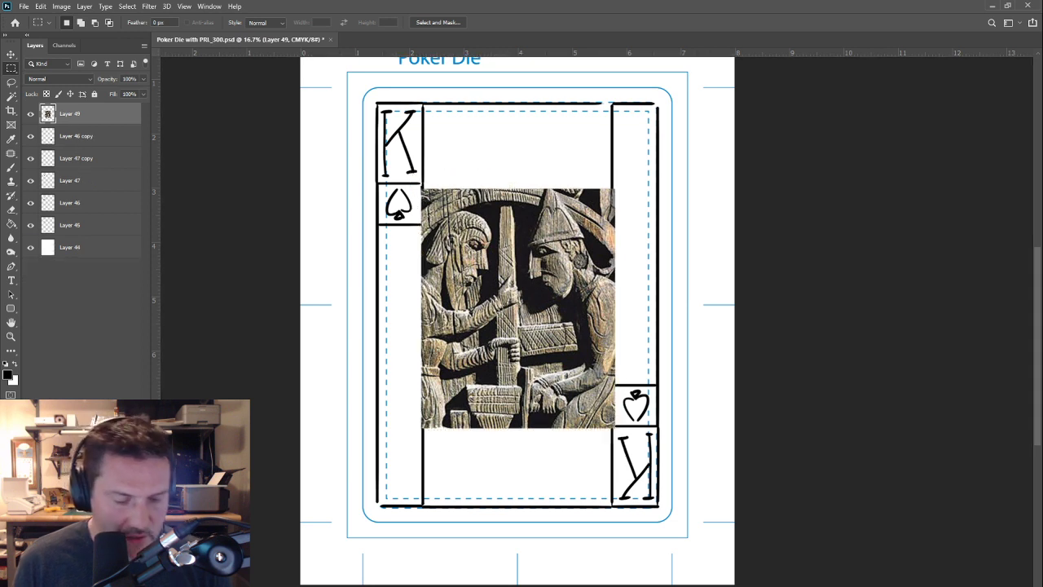
Step: Shrink the cropped carving, move it over the card's upper-right corner, and set its layer opacity to 53%
{"action": "key", "text": "ctrl+t"}
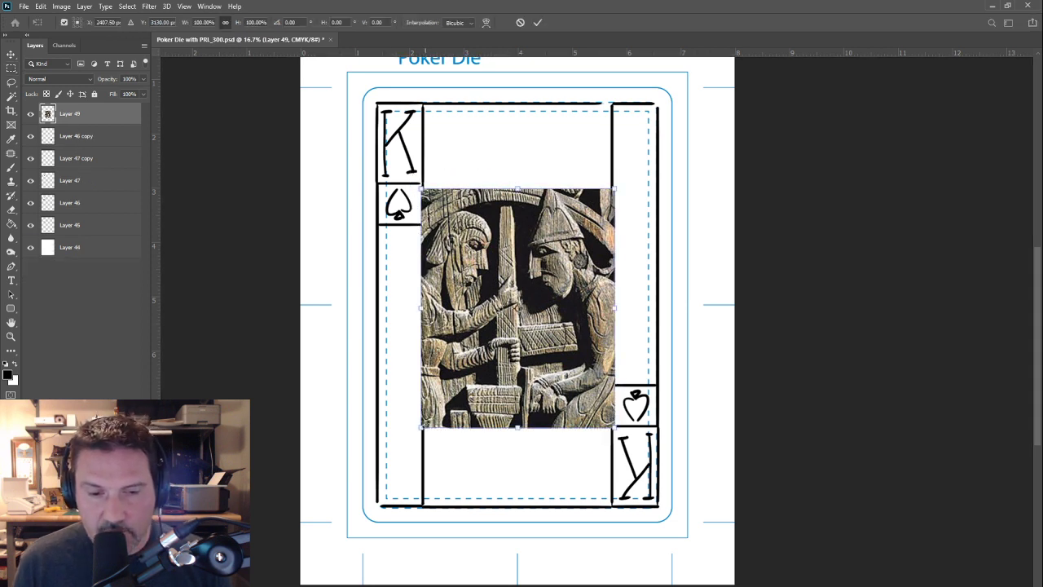
{"action": "left_click_drag", "start_coordinate": [425, 423], "coordinate": [604, 240]}
{"action": "key", "text": "Return"}
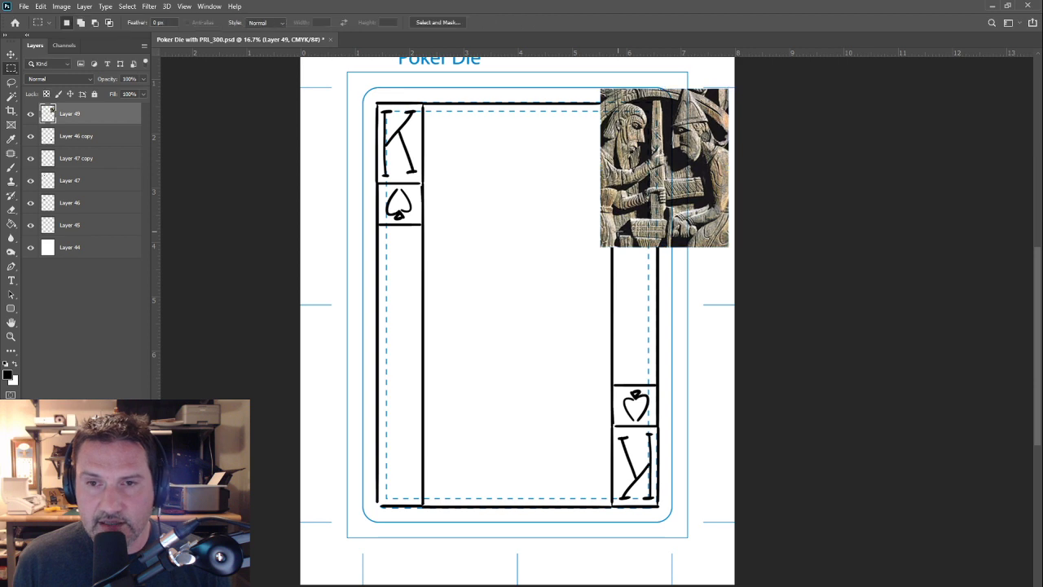
{"action": "left_click_drag", "start_coordinate": [101, 81], "coordinate": [80, 82]}
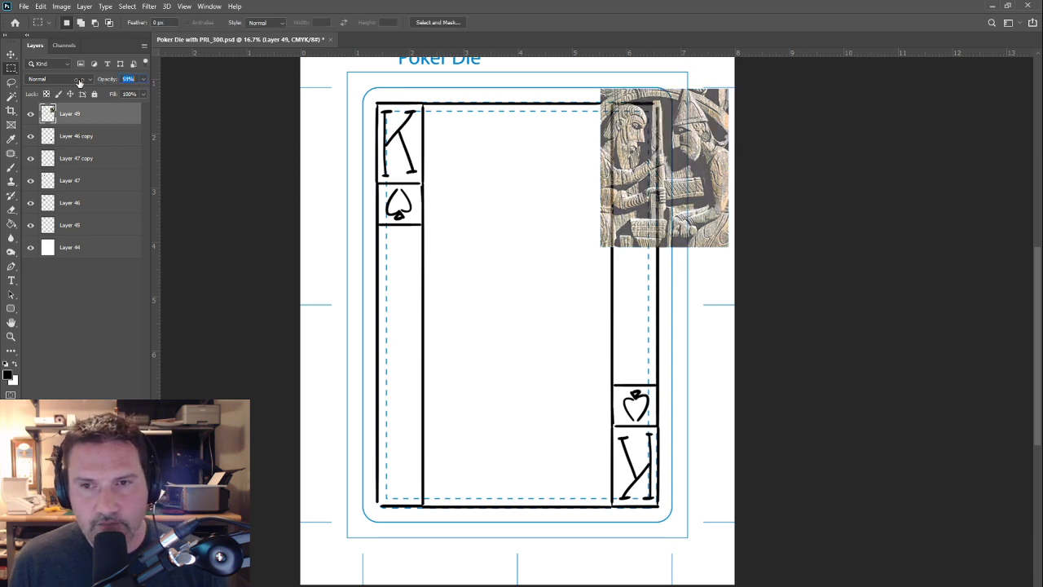
{"action": "key", "text": "5"}
{"action": "key", "text": "3"}
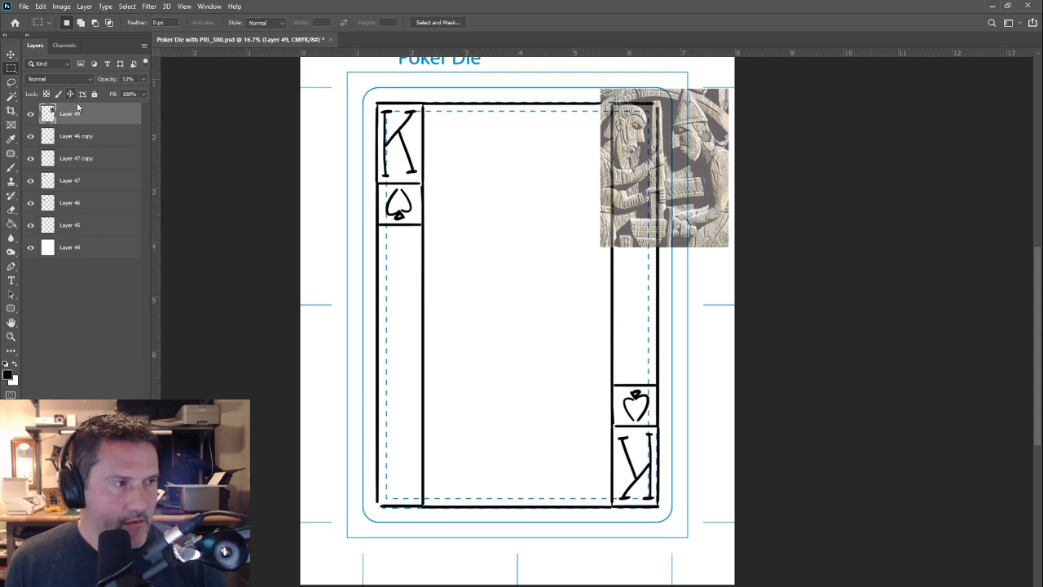
Step: Add a blank layer above the carving reference and select the Brush tool for sketching
{"action": "left_click", "coordinate": [566, 196], "text": "ctrl"}
{"action": "left_click_drag", "start_coordinate": [565, 195], "coordinate": [585, 324]}
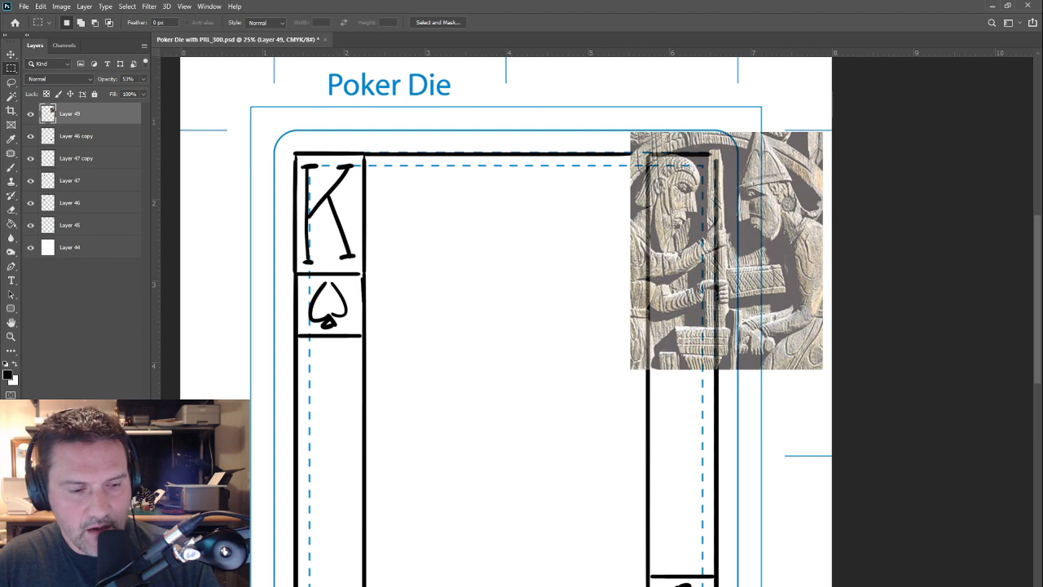
{"action": "key", "text": "ctrl+shift+alt+n"}
{"action": "left_click", "coordinate": [11, 167]}
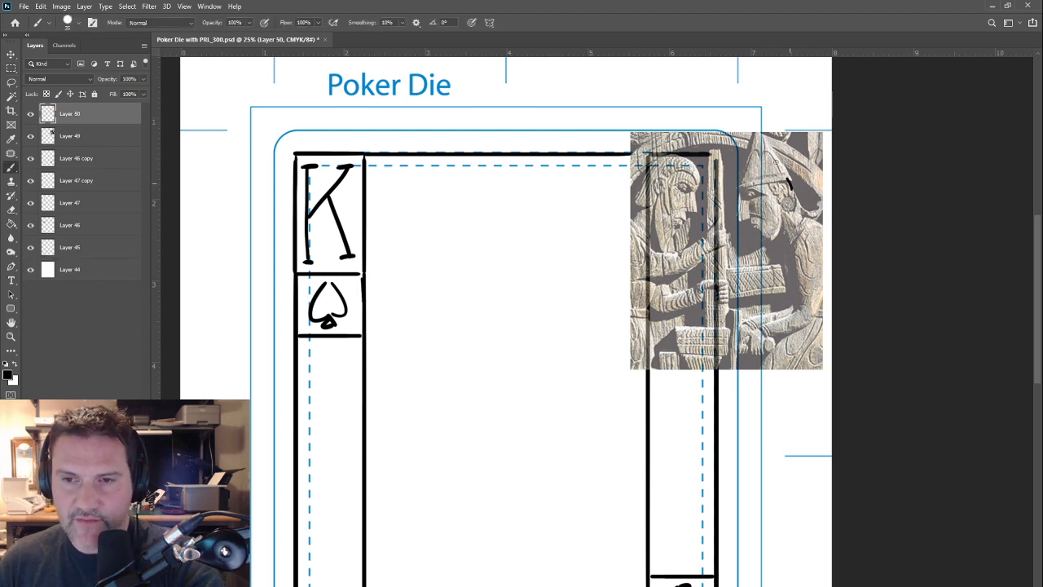
{"action": "mouse_move", "coordinate": [791, 186]}
{"action": "left_mouse_down"}
{"action": "mouse_move", "coordinate": [751, 133]}
{"action": "mouse_move", "coordinate": [739, 175]}
{"action": "left_mouse_up"}
{"action": "key", "text": "ctrl+z"}
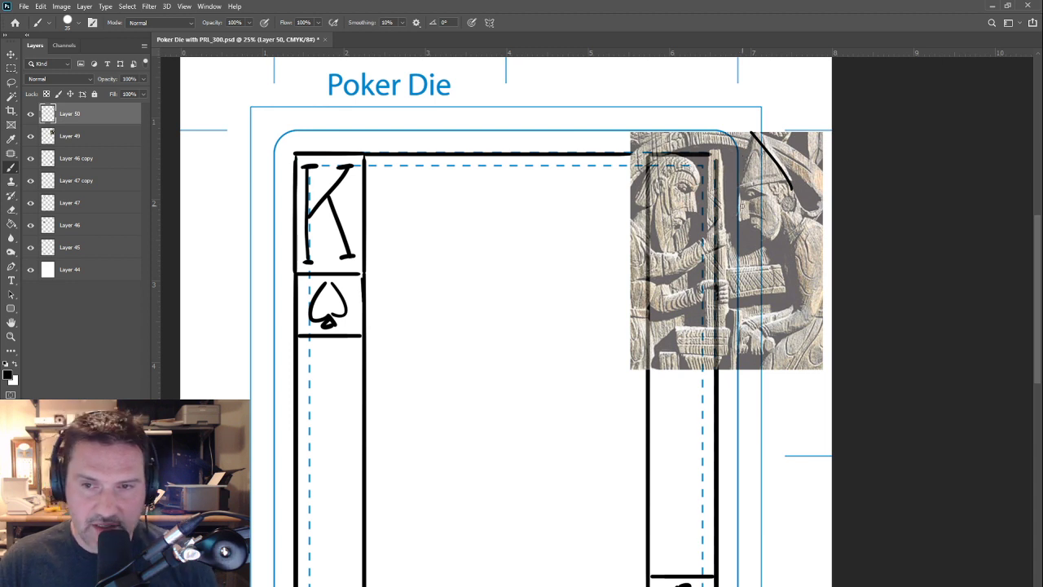
{"action": "key", "text": "ctrl+z"}
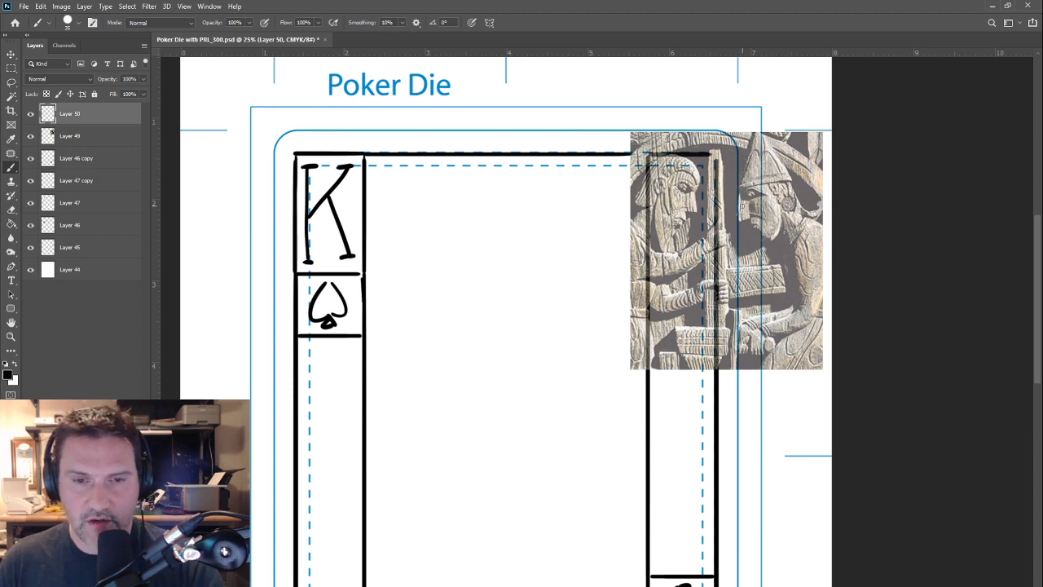
Step: Shift the carving reference farther right and down, and lower its layer opacity to 23%
{"action": "left_click_drag", "start_coordinate": [464, 358], "coordinate": [440, 281]}
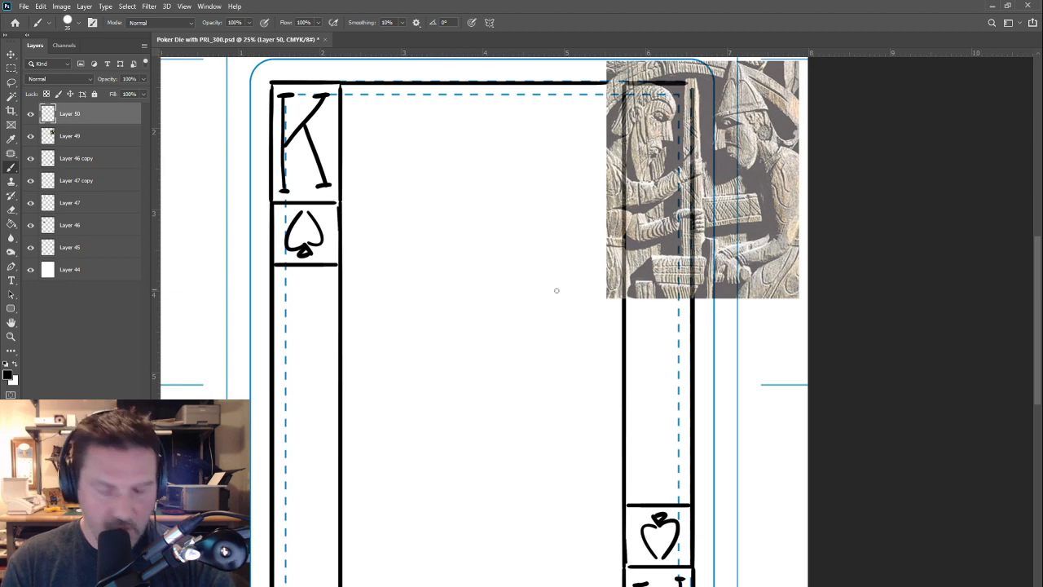
{"action": "key", "text": "v"}
{"action": "left_click_drag", "start_coordinate": [666, 293], "coordinate": [698, 314]}
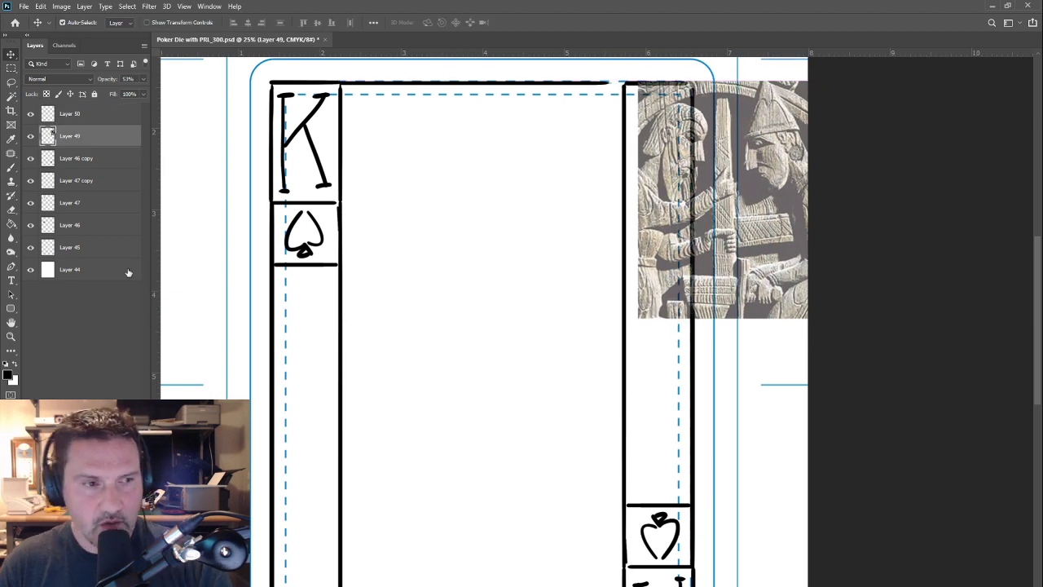
{"action": "left_click_drag", "start_coordinate": [85, 79], "coordinate": [91, 79]}
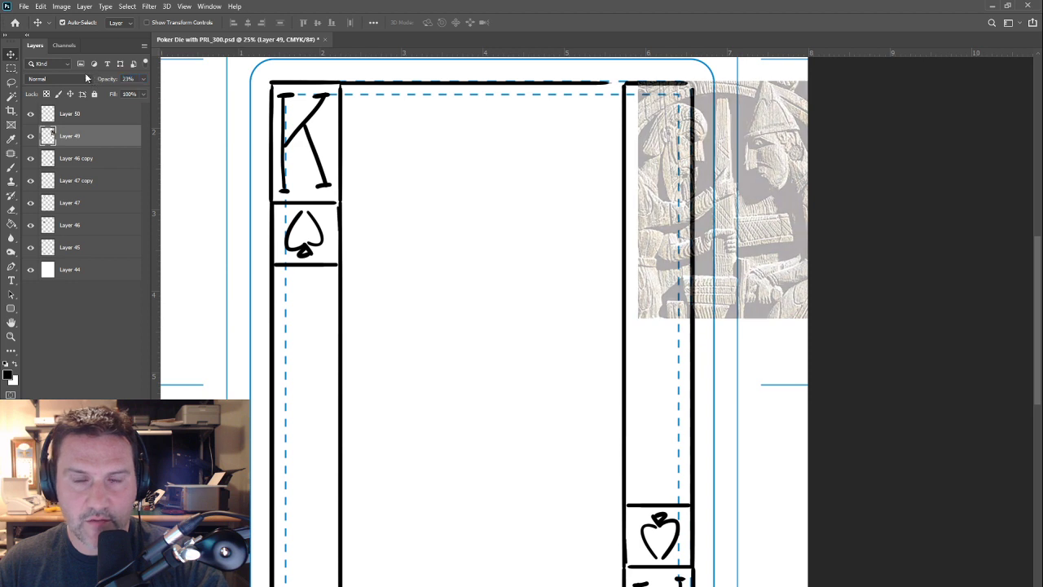
Step: On Layer 50, sketch an oval head in the card's upper centre with a tilted centre axis and an arrow for the facing direction
{"action": "left_click", "coordinate": [83, 120]}
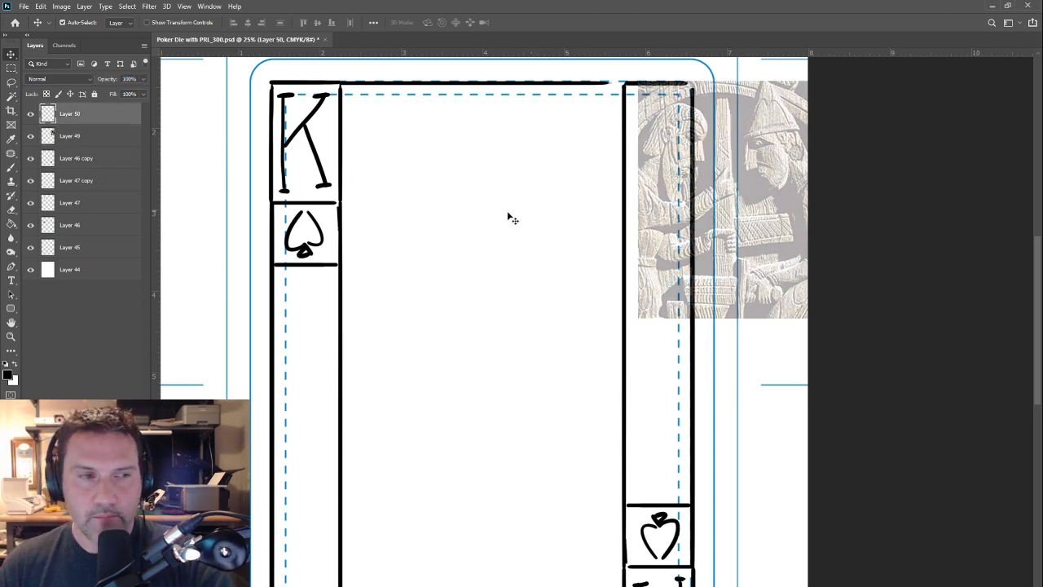
{"action": "left_click", "coordinate": [10, 167]}
{"action": "mouse_move", "coordinate": [552, 204]}
{"action": "left_mouse_down"}
{"action": "mouse_move", "coordinate": [545, 137]}
{"action": "mouse_move", "coordinate": [486, 124]}
{"action": "mouse_move", "coordinate": [468, 184]}
{"action": "mouse_move", "coordinate": [497, 107]}
{"action": "mouse_move", "coordinate": [552, 137]}
{"action": "mouse_move", "coordinate": [555, 206]}
{"action": "mouse_move", "coordinate": [506, 234]}
{"action": "mouse_move", "coordinate": [471, 207]}
{"action": "mouse_move", "coordinate": [469, 143]}
{"action": "mouse_move", "coordinate": [472, 197]}
{"action": "mouse_move", "coordinate": [552, 217]}
{"action": "mouse_move", "coordinate": [551, 124]}
{"action": "mouse_move", "coordinate": [476, 116]}
{"action": "left_mouse_up"}
{"action": "left_click_drag", "start_coordinate": [529, 236], "coordinate": [485, 124]}
{"action": "mouse_move", "coordinate": [522, 153]}
{"action": "left_mouse_down"}
{"action": "mouse_move", "coordinate": [461, 186]}
{"action": "mouse_move", "coordinate": [461, 167]}
{"action": "left_mouse_up"}
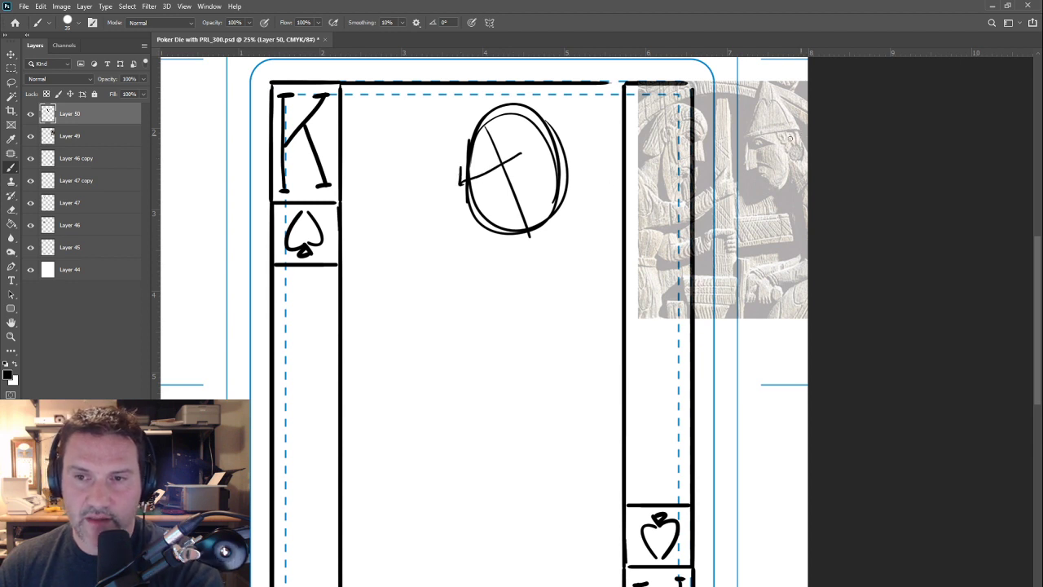
{"action": "mouse_move", "coordinate": [800, 136]}
{"action": "left_mouse_down"}
{"action": "mouse_move", "coordinate": [732, 152]}
{"action": "mouse_move", "coordinate": [744, 156]}
{"action": "left_mouse_up"}
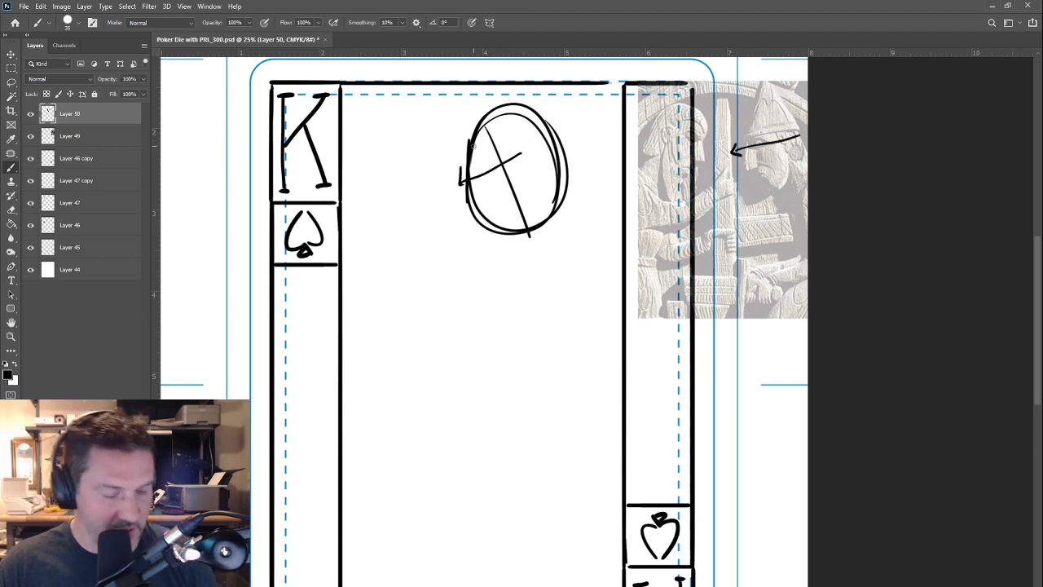
{"action": "key", "text": "ctrl+z"}
{"action": "key", "text": "ctrl+z"}
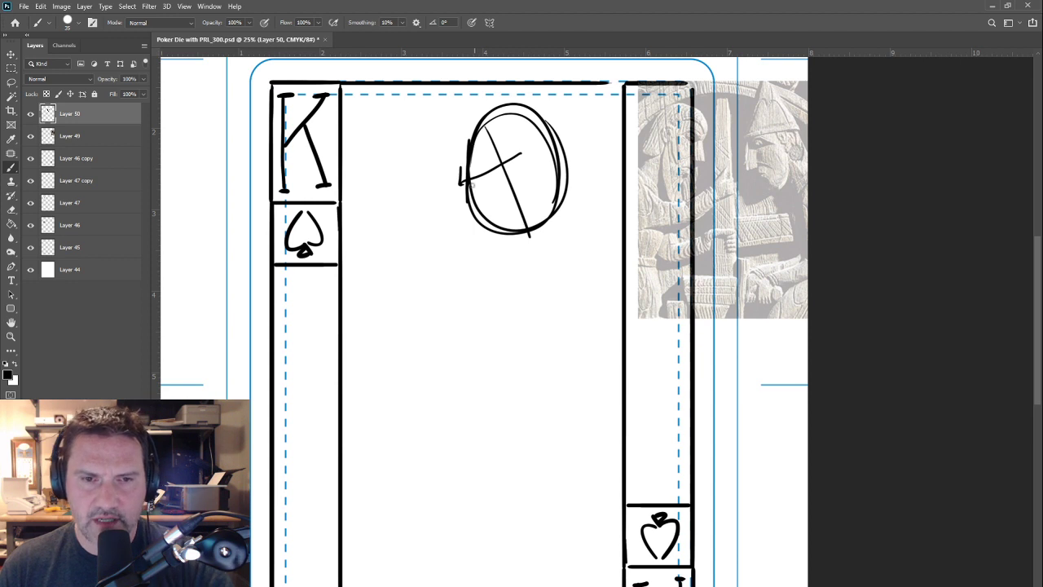
Step: Reinforce the head oval's left edge with heavier strokes along the face side down to the chin
{"action": "left_click_drag", "start_coordinate": [464, 153], "coordinate": [463, 181]}
{"action": "mouse_move", "coordinate": [472, 134]}
{"action": "left_mouse_down"}
{"action": "mouse_move", "coordinate": [471, 173]}
{"action": "mouse_move", "coordinate": [501, 231]}
{"action": "left_mouse_up"}
{"action": "left_click_drag", "start_coordinate": [473, 187], "coordinate": [514, 232]}
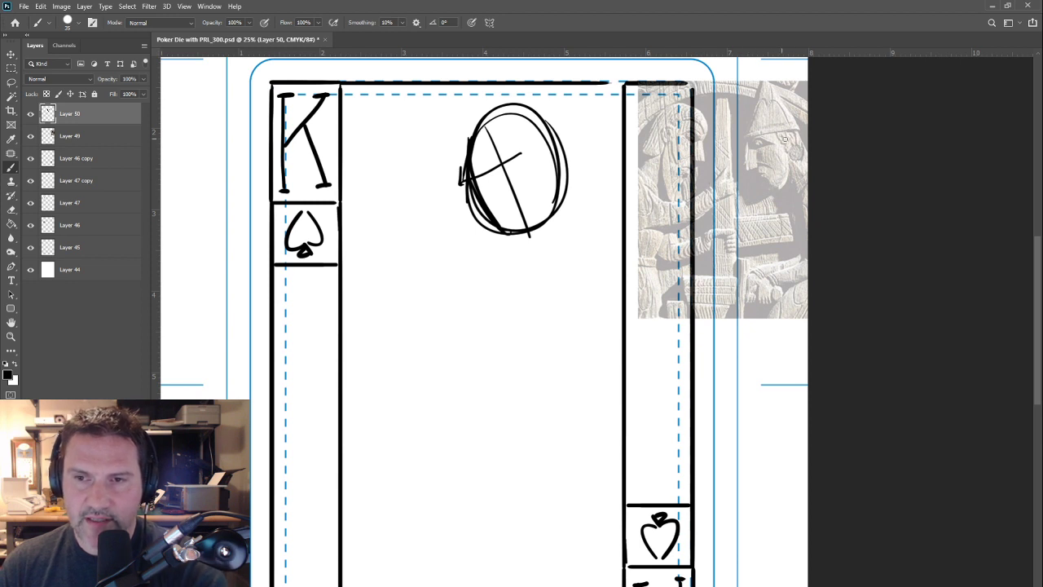
Step: Draw an arched contour around the right carved figure's brow, try a similar stroke beside the left figure's face, and undo that second stroke
{"action": "mouse_move", "coordinate": [802, 137]}
{"action": "left_mouse_down"}
{"action": "mouse_move", "coordinate": [751, 118]}
{"action": "mouse_move", "coordinate": [745, 152]}
{"action": "mouse_move", "coordinate": [760, 107]}
{"action": "mouse_move", "coordinate": [803, 145]}
{"action": "mouse_move", "coordinate": [775, 110]}
{"action": "mouse_move", "coordinate": [744, 124]}
{"action": "mouse_move", "coordinate": [757, 167]}
{"action": "left_mouse_up"}
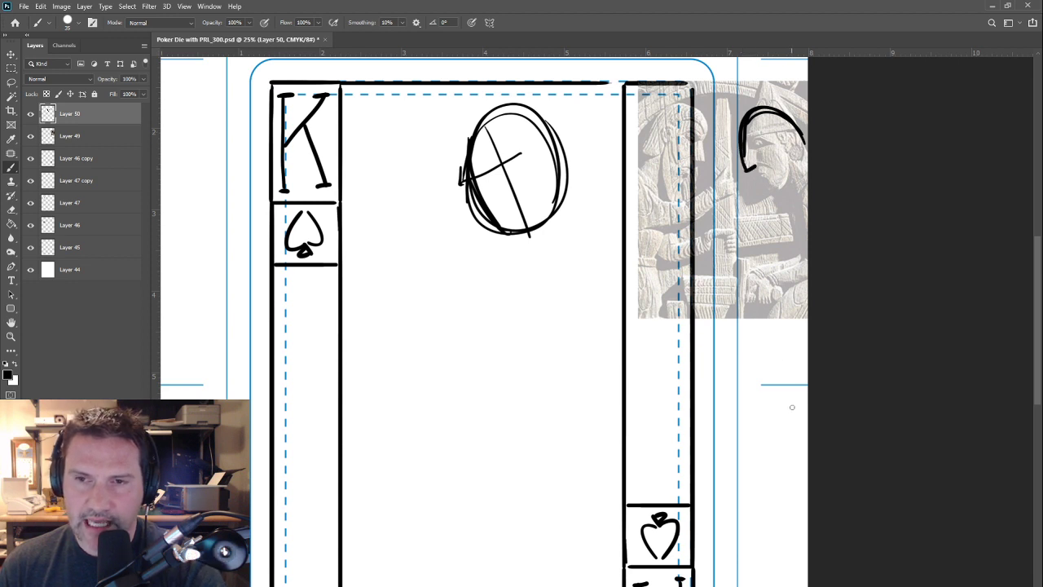
{"action": "left_click_drag", "start_coordinate": [694, 110], "coordinate": [702, 143]}
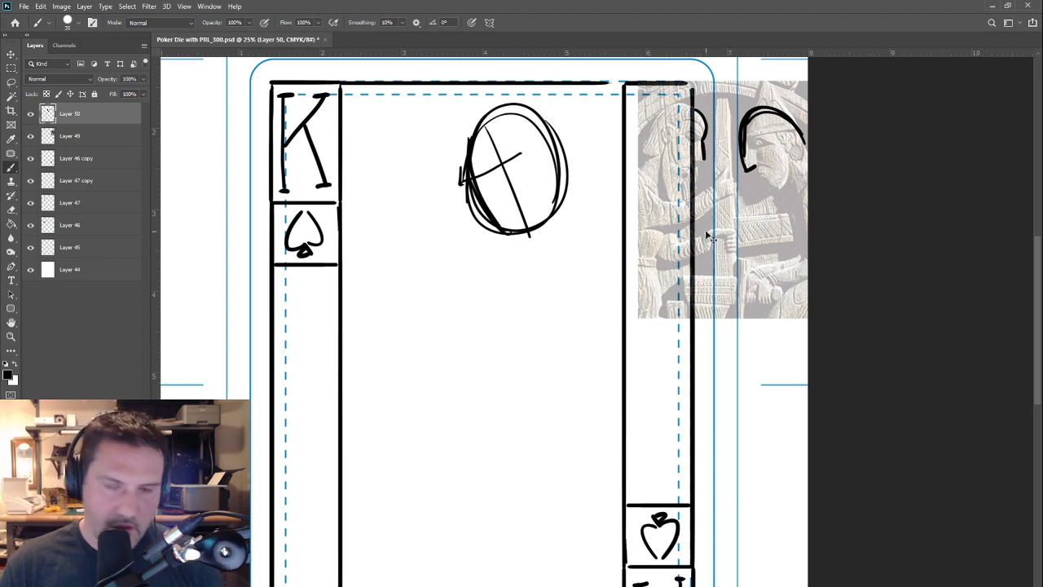
{"action": "key", "text": "ctrl+z"}
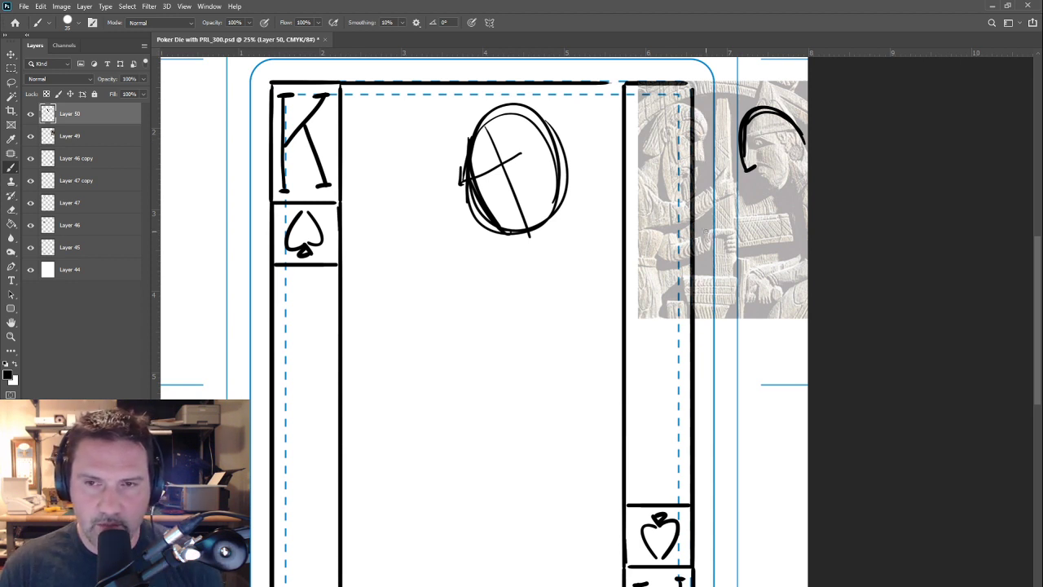
Step: Undo the arched stroke on the carving, and sketch the brow, nose, ear, jaw and pointed beard on the head oval
{"action": "key", "text": "ctrl+z"}
{"action": "key", "text": "ctrl+z"}
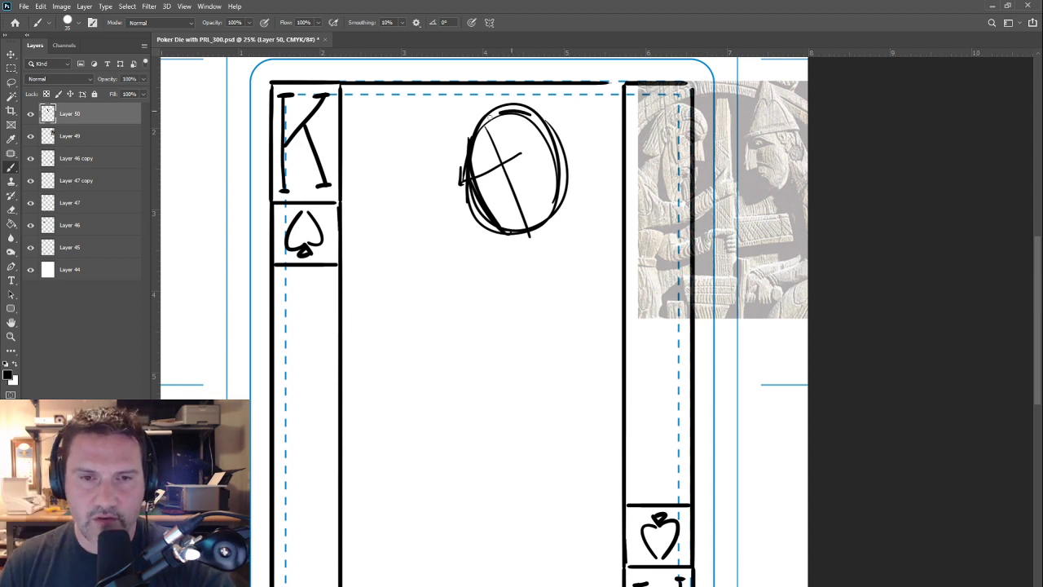
{"action": "mouse_move", "coordinate": [477, 122]}
{"action": "left_mouse_down"}
{"action": "mouse_move", "coordinate": [458, 206]}
{"action": "mouse_move", "coordinate": [458, 161]}
{"action": "mouse_move", "coordinate": [479, 203]}
{"action": "mouse_move", "coordinate": [462, 159]}
{"action": "mouse_move", "coordinate": [479, 117]}
{"action": "left_mouse_up"}
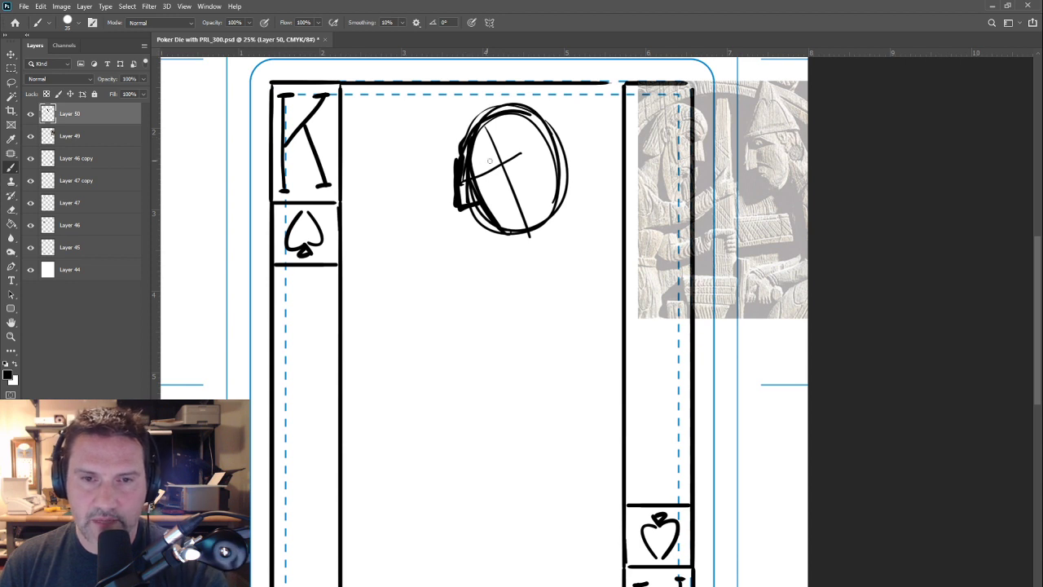
{"action": "mouse_move", "coordinate": [512, 160]}
{"action": "left_mouse_down"}
{"action": "mouse_move", "coordinate": [525, 188]}
{"action": "mouse_move", "coordinate": [523, 233]}
{"action": "mouse_move", "coordinate": [481, 275]}
{"action": "left_mouse_up"}
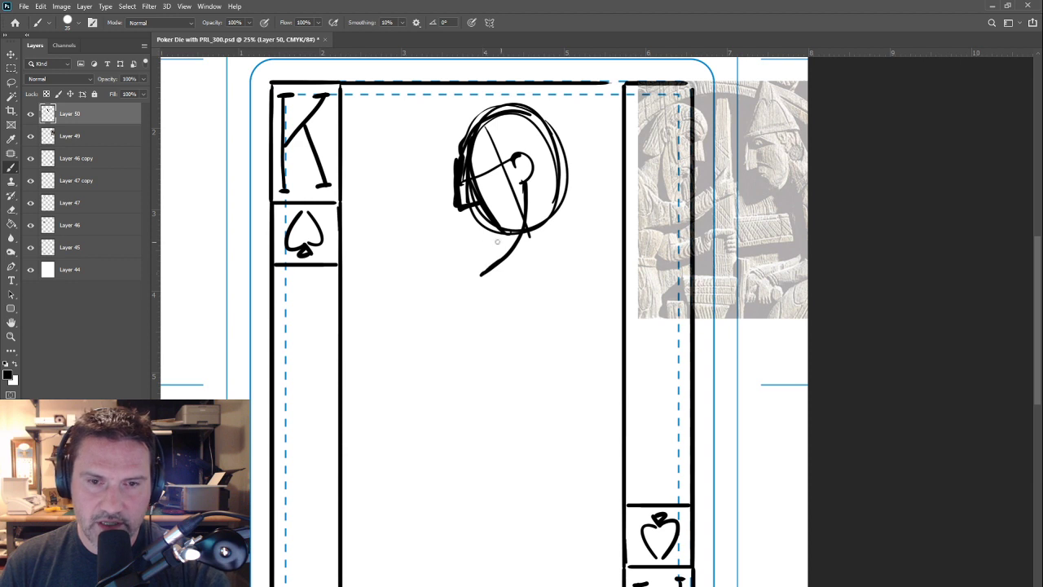
{"action": "mouse_move", "coordinate": [477, 205]}
{"action": "left_mouse_down"}
{"action": "mouse_move", "coordinate": [477, 277]}
{"action": "mouse_move", "coordinate": [512, 242]}
{"action": "mouse_move", "coordinate": [517, 203]}
{"action": "left_mouse_up"}
Step: Sketch the hair with a rounded crown, a forelock over the brow and strands flaring out behind the neck
{"action": "left_click_drag", "start_coordinate": [515, 114], "coordinate": [564, 200]}
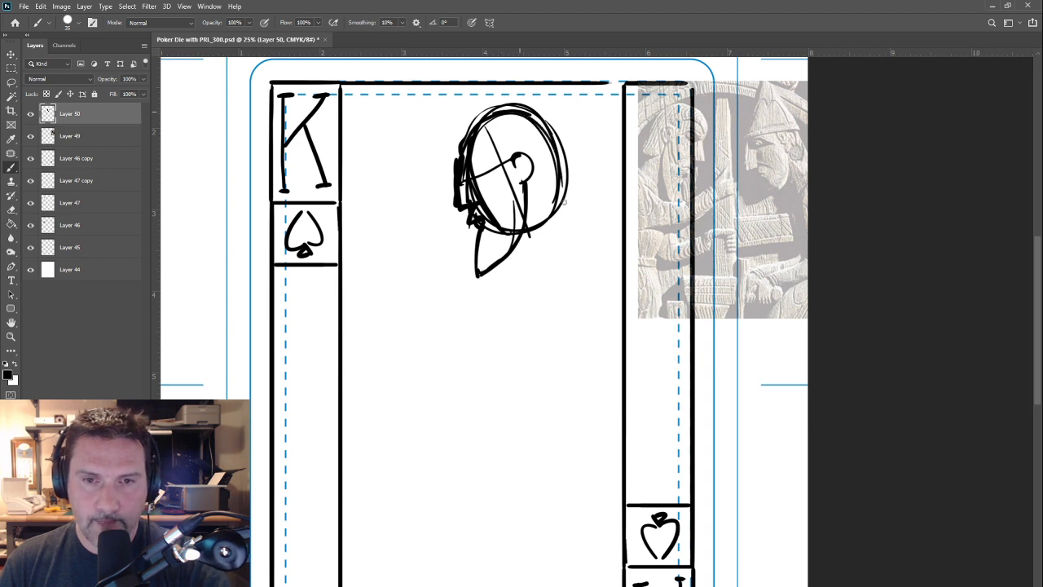
{"action": "mouse_move", "coordinate": [549, 129]}
{"action": "left_mouse_down"}
{"action": "mouse_move", "coordinate": [589, 208]}
{"action": "mouse_move", "coordinate": [526, 183]}
{"action": "left_mouse_up"}
{"action": "mouse_move", "coordinate": [580, 209]}
{"action": "left_mouse_down"}
{"action": "mouse_move", "coordinate": [528, 185]}
{"action": "mouse_move", "coordinate": [483, 145]}
{"action": "mouse_move", "coordinate": [459, 152]}
{"action": "left_mouse_up"}
{"action": "mouse_move", "coordinate": [457, 153]}
{"action": "left_mouse_down"}
{"action": "mouse_move", "coordinate": [457, 140]}
{"action": "mouse_move", "coordinate": [542, 126]}
{"action": "left_mouse_up"}
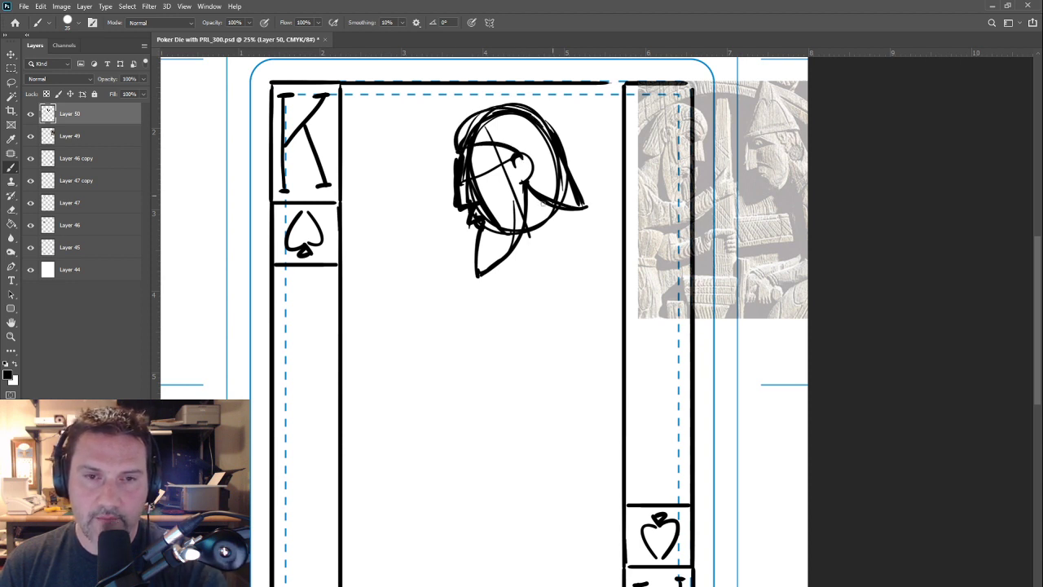
{"action": "left_click_drag", "start_coordinate": [477, 122], "coordinate": [467, 133]}
{"action": "left_click_drag", "start_coordinate": [539, 151], "coordinate": [571, 204]}
{"action": "left_click_drag", "start_coordinate": [535, 162], "coordinate": [577, 213]}
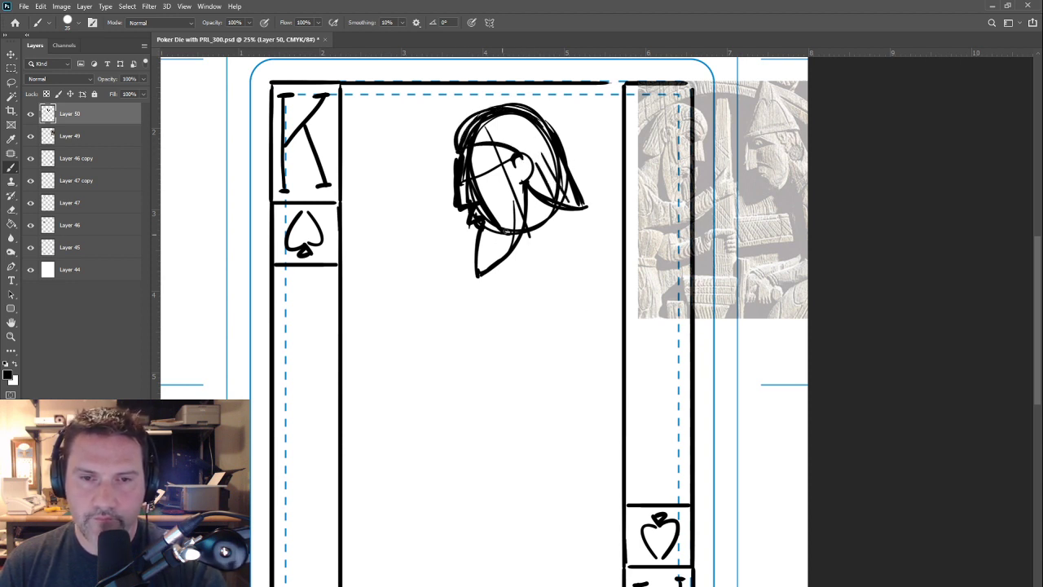
Step: Draw the back of the neck, the rounded shoulder and both edges of the upper arm down to the elbow
{"action": "mouse_move", "coordinate": [561, 178]}
{"action": "left_mouse_down"}
{"action": "mouse_move", "coordinate": [567, 250]}
{"action": "mouse_move", "coordinate": [566, 235]}
{"action": "left_mouse_up"}
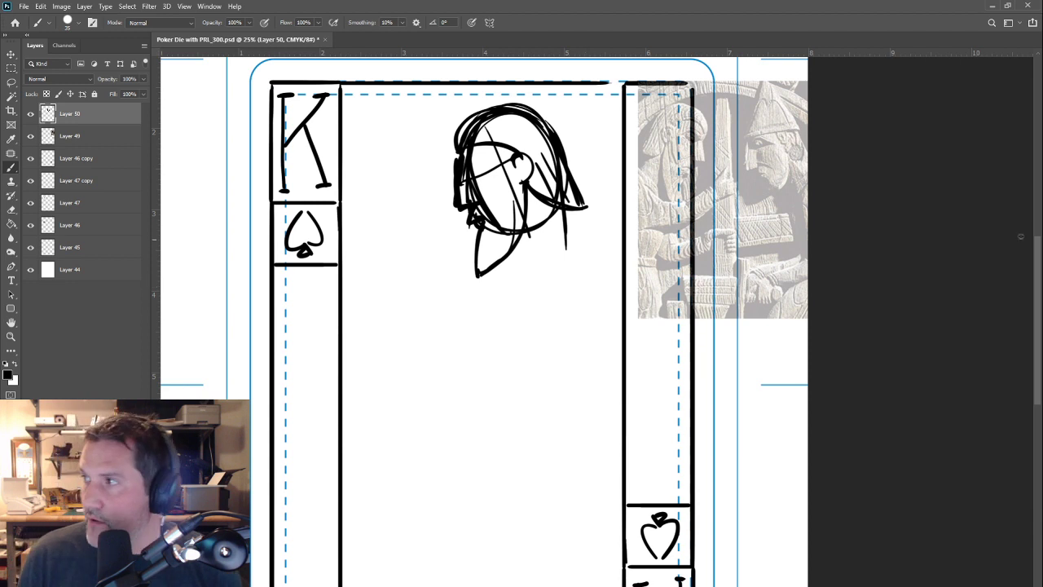
{"action": "mouse_move", "coordinate": [564, 194]}
{"action": "left_mouse_down"}
{"action": "mouse_move", "coordinate": [571, 244]}
{"action": "mouse_move", "coordinate": [591, 262]}
{"action": "mouse_move", "coordinate": [571, 242]}
{"action": "mouse_move", "coordinate": [596, 291]}
{"action": "mouse_move", "coordinate": [553, 391]}
{"action": "left_mouse_up"}
{"action": "left_click_drag", "start_coordinate": [593, 303], "coordinate": [541, 399]}
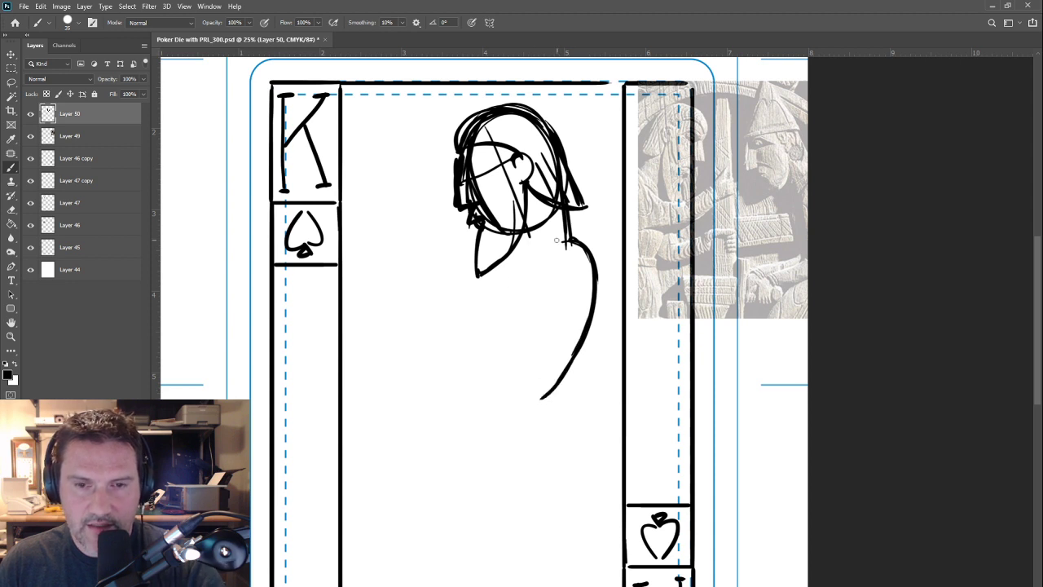
{"action": "left_click_drag", "start_coordinate": [539, 249], "coordinate": [519, 357]}
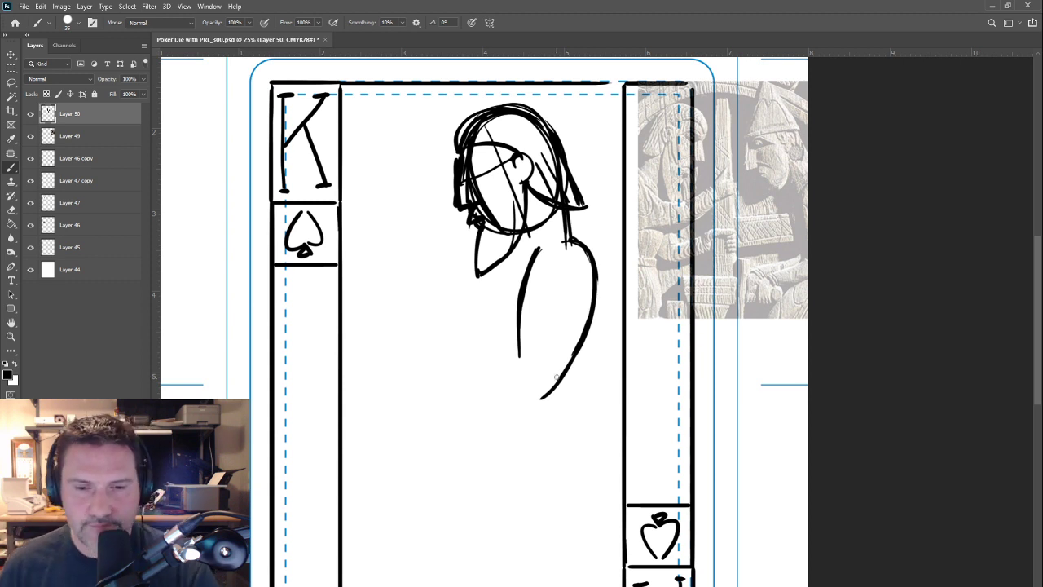
{"action": "left_click_drag", "start_coordinate": [565, 375], "coordinate": [540, 406]}
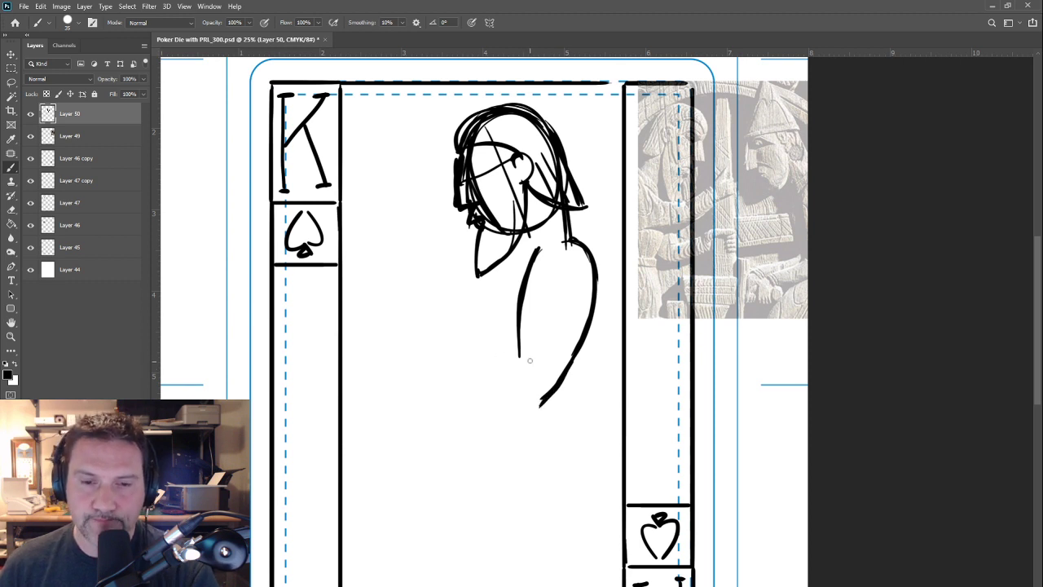
Step: Sketch the forearm reaching from the elbow toward the index column, and reinforce the shoulder curve with a collar stroke beside it
{"action": "mouse_move", "coordinate": [530, 361]}
{"action": "left_mouse_down"}
{"action": "mouse_move", "coordinate": [479, 342]}
{"action": "mouse_move", "coordinate": [425, 343]}
{"action": "left_mouse_up"}
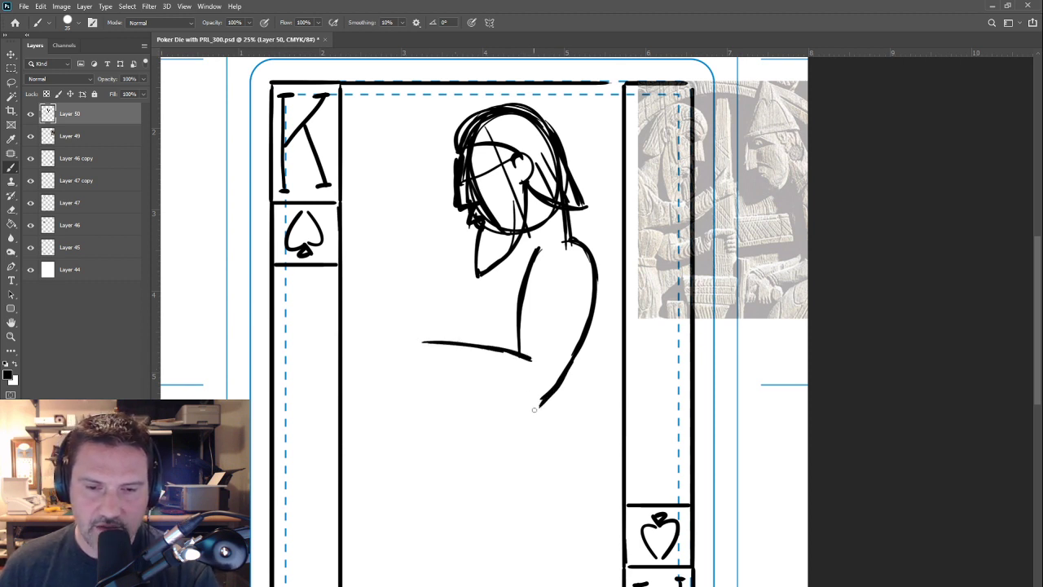
{"action": "left_click_drag", "start_coordinate": [536, 411], "coordinate": [459, 387]}
{"action": "left_click_drag", "start_coordinate": [424, 369], "coordinate": [514, 404]}
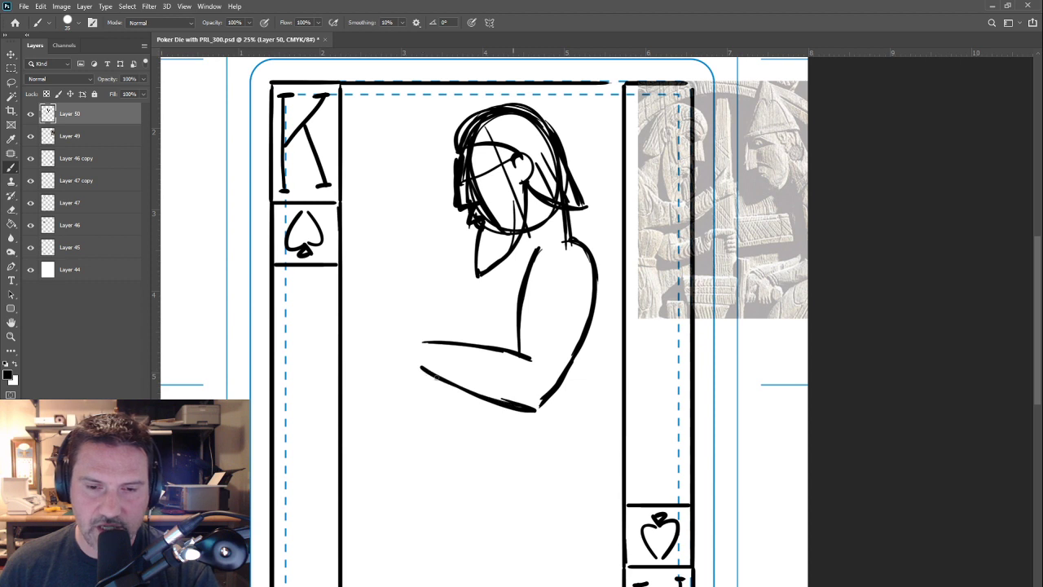
{"action": "mouse_move", "coordinate": [525, 359]}
{"action": "left_mouse_down"}
{"action": "mouse_move", "coordinate": [536, 249]}
{"action": "mouse_move", "coordinate": [526, 308]}
{"action": "left_mouse_up"}
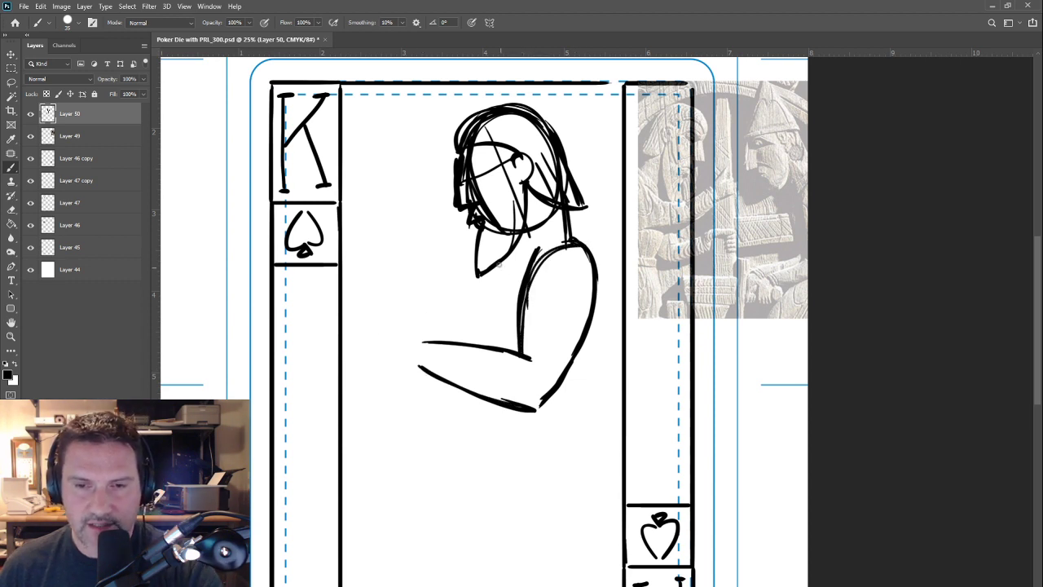
{"action": "left_click_drag", "start_coordinate": [533, 233], "coordinate": [503, 286]}
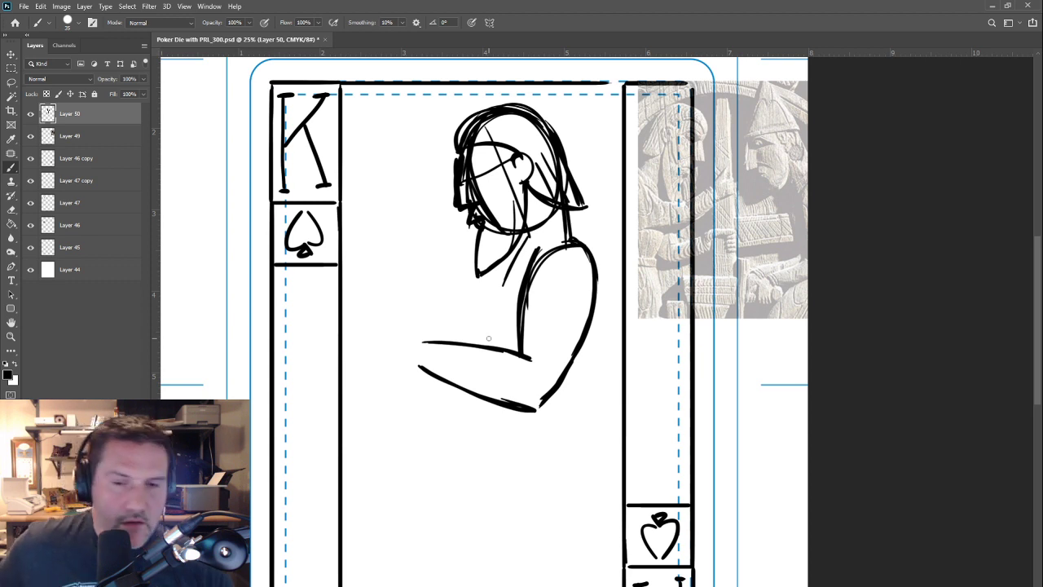
Step: Strengthen the forearm's upper edge, and sketch a clenched fist at its end after marking an arc over the carved hands
{"action": "left_click_drag", "start_coordinate": [517, 354], "coordinate": [422, 343]}
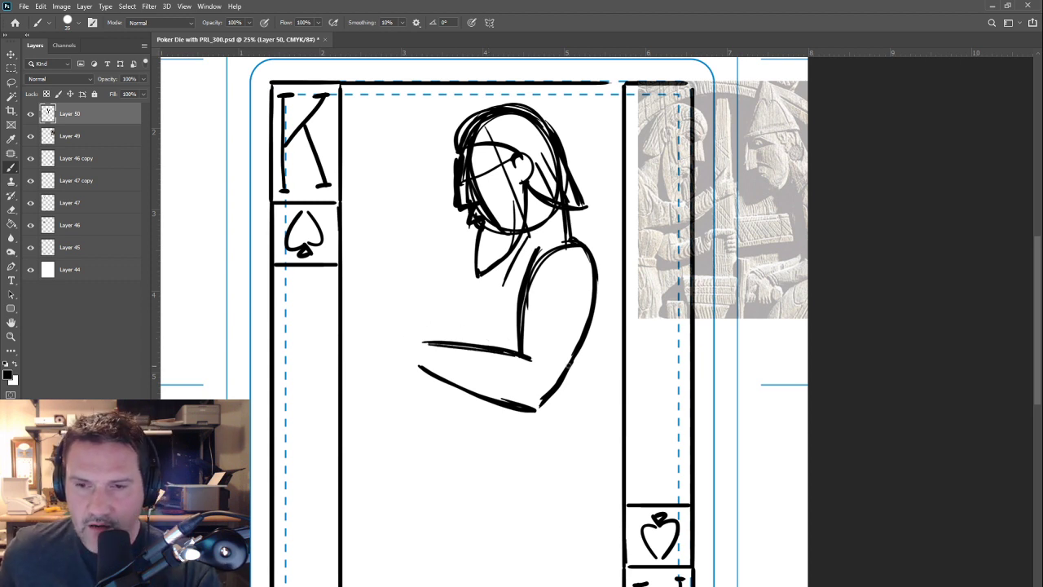
{"action": "left_click_drag", "start_coordinate": [703, 238], "coordinate": [740, 243]}
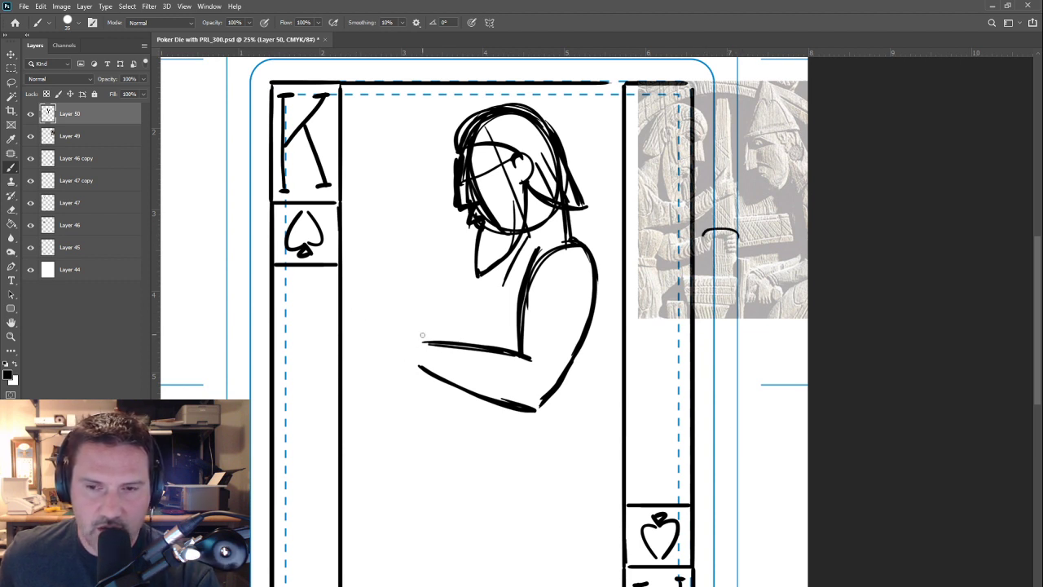
{"action": "mouse_move", "coordinate": [426, 336]}
{"action": "left_mouse_down"}
{"action": "mouse_move", "coordinate": [384, 317]}
{"action": "mouse_move", "coordinate": [379, 326]}
{"action": "mouse_move", "coordinate": [364, 362]}
{"action": "mouse_move", "coordinate": [410, 368]}
{"action": "left_mouse_up"}
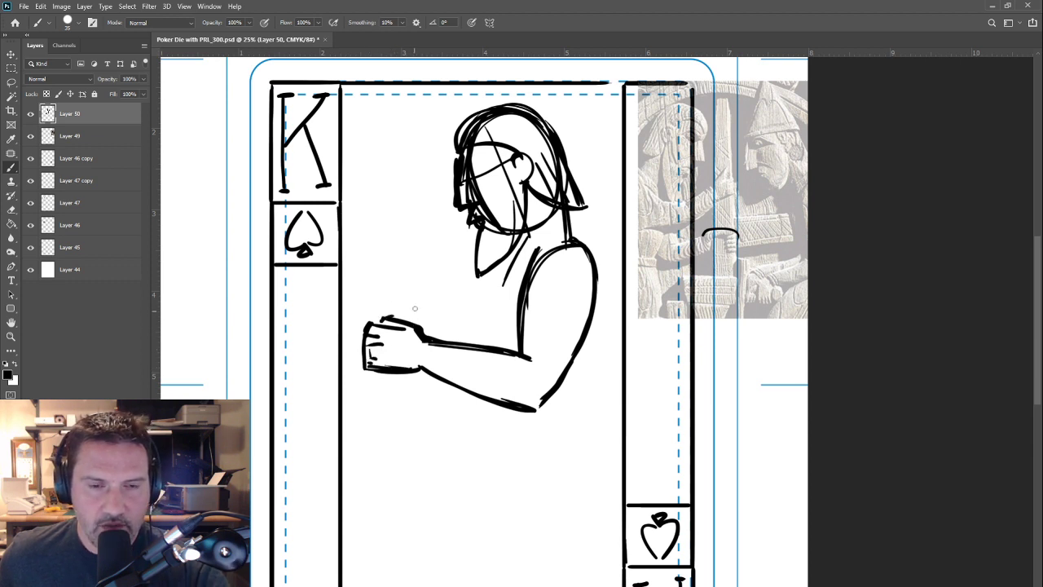
Step: Sketch an open raised hand with a square palm, four spread fingers and a thumb above the fist, facing the king's head
{"action": "left_click_drag", "start_coordinate": [440, 228], "coordinate": [426, 274]}
{"action": "left_click_drag", "start_coordinate": [440, 224], "coordinate": [384, 214]}
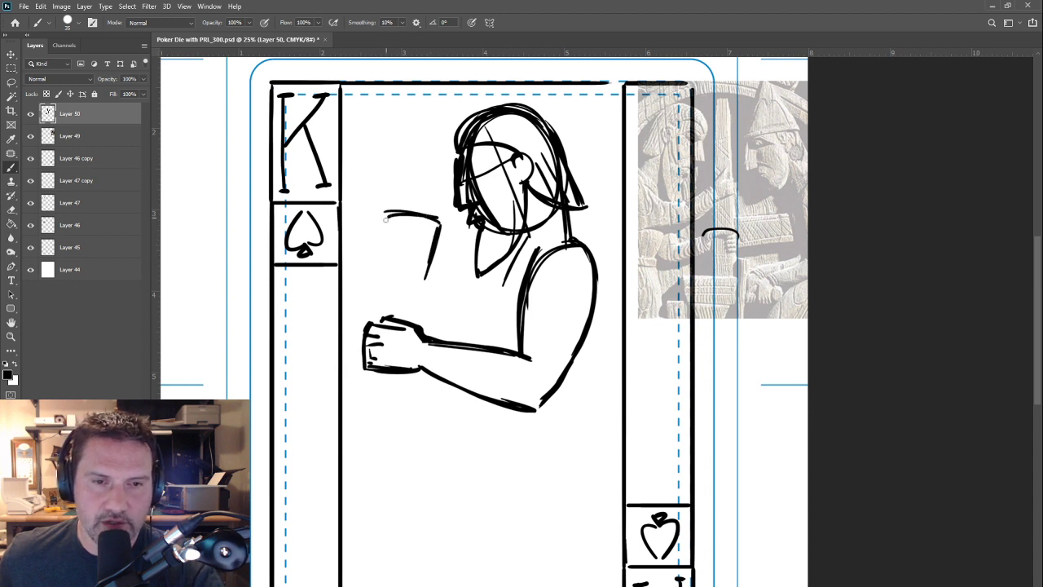
{"action": "left_click_drag", "start_coordinate": [429, 266], "coordinate": [412, 273]}
{"action": "mouse_move", "coordinate": [387, 213]}
{"action": "left_mouse_down"}
{"action": "mouse_move", "coordinate": [390, 276]}
{"action": "mouse_move", "coordinate": [425, 274]}
{"action": "left_mouse_up"}
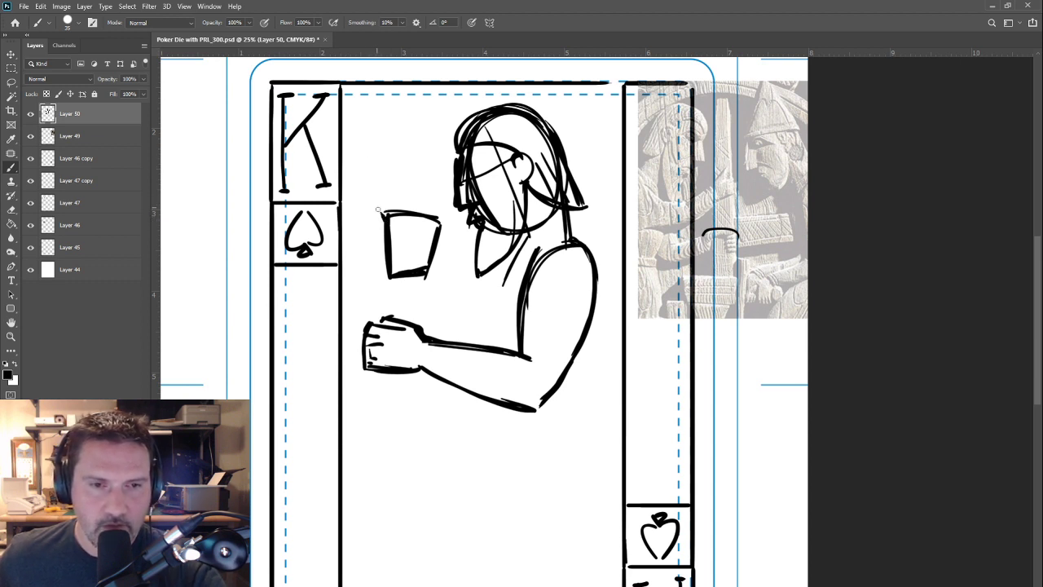
{"action": "mouse_move", "coordinate": [388, 218]}
{"action": "left_mouse_down"}
{"action": "mouse_move", "coordinate": [369, 198]}
{"action": "mouse_move", "coordinate": [361, 169]}
{"action": "mouse_move", "coordinate": [370, 162]}
{"action": "mouse_move", "coordinate": [388, 186]}
{"action": "left_mouse_up"}
{"action": "mouse_move", "coordinate": [397, 137]}
{"action": "left_mouse_down"}
{"action": "mouse_move", "coordinate": [403, 210]}
{"action": "mouse_move", "coordinate": [415, 135]}
{"action": "mouse_move", "coordinate": [424, 147]}
{"action": "mouse_move", "coordinate": [417, 186]}
{"action": "mouse_move", "coordinate": [430, 190]}
{"action": "mouse_move", "coordinate": [448, 165]}
{"action": "mouse_move", "coordinate": [440, 190]}
{"action": "mouse_move", "coordinate": [448, 265]}
{"action": "left_mouse_up"}
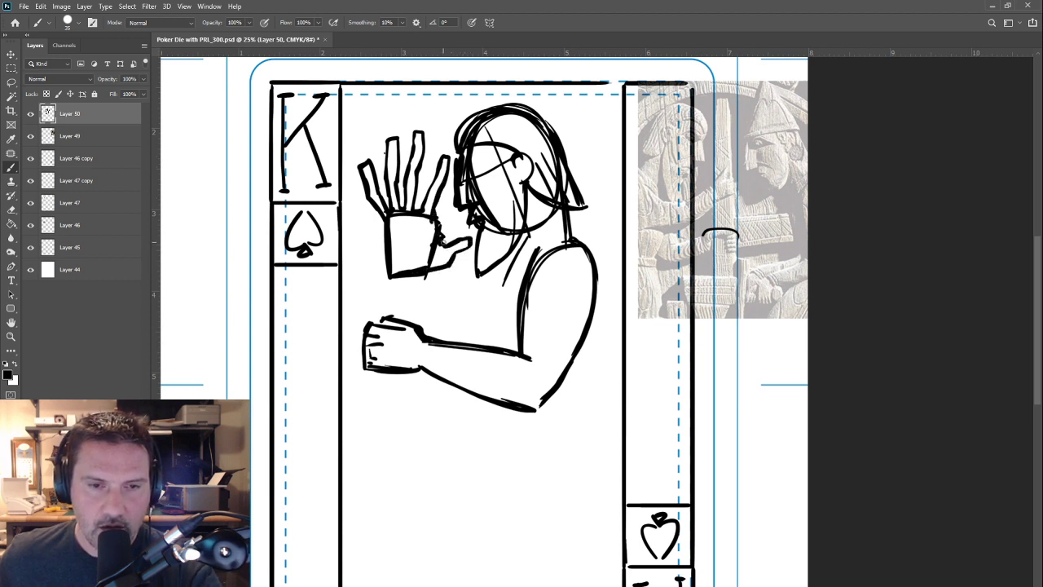
Step: Draw the raised hand's wrist and narrow forearm running down into the clenched fist, with the inner thumb line
{"action": "left_click_drag", "start_coordinate": [430, 235], "coordinate": [414, 330]}
{"action": "left_click_drag", "start_coordinate": [395, 279], "coordinate": [384, 323]}
{"action": "left_click_drag", "start_coordinate": [385, 316], "coordinate": [403, 326]}
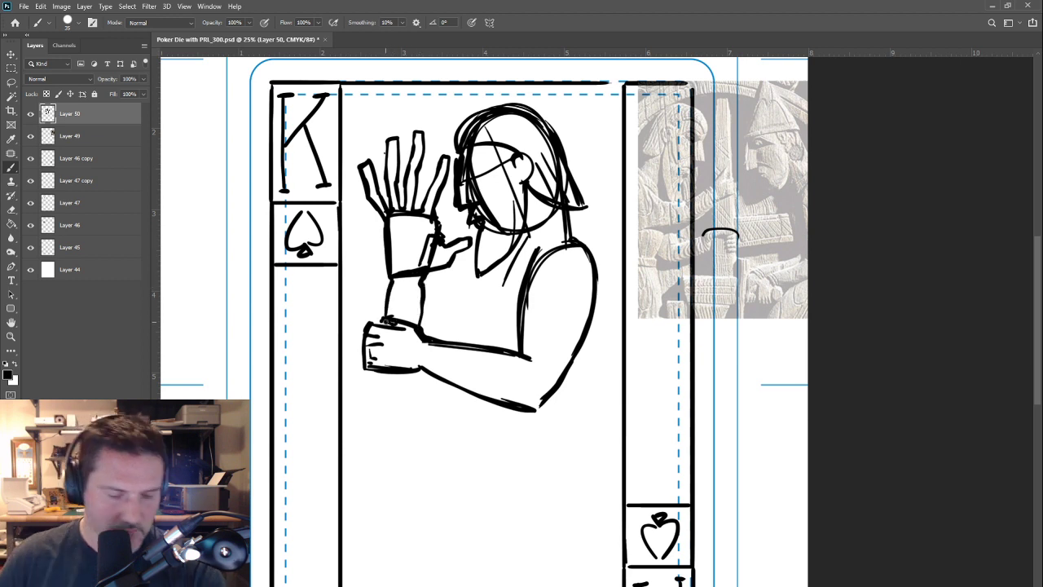
{"action": "left_click_drag", "start_coordinate": [423, 278], "coordinate": [405, 330]}
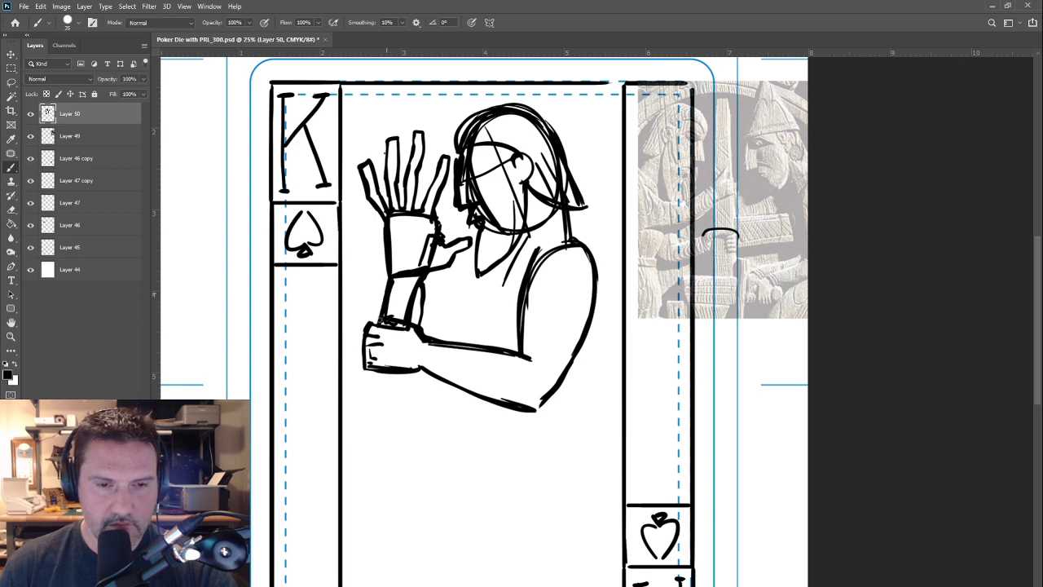
Step: Continue the gripped arm below the fist with the forearm edges, an elbow bulge and a tapering upper arm
{"action": "scroll", "coordinate": [368, 377], "scroll_direction": "down", "scroll_amount": 4}
{"action": "mouse_move", "coordinate": [395, 213]}
{"action": "left_mouse_down"}
{"action": "mouse_move", "coordinate": [401, 280]}
{"action": "mouse_move", "coordinate": [421, 319]}
{"action": "left_mouse_up"}
{"action": "left_click_drag", "start_coordinate": [398, 214], "coordinate": [402, 254]}
{"action": "mouse_move", "coordinate": [399, 261]}
{"action": "left_mouse_down"}
{"action": "mouse_move", "coordinate": [370, 266]}
{"action": "mouse_move", "coordinate": [358, 217]}
{"action": "left_mouse_up"}
{"action": "left_click_drag", "start_coordinate": [369, 268], "coordinate": [368, 166]}
{"action": "mouse_move", "coordinate": [359, 222]}
{"action": "left_mouse_down"}
{"action": "mouse_move", "coordinate": [365, 261]}
{"action": "mouse_move", "coordinate": [417, 292]}
{"action": "mouse_move", "coordinate": [415, 337]}
{"action": "left_mouse_up"}
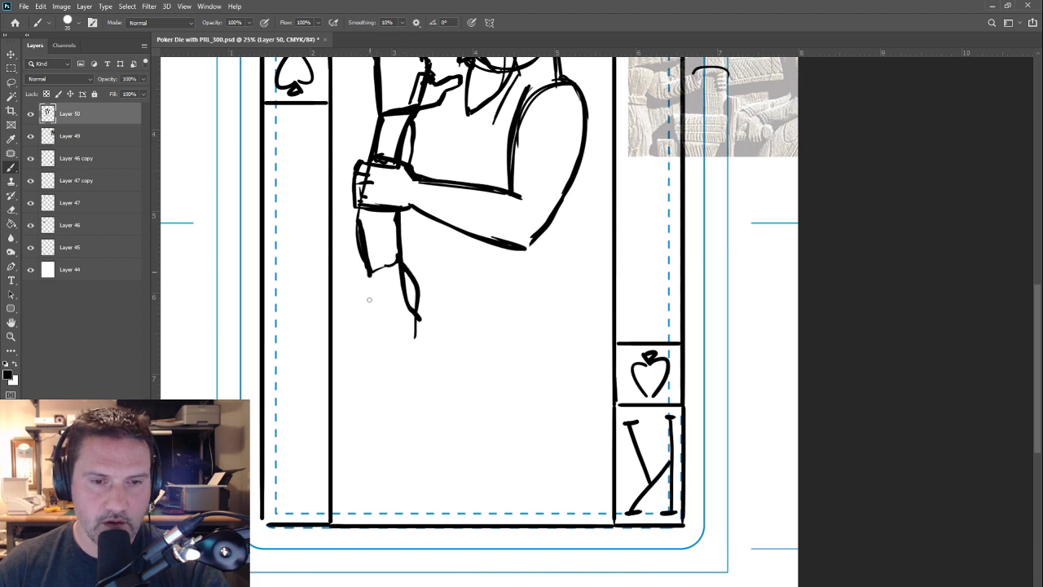
{"action": "left_click_drag", "start_coordinate": [368, 271], "coordinate": [369, 323]}
{"action": "mouse_move", "coordinate": [413, 313]}
{"action": "left_mouse_down"}
{"action": "mouse_move", "coordinate": [379, 364]}
{"action": "mouse_move", "coordinate": [365, 342]}
{"action": "mouse_move", "coordinate": [370, 272]}
{"action": "left_mouse_up"}
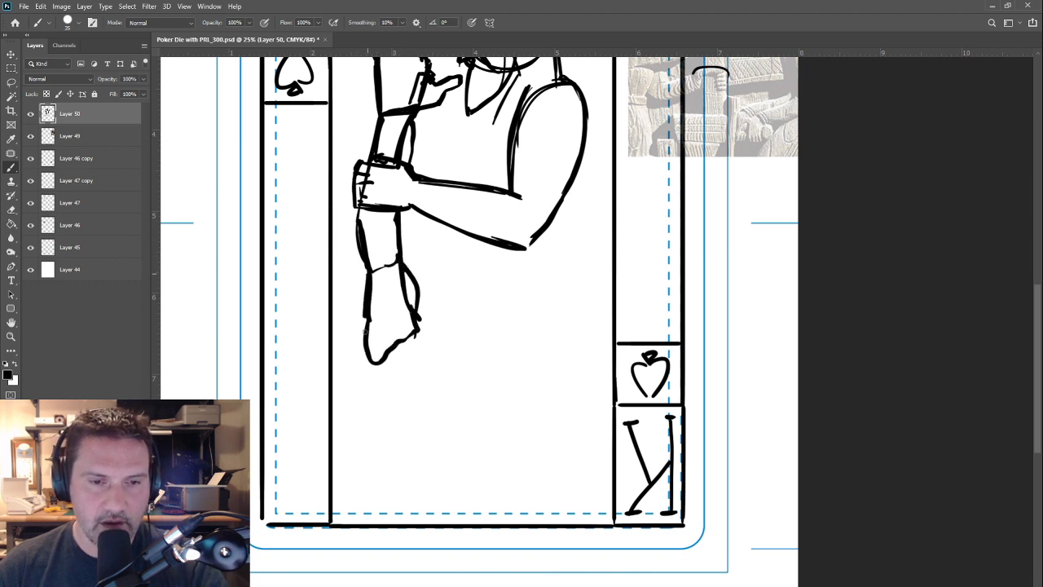
Step: Give the gripped arm a ragged severed end with torn shreds and four wavy drip lines hanging below it
{"action": "mouse_move", "coordinate": [366, 316]}
{"action": "left_mouse_down"}
{"action": "mouse_move", "coordinate": [365, 366]}
{"action": "mouse_move", "coordinate": [411, 365]}
{"action": "mouse_move", "coordinate": [396, 379]}
{"action": "mouse_move", "coordinate": [387, 376]}
{"action": "mouse_move", "coordinate": [415, 359]}
{"action": "mouse_move", "coordinate": [417, 437]}
{"action": "left_mouse_up"}
{"action": "mouse_move", "coordinate": [397, 359]}
{"action": "left_mouse_down"}
{"action": "mouse_move", "coordinate": [398, 453]}
{"action": "mouse_move", "coordinate": [380, 400]}
{"action": "mouse_move", "coordinate": [378, 450]}
{"action": "left_mouse_up"}
{"action": "left_click_drag", "start_coordinate": [362, 373], "coordinate": [353, 454]}
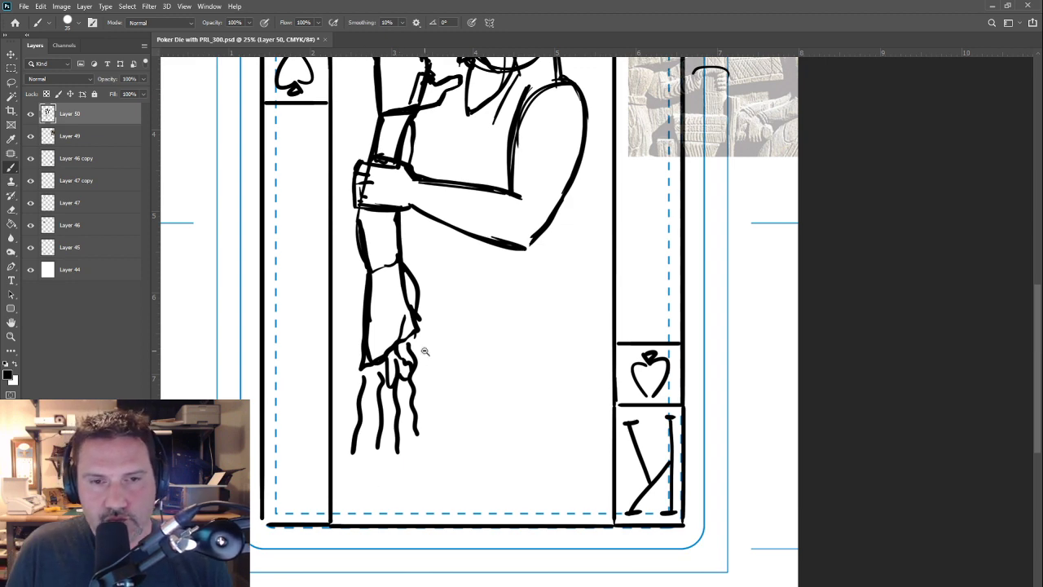
Step: Add a collar stroke on the chest, and erase and redraw the arm above the fist with a second hand's fingers wrapped around it
{"action": "left_click_drag", "start_coordinate": [425, 351], "coordinate": [436, 388]}
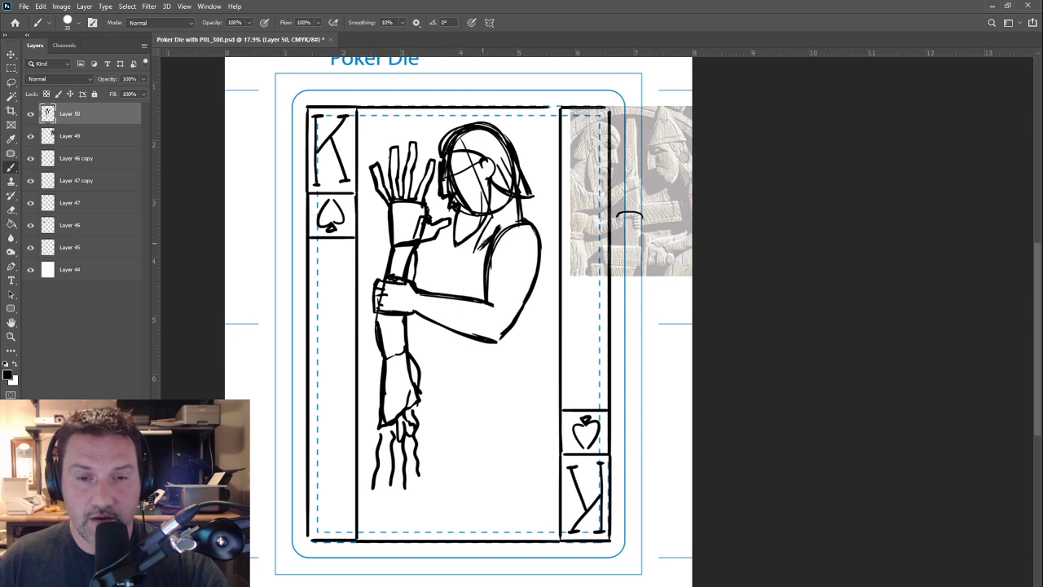
{"action": "left_click_drag", "start_coordinate": [489, 230], "coordinate": [467, 270]}
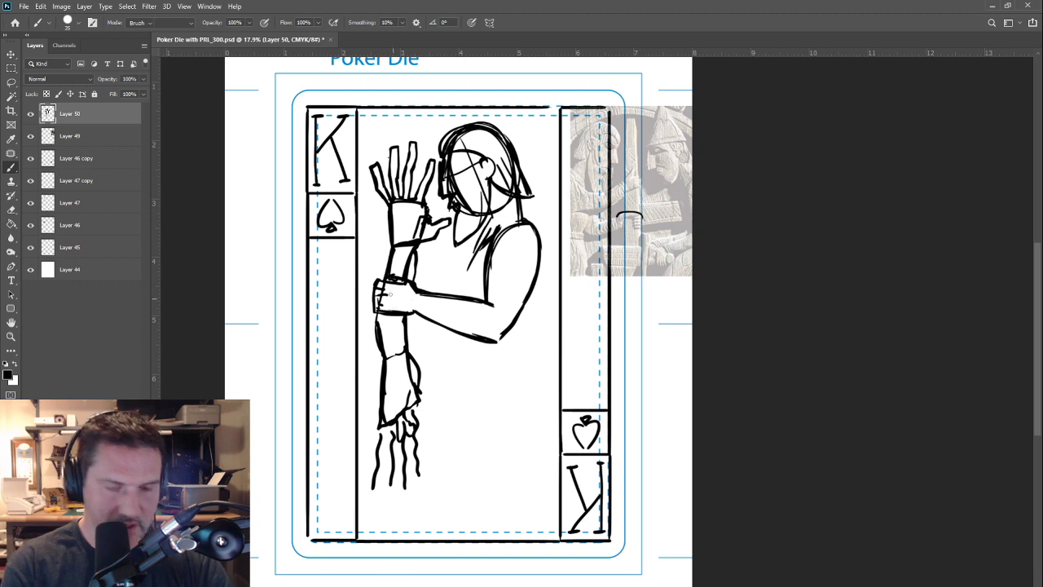
{"action": "key", "text": "e"}
{"action": "mouse_move", "coordinate": [391, 253]}
{"action": "left_mouse_down"}
{"action": "mouse_move", "coordinate": [412, 261]}
{"action": "mouse_move", "coordinate": [390, 273]}
{"action": "mouse_move", "coordinate": [396, 281]}
{"action": "mouse_move", "coordinate": [416, 251]}
{"action": "mouse_move", "coordinate": [420, 264]}
{"action": "mouse_move", "coordinate": [388, 272]}
{"action": "mouse_move", "coordinate": [422, 284]}
{"action": "left_mouse_up"}
{"action": "key", "text": "b"}
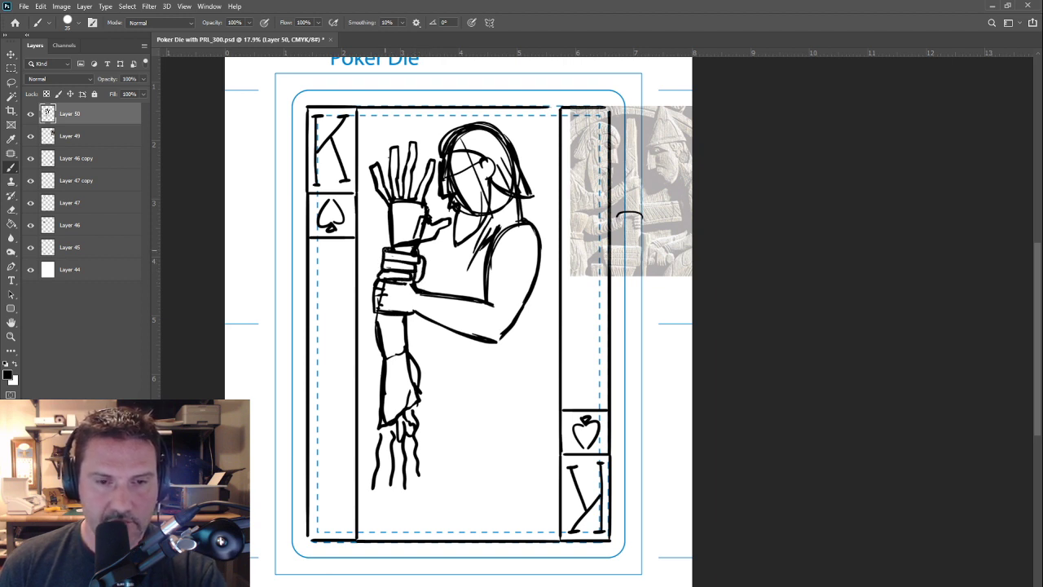
Step: Sketch the chest edge, the second arm behind the fist and the back line, and add inner contour lines along the severed arm
{"action": "left_click_drag", "start_coordinate": [484, 227], "coordinate": [455, 293]}
{"action": "left_click_drag", "start_coordinate": [447, 252], "coordinate": [425, 271]}
{"action": "left_click_drag", "start_coordinate": [484, 277], "coordinate": [421, 287]}
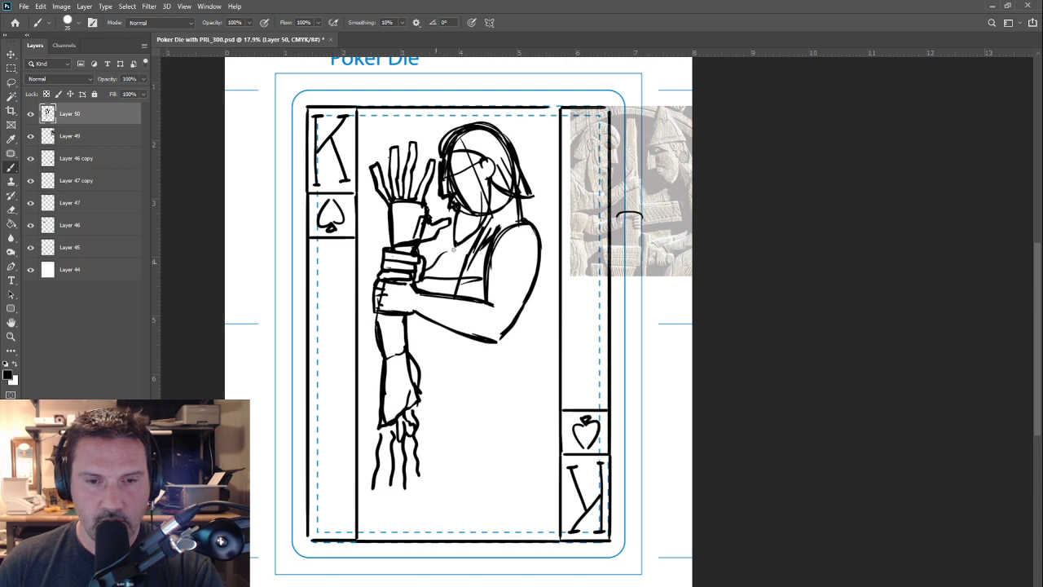
{"action": "left_click_drag", "start_coordinate": [516, 223], "coordinate": [528, 329]}
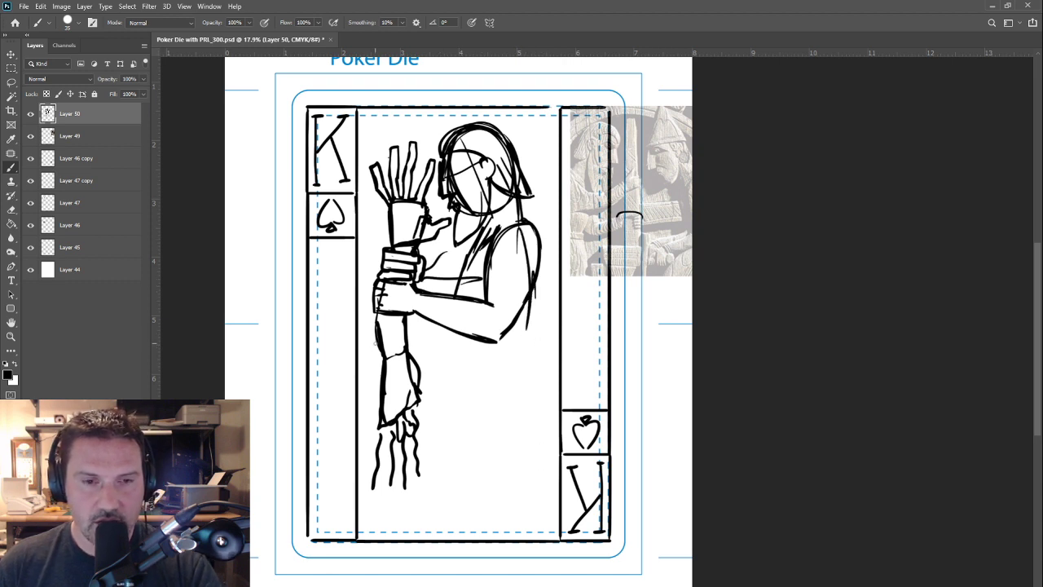
{"action": "left_click_drag", "start_coordinate": [390, 320], "coordinate": [393, 420]}
{"action": "left_click_drag", "start_coordinate": [391, 368], "coordinate": [396, 419]}
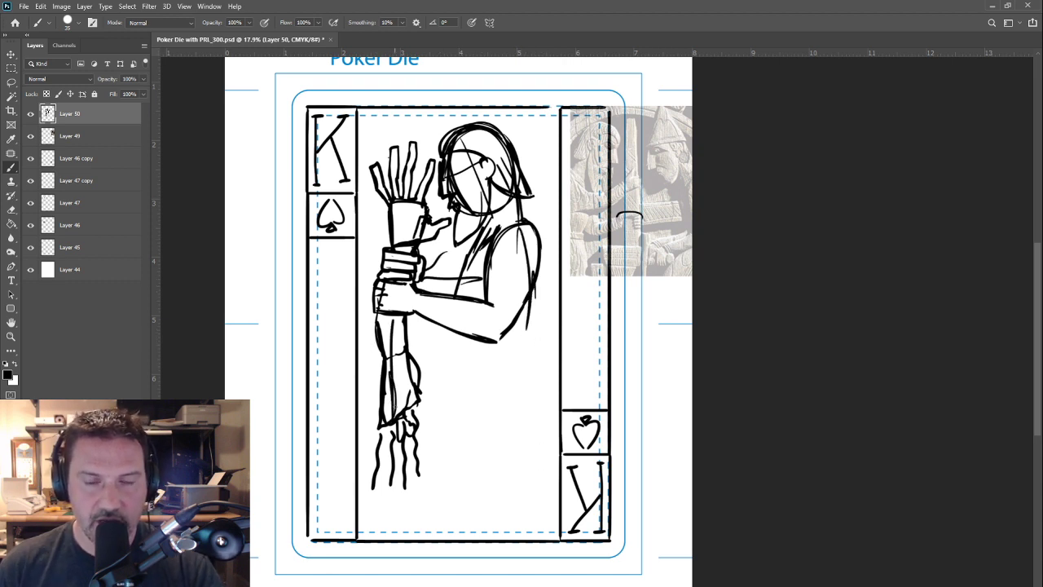
Step: Move the king sketch up and toward the index column, and nudge it down so the head sits just inside the upper border
{"action": "key", "text": "v"}
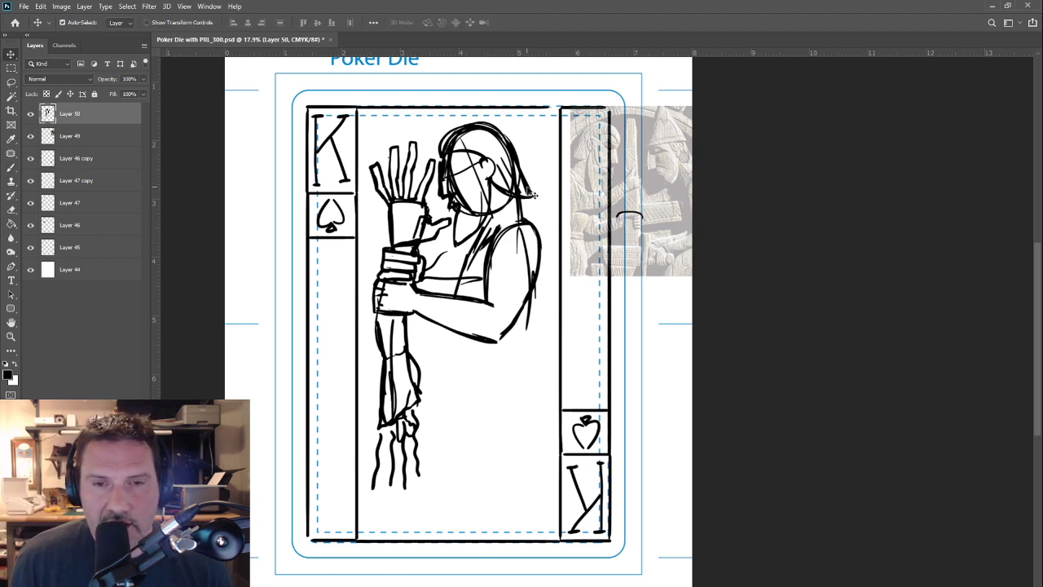
{"action": "mouse_move", "coordinate": [525, 162]}
{"action": "left_mouse_down"}
{"action": "mouse_move", "coordinate": [520, 179]}
{"action": "mouse_move", "coordinate": [526, 172]}
{"action": "left_mouse_up"}
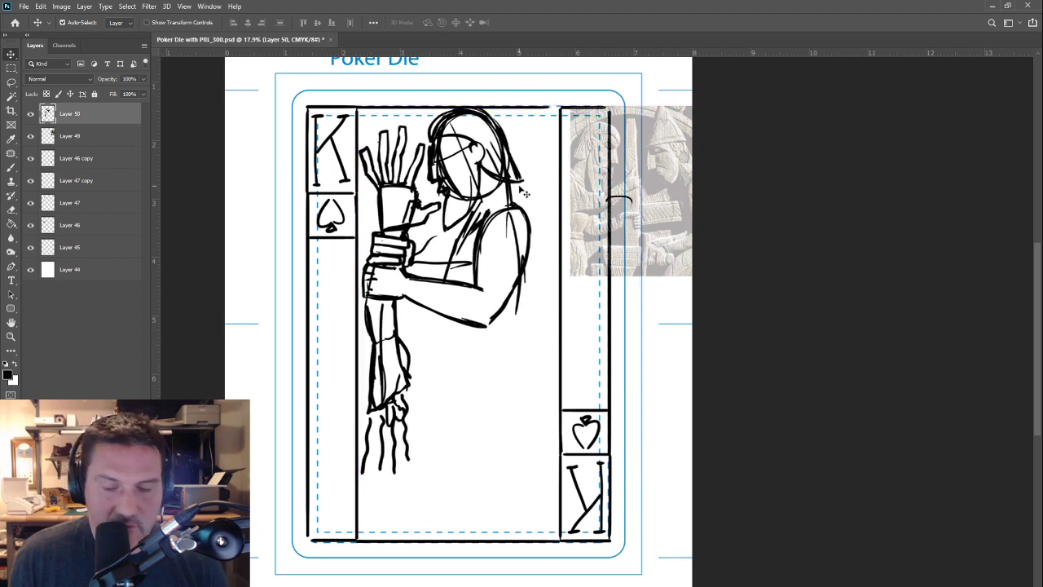
{"action": "key", "text": "shift+Down"}
{"action": "key", "text": "shift+Down"}
{"action": "key", "text": "shift+Down"}
{"action": "key", "text": "shift+Down"}
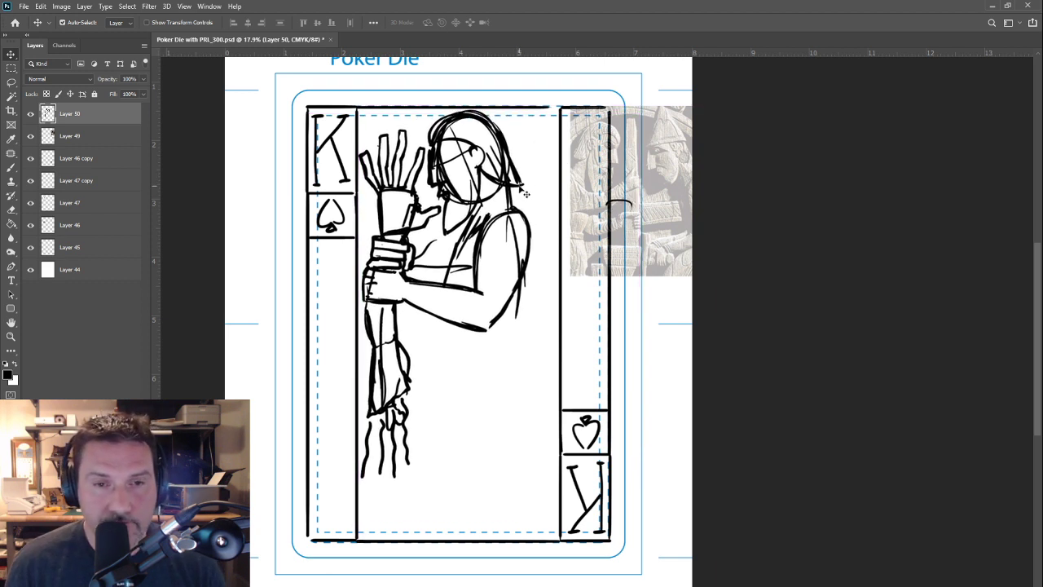
Step: Scale the king sketch down slightly, keeping its upper edge against the index column in place
{"action": "key", "text": "ctrl+t"}
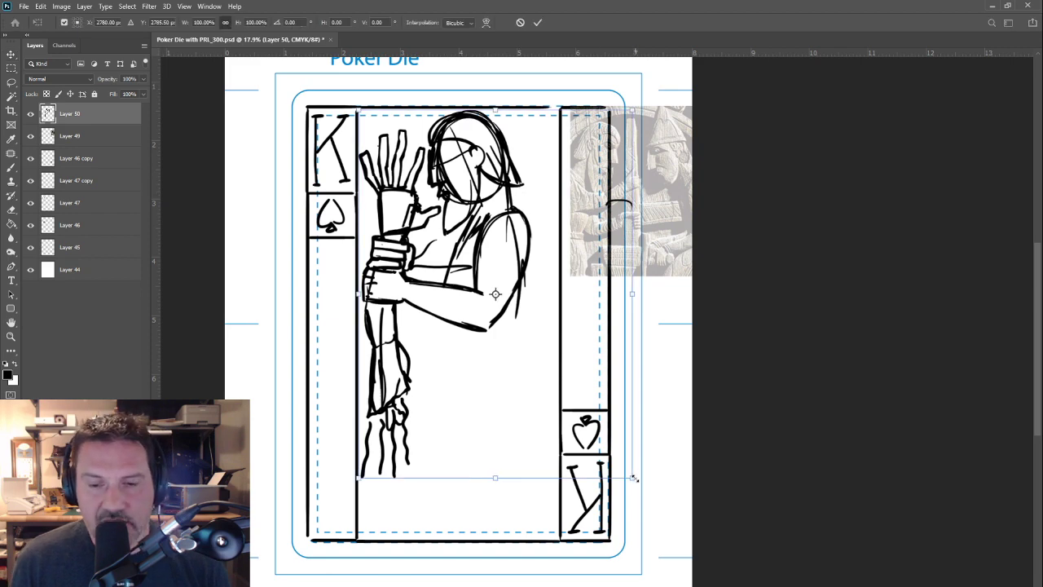
{"action": "mouse_move", "coordinate": [636, 480]}
{"action": "left_mouse_down"}
{"action": "mouse_move", "coordinate": [671, 513]}
{"action": "mouse_move", "coordinate": [638, 461]}
{"action": "left_mouse_up"}
{"action": "key", "text": "Return"}
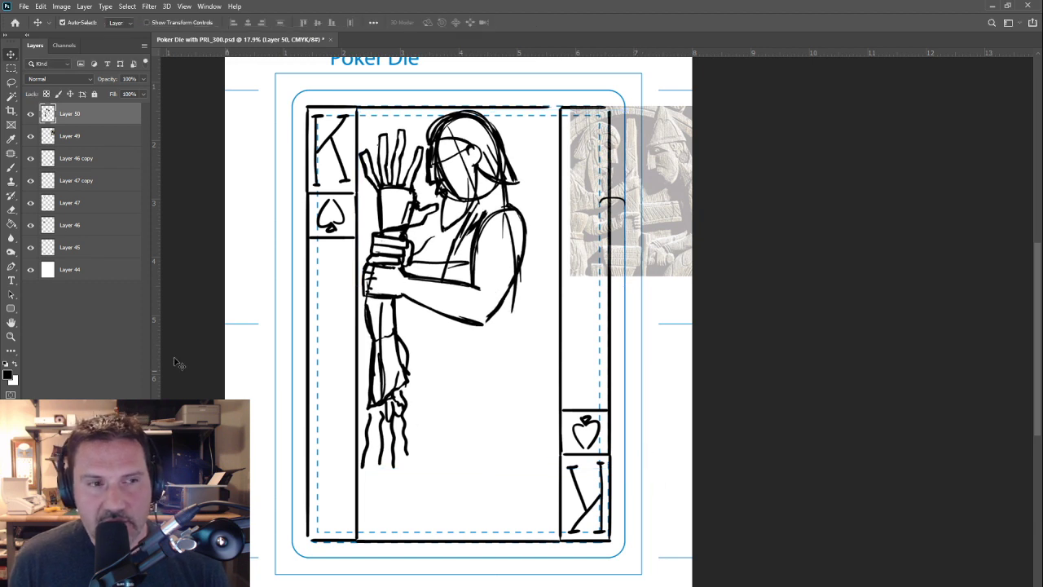
Step: Draw a straight vertical line down the card on a new layer and centre it on the canvas in both directions
{"action": "key", "text": "ctrl+alt+shift+n"}
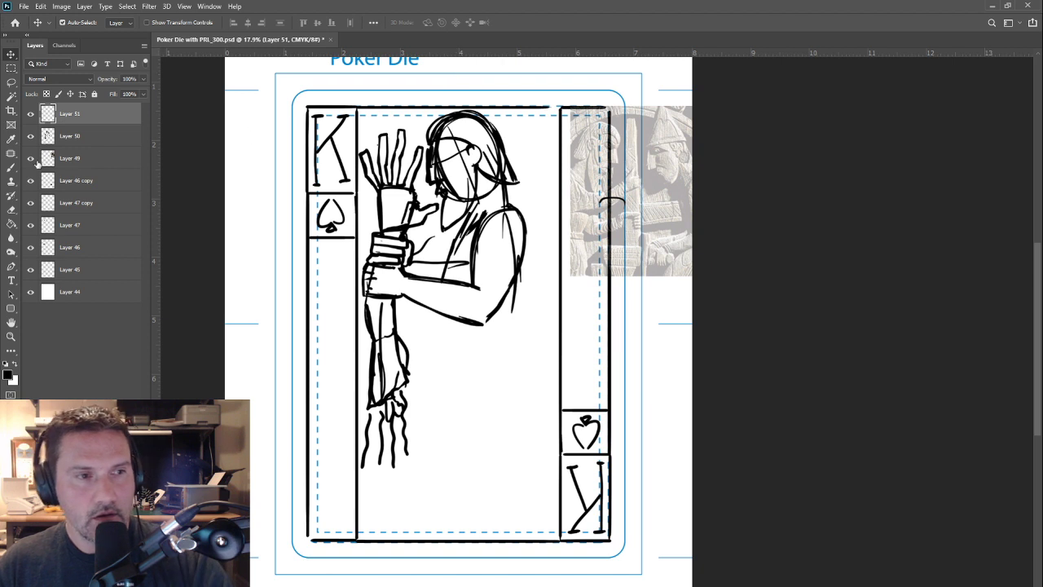
{"action": "key", "text": "b"}
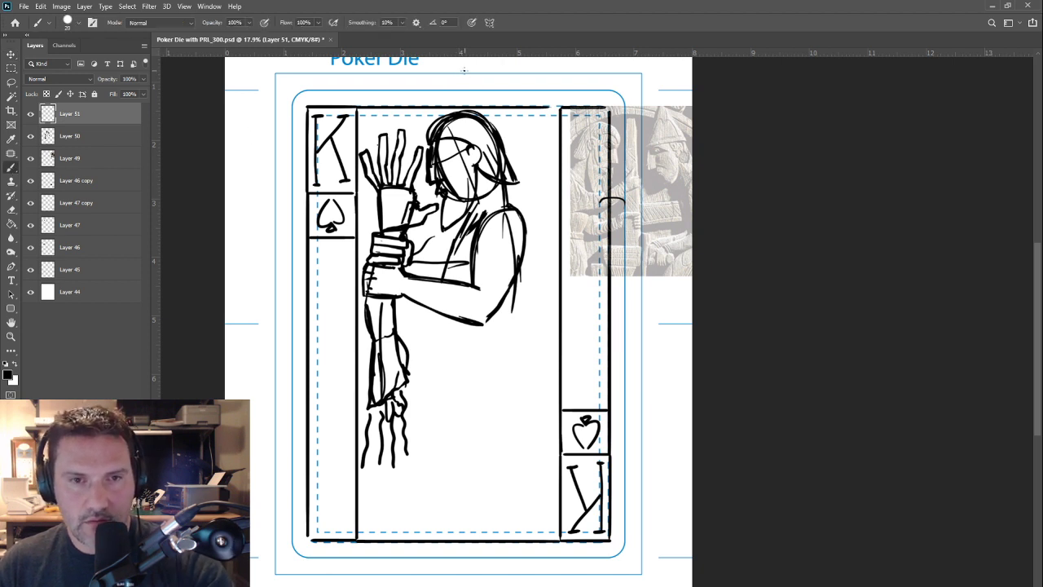
{"action": "left_click_drag", "start_coordinate": [464, 70], "coordinate": [464, 583]}
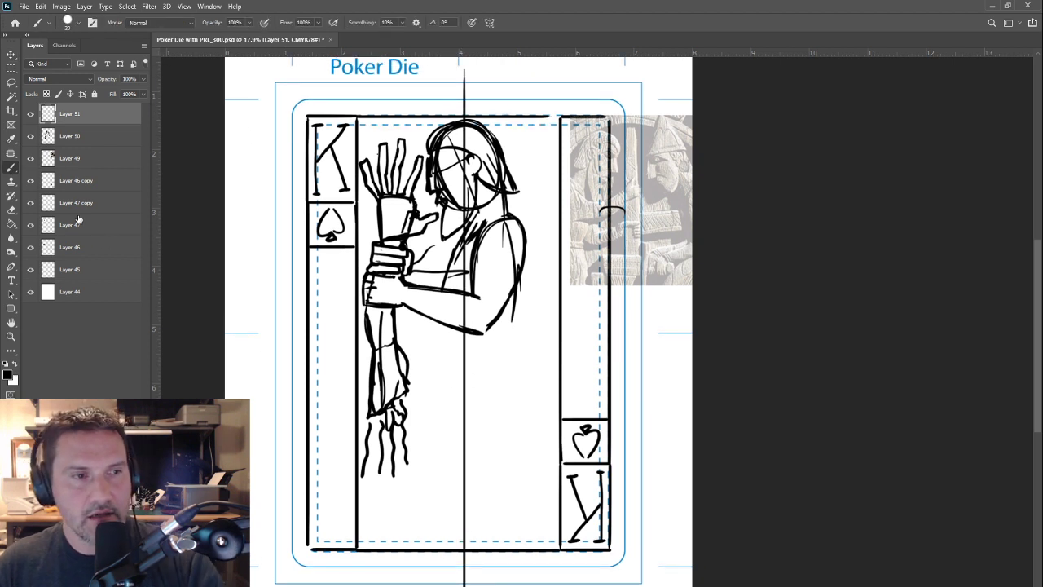
{"action": "left_click", "coordinate": [11, 58]}
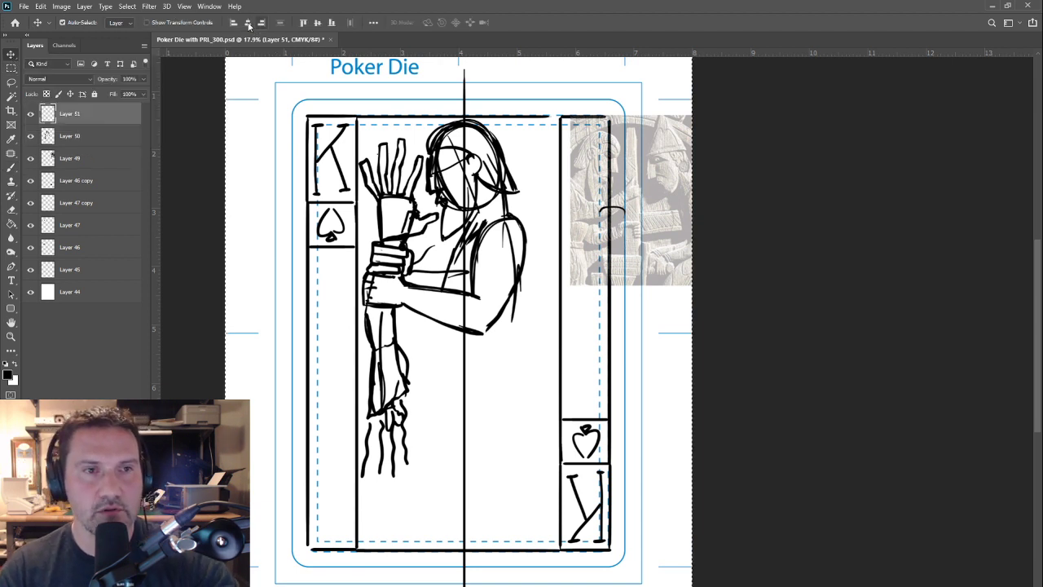
{"action": "left_click", "coordinate": [317, 22]}
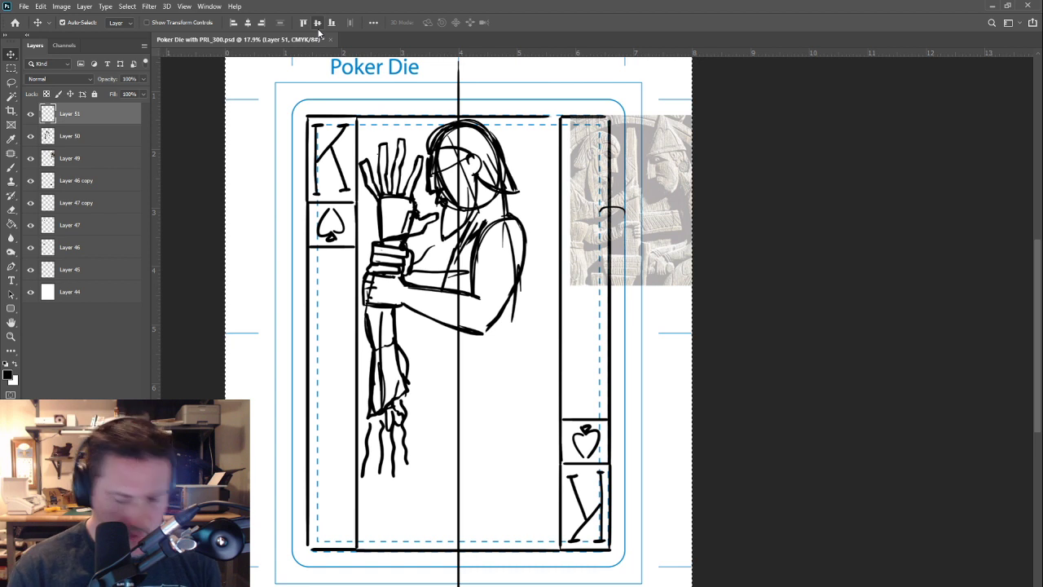
Step: Duplicate the centre line, rotate the copy 90 degrees and merge both into a crosshair at 16% opacity
{"action": "key", "text": "ctrl+j"}
{"action": "key", "text": "ctrl+t"}
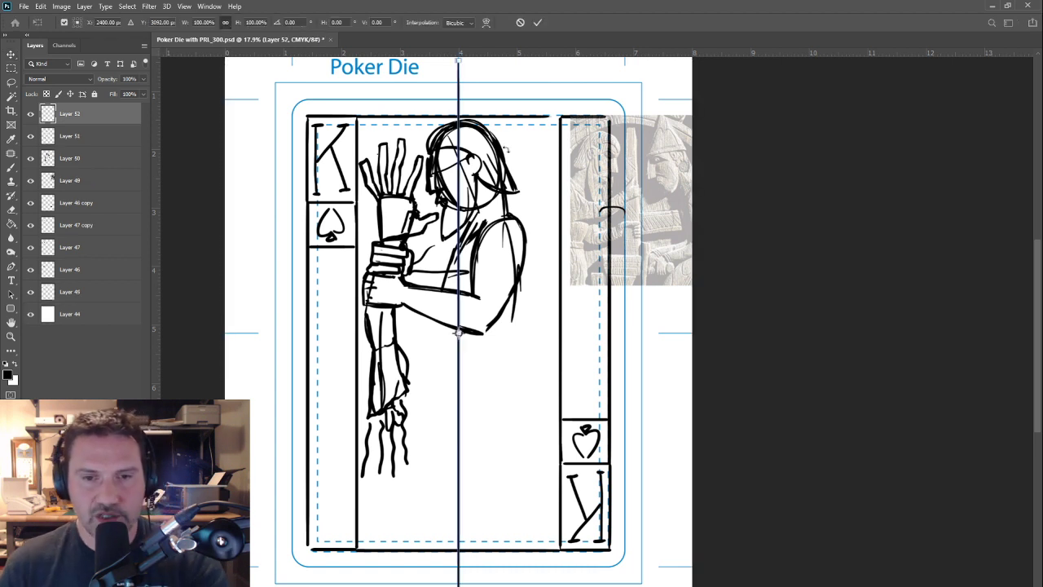
{"action": "left_click_drag", "start_coordinate": [505, 150], "coordinate": [611, 371]}
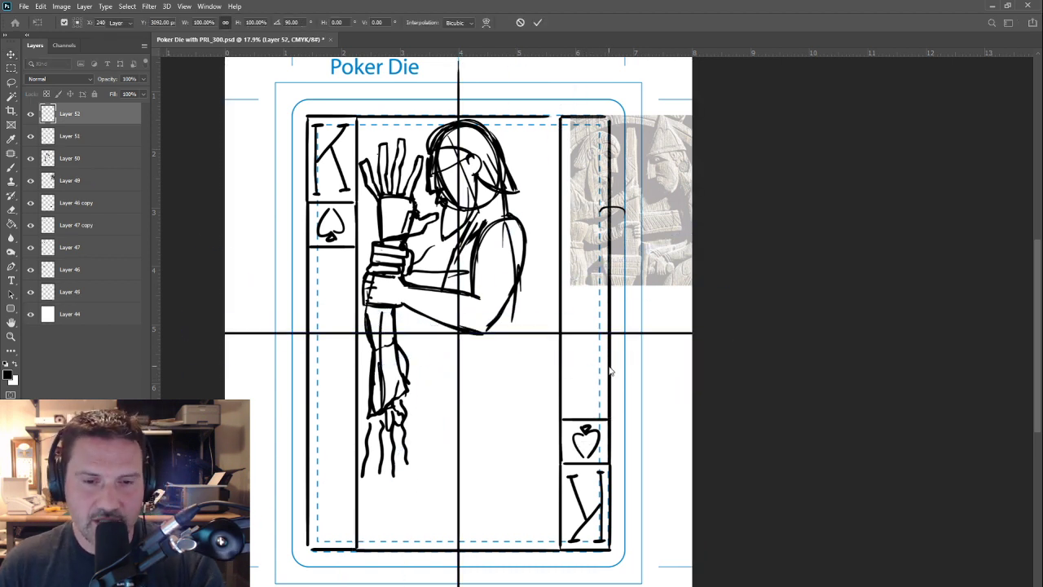
{"action": "key", "text": "Return"}
{"action": "key", "text": "ctrl+e"}
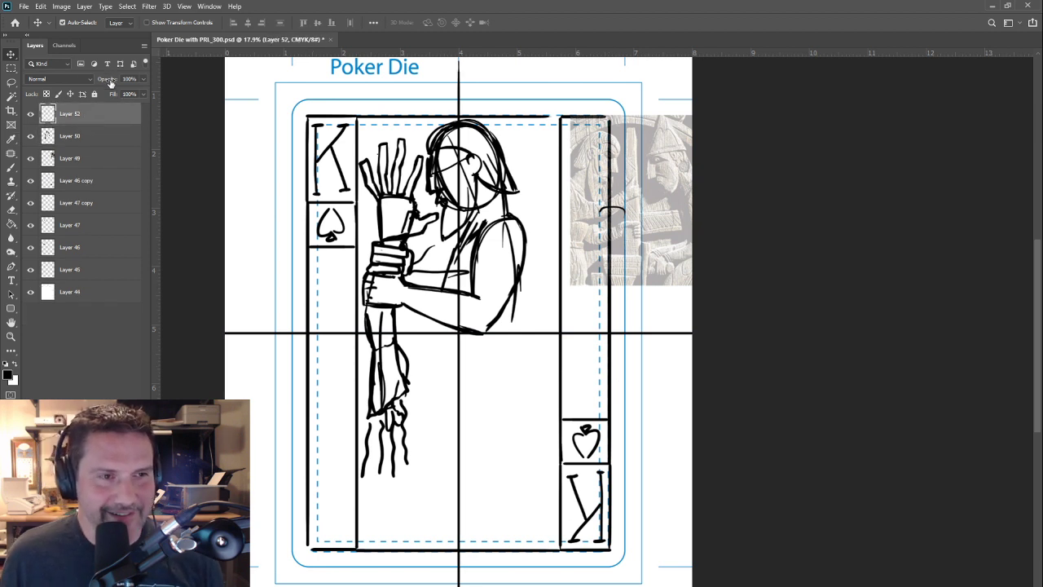
{"action": "left_click_drag", "start_coordinate": [110, 81], "coordinate": [87, 75]}
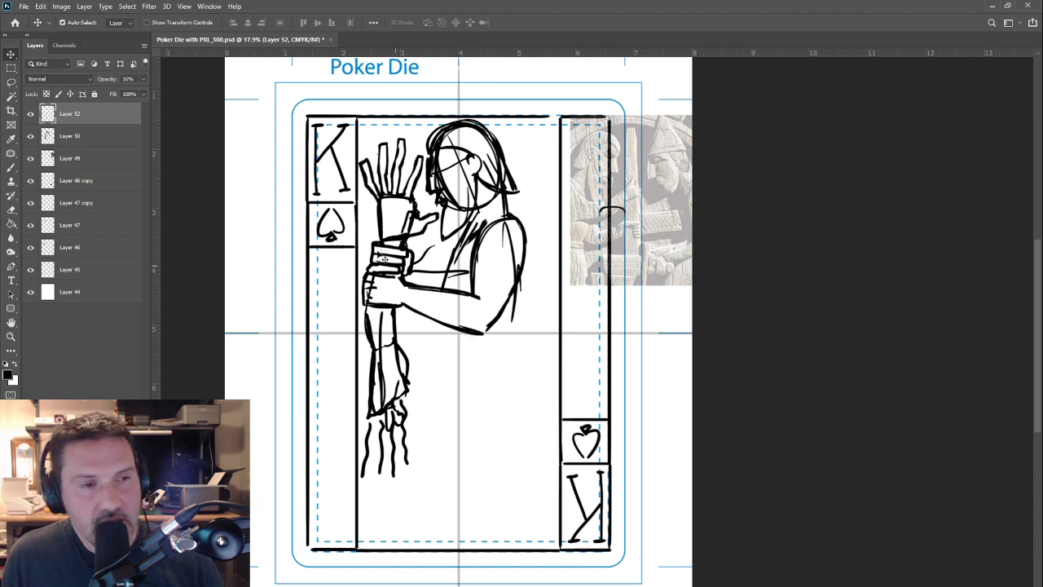
Step: Duplicate the king sketch and turn the copy upside down about the canvas centre, scaling width and height to -100% together with the white background layer
{"action": "double_click", "coordinate": [104, 144]}
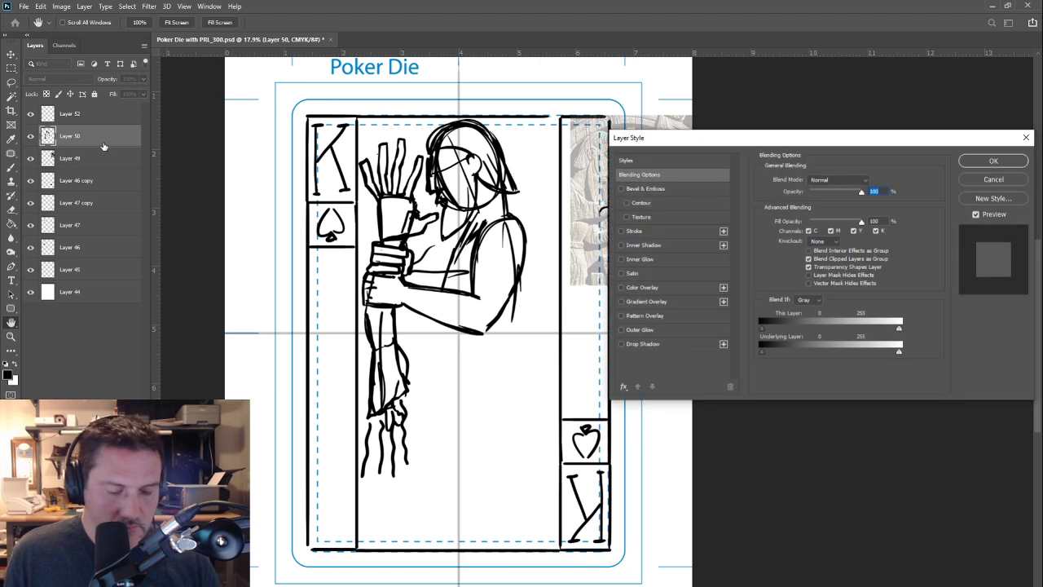
{"action": "left_click", "coordinate": [1006, 180]}
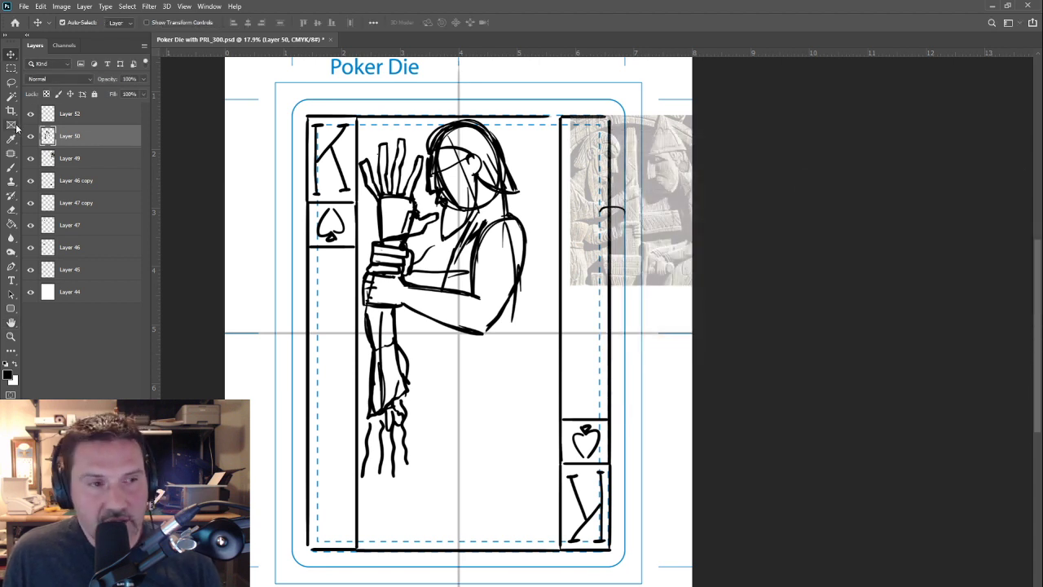
{"action": "key", "text": "ctrl+j"}
{"action": "key", "text": "ctrl+t"}
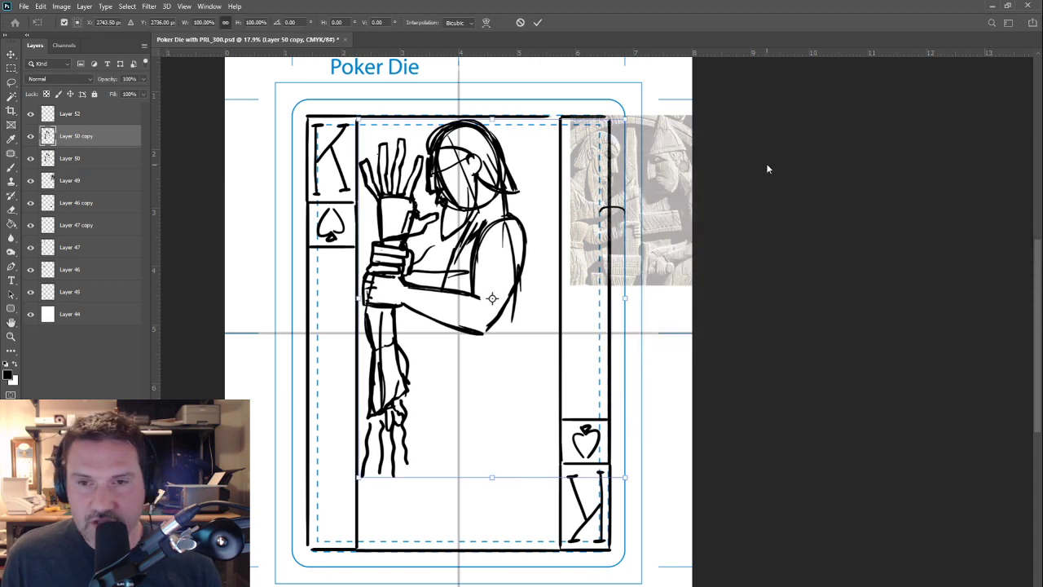
{"action": "key", "text": "Return"}
{"action": "left_click", "coordinate": [97, 322], "text": "ctrl"}
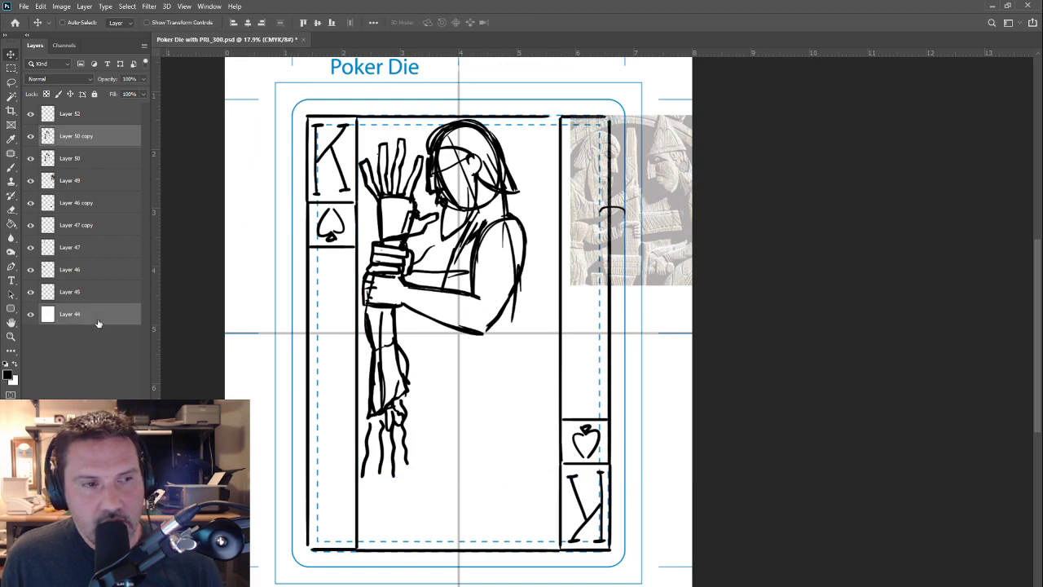
{"action": "key", "text": "ctrl+t"}
{"action": "left_click_drag", "start_coordinate": [744, 240], "coordinate": [122, 326]}
{"action": "left_click_drag", "start_coordinate": [228, 489], "coordinate": [264, 543]}
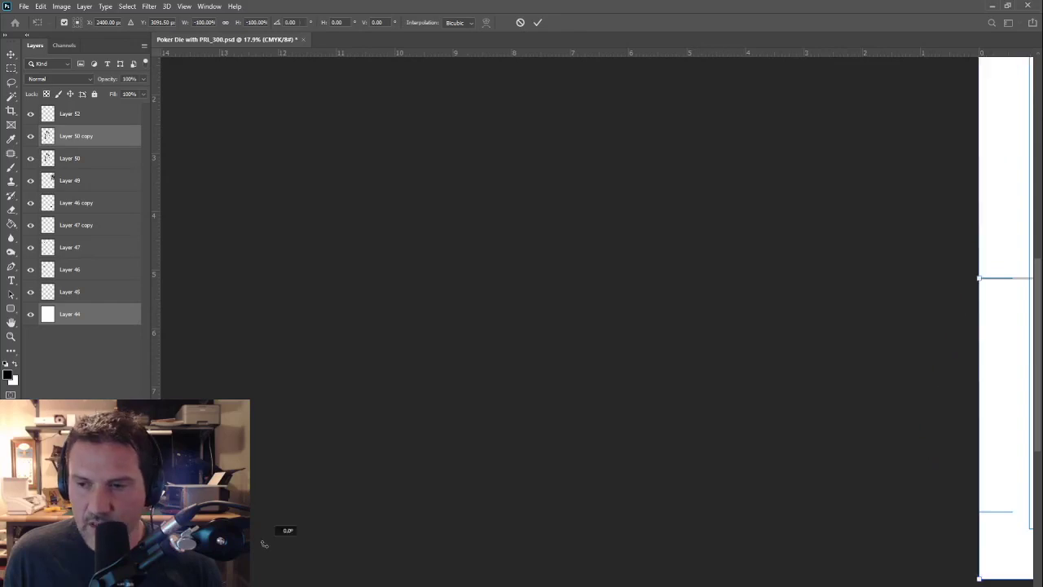
{"action": "mouse_move", "coordinate": [851, 365]}
{"action": "left_mouse_down"}
{"action": "mouse_move", "coordinate": [269, 413]}
{"action": "mouse_move", "coordinate": [215, 403]}
{"action": "left_mouse_up"}
{"action": "key", "text": "Return"}
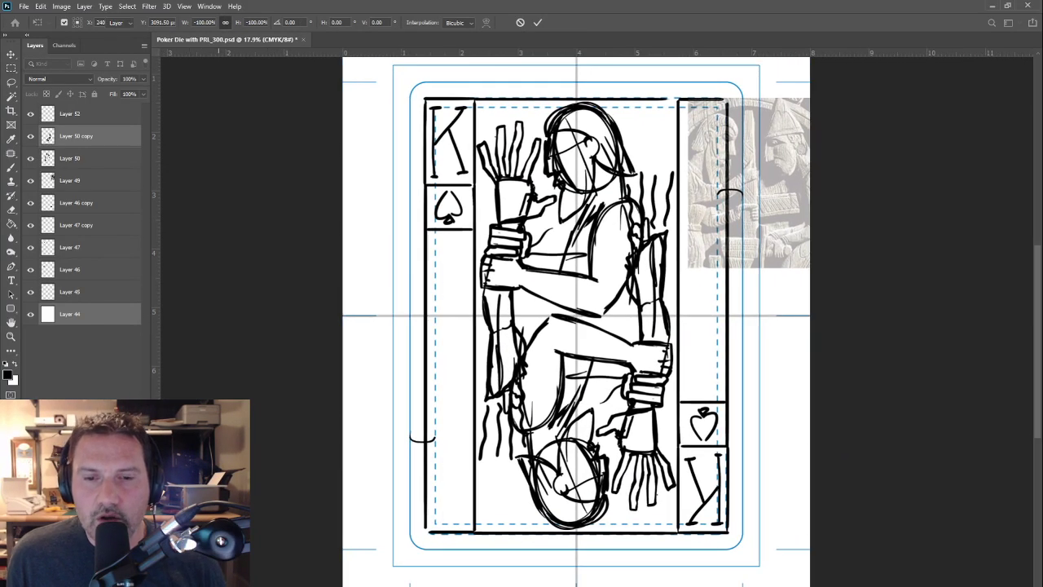
{"action": "key", "text": "Return"}
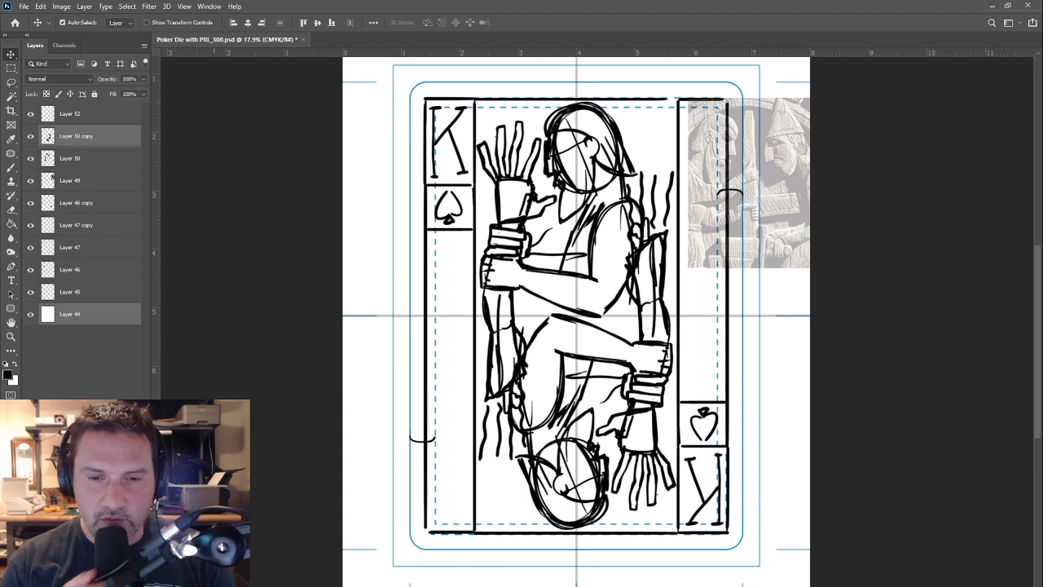
Step: Merge the two opposing king sketches into one layer and set its opacity to 7%
{"action": "left_click", "coordinate": [81, 137]}
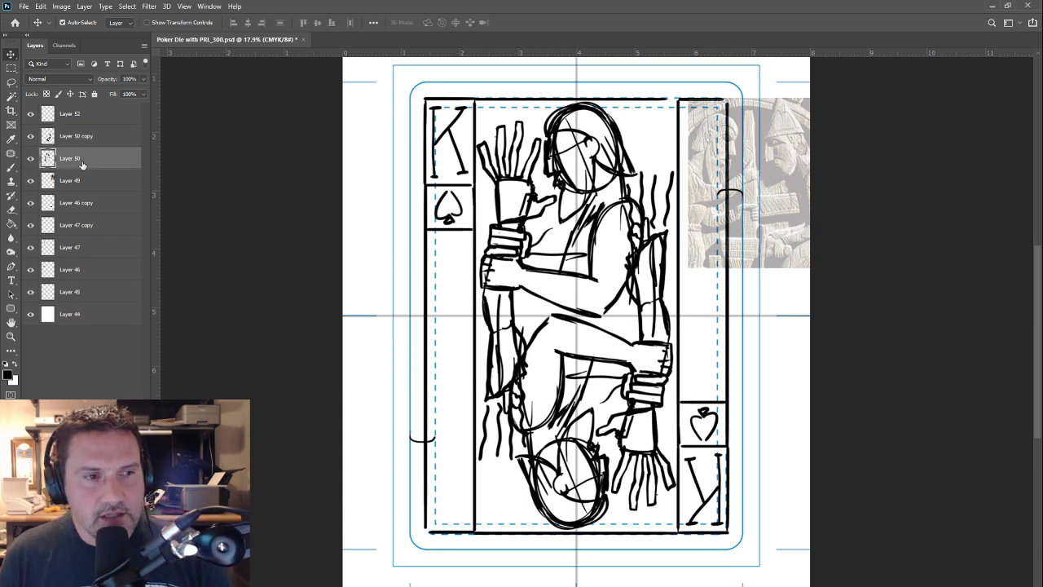
{"action": "key", "text": "ctrl+e"}
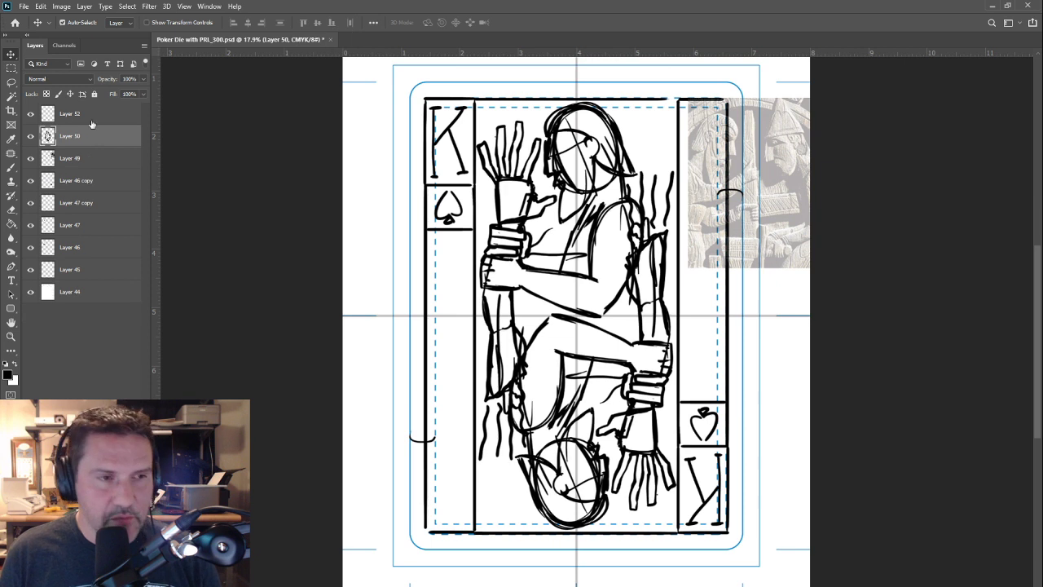
{"action": "left_click_drag", "start_coordinate": [101, 79], "coordinate": [52, 76]}
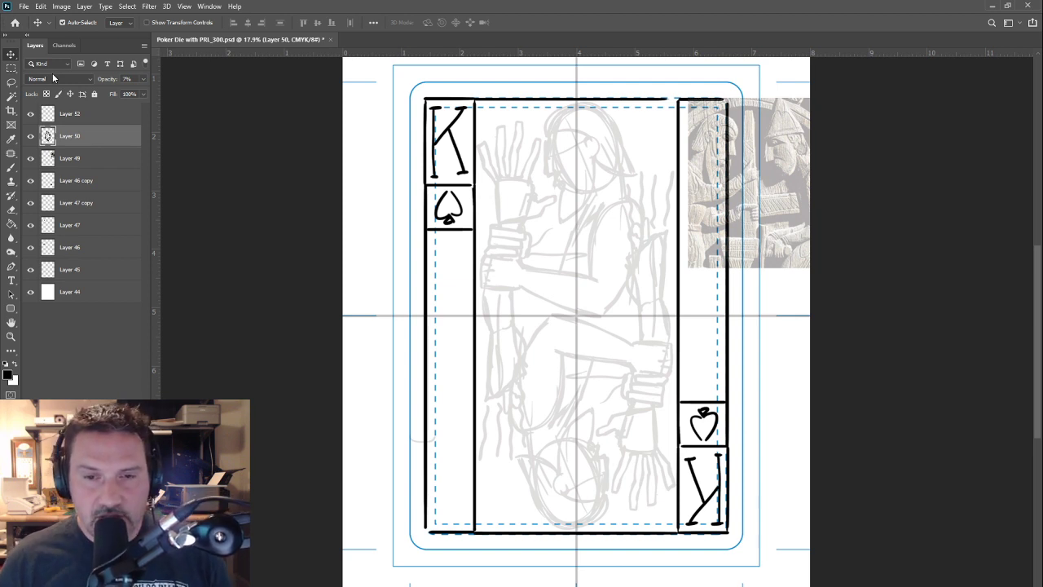
Step: Move the carving reference photo inward over the card's edge so both carved figures show
{"action": "left_click_drag", "start_coordinate": [589, 273], "coordinate": [566, 289]}
{"action": "left_click_drag", "start_coordinate": [570, 229], "coordinate": [535, 379]}
{"action": "left_click_drag", "start_coordinate": [808, 299], "coordinate": [752, 303]}
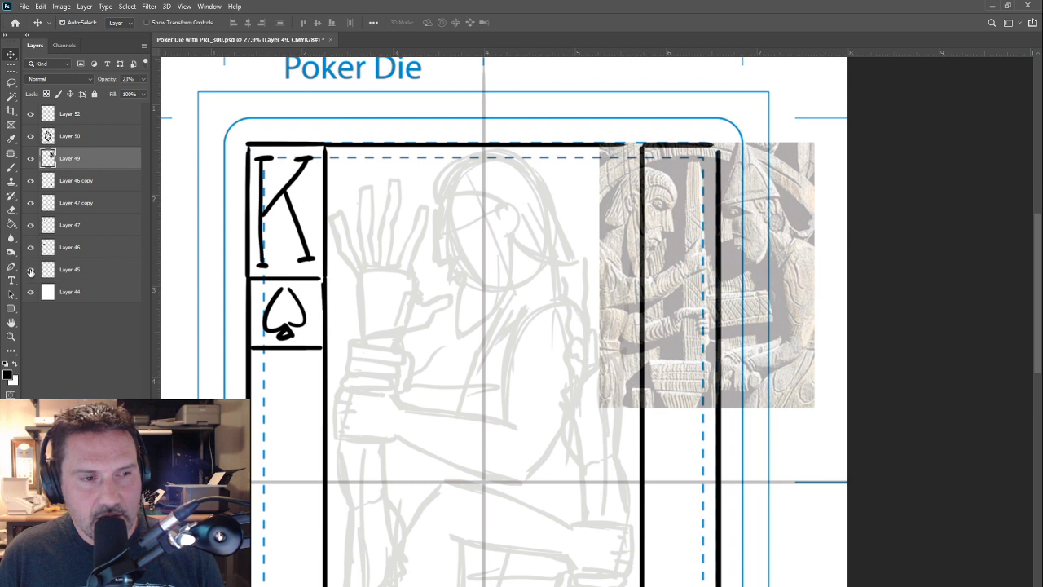
Step: Merge the border, column and index layers from Layer 46 copy to Layer 45 and set the result to 10% opacity
{"action": "left_click", "coordinate": [93, 184]}
{"action": "left_click", "coordinate": [105, 268], "text": "shift"}
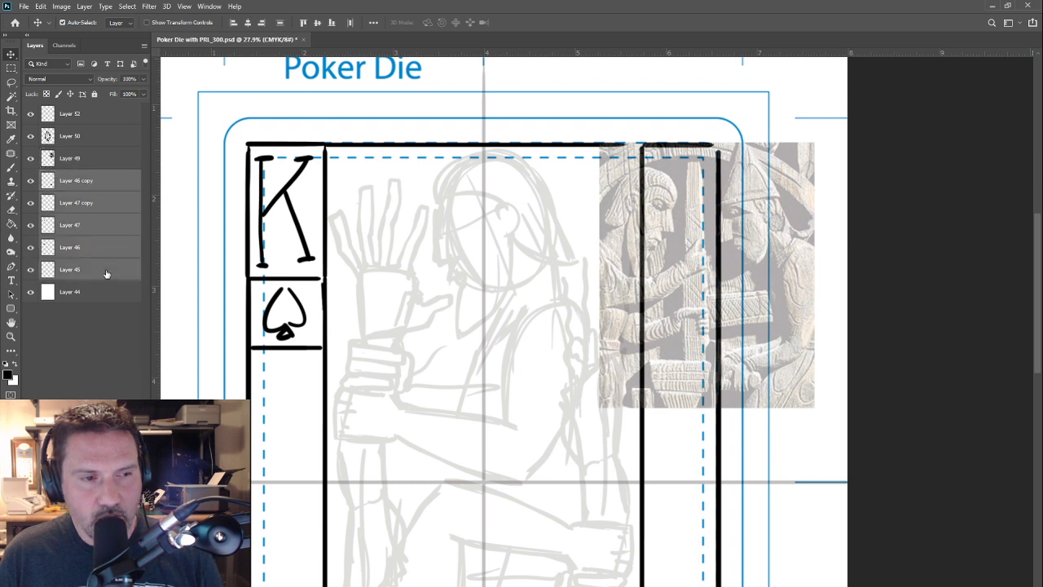
{"action": "key", "text": "ctrl+e"}
{"action": "left_click_drag", "start_coordinate": [112, 82], "coordinate": [60, 83]}
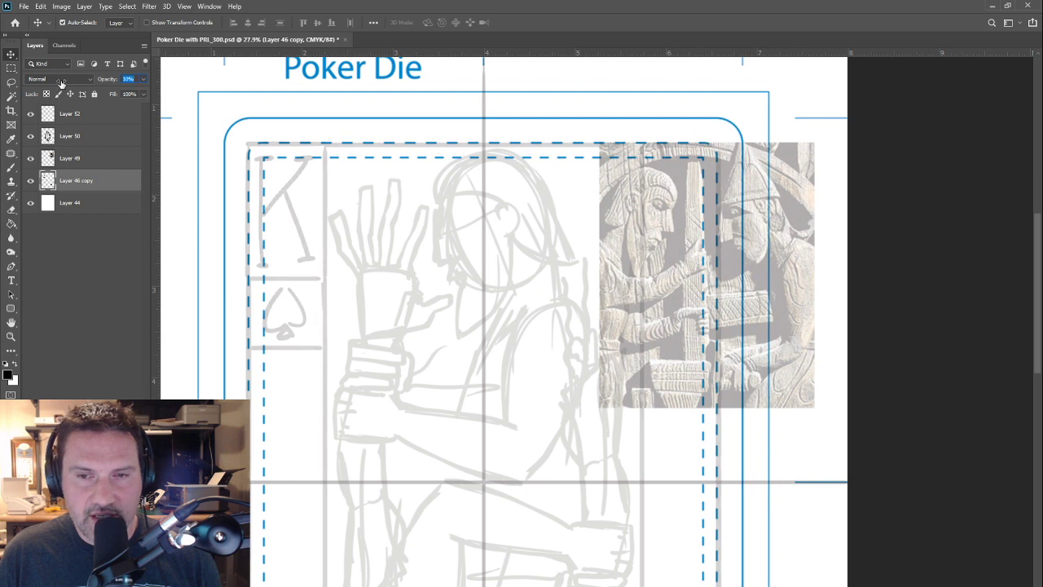
Step: Hide the Die channel's template lines and shift the carving photo slightly outward
{"action": "left_click", "coordinate": [64, 45]}
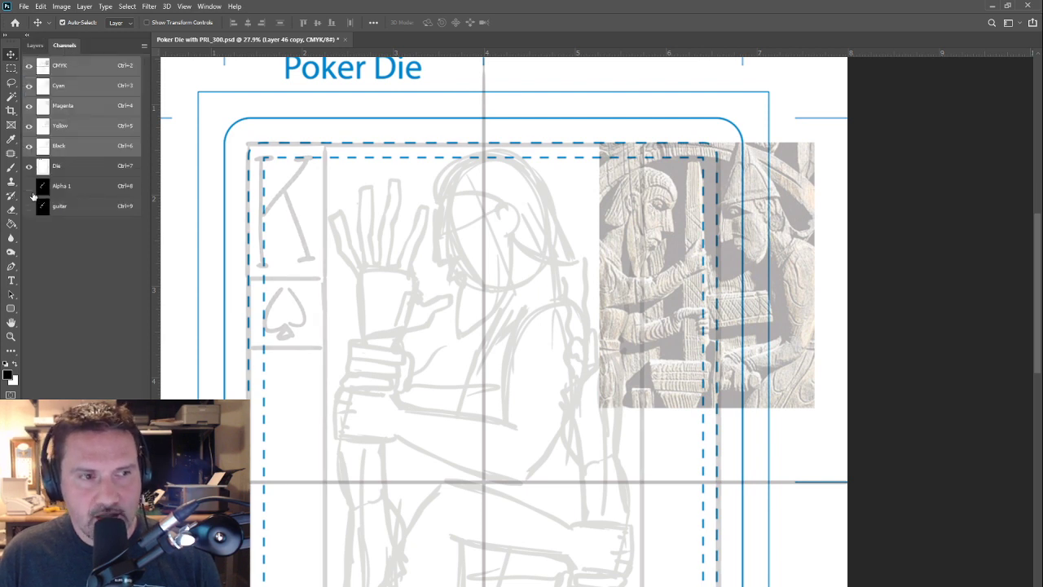
{"action": "left_click", "coordinate": [30, 167]}
{"action": "left_click", "coordinate": [29, 167]}
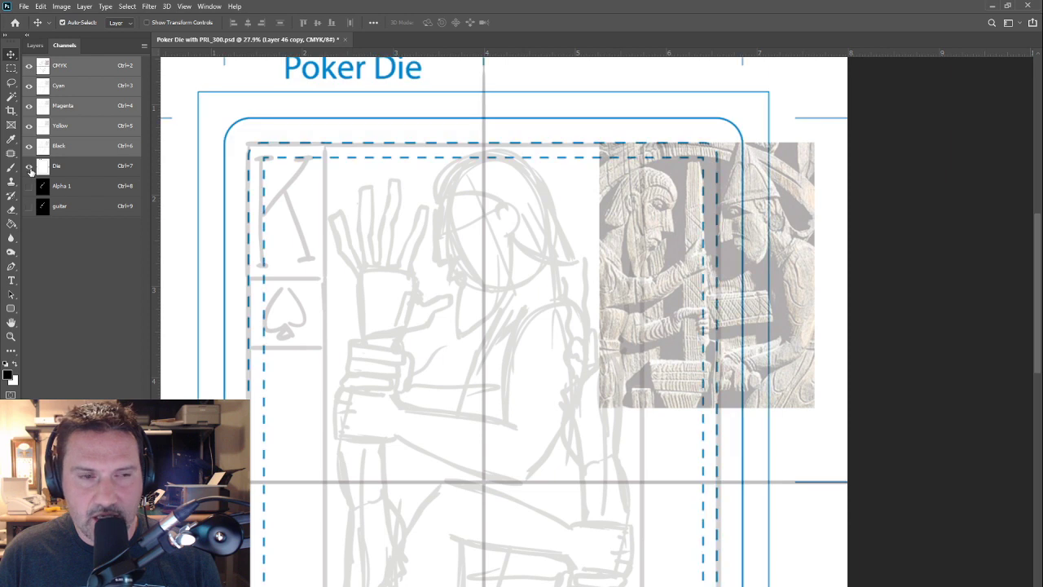
{"action": "left_click", "coordinate": [30, 166]}
{"action": "mouse_move", "coordinate": [776, 301]}
{"action": "left_mouse_down"}
{"action": "mouse_move", "coordinate": [801, 303]}
{"action": "mouse_move", "coordinate": [785, 302]}
{"action": "left_mouse_up"}
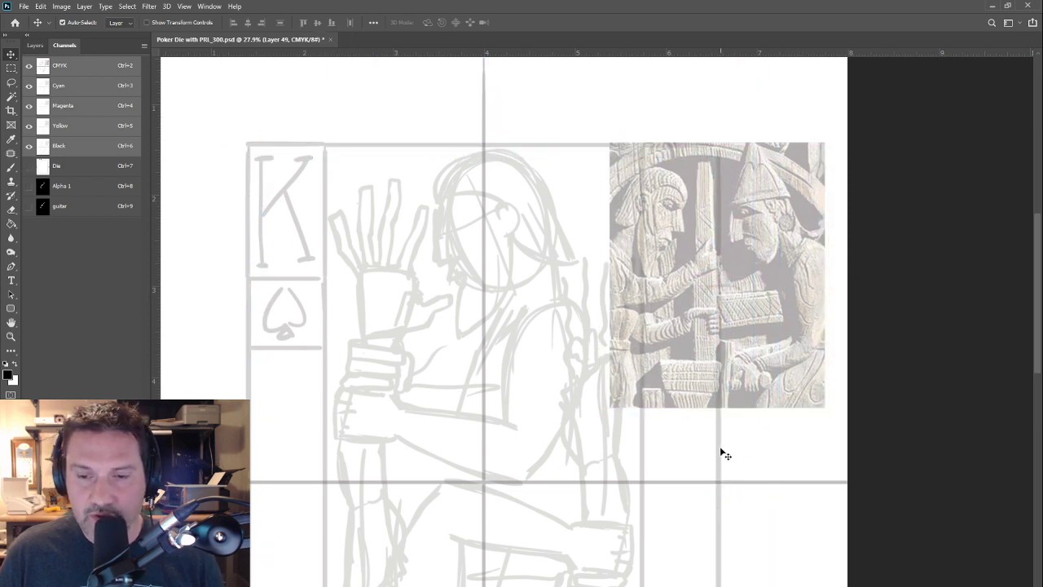
Step: Hide the merged border layer and the crosshair layer, and move the carving photo further away from the king sketch
{"action": "left_click", "coordinate": [35, 45]}
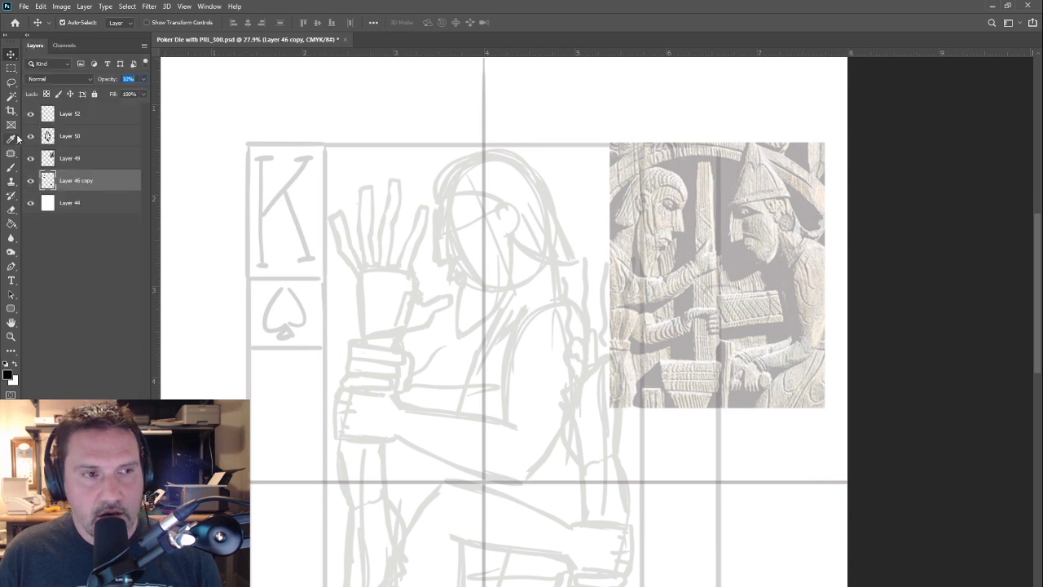
{"action": "left_click", "coordinate": [30, 180]}
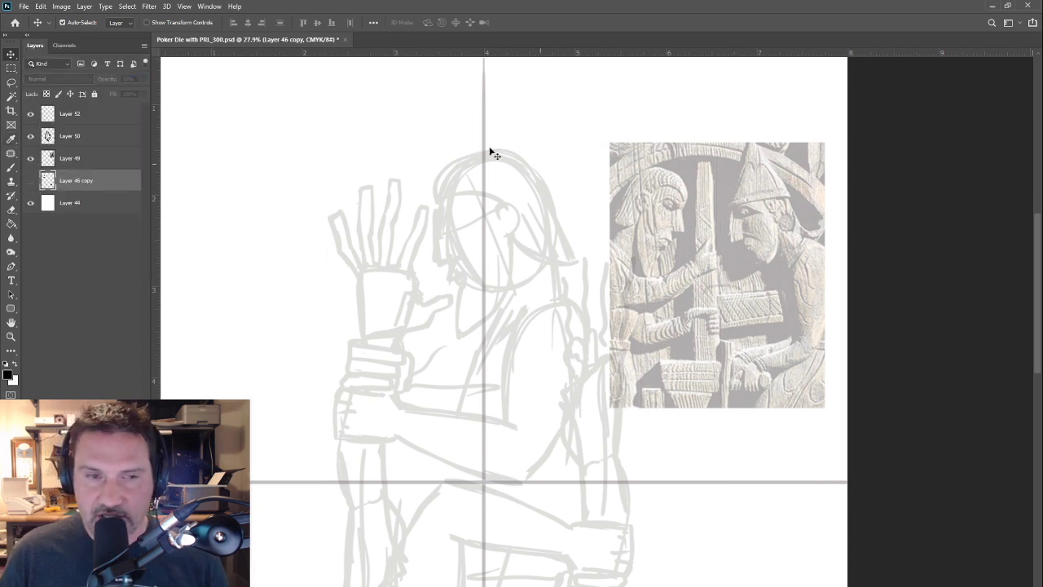
{"action": "left_click", "coordinate": [67, 117]}
{"action": "left_click", "coordinate": [30, 115]}
{"action": "left_click_drag", "start_coordinate": [483, 342], "coordinate": [522, 298]}
{"action": "left_click_drag", "start_coordinate": [797, 272], "coordinate": [824, 278]}
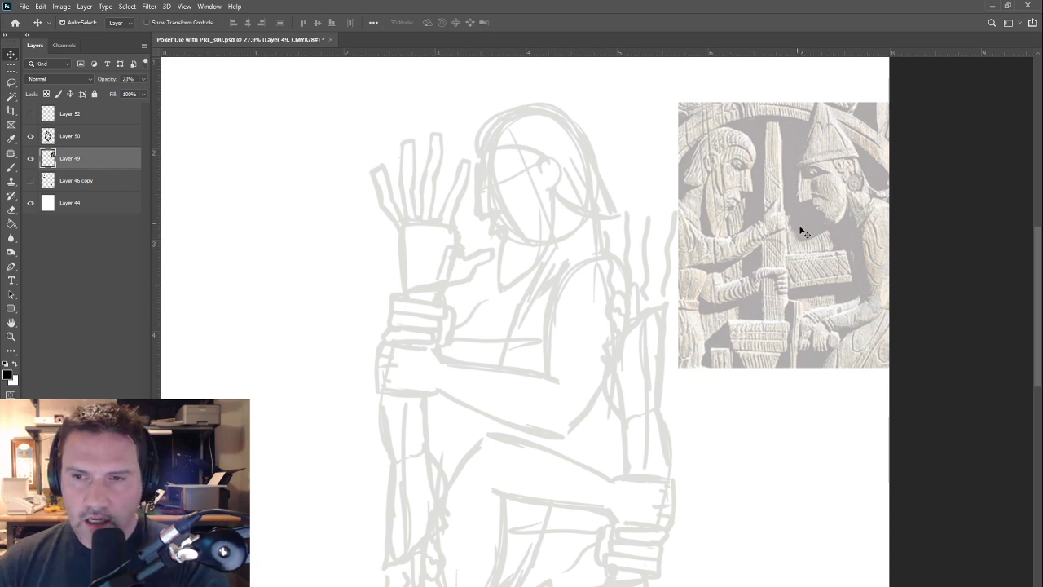
Step: Create a new layer directly above the faded king sketch for drawing with the Brush tool
{"action": "key", "text": "b"}
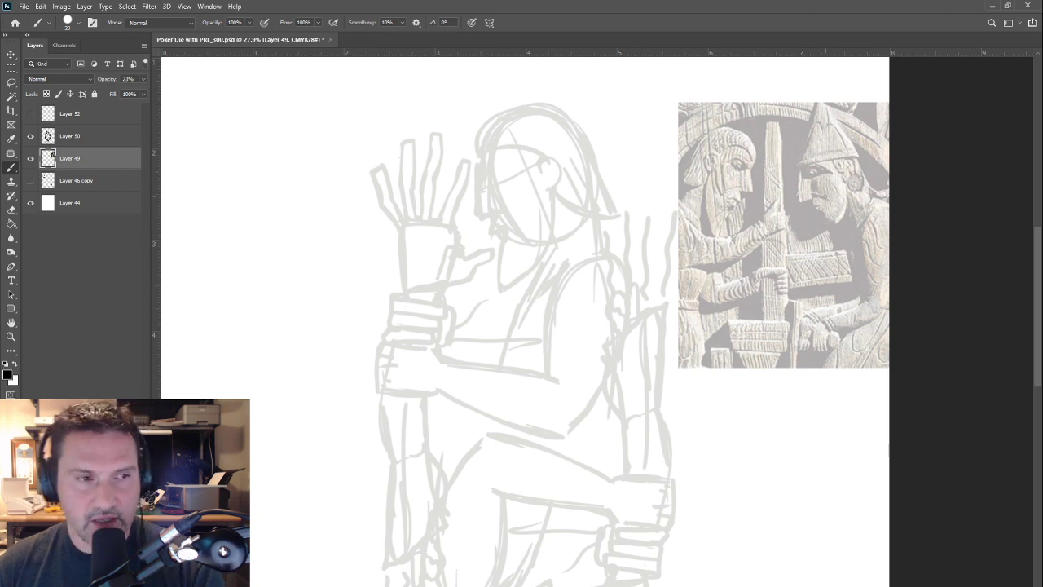
{"action": "left_click", "coordinate": [86, 137]}
{"action": "key", "text": "ctrl+shift+alt+n"}
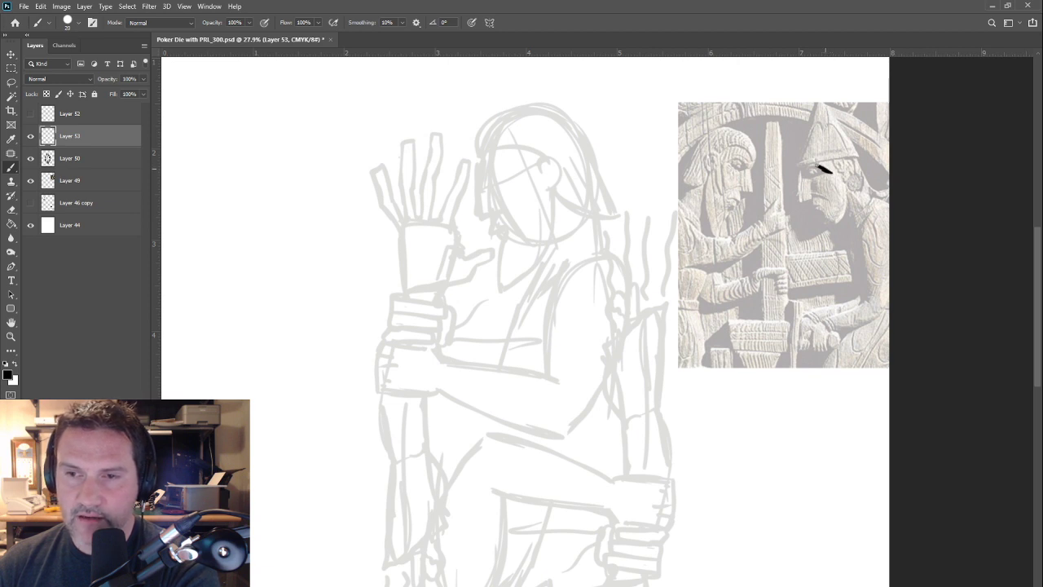
Step: Sketch a teardrop-shaped trial eye over the helmeted figure in the carving photo, and undo its strokes
{"action": "mouse_move", "coordinate": [804, 168]}
{"action": "left_mouse_down"}
{"action": "mouse_move", "coordinate": [831, 172]}
{"action": "mouse_move", "coordinate": [814, 175]}
{"action": "left_mouse_up"}
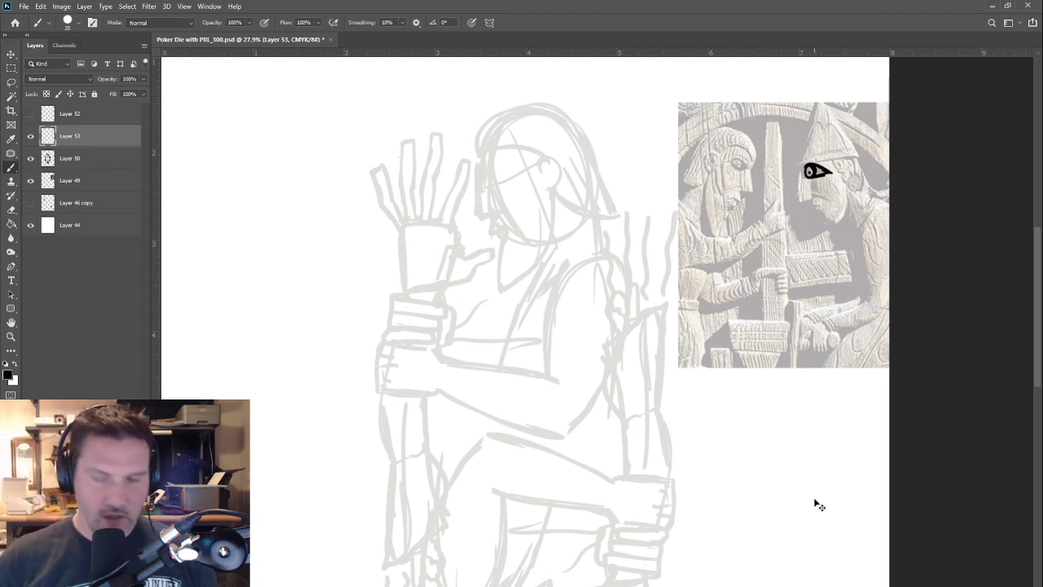
{"action": "key", "text": "ctrl+z"}
{"action": "key", "text": "ctrl+z"}
{"action": "key", "text": "ctrl+z"}
{"action": "key", "text": "ctrl+z"}
{"action": "key", "text": "ctrl+z"}
{"action": "key", "text": "ctrl+z"}
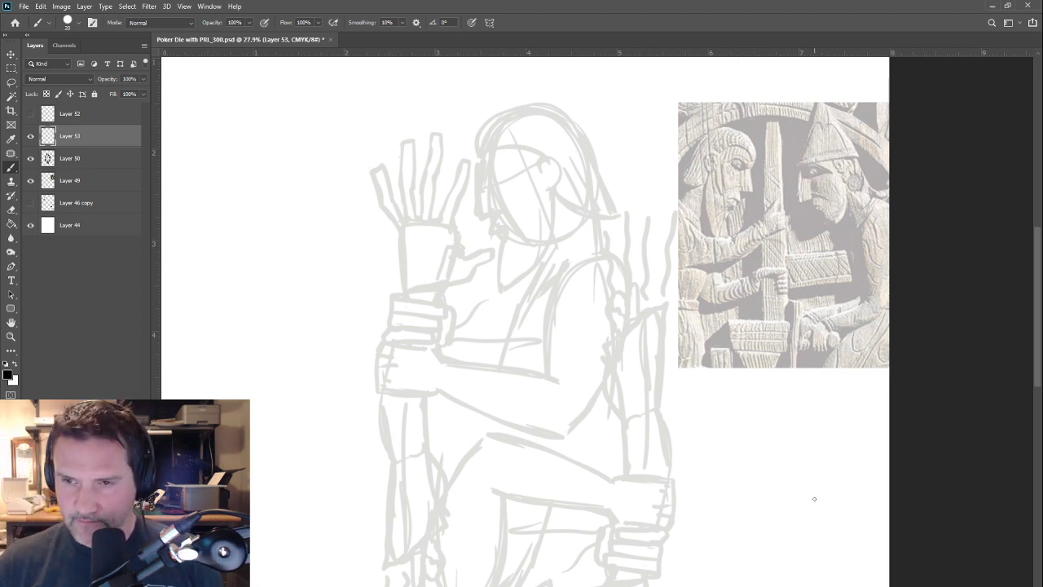
Step: Trace a trial eye, nose and moustache over the bearded figure in the carving photo, and undo the strokes
{"action": "mouse_move", "coordinate": [722, 164]}
{"action": "left_mouse_down"}
{"action": "mouse_move", "coordinate": [750, 167]}
{"action": "mouse_move", "coordinate": [735, 170]}
{"action": "left_mouse_up"}
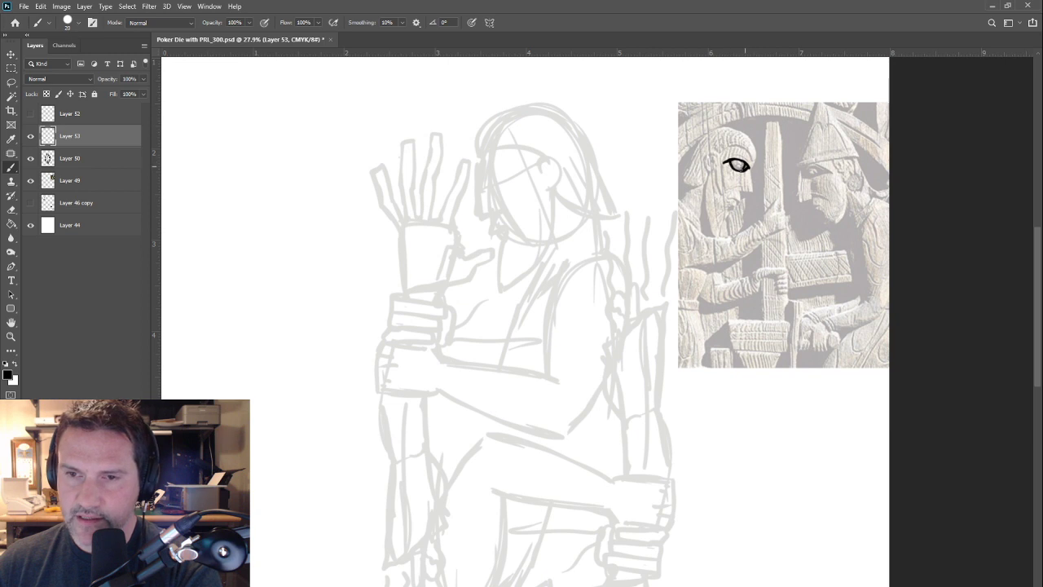
{"action": "mouse_move", "coordinate": [752, 164]}
{"action": "left_mouse_down"}
{"action": "mouse_move", "coordinate": [750, 194]}
{"action": "mouse_move", "coordinate": [726, 195]}
{"action": "left_mouse_up"}
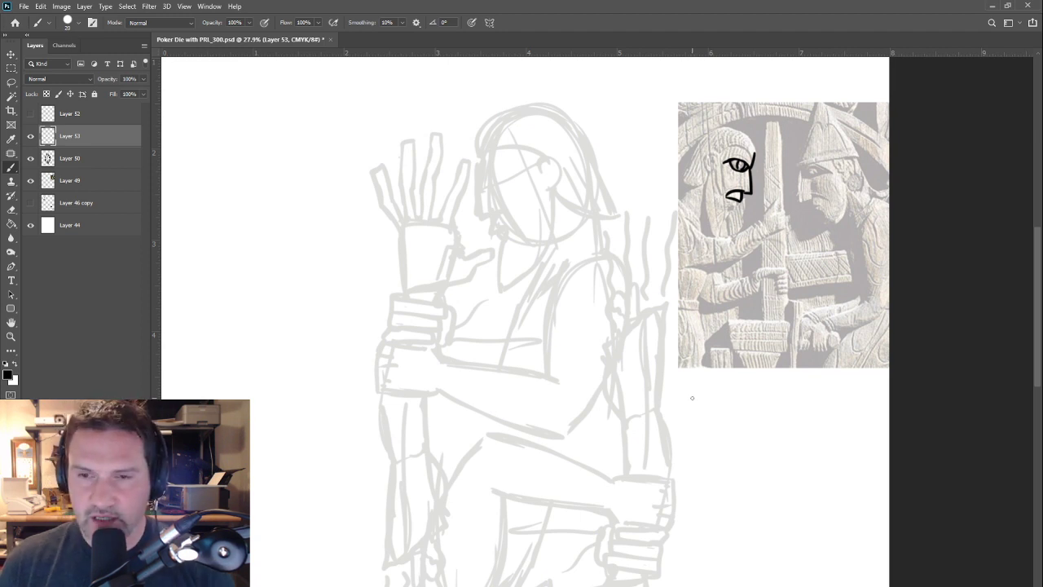
{"action": "key", "text": "ctrl+z"}
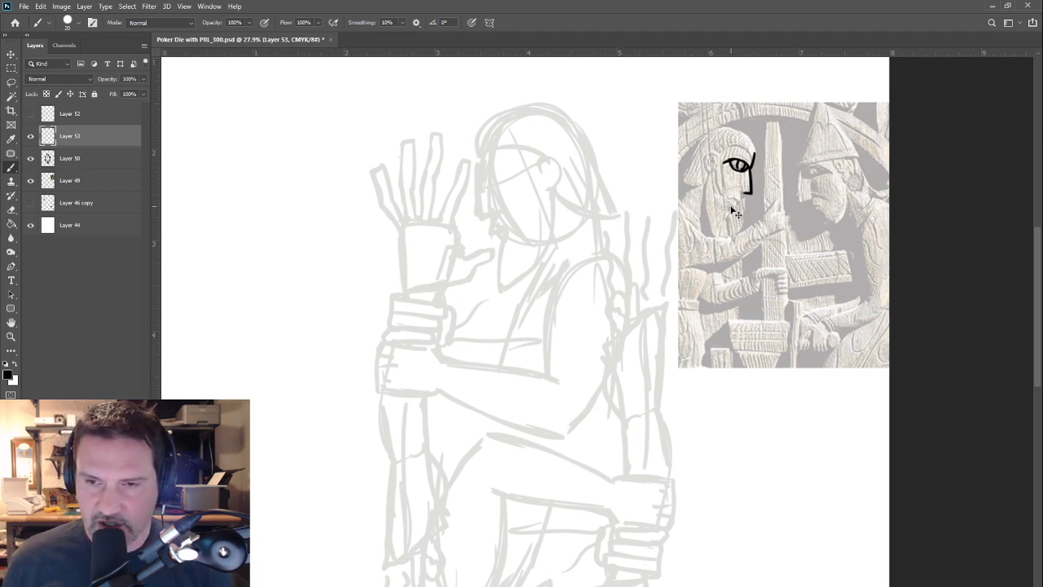
{"action": "key", "text": "ctrl+z"}
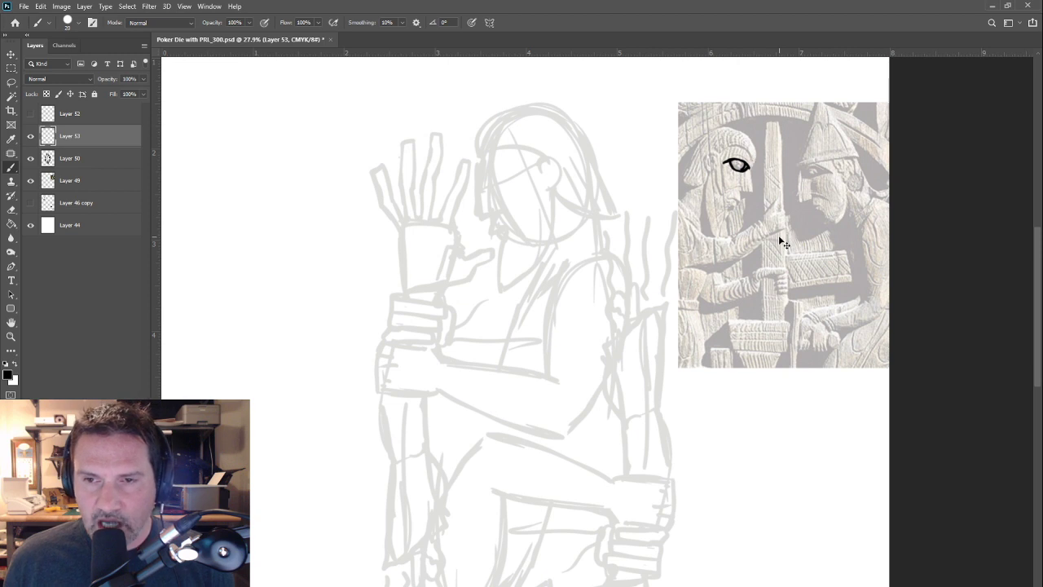
{"action": "key", "text": "ctrl+z"}
{"action": "key", "text": "ctrl+z"}
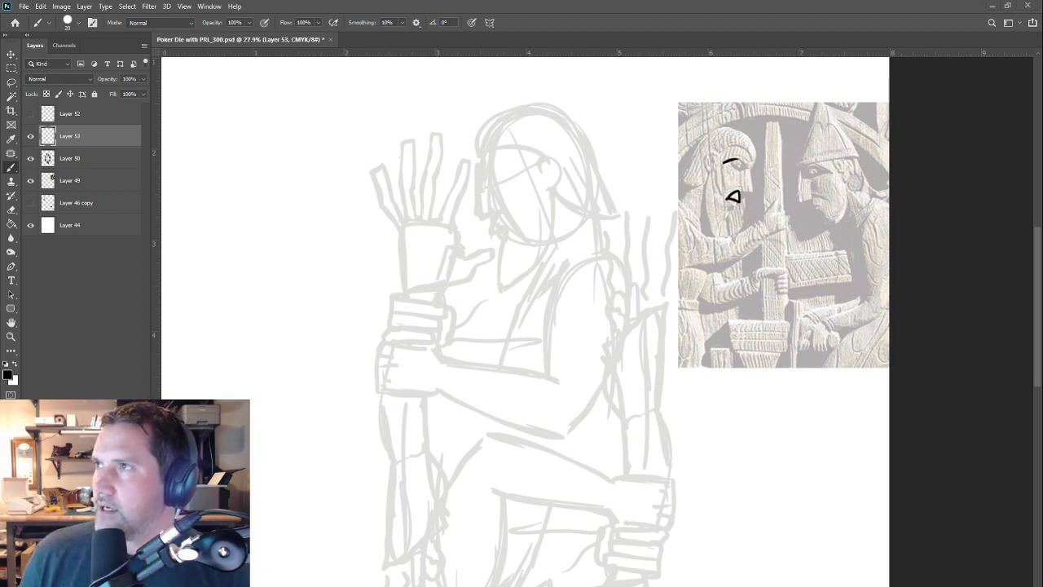
Step: Open SuttonHoHelmet3.jpg, outline the helmet's moustache with the brush, and close the image without saving
{"action": "left_click", "coordinate": [25, 7]}
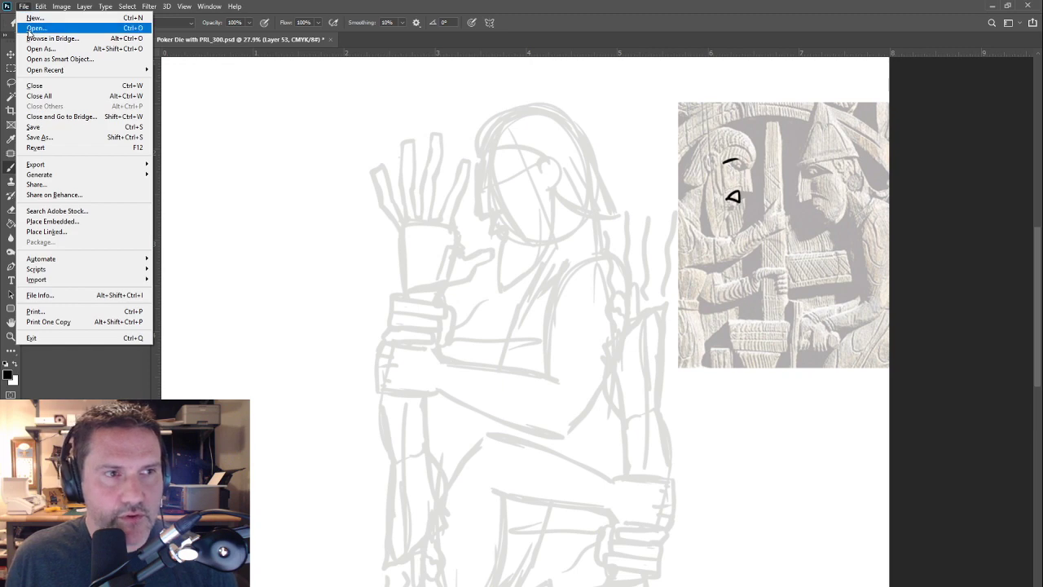
{"action": "left_click", "coordinate": [36, 28]}
{"action": "left_click", "coordinate": [313, 85]}
{"action": "left_click", "coordinate": [942, 480]}
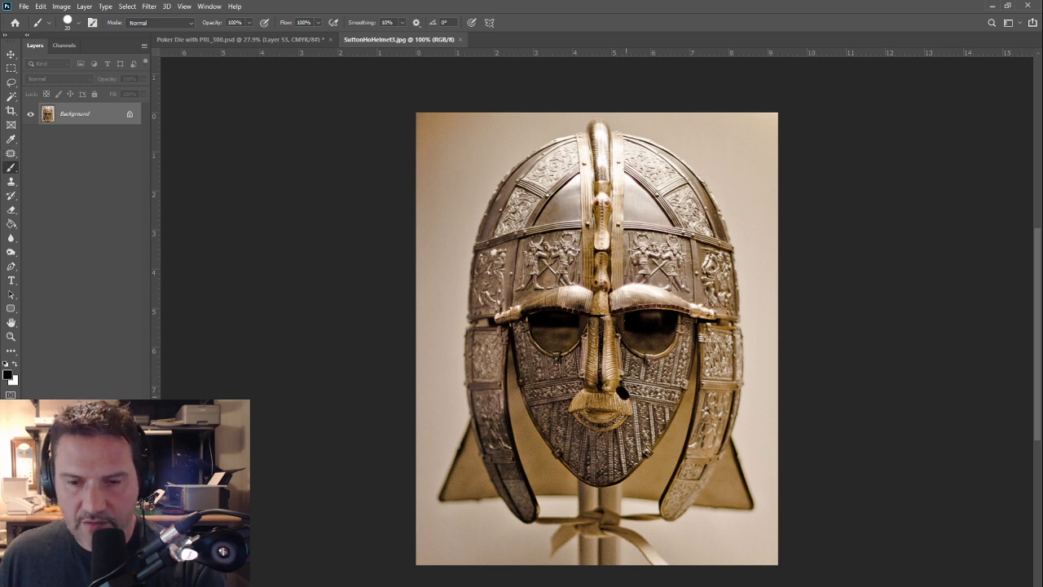
{"action": "mouse_move", "coordinate": [624, 394]}
{"action": "left_mouse_down"}
{"action": "mouse_move", "coordinate": [578, 407]}
{"action": "mouse_move", "coordinate": [595, 387]}
{"action": "mouse_move", "coordinate": [615, 388]}
{"action": "left_mouse_up"}
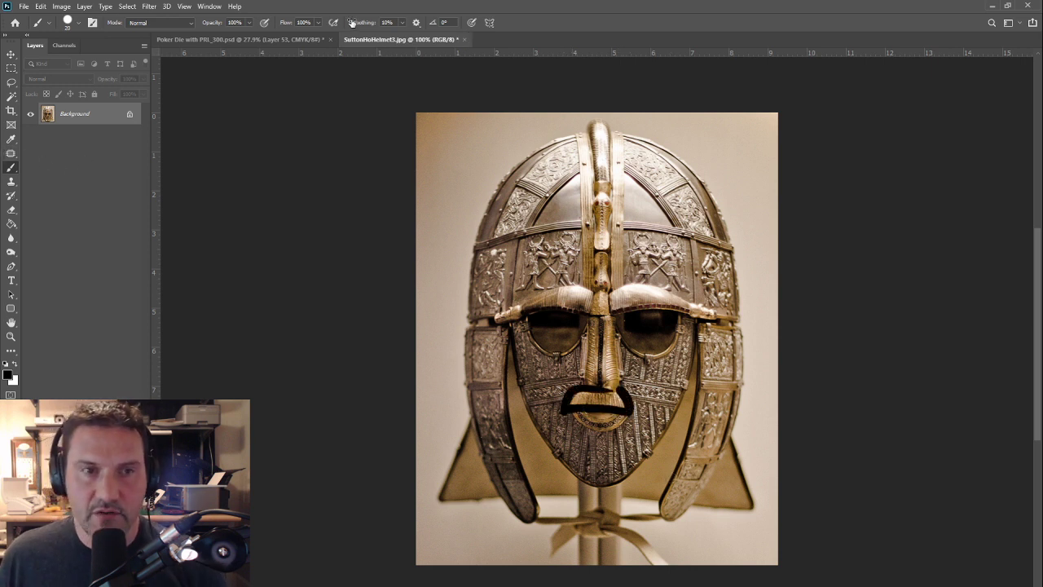
{"action": "left_click", "coordinate": [465, 39]}
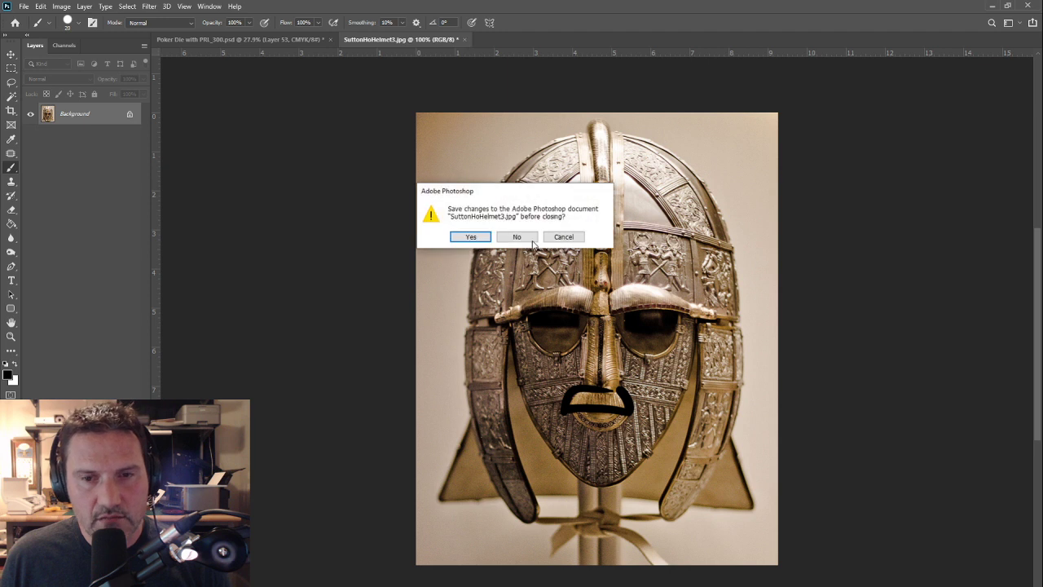
{"action": "left_click", "coordinate": [517, 237]}
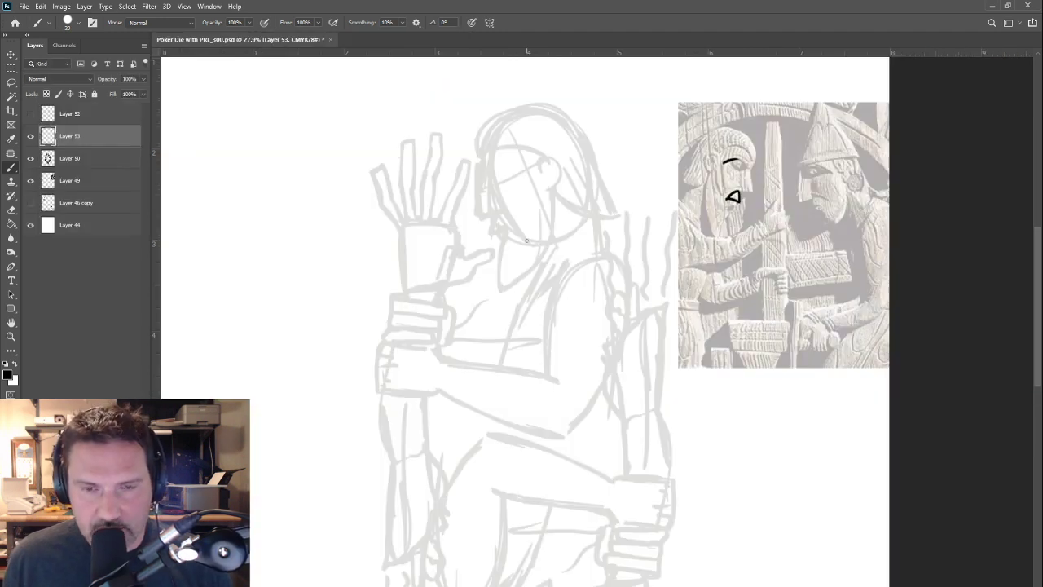
Step: Erase the leftover trial eye and moustache strokes from the carving photo, and return to the Brush tool
{"action": "key", "text": "e"}
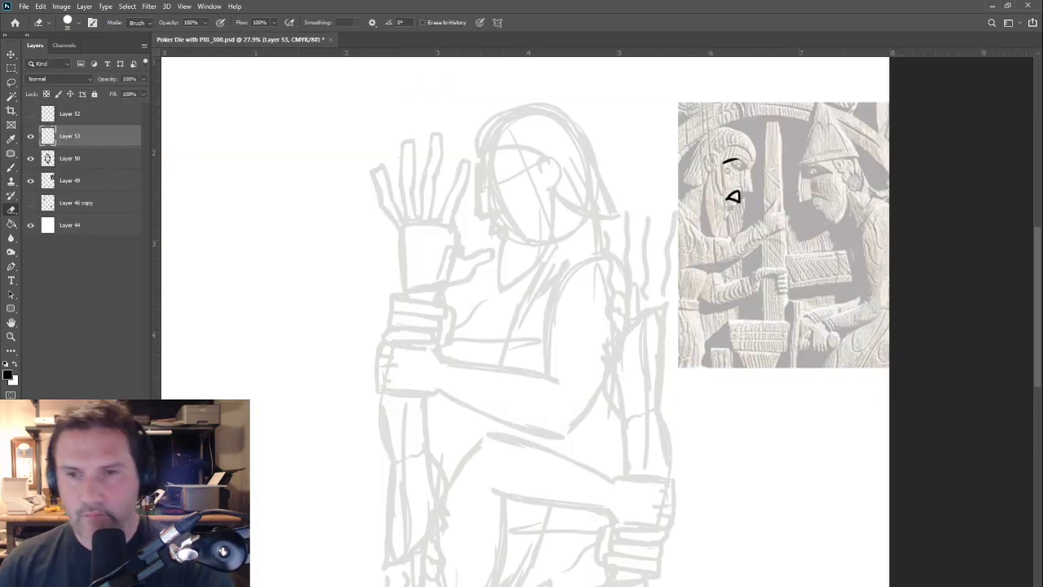
{"action": "left_click_drag", "start_coordinate": [726, 170], "coordinate": [726, 161]}
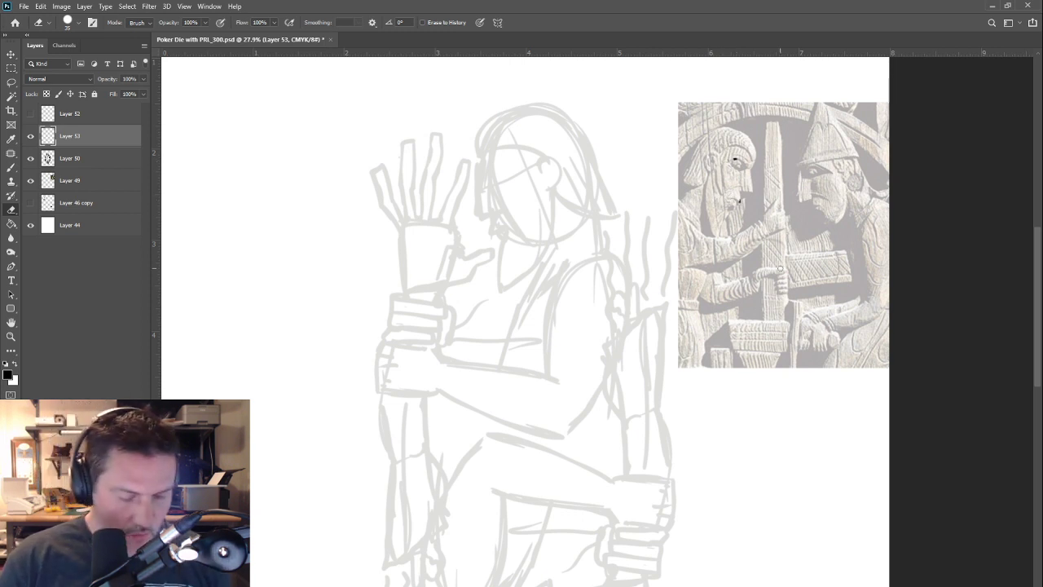
{"action": "key", "text": "b"}
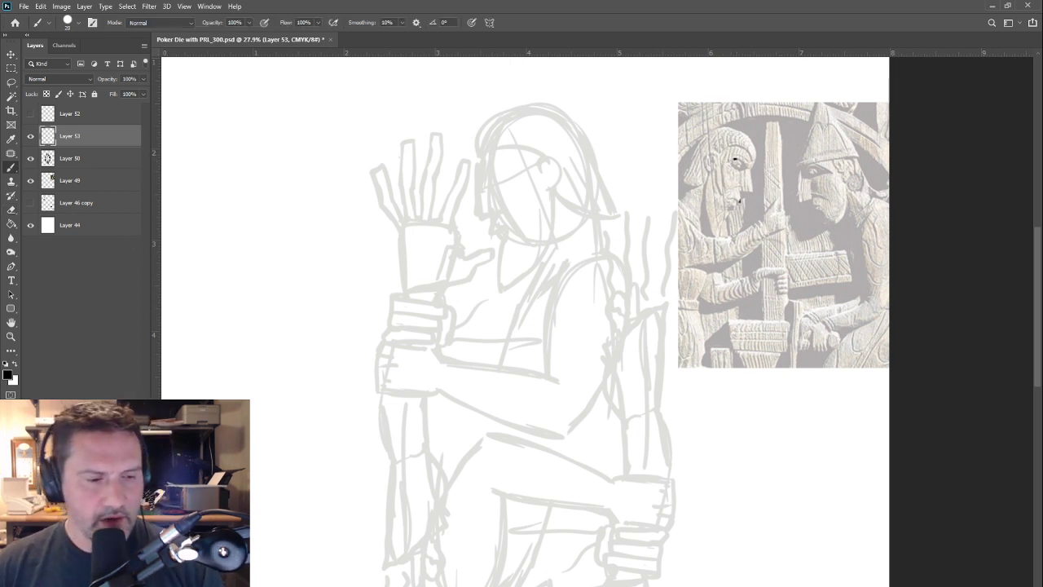
Step: Add a new layer and ink the outline of the king's head from the brow over the crown to the hair tip
{"action": "key", "text": "ctrl+shift+alt+n"}
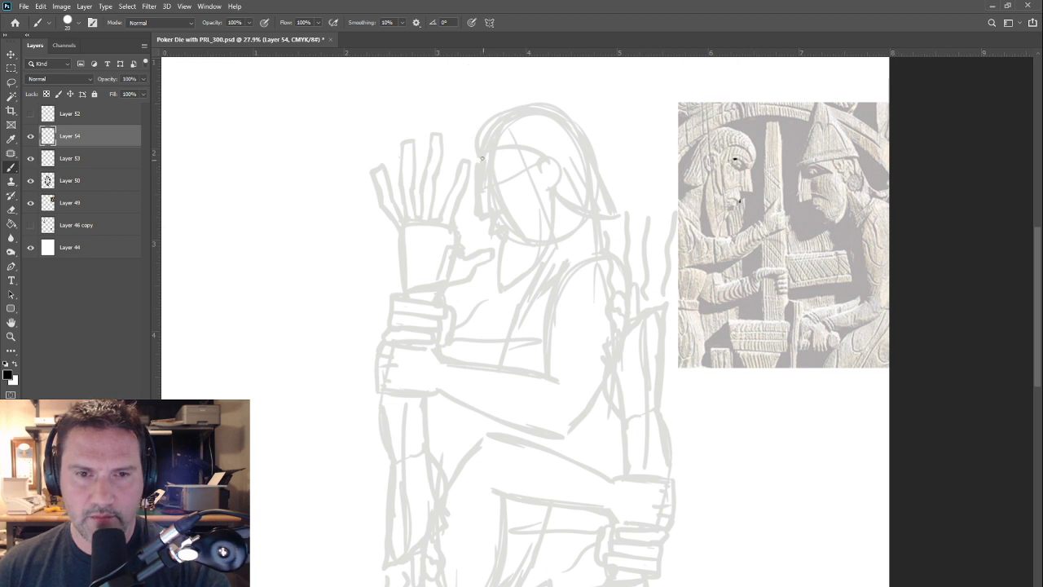
{"action": "mouse_move", "coordinate": [480, 156]}
{"action": "left_mouse_down"}
{"action": "mouse_move", "coordinate": [494, 114]}
{"action": "mouse_move", "coordinate": [553, 105]}
{"action": "mouse_move", "coordinate": [584, 152]}
{"action": "left_mouse_up"}
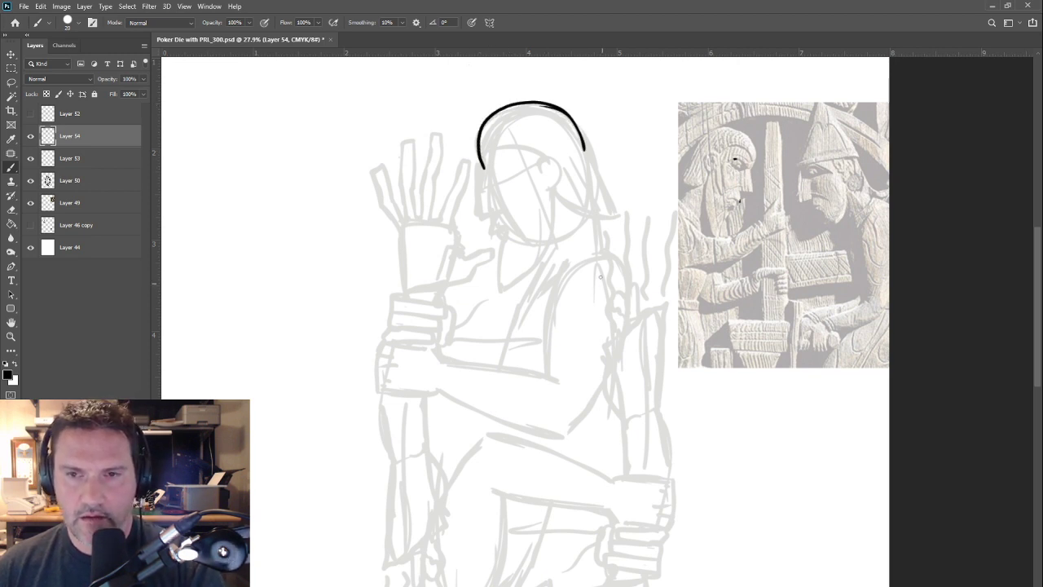
{"action": "mouse_move", "coordinate": [559, 107]}
{"action": "left_mouse_down"}
{"action": "mouse_move", "coordinate": [581, 129]}
{"action": "mouse_move", "coordinate": [600, 198]}
{"action": "mouse_move", "coordinate": [617, 216]}
{"action": "mouse_move", "coordinate": [587, 152]}
{"action": "mouse_move", "coordinate": [618, 217]}
{"action": "left_mouse_up"}
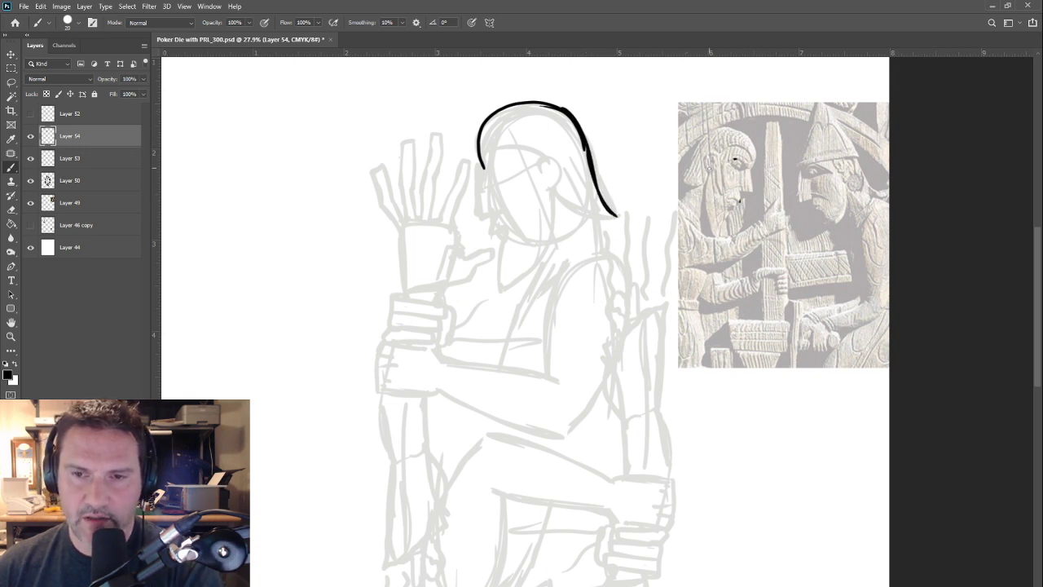
Step: Trace the swept-back hair of the bearded figure in the carving photo, and undo those strokes
{"action": "mouse_move", "coordinate": [709, 168]}
{"action": "left_mouse_down"}
{"action": "mouse_move", "coordinate": [690, 186]}
{"action": "mouse_move", "coordinate": [706, 138]}
{"action": "mouse_move", "coordinate": [703, 171]}
{"action": "left_mouse_up"}
{"action": "left_click_drag", "start_coordinate": [708, 164], "coordinate": [702, 177]}
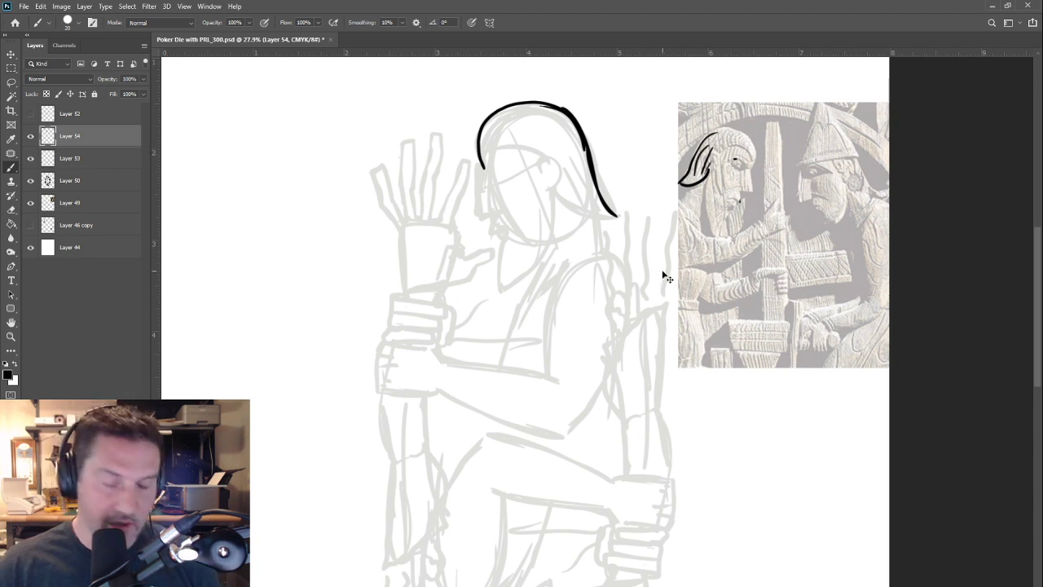
{"action": "key", "text": "ctrl+z"}
{"action": "key", "text": "ctrl+z"}
{"action": "key", "text": "ctrl+z"}
{"action": "key", "text": "ctrl+z"}
{"action": "key", "text": "ctrl+z"}
{"action": "key", "text": "ctrl+z"}
{"action": "key", "text": "ctrl+z"}
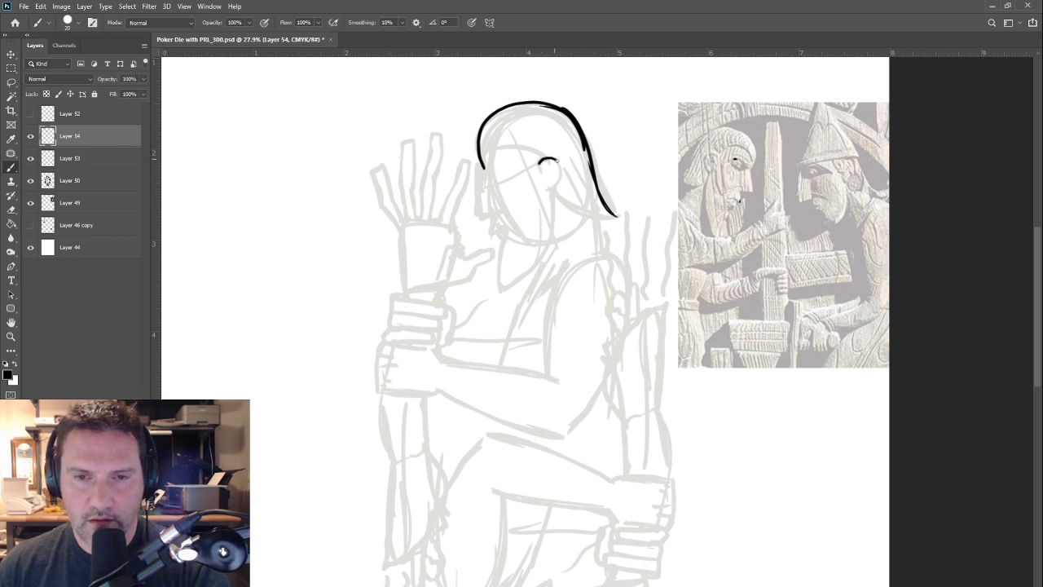
Step: Ink the king's curved ear over the faded sketch
{"action": "left_click_drag", "start_coordinate": [558, 163], "coordinate": [551, 187]}
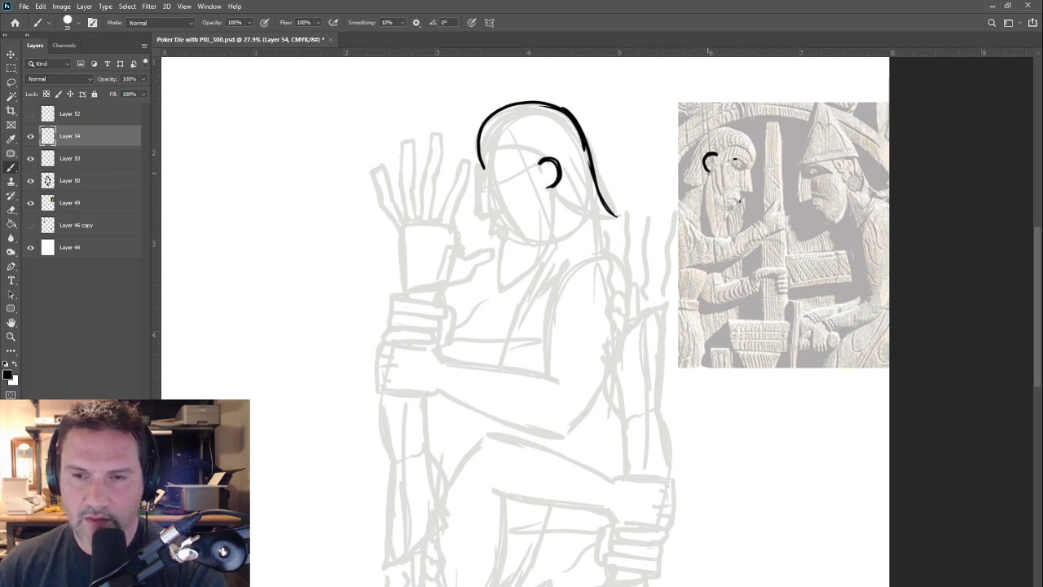
Step: Trace the ears and beard edges of both carved figures in the photo, and undo the strokes
{"action": "mouse_move", "coordinate": [709, 172]}
{"action": "left_mouse_down"}
{"action": "mouse_move", "coordinate": [715, 236]}
{"action": "mouse_move", "coordinate": [706, 201]}
{"action": "left_mouse_up"}
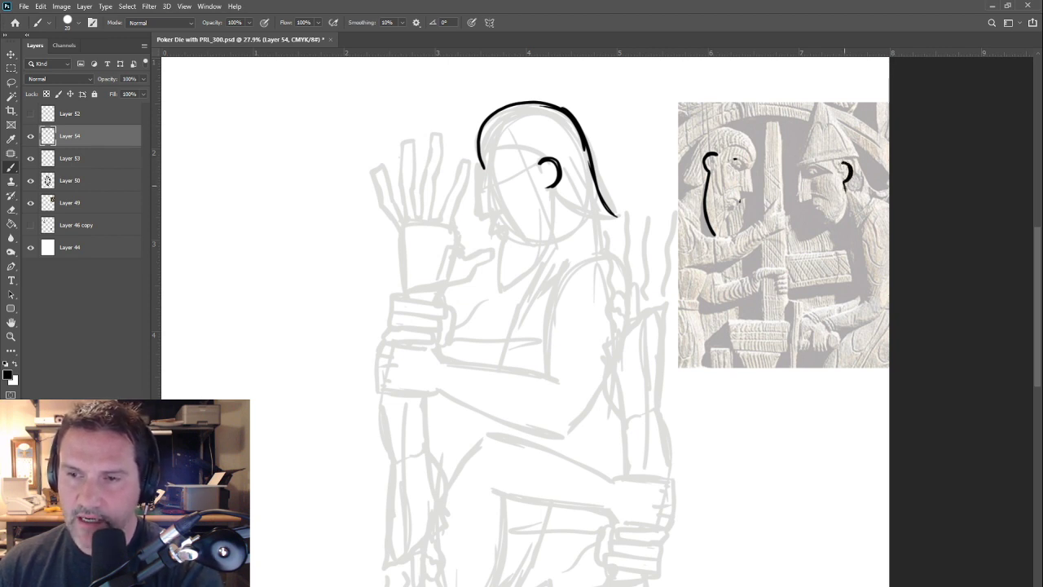
{"action": "left_click_drag", "start_coordinate": [845, 188], "coordinate": [832, 229]}
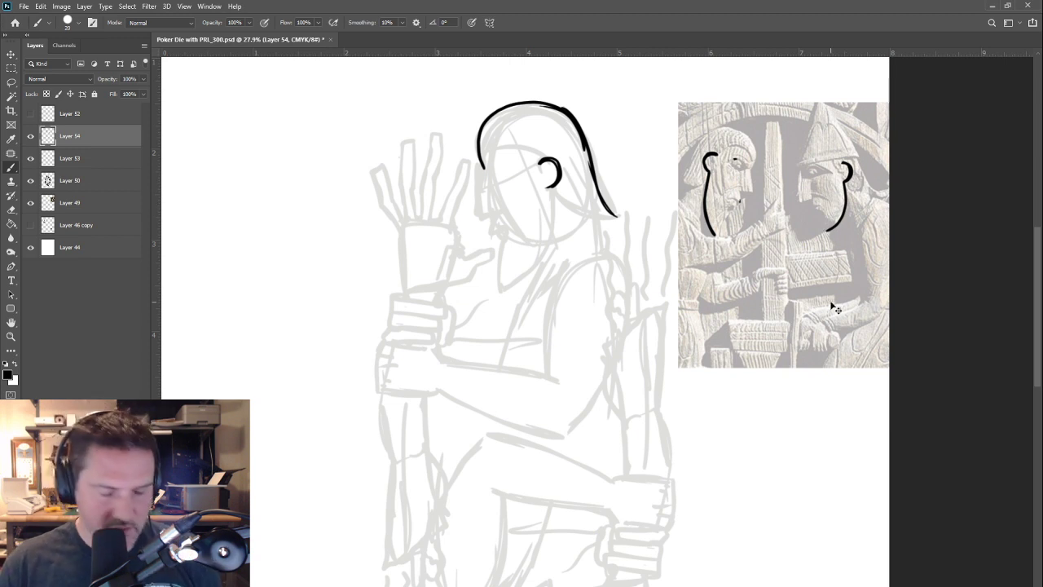
{"action": "key", "text": "ctrl+z"}
{"action": "key", "text": "ctrl+z"}
{"action": "key", "text": "ctrl+z"}
{"action": "key", "text": "ctrl+z"}
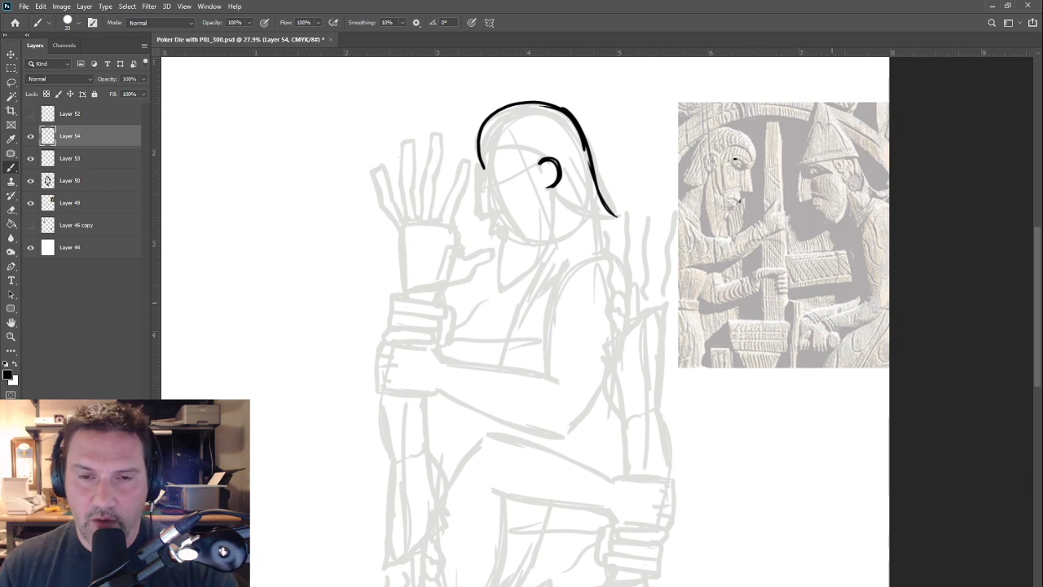
Step: Ink the back edge of the king's beard from the ear to its tip, and the nose profile below the brow
{"action": "mouse_move", "coordinate": [551, 186]}
{"action": "left_mouse_down"}
{"action": "mouse_move", "coordinate": [541, 249]}
{"action": "mouse_move", "coordinate": [497, 289]}
{"action": "left_mouse_up"}
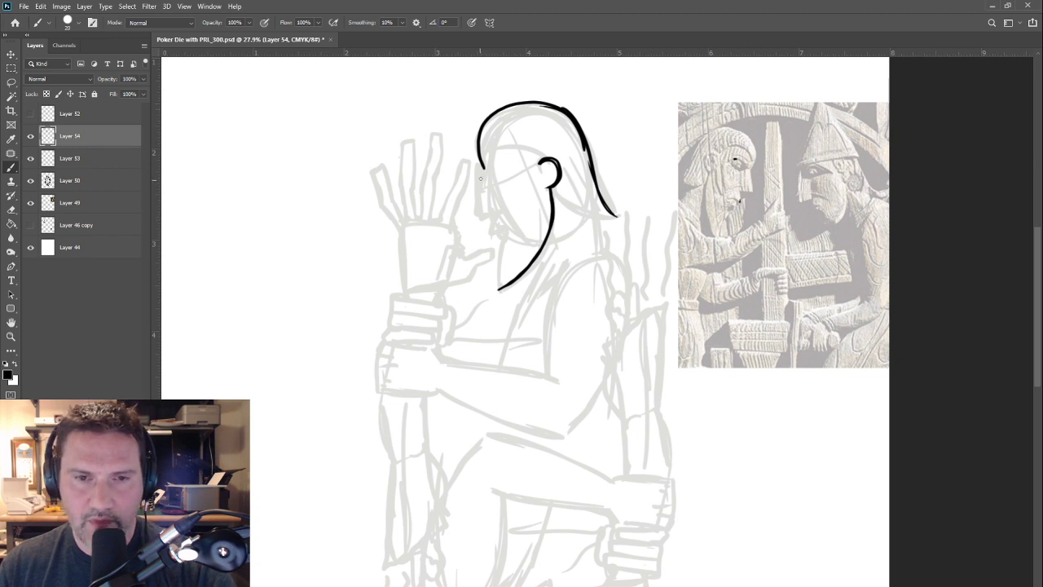
{"action": "left_click_drag", "start_coordinate": [482, 169], "coordinate": [479, 217]}
{"action": "key", "text": "e"}
{"action": "key", "text": "b"}
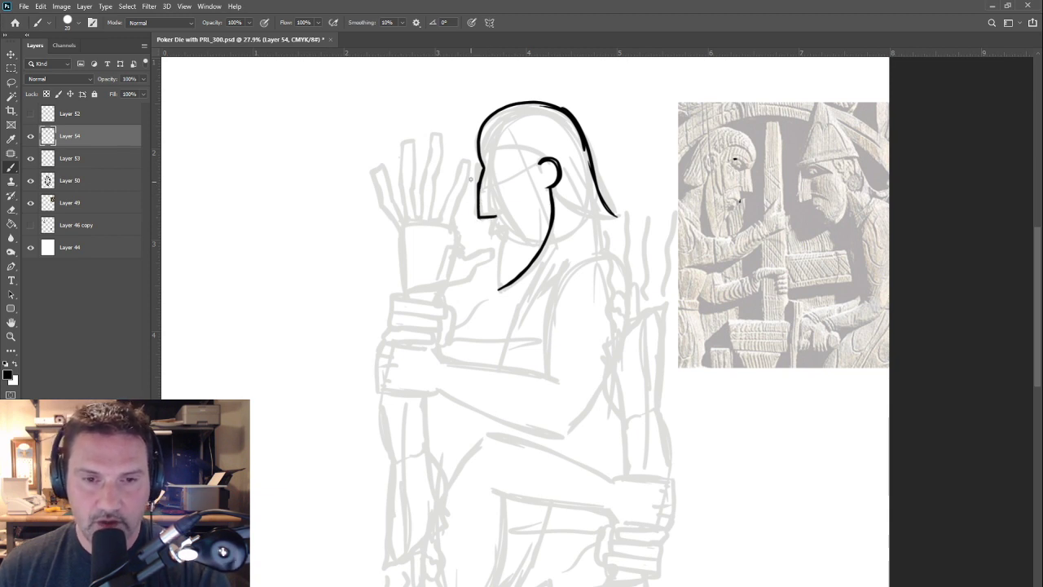
Step: Mark a short line in front of the bridge of the king's nose, and undo it
{"action": "left_click_drag", "start_coordinate": [450, 175], "coordinate": [474, 181]}
{"action": "key", "text": "ctrl+z"}
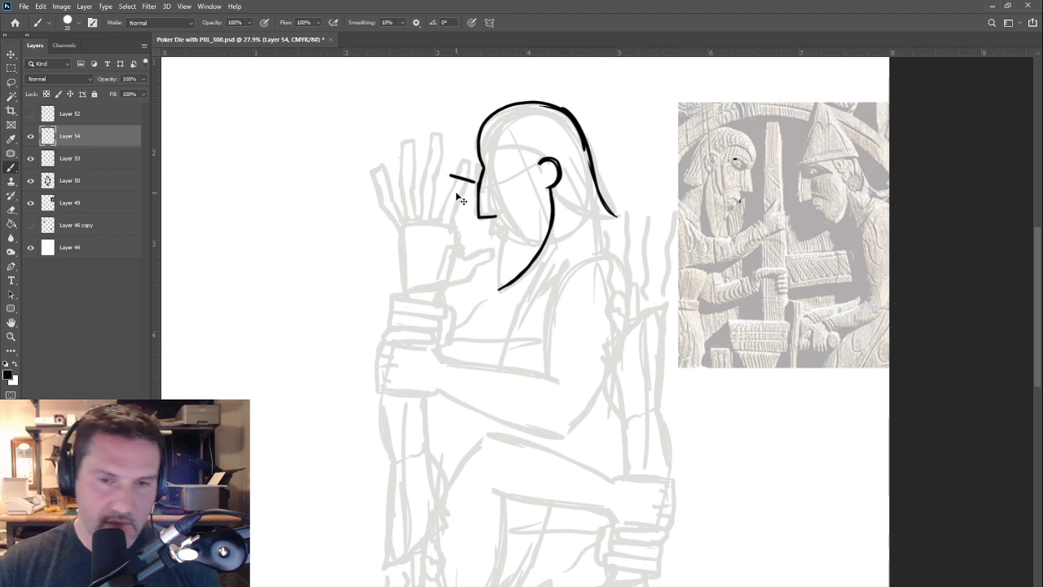
{"action": "key", "text": "ctrl+z"}
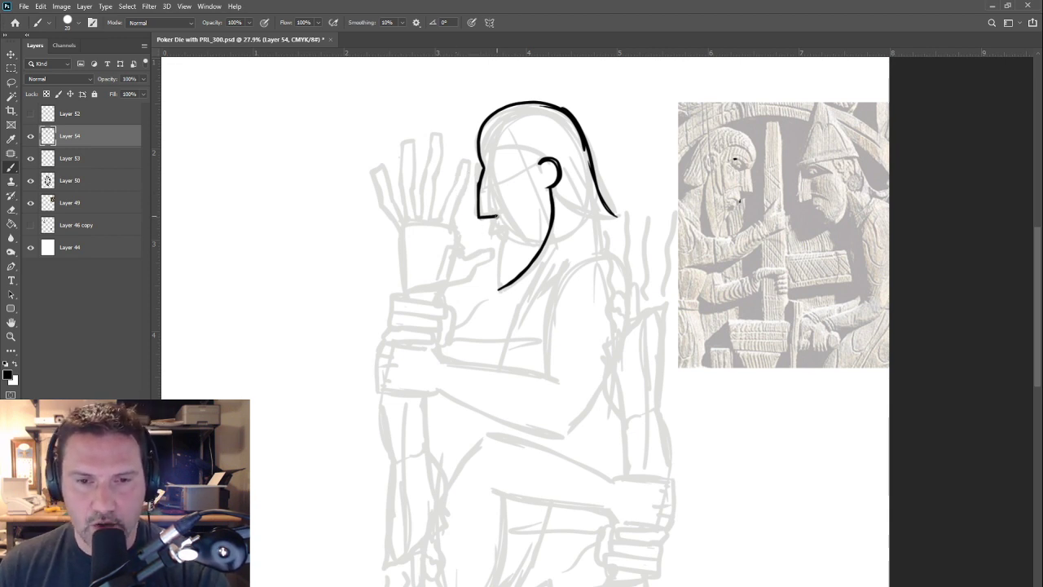
Step: Ink the king's nostril, the drooping moustache and the small angular mouth beneath the nose
{"action": "left_click_drag", "start_coordinate": [496, 205], "coordinate": [500, 217]}
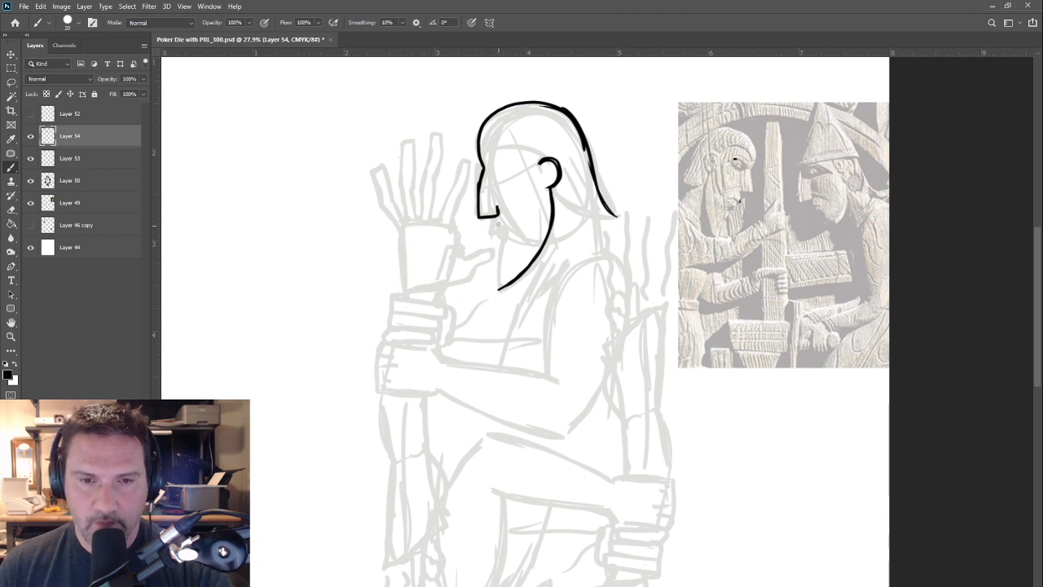
{"action": "mouse_move", "coordinate": [496, 214]}
{"action": "left_mouse_down"}
{"action": "mouse_move", "coordinate": [492, 233]}
{"action": "mouse_move", "coordinate": [520, 226]}
{"action": "left_mouse_up"}
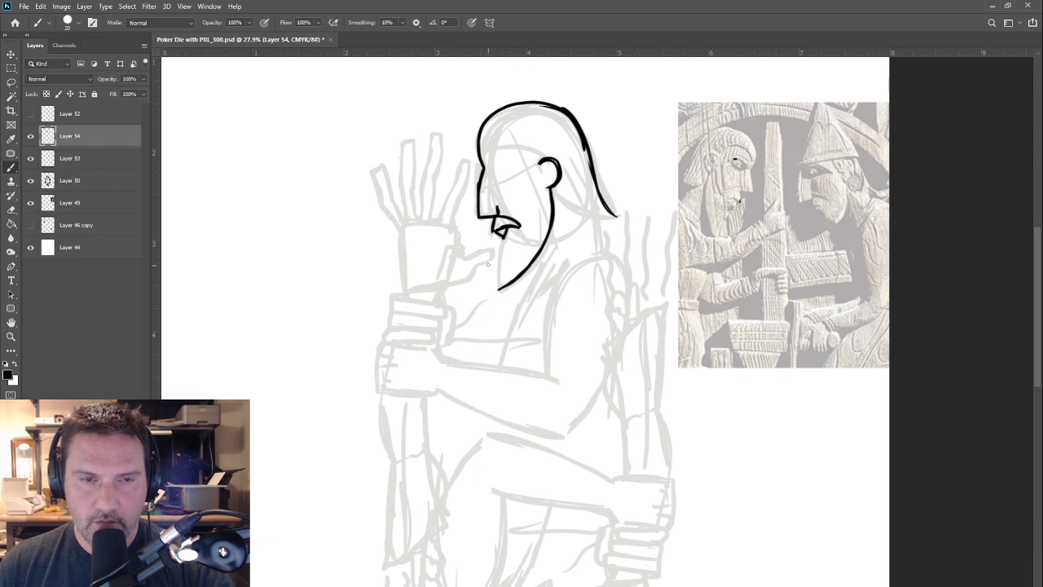
Step: Reopen SuttonHoHelmet3.jpg, brush a curve along the mask's lower lip as a reference, and return to the Poker Die document
{"action": "left_click", "coordinate": [24, 6]}
{"action": "left_click", "coordinate": [33, 30]}
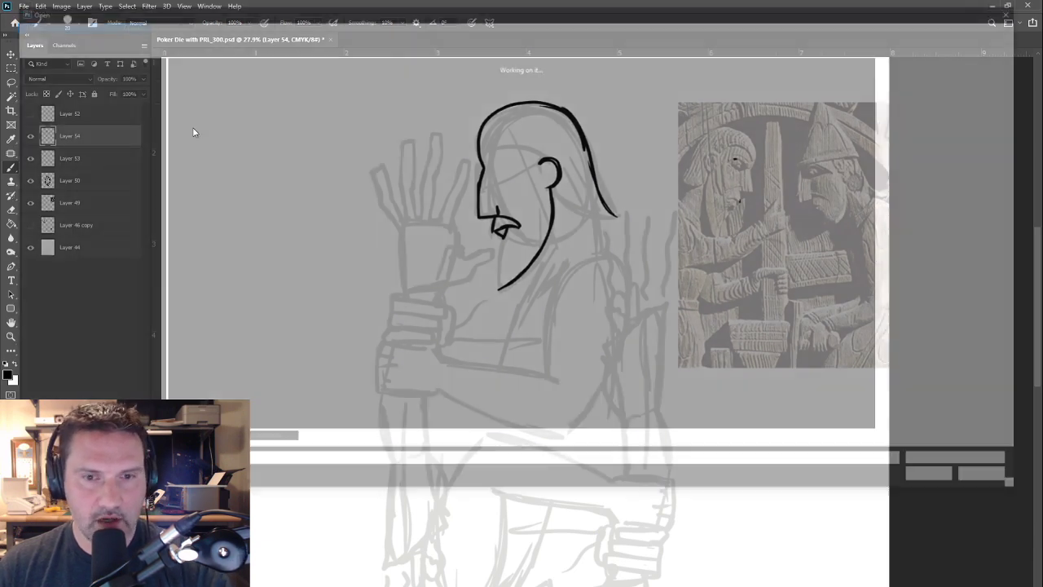
{"action": "left_click", "coordinate": [312, 83]}
{"action": "left_click", "coordinate": [941, 480]}
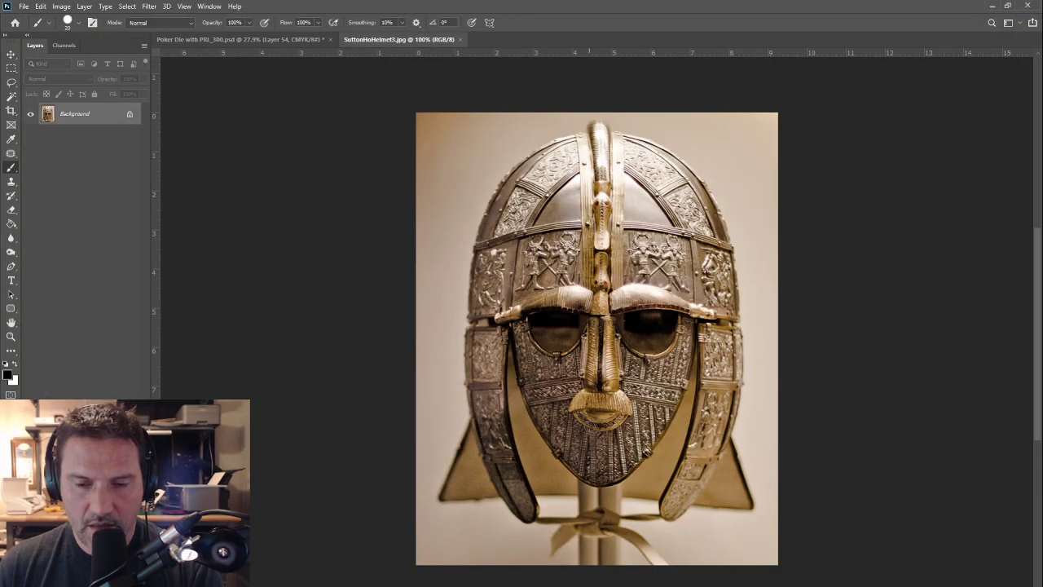
{"action": "mouse_move", "coordinate": [580, 420]}
{"action": "left_mouse_down"}
{"action": "mouse_move", "coordinate": [582, 432]}
{"action": "mouse_move", "coordinate": [625, 422]}
{"action": "left_mouse_up"}
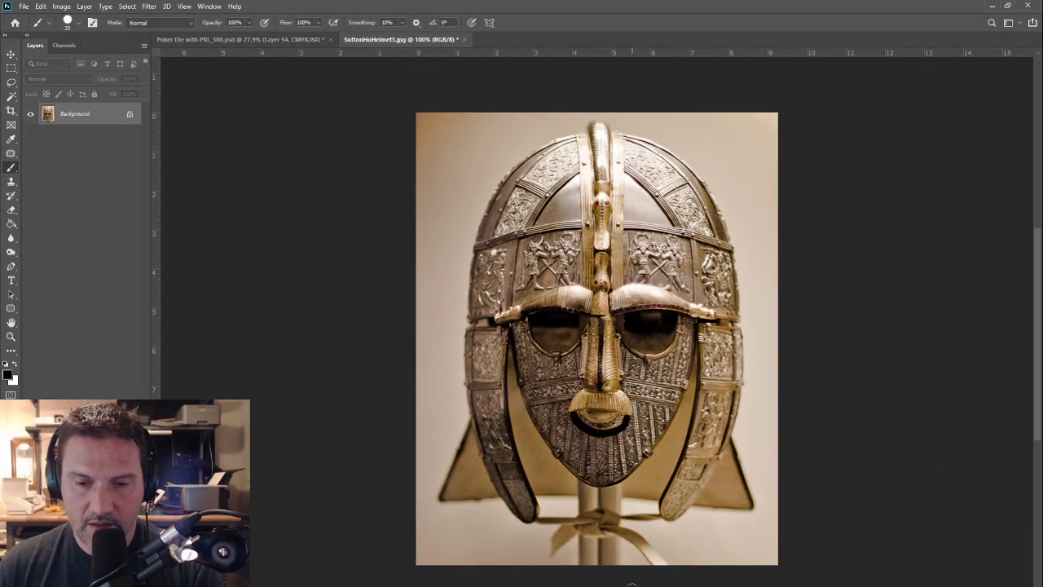
{"action": "left_click", "coordinate": [239, 39]}
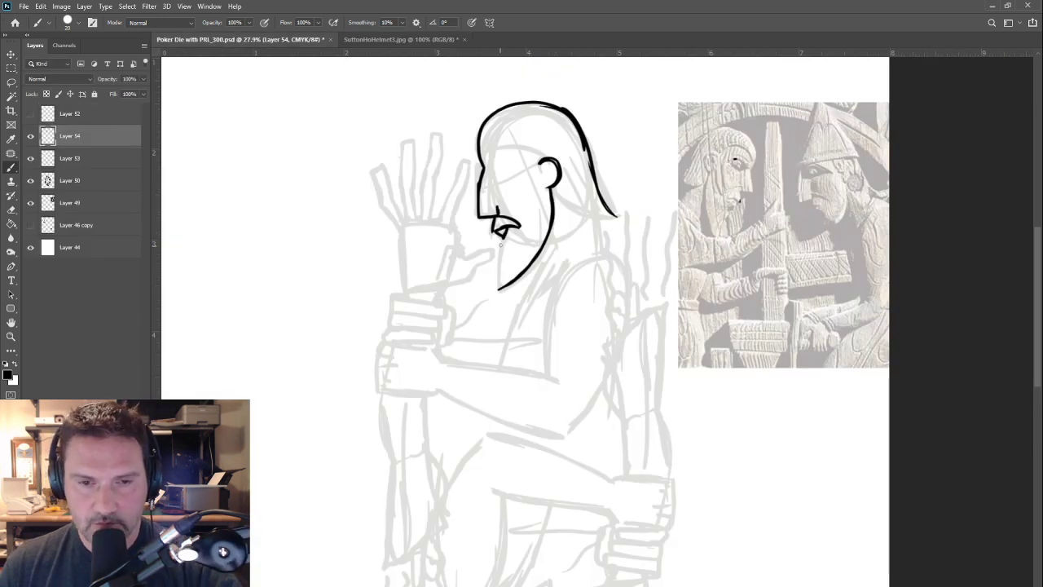
Step: Ink the front and cheek edges of the king's beard, the hairline, the lower hair edge and the back of the neck
{"action": "left_click_drag", "start_coordinate": [500, 238], "coordinate": [497, 288]}
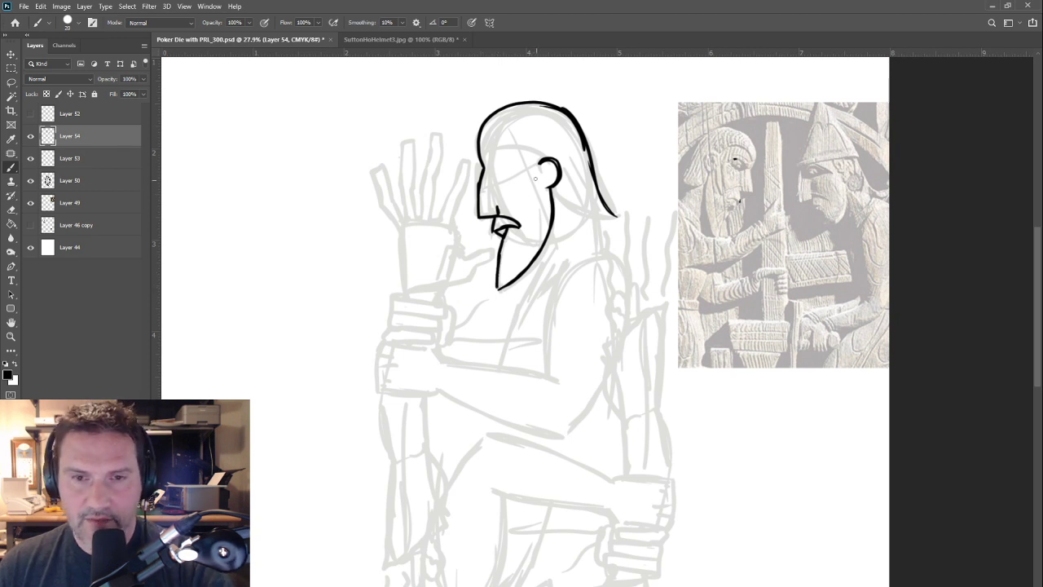
{"action": "mouse_move", "coordinate": [541, 167]}
{"action": "left_mouse_down"}
{"action": "mouse_move", "coordinate": [533, 218]}
{"action": "mouse_move", "coordinate": [517, 153]}
{"action": "mouse_move", "coordinate": [540, 173]}
{"action": "mouse_move", "coordinate": [538, 233]}
{"action": "left_mouse_up"}
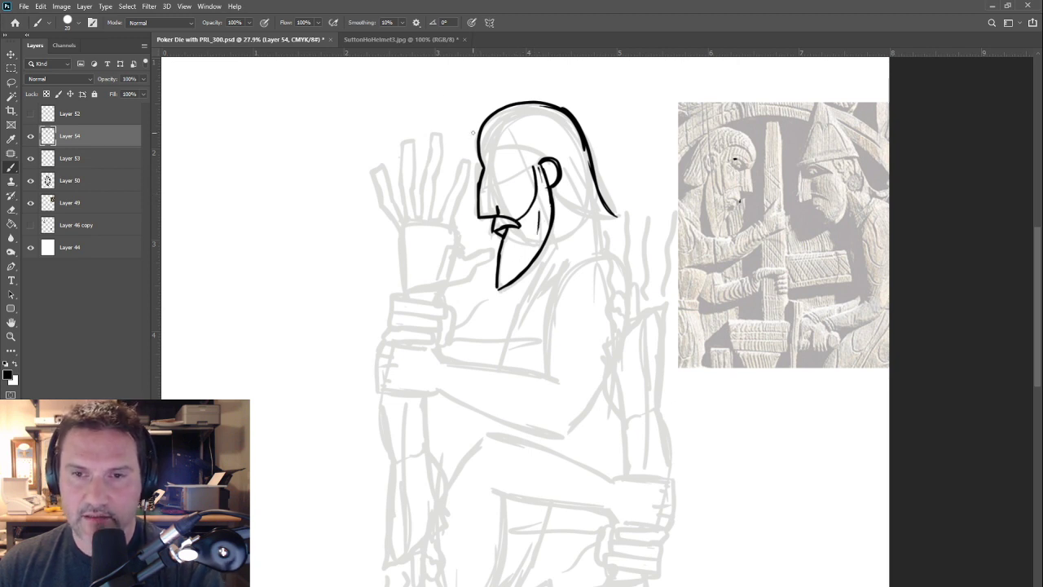
{"action": "mouse_move", "coordinate": [479, 151]}
{"action": "left_mouse_down"}
{"action": "mouse_move", "coordinate": [505, 141]}
{"action": "mouse_move", "coordinate": [573, 209]}
{"action": "mouse_move", "coordinate": [617, 217]}
{"action": "mouse_move", "coordinate": [594, 254]}
{"action": "left_mouse_up"}
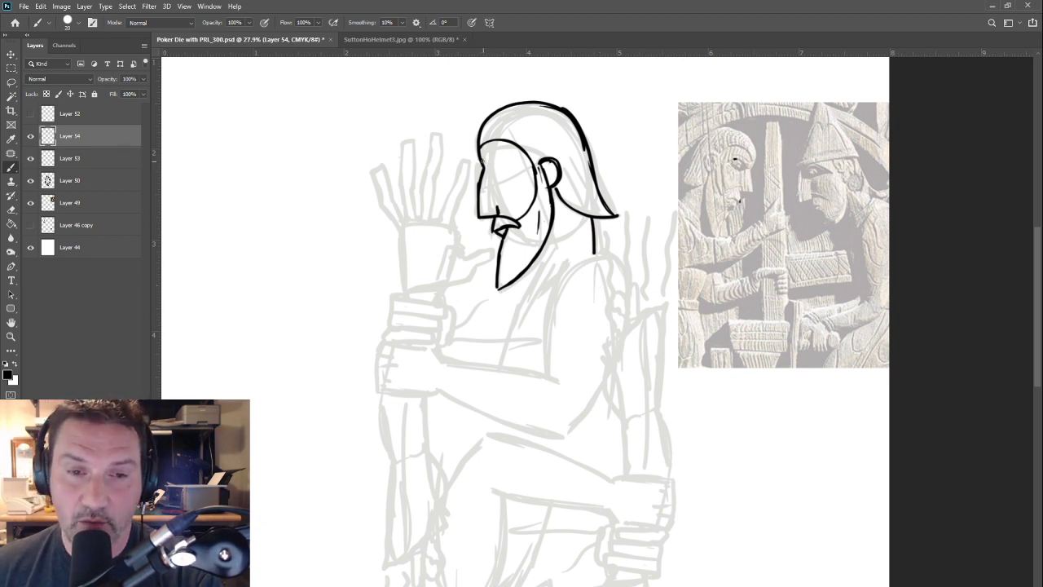
Step: Ink the king's curved upper eyelid, the lower lid and the round iris below the hairline
{"action": "left_click_drag", "start_coordinate": [486, 157], "coordinate": [520, 172]}
{"action": "key", "text": "ctrl+z"}
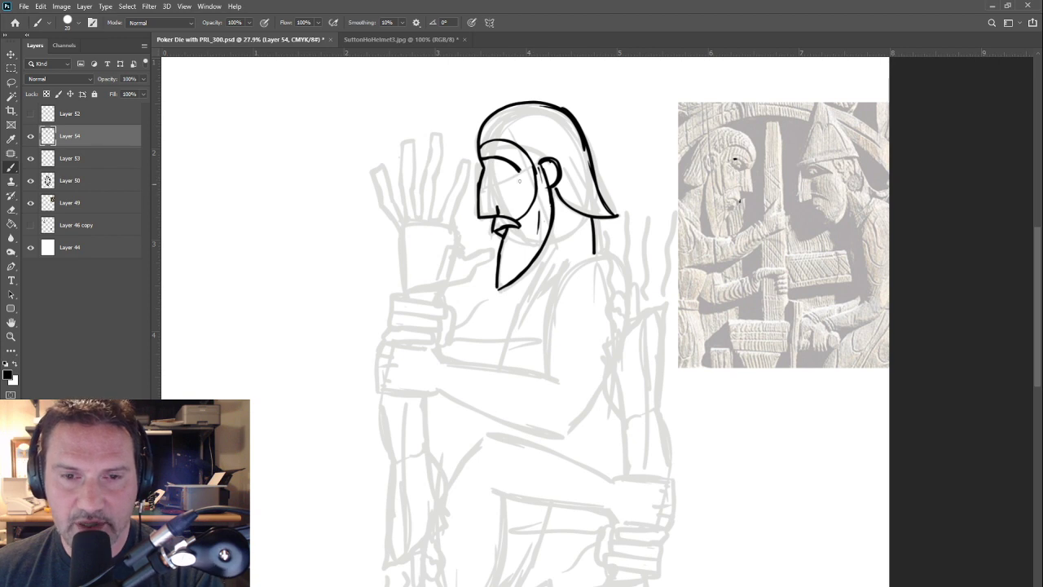
{"action": "mouse_move", "coordinate": [507, 173]}
{"action": "left_mouse_down"}
{"action": "mouse_move", "coordinate": [519, 170]}
{"action": "mouse_move", "coordinate": [492, 175]}
{"action": "mouse_move", "coordinate": [500, 168]}
{"action": "mouse_move", "coordinate": [487, 165]}
{"action": "left_mouse_up"}
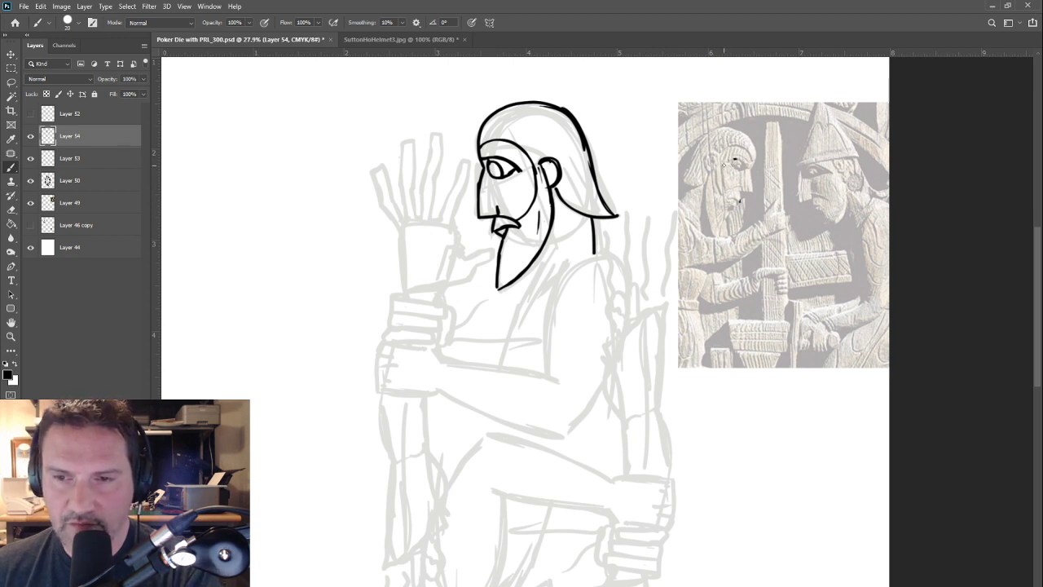
Step: Trace the carved figure's eye on the reference photo, brush an enlarged eye study beside the king, and undo the study's iris lines
{"action": "left_click_drag", "start_coordinate": [725, 165], "coordinate": [750, 168]}
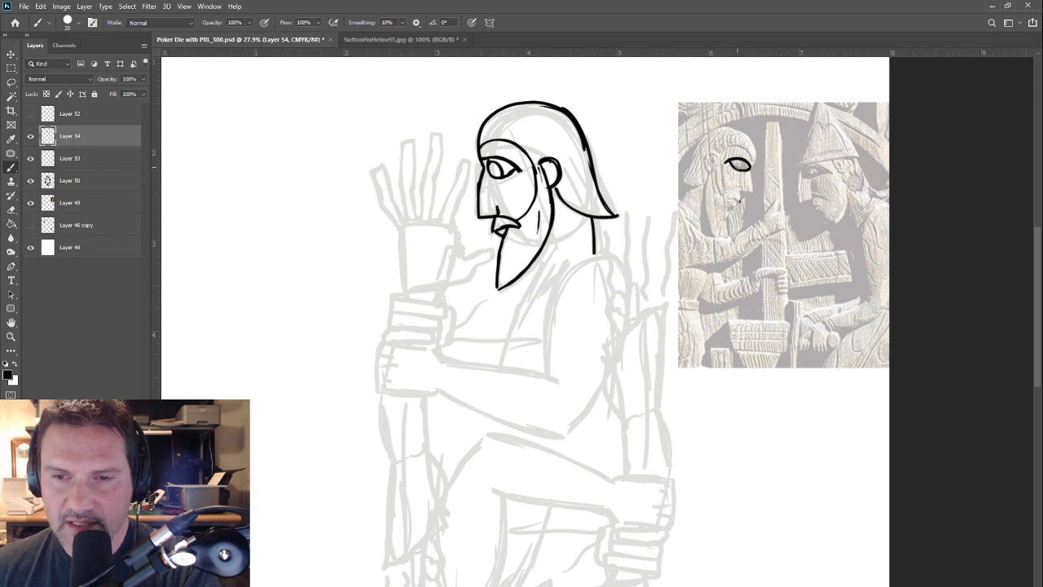
{"action": "mouse_move", "coordinate": [265, 141]}
{"action": "left_mouse_down"}
{"action": "mouse_move", "coordinate": [344, 168]}
{"action": "mouse_move", "coordinate": [366, 199]}
{"action": "mouse_move", "coordinate": [280, 175]}
{"action": "mouse_move", "coordinate": [364, 200]}
{"action": "left_mouse_up"}
{"action": "left_click_drag", "start_coordinate": [306, 144], "coordinate": [296, 192]}
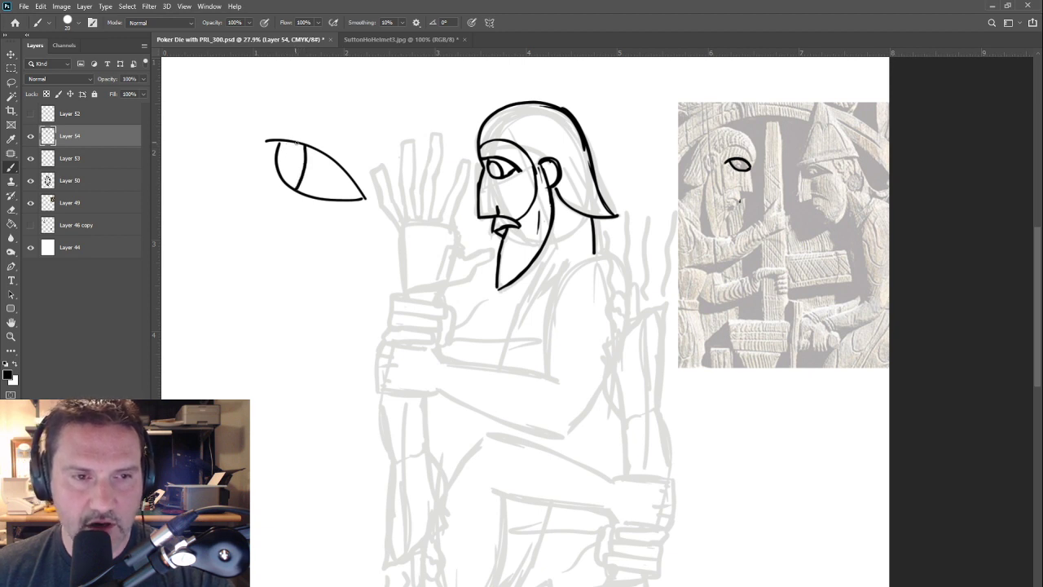
{"action": "left_click_drag", "start_coordinate": [290, 144], "coordinate": [284, 180]}
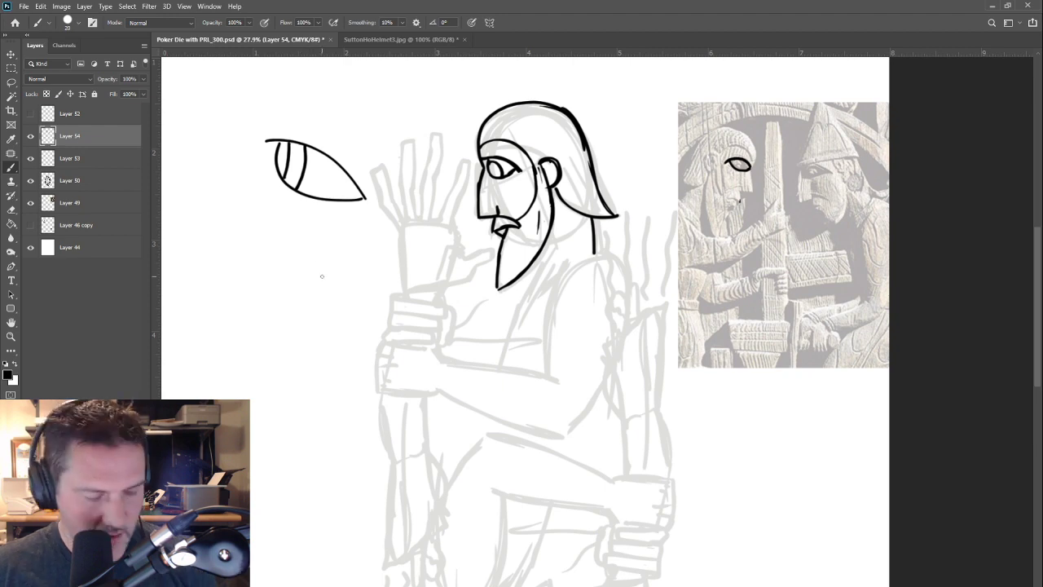
{"action": "key", "text": "ctrl+z"}
{"action": "key", "text": "ctrl+z"}
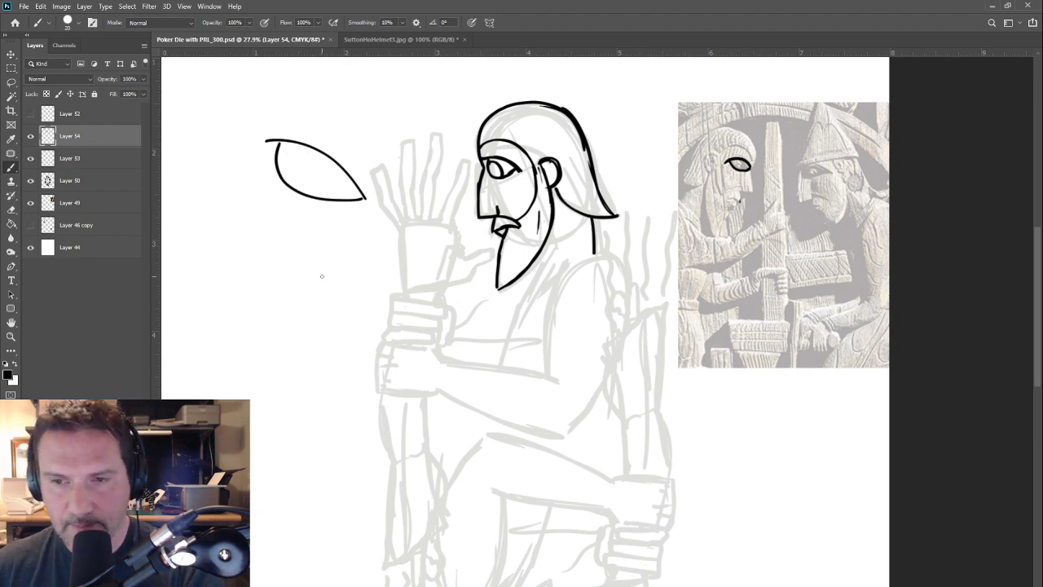
Step: Study the carved eyes by brushing lids, iris and pupil over both faces in the reference photo
{"action": "mouse_move", "coordinate": [724, 186]}
{"action": "left_mouse_down"}
{"action": "mouse_move", "coordinate": [766, 218]}
{"action": "mouse_move", "coordinate": [782, 257]}
{"action": "mouse_move", "coordinate": [526, 357]}
{"action": "left_mouse_up"}
{"action": "key", "text": "e"}
{"action": "mouse_move", "coordinate": [536, 174]}
{"action": "left_mouse_down"}
{"action": "mouse_move", "coordinate": [580, 201]}
{"action": "mouse_move", "coordinate": [498, 207]}
{"action": "mouse_move", "coordinate": [548, 181]}
{"action": "mouse_move", "coordinate": [568, 207]}
{"action": "mouse_move", "coordinate": [560, 193]}
{"action": "mouse_move", "coordinate": [569, 203]}
{"action": "mouse_move", "coordinate": [487, 197]}
{"action": "mouse_move", "coordinate": [530, 192]}
{"action": "mouse_move", "coordinate": [552, 212]}
{"action": "mouse_move", "coordinate": [530, 203]}
{"action": "mouse_move", "coordinate": [522, 217]}
{"action": "mouse_move", "coordinate": [535, 213]}
{"action": "left_mouse_up"}
{"action": "key", "text": "b"}
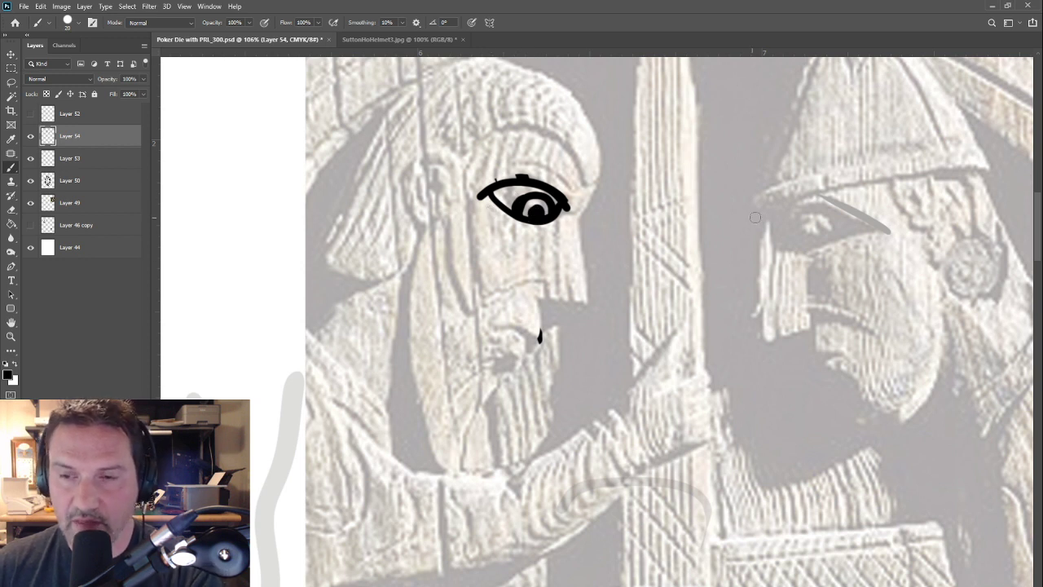
{"action": "mouse_move", "coordinate": [774, 223]}
{"action": "left_mouse_down"}
{"action": "mouse_move", "coordinate": [840, 208]}
{"action": "mouse_move", "coordinate": [885, 233]}
{"action": "mouse_move", "coordinate": [844, 241]}
{"action": "mouse_move", "coordinate": [778, 220]}
{"action": "mouse_move", "coordinate": [787, 232]}
{"action": "mouse_move", "coordinate": [823, 216]}
{"action": "mouse_move", "coordinate": [831, 231]}
{"action": "mouse_move", "coordinate": [802, 240]}
{"action": "mouse_move", "coordinate": [811, 241]}
{"action": "left_mouse_up"}
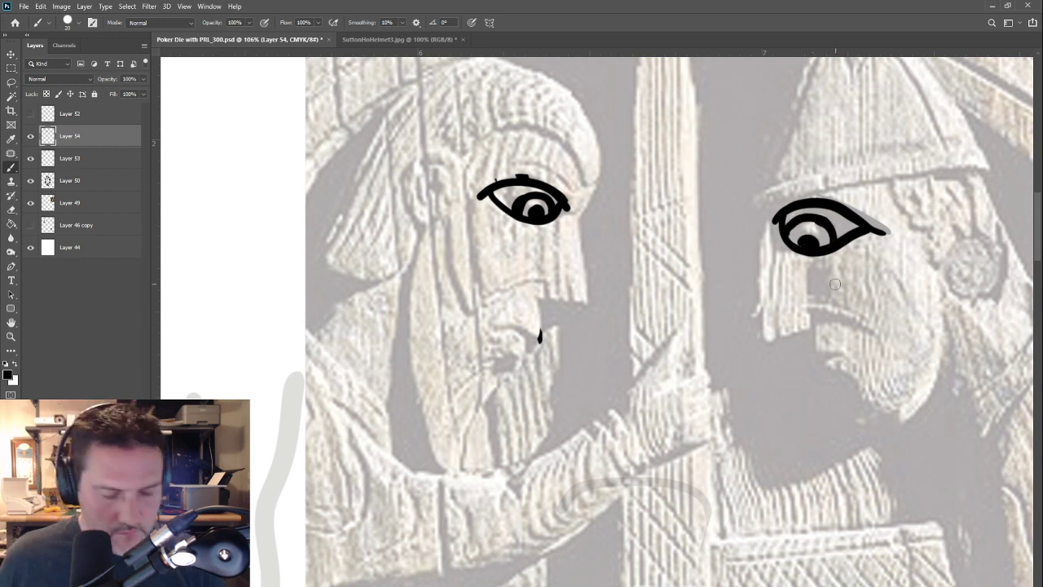
Step: Erase the brushed eyes from both carved faces in the reference photo
{"action": "key", "text": "e"}
{"action": "mouse_move", "coordinate": [469, 175]}
{"action": "left_mouse_down"}
{"action": "mouse_move", "coordinate": [535, 219]}
{"action": "mouse_move", "coordinate": [554, 192]}
{"action": "left_mouse_up"}
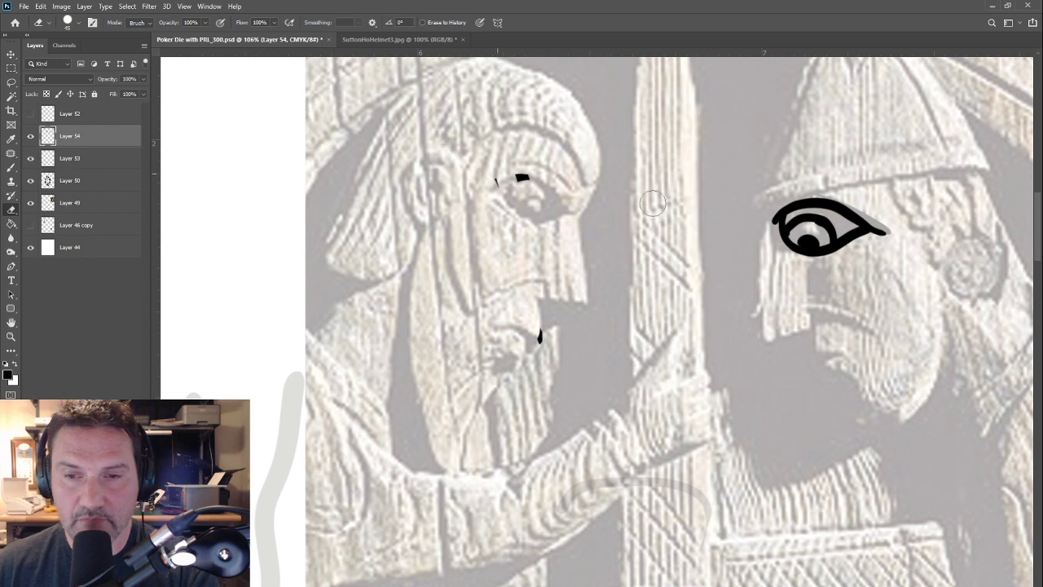
{"action": "mouse_move", "coordinate": [880, 228]}
{"action": "left_mouse_down"}
{"action": "mouse_move", "coordinate": [772, 193]}
{"action": "mouse_move", "coordinate": [763, 234]}
{"action": "left_mouse_up"}
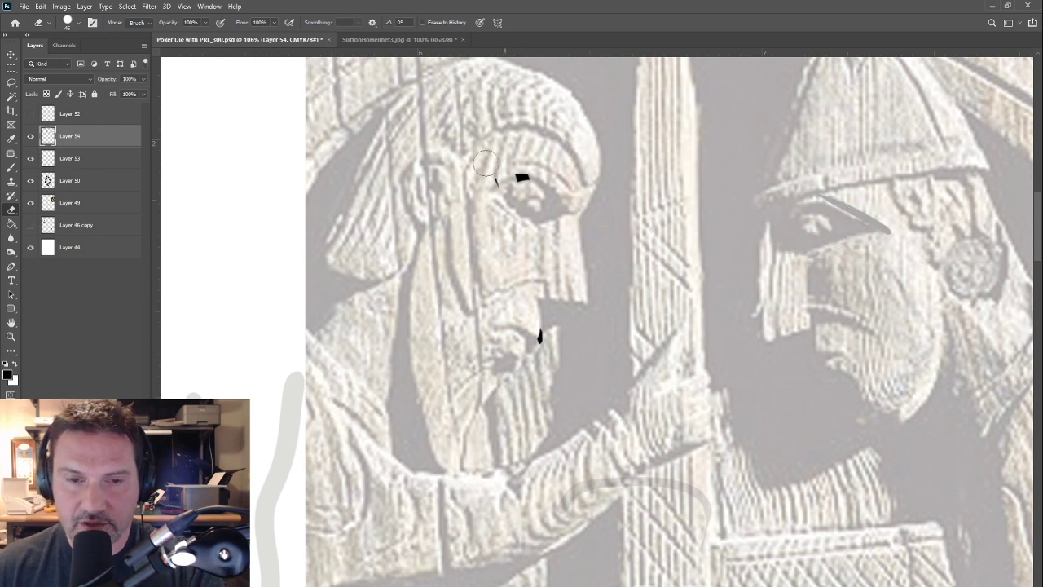
Step: Erase part of the king's iris and redraw it with a dark pupil set low toward the nose
{"action": "left_click_drag", "start_coordinate": [518, 377], "coordinate": [474, 373]}
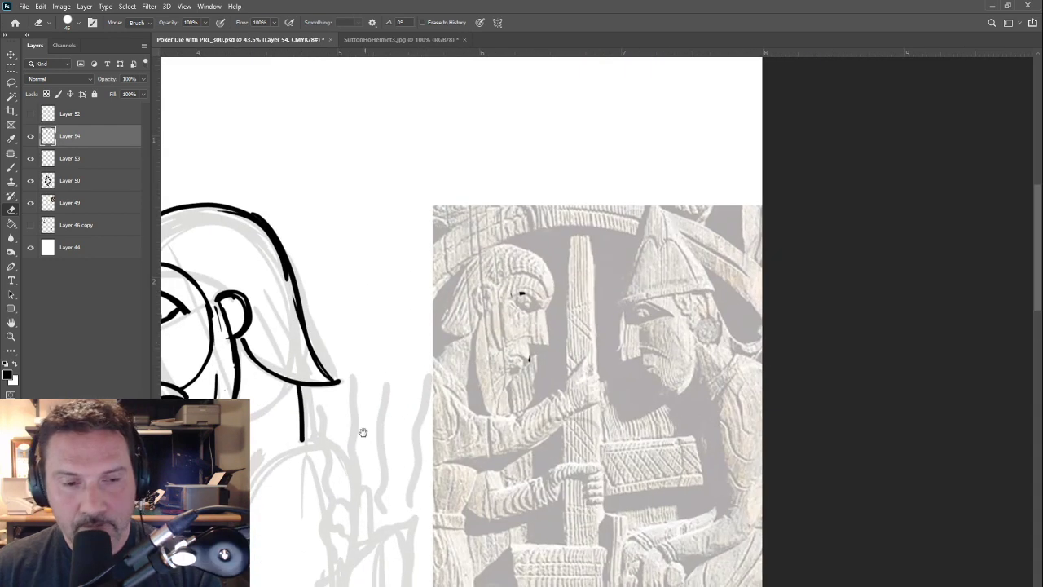
{"action": "left_click_drag", "start_coordinate": [362, 432], "coordinate": [726, 300]}
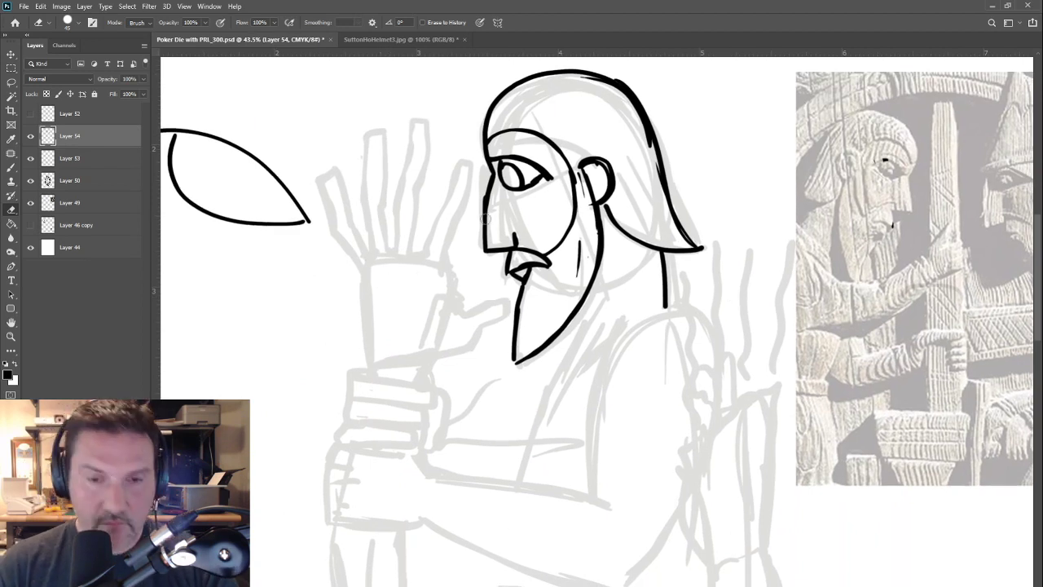
{"action": "key", "text": "b"}
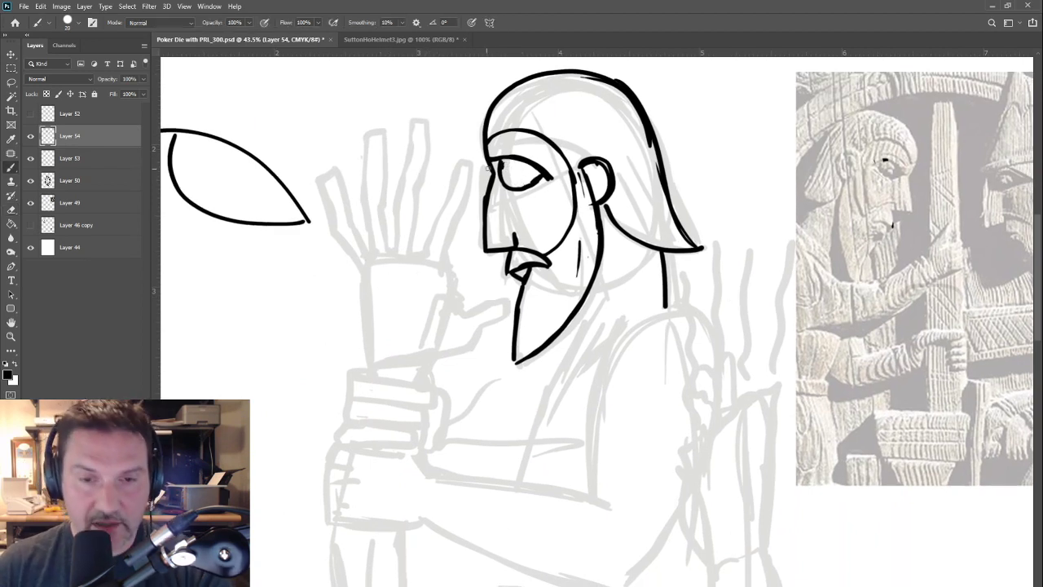
{"action": "mouse_move", "coordinate": [503, 166]}
{"action": "left_mouse_down"}
{"action": "mouse_move", "coordinate": [526, 184]}
{"action": "mouse_move", "coordinate": [511, 166]}
{"action": "mouse_move", "coordinate": [510, 187]}
{"action": "left_mouse_up"}
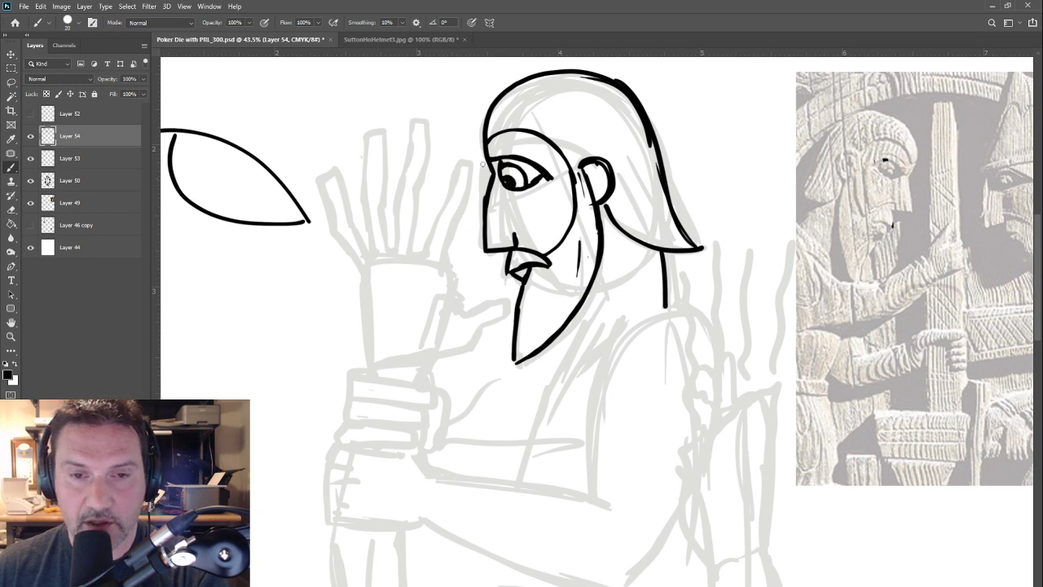
Step: Ink the crease running down from the king's eye, strengthen the forehead hairline and add the inner ear curve
{"action": "left_click_drag", "start_coordinate": [494, 303], "coordinate": [417, 330]}
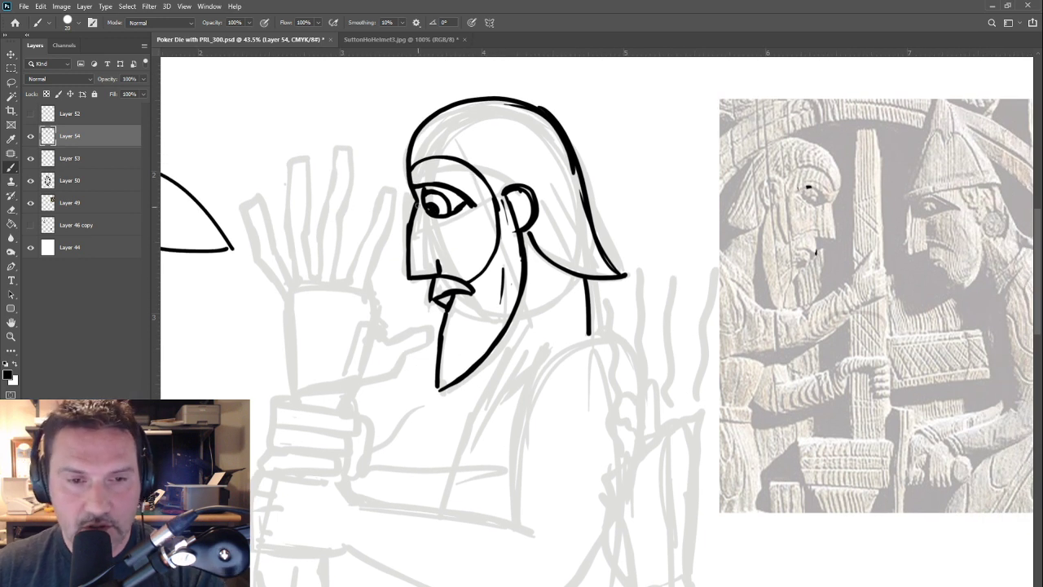
{"action": "left_click_drag", "start_coordinate": [430, 215], "coordinate": [432, 239]}
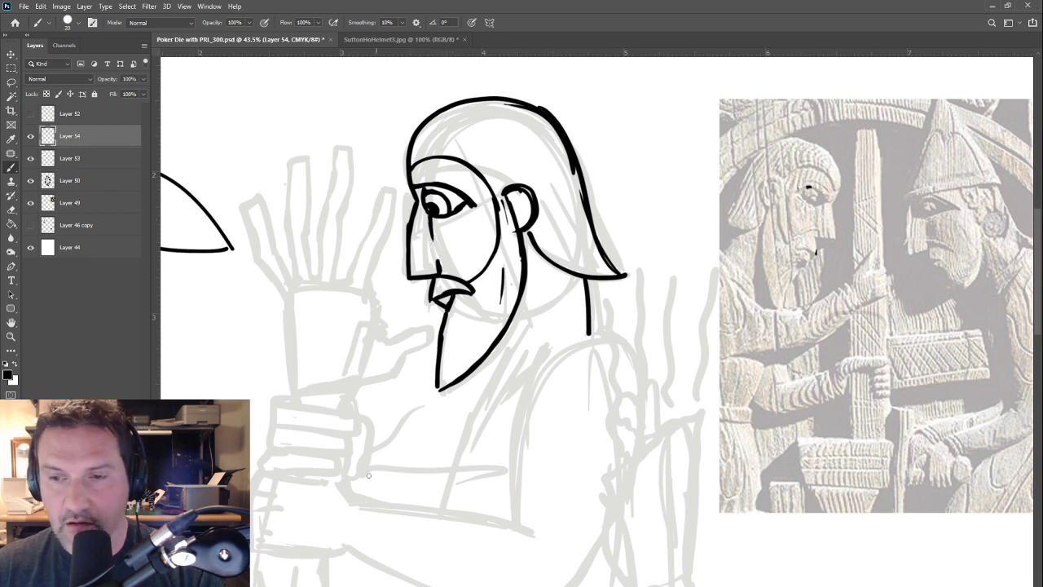
{"action": "left_click_drag", "start_coordinate": [380, 477], "coordinate": [456, 481]}
{"action": "left_click_drag", "start_coordinate": [487, 168], "coordinate": [538, 170]}
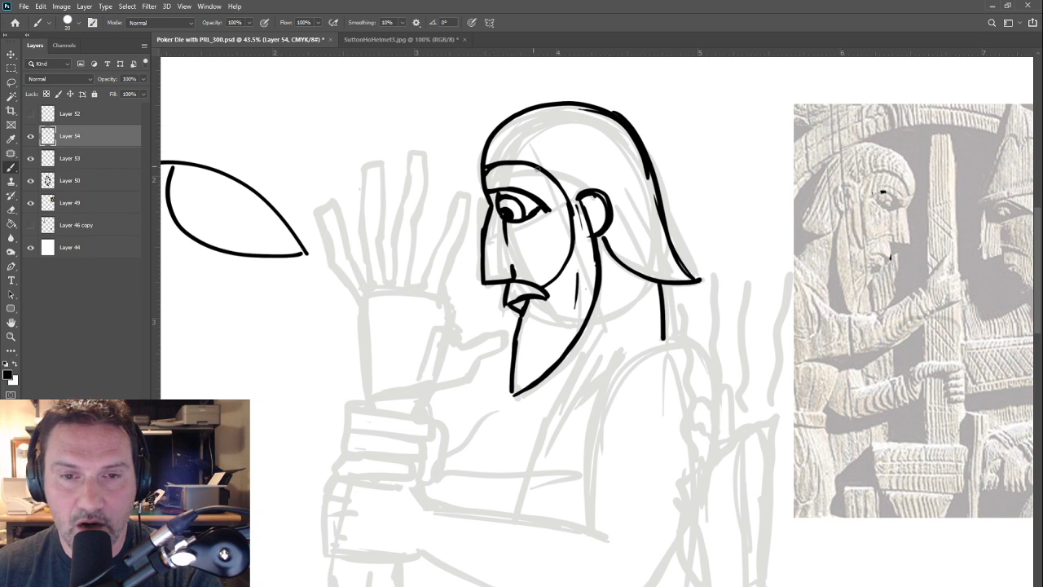
{"action": "left_click_drag", "start_coordinate": [581, 200], "coordinate": [598, 224]}
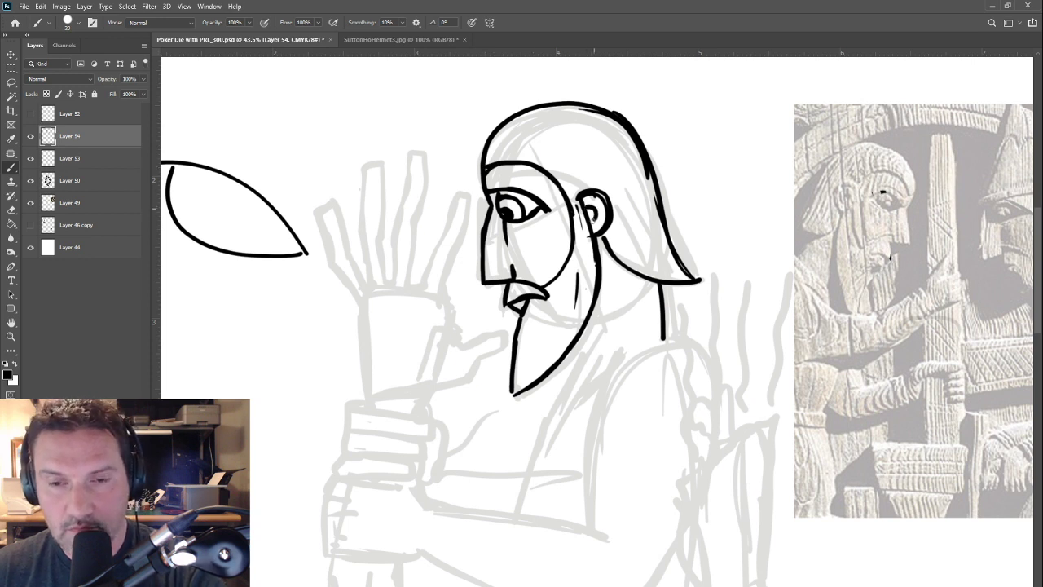
Step: Thicken the back of the neck, mark the collar under the beard, and ink the shoulder and outer upper arm down to the elbow
{"action": "mouse_move", "coordinate": [607, 461]}
{"action": "left_mouse_down"}
{"action": "mouse_move", "coordinate": [473, 511]}
{"action": "mouse_move", "coordinate": [535, 400]}
{"action": "mouse_move", "coordinate": [473, 368]}
{"action": "left_mouse_up"}
{"action": "left_click_drag", "start_coordinate": [442, 441], "coordinate": [505, 382]}
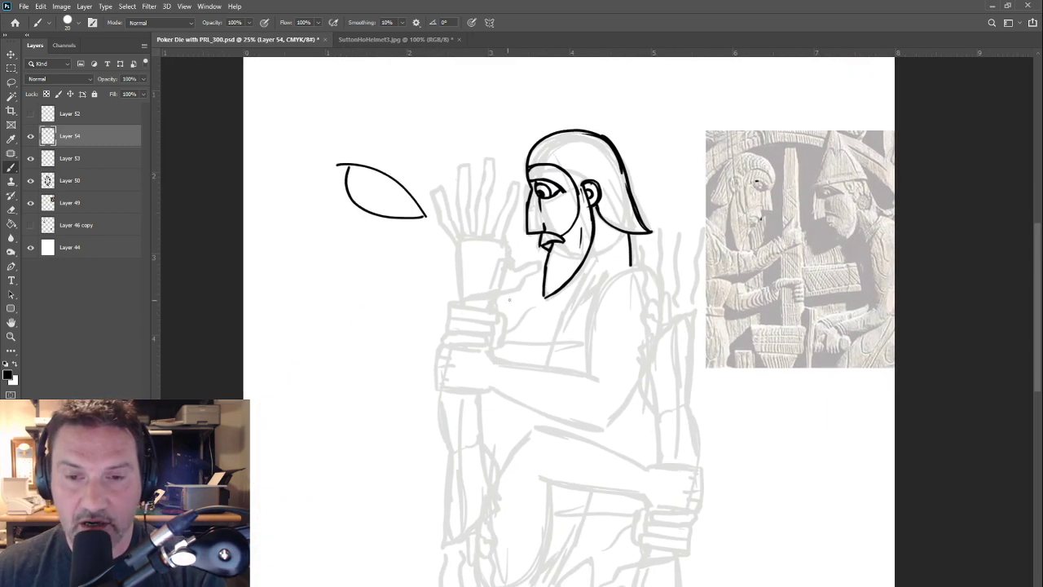
{"action": "mouse_move", "coordinate": [630, 237]}
{"action": "left_mouse_down"}
{"action": "mouse_move", "coordinate": [634, 268]}
{"action": "mouse_move", "coordinate": [632, 258]}
{"action": "mouse_move", "coordinate": [595, 271]}
{"action": "left_mouse_up"}
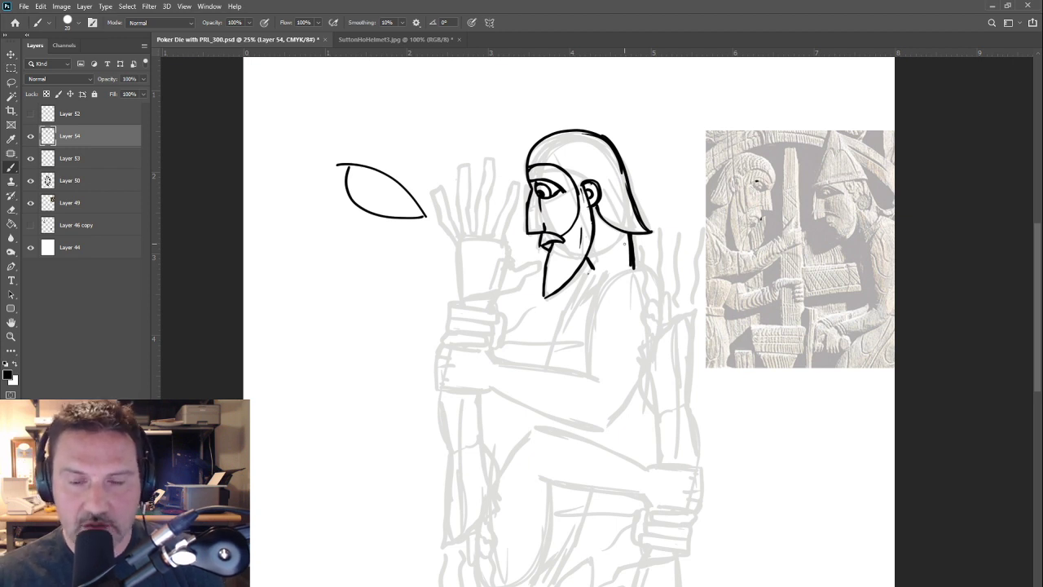
{"action": "mouse_move", "coordinate": [634, 266]}
{"action": "left_mouse_down"}
{"action": "mouse_move", "coordinate": [651, 277]}
{"action": "mouse_move", "coordinate": [662, 310]}
{"action": "mouse_move", "coordinate": [610, 276]}
{"action": "mouse_move", "coordinate": [659, 337]}
{"action": "mouse_move", "coordinate": [606, 432]}
{"action": "mouse_move", "coordinate": [658, 336]}
{"action": "mouse_move", "coordinate": [651, 279]}
{"action": "left_mouse_up"}
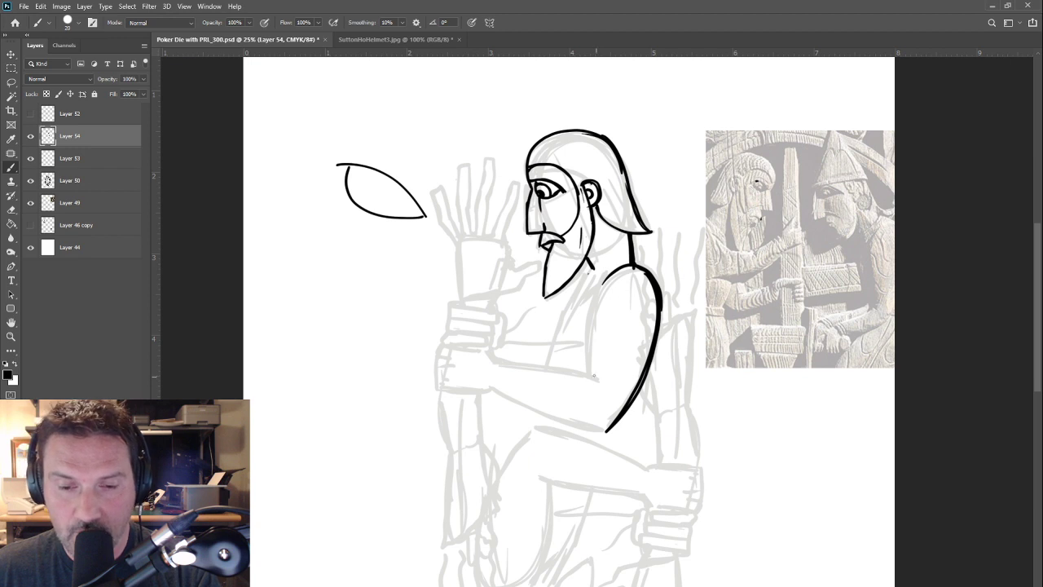
Step: Ink the forearm's upper and lower edges, the inner edge of the upper arm and the collar corner under the beard
{"action": "left_click_drag", "start_coordinate": [601, 377], "coordinate": [491, 359]}
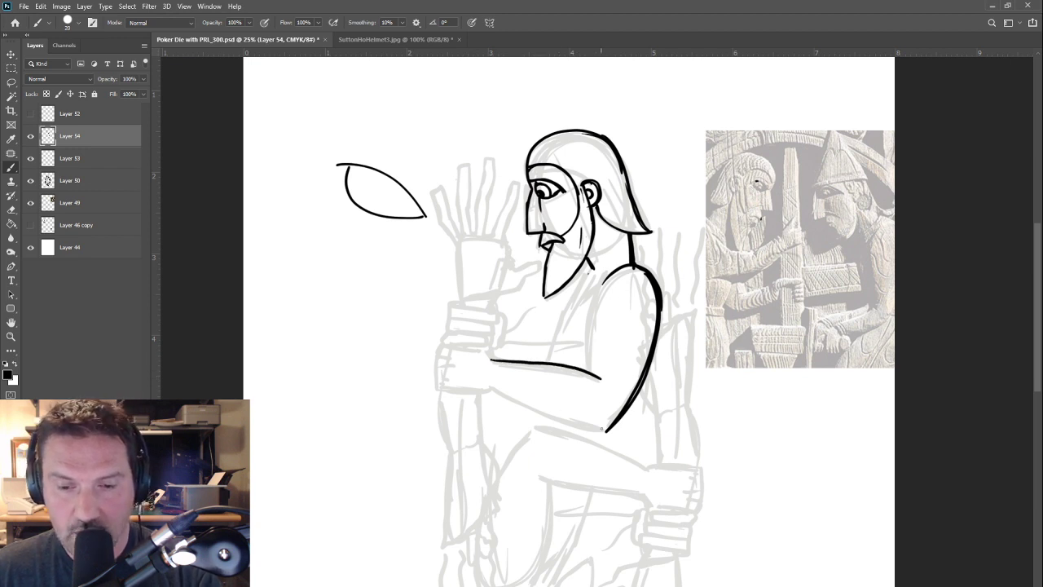
{"action": "mouse_move", "coordinate": [603, 428]}
{"action": "left_mouse_down"}
{"action": "mouse_move", "coordinate": [487, 385]}
{"action": "mouse_move", "coordinate": [585, 427]}
{"action": "left_mouse_up"}
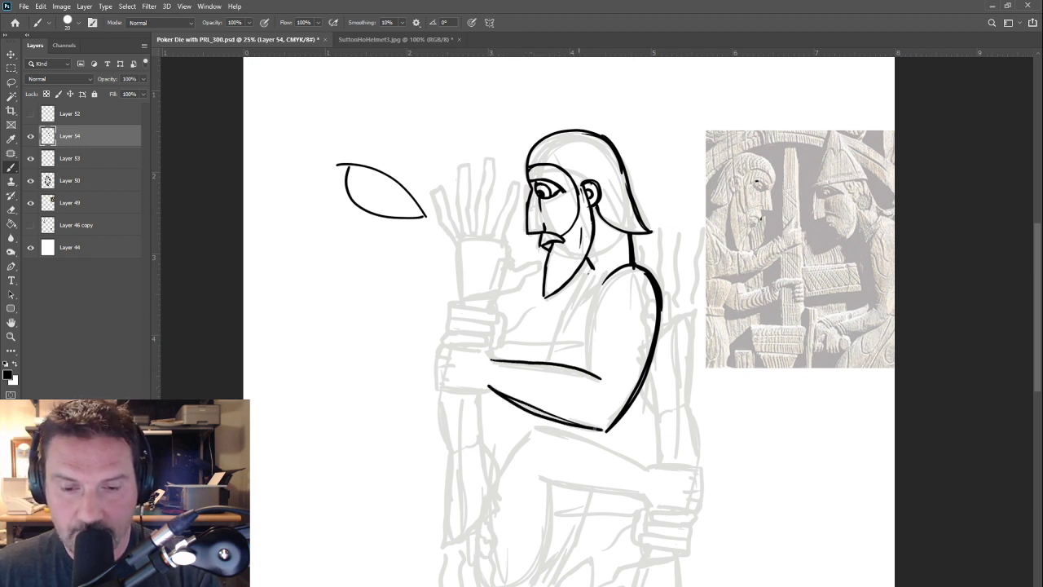
{"action": "mouse_move", "coordinate": [590, 376]}
{"action": "left_mouse_down"}
{"action": "mouse_move", "coordinate": [590, 325]}
{"action": "mouse_move", "coordinate": [607, 277]}
{"action": "mouse_move", "coordinate": [589, 359]}
{"action": "left_mouse_up"}
{"action": "left_click_drag", "start_coordinate": [592, 269], "coordinate": [575, 285]}
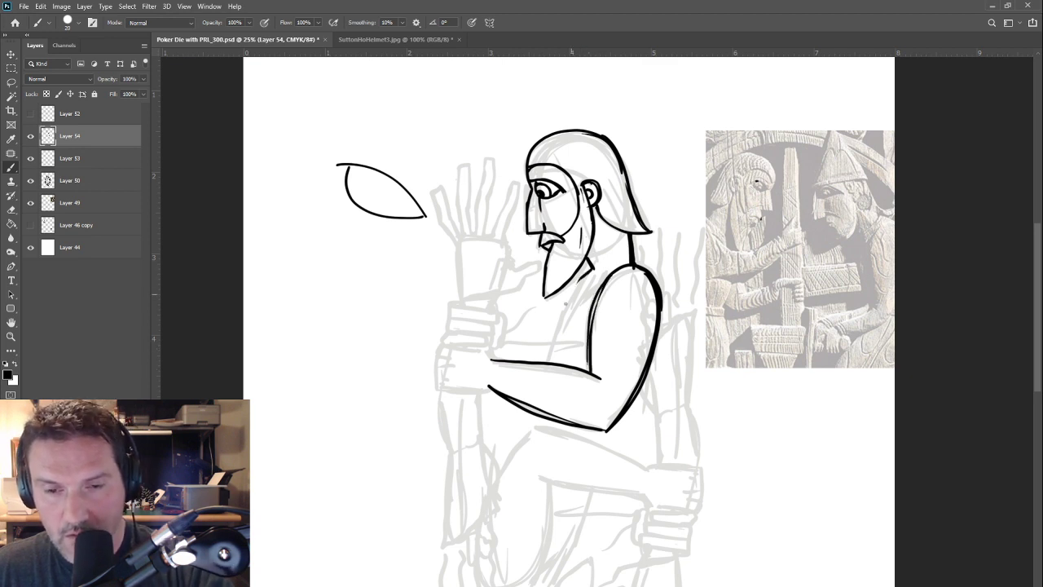
Step: Ink the two parallel edges of the garment trim running from the collar down the chest to the forearm
{"action": "left_click_drag", "start_coordinate": [411, 429], "coordinate": [357, 326]}
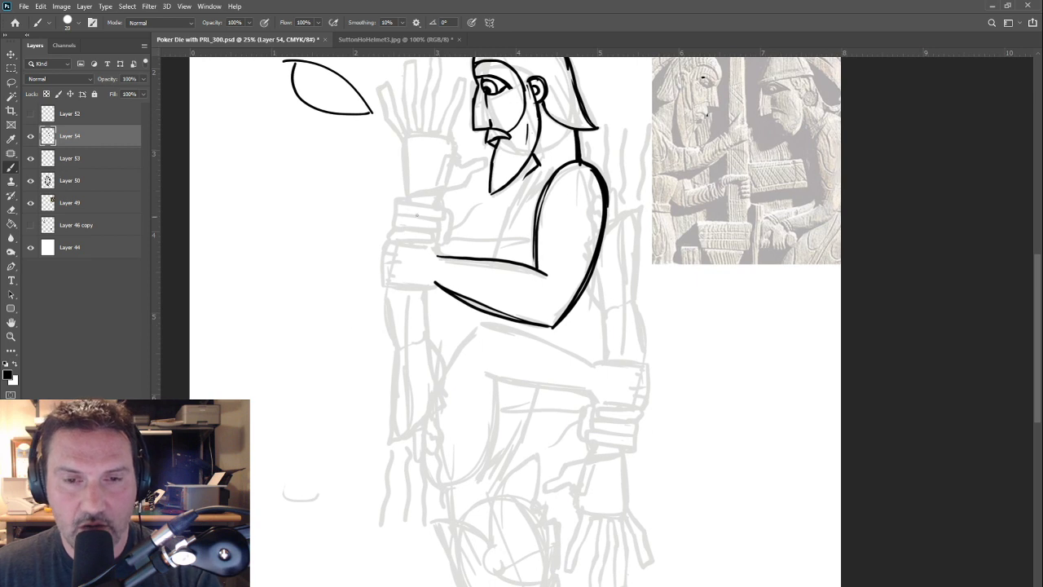
{"action": "mouse_move", "coordinate": [527, 172]}
{"action": "left_mouse_down"}
{"action": "mouse_move", "coordinate": [483, 226]}
{"action": "mouse_move", "coordinate": [476, 256]}
{"action": "left_mouse_up"}
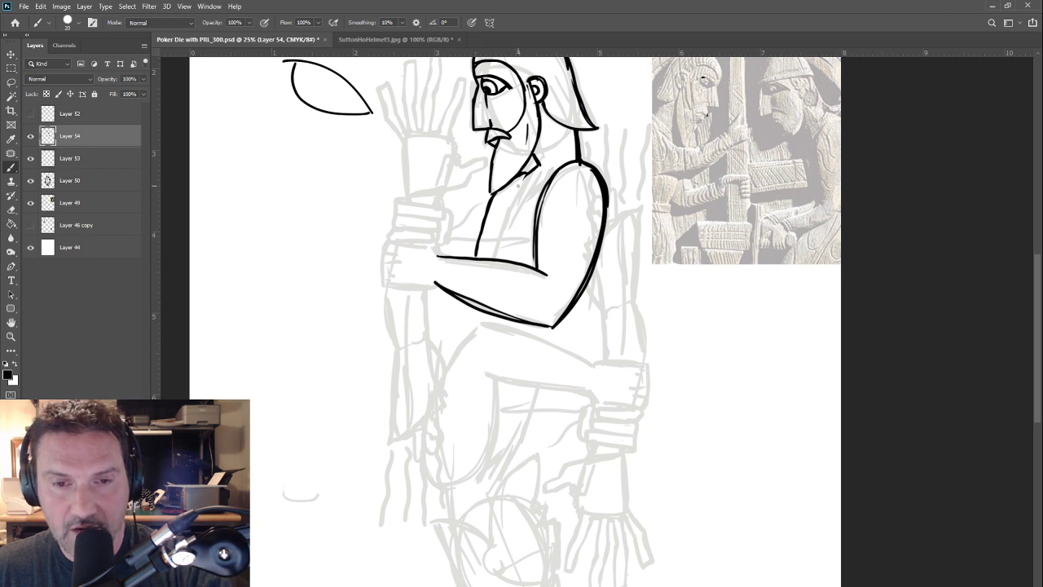
{"action": "mouse_move", "coordinate": [513, 185]}
{"action": "left_mouse_down"}
{"action": "mouse_move", "coordinate": [493, 233]}
{"action": "mouse_move", "coordinate": [489, 257]}
{"action": "left_mouse_up"}
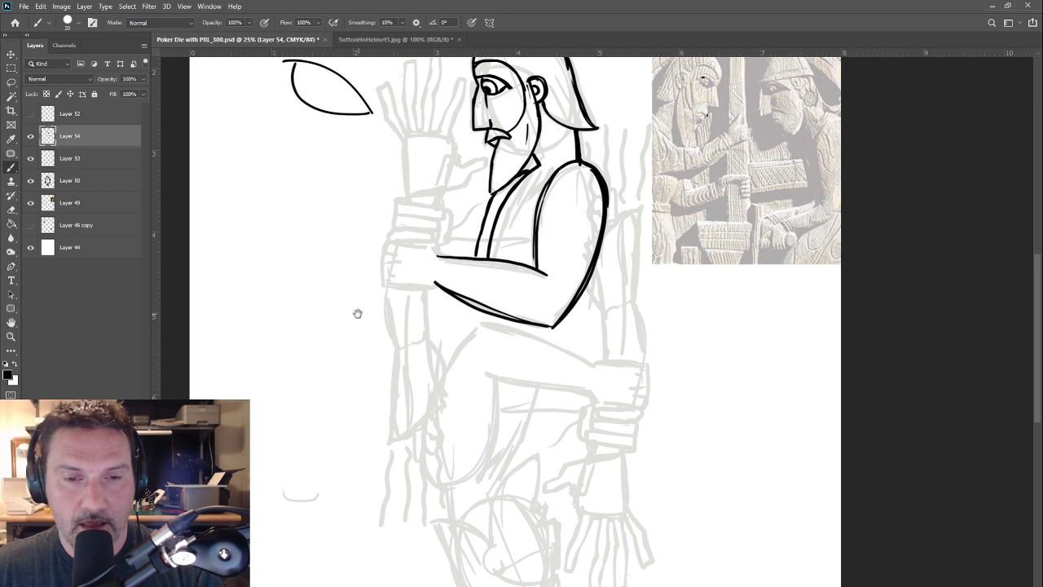
Step: Ink the king's fist with its knuckles, the stacked finger-like bands above it and the curved shape beside them
{"action": "mouse_move", "coordinate": [356, 310]}
{"action": "left_mouse_down"}
{"action": "mouse_move", "coordinate": [408, 301]}
{"action": "mouse_move", "coordinate": [363, 313]}
{"action": "left_mouse_up"}
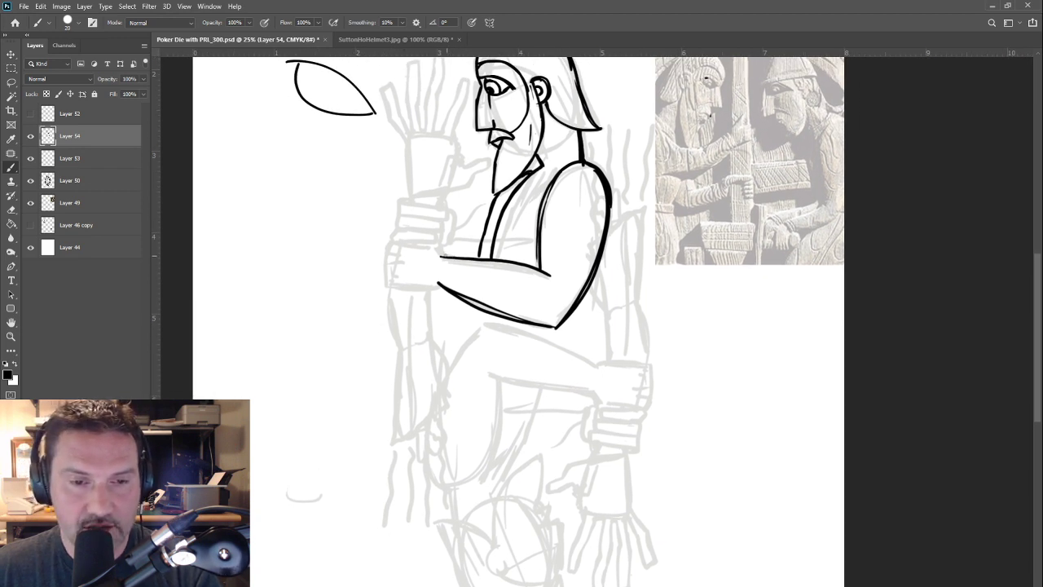
{"action": "mouse_move", "coordinate": [447, 255]}
{"action": "left_mouse_down"}
{"action": "mouse_move", "coordinate": [392, 242]}
{"action": "mouse_move", "coordinate": [384, 259]}
{"action": "mouse_move", "coordinate": [390, 290]}
{"action": "mouse_move", "coordinate": [440, 285]}
{"action": "left_mouse_up"}
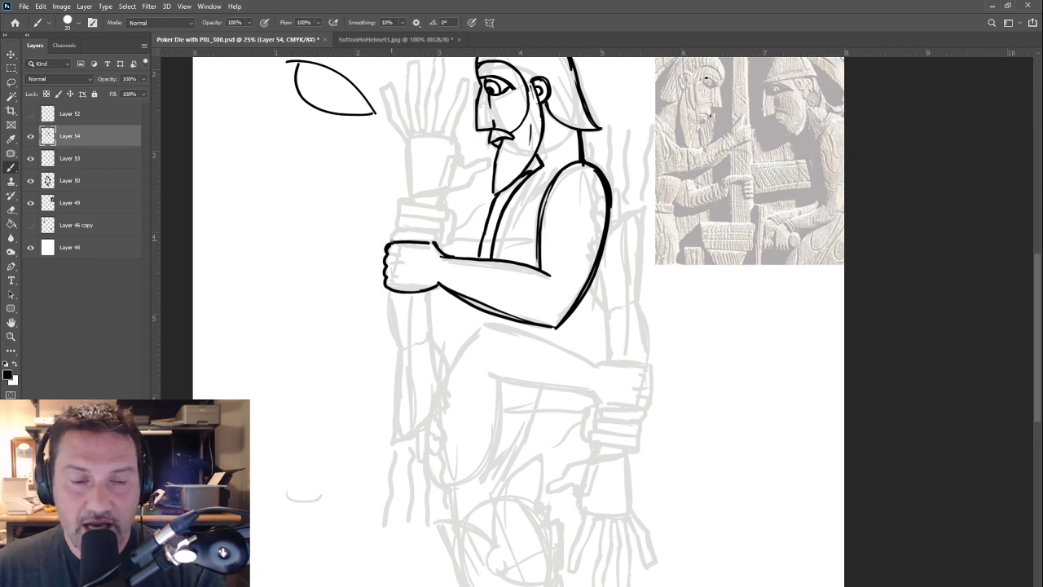
{"action": "mouse_move", "coordinate": [394, 245]}
{"action": "left_mouse_down"}
{"action": "mouse_move", "coordinate": [394, 229]}
{"action": "mouse_move", "coordinate": [437, 241]}
{"action": "left_mouse_up"}
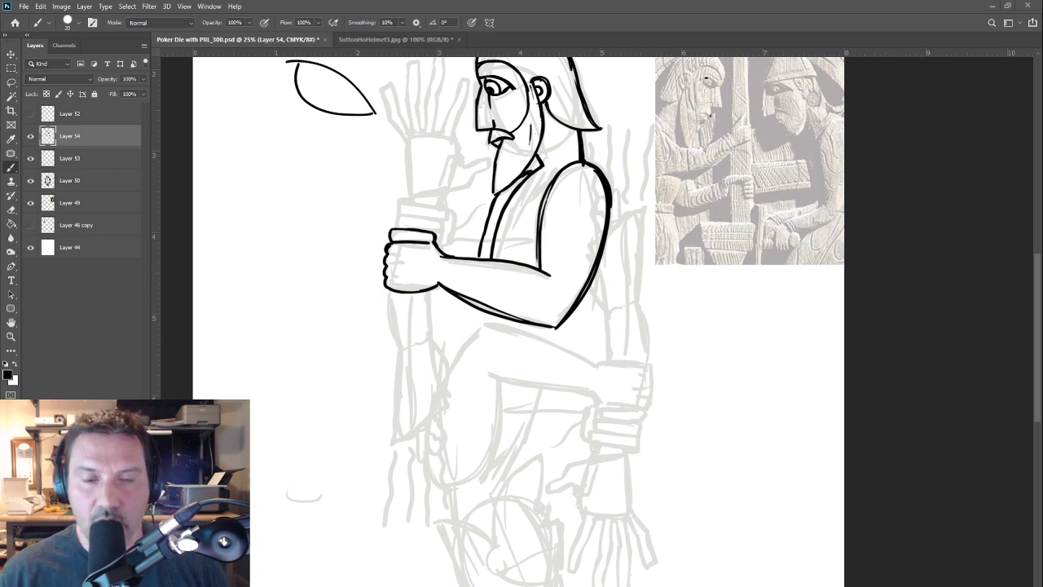
{"action": "mouse_move", "coordinate": [395, 229]}
{"action": "left_mouse_down"}
{"action": "mouse_move", "coordinate": [432, 220]}
{"action": "mouse_move", "coordinate": [440, 233]}
{"action": "left_mouse_up"}
{"action": "mouse_move", "coordinate": [395, 204]}
{"action": "left_mouse_down"}
{"action": "mouse_move", "coordinate": [395, 216]}
{"action": "mouse_move", "coordinate": [435, 205]}
{"action": "mouse_move", "coordinate": [444, 220]}
{"action": "left_mouse_up"}
{"action": "mouse_move", "coordinate": [396, 208]}
{"action": "left_mouse_down"}
{"action": "mouse_move", "coordinate": [405, 194]}
{"action": "mouse_move", "coordinate": [444, 195]}
{"action": "mouse_move", "coordinate": [445, 249]}
{"action": "left_mouse_up"}
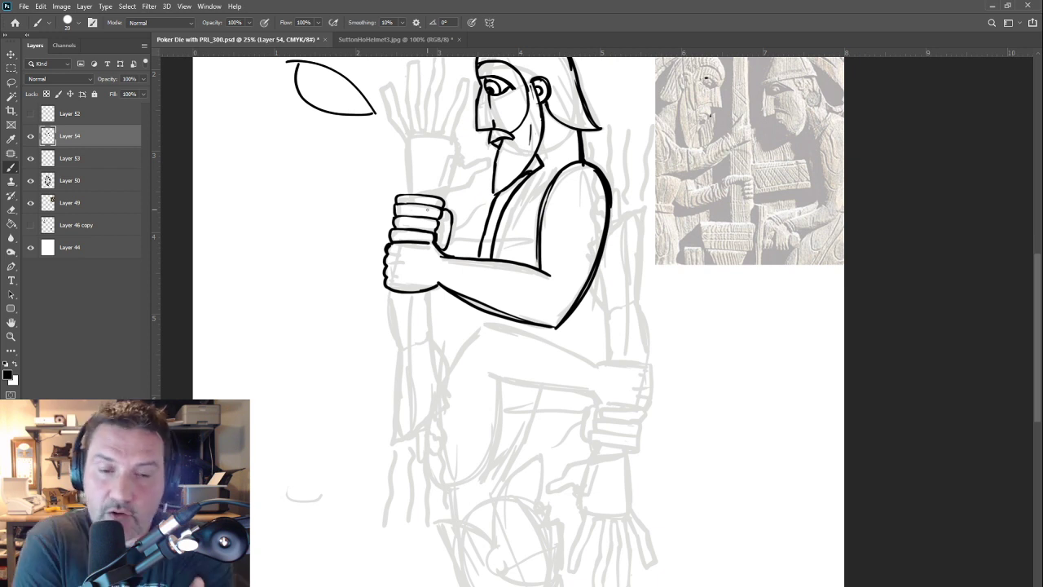
Step: Erase the enlarged eye study beside the king and return to the Brush tool
{"action": "left_click_drag", "start_coordinate": [379, 295], "coordinate": [436, 395]}
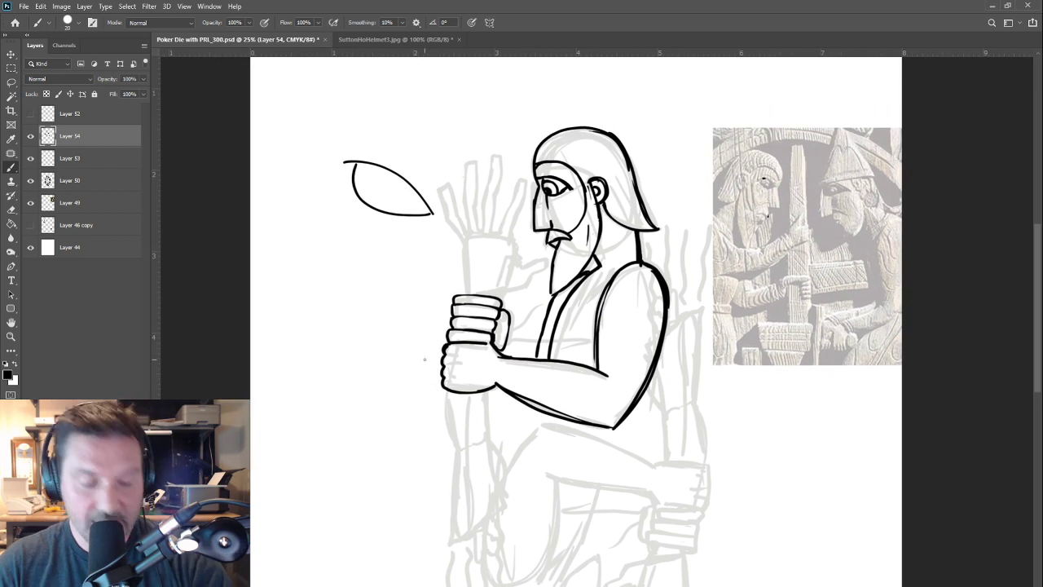
{"action": "key", "text": "e"}
{"action": "mouse_move", "coordinate": [341, 160]}
{"action": "left_mouse_down"}
{"action": "mouse_move", "coordinate": [405, 177]}
{"action": "mouse_move", "coordinate": [436, 220]}
{"action": "left_mouse_up"}
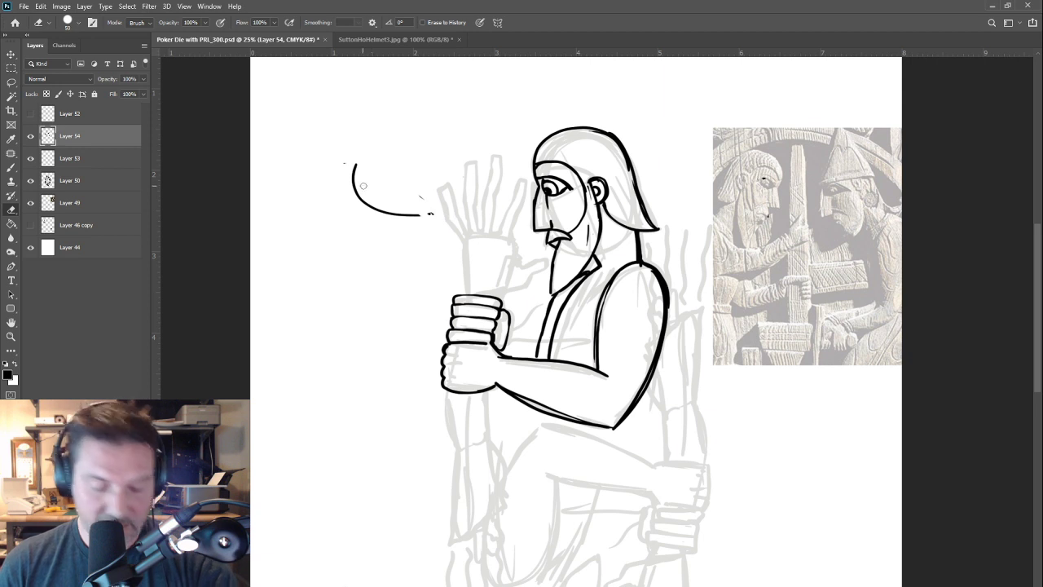
{"action": "mouse_move", "coordinate": [355, 166]}
{"action": "left_mouse_down"}
{"action": "mouse_move", "coordinate": [372, 215]}
{"action": "mouse_move", "coordinate": [407, 218]}
{"action": "mouse_move", "coordinate": [342, 159]}
{"action": "mouse_move", "coordinate": [430, 213]}
{"action": "left_mouse_up"}
{"action": "left_click", "coordinate": [343, 160]}
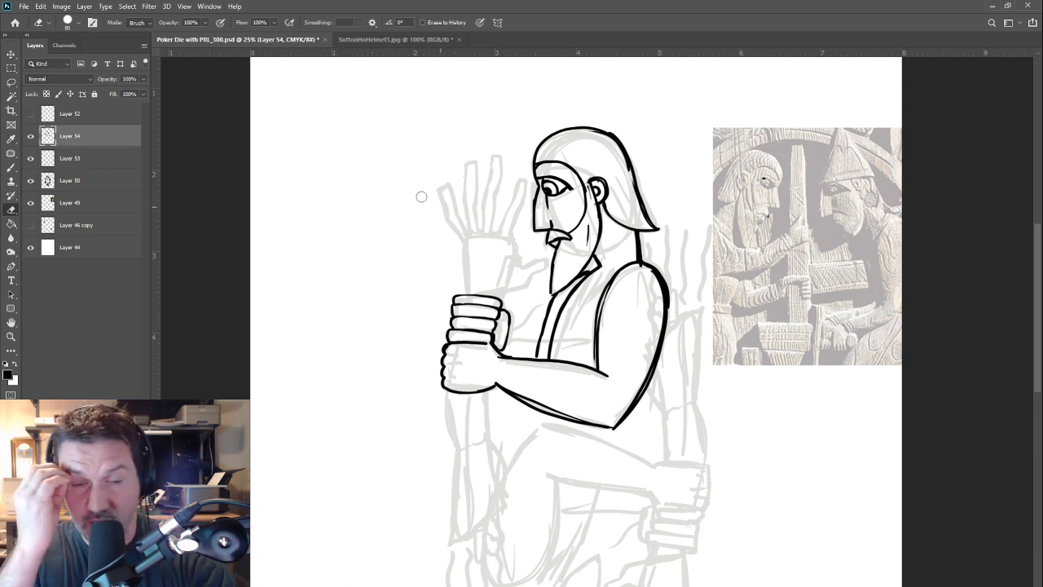
{"action": "key", "text": "b"}
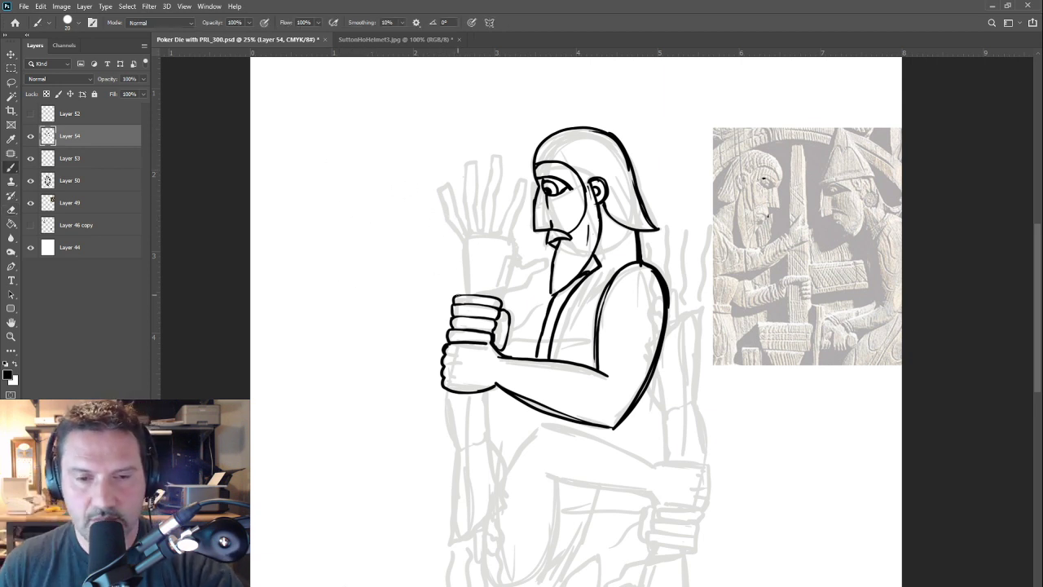
Step: Show the card frame layer and ink the open hand above the bands, including its wrist edges, four fingers and thumb
{"action": "left_click", "coordinate": [30, 225]}
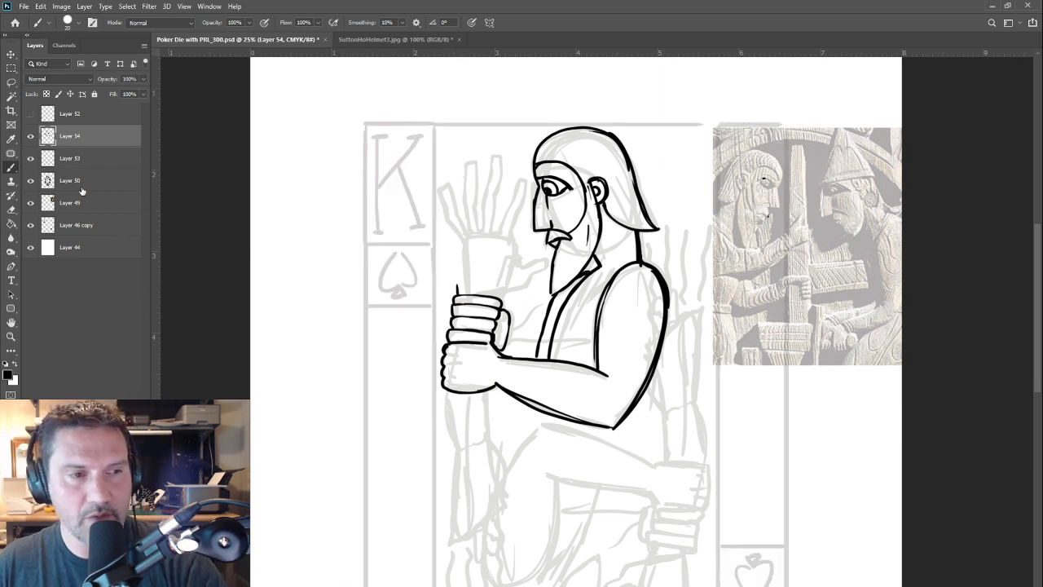
{"action": "mouse_move", "coordinate": [461, 293]}
{"action": "left_mouse_down"}
{"action": "mouse_move", "coordinate": [464, 247]}
{"action": "mouse_move", "coordinate": [463, 264]}
{"action": "mouse_move", "coordinate": [440, 188]}
{"action": "mouse_move", "coordinate": [469, 238]}
{"action": "mouse_move", "coordinate": [465, 165]}
{"action": "mouse_move", "coordinate": [477, 234]}
{"action": "mouse_move", "coordinate": [487, 154]}
{"action": "mouse_move", "coordinate": [491, 233]}
{"action": "mouse_move", "coordinate": [502, 233]}
{"action": "mouse_move", "coordinate": [525, 179]}
{"action": "mouse_move", "coordinate": [509, 235]}
{"action": "mouse_move", "coordinate": [523, 265]}
{"action": "left_mouse_up"}
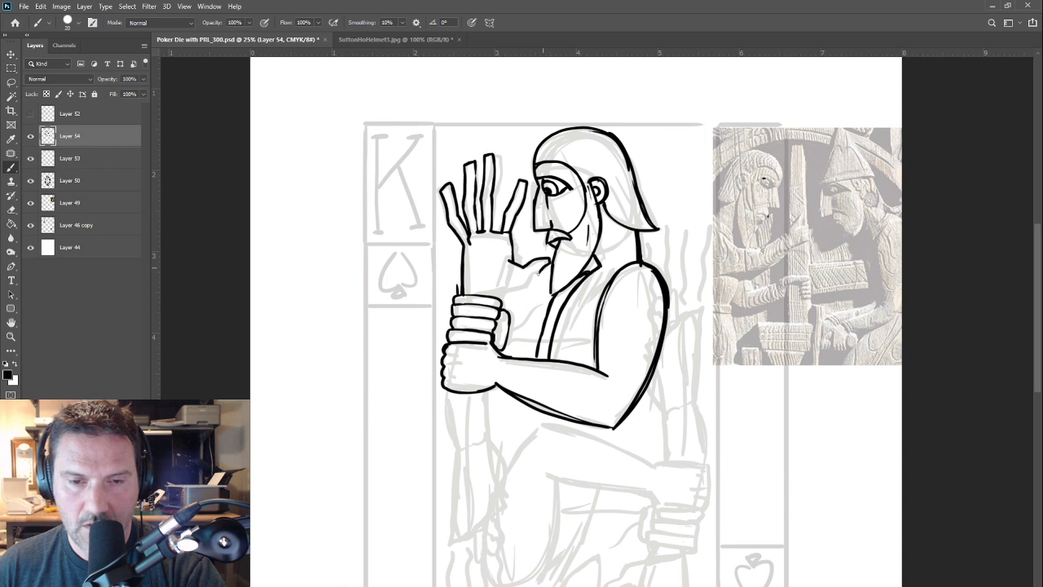
{"action": "left_click_drag", "start_coordinate": [533, 275], "coordinate": [504, 292]}
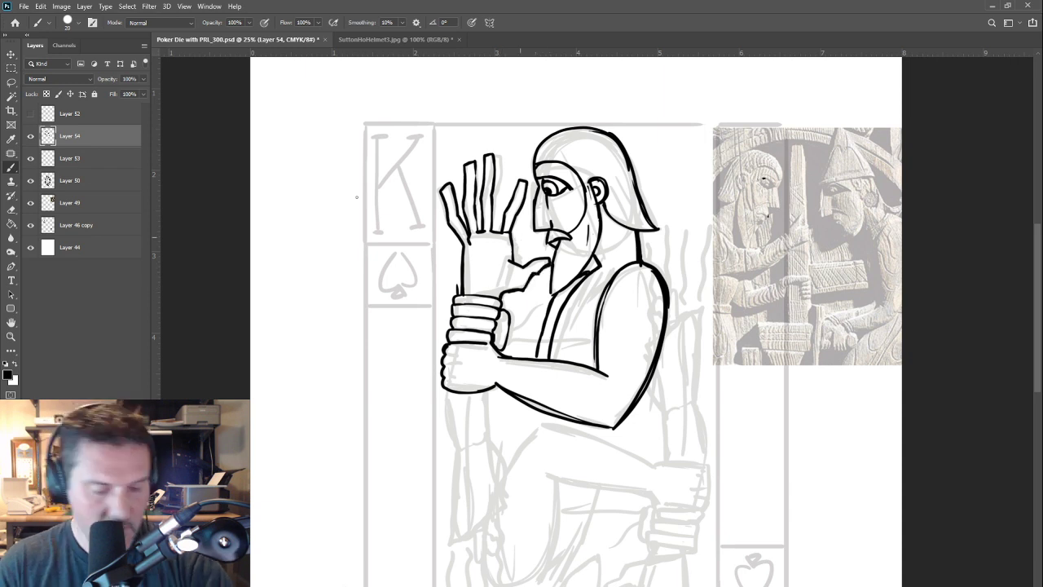
Step: Erase the open hand's thumb, redraw it reaching toward the beard, and clean up the line where it meets the palm
{"action": "key", "text": "e"}
{"action": "left_click_drag", "start_coordinate": [543, 257], "coordinate": [522, 298]}
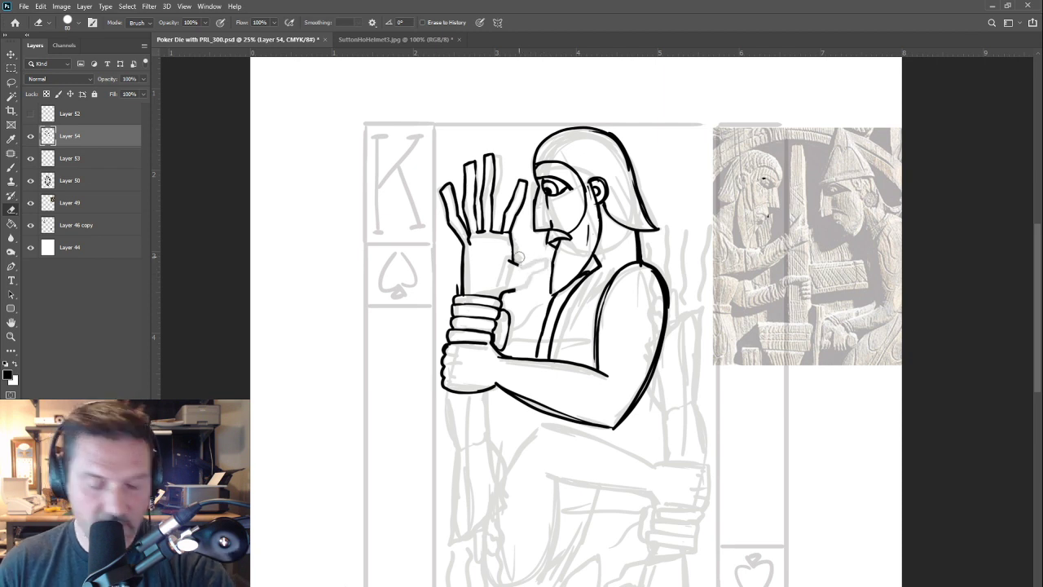
{"action": "key", "text": "b"}
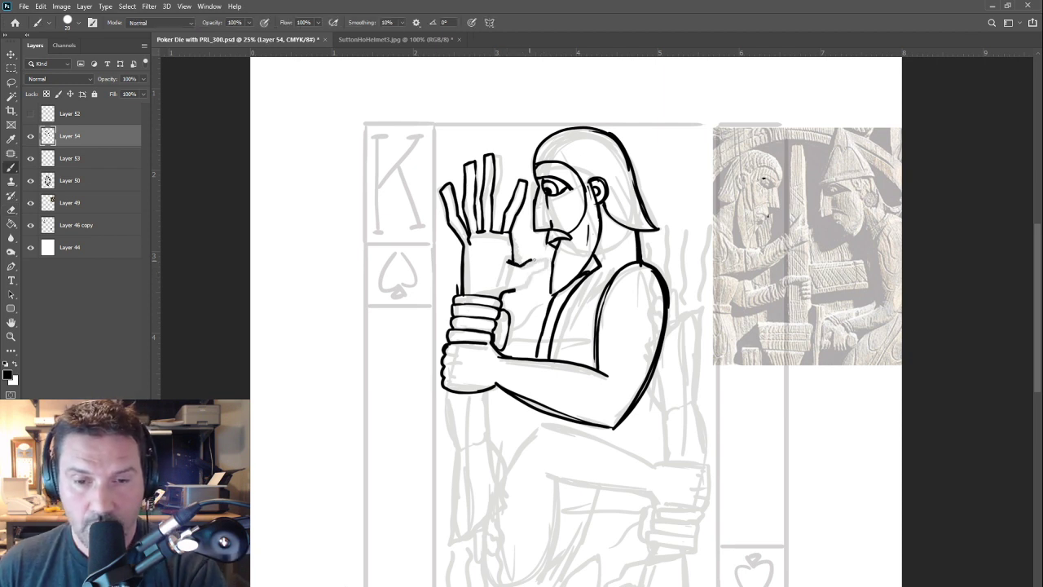
{"action": "mouse_move", "coordinate": [530, 260]}
{"action": "left_mouse_down"}
{"action": "mouse_move", "coordinate": [546, 256]}
{"action": "mouse_move", "coordinate": [511, 292]}
{"action": "left_mouse_up"}
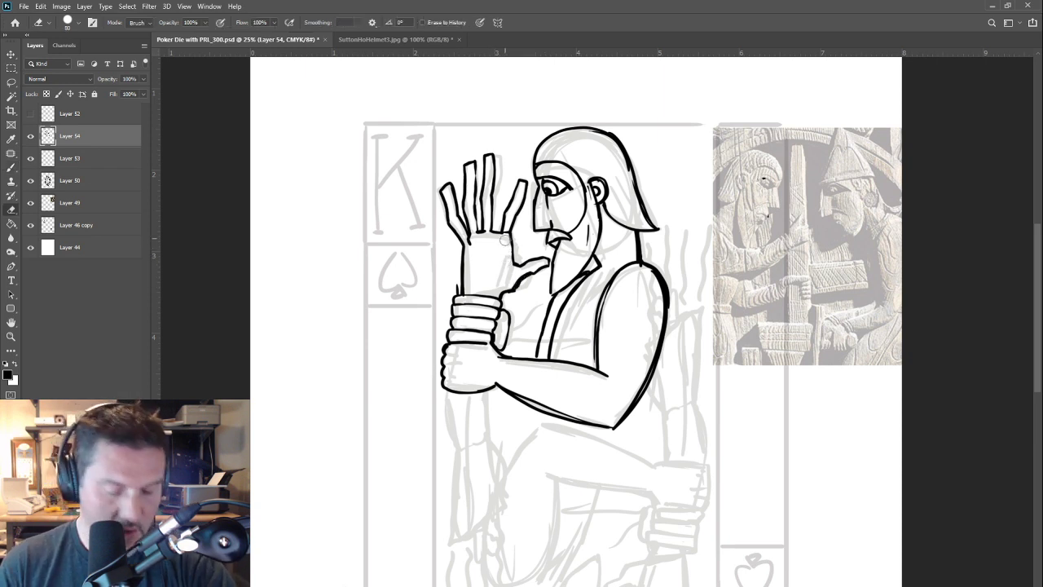
{"action": "left_click_drag", "start_coordinate": [516, 249], "coordinate": [512, 269]}
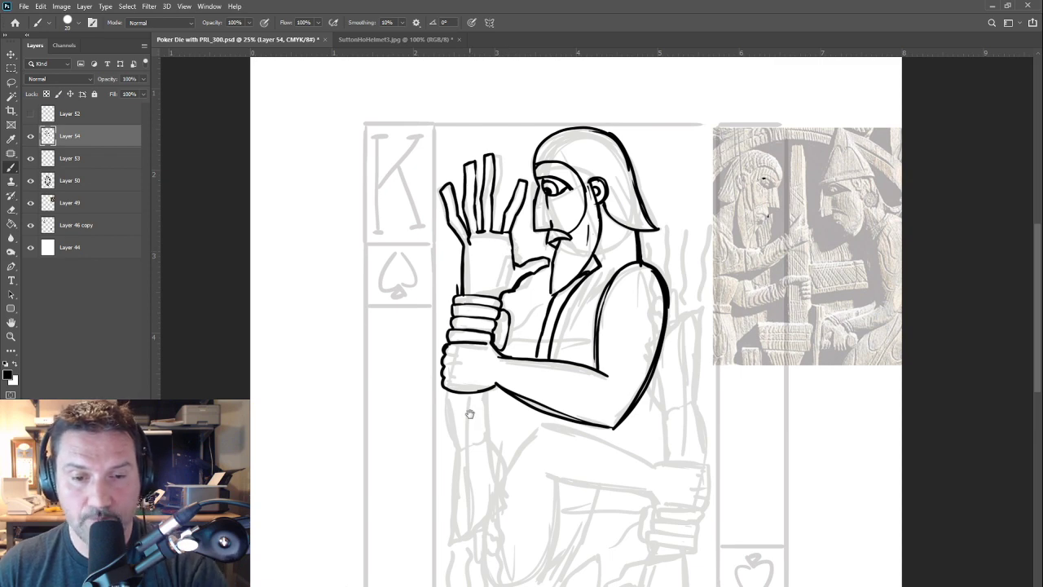
Step: Ink tendon lines and short knuckle marks on the back of the open hand
{"action": "left_click_drag", "start_coordinate": [470, 424], "coordinate": [475, 345]}
{"action": "left_click_drag", "start_coordinate": [477, 183], "coordinate": [479, 212]}
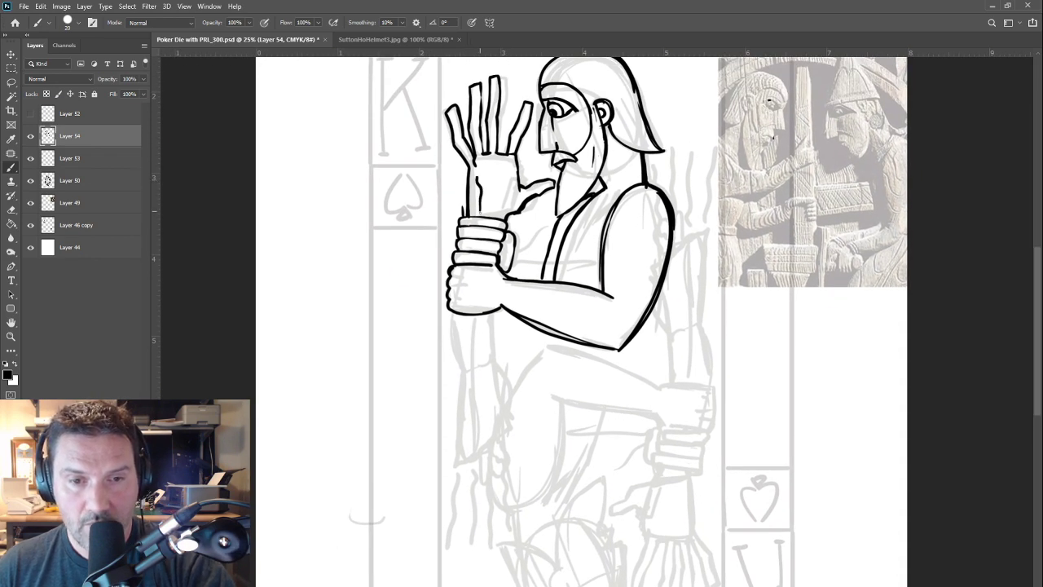
{"action": "left_click_drag", "start_coordinate": [497, 174], "coordinate": [496, 215]}
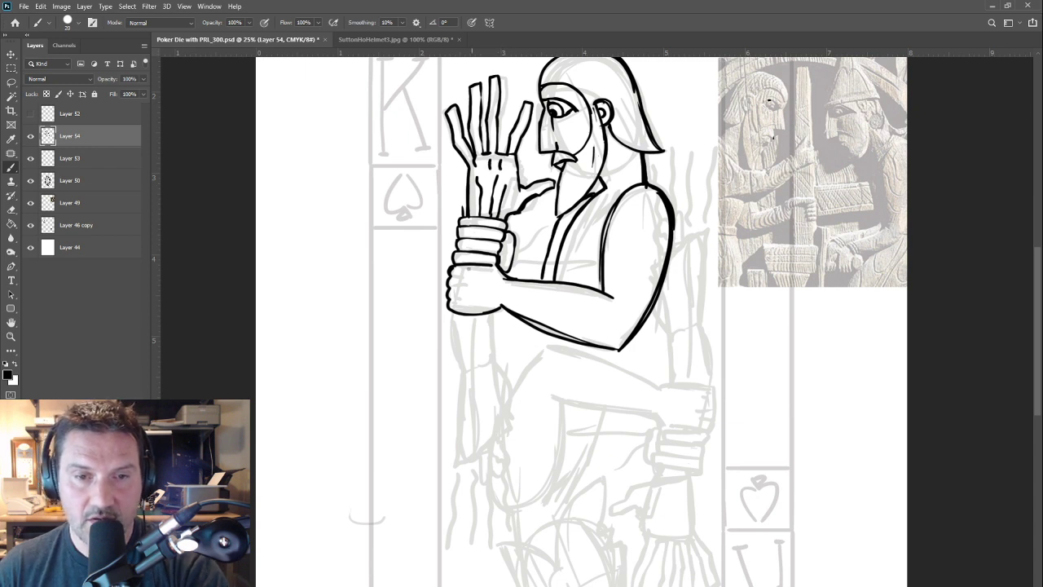
{"action": "scroll", "coordinate": [389, 366], "scroll_direction": "down", "scroll_amount": 3}
{"action": "left_click_drag", "start_coordinate": [429, 184], "coordinate": [447, 304]}
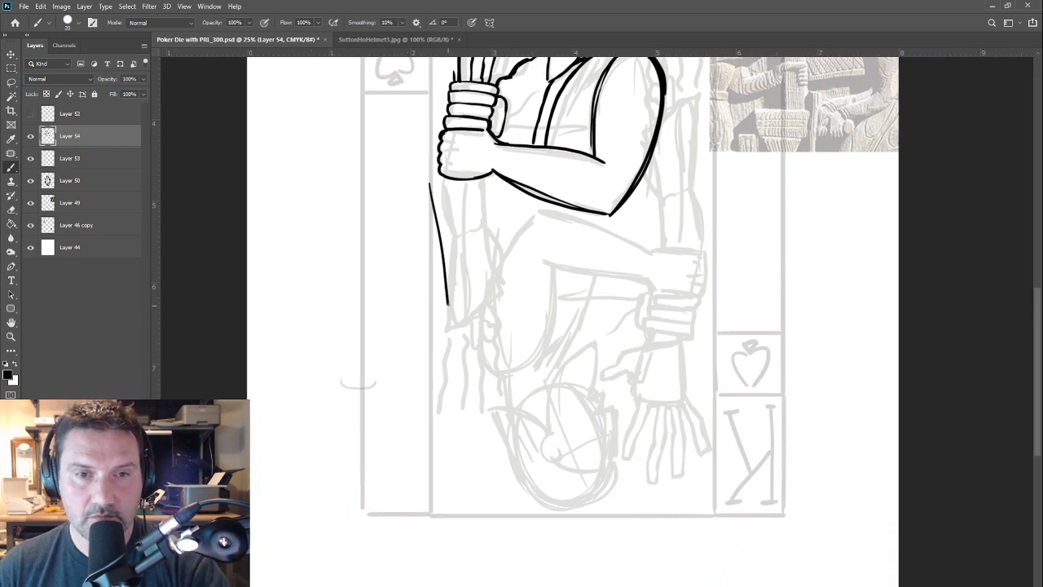
{"action": "key", "text": "ctrl+z"}
Step: Ink the severed forearm below the king's fist, with its ragged end and protruding bone, and the wavy drip lines beneath it
{"action": "scroll", "coordinate": [412, 252], "scroll_direction": "up", "scroll_amount": 3}
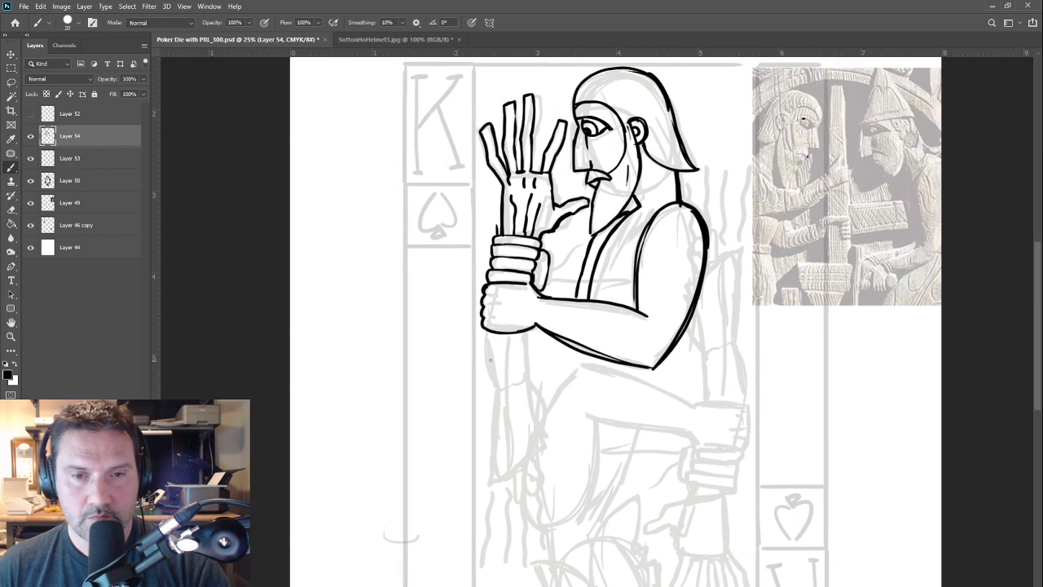
{"action": "left_click_drag", "start_coordinate": [530, 347], "coordinate": [526, 378]}
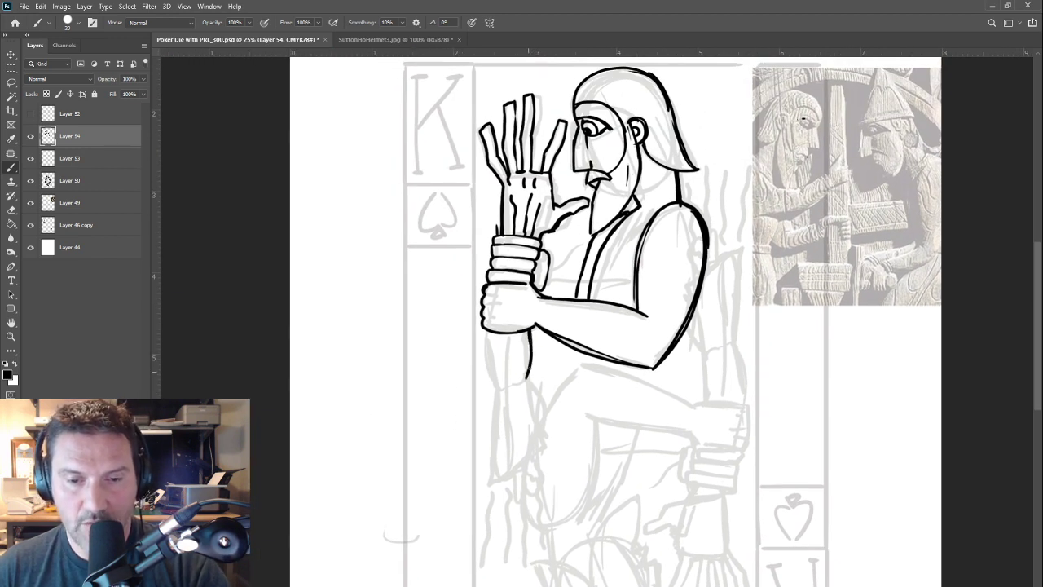
{"action": "mouse_move", "coordinate": [484, 332]}
{"action": "left_mouse_down"}
{"action": "mouse_move", "coordinate": [489, 385]}
{"action": "mouse_move", "coordinate": [484, 336]}
{"action": "left_mouse_up"}
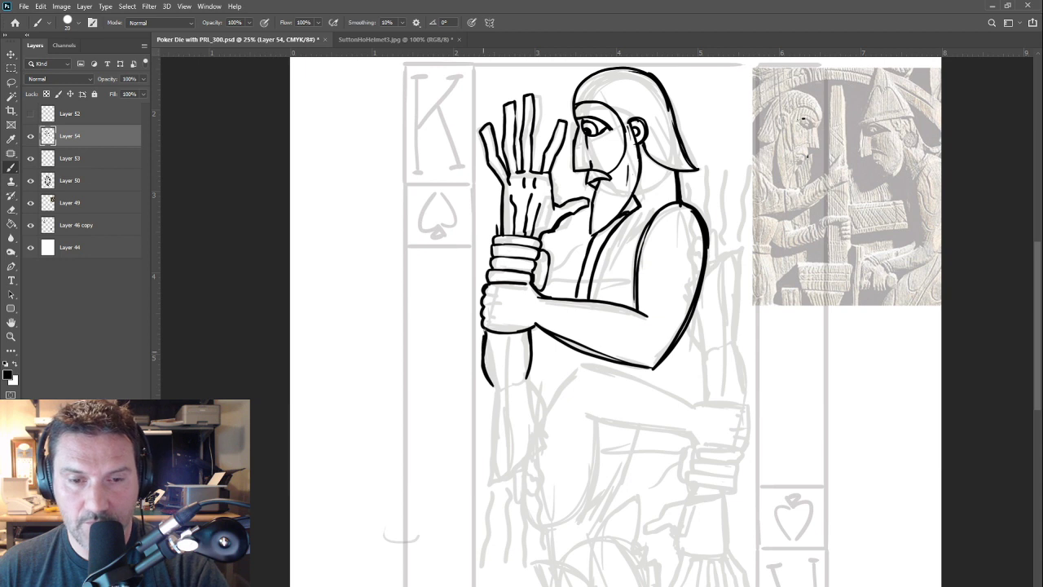
{"action": "left_click_drag", "start_coordinate": [463, 426], "coordinate": [453, 294]}
{"action": "mouse_move", "coordinate": [515, 242]}
{"action": "left_mouse_down"}
{"action": "mouse_move", "coordinate": [523, 259]}
{"action": "mouse_move", "coordinate": [491, 294]}
{"action": "mouse_move", "coordinate": [487, 345]}
{"action": "left_mouse_up"}
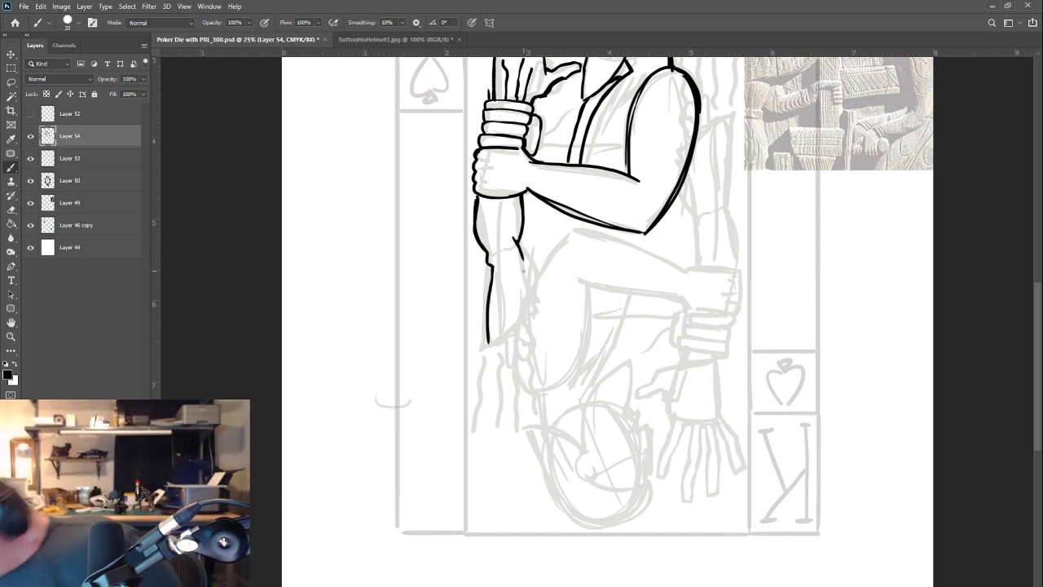
{"action": "mouse_move", "coordinate": [520, 256]}
{"action": "left_mouse_down"}
{"action": "mouse_move", "coordinate": [538, 314]}
{"action": "mouse_move", "coordinate": [492, 343]}
{"action": "mouse_move", "coordinate": [526, 344]}
{"action": "left_mouse_up"}
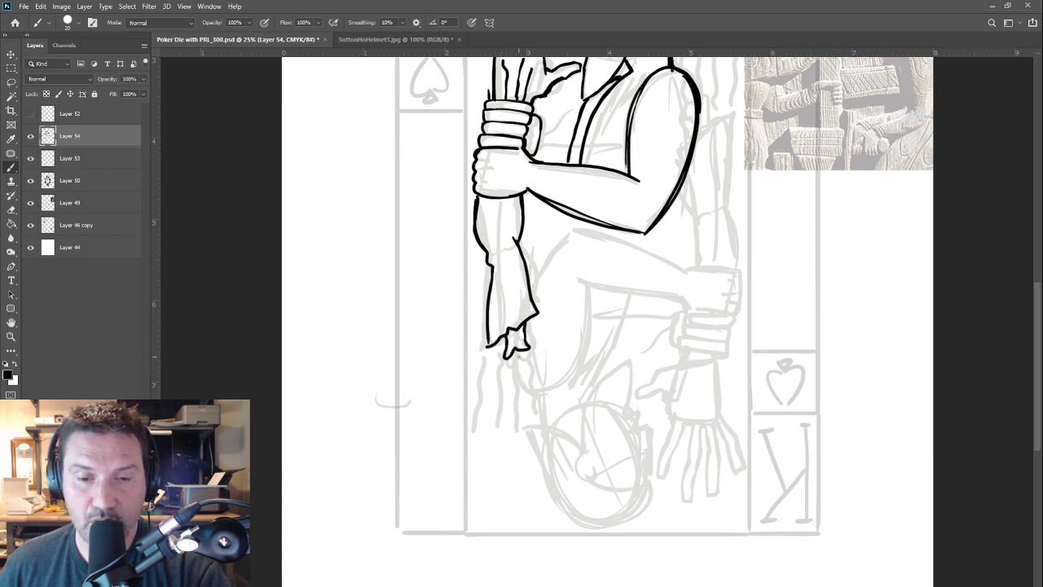
{"action": "mouse_move", "coordinate": [524, 354]}
{"action": "left_mouse_down"}
{"action": "mouse_move", "coordinate": [529, 426]}
{"action": "mouse_move", "coordinate": [509, 405]}
{"action": "mouse_move", "coordinate": [510, 426]}
{"action": "mouse_move", "coordinate": [488, 400]}
{"action": "left_mouse_up"}
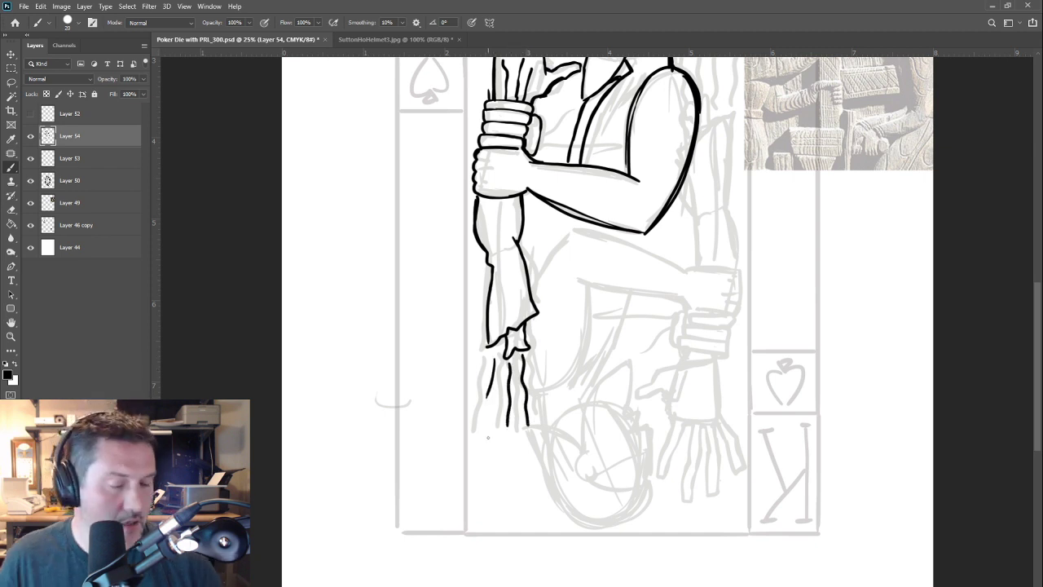
Step: Ink the short chest line between the bands and the garment trim, and a back line curving down behind the upper arm
{"action": "left_click_drag", "start_coordinate": [672, 204], "coordinate": [592, 293]}
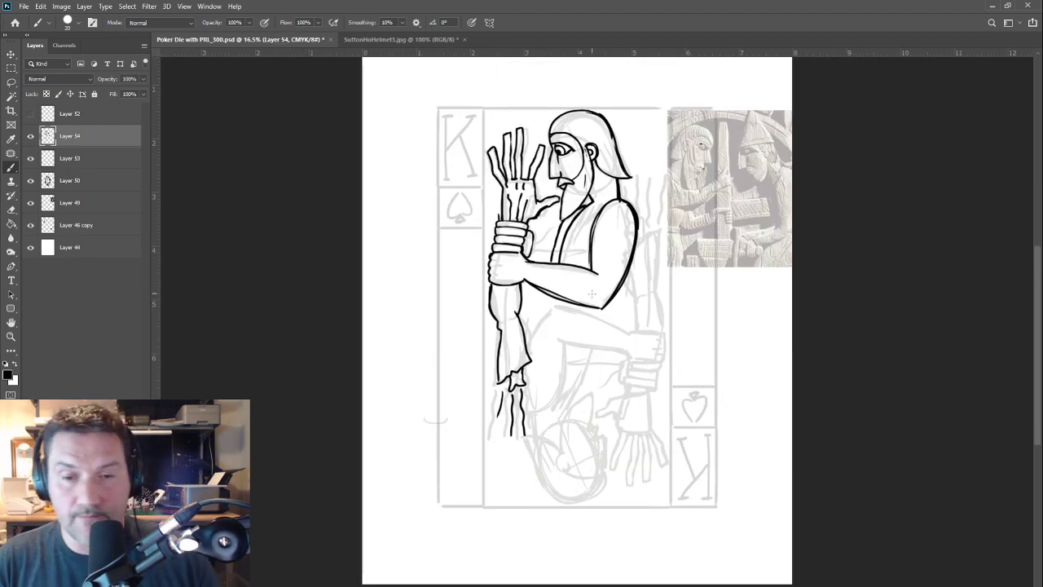
{"action": "scroll", "coordinate": [518, 257], "scroll_direction": "up", "scroll_amount": 3}
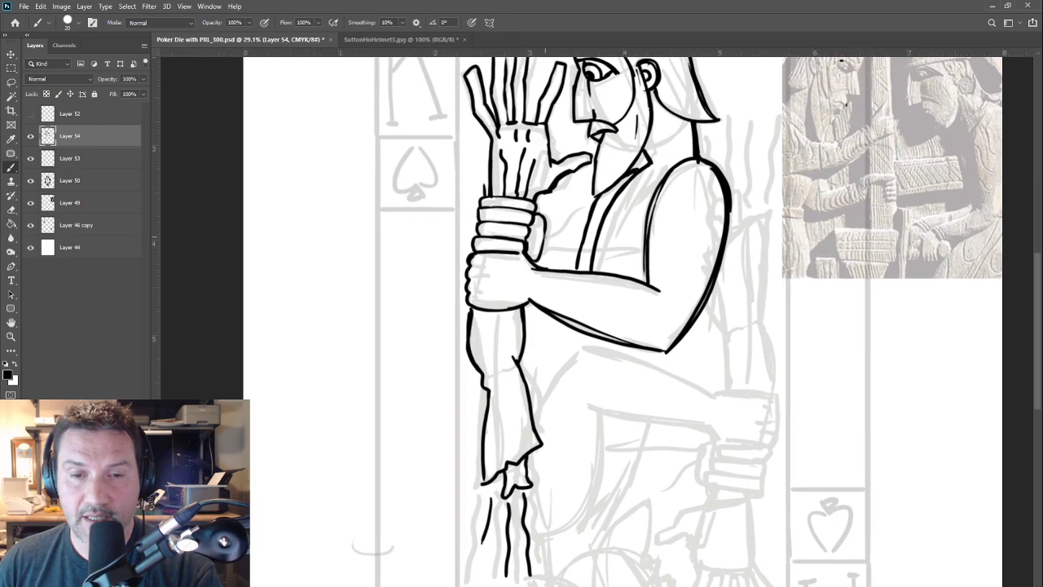
{"action": "left_click_drag", "start_coordinate": [544, 240], "coordinate": [582, 246]}
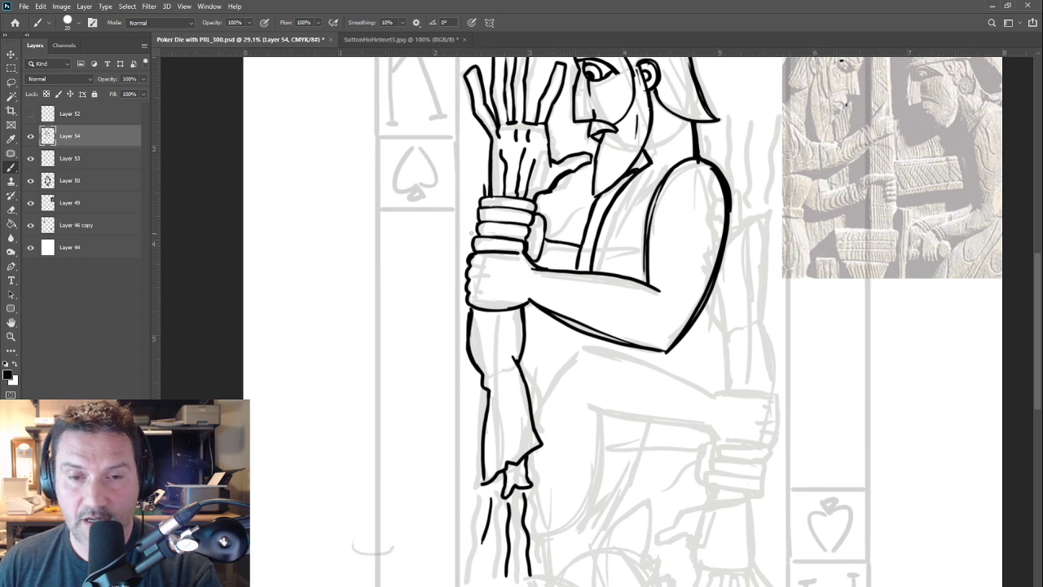
{"action": "left_click_drag", "start_coordinate": [478, 343], "coordinate": [421, 385]}
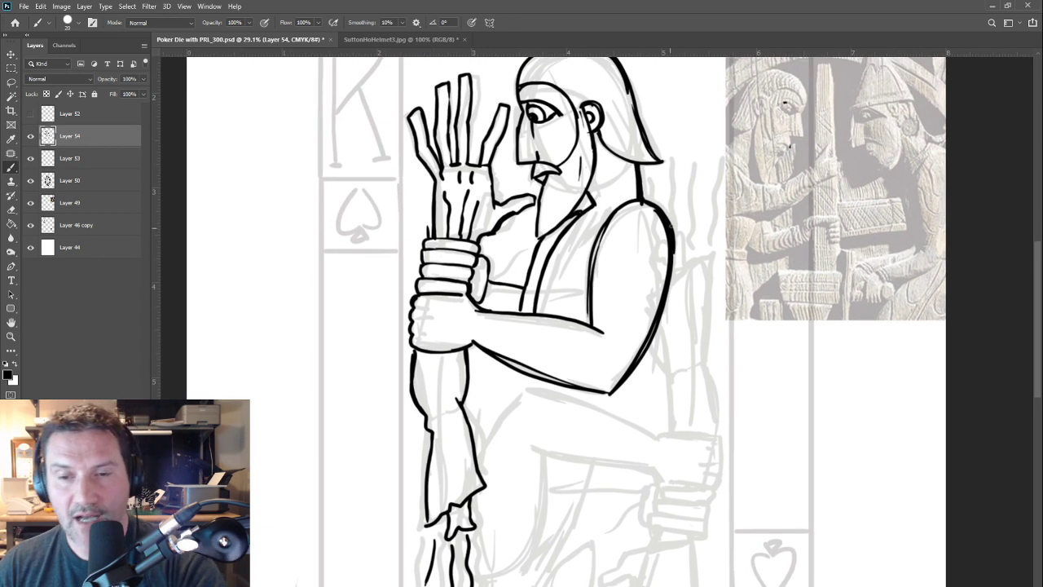
{"action": "left_click_drag", "start_coordinate": [674, 233], "coordinate": [670, 356]}
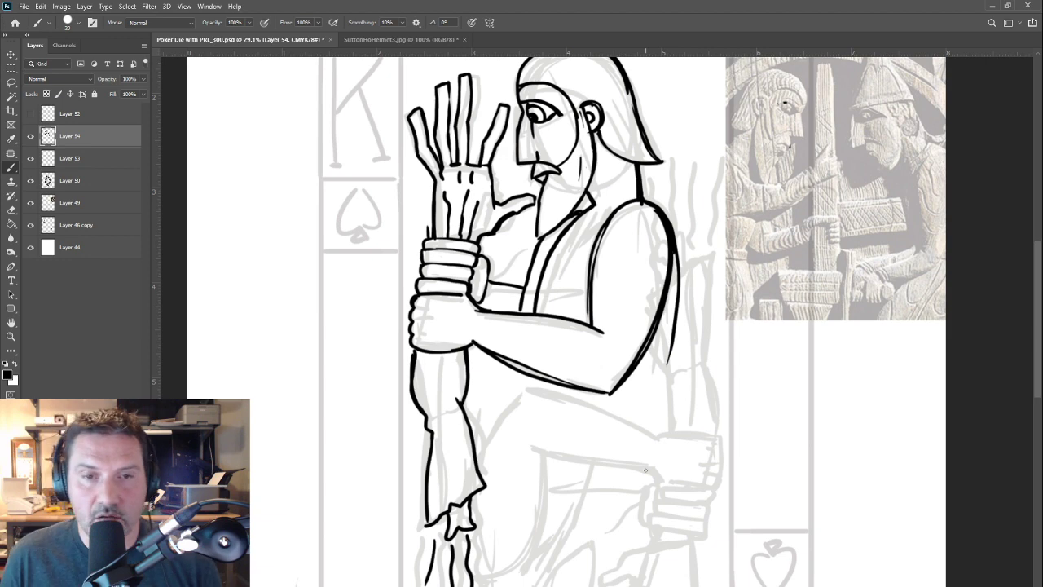
Step: Shift the faded sketch on Layer 50 slightly to the right and hide that layer
{"action": "left_click_drag", "start_coordinate": [662, 392], "coordinate": [636, 377]}
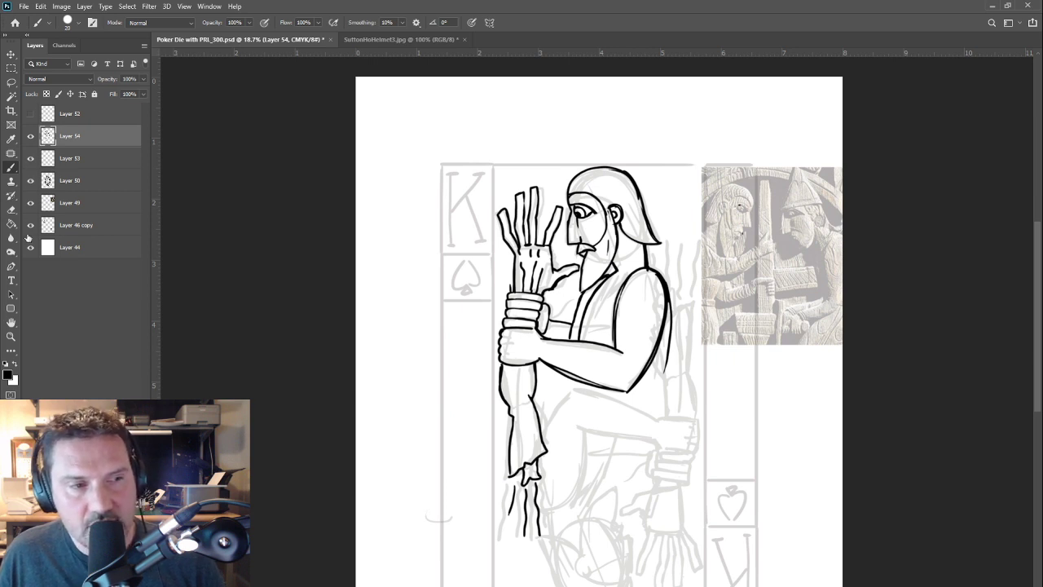
{"action": "key", "text": "v"}
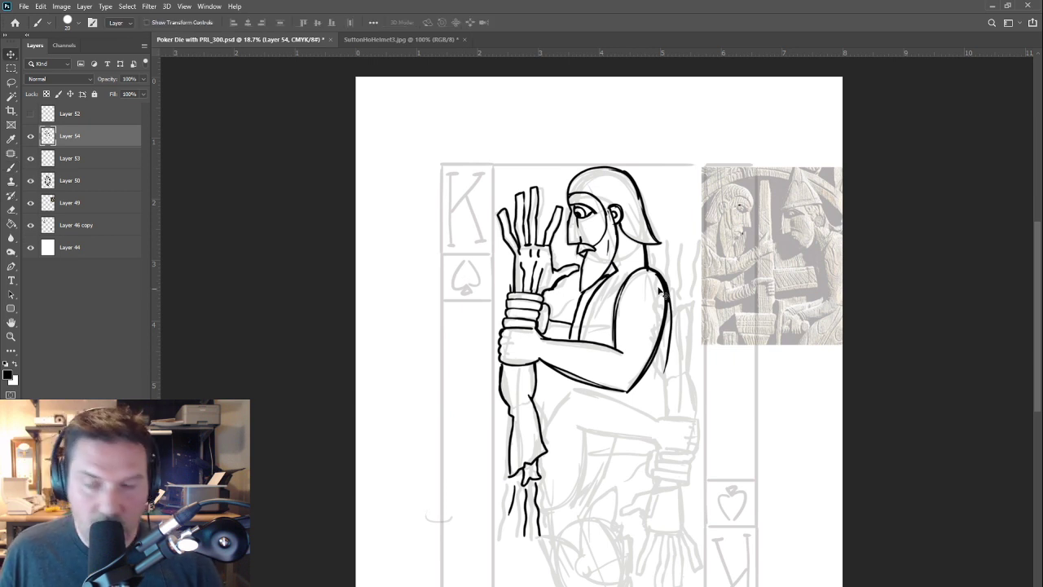
{"action": "left_click", "coordinate": [680, 263]}
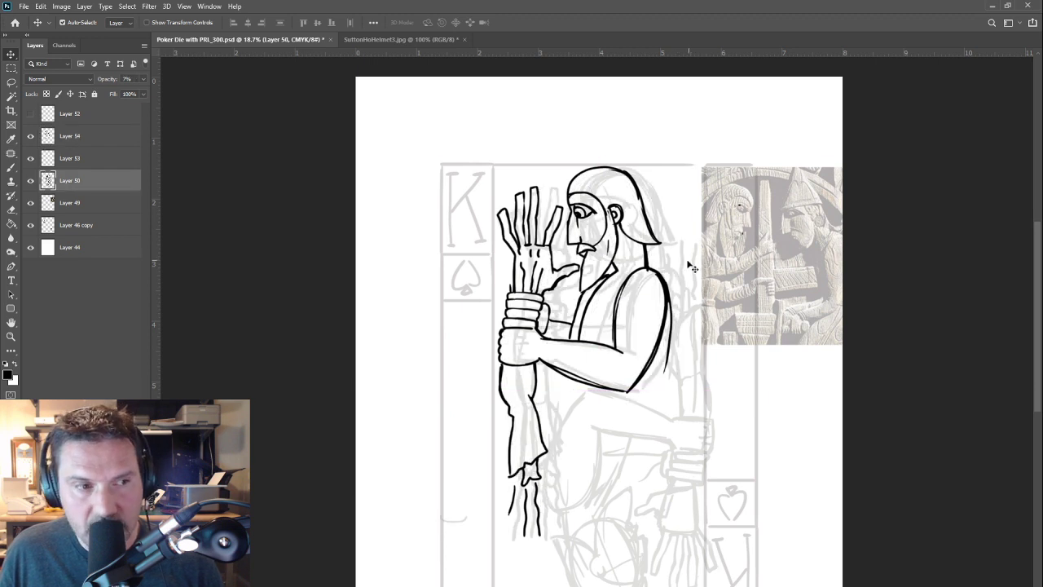
{"action": "left_click", "coordinate": [31, 180]}
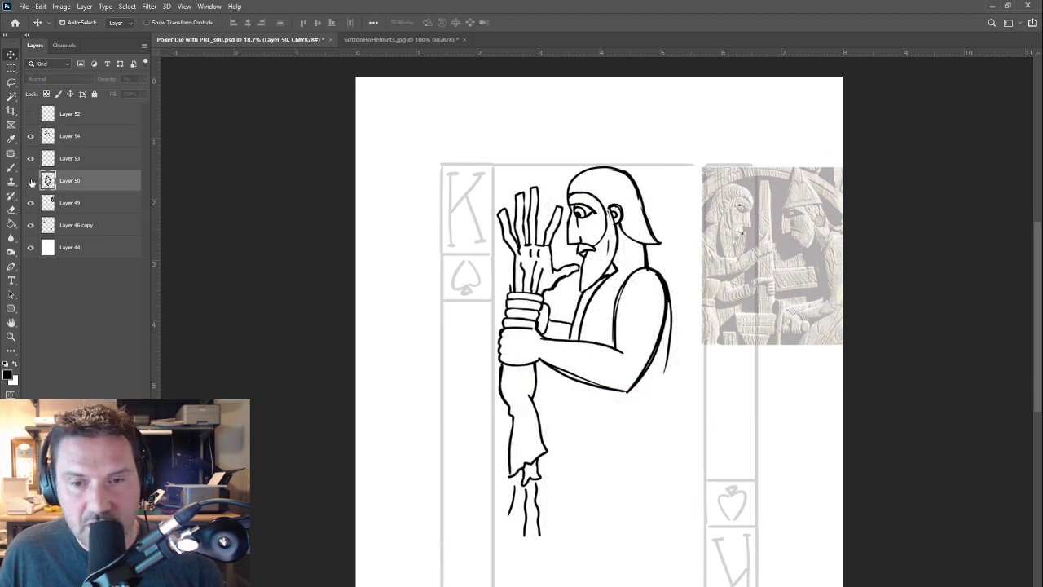
Step: Identify the inked king on Layer 54 by toggling its visibility, and duplicate that layer
{"action": "left_click", "coordinate": [88, 137]}
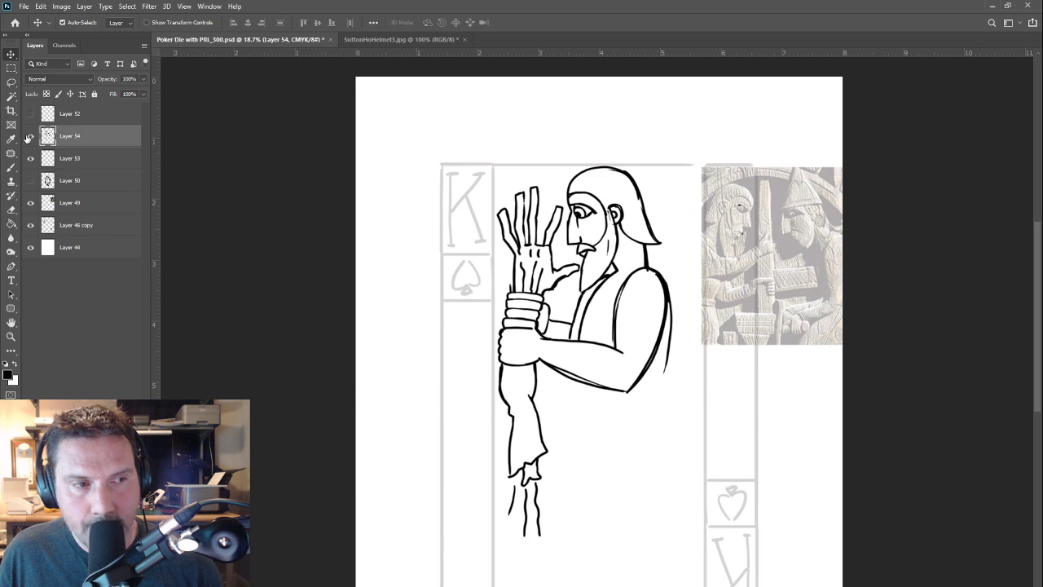
{"action": "left_click", "coordinate": [30, 136]}
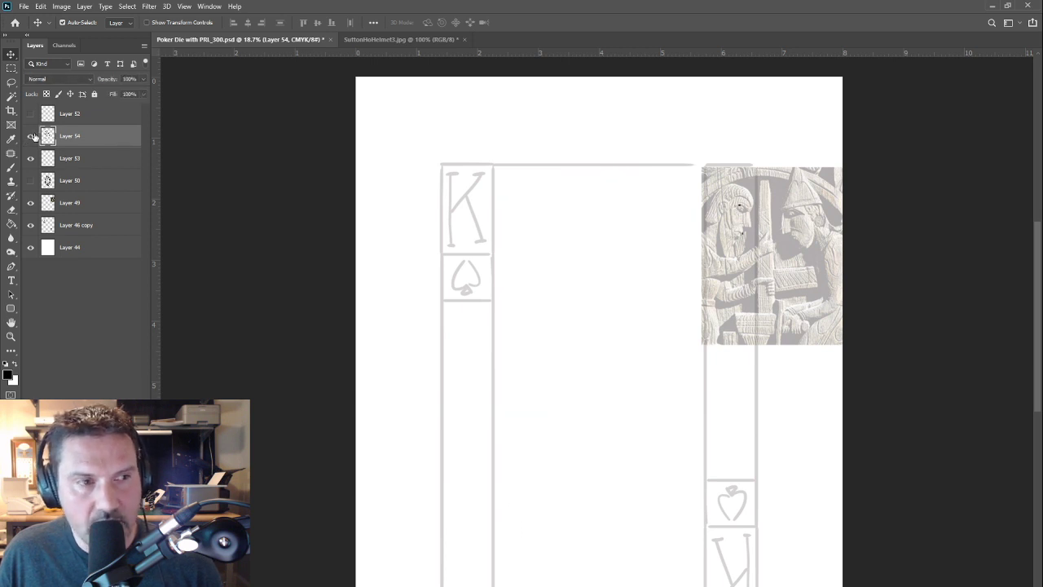
{"action": "left_click", "coordinate": [31, 136]}
{"action": "key", "text": "ctrl+j"}
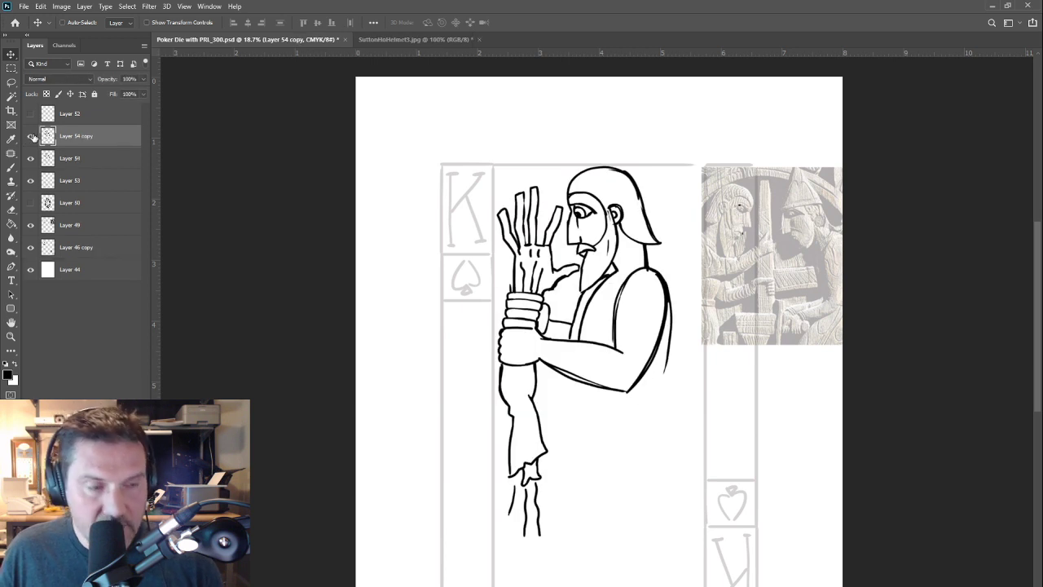
Step: Rotate the duplicated king by 180° together with the white page layer, about the page centre, to form the card's inverted half
{"action": "left_click", "coordinate": [87, 272], "text": "ctrl"}
{"action": "left_click_drag", "start_coordinate": [596, 384], "coordinate": [561, 345]}
{"action": "left_click_drag", "start_coordinate": [559, 343], "coordinate": [533, 307]}
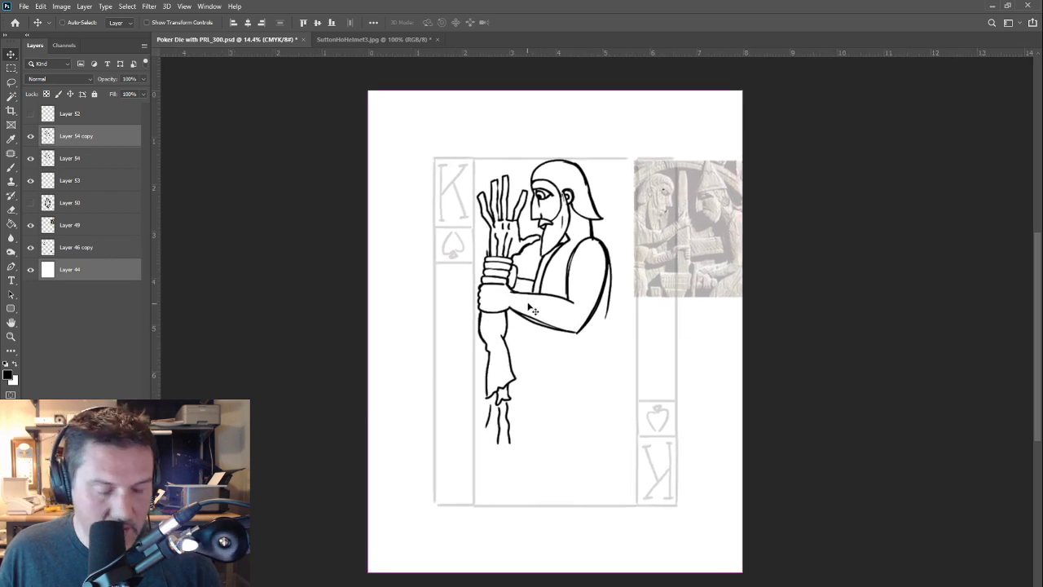
{"action": "key", "text": "ctrl+t"}
{"action": "left_click_drag", "start_coordinate": [750, 158], "coordinate": [295, 478]}
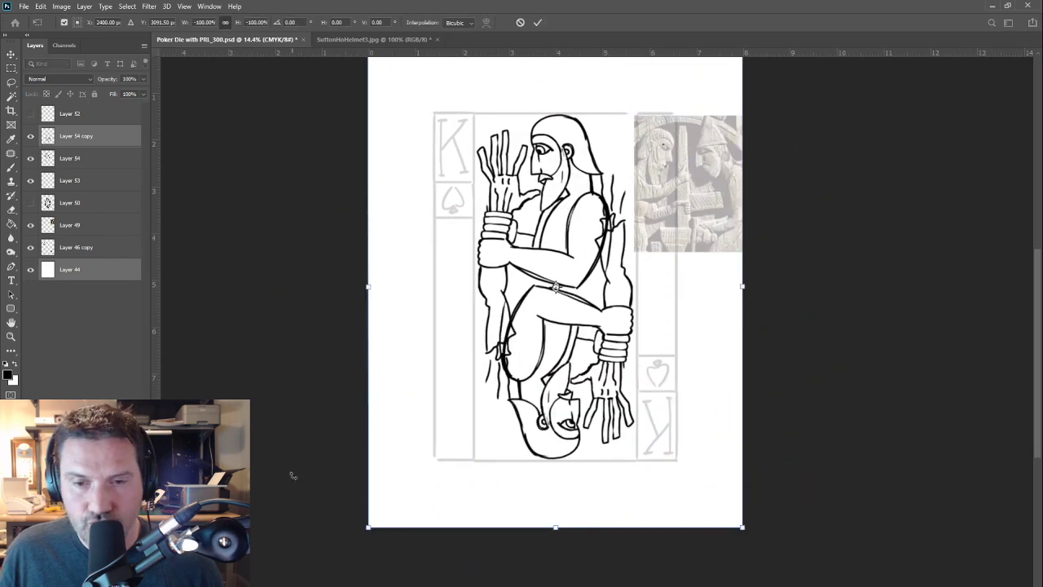
{"action": "key", "text": "Return"}
Step: Erase the back and upper-arm lines that cross the torn ends of the held arms, on both Layer 54 copy and Layer 54
{"action": "scroll", "coordinate": [561, 367], "scroll_direction": "up", "scroll_amount": 3}
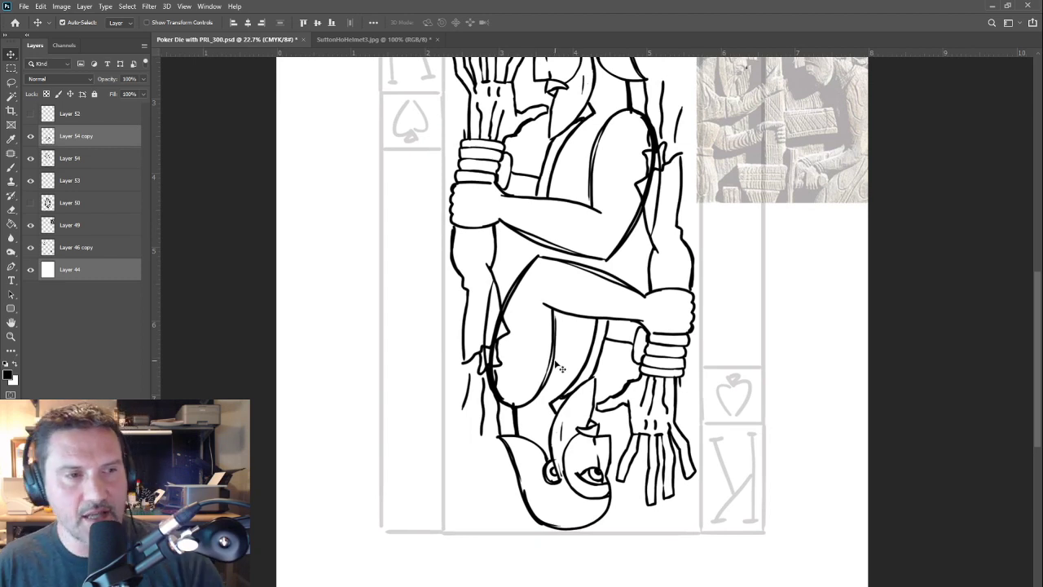
{"action": "left_click", "coordinate": [81, 137]}
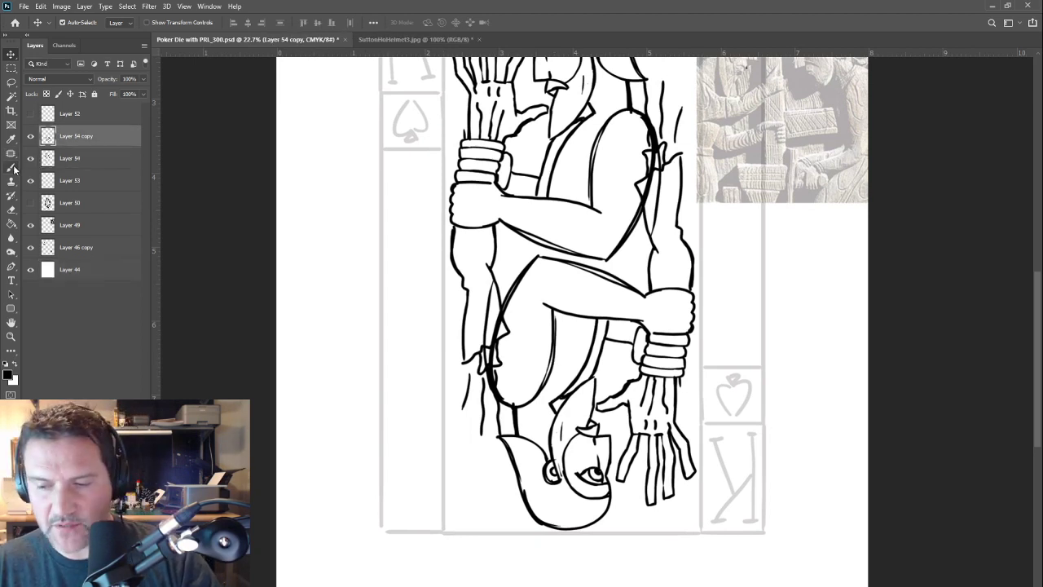
{"action": "left_click", "coordinate": [11, 209]}
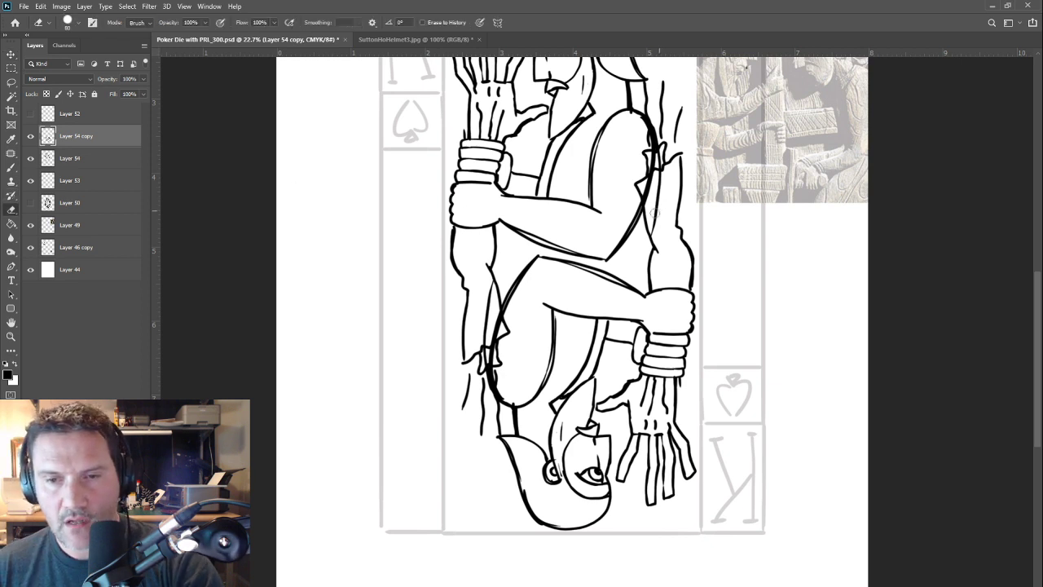
{"action": "left_click_drag", "start_coordinate": [487, 336], "coordinate": [493, 321]}
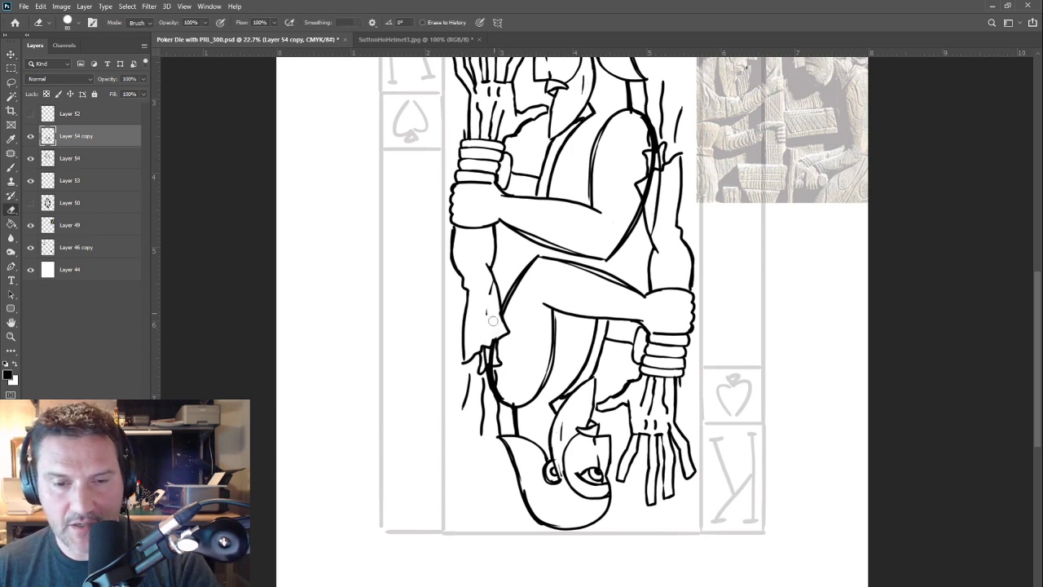
{"action": "left_click", "coordinate": [81, 159]}
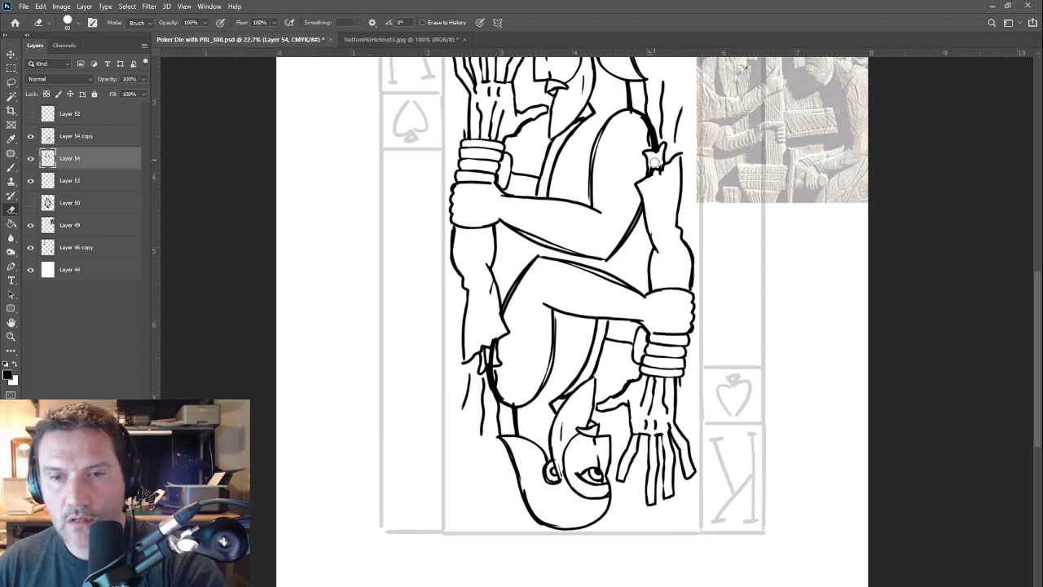
{"action": "left_click", "coordinate": [74, 181]}
{"action": "left_click", "coordinate": [71, 137]}
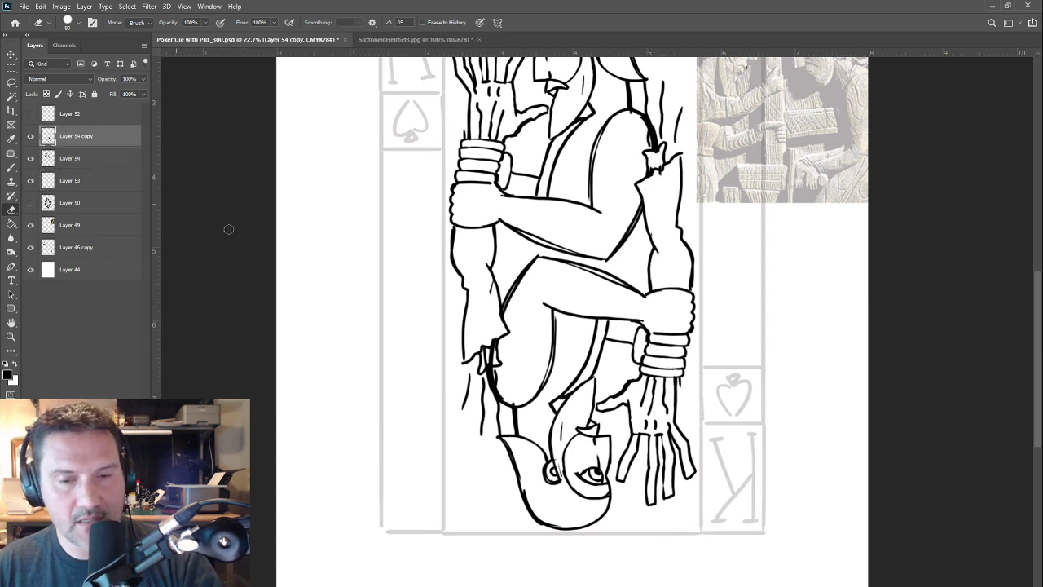
{"action": "left_click_drag", "start_coordinate": [493, 367], "coordinate": [489, 360]}
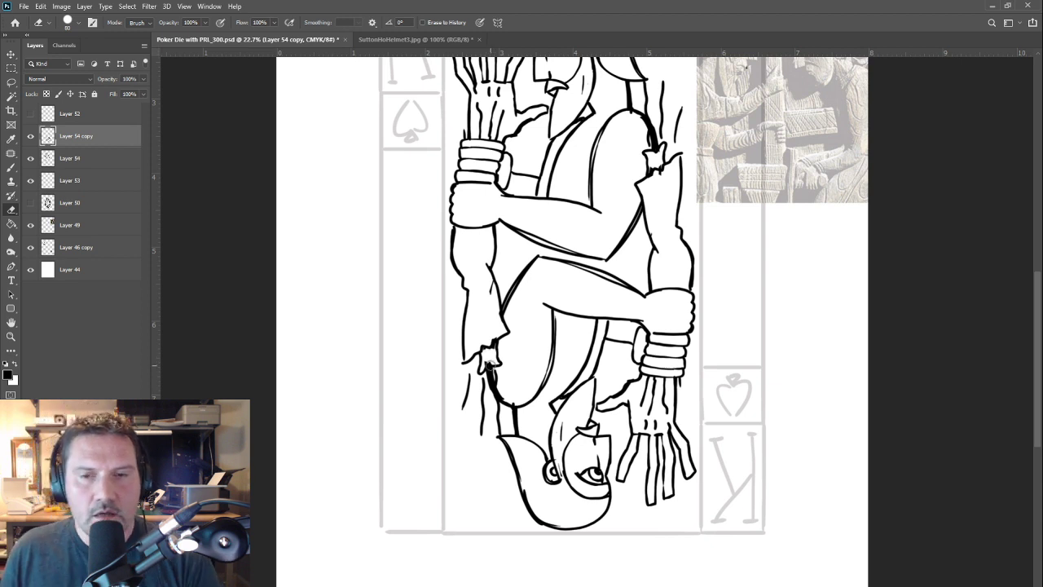
Step: Brush the missing garment and back lines into the gaps between the two kings' folded arms on Layer 54 copy
{"action": "key", "text": "b"}
{"action": "left_click_drag", "start_coordinate": [645, 223], "coordinate": [632, 275]}
{"action": "left_click_drag", "start_coordinate": [645, 226], "coordinate": [636, 268]}
{"action": "left_click_drag", "start_coordinate": [538, 242], "coordinate": [533, 258]}
{"action": "mouse_move", "coordinate": [508, 292]}
{"action": "left_mouse_down"}
{"action": "mouse_move", "coordinate": [516, 233]}
{"action": "mouse_move", "coordinate": [515, 254]}
{"action": "left_mouse_up"}
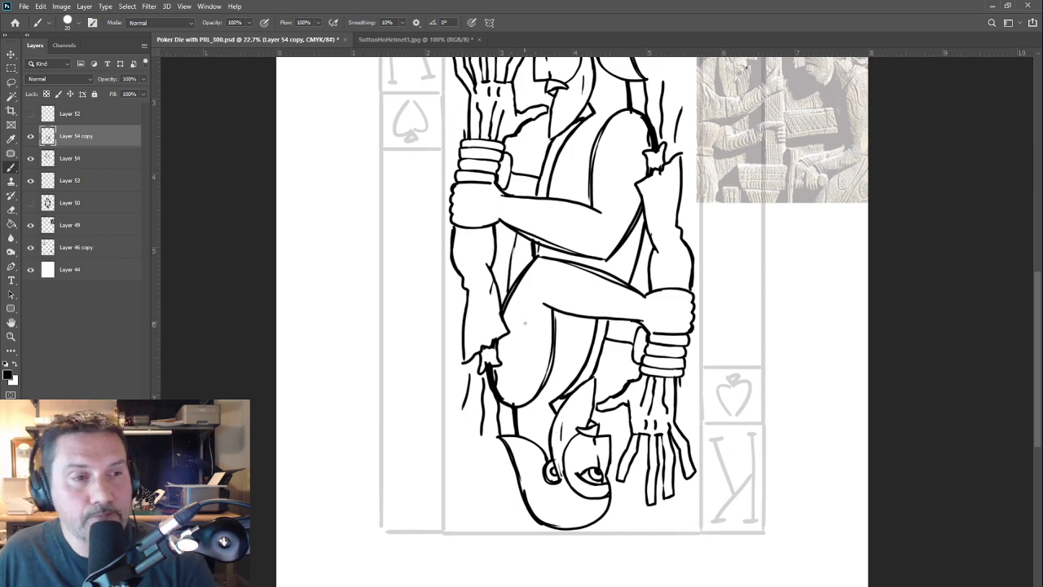
{"action": "mouse_move", "coordinate": [739, 301]}
{"action": "left_mouse_down"}
{"action": "mouse_move", "coordinate": [716, 288]}
{"action": "mouse_move", "coordinate": [676, 368]}
{"action": "left_mouse_up"}
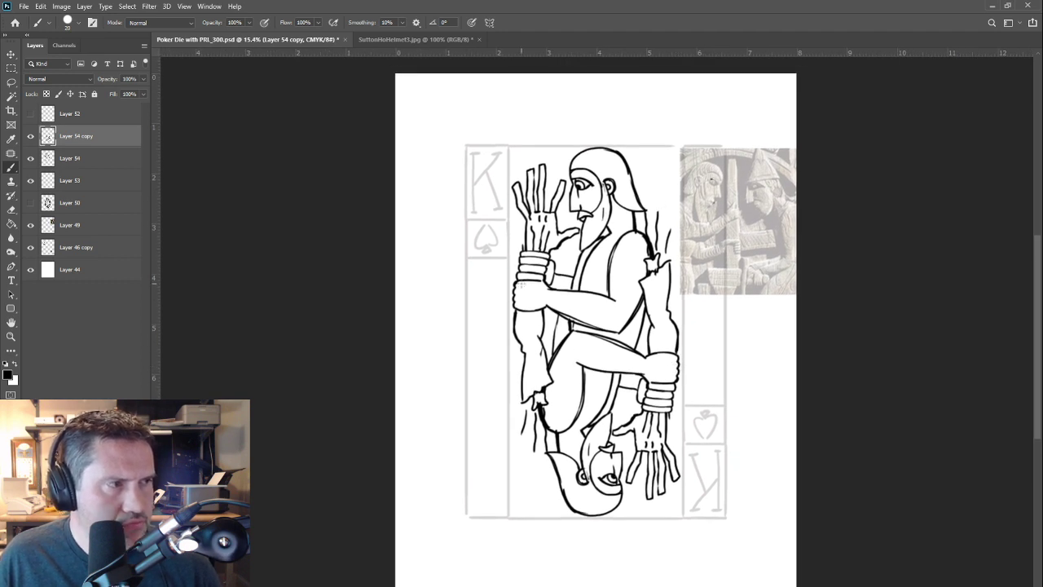
Step: Open the five wood texture images, Wood1.jpg through Wood5.jpg
{"action": "left_click", "coordinate": [27, 7]}
{"action": "left_click", "coordinate": [37, 28]}
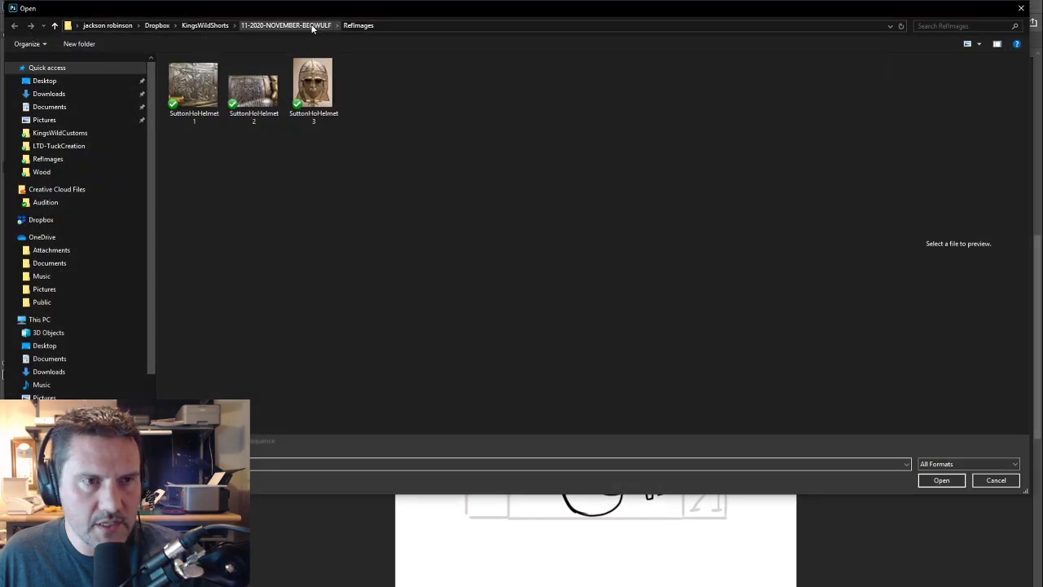
{"action": "key", "text": "Escape"}
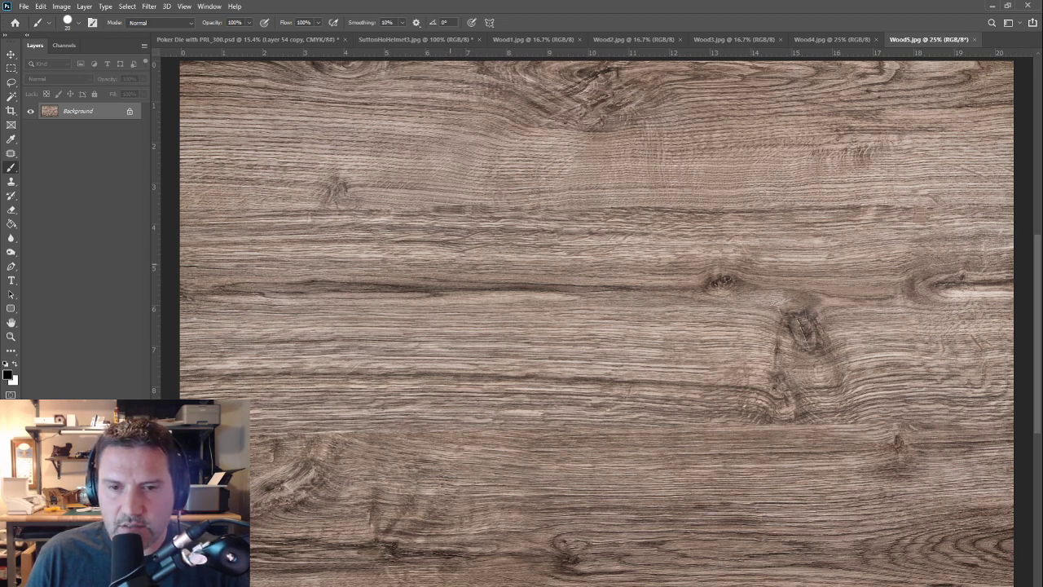
Step: Compare the opened wood textures as candidates for the card background
{"action": "left_click", "coordinate": [828, 42]}
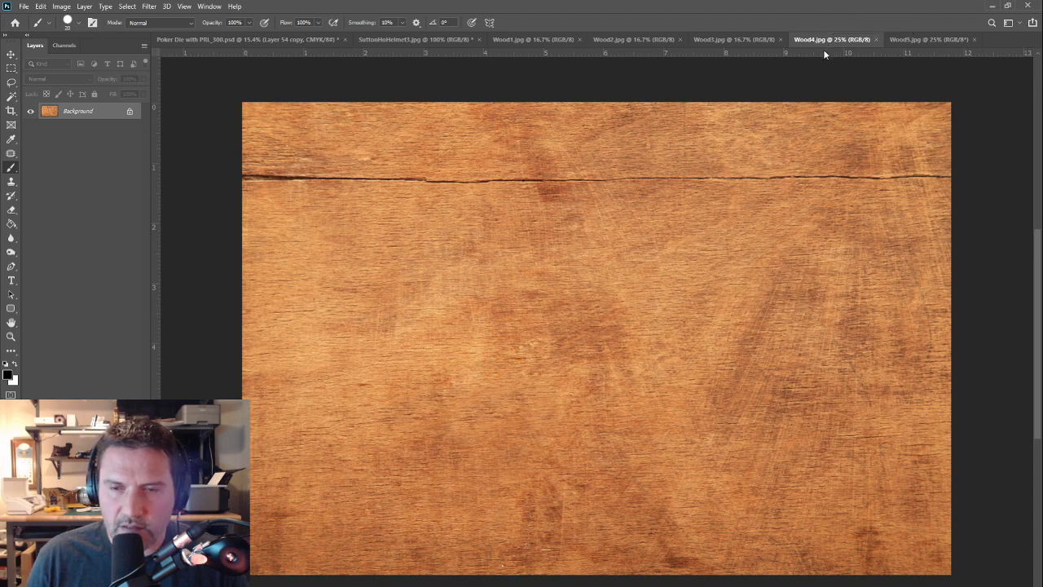
{"action": "left_click", "coordinate": [937, 41]}
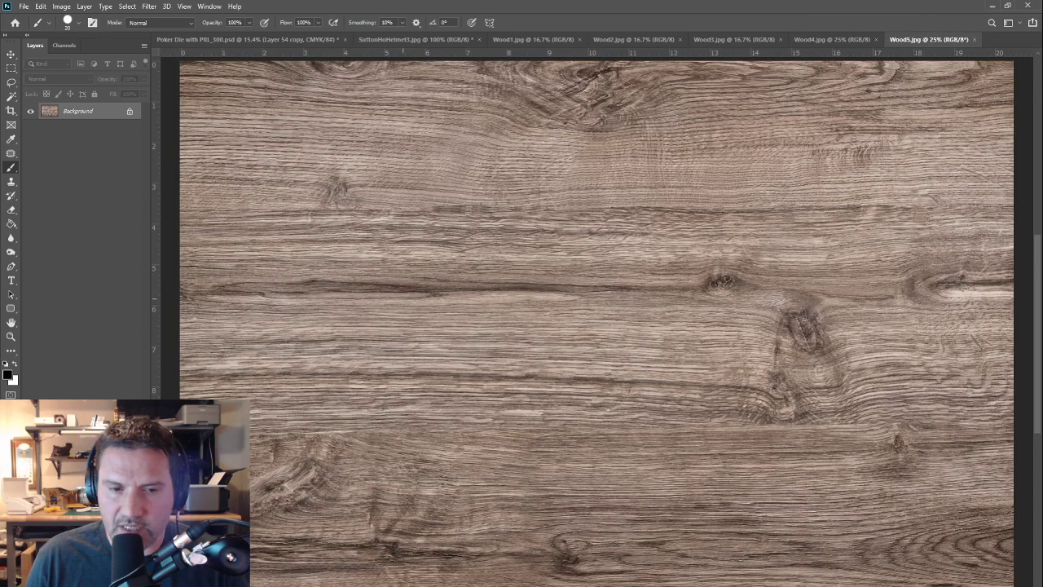
{"action": "left_click_drag", "start_coordinate": [323, 274], "coordinate": [537, 282]}
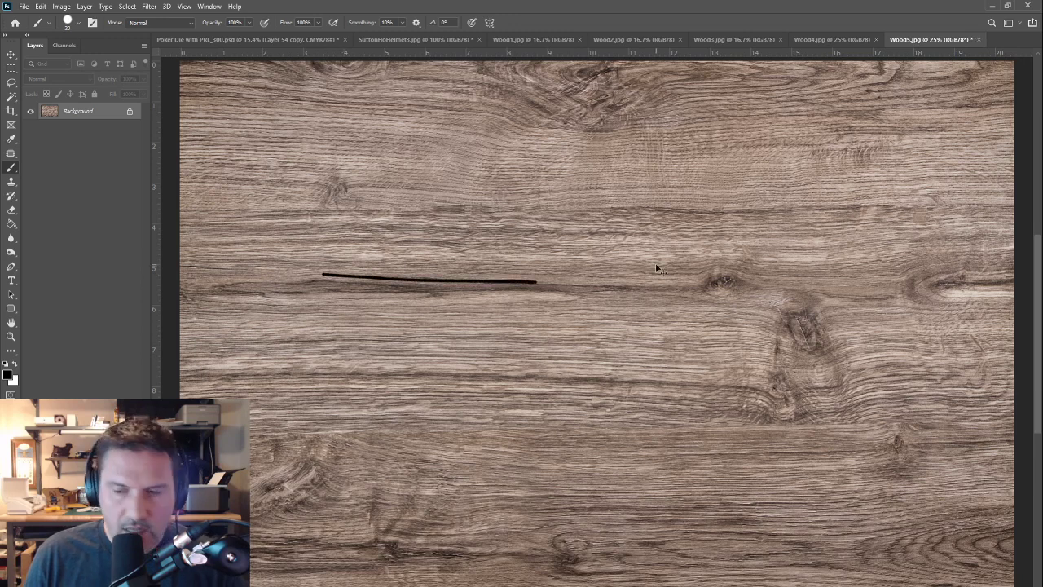
{"action": "key", "text": "ctrl+z"}
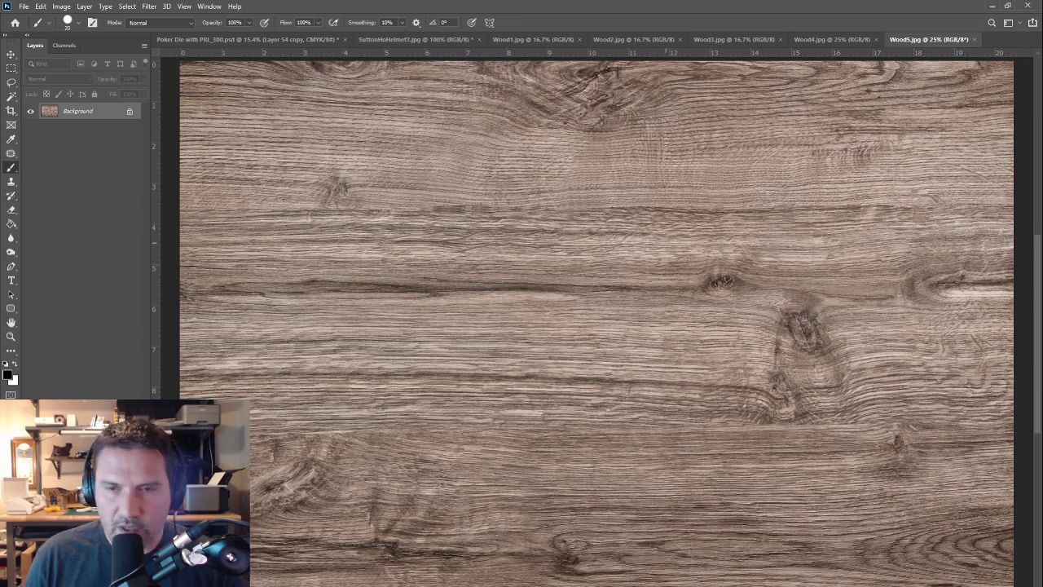
{"action": "left_click", "coordinate": [815, 39]}
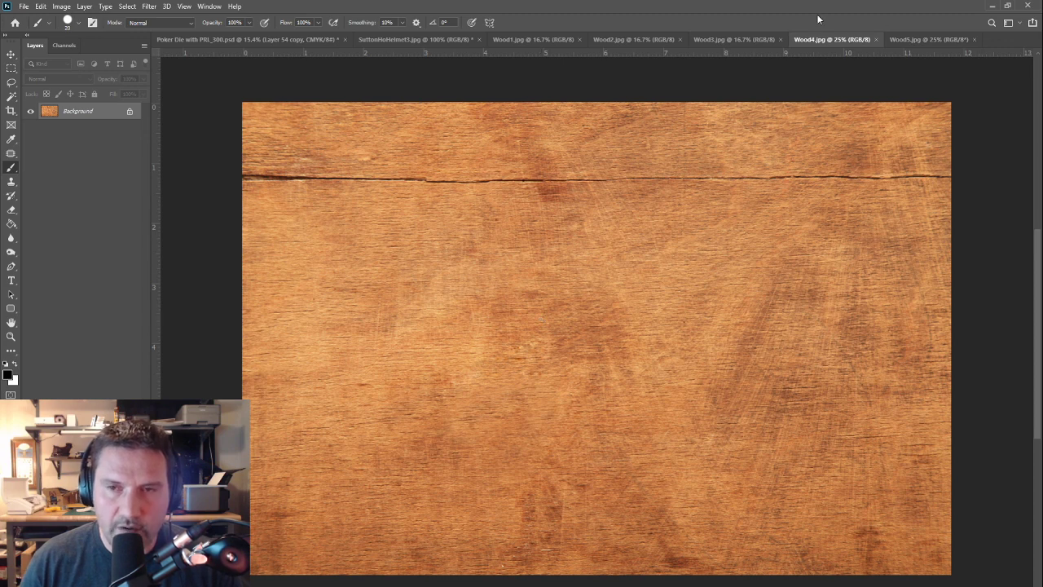
{"action": "left_click", "coordinate": [747, 41]}
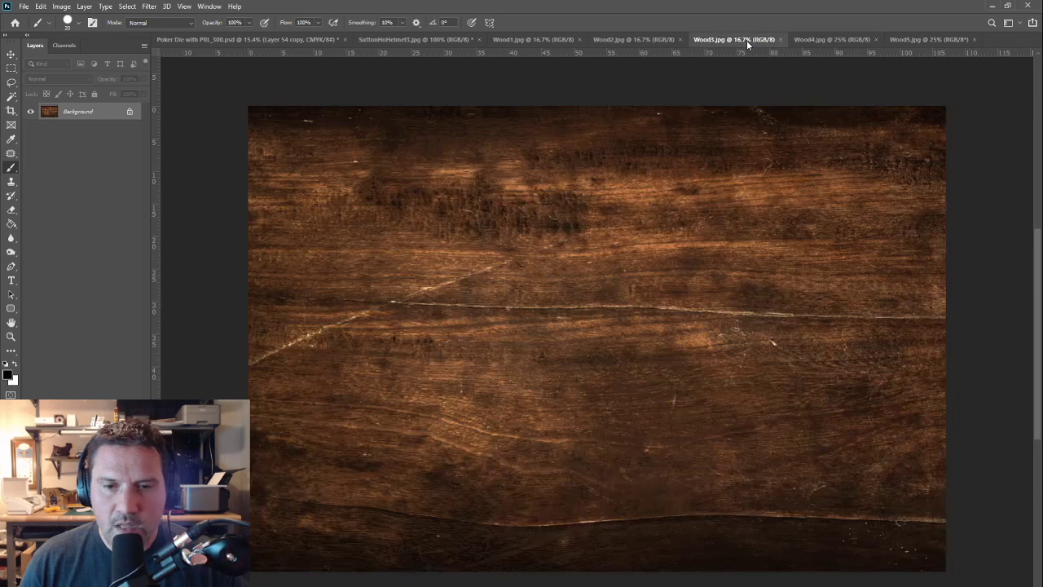
{"action": "left_click", "coordinate": [625, 42]}
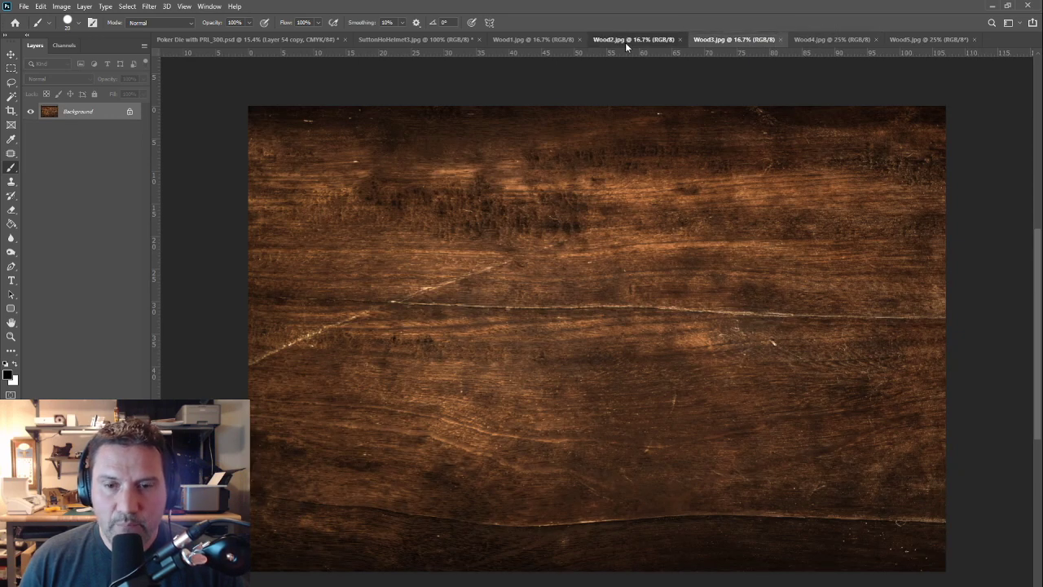
{"action": "left_click", "coordinate": [544, 39]}
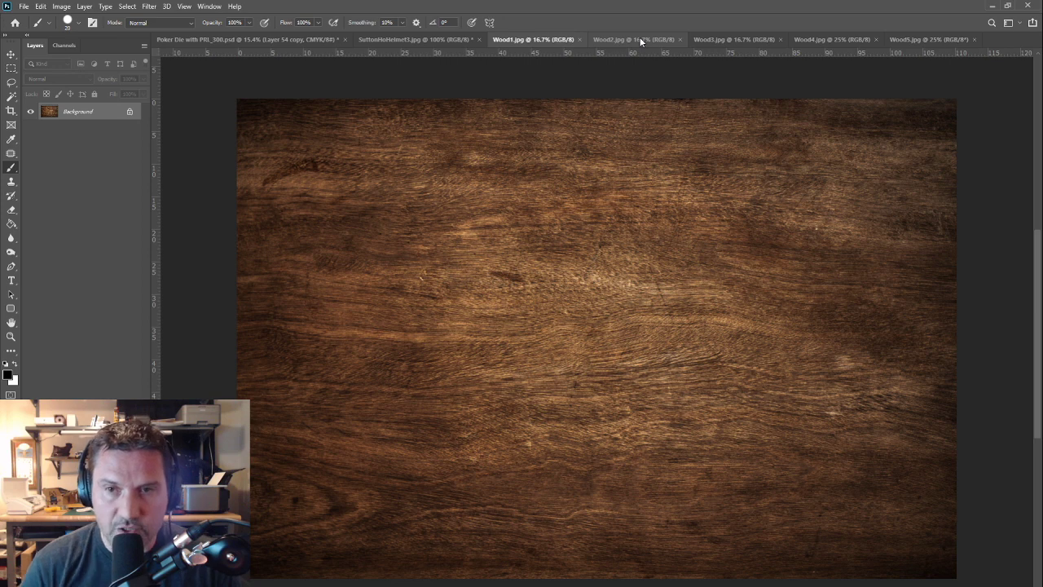
Step: Select the entire Wood5.jpg texture and copy it
{"action": "left_click", "coordinate": [921, 40]}
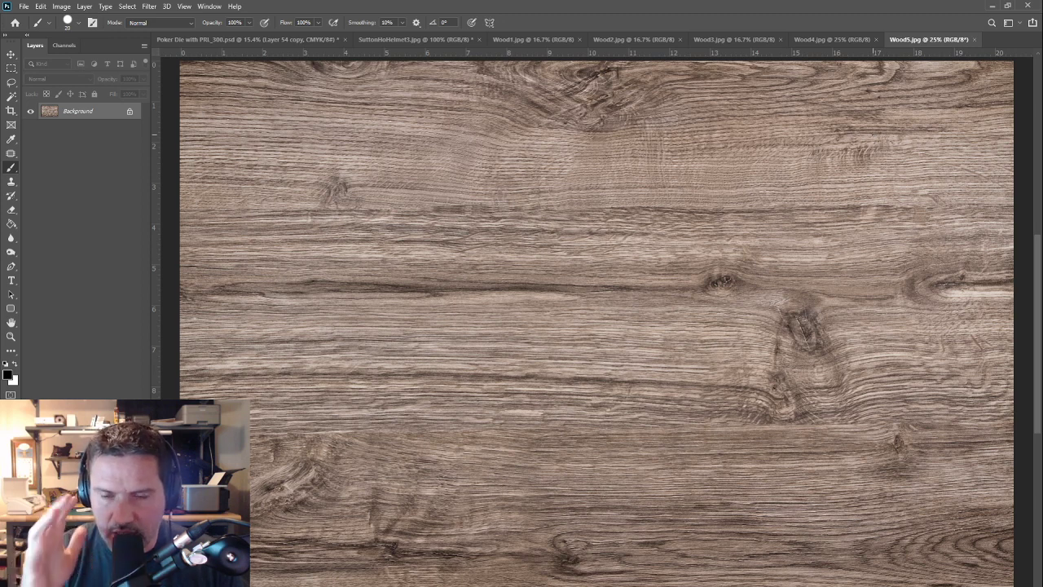
{"action": "key", "text": "ctrl+a"}
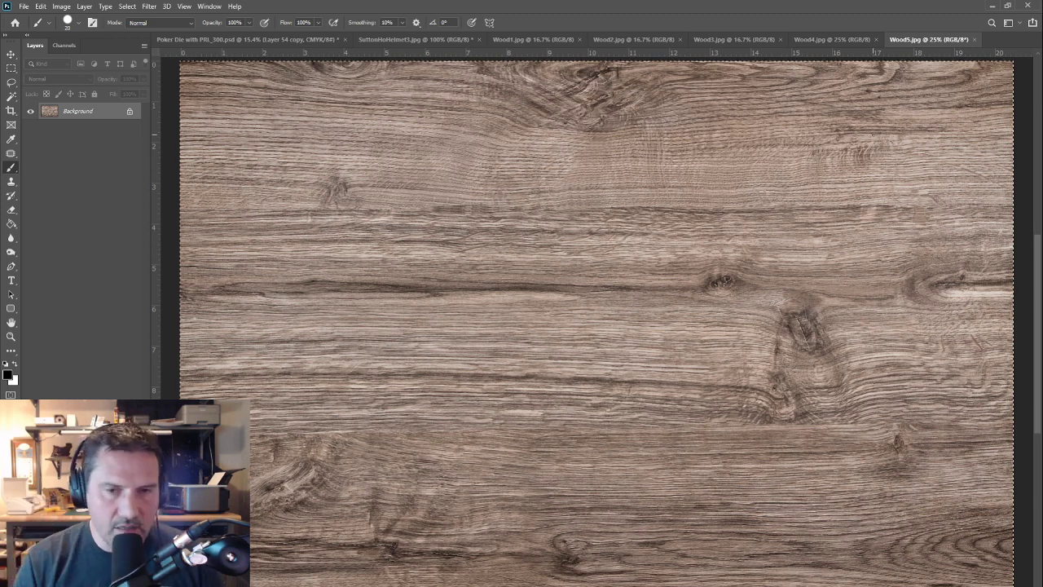
Step: Close Wood1.jpg to Wood4.jpg, and close SuttonHoHelmet3.jpg without saving its changes
{"action": "left_click", "coordinate": [871, 39]}
{"action": "left_click", "coordinate": [878, 40]}
{"action": "left_click", "coordinate": [778, 39]}
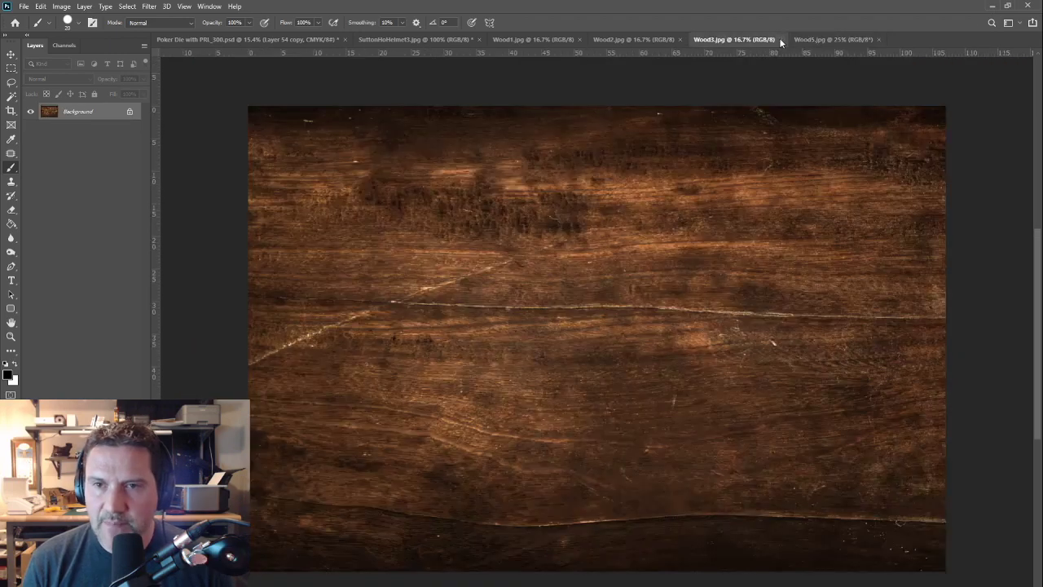
{"action": "left_click", "coordinate": [669, 39]}
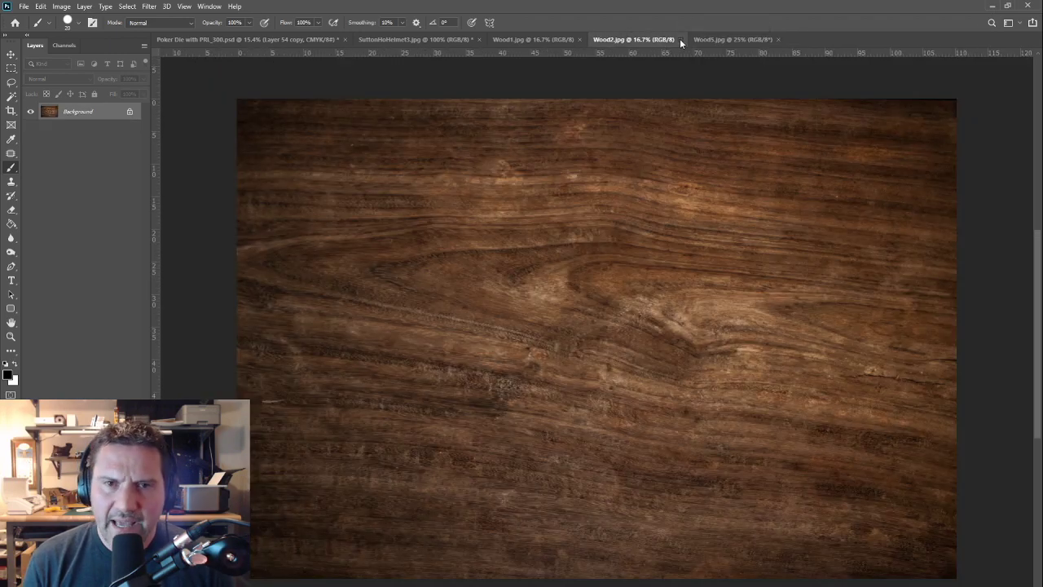
{"action": "left_click", "coordinate": [682, 39]}
{"action": "left_click", "coordinate": [555, 39]}
{"action": "left_click", "coordinate": [579, 40]}
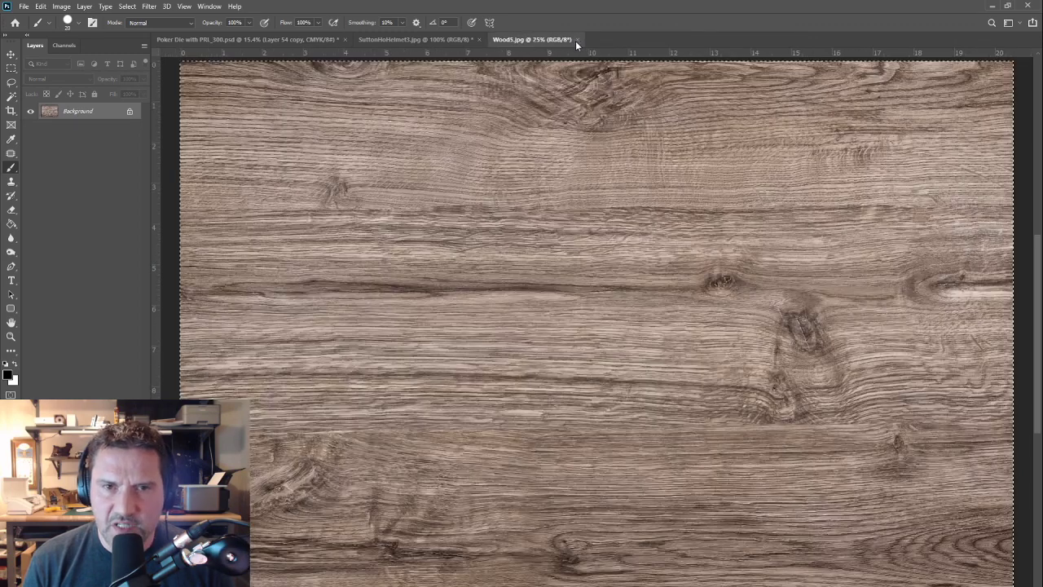
{"action": "left_click", "coordinate": [478, 39]}
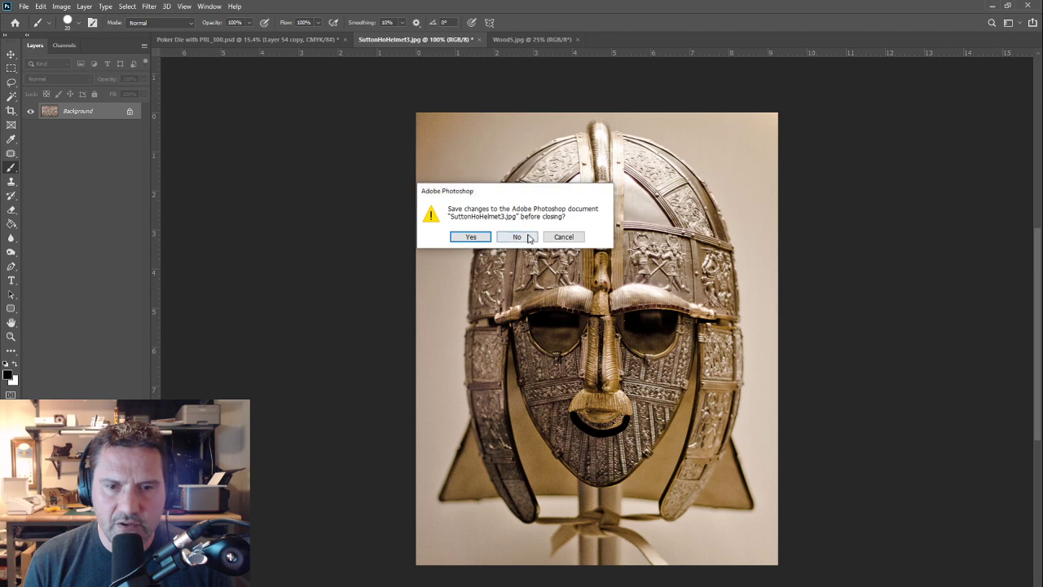
{"action": "left_click", "coordinate": [521, 236]}
Step: In the Poker Die document, move the carved relief reference on Layer 49 upward and raise its opacity to 70%
{"action": "left_click", "coordinate": [323, 39]}
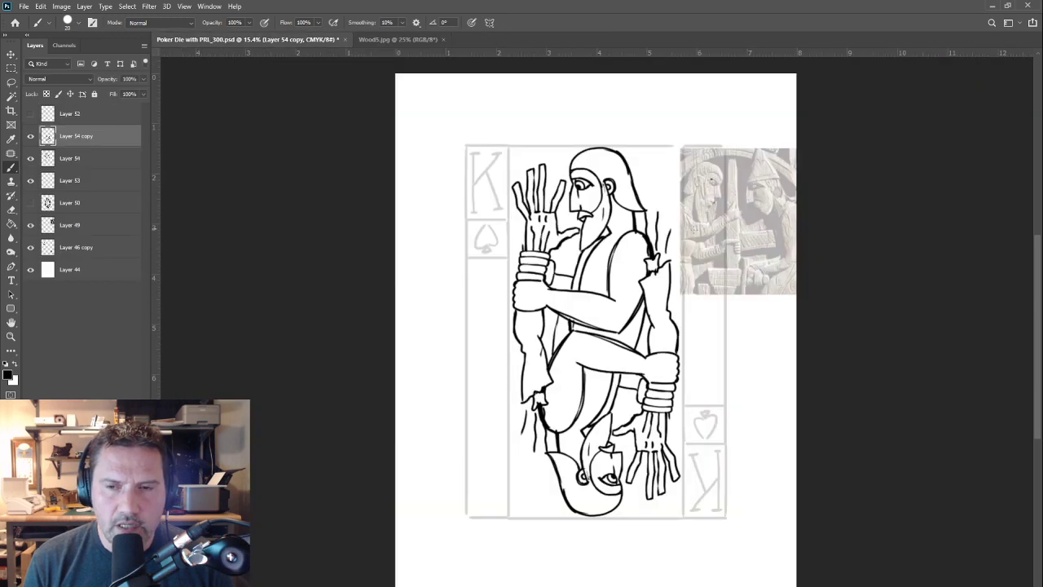
{"action": "key", "text": "v"}
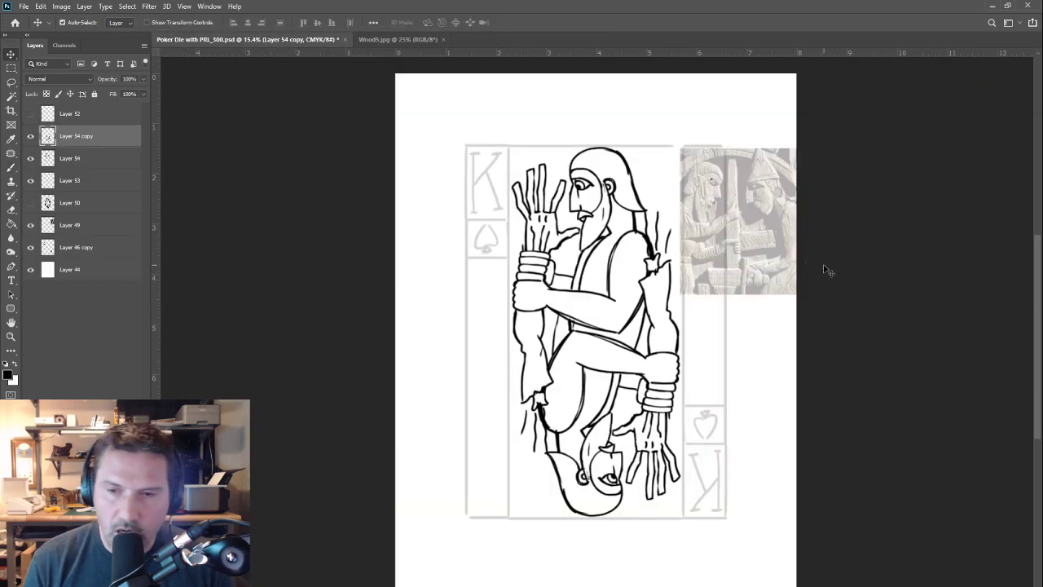
{"action": "mouse_move", "coordinate": [746, 236]}
{"action": "left_mouse_down"}
{"action": "mouse_move", "coordinate": [771, 218]}
{"action": "mouse_move", "coordinate": [752, 187]}
{"action": "left_mouse_up"}
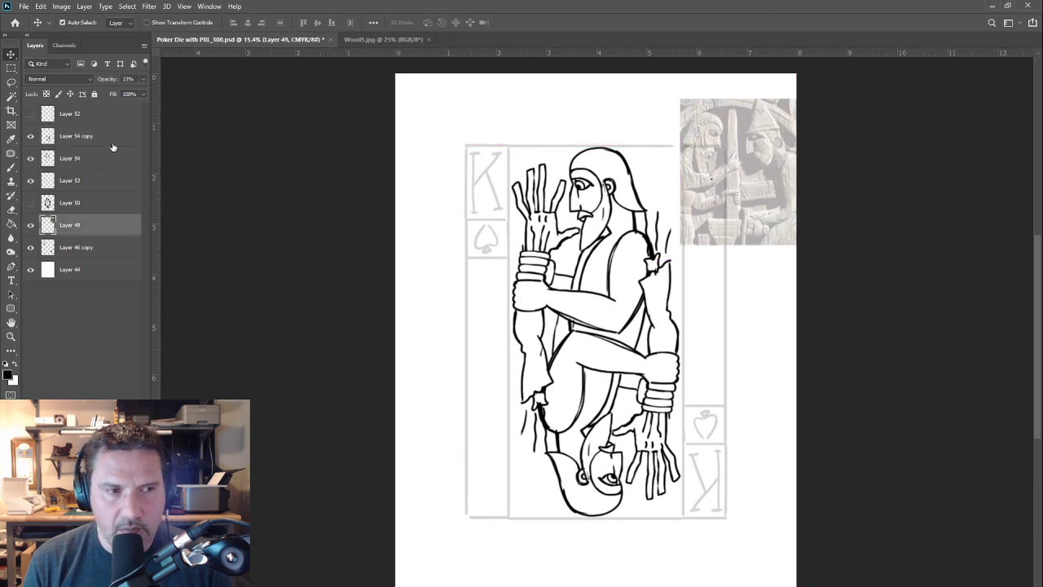
{"action": "left_click_drag", "start_coordinate": [114, 82], "coordinate": [140, 84]}
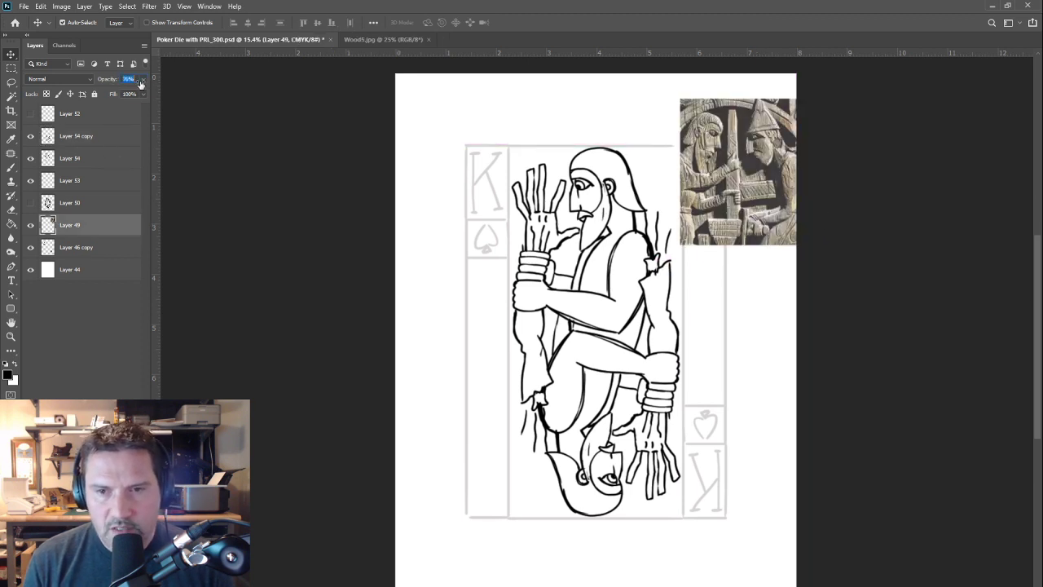
Step: Show the Die channel over the artwork as a trim guide
{"action": "left_click", "coordinate": [64, 45]}
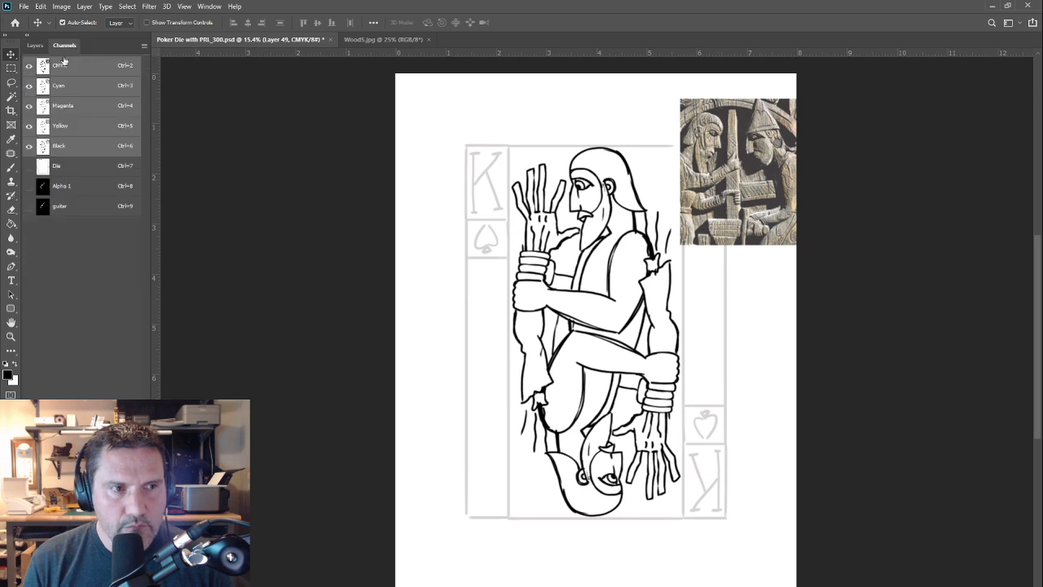
{"action": "left_click", "coordinate": [28, 166]}
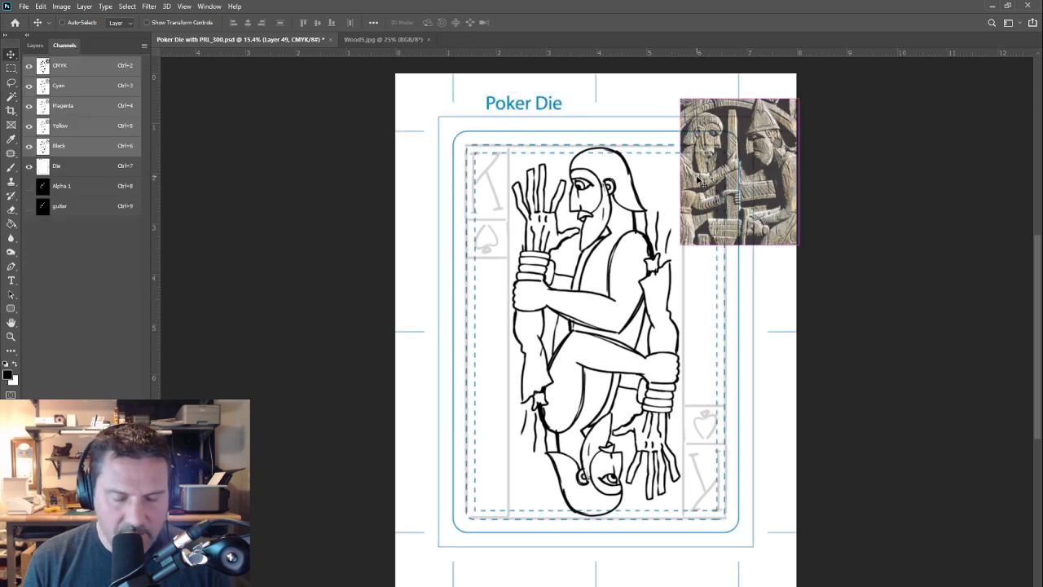
Step: Paste the Wood5 texture onto the card page, rotate it by -90°, and centre it horizontally on the page
{"action": "key", "text": "ctrl+v"}
{"action": "key", "text": "ctrl+t"}
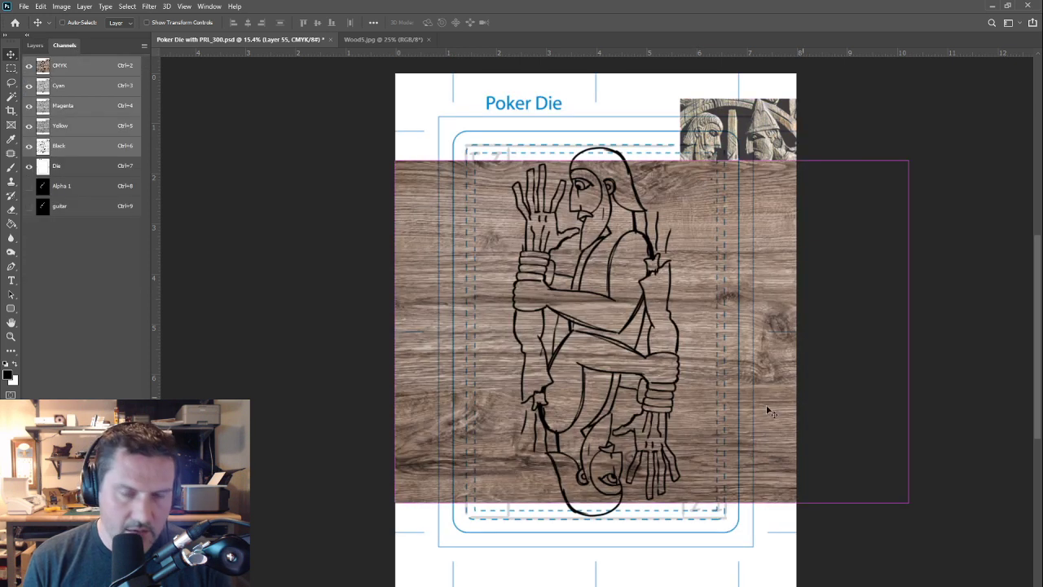
{"action": "left_click_drag", "start_coordinate": [419, 173], "coordinate": [484, 552]}
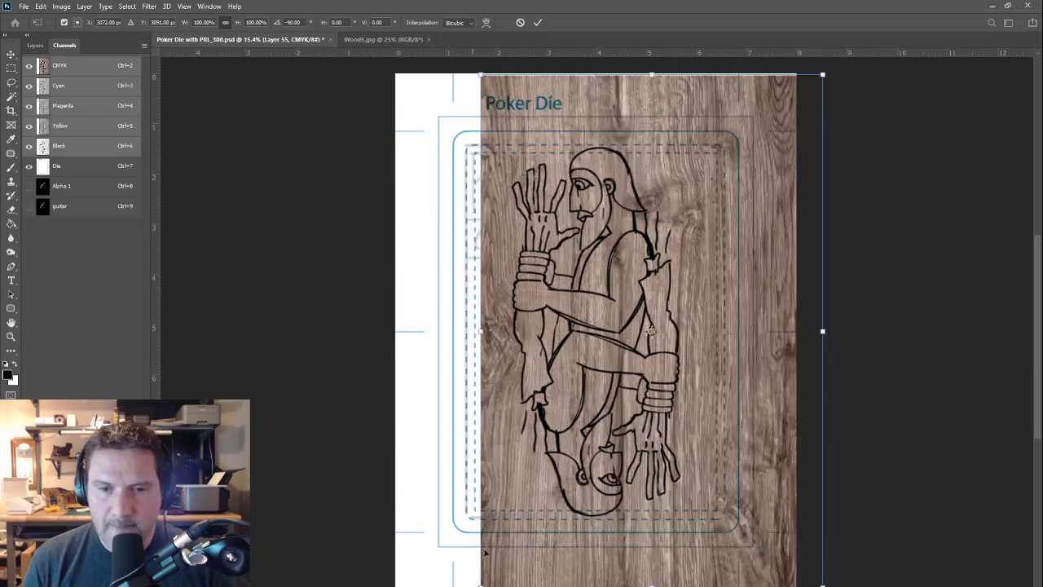
{"action": "left_click_drag", "start_coordinate": [760, 476], "coordinate": [693, 477]}
{"action": "key", "text": "Return"}
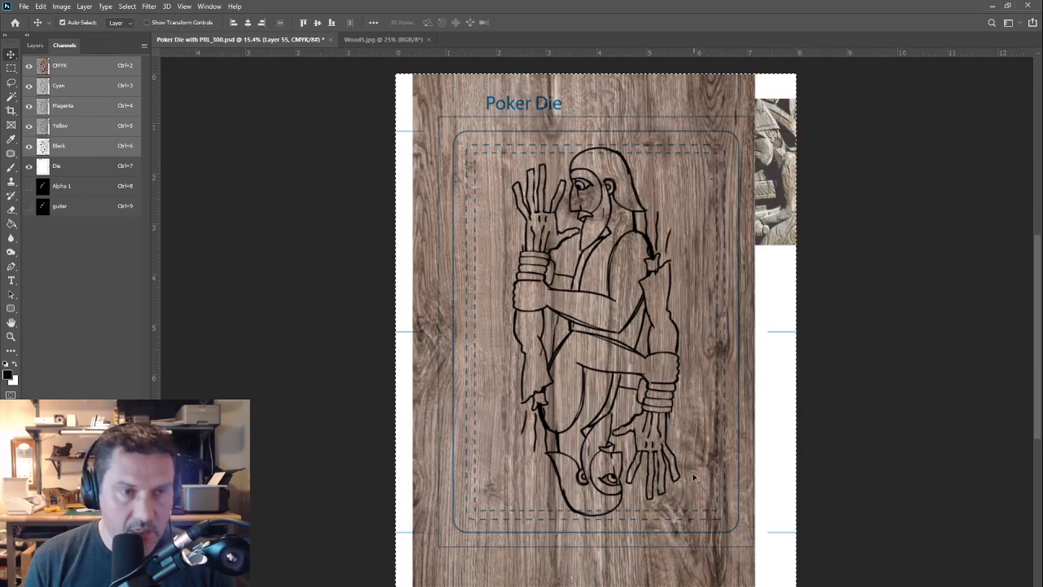
{"action": "key", "text": "ctrl+a"}
{"action": "left_click", "coordinate": [248, 22]}
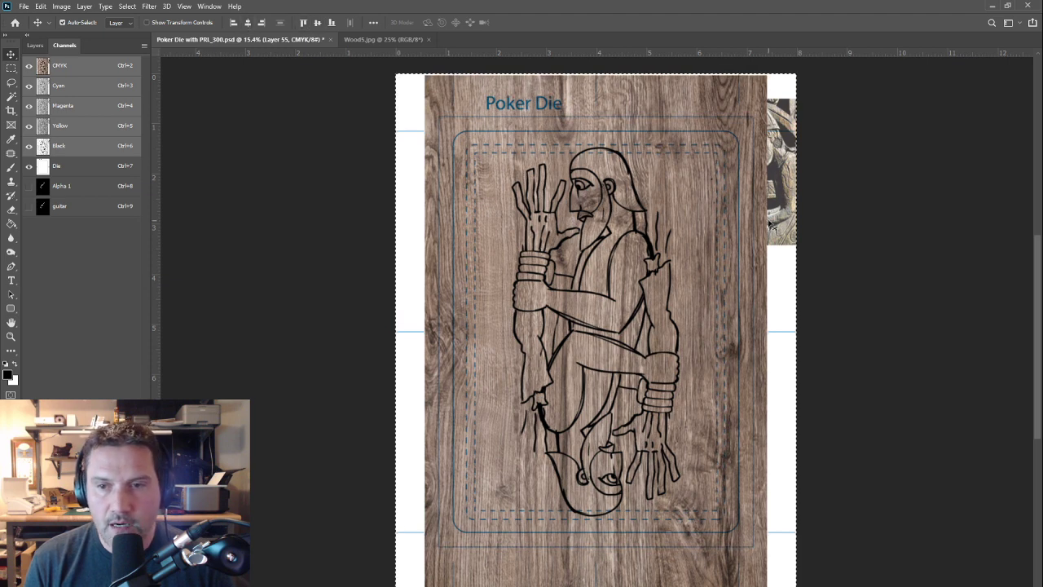
Step: Deselect, then bring the carved relief reference on Layer 49 in front of the wood and move it partway down the page's right edge
{"action": "key", "text": "ctrl+d"}
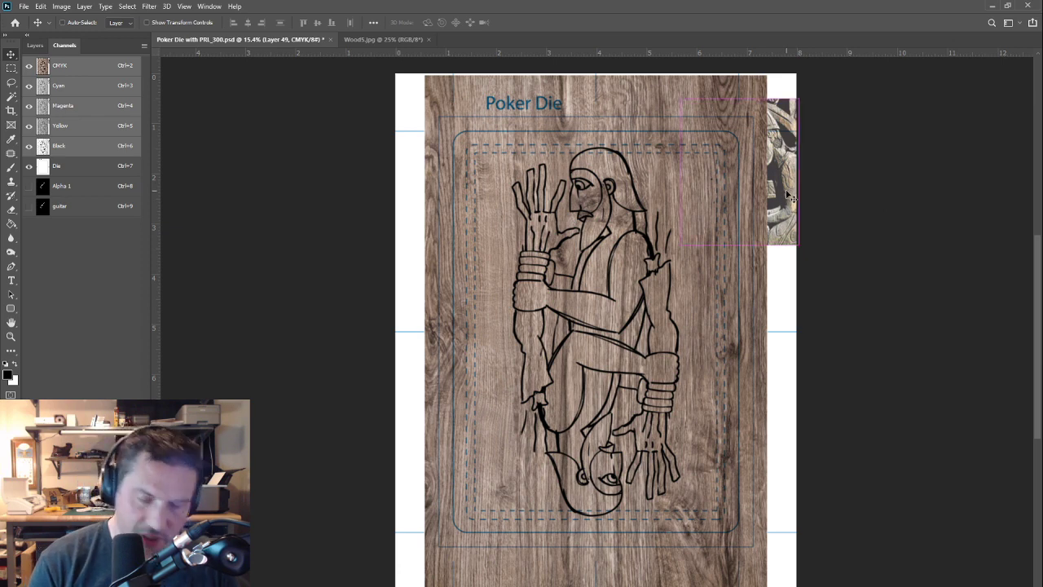
{"action": "key", "text": "ctrl+]"}
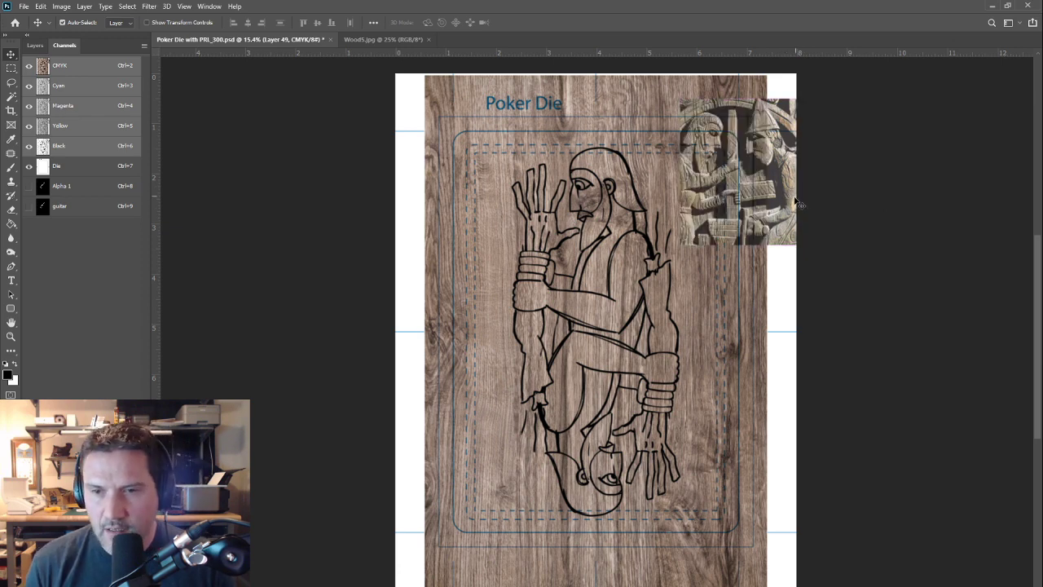
{"action": "left_click_drag", "start_coordinate": [795, 202], "coordinate": [788, 345]}
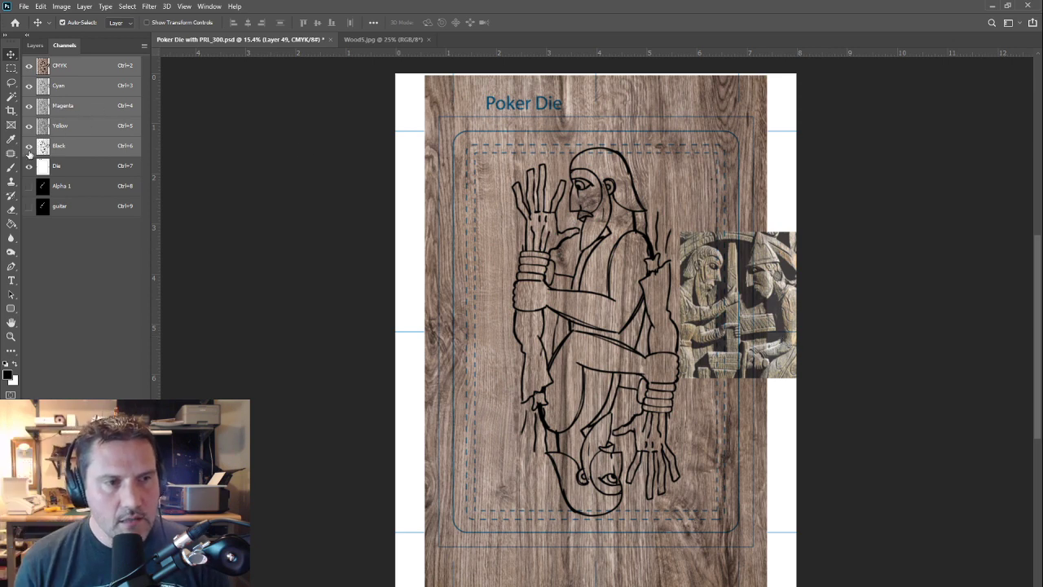
Step: Hide the inked kings on Layer 54 and Layer 54 copy, and move Layer 46 copy above the wood texture on Layer 55
{"action": "left_click", "coordinate": [34, 45]}
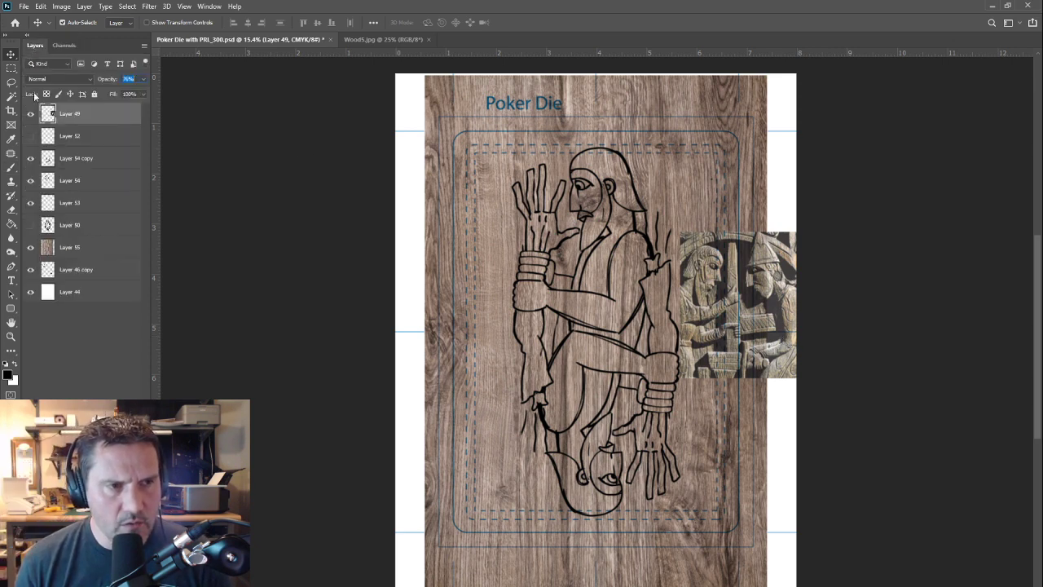
{"action": "left_click", "coordinate": [31, 162]}
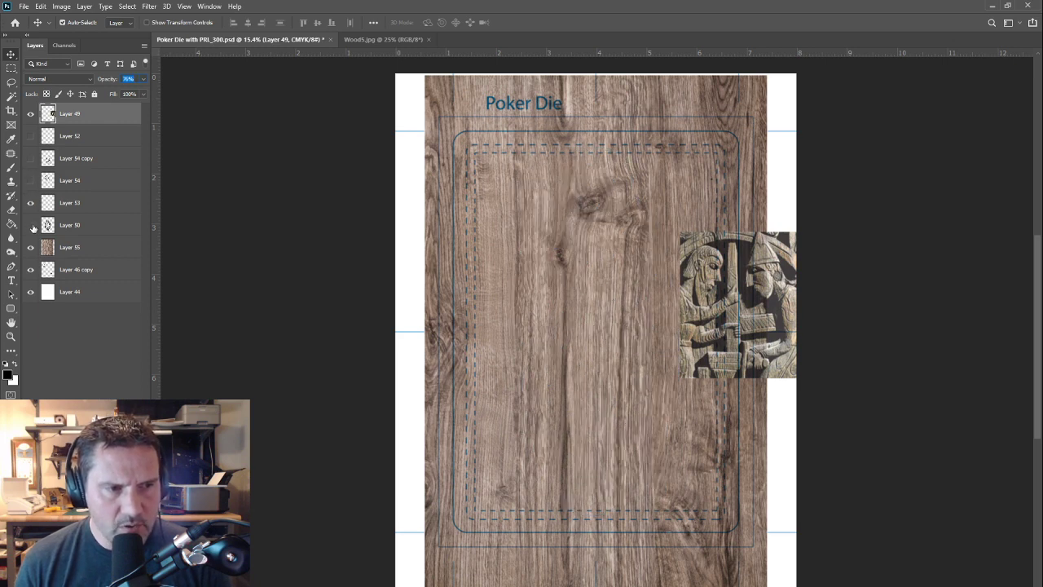
{"action": "left_click_drag", "start_coordinate": [74, 270], "coordinate": [78, 245]}
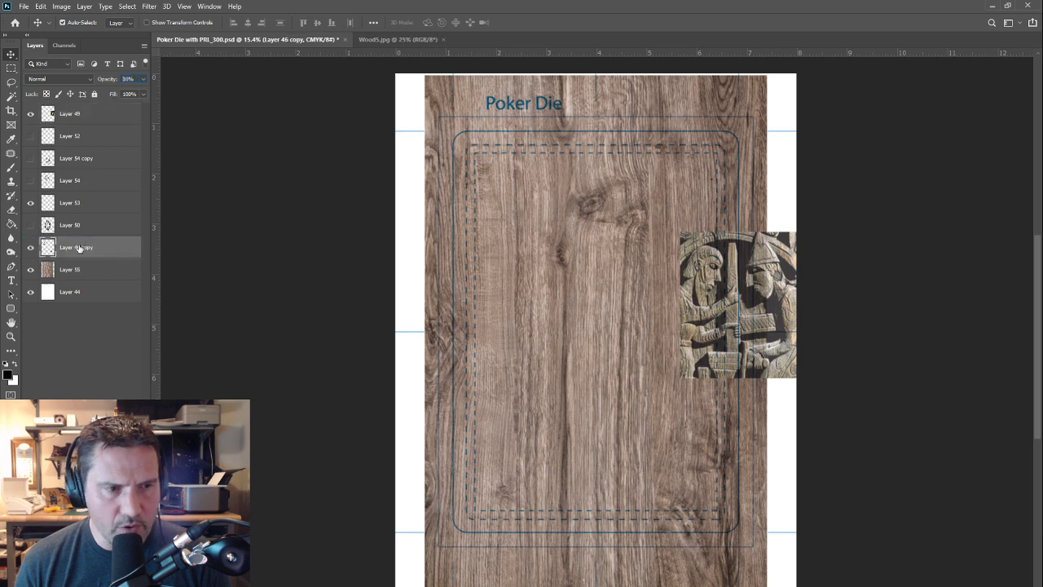
Step: Set the opacity of the card frame sketch on Layer 46 copy to 45%
{"action": "left_click_drag", "start_coordinate": [106, 80], "coordinate": [126, 80]}
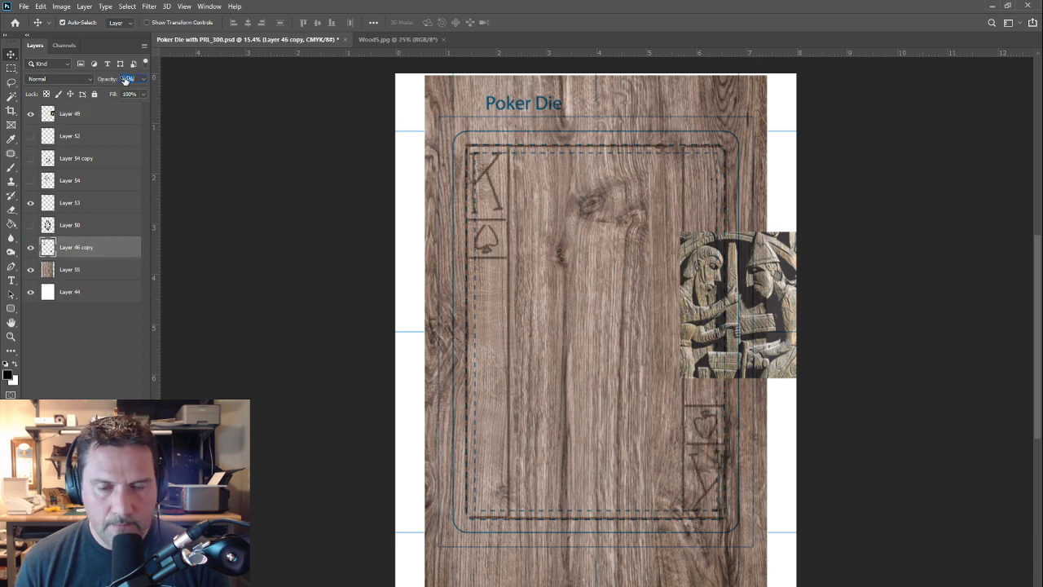
{"action": "type", "text": "45"}
{"action": "key", "text": "Return"}
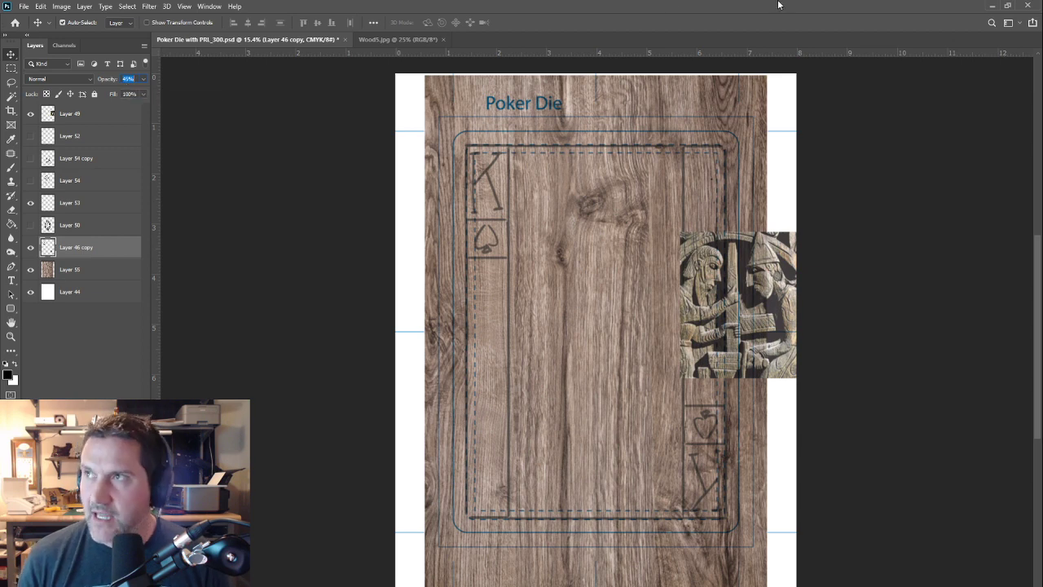
{"action": "key", "text": "Return"}
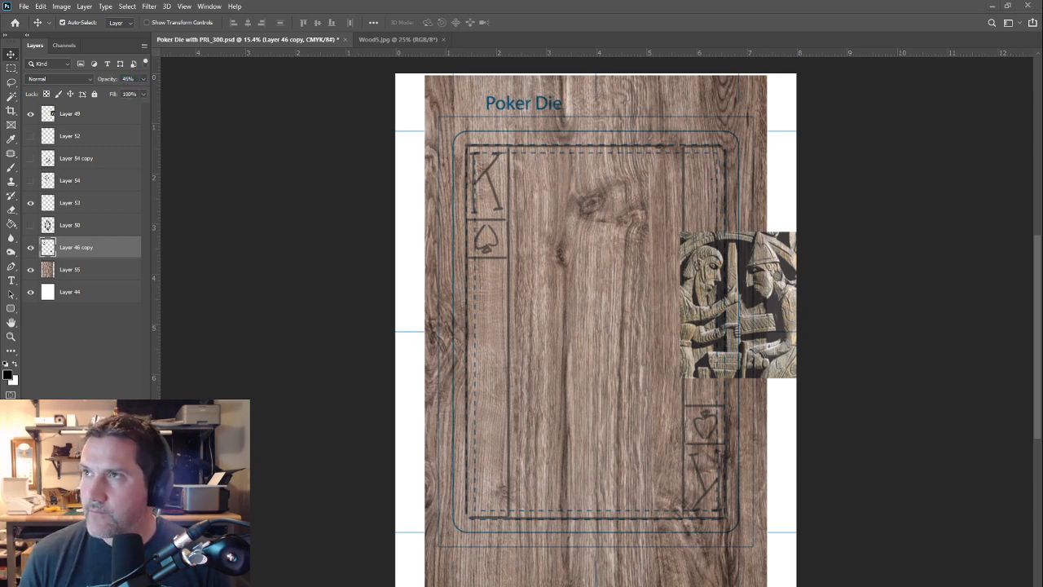
Step: Switch to the browser showing the carved Heddal Stave Church portal photo and move its window away from the canvas
{"action": "key", "text": "alt+Tab"}
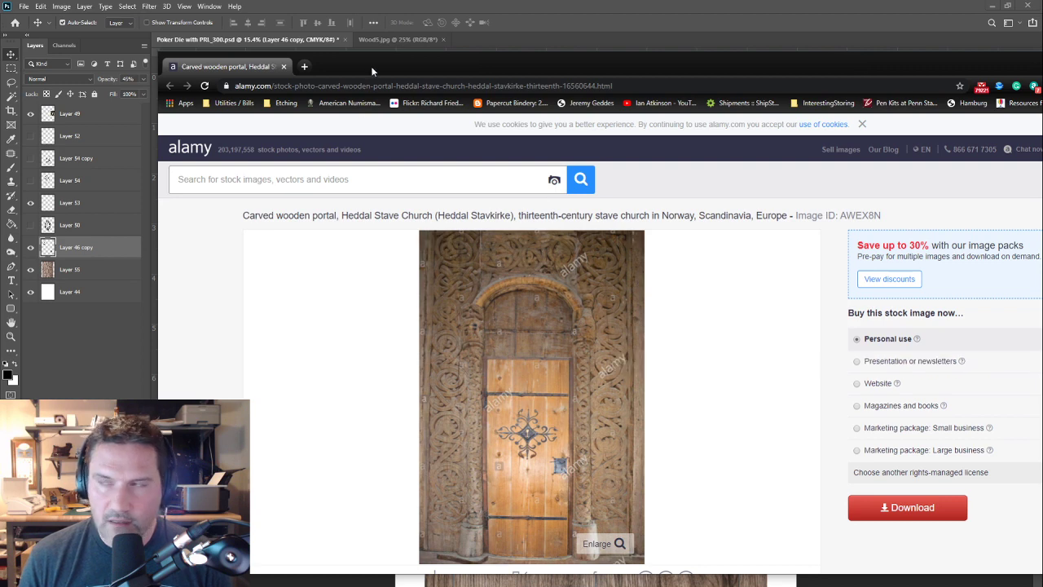
{"action": "left_click_drag", "start_coordinate": [371, 71], "coordinate": [1042, 73]}
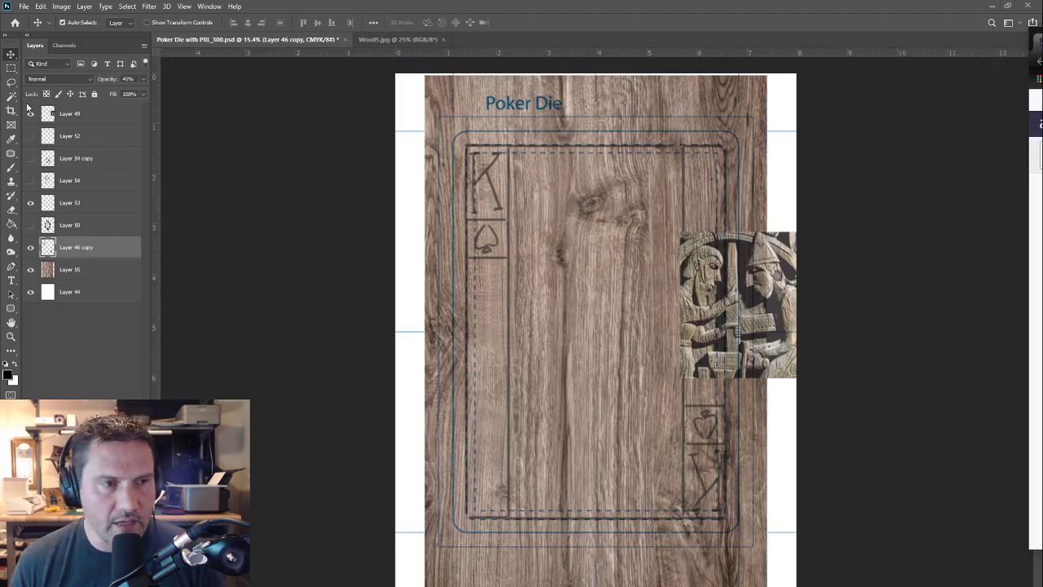
Step: Lower the opacity of the wood texture on Layer 55 to 56% and of the frame sketch on Layer 46 copy to 14%
{"action": "left_click", "coordinate": [11, 68]}
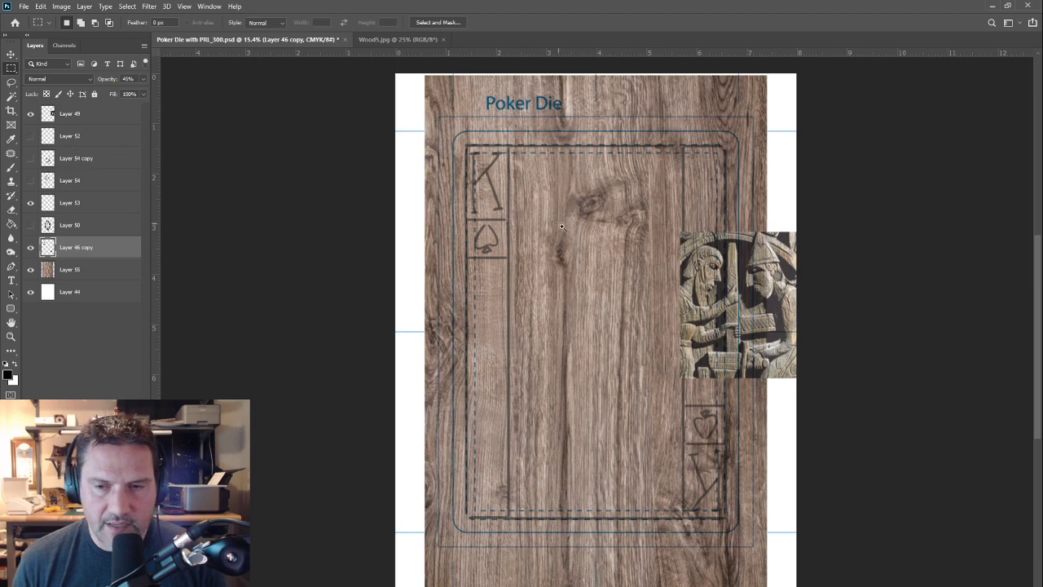
{"action": "scroll", "coordinate": [562, 227], "scroll_direction": "up", "scroll_amount": 3}
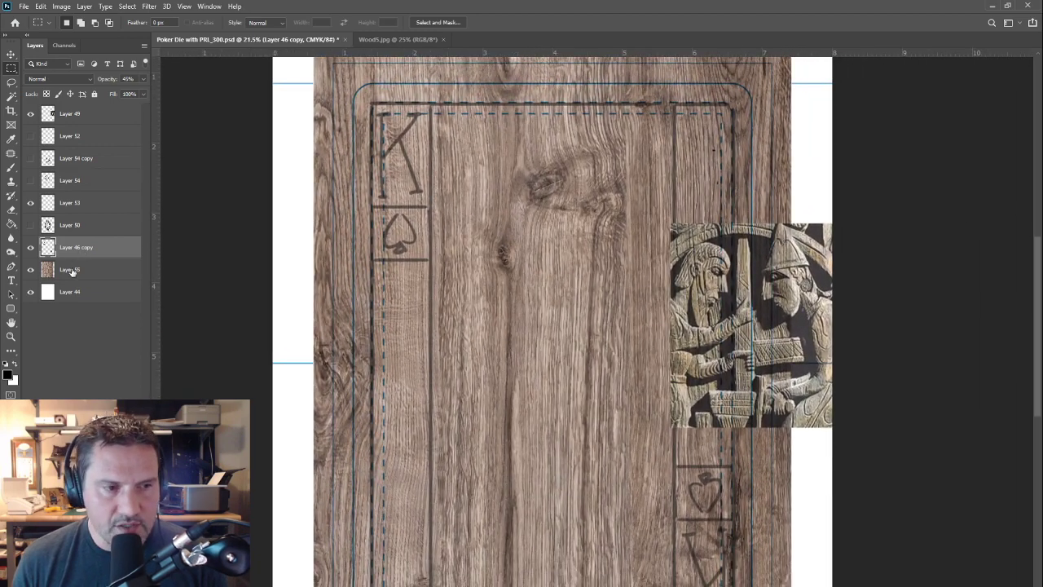
{"action": "left_click", "coordinate": [72, 272]}
{"action": "left_click_drag", "start_coordinate": [100, 81], "coordinate": [86, 79]}
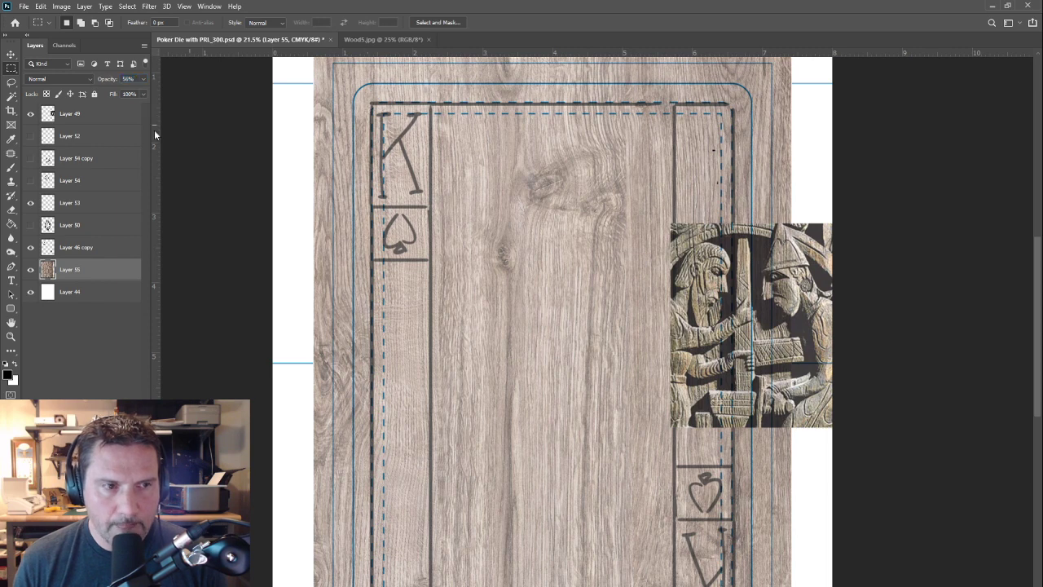
{"action": "left_click", "coordinate": [73, 247]}
{"action": "left_click_drag", "start_coordinate": [96, 80], "coordinate": [93, 84]}
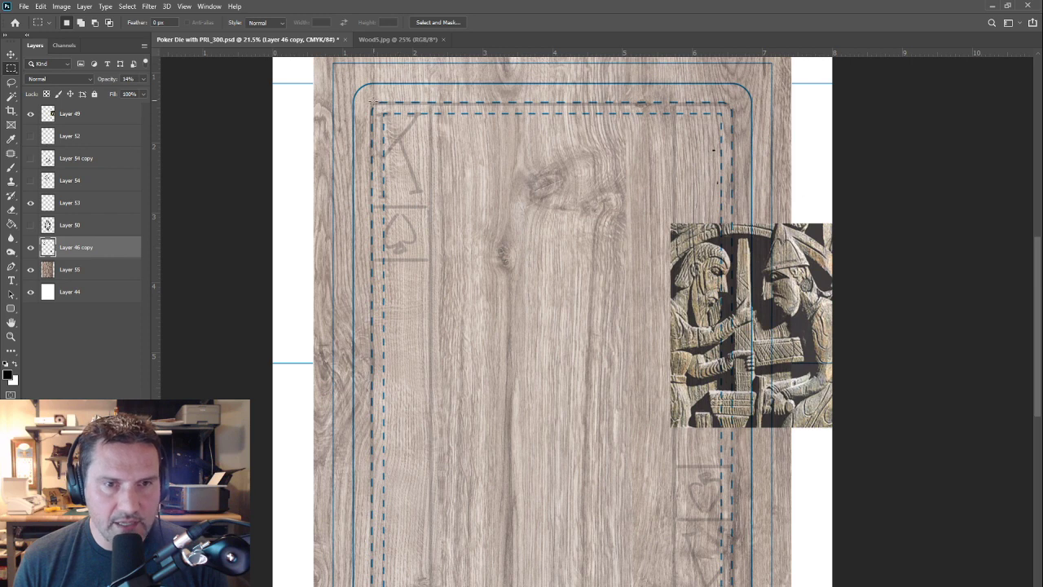
Step: Select the card's outer dashed rectangle and subtract the inner dashed rectangle, leaving only the narrow border frame selected
{"action": "left_click_drag", "start_coordinate": [373, 103], "coordinate": [732, 551]}
{"action": "key", "text": "space"}
{"action": "left_click_drag", "start_coordinate": [537, 312], "coordinate": [533, 386]}
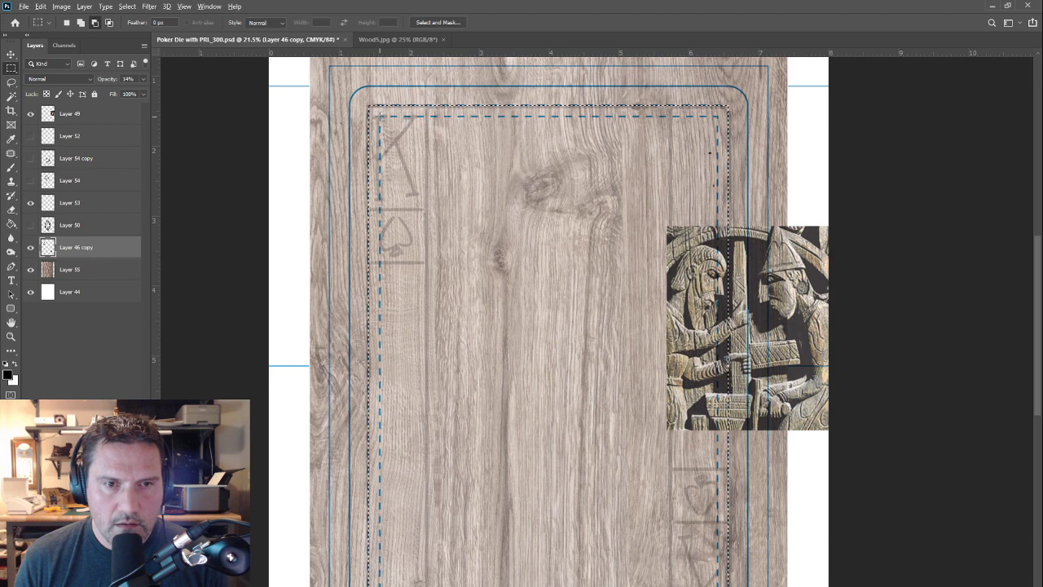
{"action": "left_click_drag", "start_coordinate": [380, 116], "coordinate": [717, 539]}
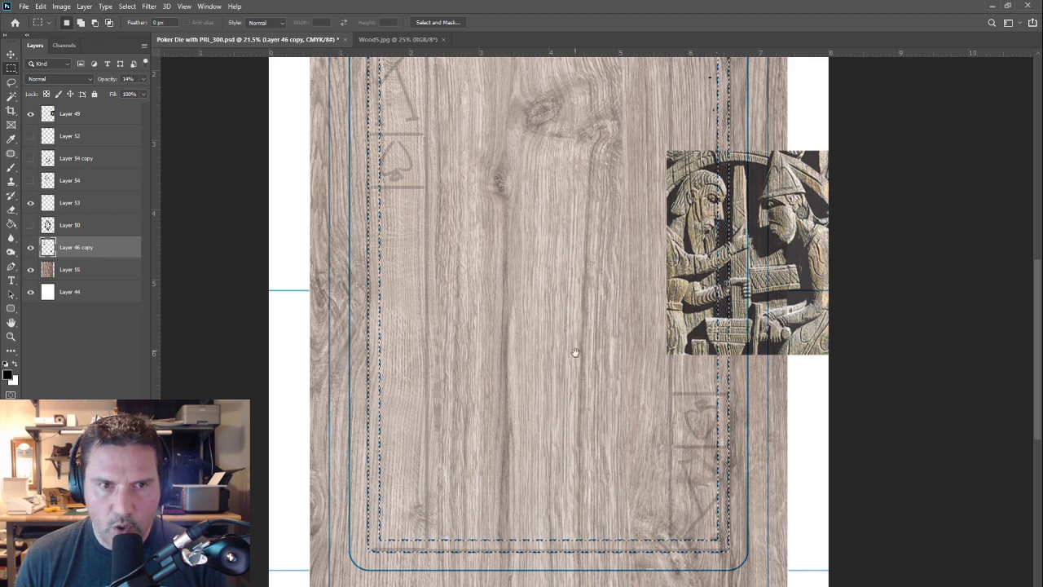
{"action": "left_click_drag", "start_coordinate": [575, 354], "coordinate": [596, 466]}
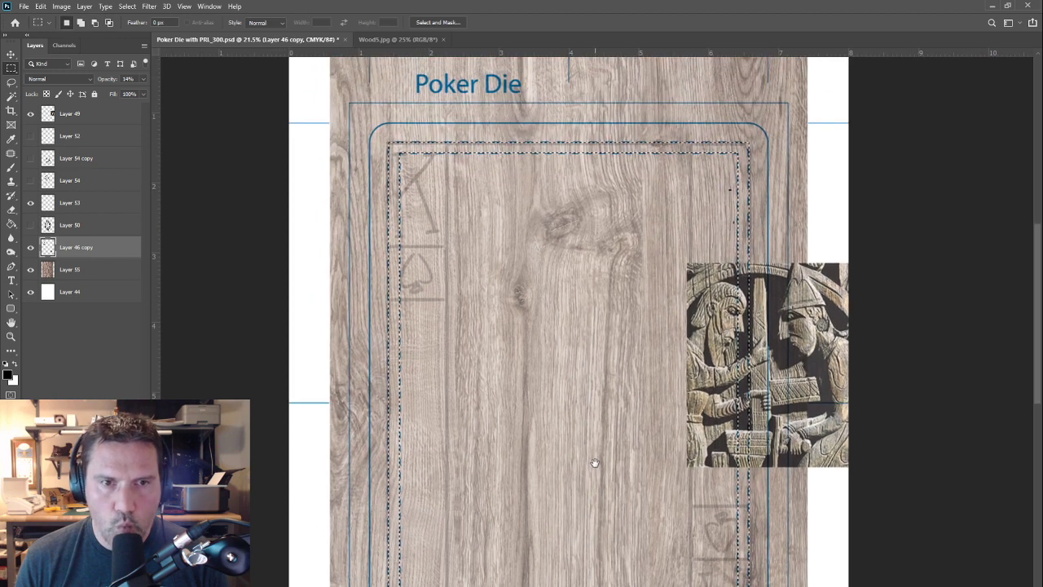
Step: Restore the wood texture on Layer 55 to 100% opacity and save the frame selection as a new channel named Border
{"action": "left_click", "coordinate": [114, 269]}
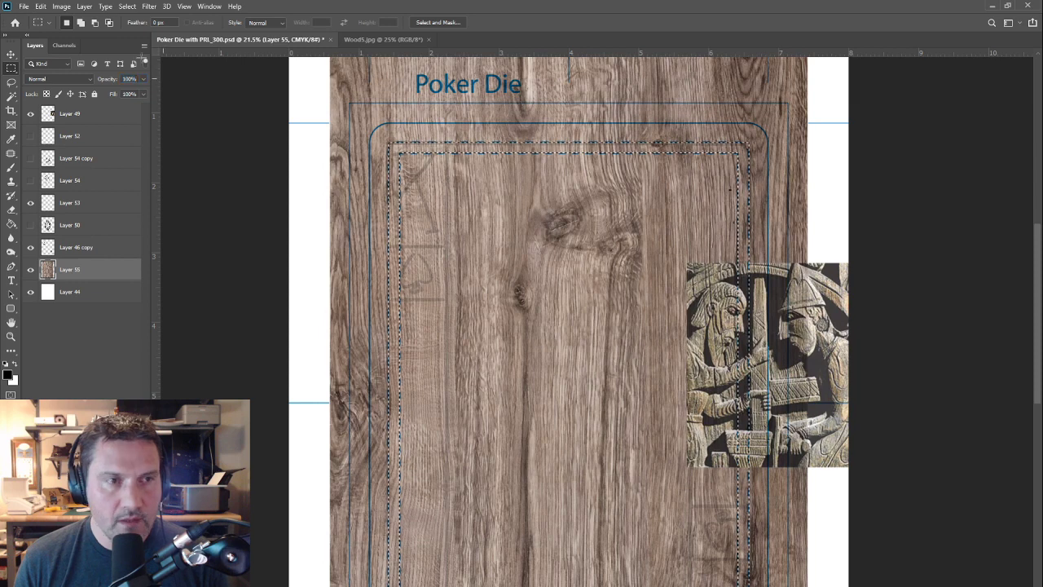
{"action": "left_click", "coordinate": [127, 7]}
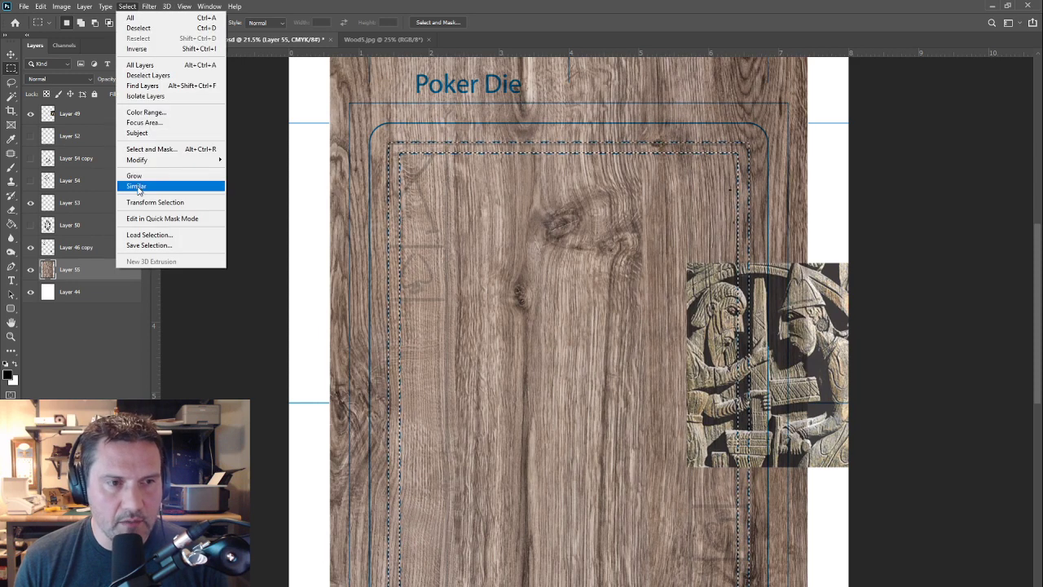
{"action": "left_click", "coordinate": [149, 244]}
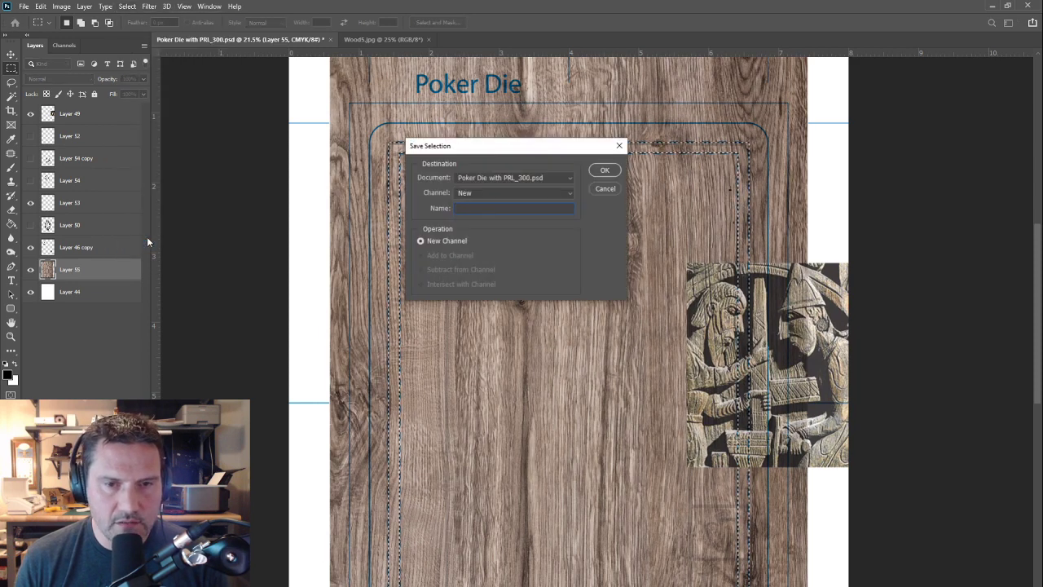
{"action": "type", "text": "Border"}
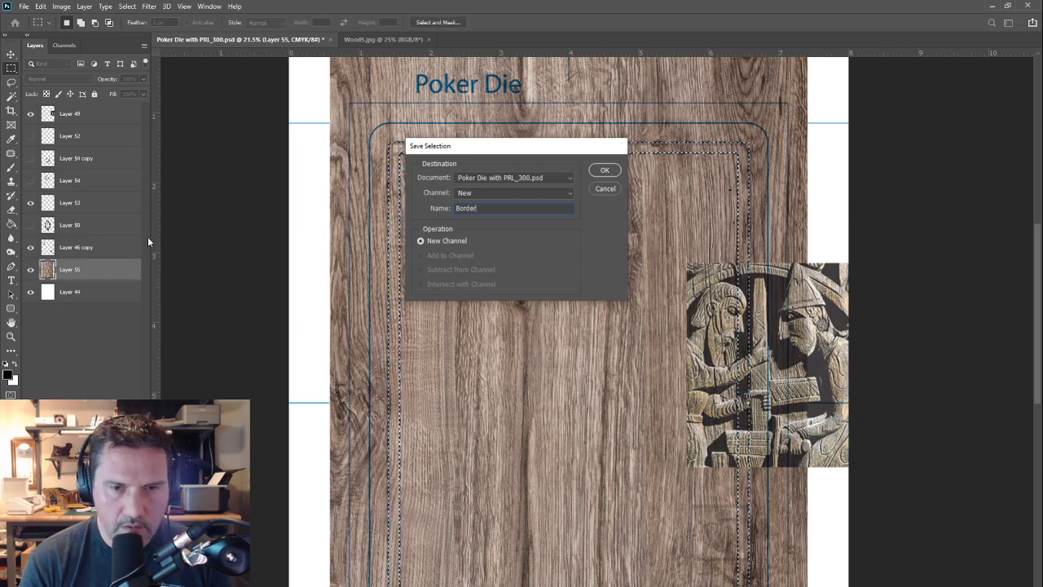
{"action": "key", "text": "Return"}
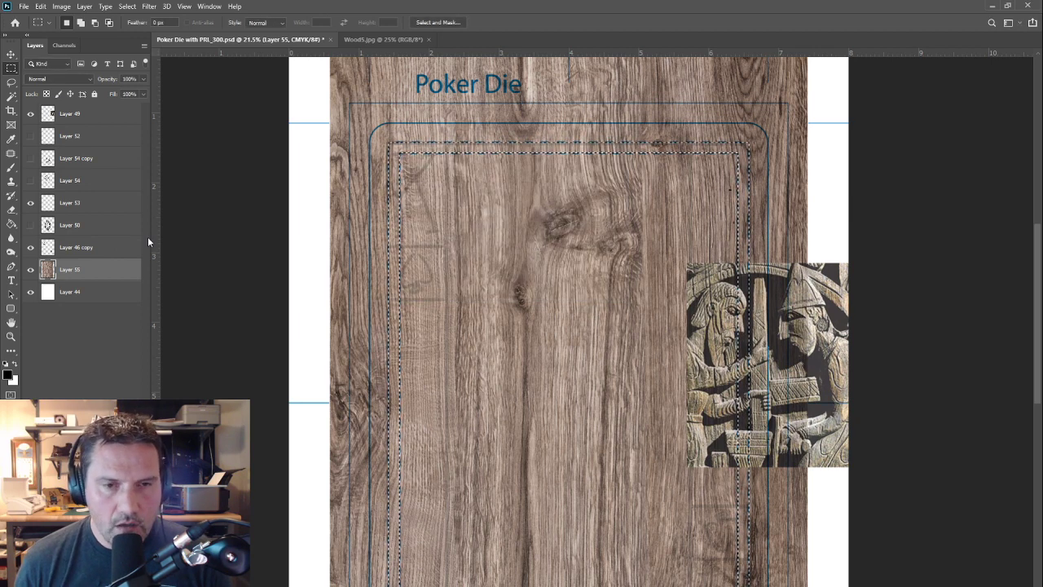
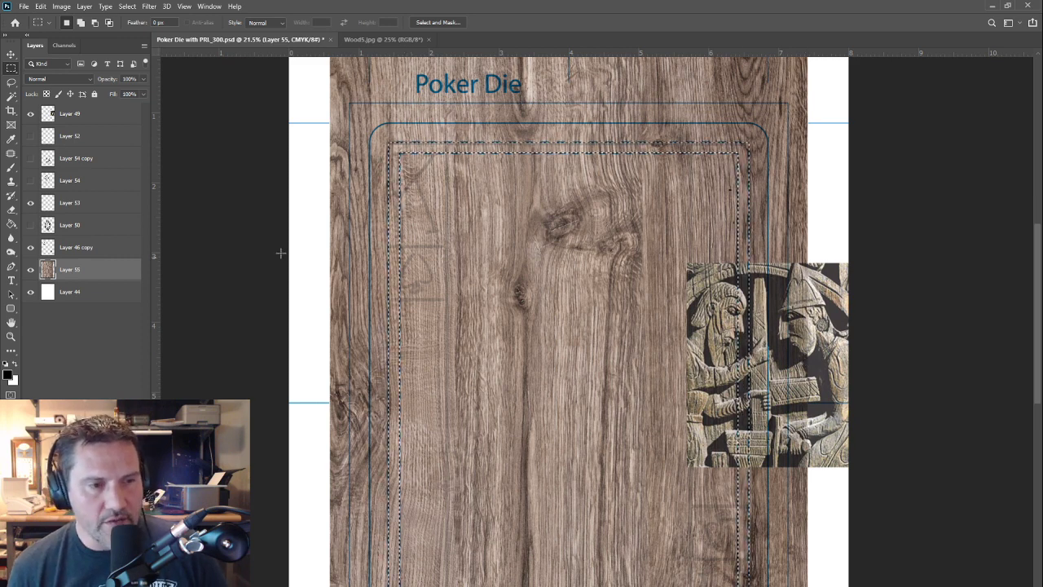
Step: Hide the frame sketch on Layer 46 copy, the relief reference on Layer 49, and the Die channel guide
{"action": "left_click", "coordinate": [30, 247]}
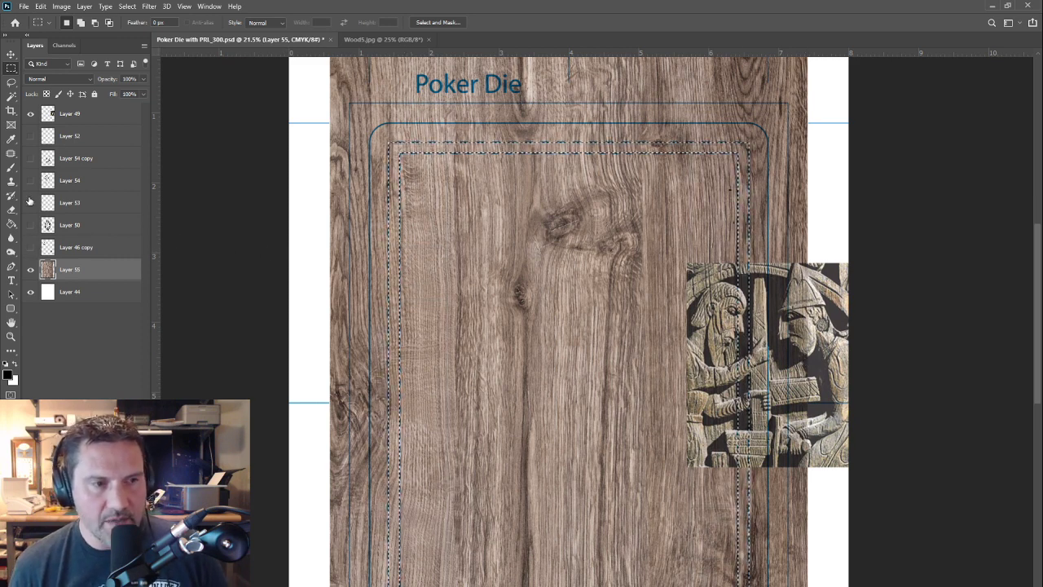
{"action": "left_click", "coordinate": [30, 202]}
{"action": "left_click", "coordinate": [31, 114]}
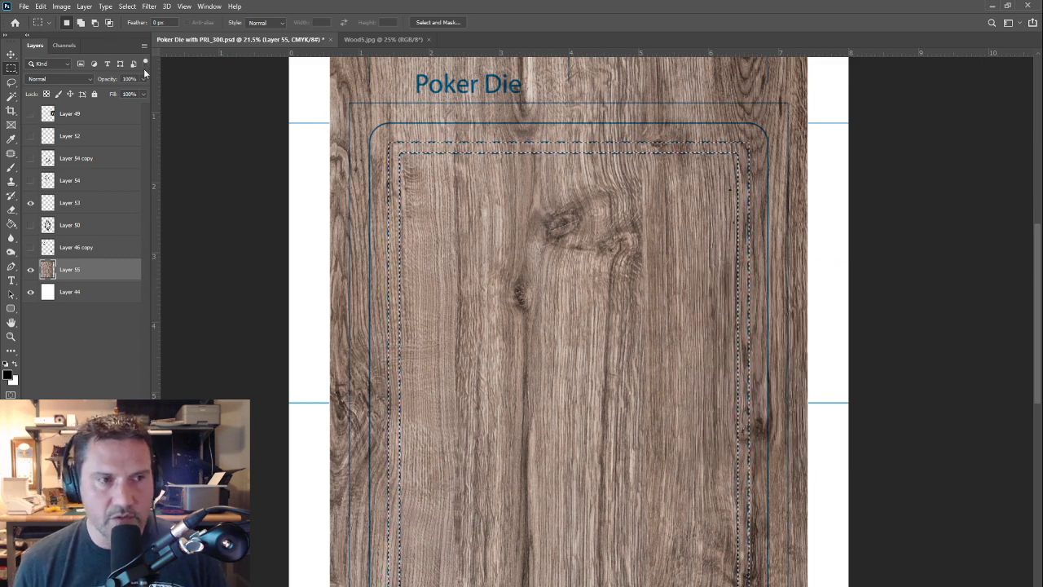
{"action": "left_click", "coordinate": [55, 47]}
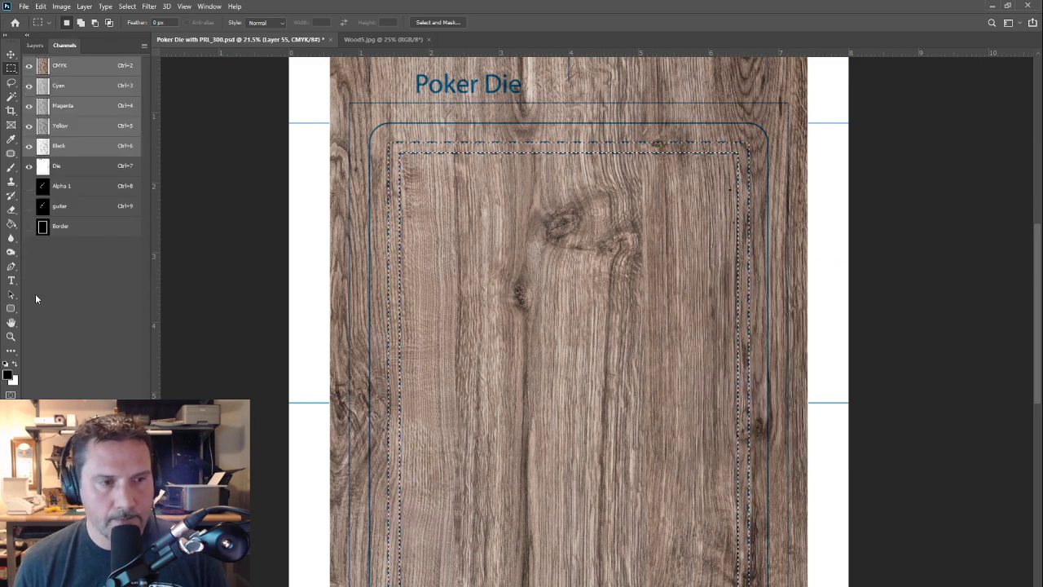
{"action": "left_click", "coordinate": [29, 166]}
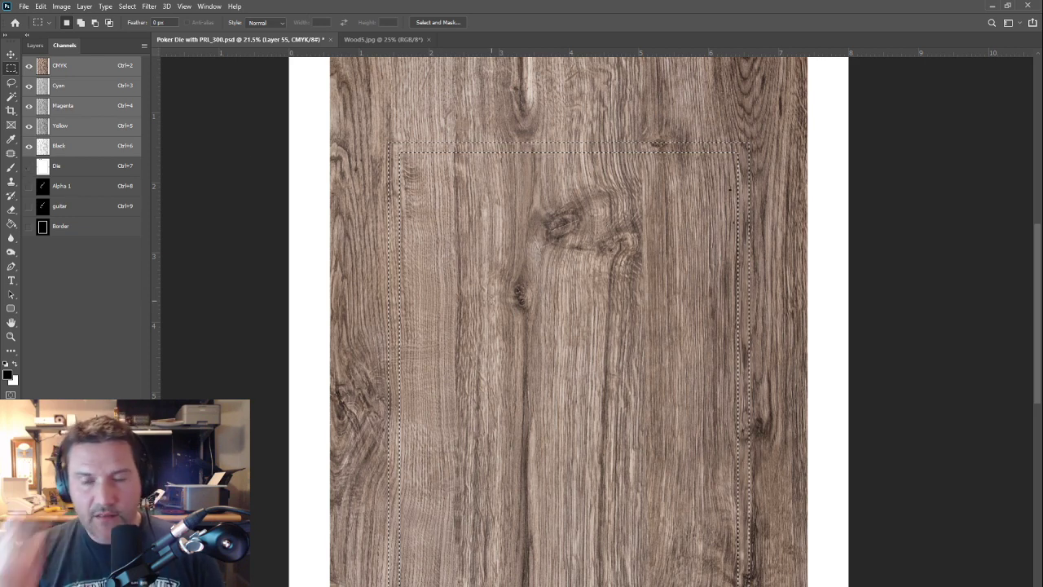
Step: Add a new layer above the wood texture and fill the border selection with the light wood tone #e4d3c9
{"action": "left_click", "coordinate": [36, 46]}
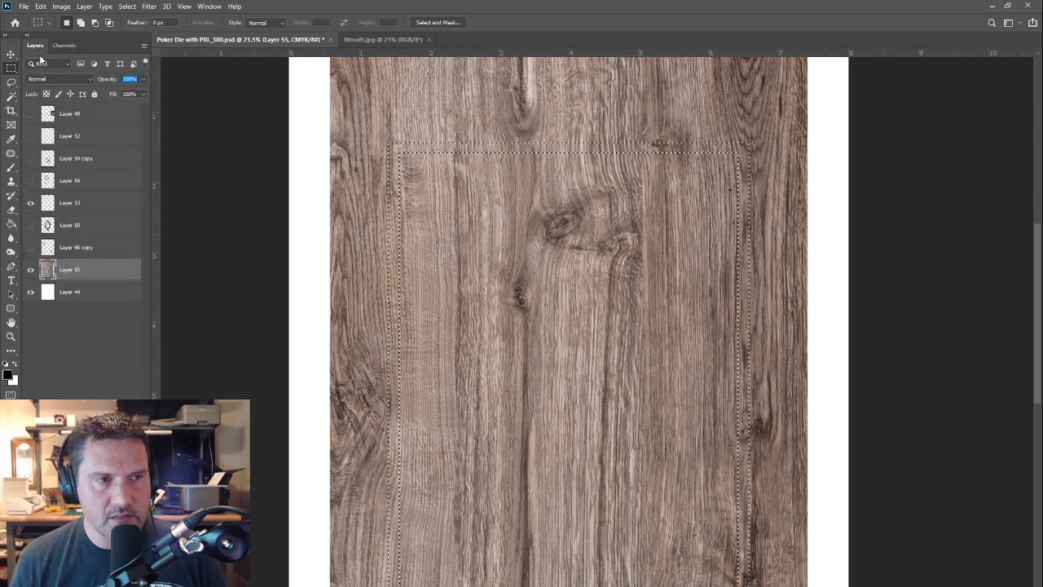
{"action": "key", "text": "ctrl+shift+alt+n"}
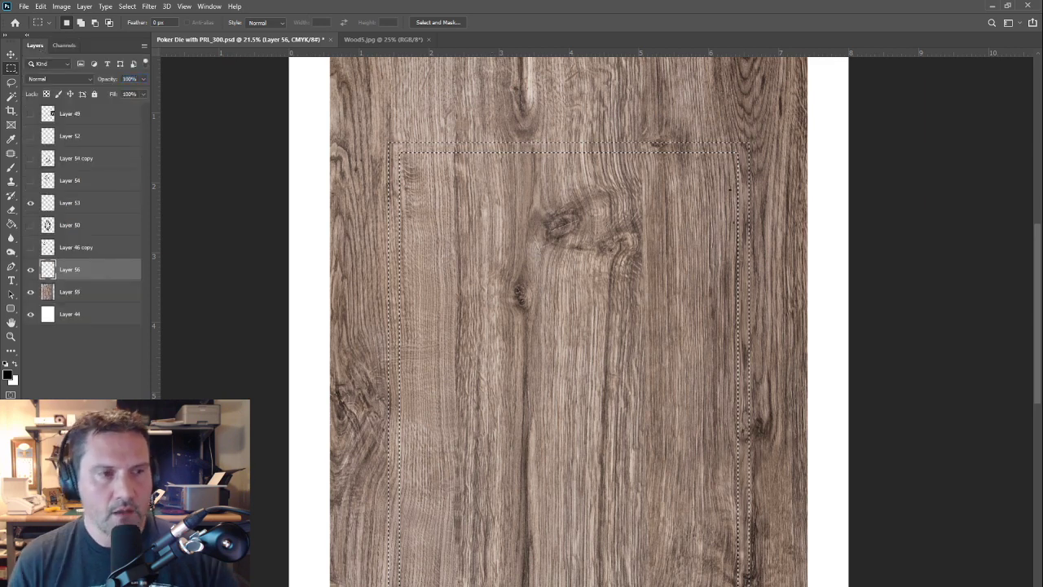
{"action": "key", "text": "b"}
{"action": "mouse_move", "coordinate": [473, 412]}
{"action": "left_mouse_down"}
{"action": "mouse_move", "coordinate": [431, 342]}
{"action": "mouse_move", "coordinate": [454, 352]}
{"action": "left_mouse_up"}
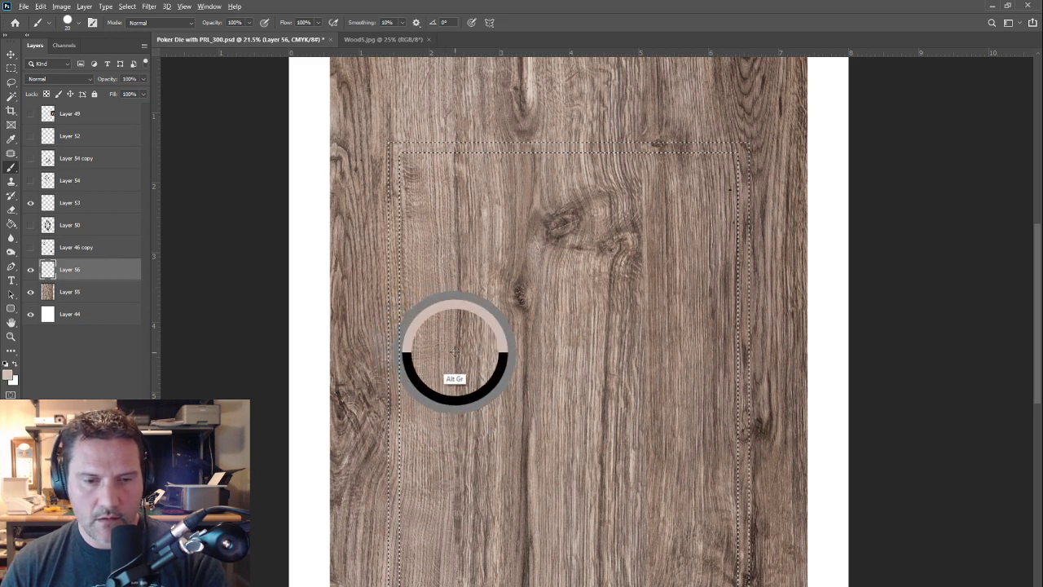
{"action": "left_click", "coordinate": [8, 375]}
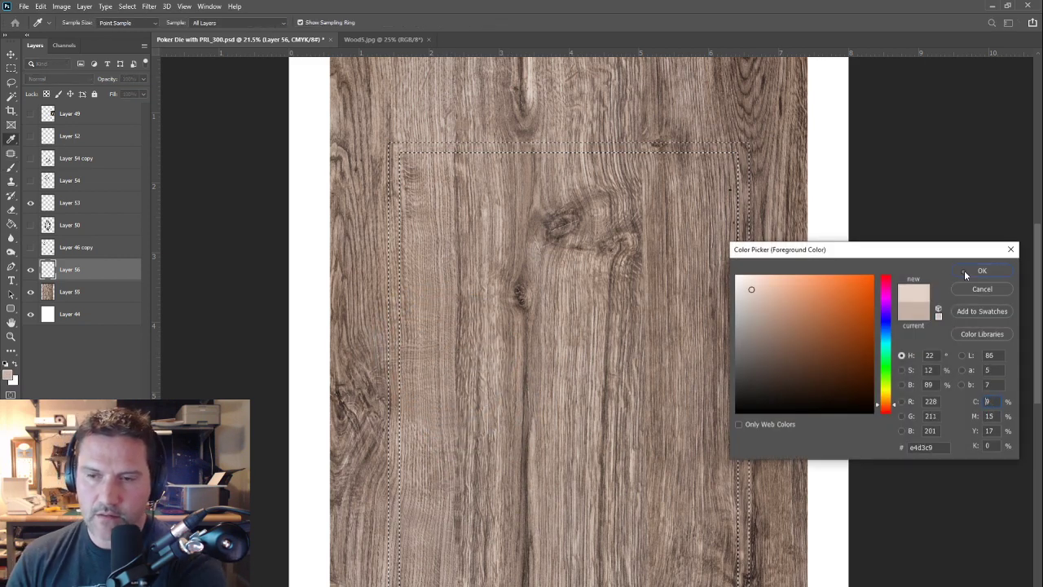
{"action": "left_click", "coordinate": [962, 272]}
{"action": "key", "text": "alt+BackSpace"}
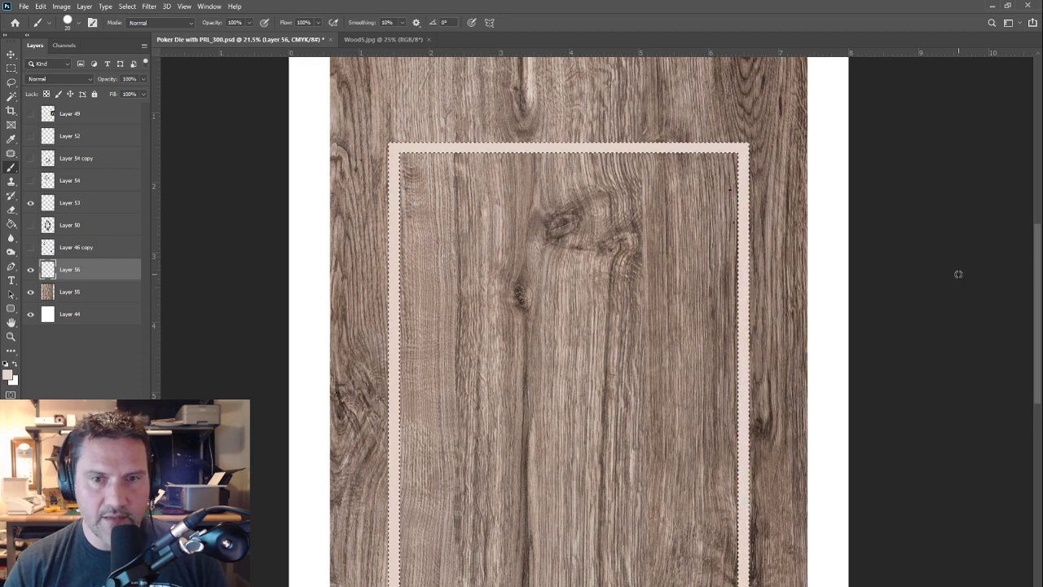
Step: Deselect the light frame and set the blend mode of its layer, Layer 56, to Overlay
{"action": "key", "text": "ctrl+d"}
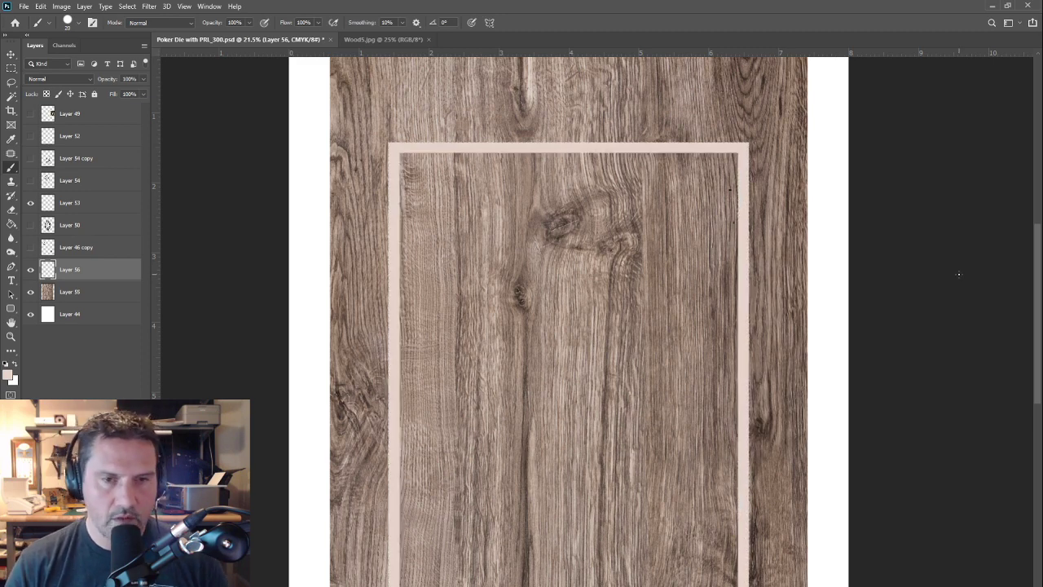
{"action": "left_click", "coordinate": [57, 79]}
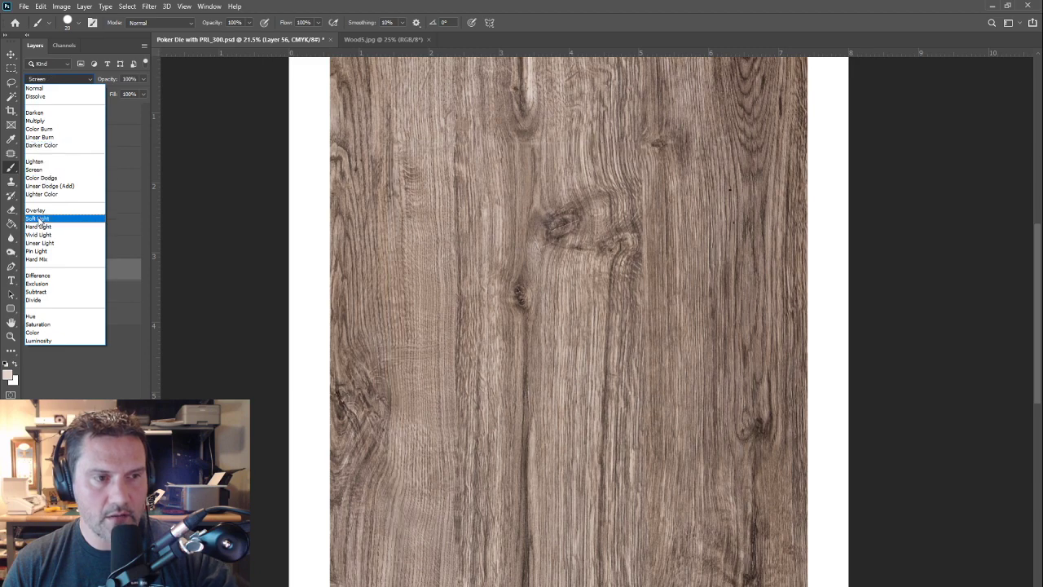
{"action": "left_click", "coordinate": [65, 219]}
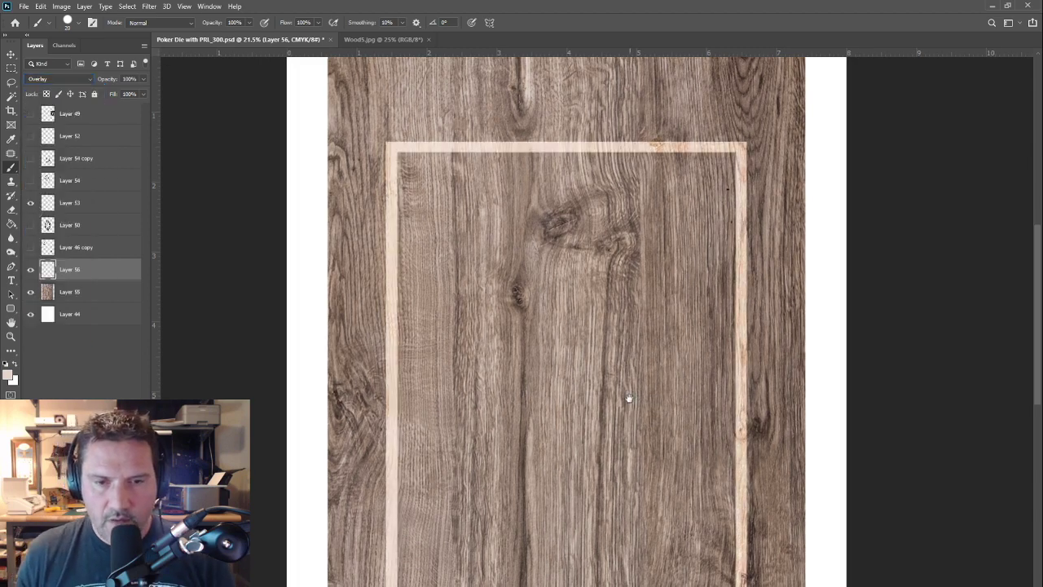
{"action": "left_click_drag", "start_coordinate": [629, 396], "coordinate": [626, 338]}
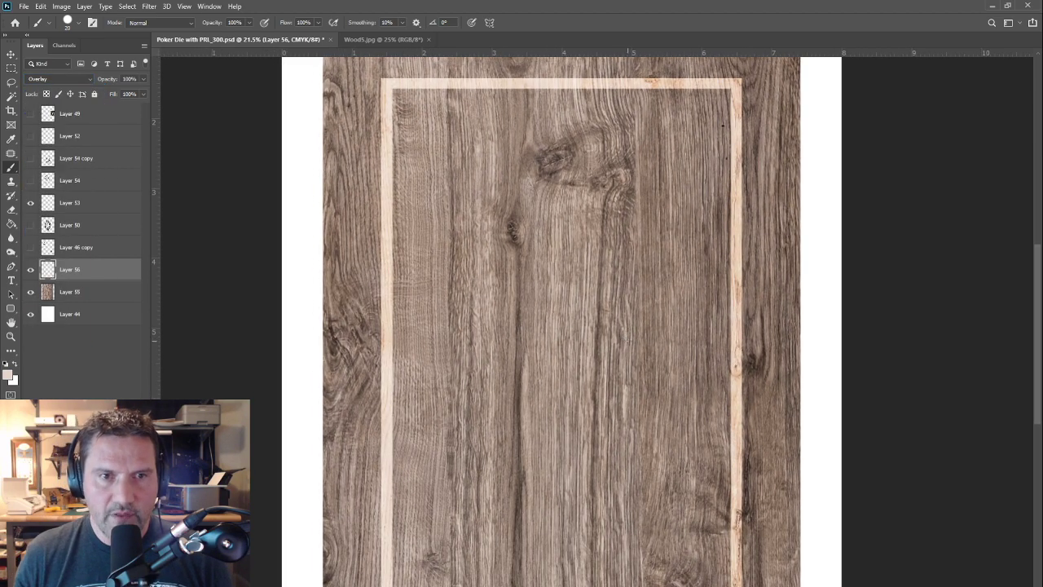
Step: Soften the light frame on Layer 56 with the Blur tool, using a 90 px brush
{"action": "left_click", "coordinate": [11, 237]}
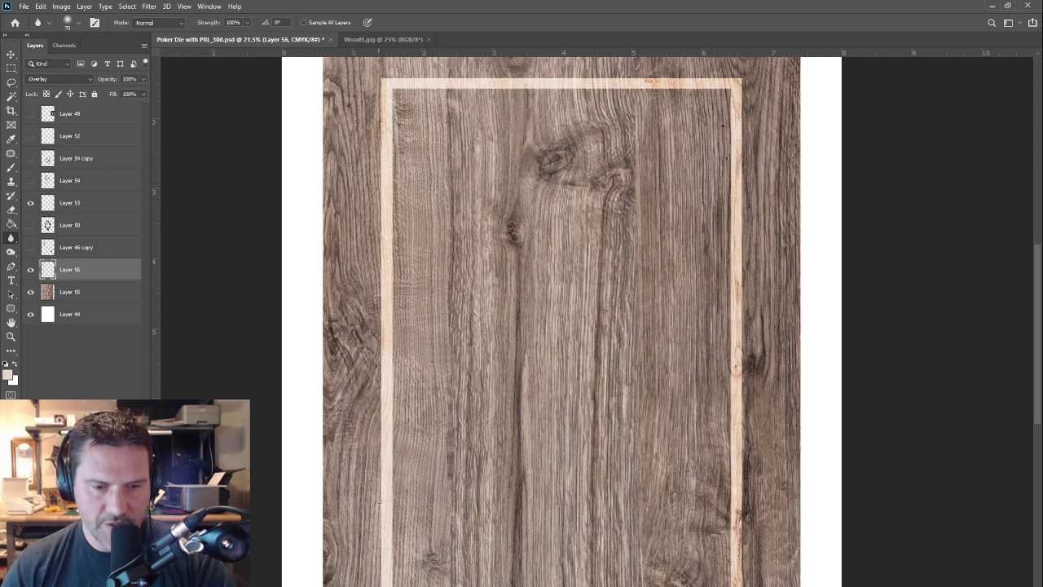
{"action": "key", "text": "]"}
{"action": "left_click_drag", "start_coordinate": [384, 577], "coordinate": [331, 382]}
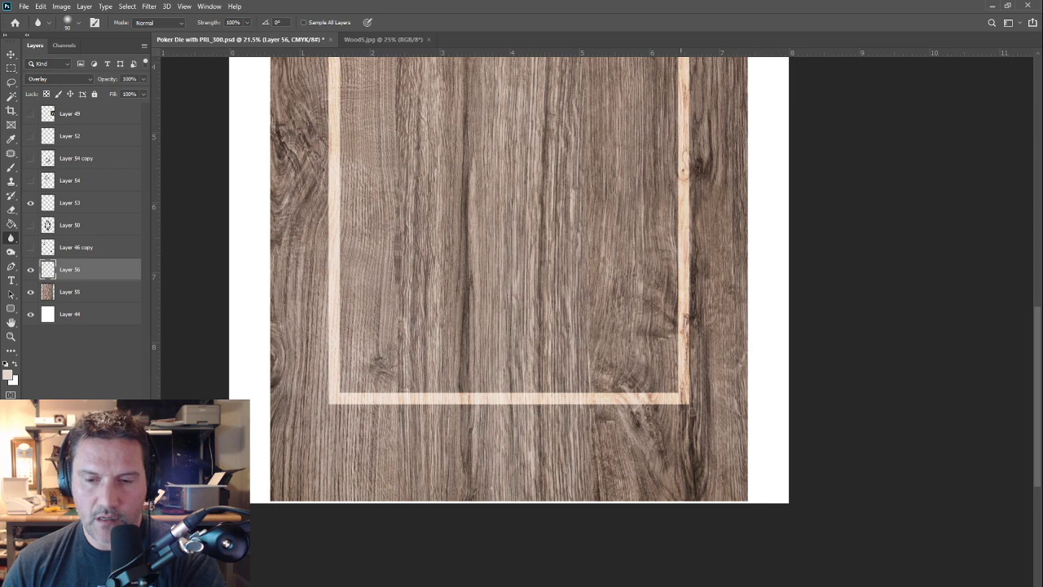
{"action": "left_click_drag", "start_coordinate": [679, 236], "coordinate": [668, 439]}
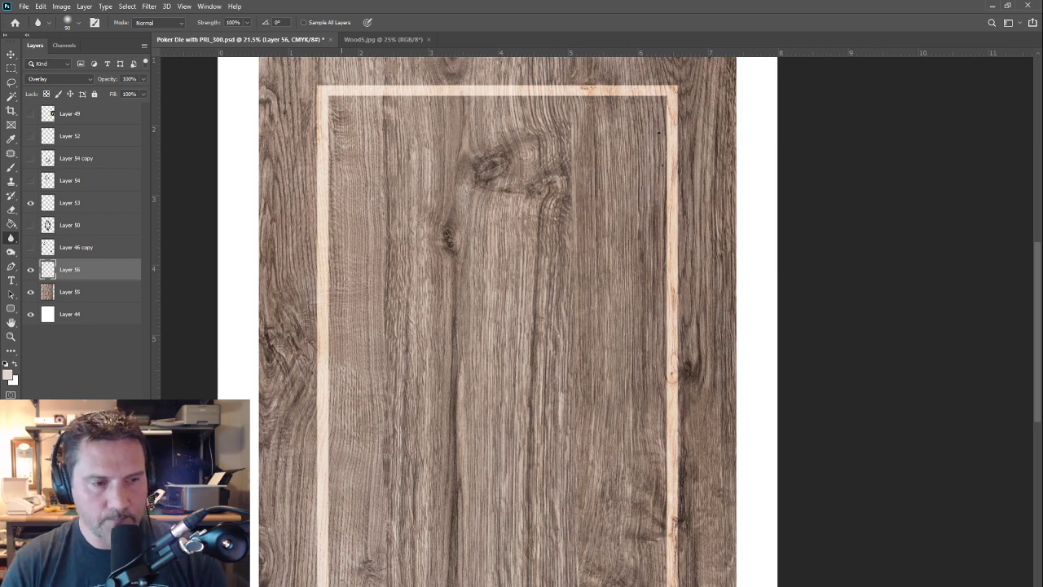
Step: Load the frame's outline as an inverted selection and add a new layer above it with the Multiply blend mode
{"action": "left_click", "coordinate": [50, 273], "text": "ctrl"}
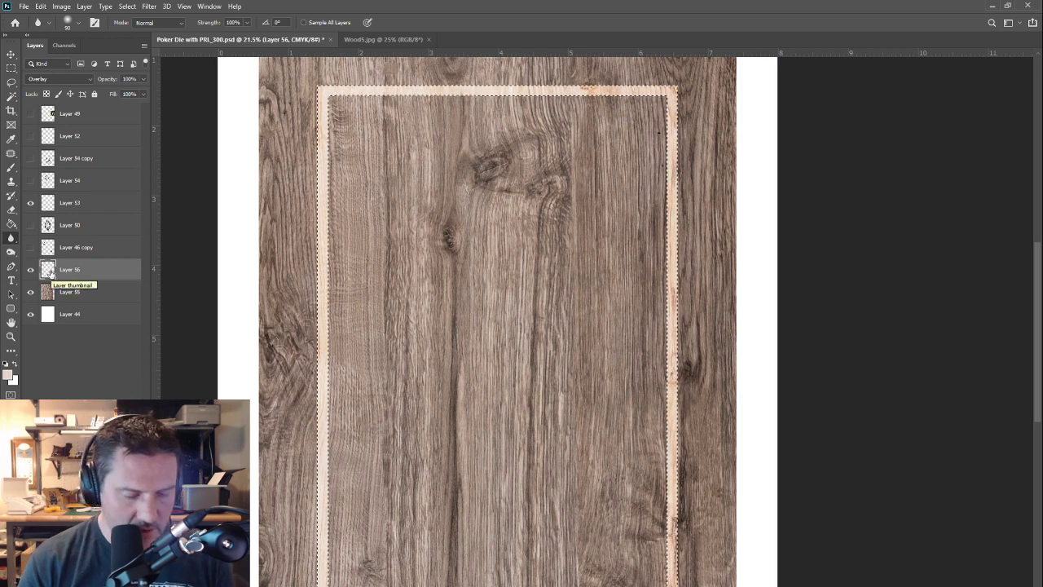
{"action": "key", "text": "ctrl+shift+i"}
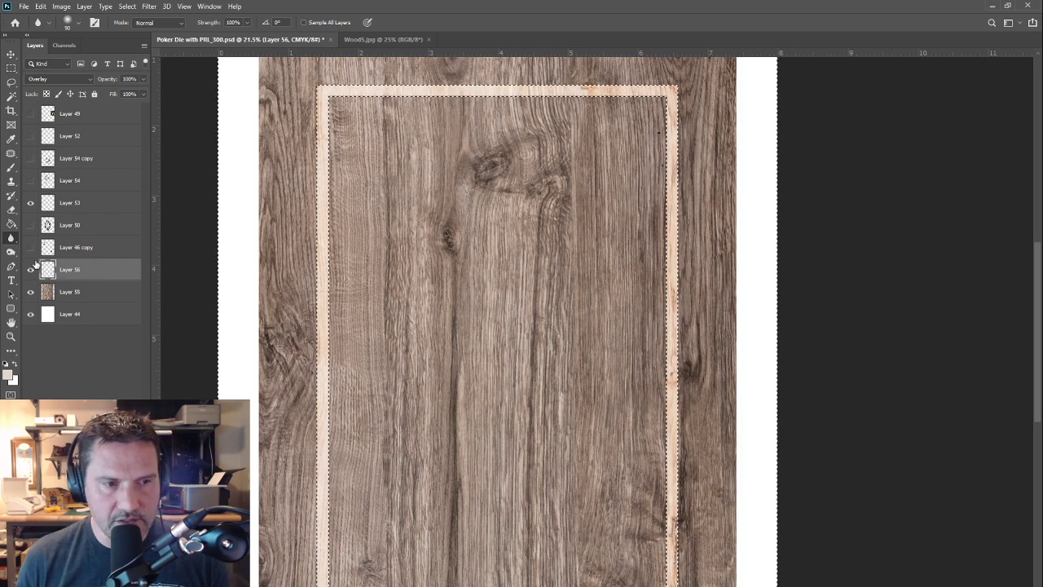
{"action": "key", "text": "ctrl+j"}
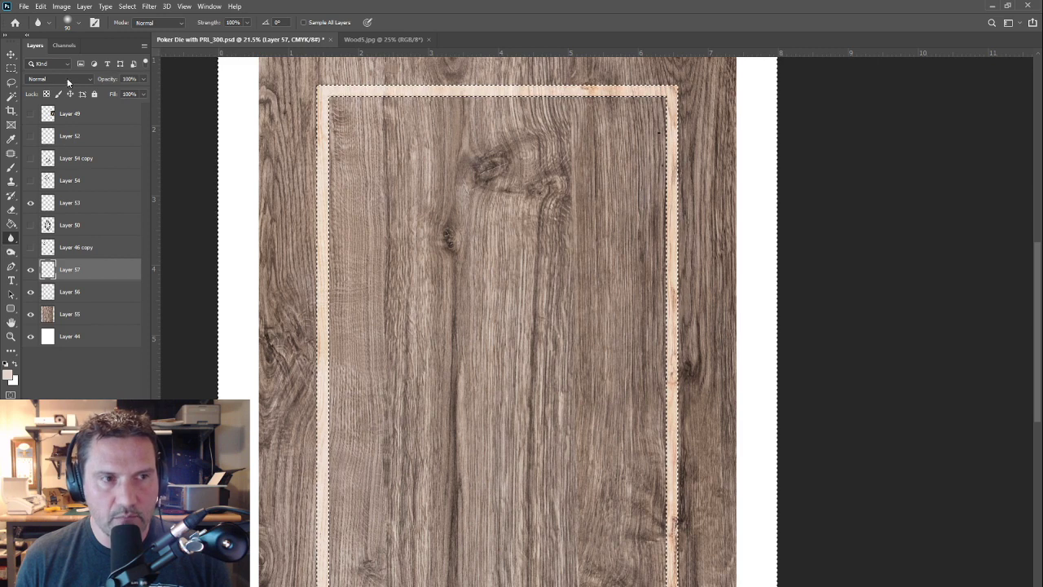
{"action": "left_click", "coordinate": [57, 78]}
{"action": "left_click", "coordinate": [54, 122]}
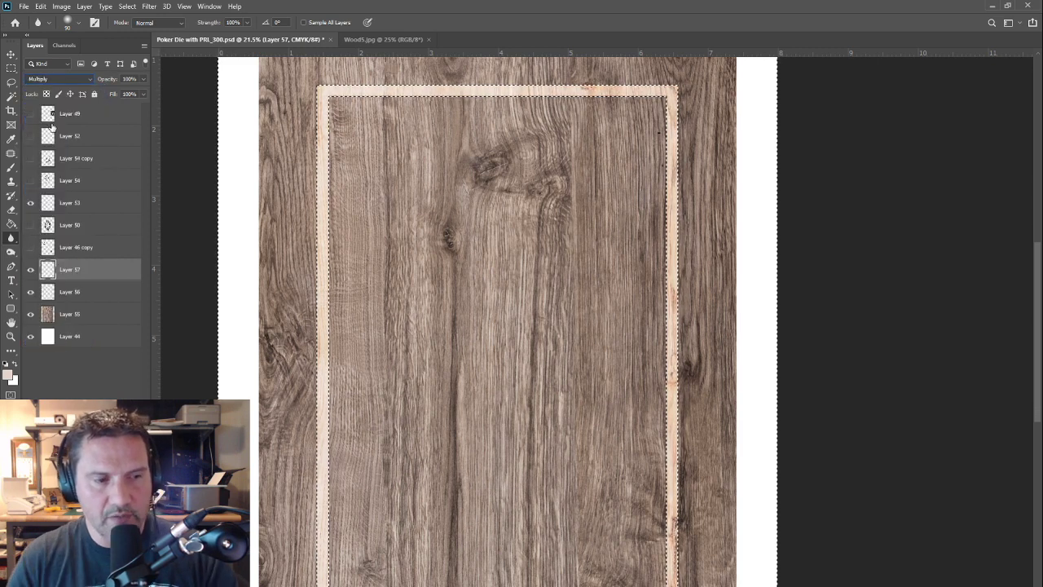
Step: Sample a dark brown from the wood grain as the foreground color and remove the selection outline
{"action": "left_click", "coordinate": [8, 376]}
{"action": "left_click", "coordinate": [452, 389]}
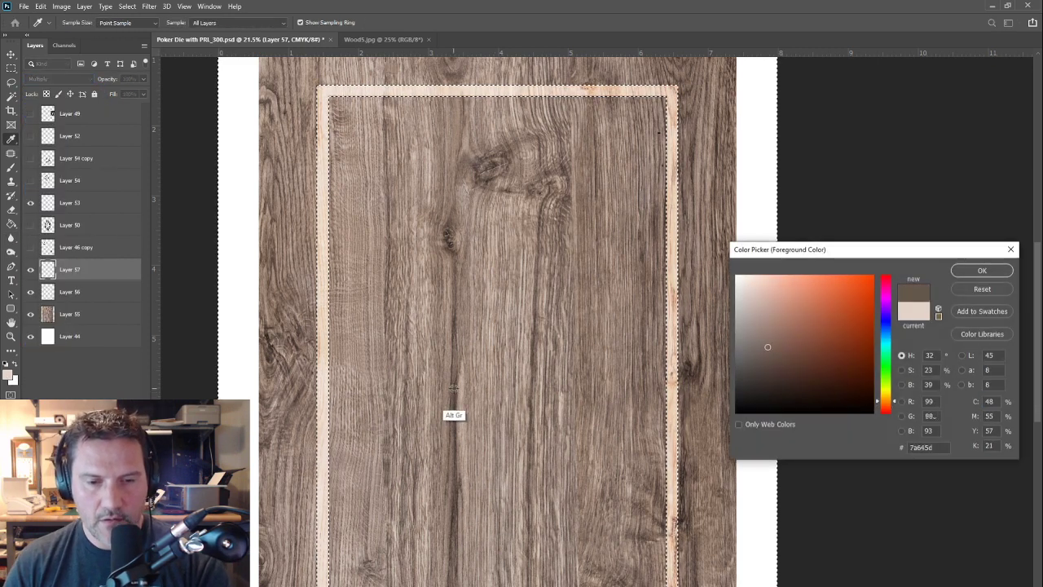
{"action": "left_click", "coordinate": [971, 270]}
{"action": "key", "text": "ctrl+d"}
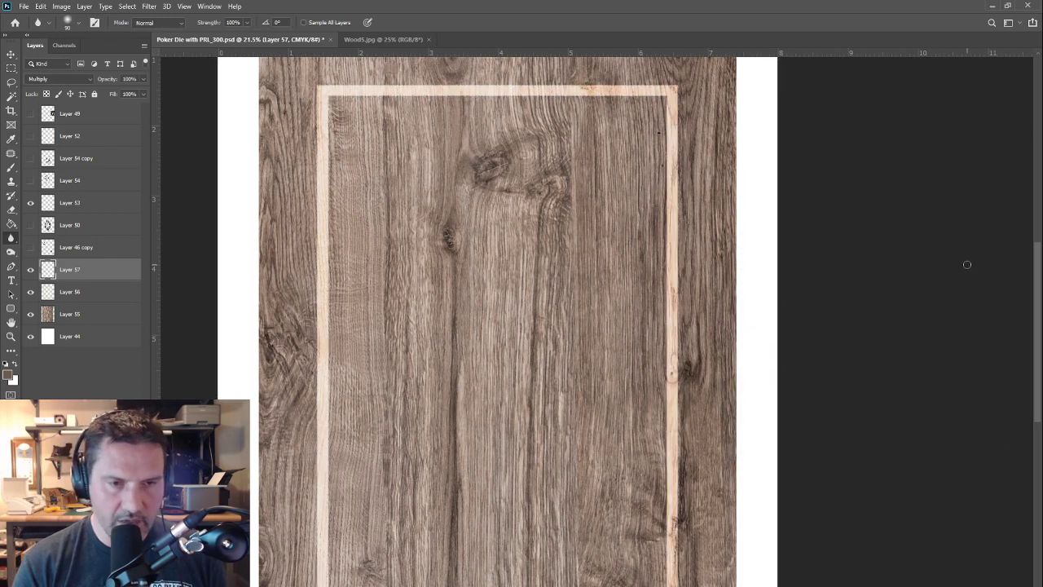
Step: Choose the 12 PT Round preset for the Brush tool and set its hardness to 0%
{"action": "left_click", "coordinate": [11, 168]}
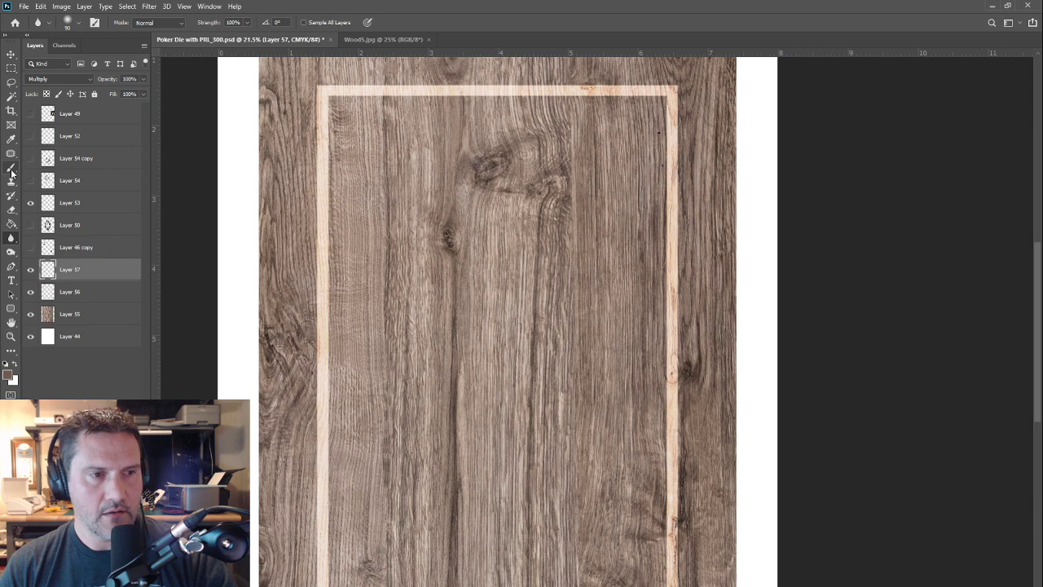
{"action": "left_click", "coordinate": [75, 24]}
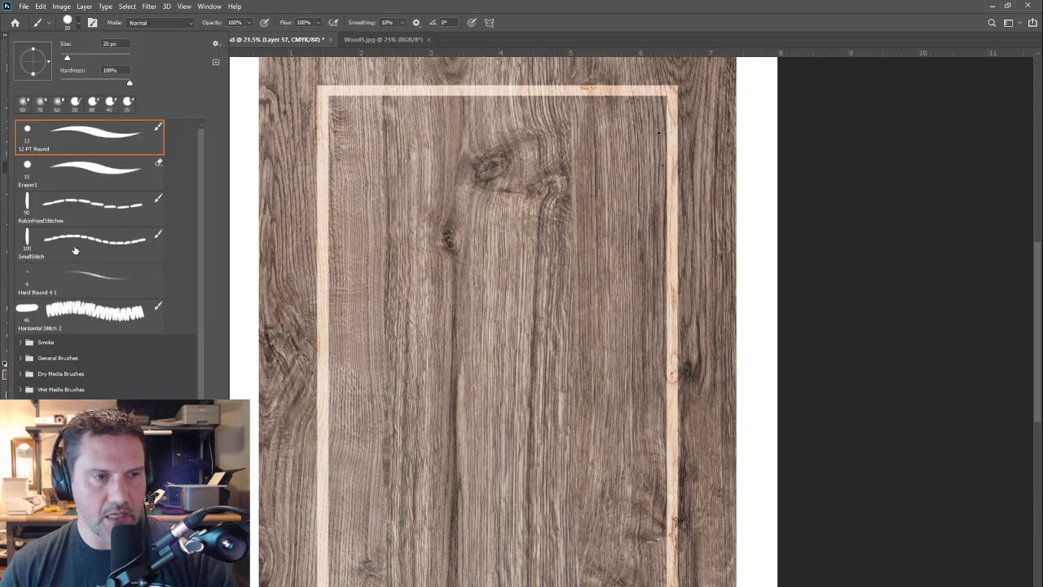
{"action": "left_click", "coordinate": [81, 151]}
{"action": "left_click_drag", "start_coordinate": [128, 83], "coordinate": [42, 82]}
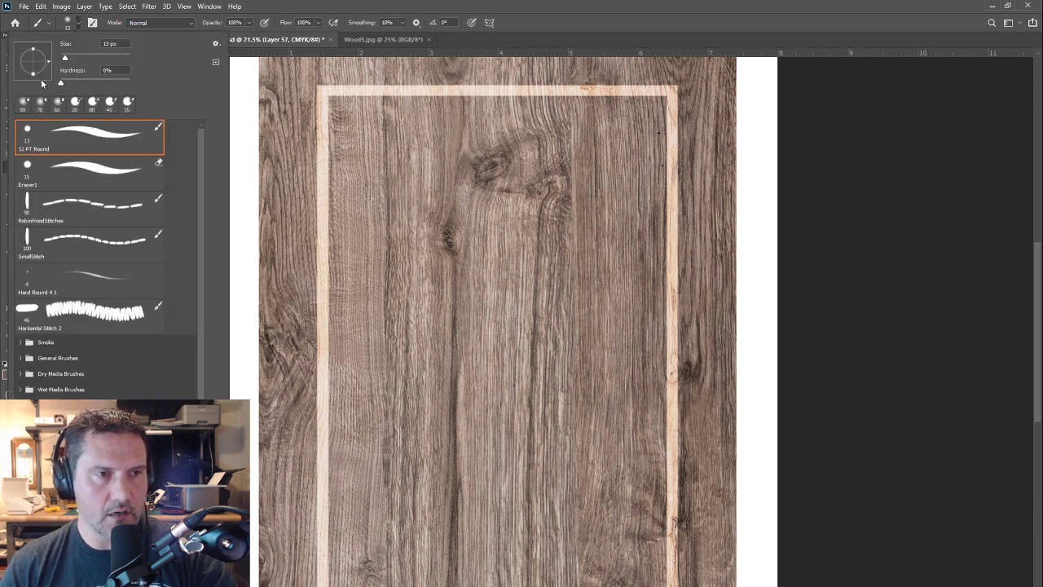
{"action": "key", "text": "Return"}
{"action": "mouse_move", "coordinate": [372, 213]}
{"action": "left_mouse_down"}
{"action": "mouse_move", "coordinate": [366, 269]}
{"action": "mouse_move", "coordinate": [382, 473]}
{"action": "left_mouse_up"}
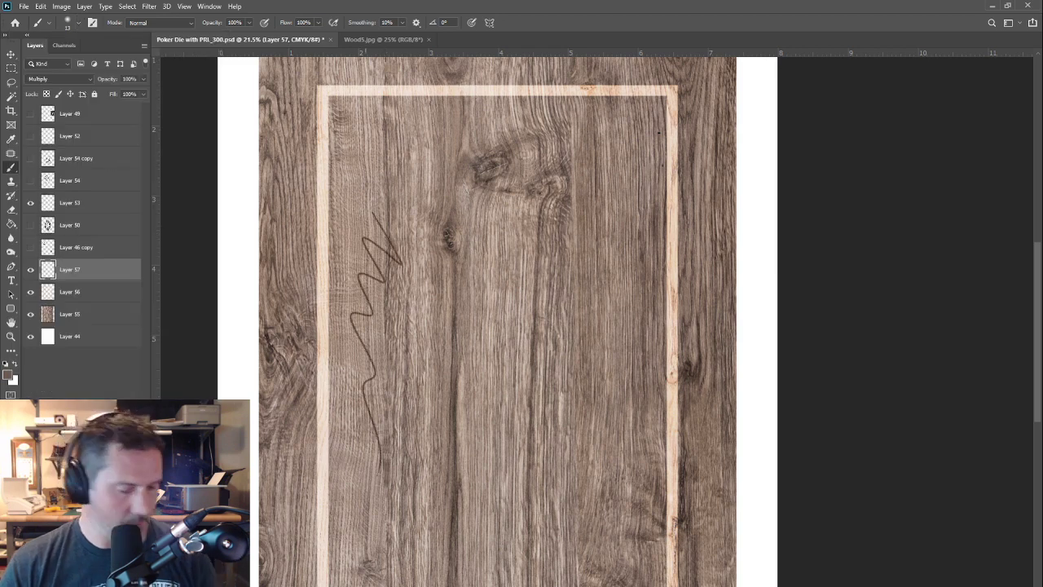
{"action": "key", "text": "ctrl+z"}
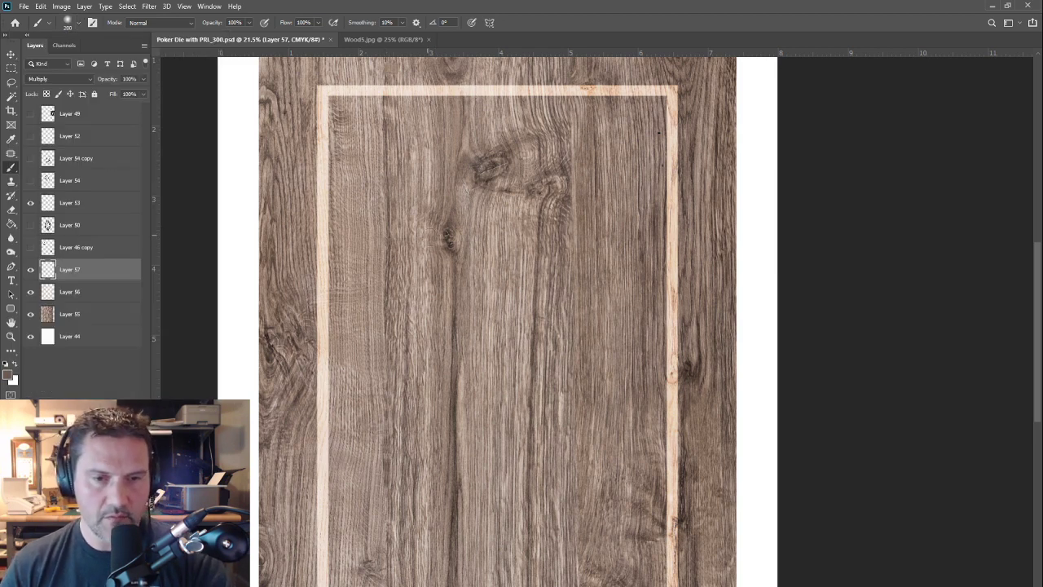
{"action": "left_click_drag", "start_coordinate": [424, 230], "coordinate": [404, 376]}
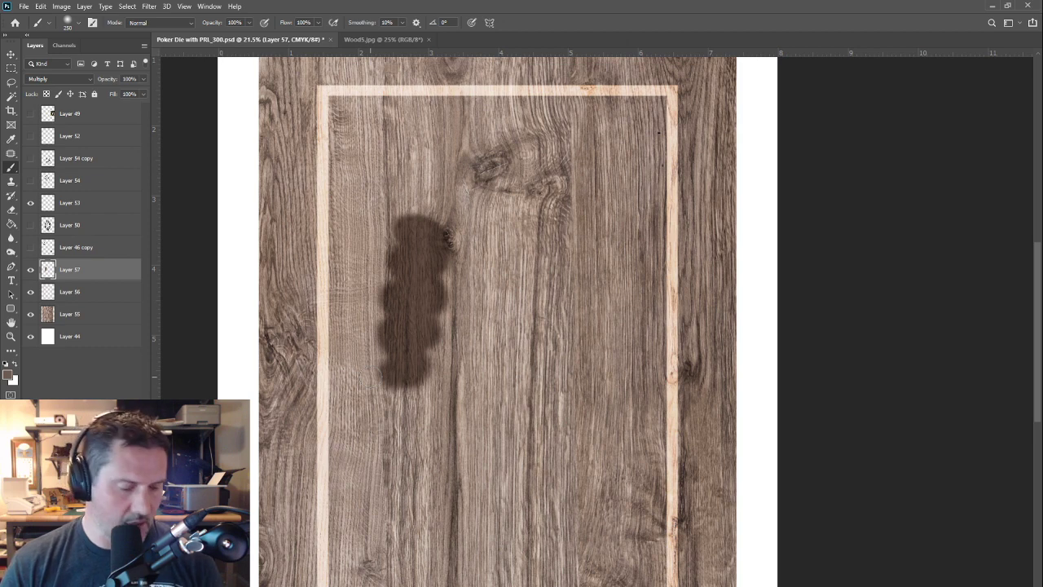
{"action": "key", "text": "ctrl+z"}
Step: Paint soft shadows around the frame's edges with a 400 px brush at 27% flow, and set the shadow layer's opacity to 57%
{"action": "left_click_drag", "start_coordinate": [289, 26], "coordinate": [256, 23]}
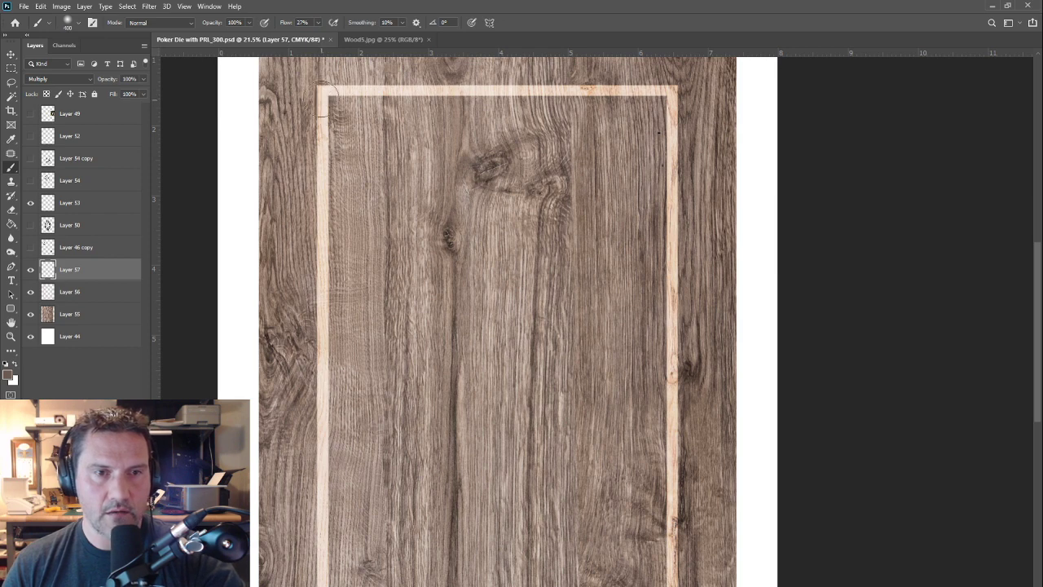
{"action": "key", "text": "bracketright"}
{"action": "key", "text": "bracketright"}
{"action": "mouse_move", "coordinate": [323, 185]}
{"action": "left_mouse_down"}
{"action": "mouse_move", "coordinate": [322, 561]}
{"action": "mouse_move", "coordinate": [280, 371]}
{"action": "left_mouse_up"}
{"action": "left_click_drag", "start_coordinate": [309, 407], "coordinate": [675, 408]}
{"action": "mouse_move", "coordinate": [675, 314]}
{"action": "left_mouse_down"}
{"action": "mouse_move", "coordinate": [574, 516]}
{"action": "mouse_move", "coordinate": [609, 492]}
{"action": "left_mouse_up"}
{"action": "left_click_drag", "start_coordinate": [595, 62], "coordinate": [595, 578]}
{"action": "left_click_drag", "start_coordinate": [551, 329], "coordinate": [579, 407]}
{"action": "left_click_drag", "start_coordinate": [620, 152], "coordinate": [275, 152]}
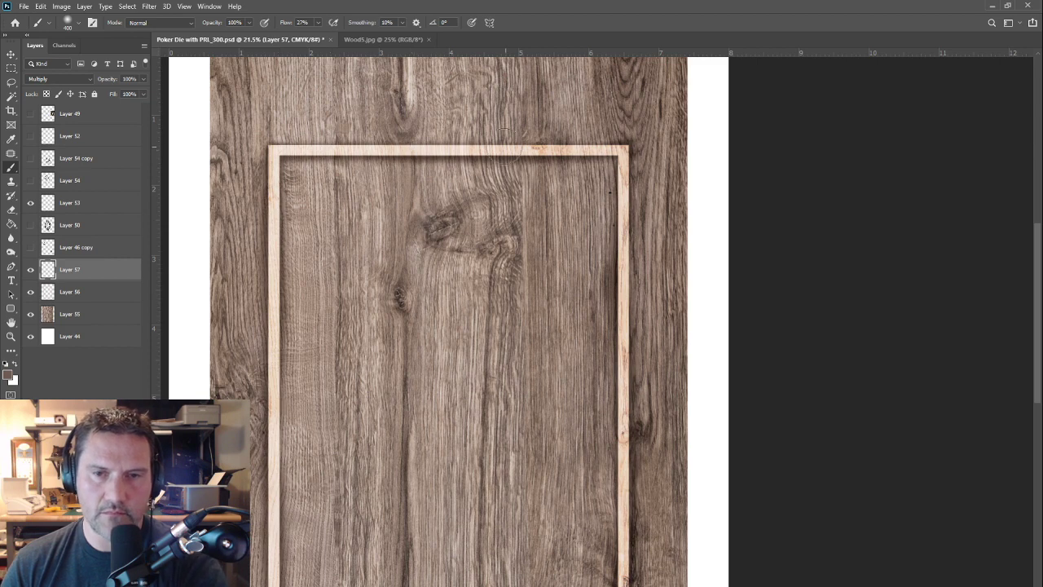
{"action": "left_click_drag", "start_coordinate": [631, 148], "coordinate": [408, 148]}
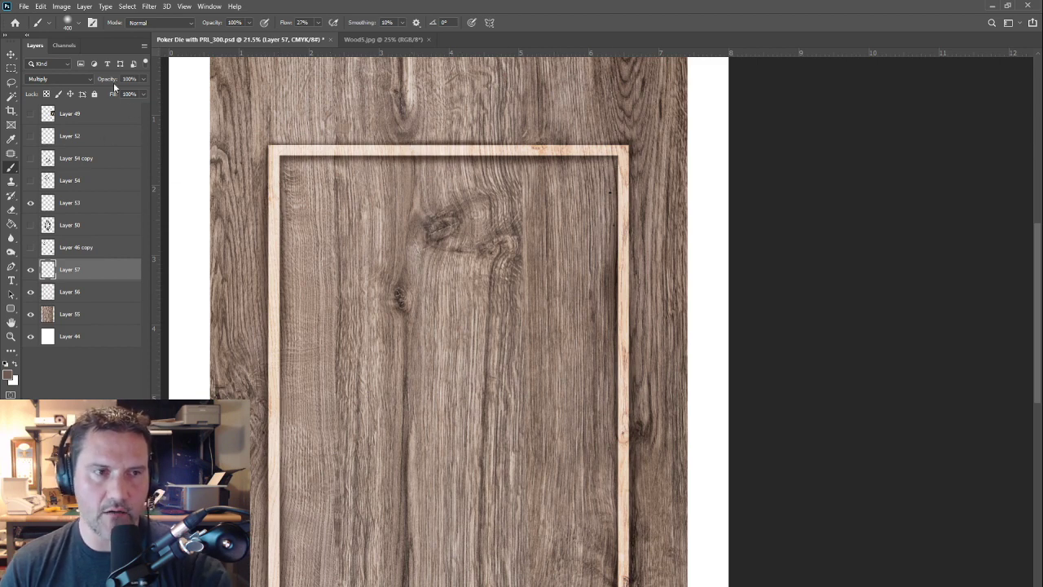
{"action": "left_click_drag", "start_coordinate": [111, 79], "coordinate": [92, 81]}
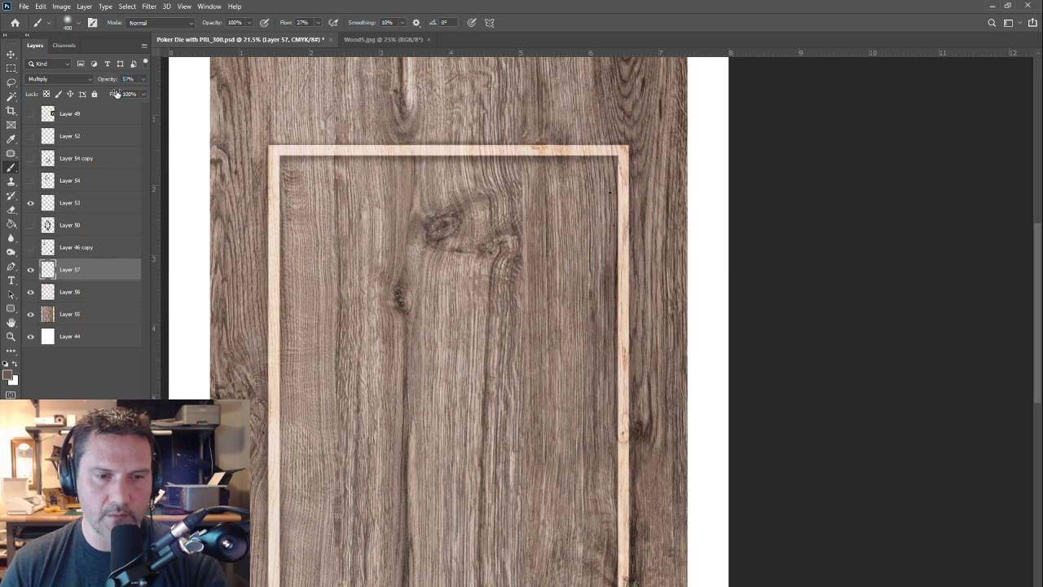
{"action": "left_click_drag", "start_coordinate": [275, 434], "coordinate": [391, 374]}
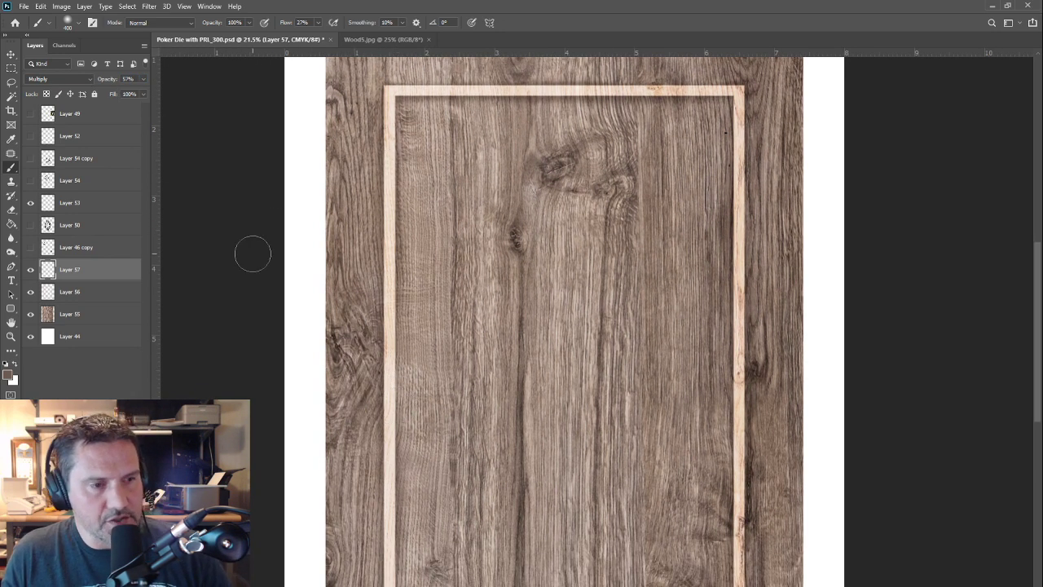
Step: Show Layer 46 copy and, on a new layer above the shadow layer, select a narrow full-height strip along the frame's left side
{"action": "left_click", "coordinate": [30, 249]}
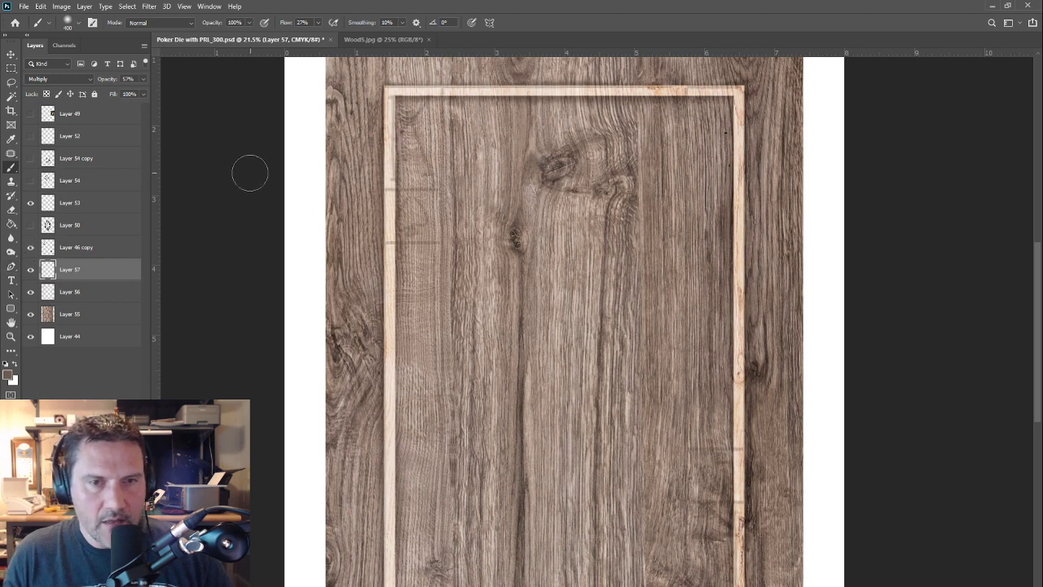
{"action": "left_click", "coordinate": [11, 67]}
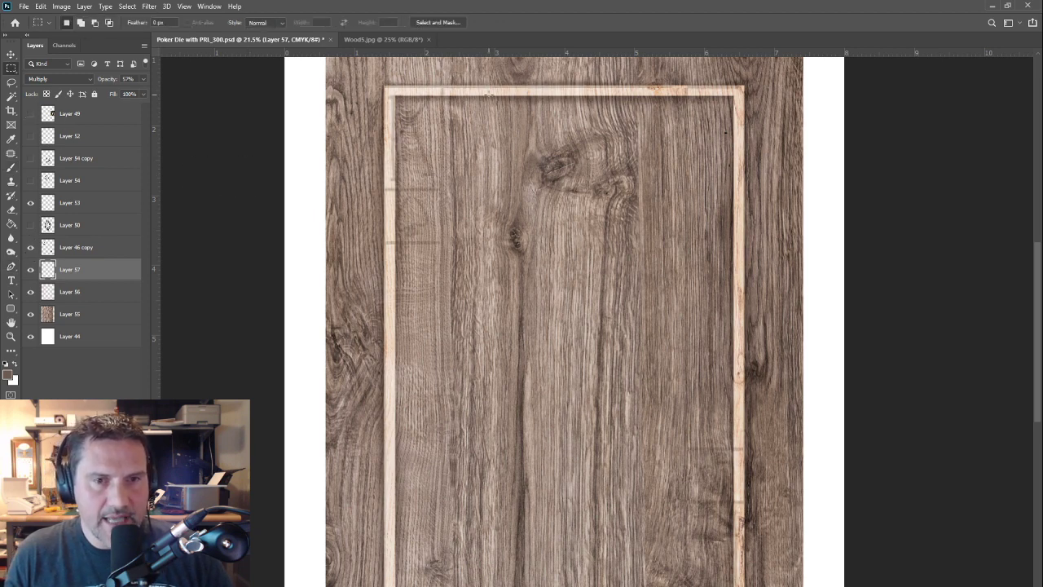
{"action": "key", "text": "ctrl+shift+alt+n"}
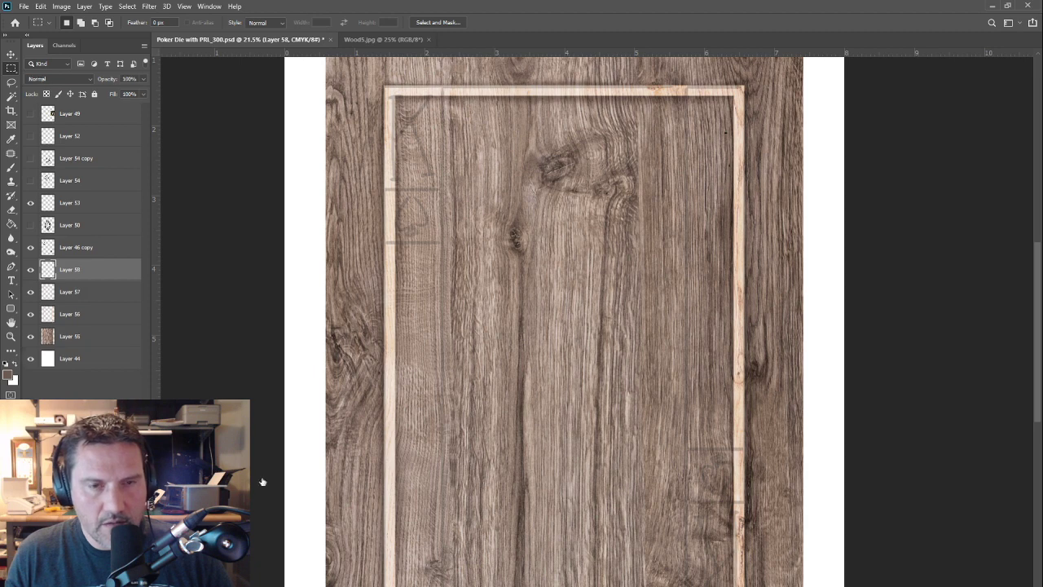
{"action": "left_click_drag", "start_coordinate": [446, 88], "coordinate": [391, 577]}
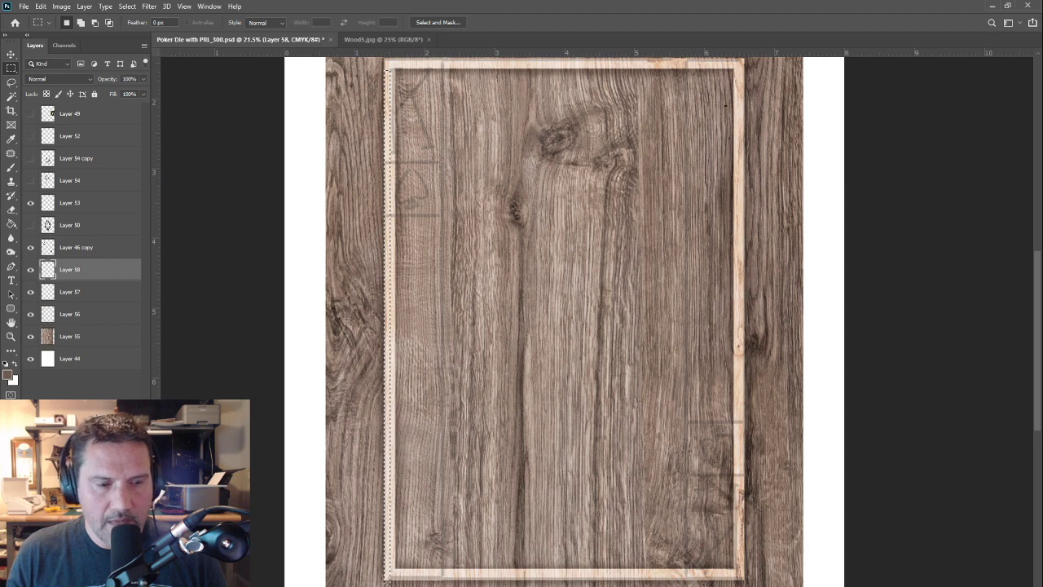
Step: Fill the selected strip with white, deselect it, and move the strip right onto the vertical line of Layer 46 copy
{"action": "key", "text": "x"}
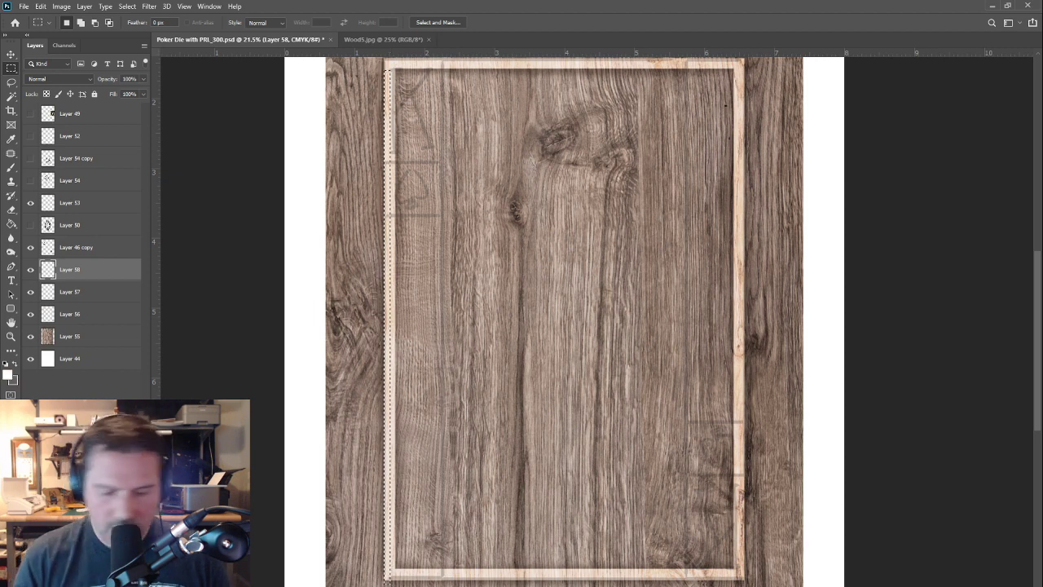
{"action": "key", "text": "alt+BackSpace"}
{"action": "key", "text": "ctrl+d"}
{"action": "key", "text": "v"}
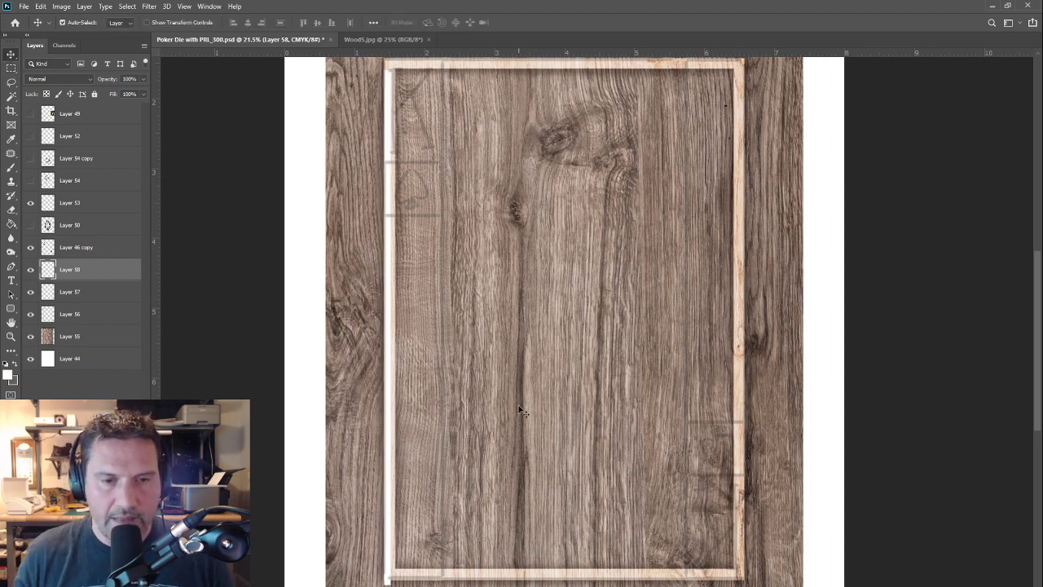
{"action": "left_click_drag", "start_coordinate": [390, 305], "coordinate": [450, 308]}
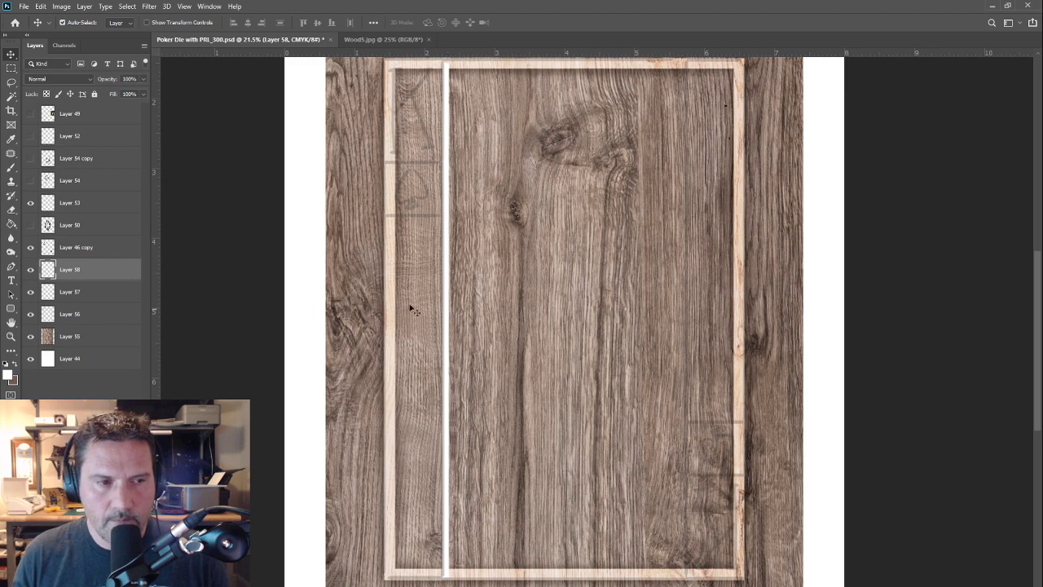
Step: Load the strip's outline as a selection, hide its layer, and fill that area with white on Layer 56
{"action": "left_click", "coordinate": [48, 274], "text": "ctrl"}
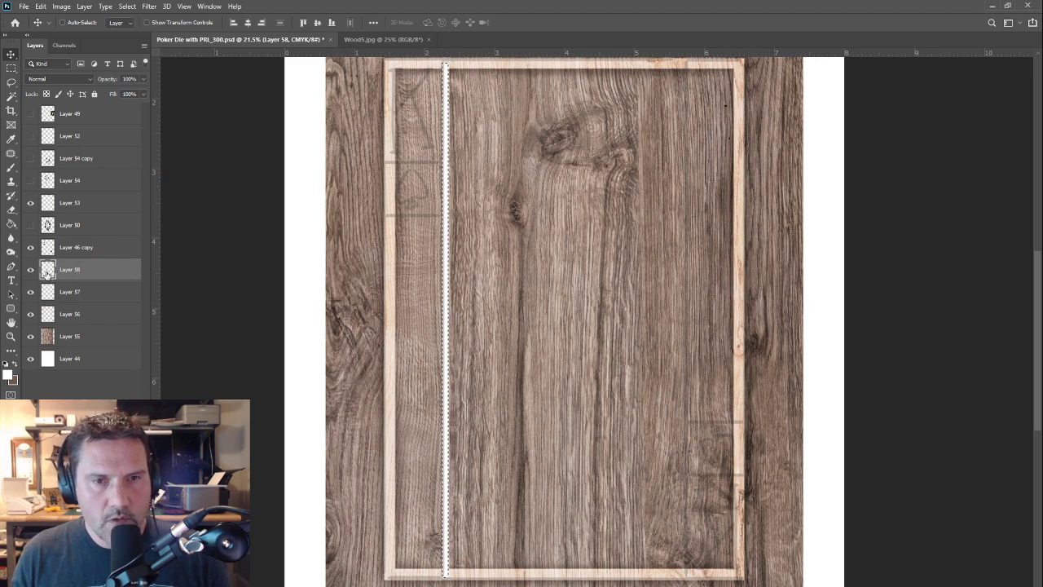
{"action": "left_click", "coordinate": [31, 271]}
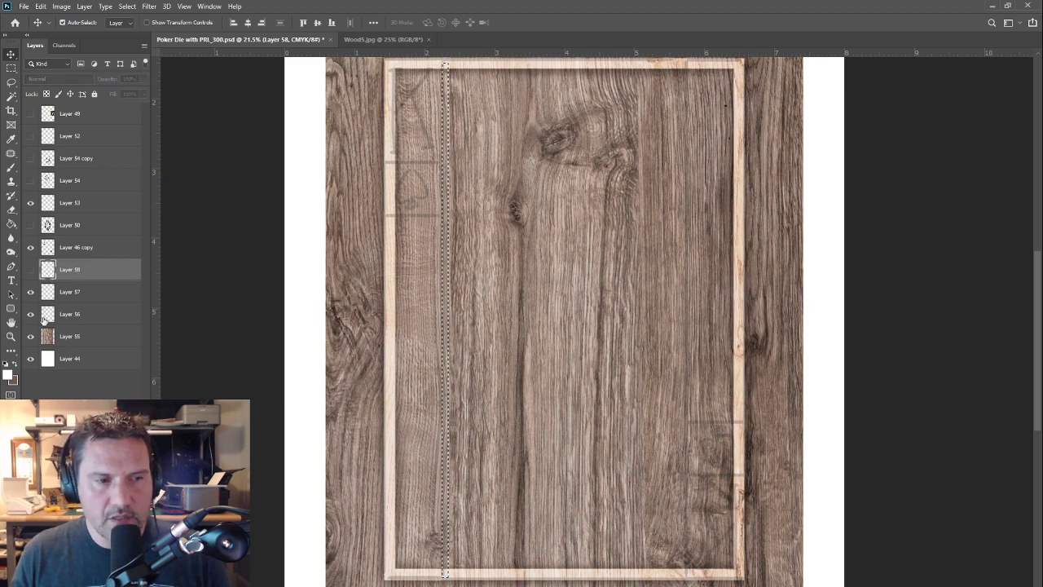
{"action": "left_click", "coordinate": [45, 316]}
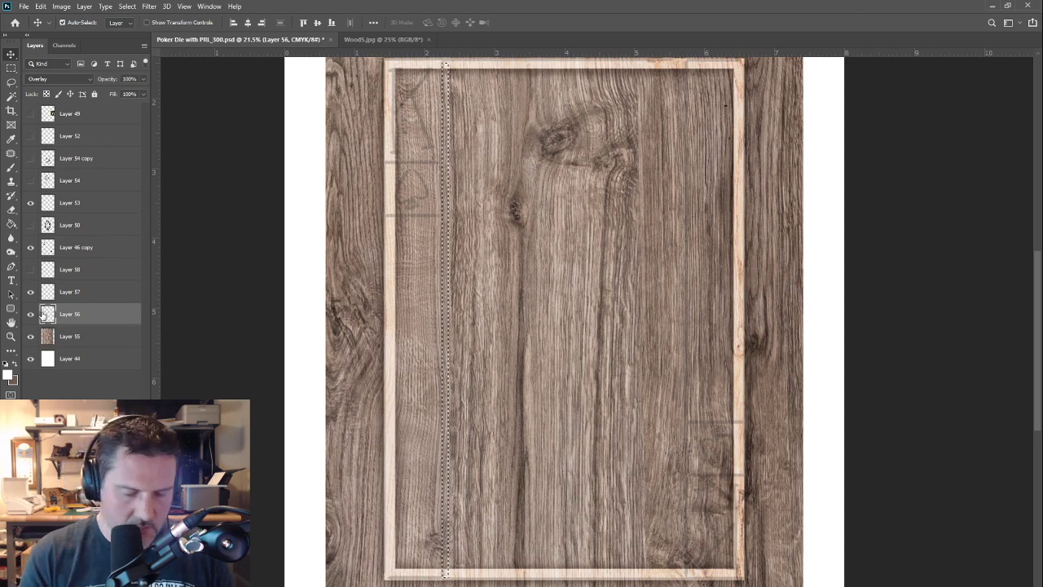
{"action": "key", "text": "alt+BackSpace"}
{"action": "key", "text": "ctrl+d"}
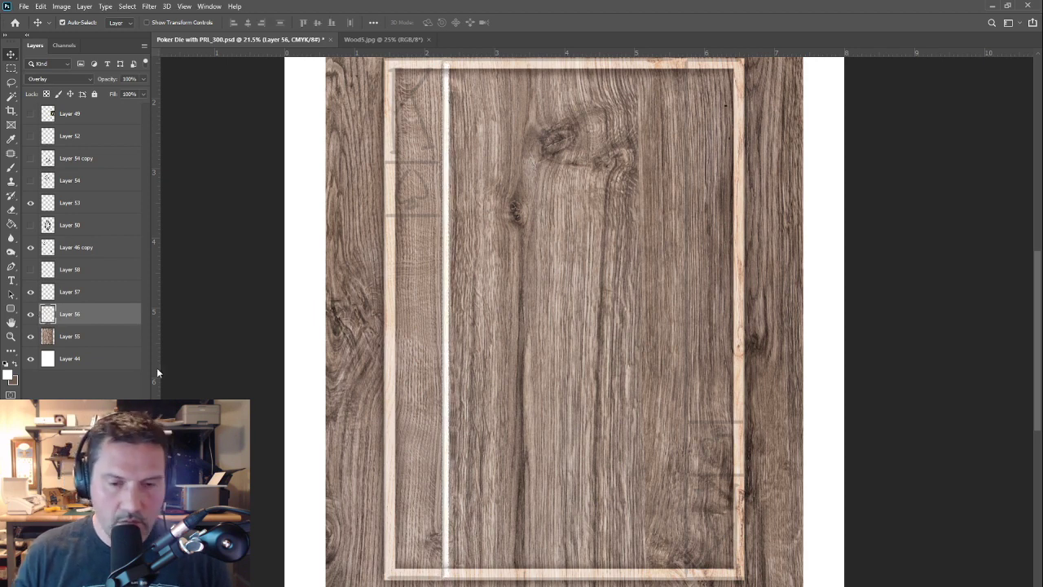
Step: Refill the left divider strip on Layer 56 with the frame's colour sampled in Normal mode, restore Overlay blending, and deselect
{"action": "key", "text": "ctrl"}
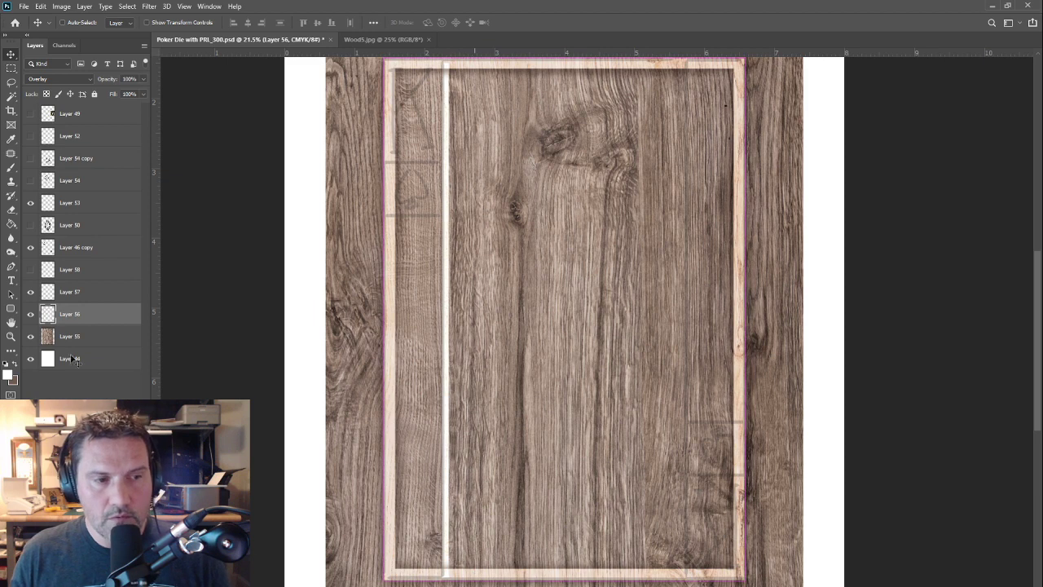
{"action": "left_click", "coordinate": [51, 314], "text": "ctrl"}
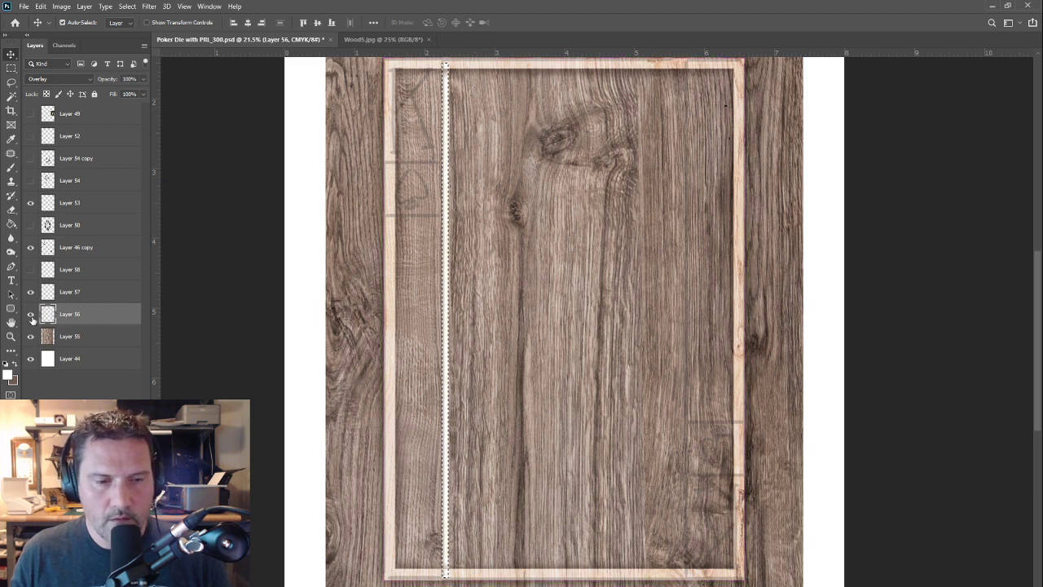
{"action": "left_click", "coordinate": [57, 79]}
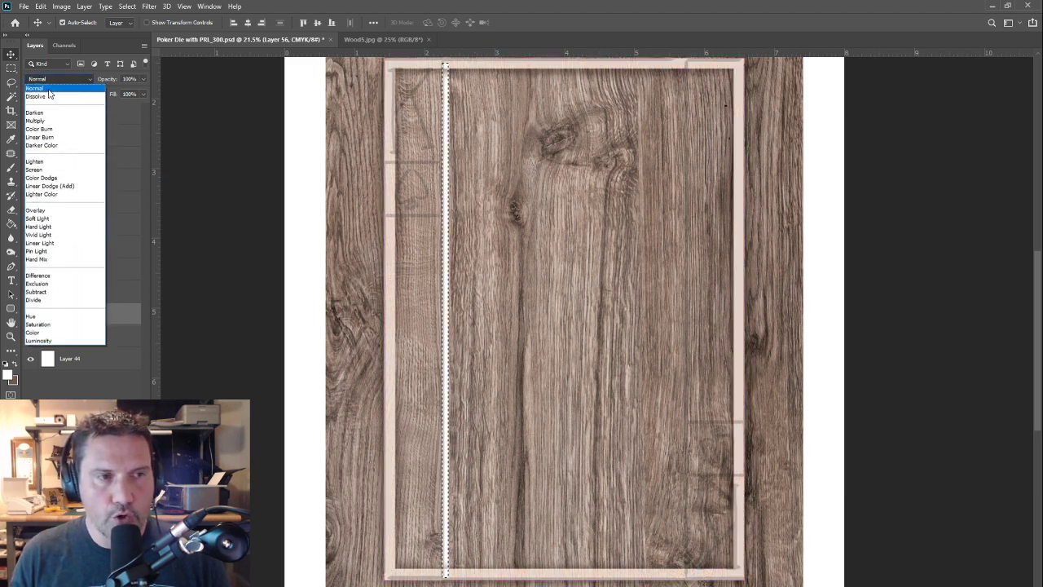
{"action": "left_click", "coordinate": [45, 82]}
{"action": "key", "text": "b"}
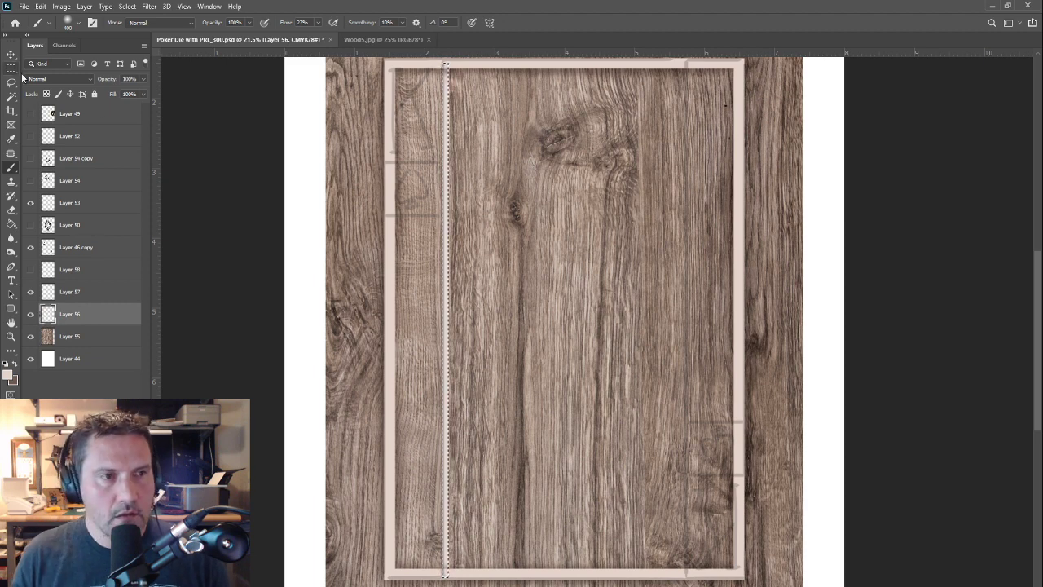
{"action": "left_click", "coordinate": [57, 78]}
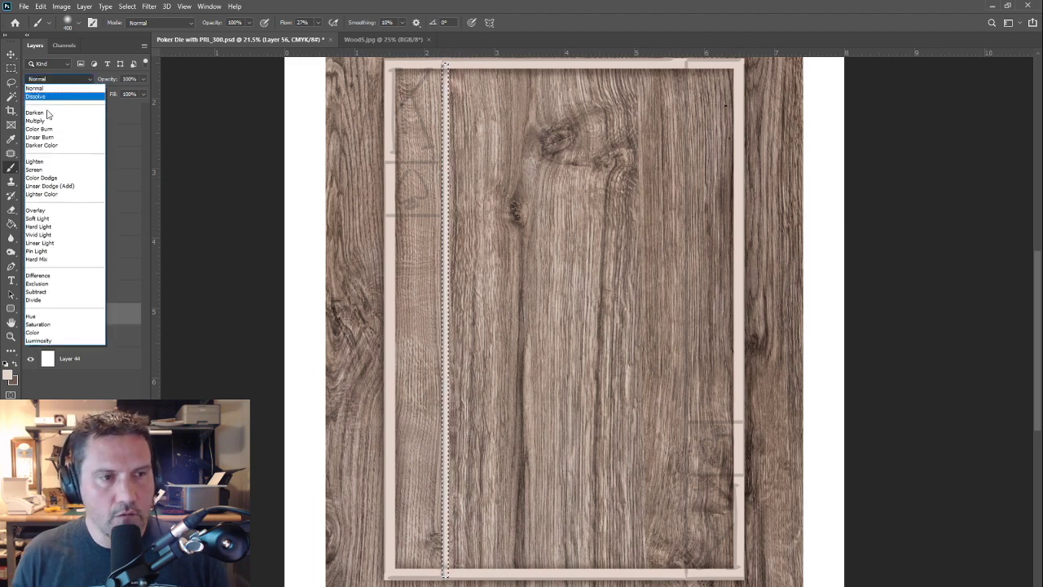
{"action": "left_click", "coordinate": [36, 210]}
{"action": "key", "text": "ctrl+d"}
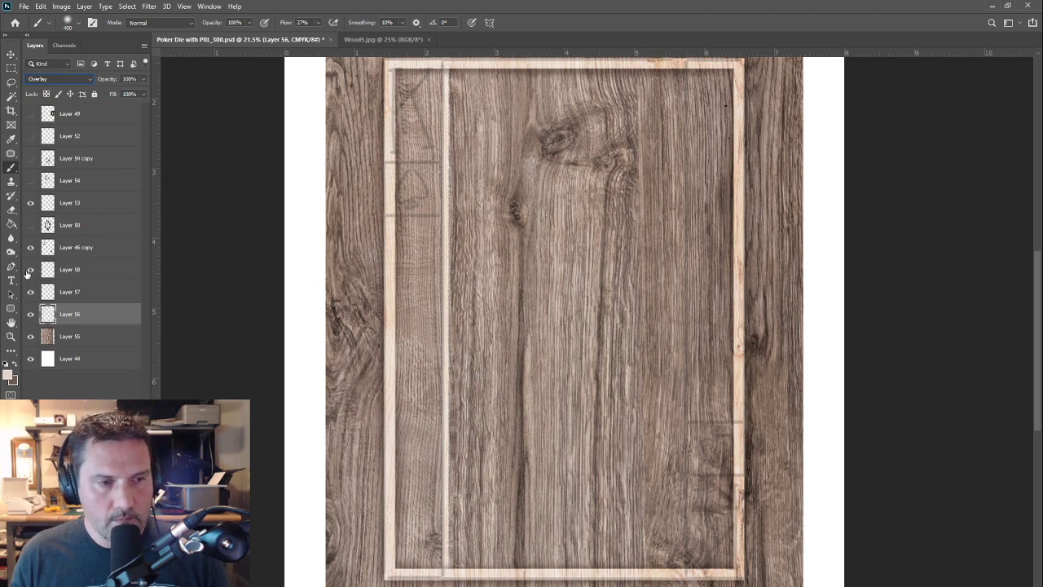
Step: Show Layer 58, rotate it together with Layer 44 by 180°, and load the rotated strip's outline as a selection on Layer 56
{"action": "left_click", "coordinate": [28, 271]}
{"action": "left_click", "coordinate": [76, 270]}
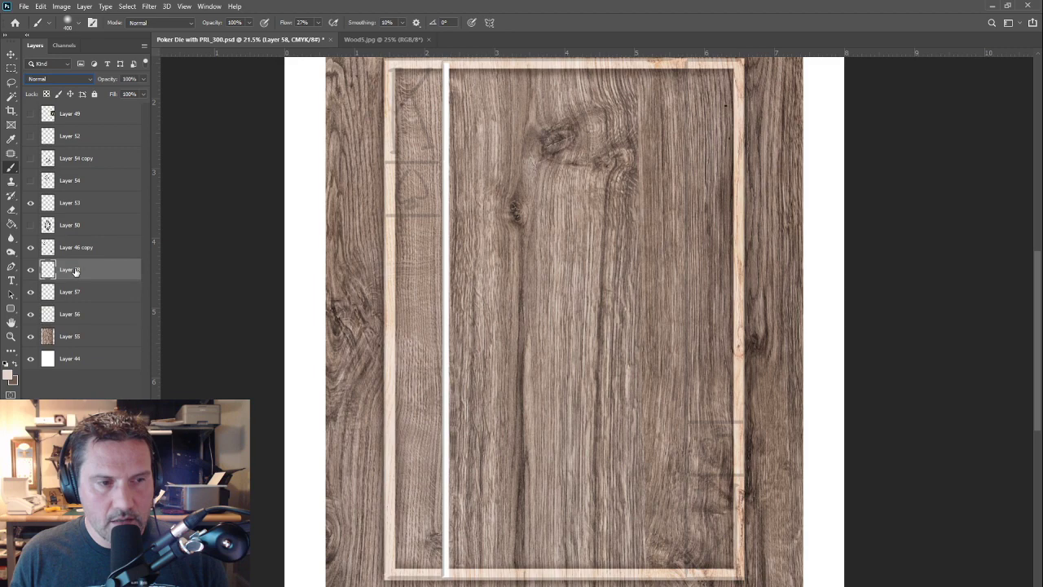
{"action": "left_click", "coordinate": [78, 359], "text": "ctrl"}
{"action": "scroll", "coordinate": [522, 441], "scroll_direction": "down", "scroll_amount": 2}
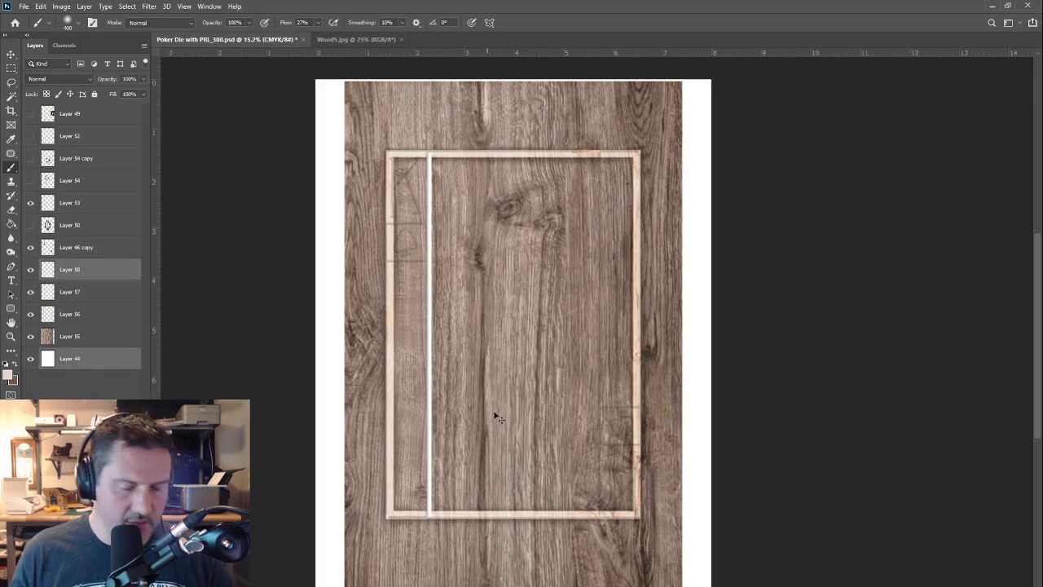
{"action": "key", "text": "ctrl+t"}
{"action": "left_click_drag", "start_coordinate": [764, 291], "coordinate": [232, 381]}
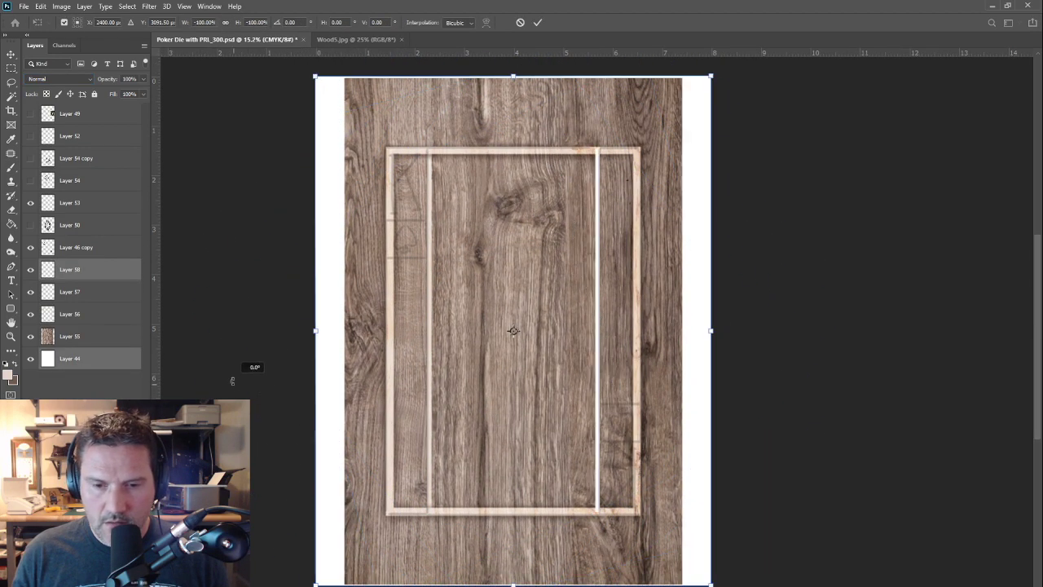
{"action": "key", "text": "Return"}
{"action": "key", "text": "b"}
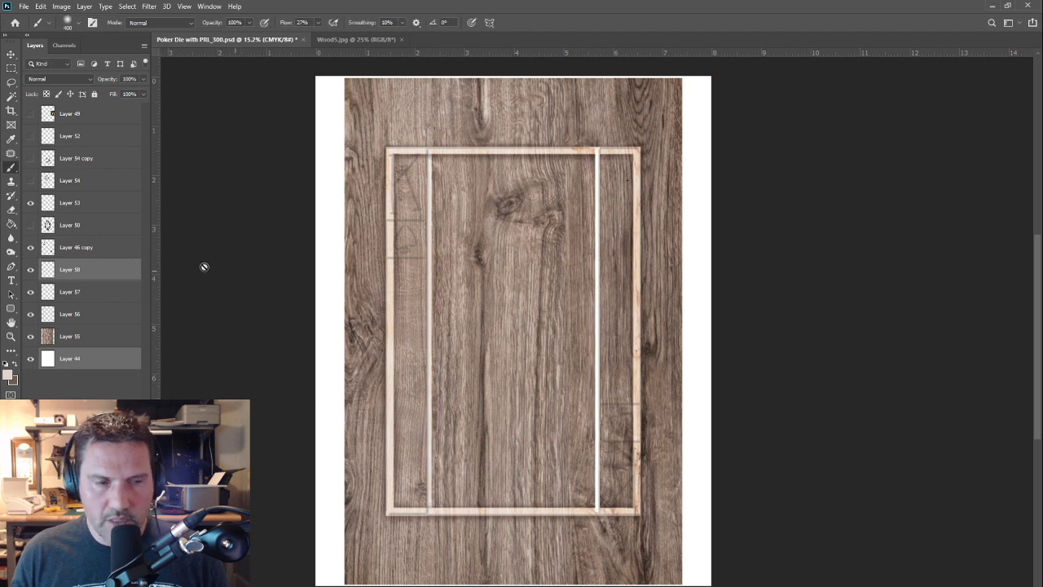
{"action": "left_click", "coordinate": [47, 271], "text": "ctrl"}
{"action": "left_click", "coordinate": [46, 325]}
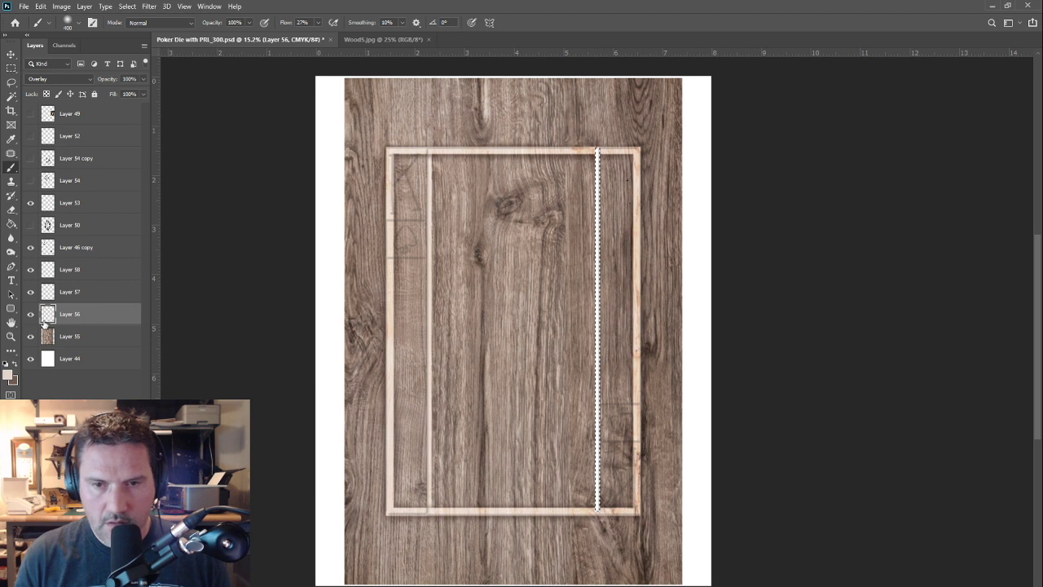
{"action": "key", "text": "ctrl+d"}
{"action": "left_click", "coordinate": [31, 293]}
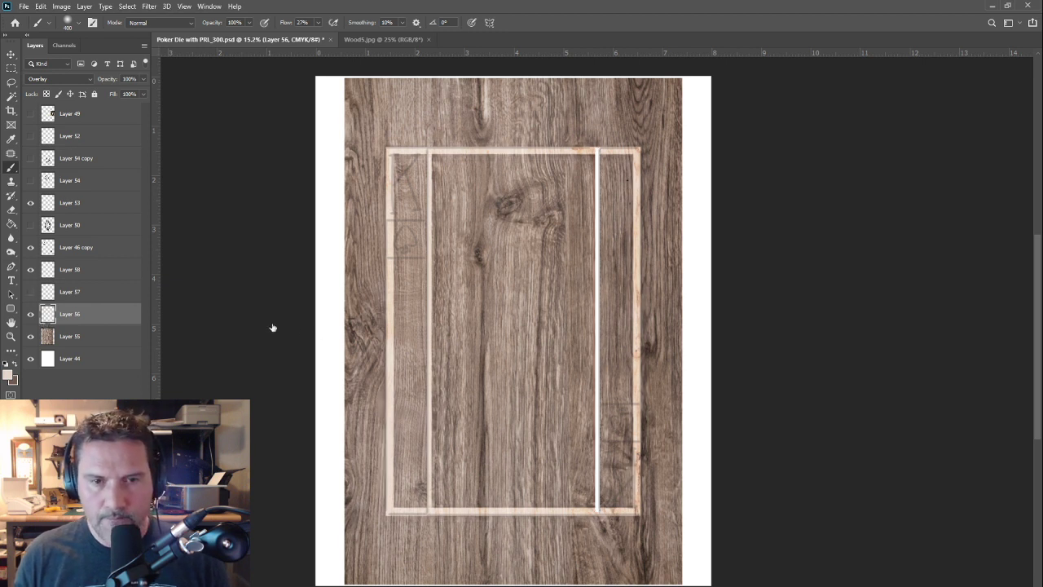
{"action": "left_click", "coordinate": [30, 292]}
{"action": "left_click", "coordinate": [31, 270]}
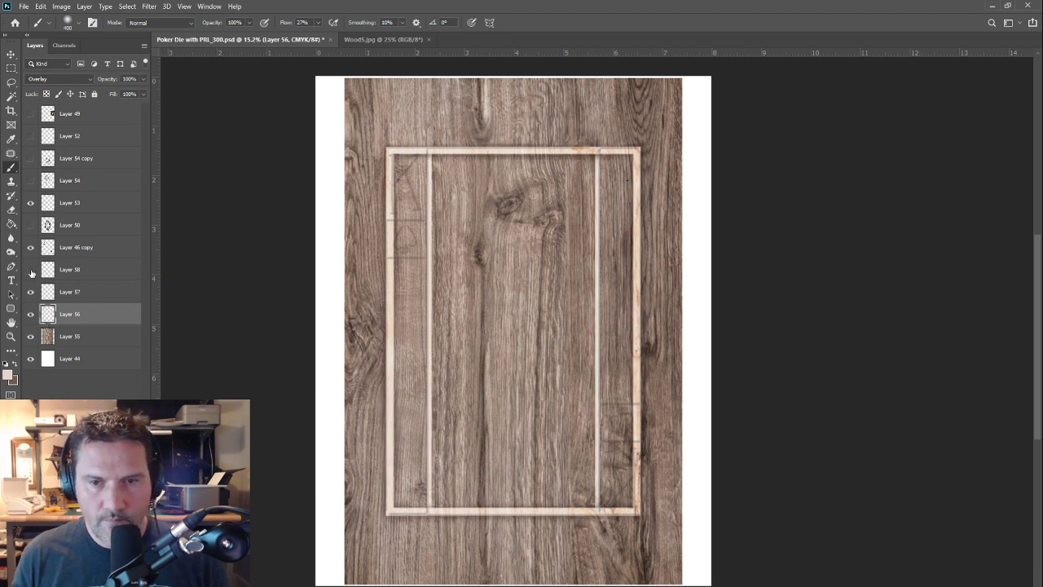
{"action": "left_click_drag", "start_coordinate": [489, 324], "coordinate": [506, 316]}
{"action": "left_click_drag", "start_coordinate": [505, 273], "coordinate": [526, 283]}
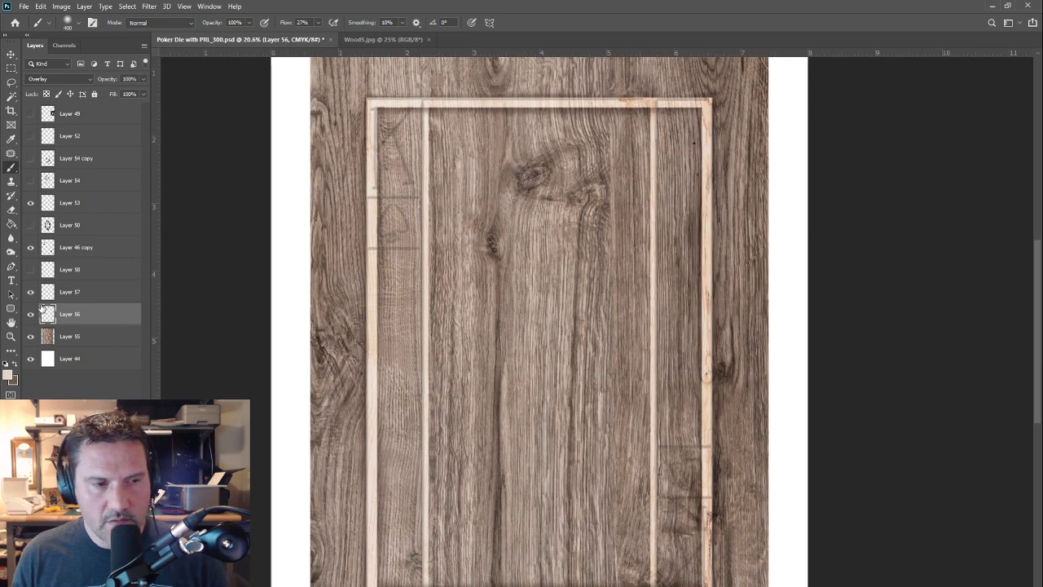
{"action": "key", "text": "ctrl+z"}
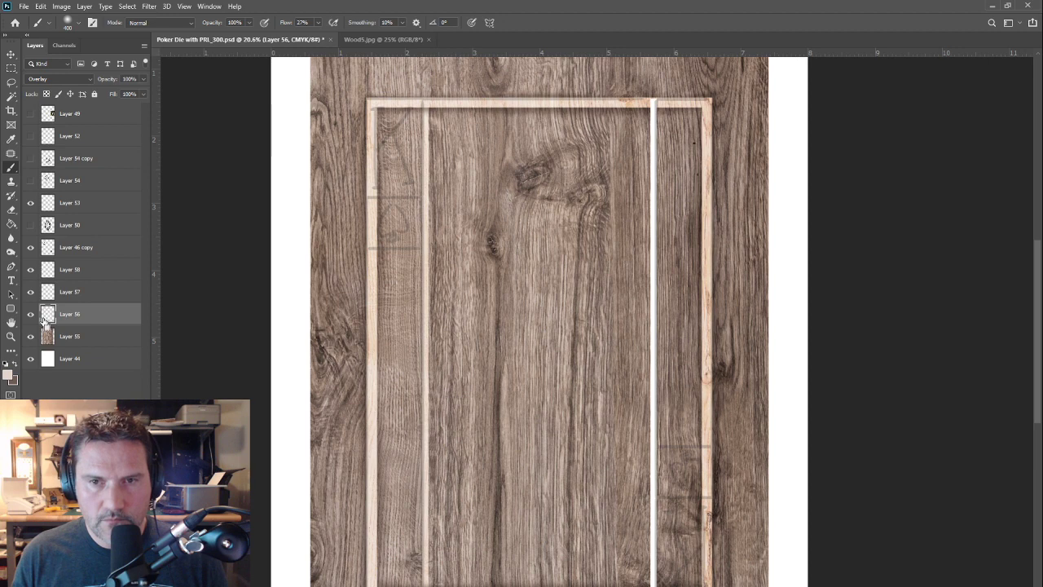
{"action": "key", "text": "ctrl+z"}
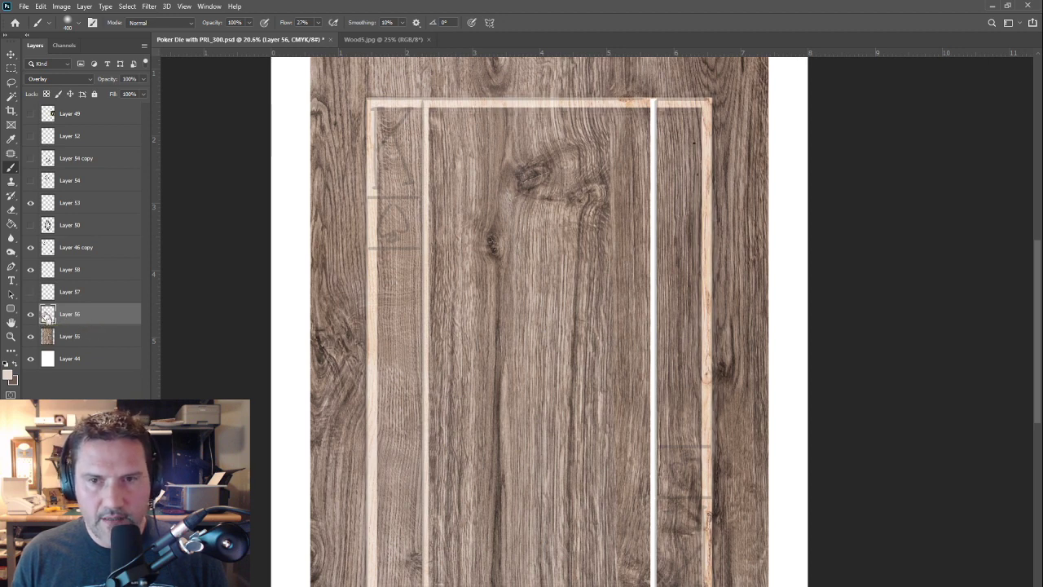
{"action": "key", "text": "ctrl+z"}
{"action": "key", "text": "ctrl+z"}
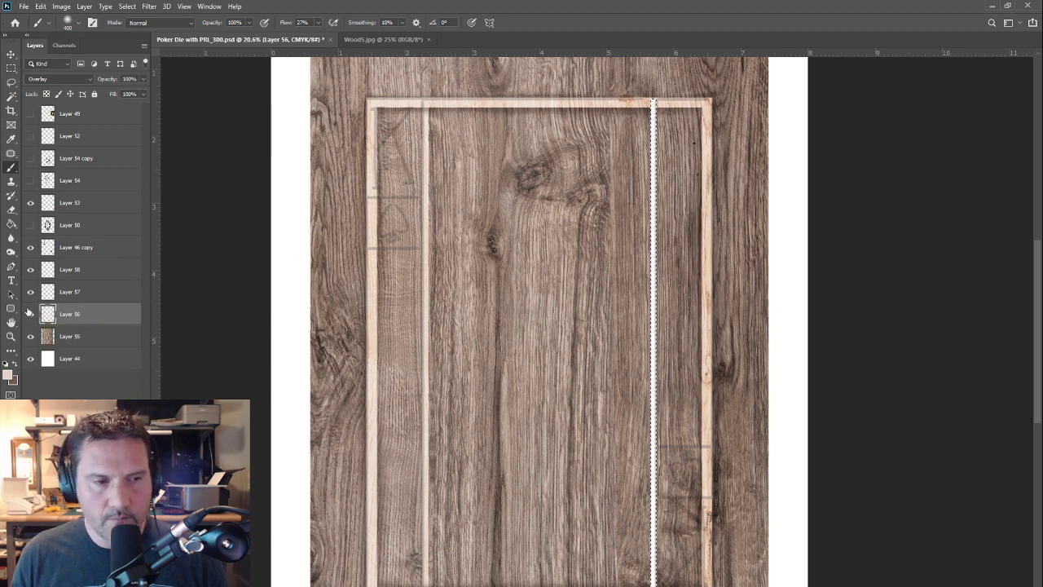
Step: Hide Layer 58, fill the selected right divider strip on Layer 56 with the sampled frame colour, and deselect
{"action": "left_click", "coordinate": [31, 269]}
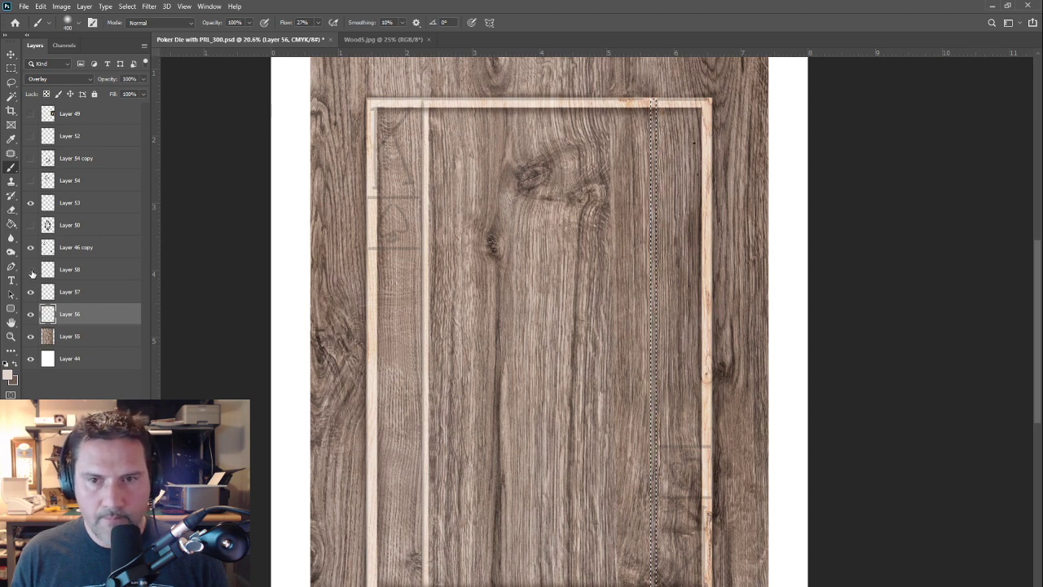
{"action": "key", "text": "v"}
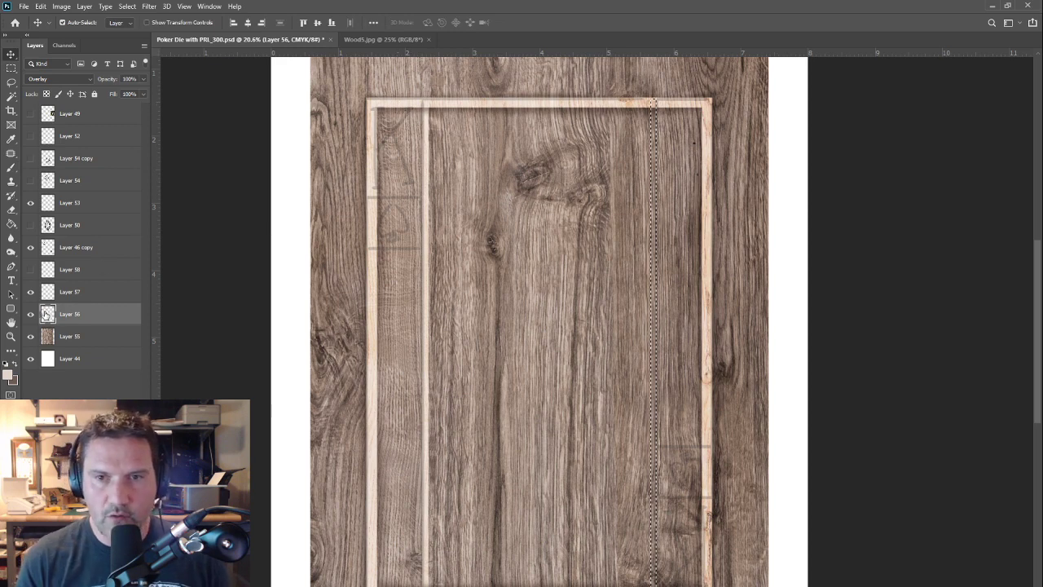
{"action": "key", "text": "alt+BackSpace"}
{"action": "key", "text": "ctrl+d"}
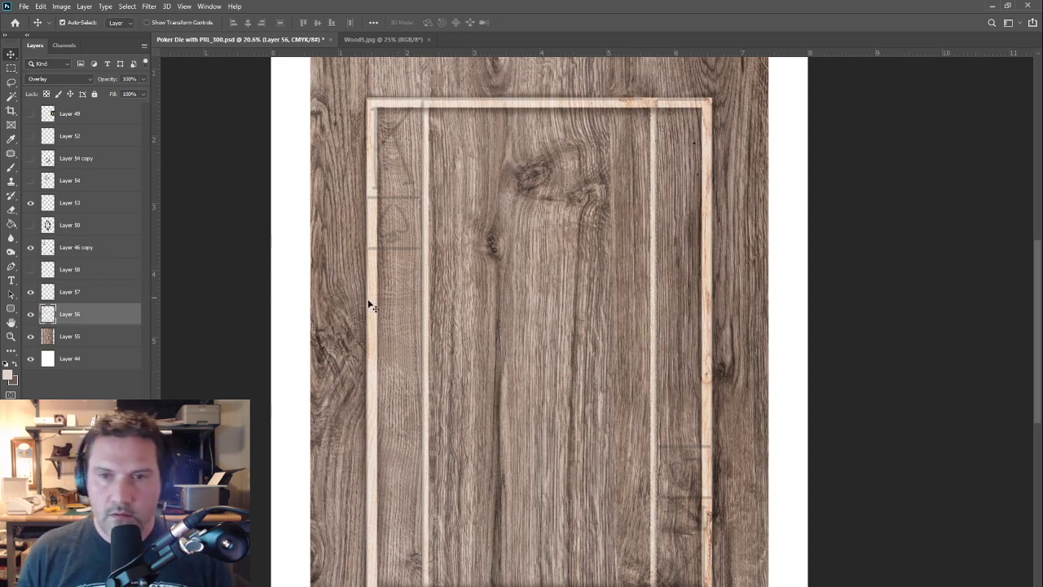
Step: Move Layer 56 above the shadow layer, Layer 57, and compare the frame with and without the shadows
{"action": "scroll", "coordinate": [554, 317], "scroll_direction": "down", "scroll_amount": 1}
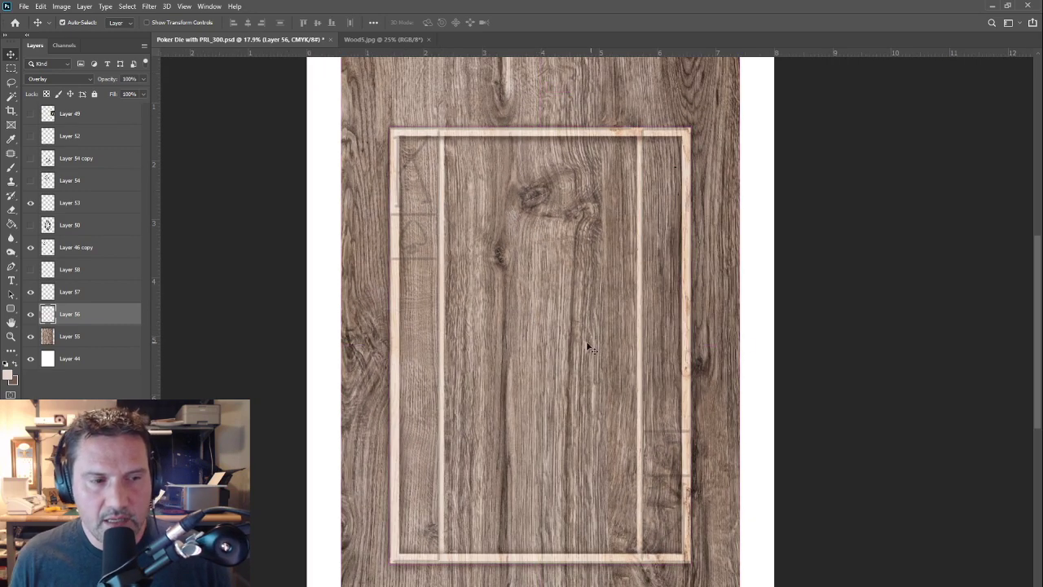
{"action": "left_click_drag", "start_coordinate": [75, 314], "coordinate": [73, 285]}
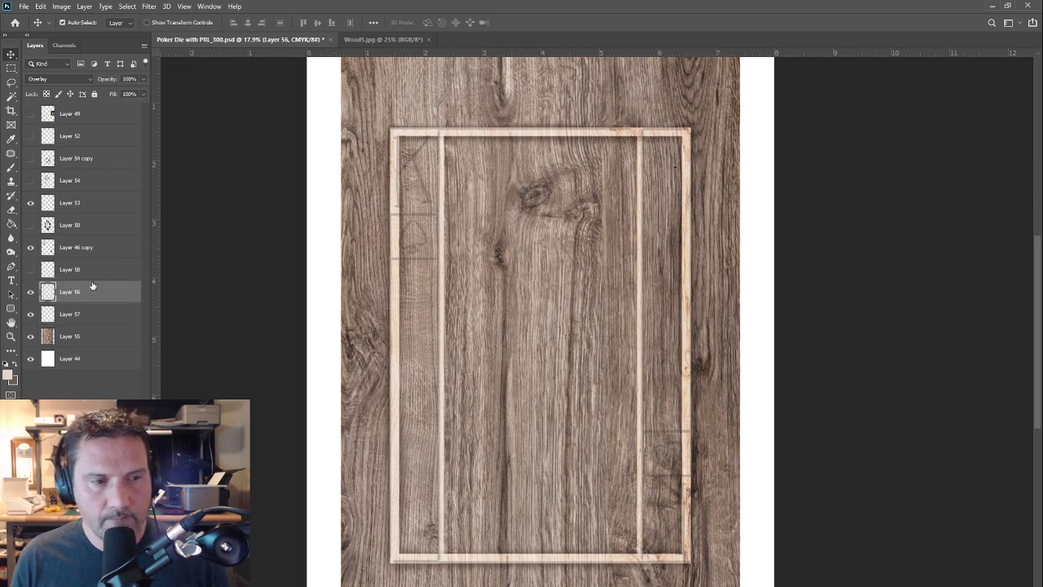
{"action": "left_click", "coordinate": [32, 315]}
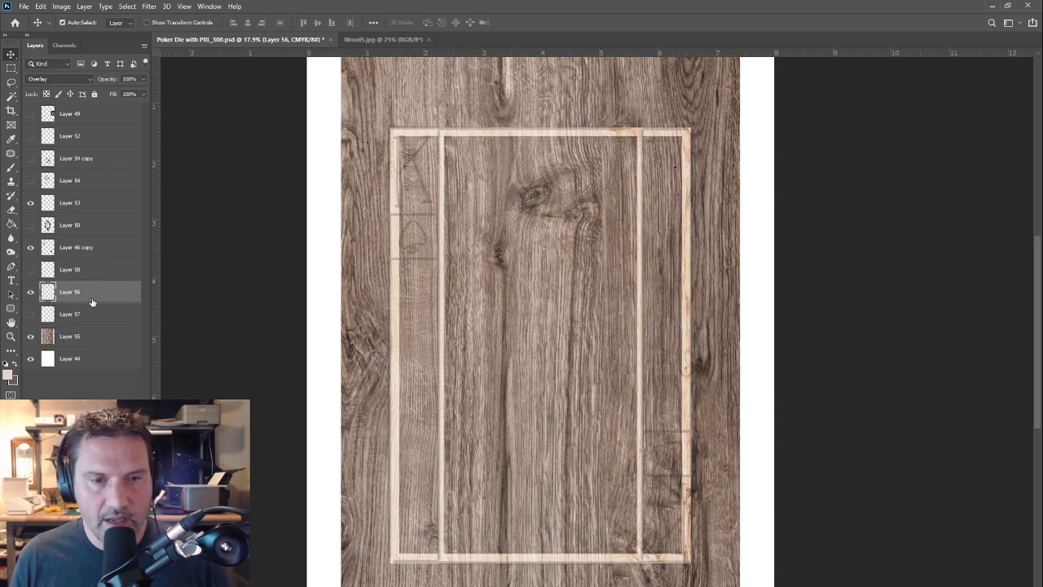
{"action": "left_click", "coordinate": [31, 314]}
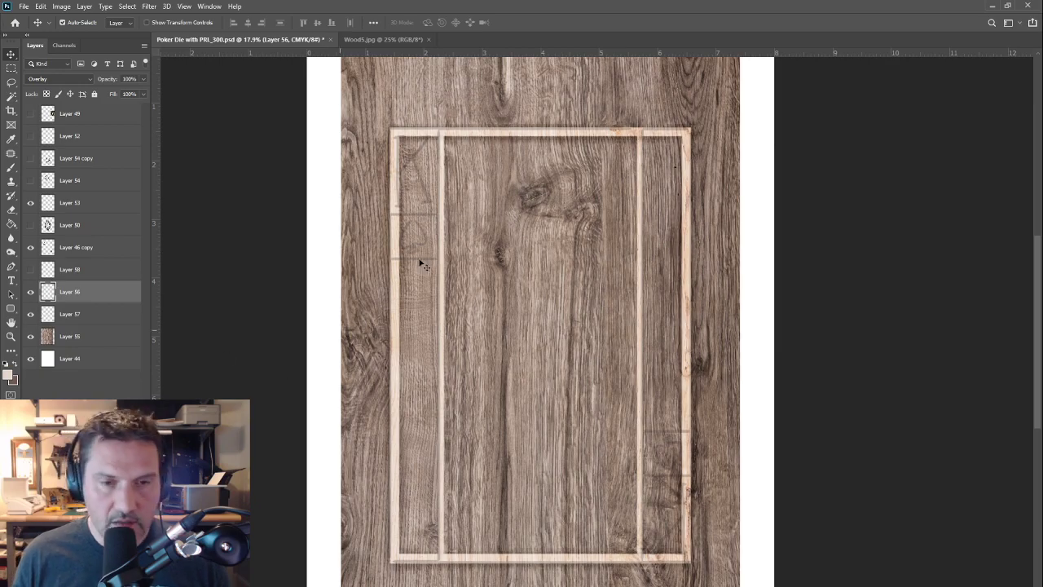
Step: Identify the faint guide lines' layer on the canvas and hide that layer, Layer 46 copy
{"action": "left_click_drag", "start_coordinate": [417, 208], "coordinate": [468, 236]}
{"action": "left_click", "coordinate": [460, 253], "text": "ctrl"}
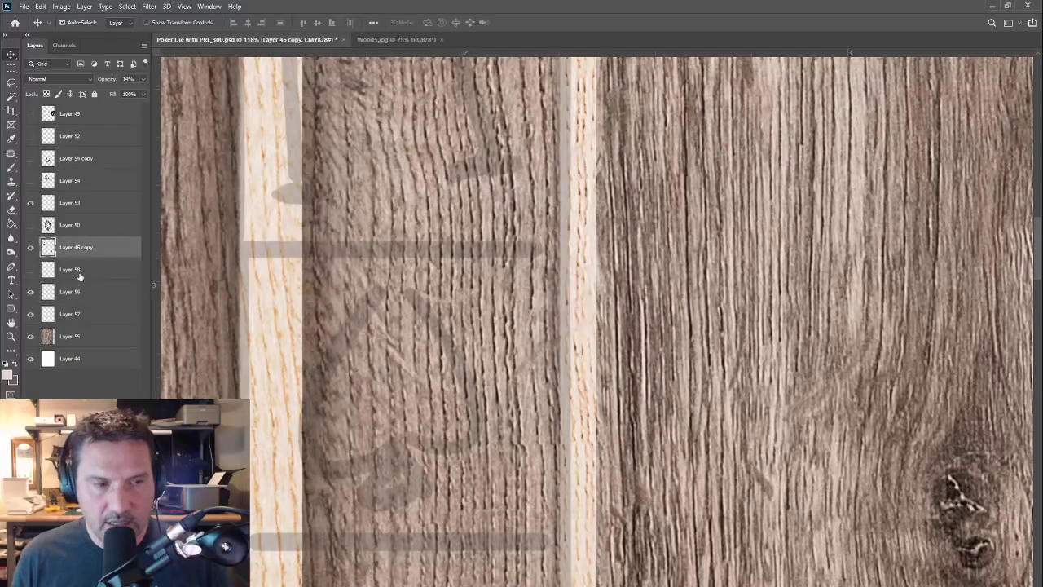
{"action": "left_click", "coordinate": [32, 247]}
{"action": "scroll", "coordinate": [501, 244], "scroll_direction": "down", "scroll_amount": 8}
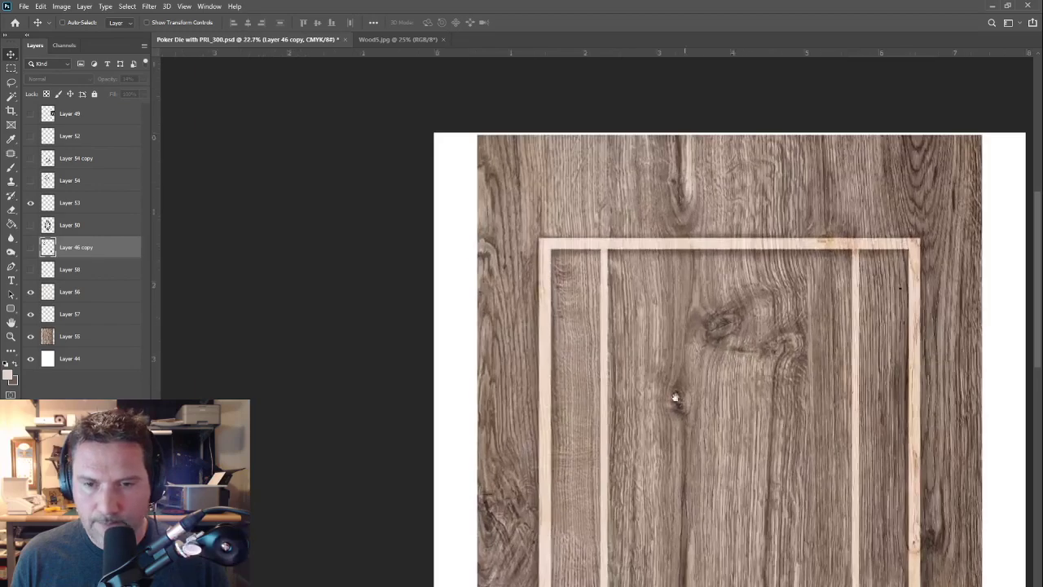
{"action": "scroll", "coordinate": [502, 244], "scroll_direction": "down", "scroll_amount": 2}
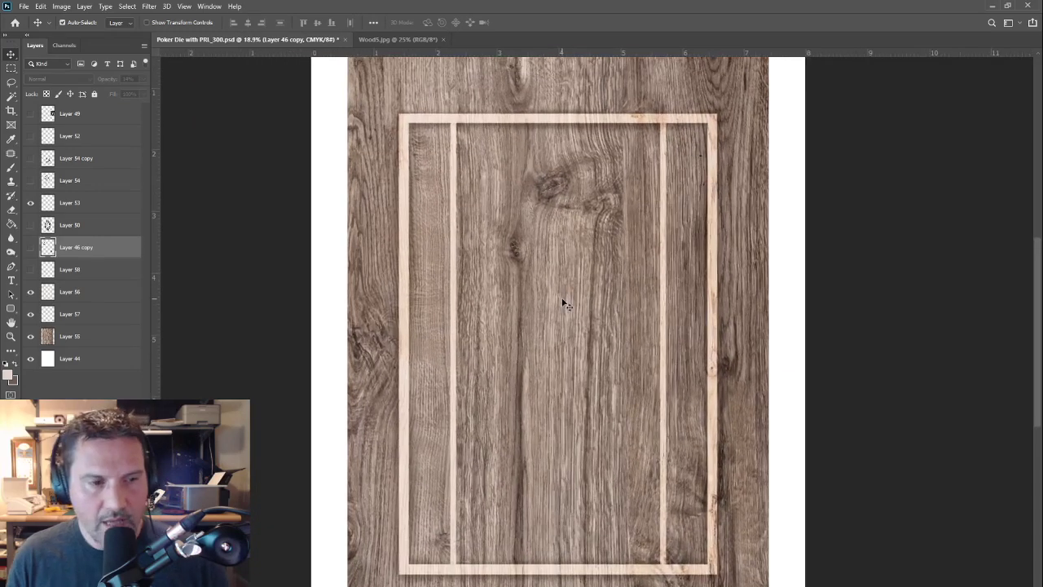
Step: Set up a 200 px brush with the dark brown colour and add a new Multiply layer directly above Layer 55
{"action": "left_click", "coordinate": [61, 317]}
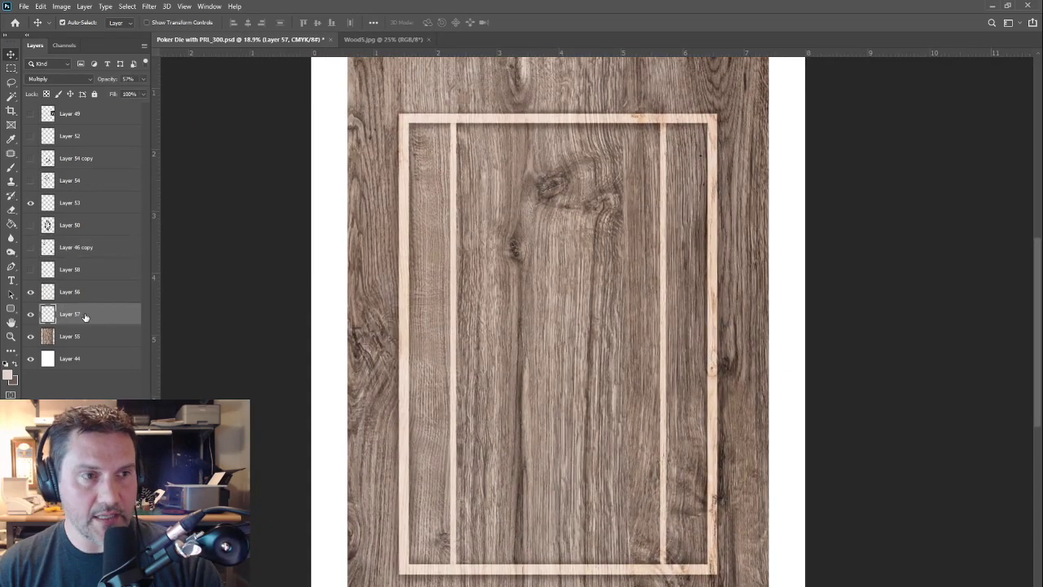
{"action": "left_click", "coordinate": [14, 363]}
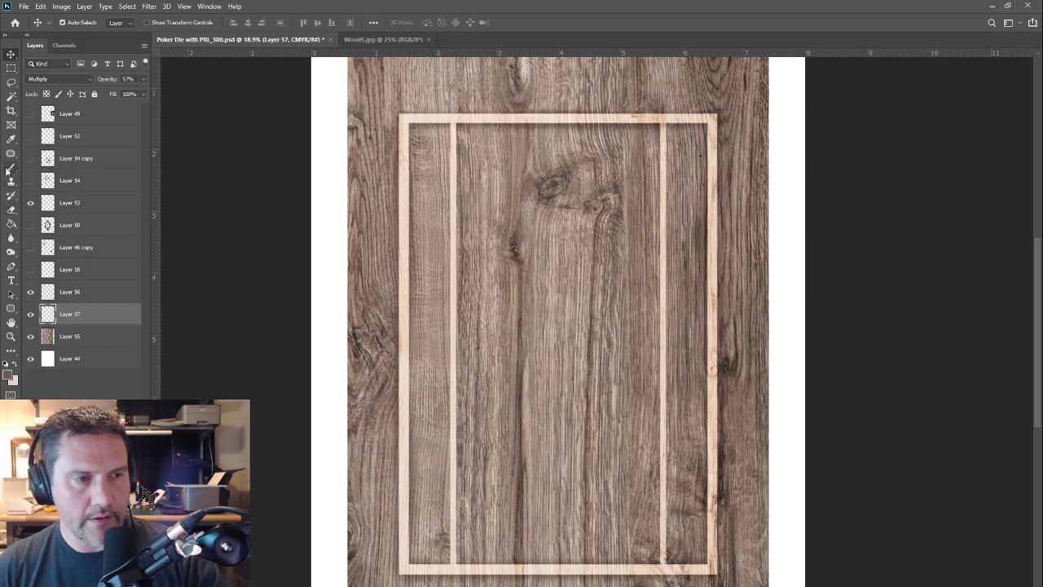
{"action": "left_click", "coordinate": [10, 168]}
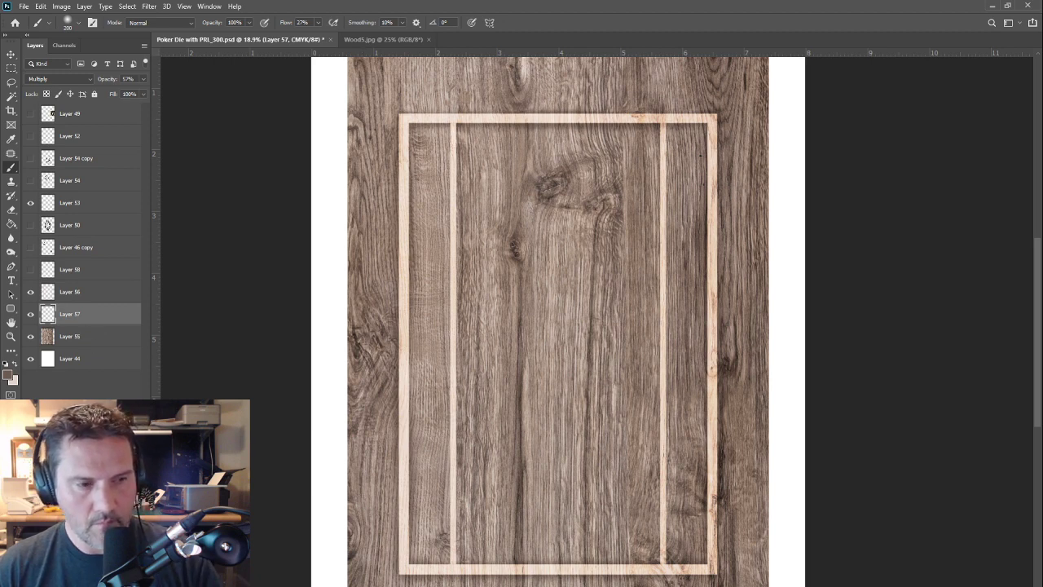
{"action": "left_click", "coordinate": [93, 337]}
{"action": "key", "text": "ctrl+shift+alt+n"}
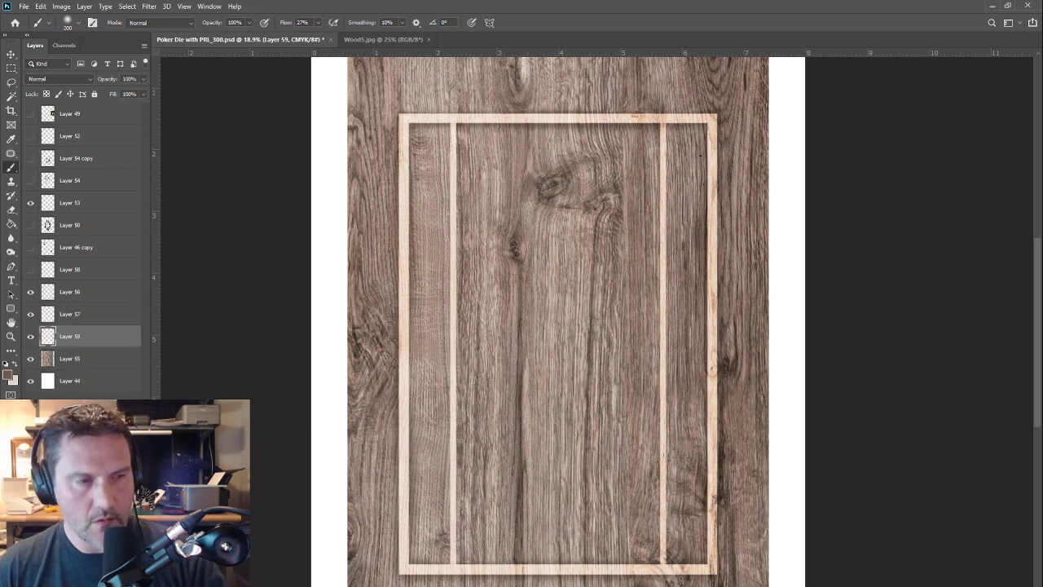
{"action": "left_click", "coordinate": [58, 78]}
{"action": "left_click", "coordinate": [48, 120]}
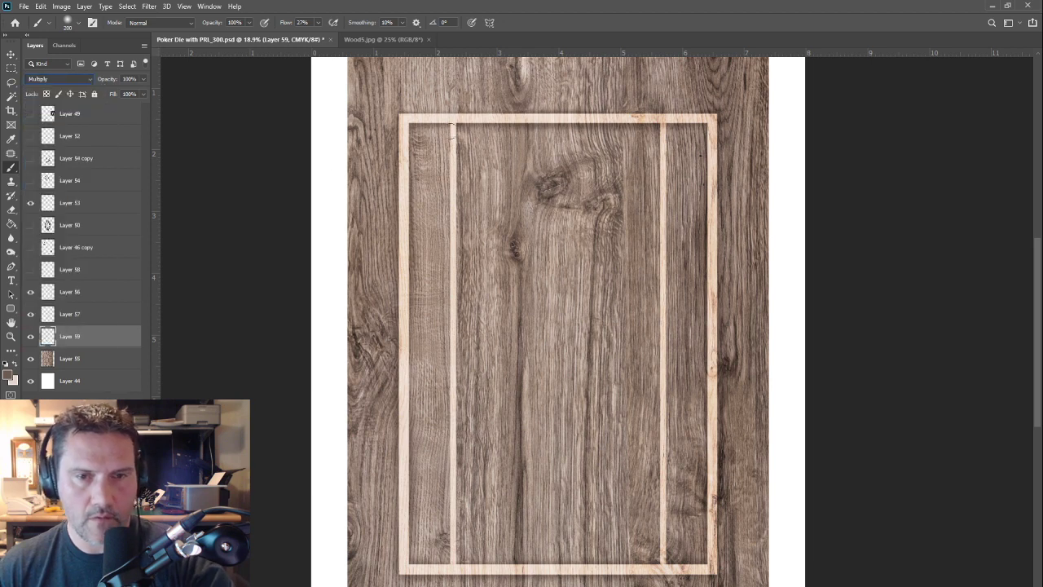
{"action": "left_click_drag", "start_coordinate": [453, 133], "coordinate": [453, 472]}
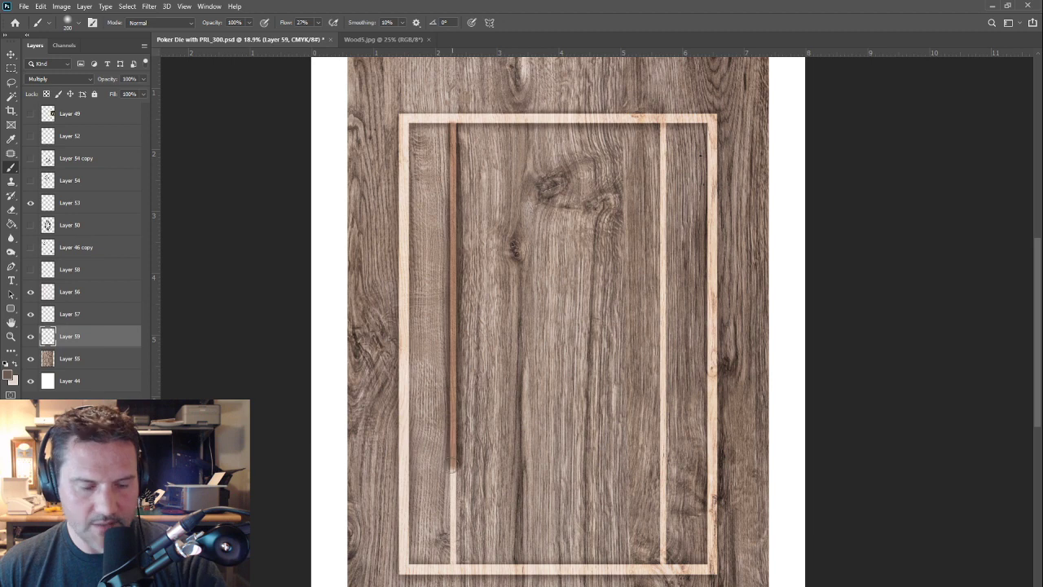
{"action": "key", "text": "ctrl+z"}
{"action": "key", "text": "ctrl+z"}
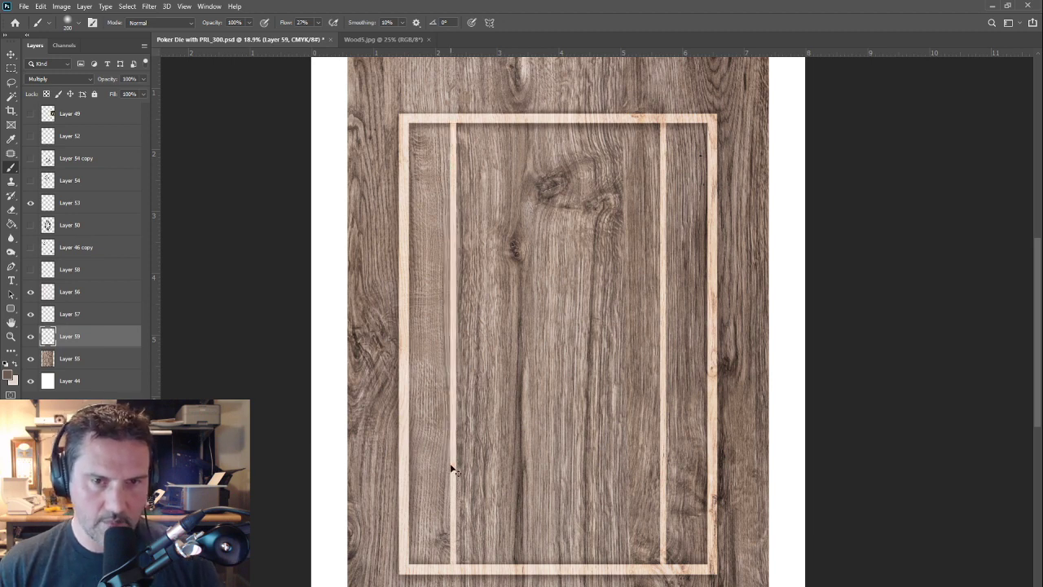
Step: Hide the rulers around the canvas
{"action": "key", "text": "ctrl+r"}
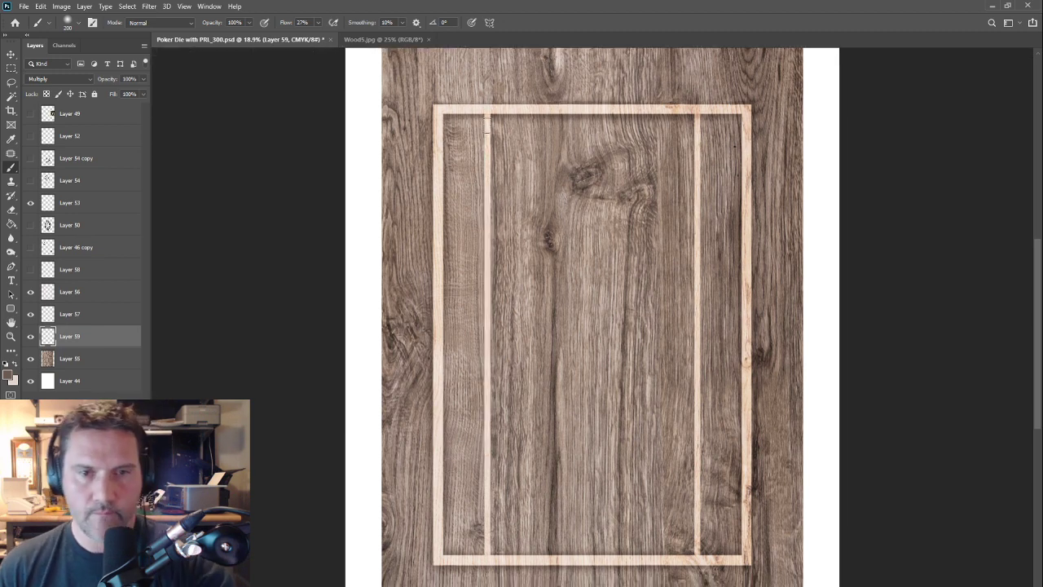
{"action": "left_click_drag", "start_coordinate": [489, 115], "coordinate": [488, 159]}
{"action": "key", "text": "ctrl+z"}
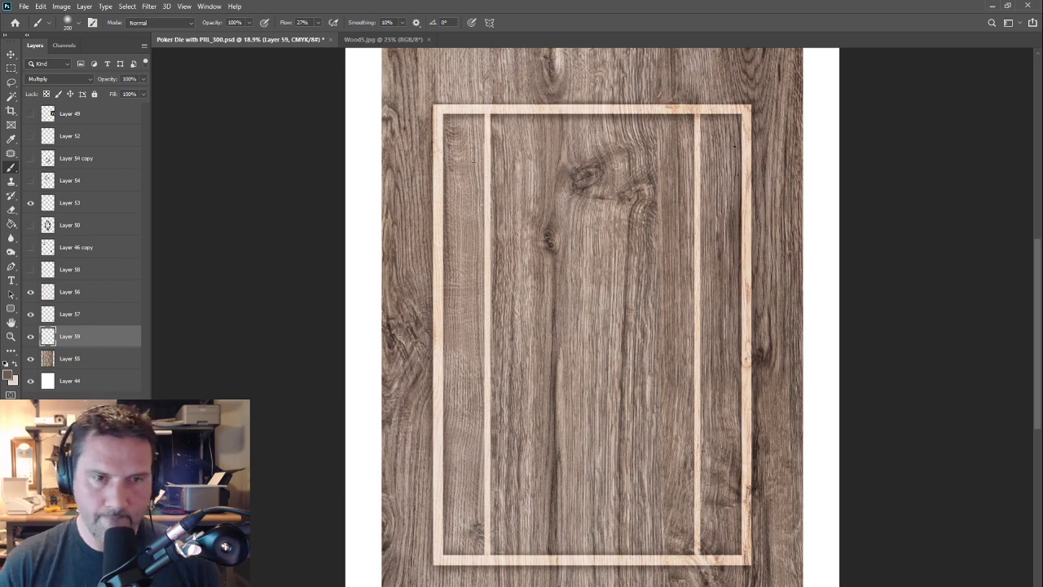
{"action": "left_click_drag", "start_coordinate": [627, 295], "coordinate": [593, 282]}
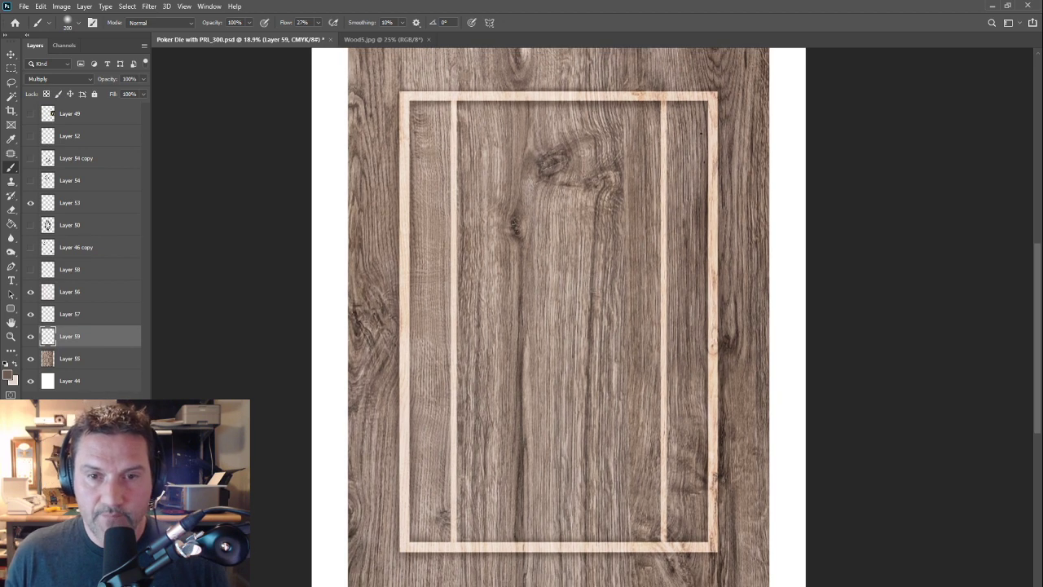
Step: Reveal Layer 50 at 49% opacity to inspect the rough figure sketch, and hide it again
{"action": "left_click", "coordinate": [31, 225]}
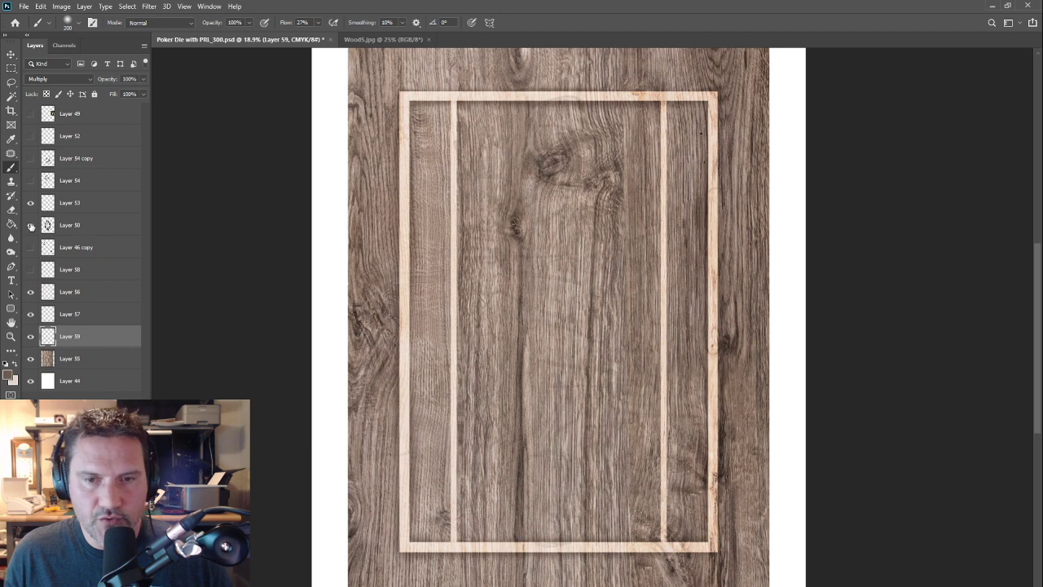
{"action": "left_click", "coordinate": [73, 226]}
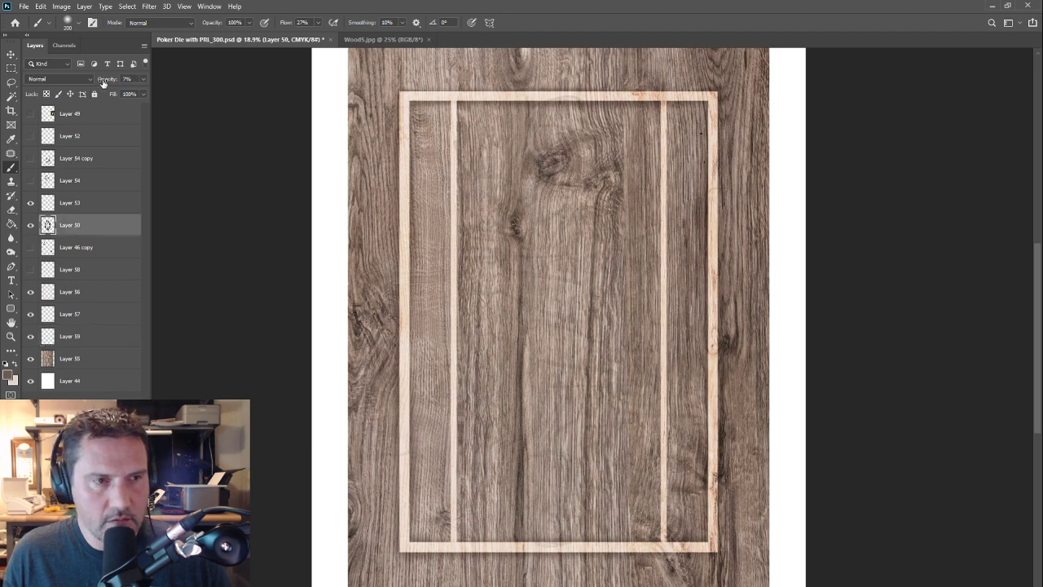
{"action": "left_click_drag", "start_coordinate": [103, 81], "coordinate": [132, 80]}
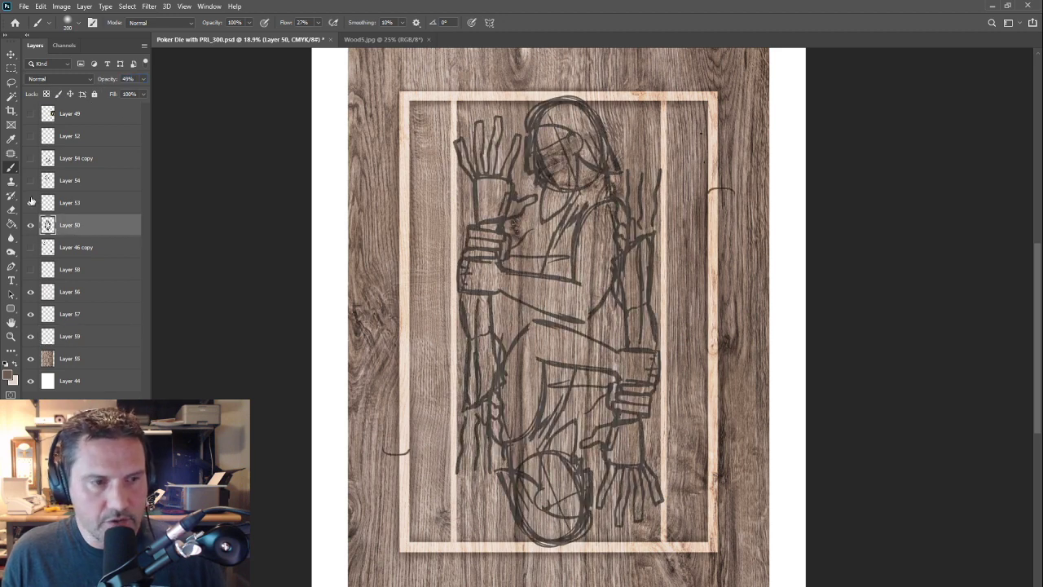
{"action": "left_click", "coordinate": [31, 225]}
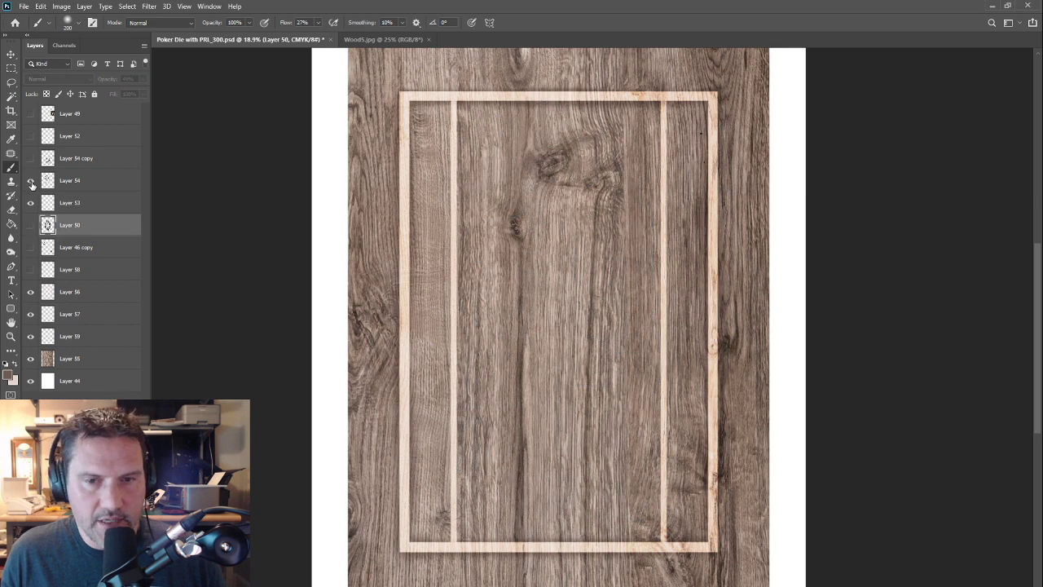
Step: Show the outline layers, Layer 54 and Layer 54 copy, and scale them together to 95.09% to fit inside the frame
{"action": "left_click", "coordinate": [31, 182]}
{"action": "left_click", "coordinate": [31, 158]}
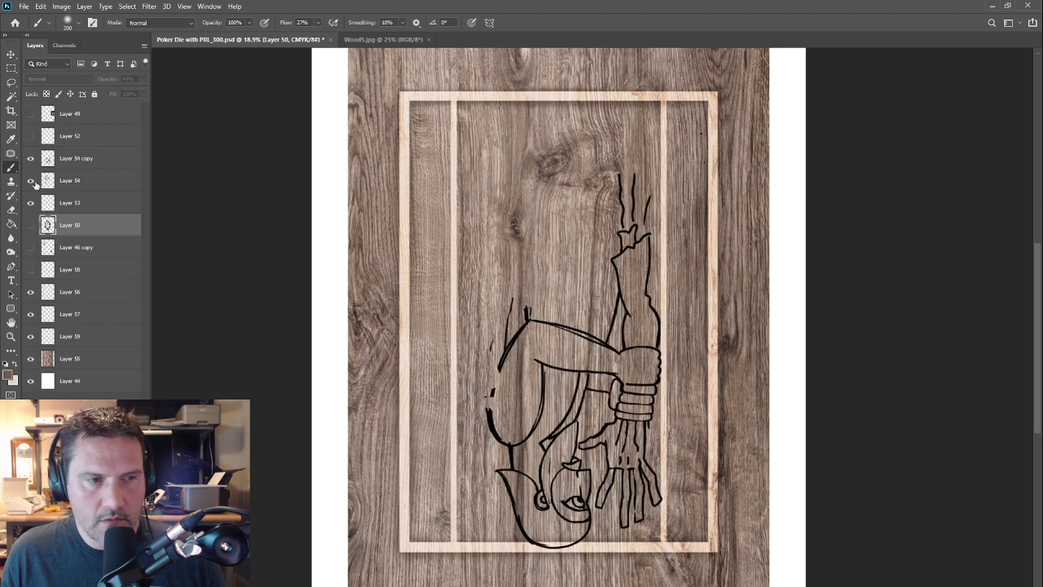
{"action": "left_click", "coordinate": [71, 163]}
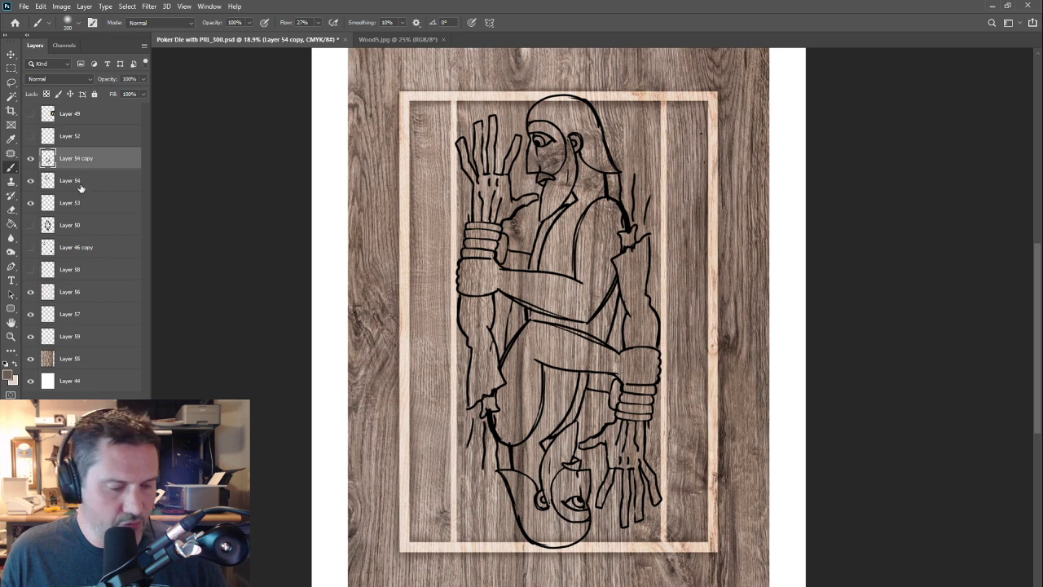
{"action": "left_click", "coordinate": [81, 188], "text": "shift"}
{"action": "key", "text": "ctrl+t"}
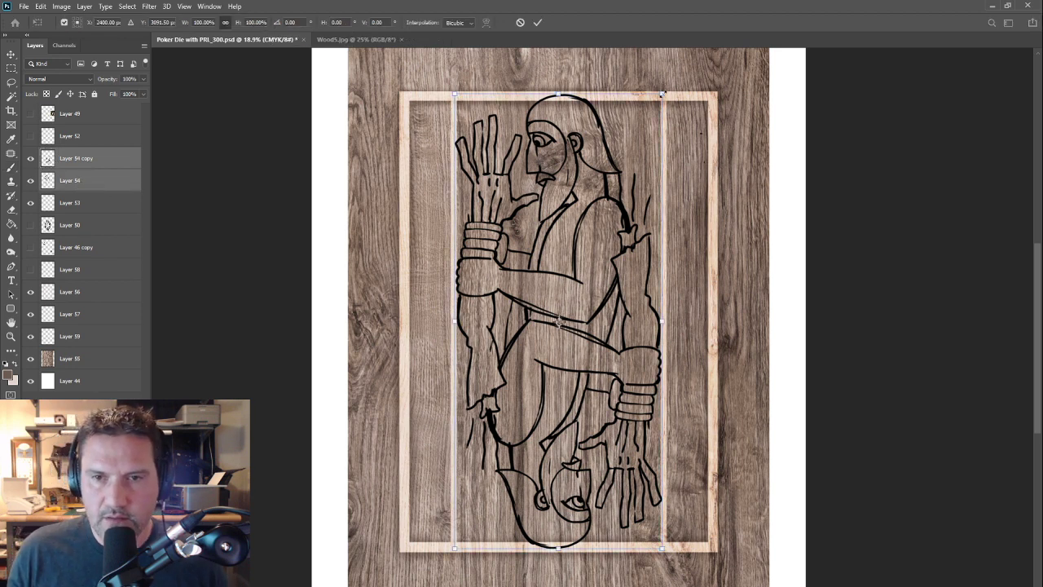
{"action": "left_click_drag", "start_coordinate": [663, 93], "coordinate": [656, 104]}
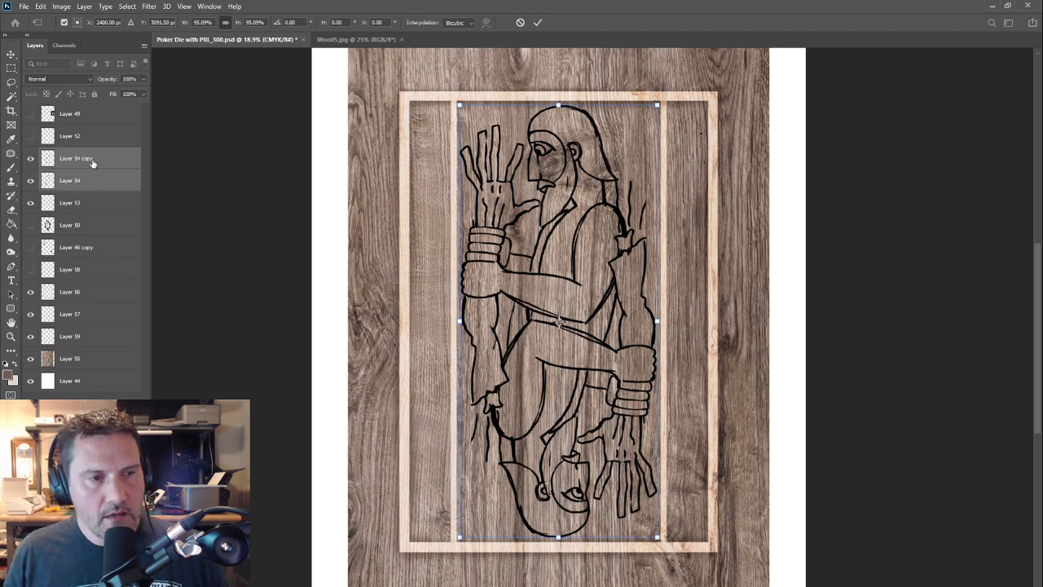
{"action": "key", "text": "Return"}
{"action": "key", "text": "b"}
Step: Show the Layer 49 reference photo and merge the two figure outline layers into one at 27% opacity
{"action": "left_click", "coordinate": [31, 114]}
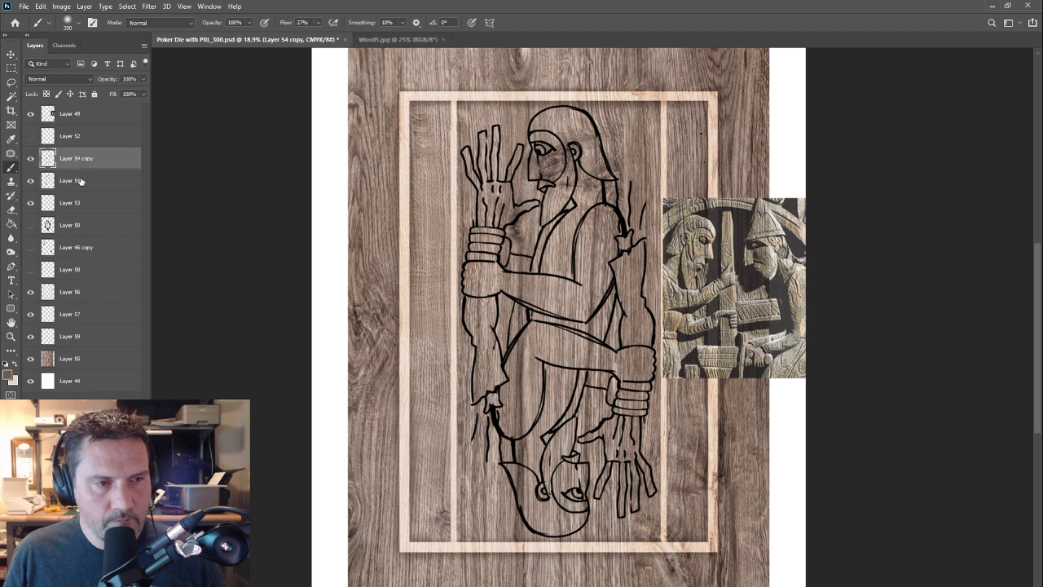
{"action": "key", "text": "ctrl+e"}
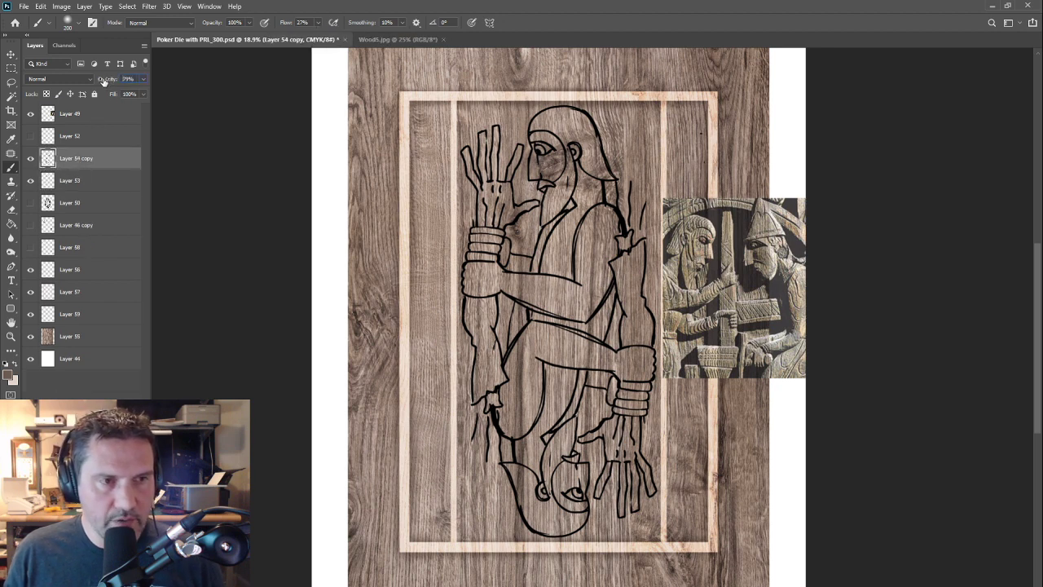
{"action": "left_click_drag", "start_coordinate": [103, 79], "coordinate": [89, 79]}
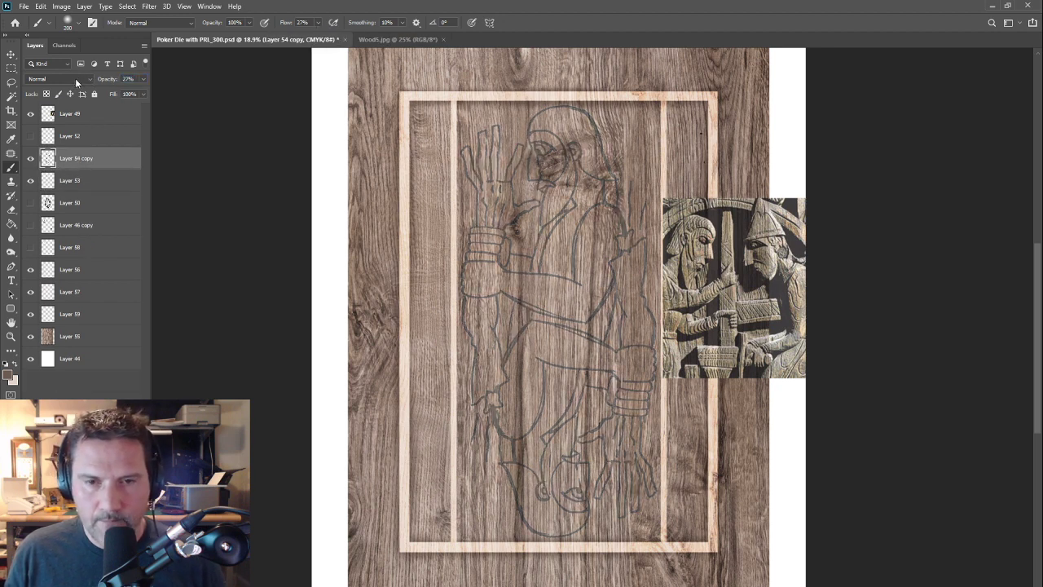
Step: Move the carving reference photo up over the frame's upper right corner and copy its bearded man's head to a new layer
{"action": "left_click_drag", "start_coordinate": [562, 217], "coordinate": [542, 242]}
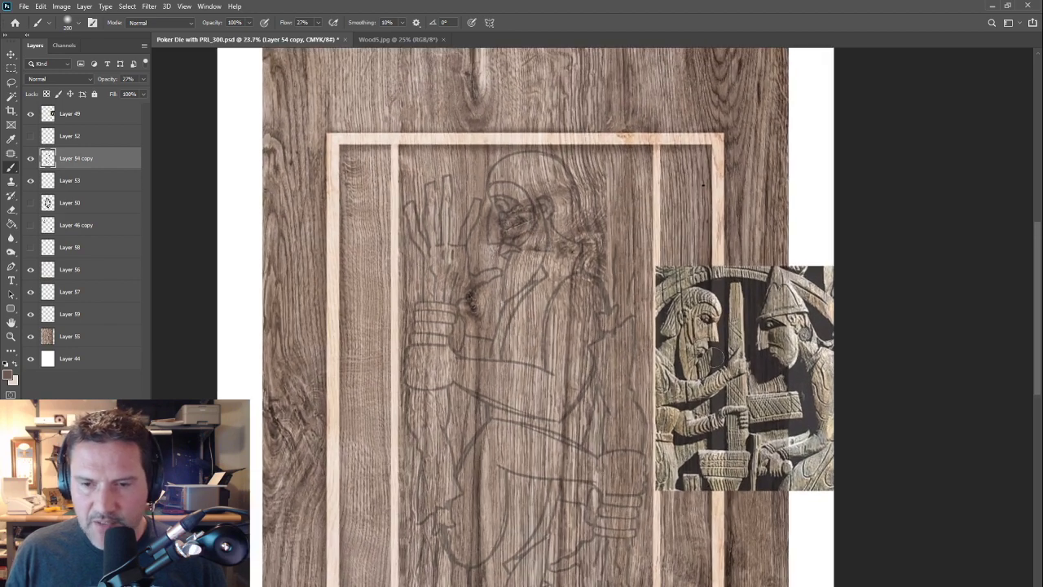
{"action": "key", "text": "v"}
{"action": "left_click_drag", "start_coordinate": [771, 391], "coordinate": [722, 264]}
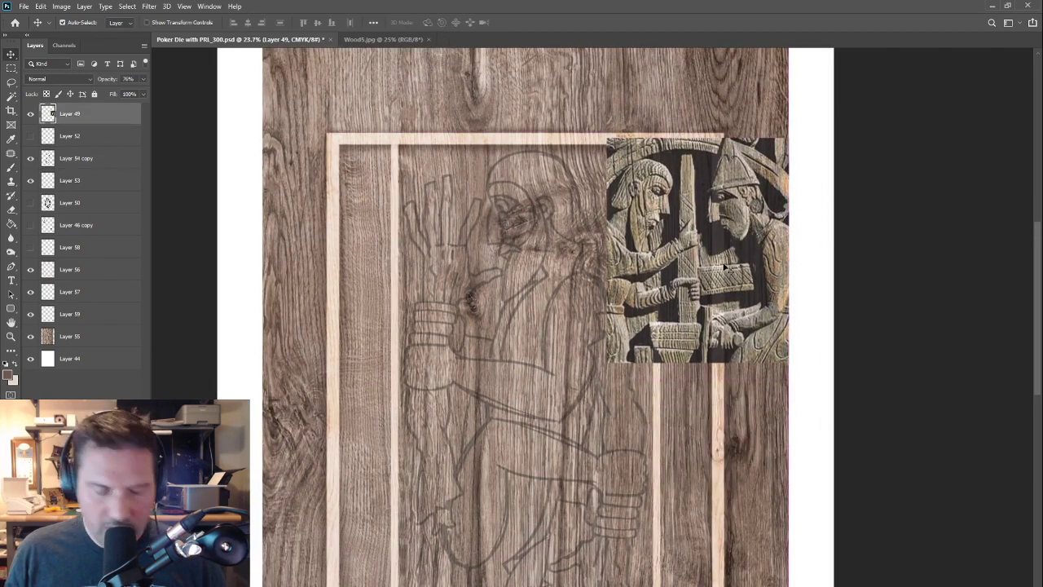
{"action": "key", "text": "m"}
{"action": "left_click_drag", "start_coordinate": [608, 145], "coordinate": [679, 268]}
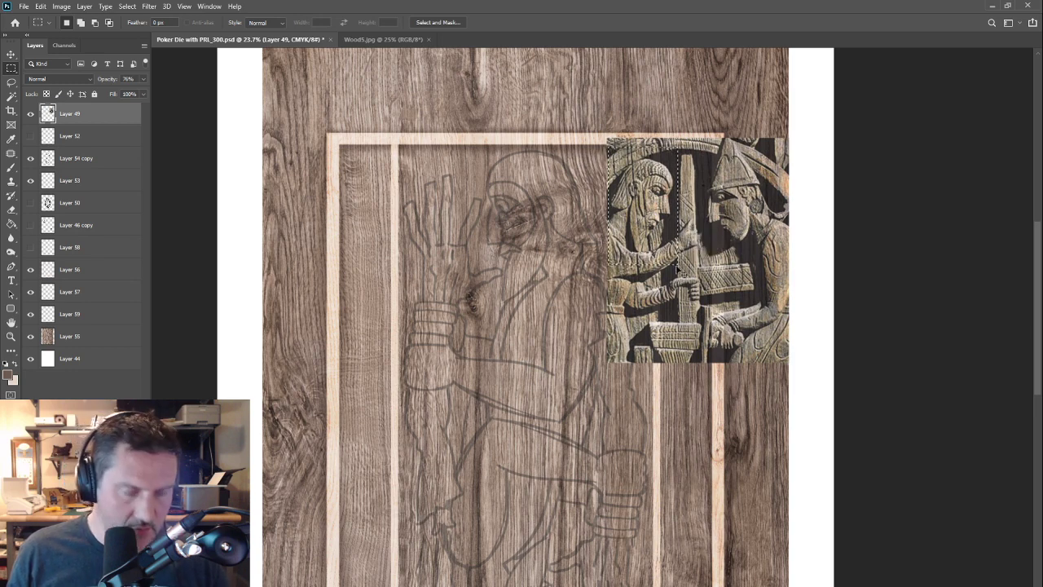
{"action": "key", "text": "ctrl+j"}
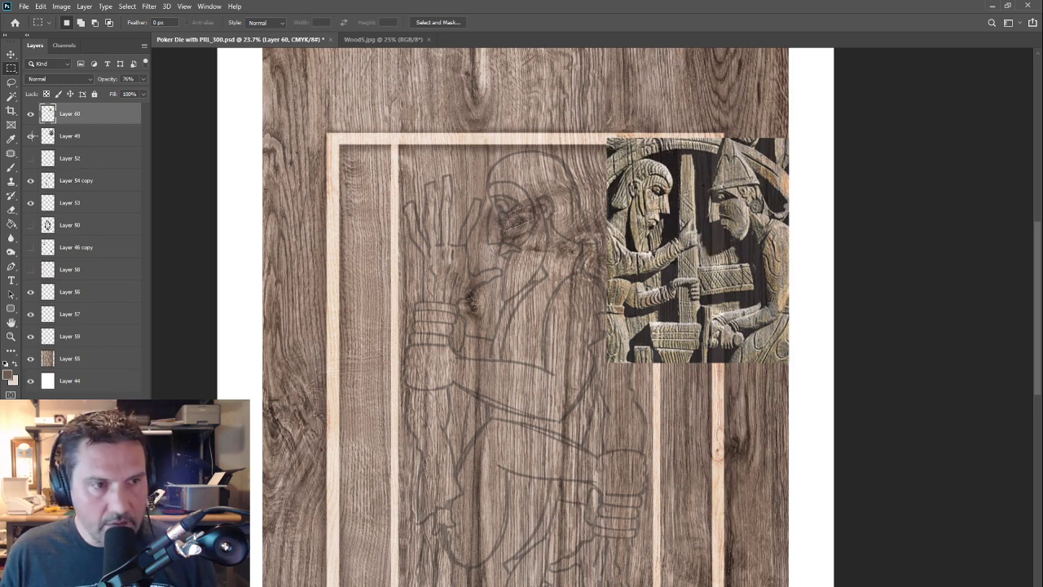
Step: Hide the full reference photo, Layer 49, and place the copied head to the left of the outlined figure's head
{"action": "left_click", "coordinate": [30, 135]}
{"action": "key", "text": "v"}
{"action": "left_click_drag", "start_coordinate": [679, 273], "coordinate": [425, 272]}
{"action": "scroll", "coordinate": [522, 230], "scroll_direction": "up", "scroll_amount": 5}
{"action": "scroll", "coordinate": [575, 281], "scroll_direction": "down", "scroll_amount": 3}
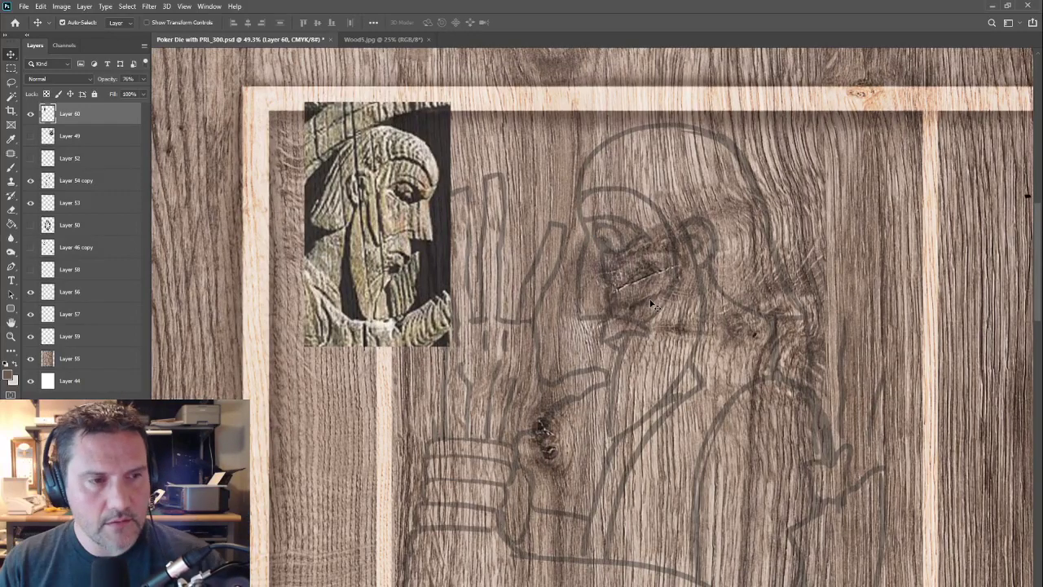
Step: Add a new layer directly above Layer 46 copy and set its blend mode to Overlay
{"action": "left_click", "coordinate": [96, 182]}
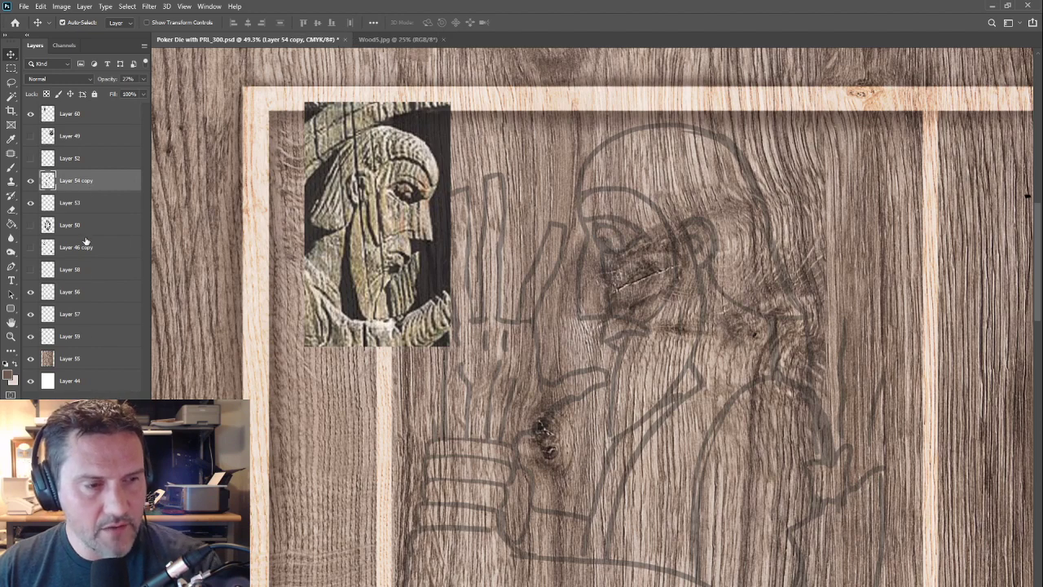
{"action": "left_click", "coordinate": [87, 245]}
{"action": "key", "text": "ctrl+alt+shift+n"}
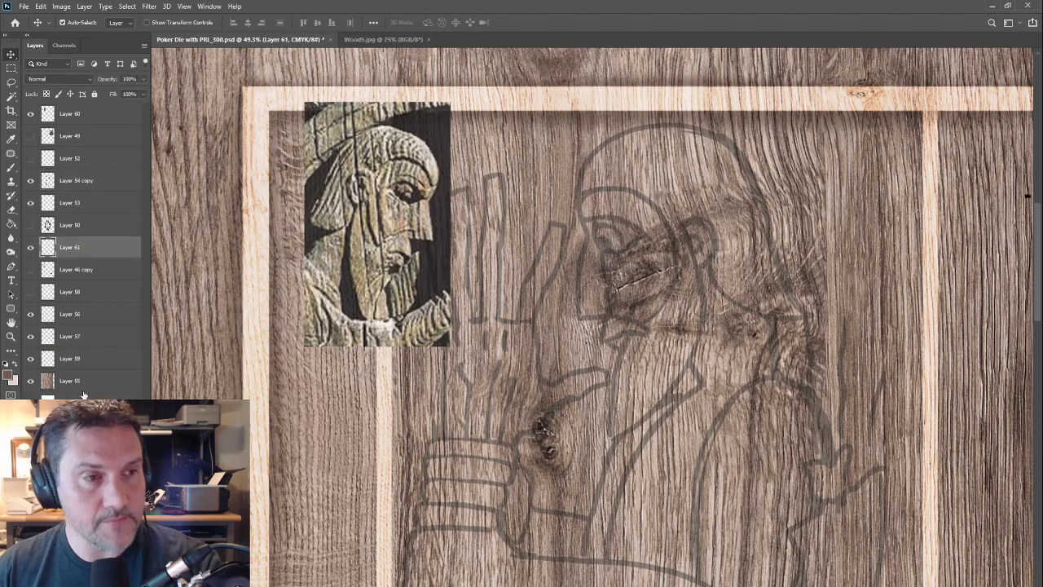
{"action": "left_click", "coordinate": [57, 78]}
{"action": "left_click", "coordinate": [49, 213]}
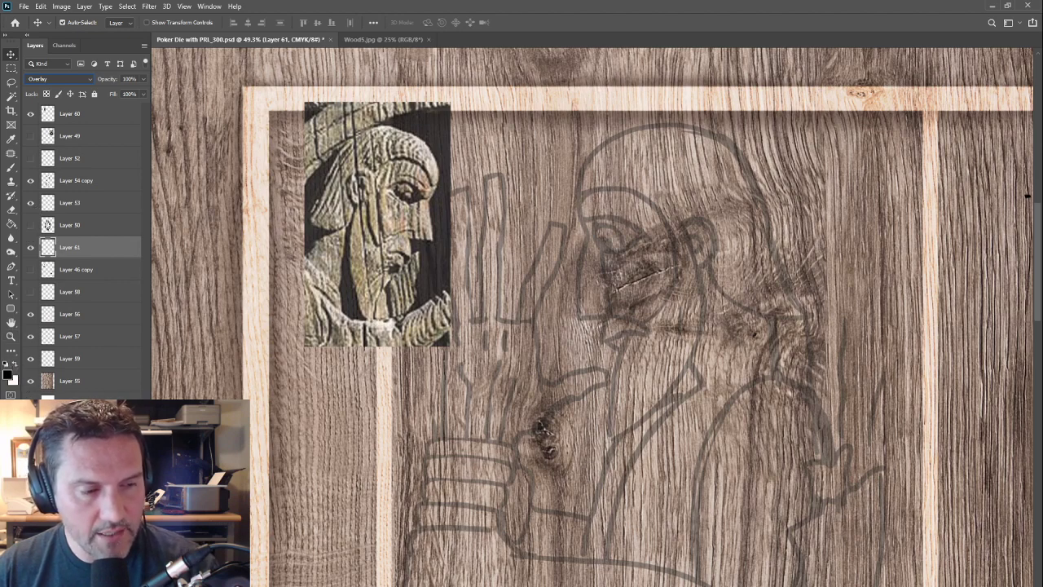
Step: Toggle Layer 57 and Layer 56 to tell the shadows from the frame, leaving Layer 57 hidden and Layer 56 shown
{"action": "left_click", "coordinate": [69, 337]}
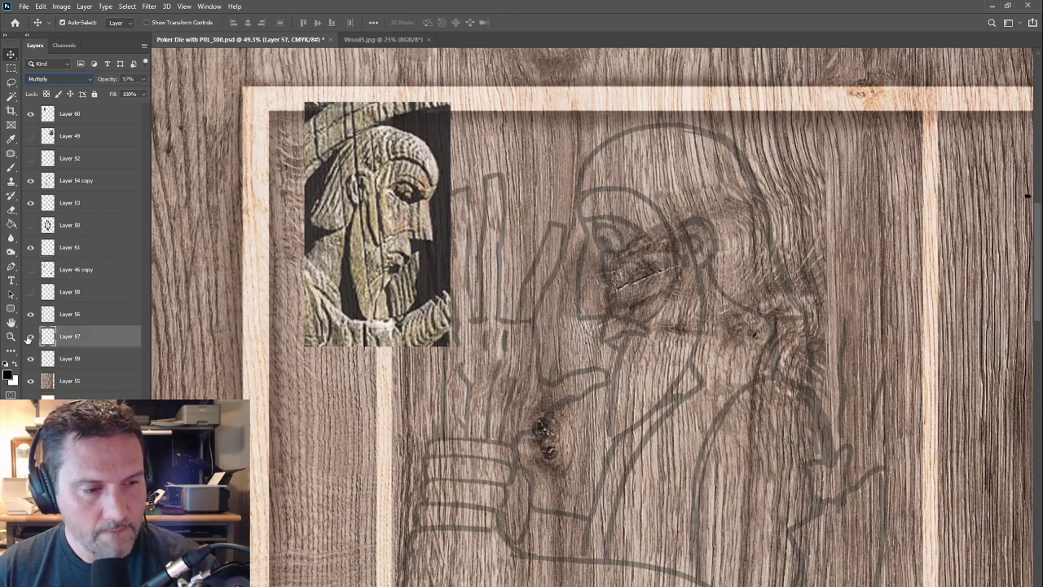
{"action": "left_click", "coordinate": [30, 336]}
{"action": "left_click", "coordinate": [30, 336]}
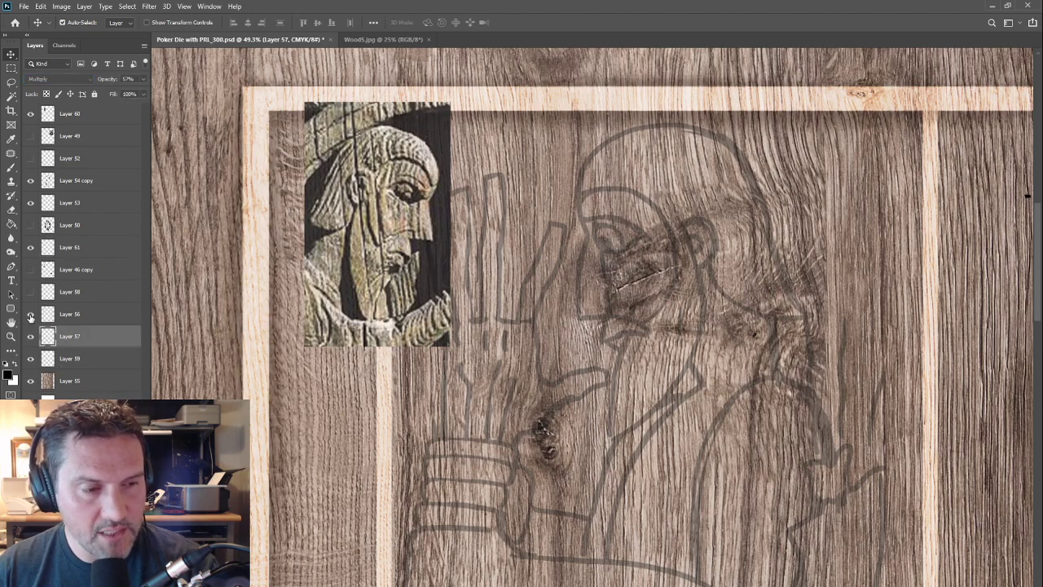
{"action": "left_click", "coordinate": [31, 317]}
{"action": "left_click", "coordinate": [31, 317]}
{"action": "left_click", "coordinate": [31, 317]}
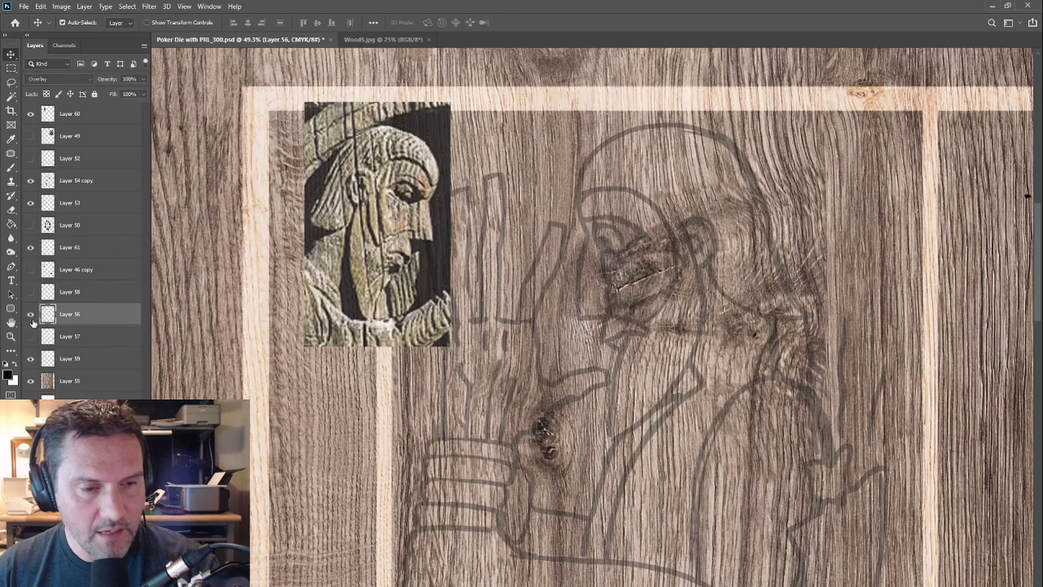
Step: Switch Layer 56 to Normal to sample the frame's light colour for the brush, and restore its Overlay mode
{"action": "double_click", "coordinate": [68, 313]}
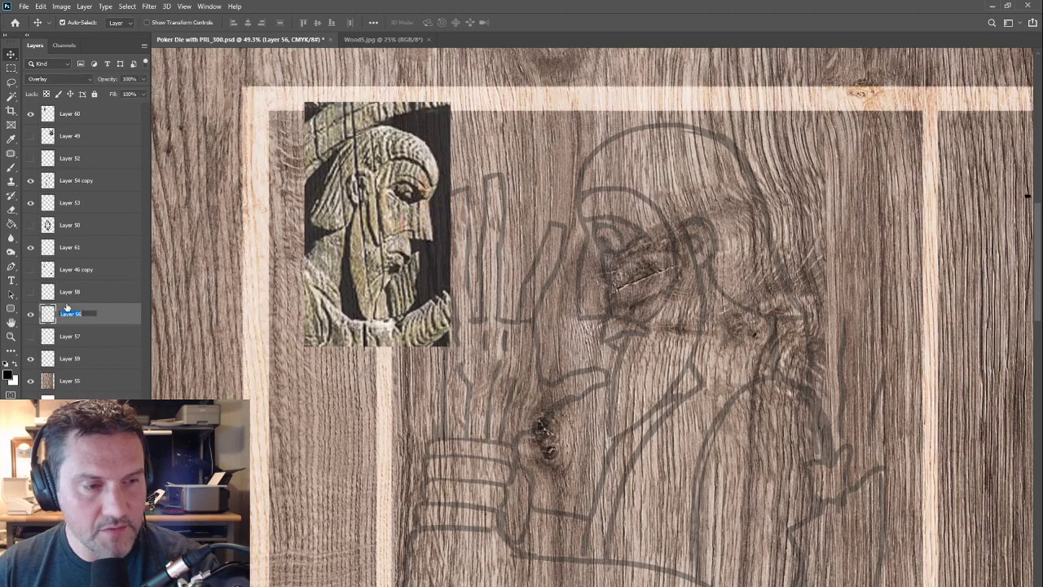
{"action": "left_click", "coordinate": [39, 78]}
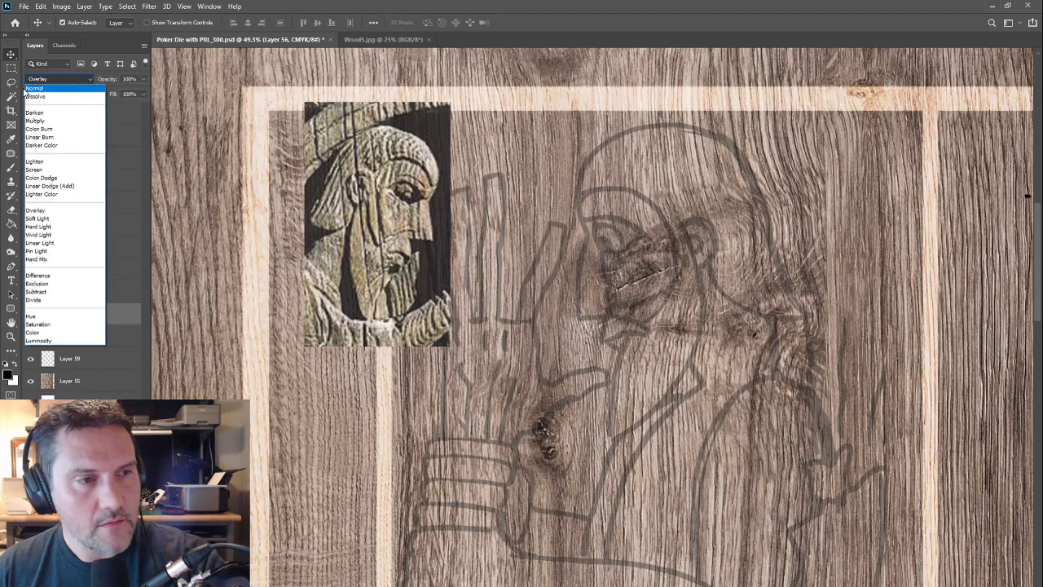
{"action": "left_click", "coordinate": [32, 88]}
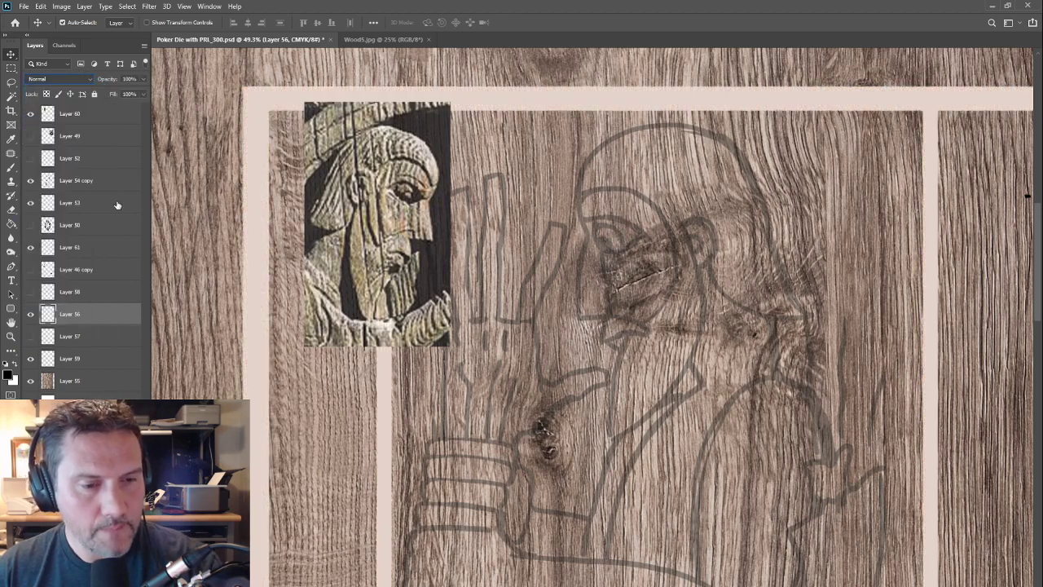
{"action": "key", "text": "b"}
{"action": "left_click", "coordinate": [257, 355], "text": "alt"}
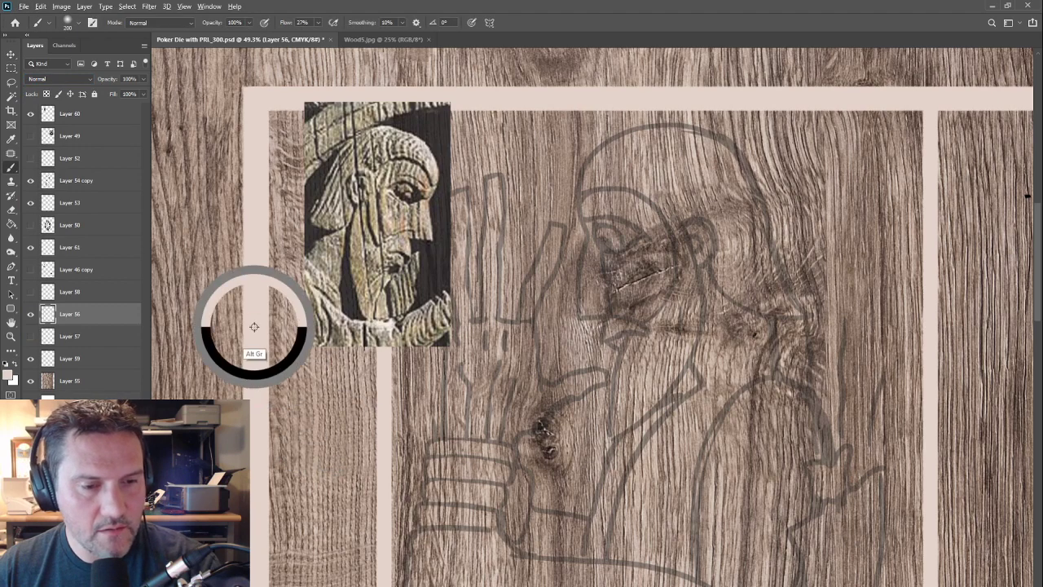
{"action": "left_click", "coordinate": [52, 78]}
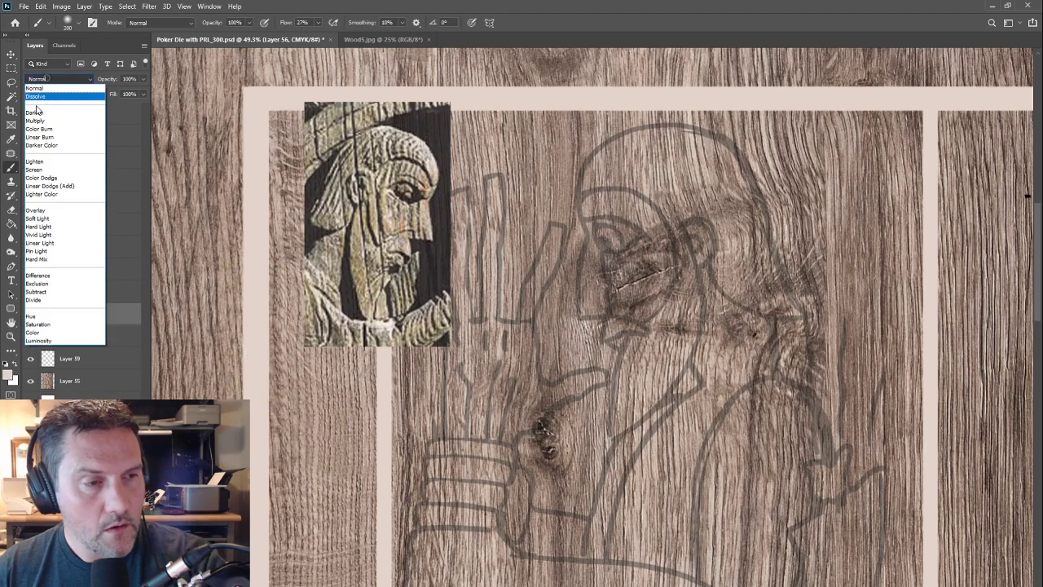
{"action": "left_click", "coordinate": [69, 212]}
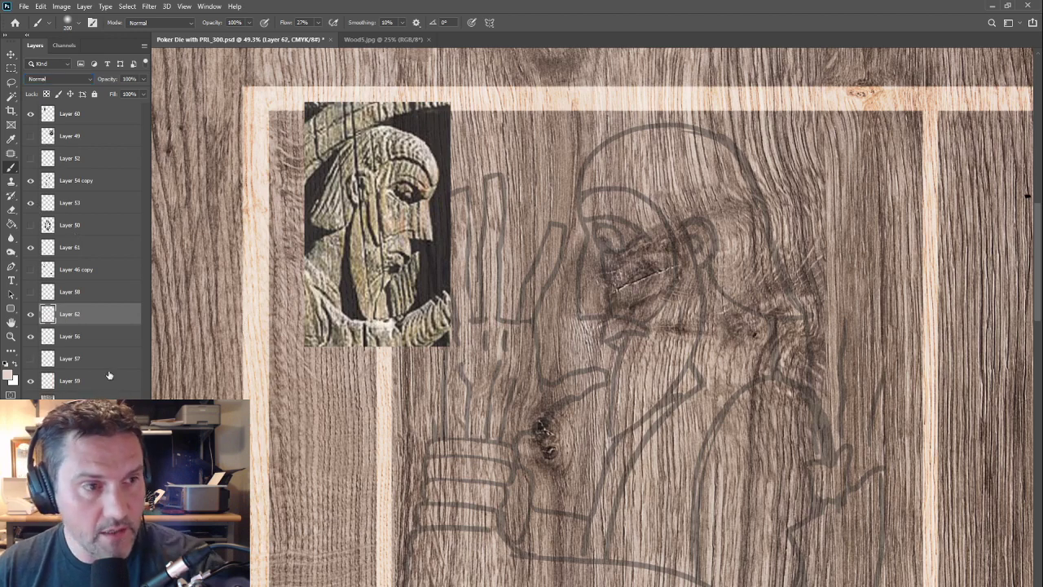
Step: Set the new layer above Layer 56 to Overlay and choose the 12 PT Round brush at 100% hardness
{"action": "left_click", "coordinate": [51, 79]}
{"action": "left_click", "coordinate": [69, 214]}
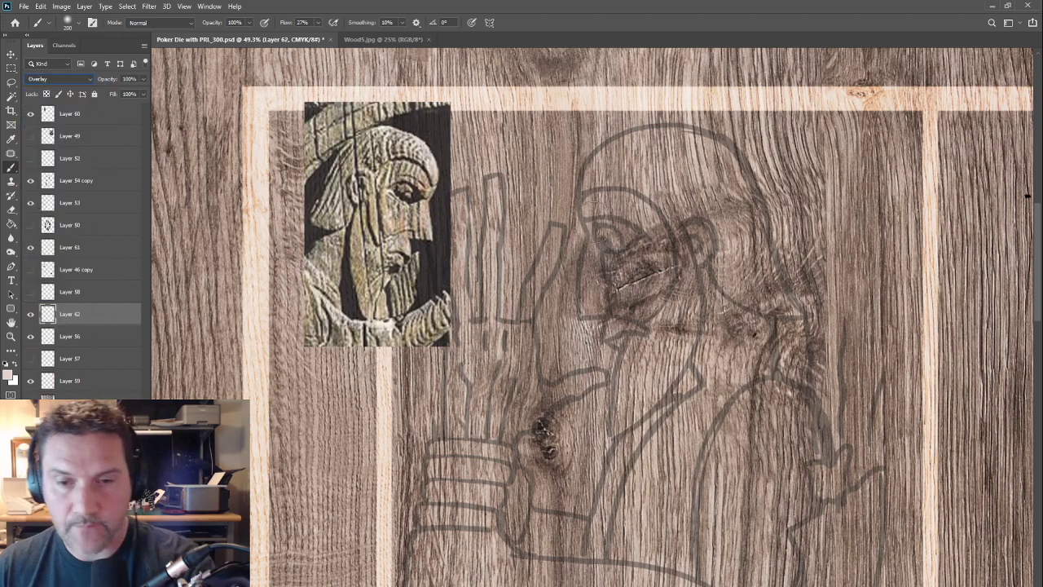
{"action": "left_click", "coordinate": [70, 21]}
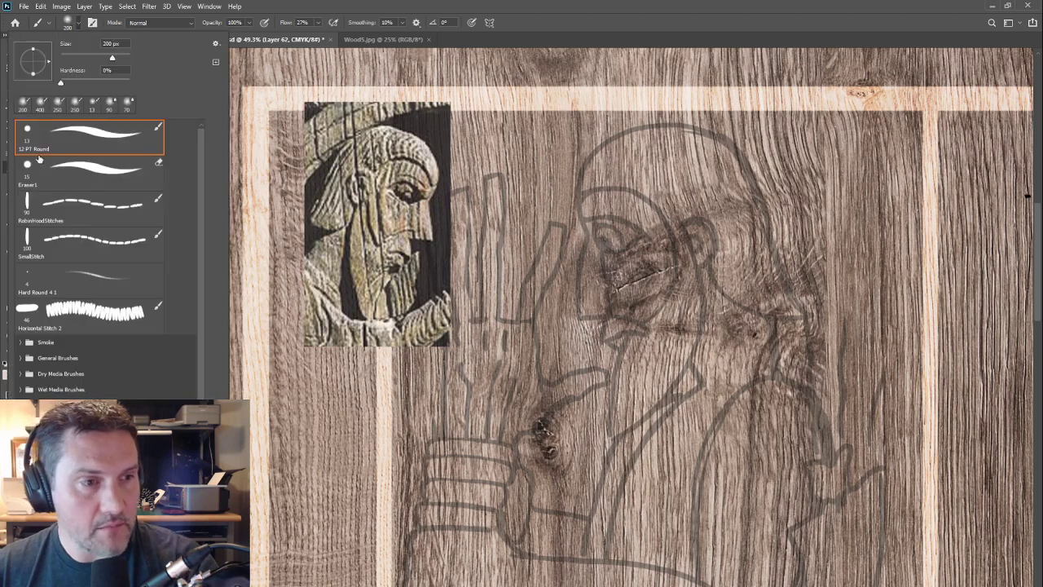
{"action": "left_click", "coordinate": [68, 145]}
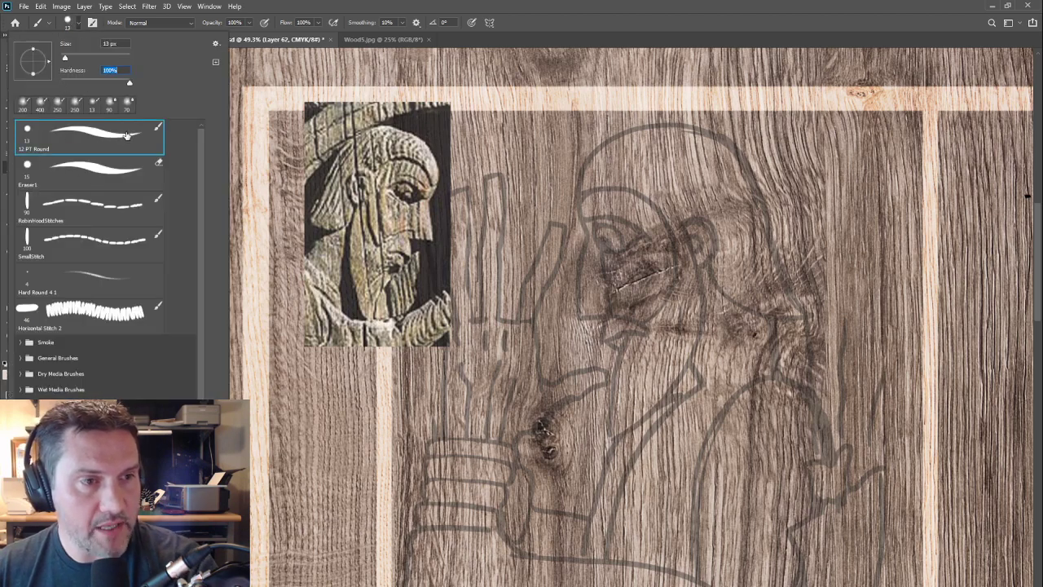
Step: Paint the light inlay outline of the figure's head on Layer 62, following the sketched headpiece, hair, beard, mouth and nose
{"action": "mouse_move", "coordinate": [597, 203]}
{"action": "left_mouse_down"}
{"action": "mouse_move", "coordinate": [603, 215]}
{"action": "mouse_move", "coordinate": [590, 215]}
{"action": "mouse_move", "coordinate": [460, 191]}
{"action": "left_mouse_up"}
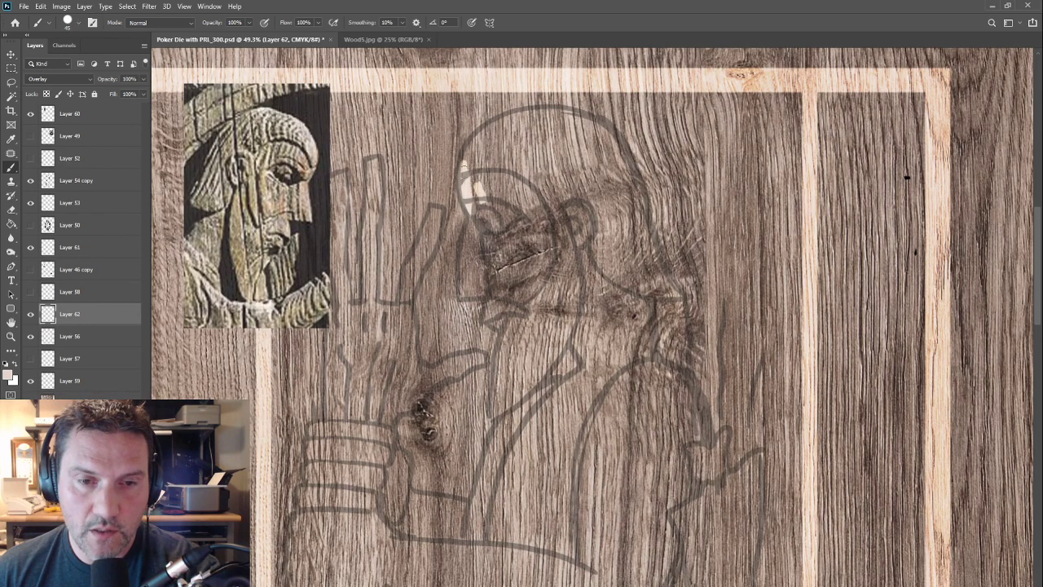
{"action": "mouse_move", "coordinate": [467, 155]}
{"action": "left_mouse_down"}
{"action": "mouse_move", "coordinate": [483, 130]}
{"action": "mouse_move", "coordinate": [542, 111]}
{"action": "mouse_move", "coordinate": [601, 129]}
{"action": "left_mouse_up"}
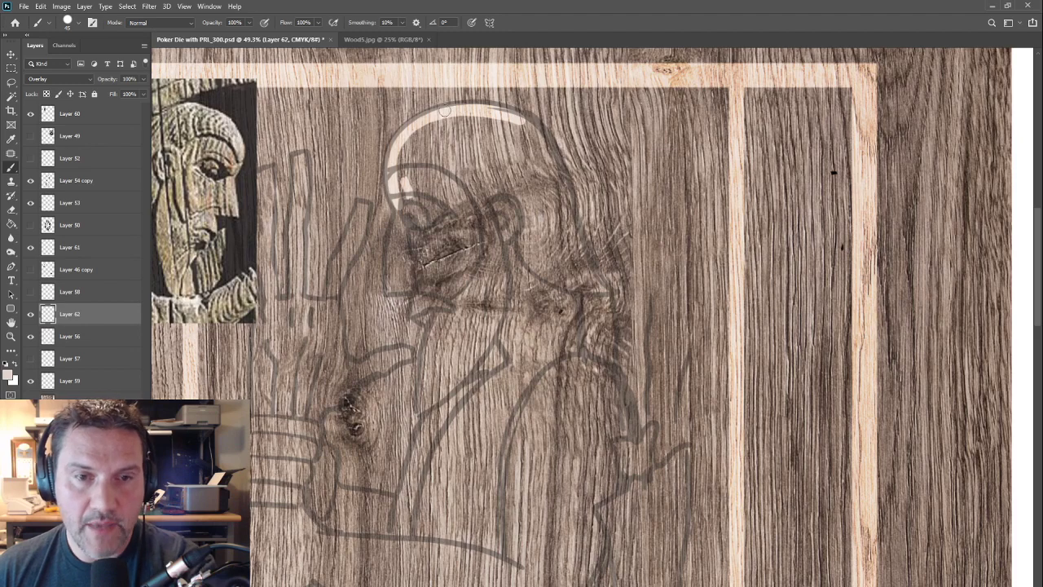
{"action": "mouse_move", "coordinate": [445, 111]}
{"action": "left_mouse_down"}
{"action": "mouse_move", "coordinate": [520, 119]}
{"action": "mouse_move", "coordinate": [508, 115]}
{"action": "mouse_move", "coordinate": [557, 153]}
{"action": "mouse_move", "coordinate": [588, 268]}
{"action": "left_mouse_up"}
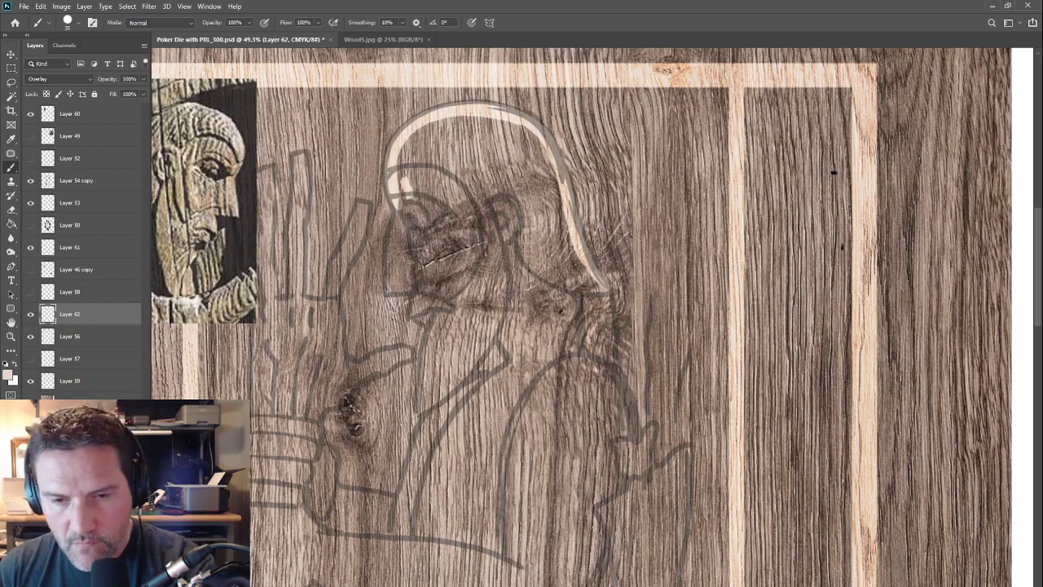
{"action": "mouse_move", "coordinate": [611, 291]}
{"action": "left_mouse_down"}
{"action": "mouse_move", "coordinate": [533, 270]}
{"action": "mouse_move", "coordinate": [516, 228]}
{"action": "mouse_move", "coordinate": [500, 233]}
{"action": "mouse_move", "coordinate": [496, 329]}
{"action": "mouse_move", "coordinate": [433, 404]}
{"action": "left_mouse_up"}
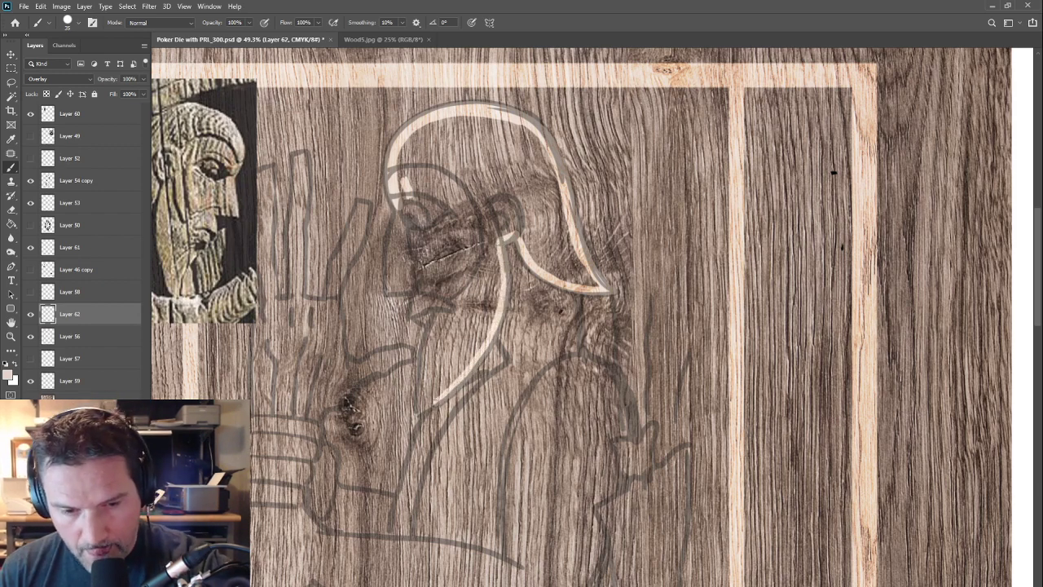
{"action": "left_click_drag", "start_coordinate": [441, 312], "coordinate": [418, 414]}
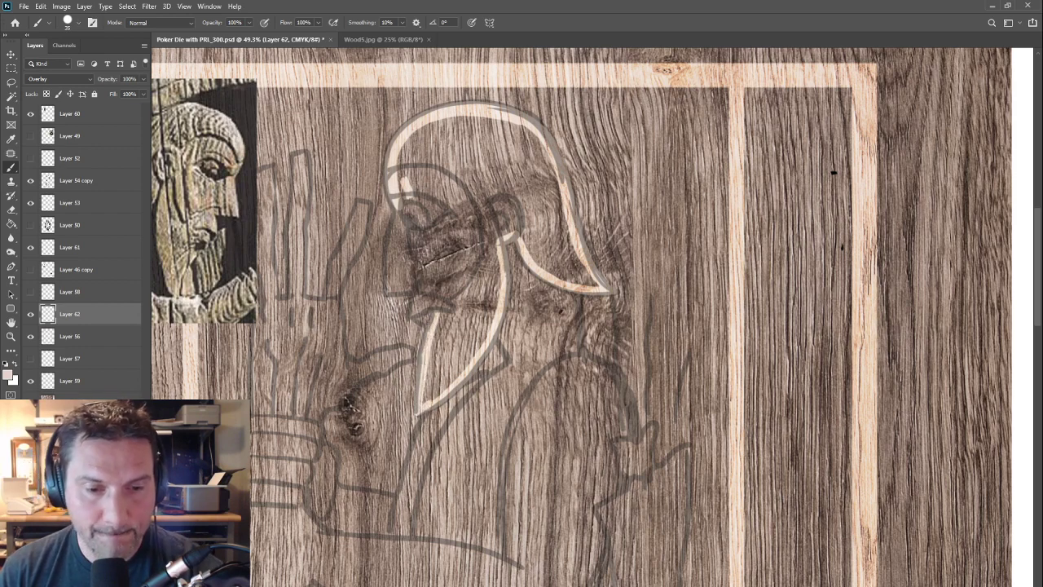
{"action": "mouse_move", "coordinate": [414, 313]}
{"action": "left_mouse_down"}
{"action": "mouse_move", "coordinate": [434, 327]}
{"action": "mouse_move", "coordinate": [421, 295]}
{"action": "mouse_move", "coordinate": [387, 290]}
{"action": "left_mouse_up"}
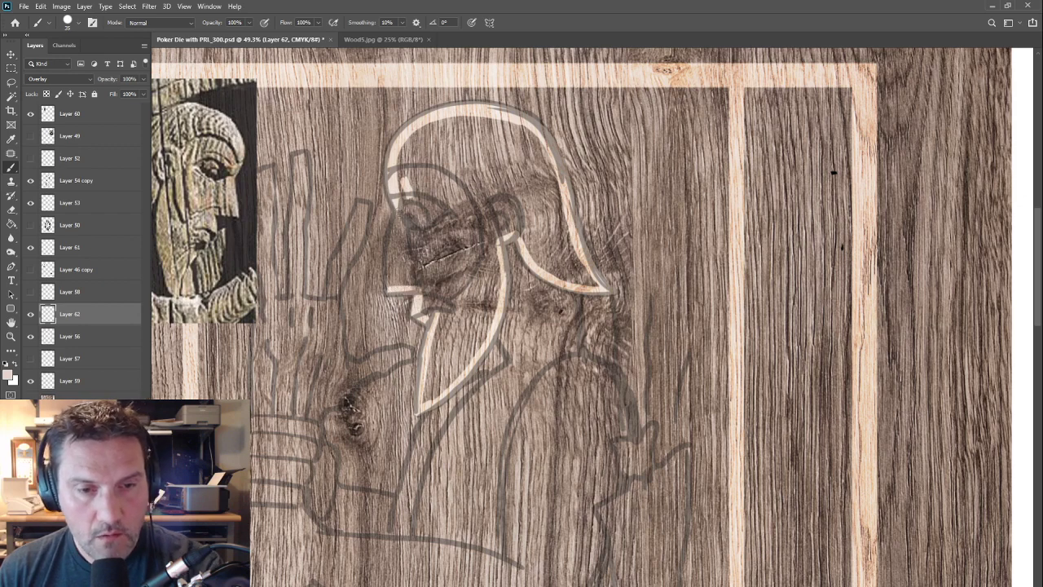
{"action": "mouse_move", "coordinate": [398, 204]}
{"action": "left_mouse_down"}
{"action": "mouse_move", "coordinate": [390, 290]}
{"action": "mouse_move", "coordinate": [397, 218]}
{"action": "mouse_move", "coordinate": [392, 278]}
{"action": "left_mouse_up"}
Step: Fill the outlined head, including face, hair and beard, with the light inlay colour using a 70 px and a 50 px brush
{"action": "key", "text": "bracketright"}
{"action": "key", "text": "bracketright"}
{"action": "key", "text": "bracketright"}
{"action": "key", "text": "bracketright"}
{"action": "key", "text": "bracketright"}
{"action": "mouse_move", "coordinate": [407, 212]}
{"action": "left_mouse_down"}
{"action": "mouse_move", "coordinate": [405, 149]}
{"action": "mouse_move", "coordinate": [521, 131]}
{"action": "mouse_move", "coordinate": [546, 188]}
{"action": "mouse_move", "coordinate": [473, 151]}
{"action": "mouse_move", "coordinate": [428, 167]}
{"action": "mouse_move", "coordinate": [436, 207]}
{"action": "mouse_move", "coordinate": [404, 261]}
{"action": "mouse_move", "coordinate": [440, 326]}
{"action": "mouse_move", "coordinate": [440, 371]}
{"action": "mouse_move", "coordinate": [476, 351]}
{"action": "mouse_move", "coordinate": [498, 287]}
{"action": "left_mouse_up"}
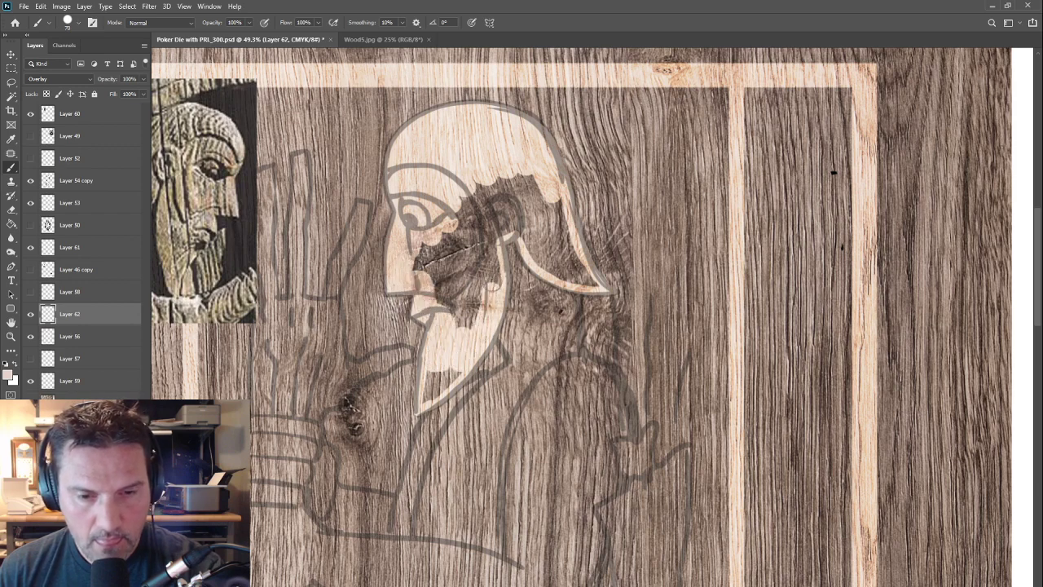
{"action": "mouse_move", "coordinate": [488, 224]}
{"action": "left_mouse_down"}
{"action": "mouse_move", "coordinate": [465, 261]}
{"action": "mouse_move", "coordinate": [432, 282]}
{"action": "mouse_move", "coordinate": [472, 293]}
{"action": "mouse_move", "coordinate": [428, 400]}
{"action": "left_mouse_up"}
{"action": "key", "text": "bracketleft"}
{"action": "key", "text": "bracketleft"}
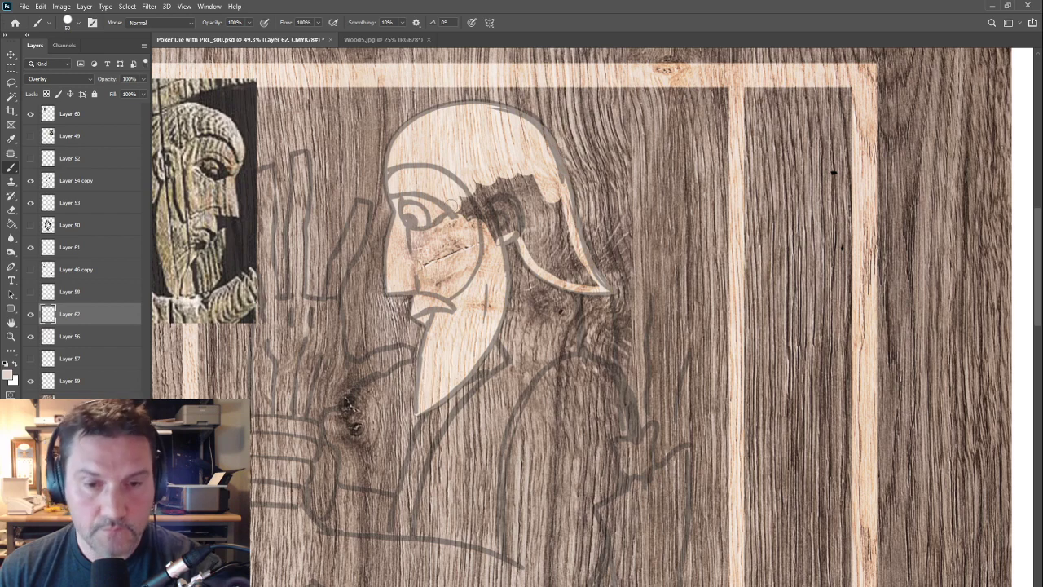
{"action": "left_click_drag", "start_coordinate": [449, 203], "coordinate": [477, 220]}
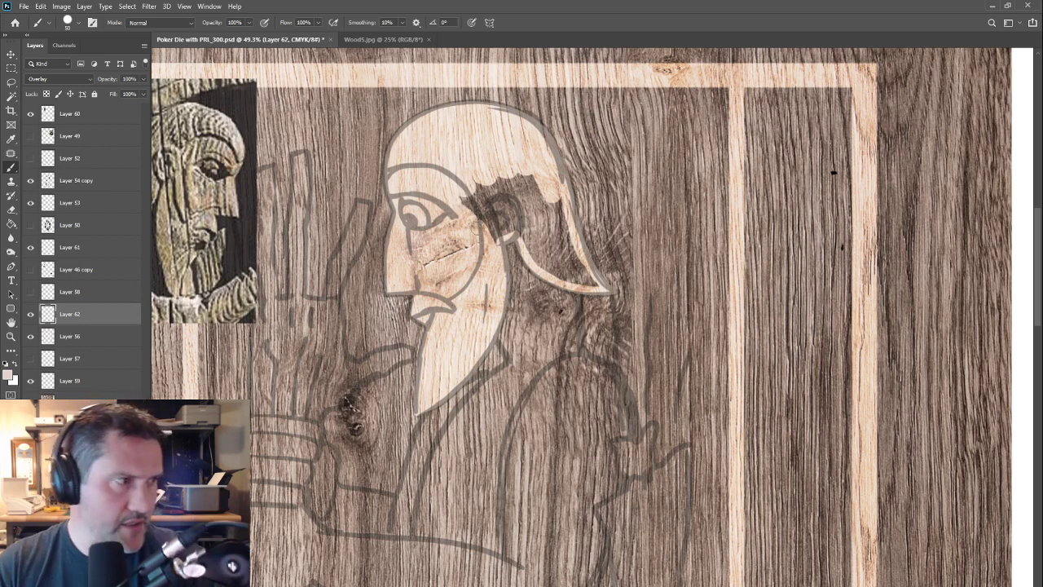
{"action": "mouse_move", "coordinate": [458, 208]}
{"action": "left_mouse_down"}
{"action": "mouse_move", "coordinate": [483, 220]}
{"action": "mouse_move", "coordinate": [491, 248]}
{"action": "mouse_move", "coordinate": [522, 225]}
{"action": "mouse_move", "coordinate": [590, 280]}
{"action": "mouse_move", "coordinate": [570, 245]}
{"action": "mouse_move", "coordinate": [541, 269]}
{"action": "mouse_move", "coordinate": [529, 194]}
{"action": "mouse_move", "coordinate": [466, 181]}
{"action": "mouse_move", "coordinate": [493, 223]}
{"action": "left_mouse_up"}
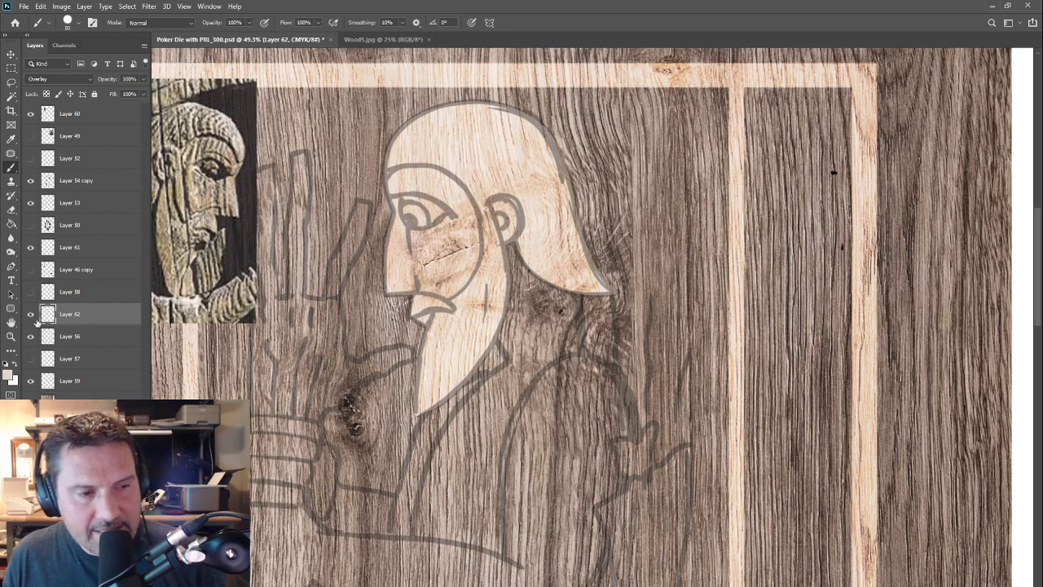
Step: Lower the opacity of the sketch on Layer 54 copy to 8%
{"action": "double_click", "coordinate": [48, 181]}
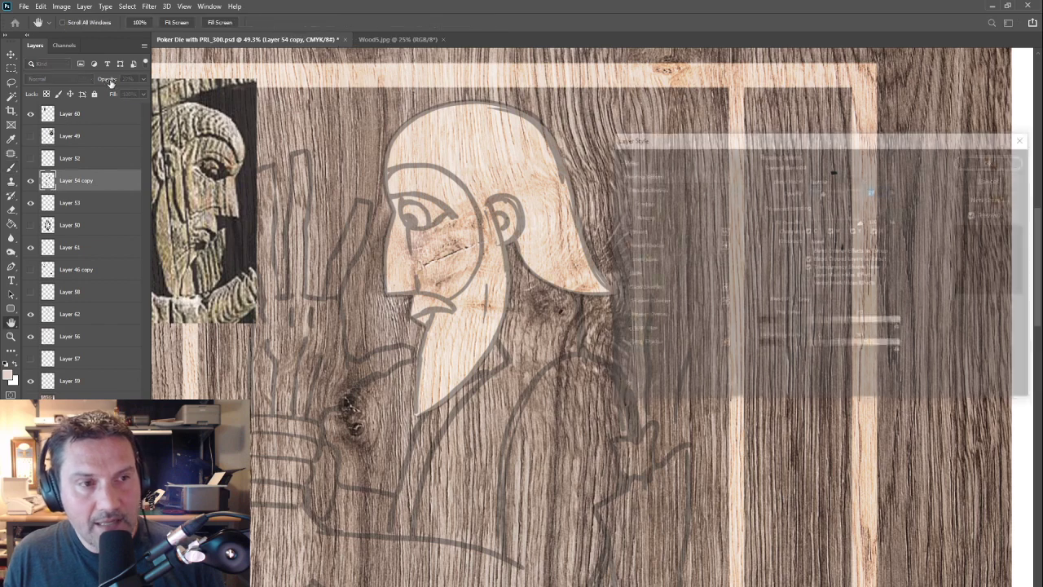
{"action": "left_click", "coordinate": [1004, 181]}
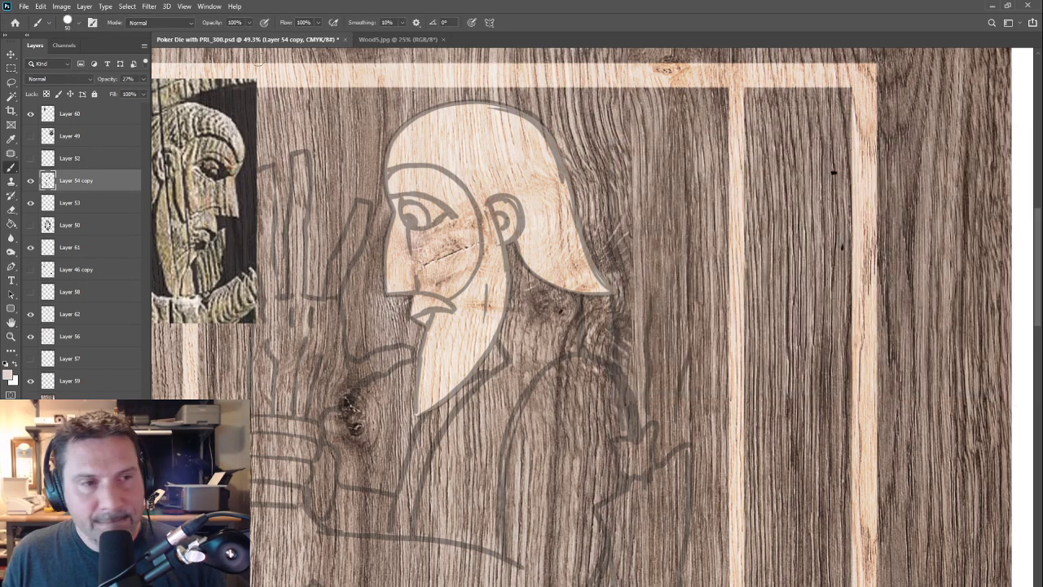
{"action": "left_click_drag", "start_coordinate": [106, 82], "coordinate": [90, 81]}
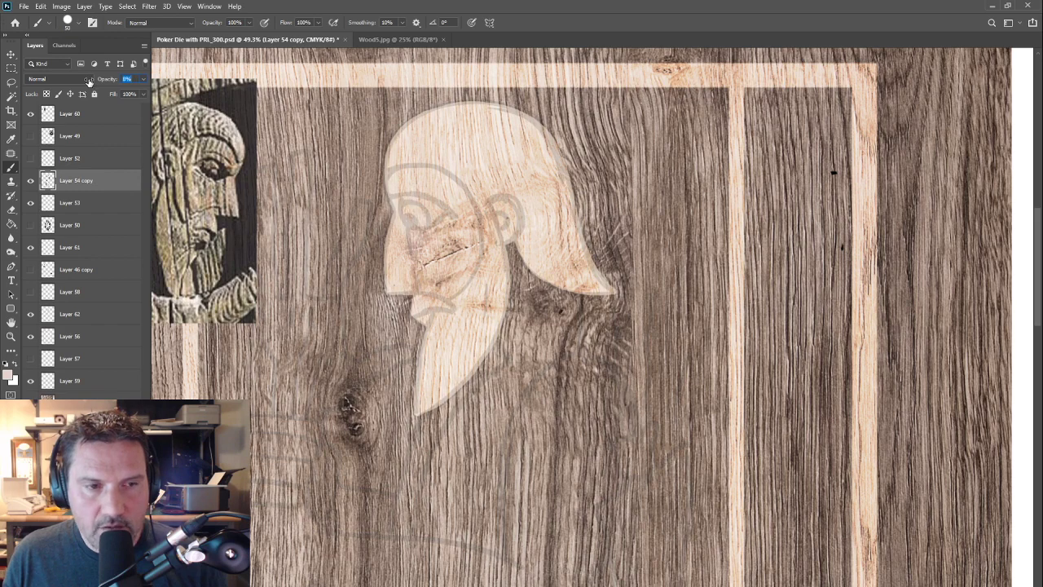
Step: Move the carved-figure reference photo on Layer 60 closer to the inlaid head
{"action": "left_click_drag", "start_coordinate": [480, 225], "coordinate": [561, 233]}
{"action": "key", "text": "v"}
{"action": "left_click_drag", "start_coordinate": [308, 188], "coordinate": [380, 209]}
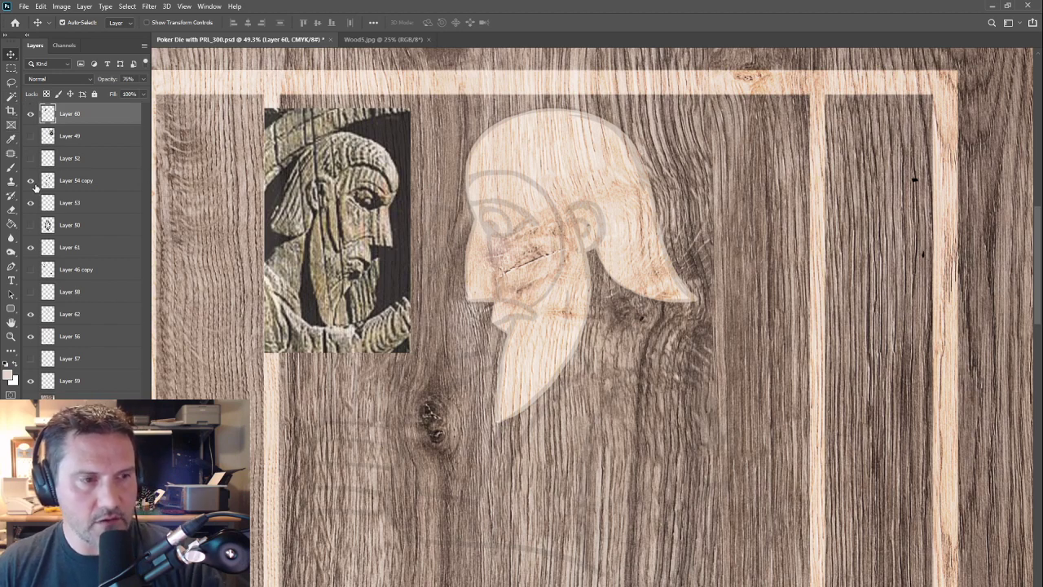
Step: Toggle Layer 61 and Layer 62 to find the head inlay, and set Layer 62's opacity to 84%
{"action": "left_click", "coordinate": [57, 247]}
{"action": "left_click", "coordinate": [30, 247]}
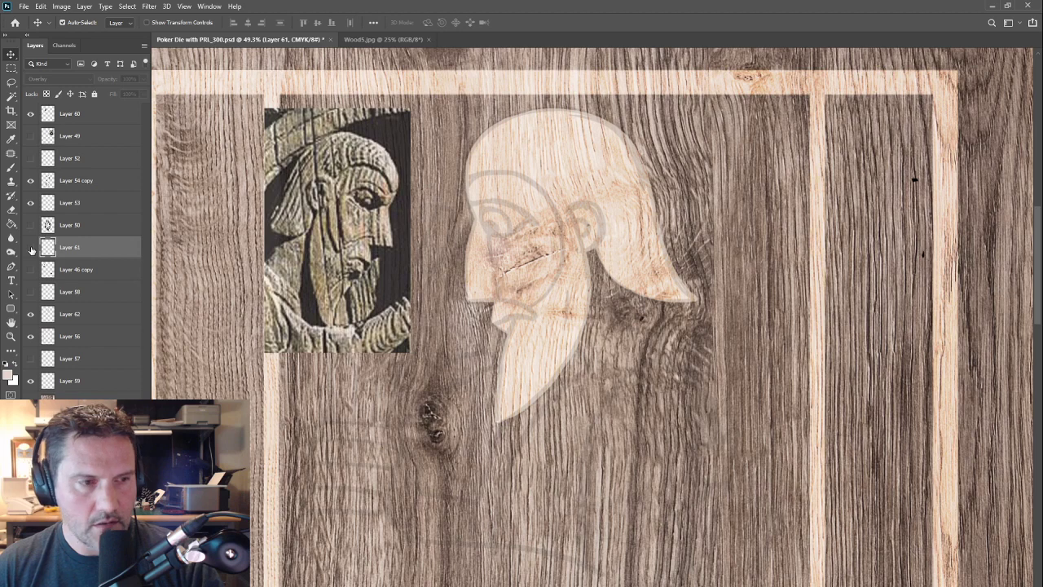
{"action": "left_click", "coordinate": [30, 247]}
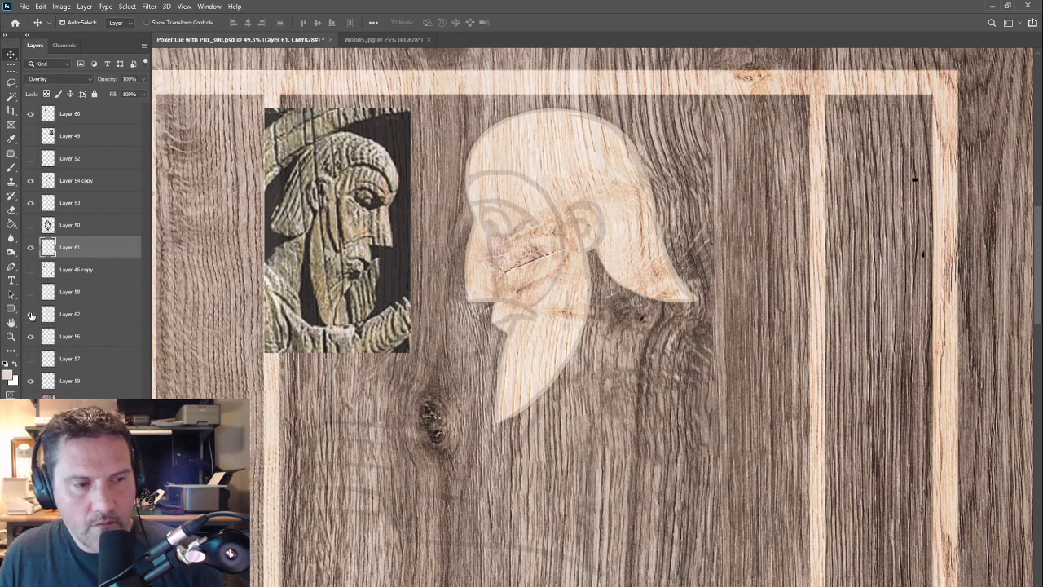
{"action": "left_click", "coordinate": [31, 316]}
{"action": "left_click", "coordinate": [31, 315]}
{"action": "left_click", "coordinate": [75, 323]}
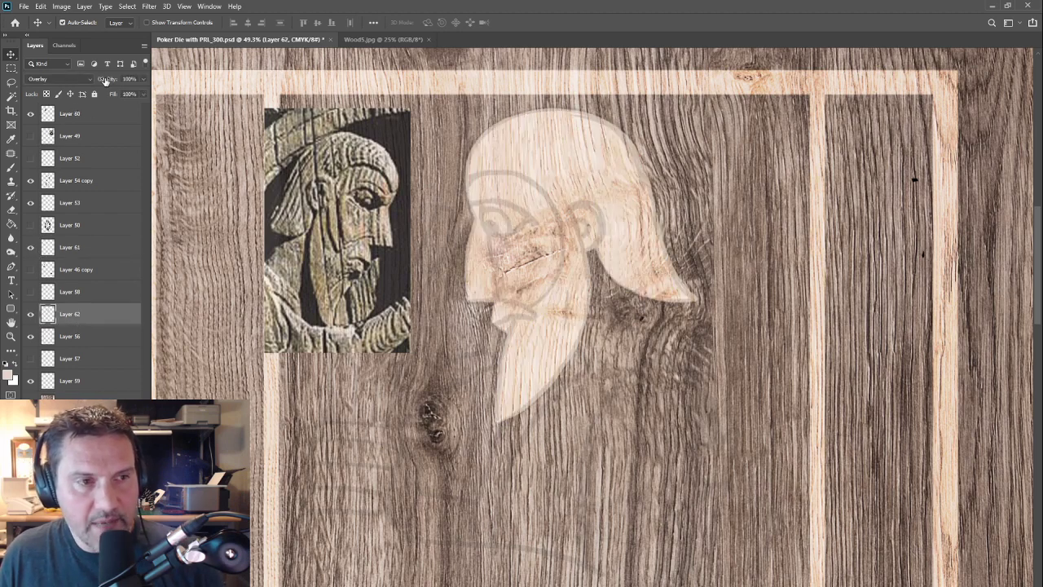
{"action": "left_click_drag", "start_coordinate": [104, 79], "coordinate": [95, 81]}
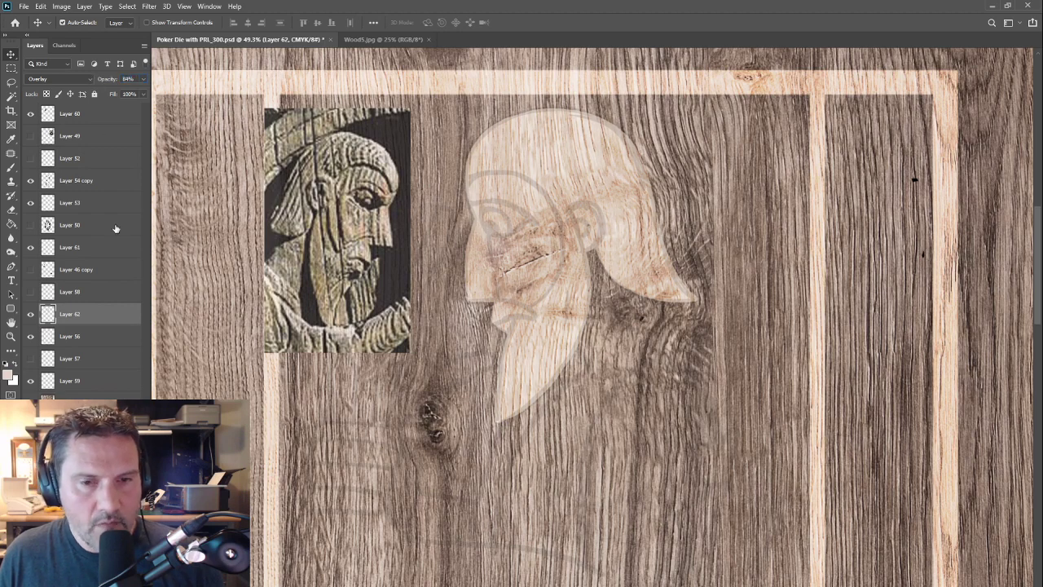
Step: Duplicate Layer 62 and hide the original, leaving only the copy of the head visible
{"action": "left_click", "coordinate": [73, 295]}
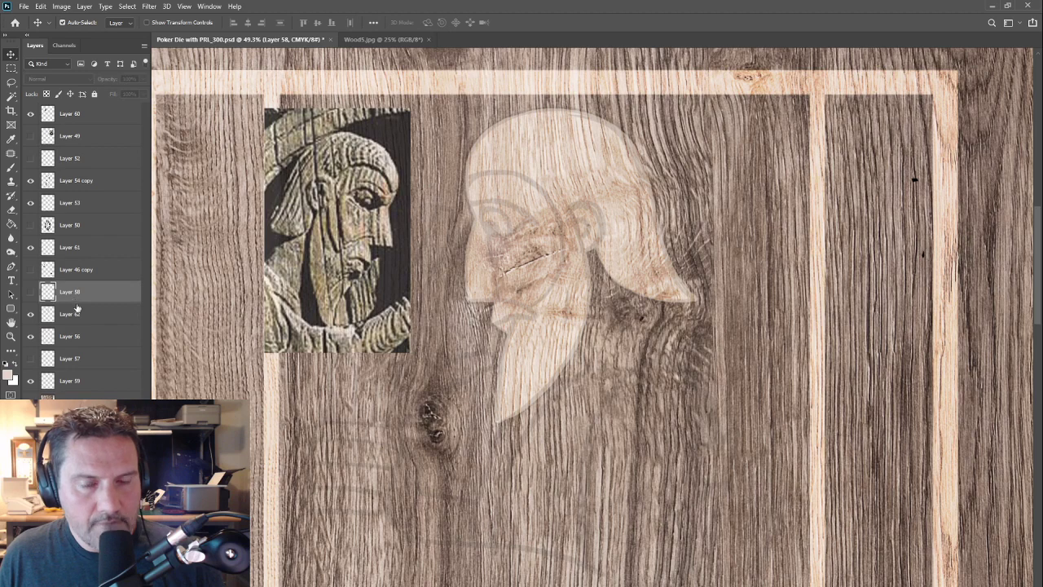
{"action": "left_click", "coordinate": [62, 317]}
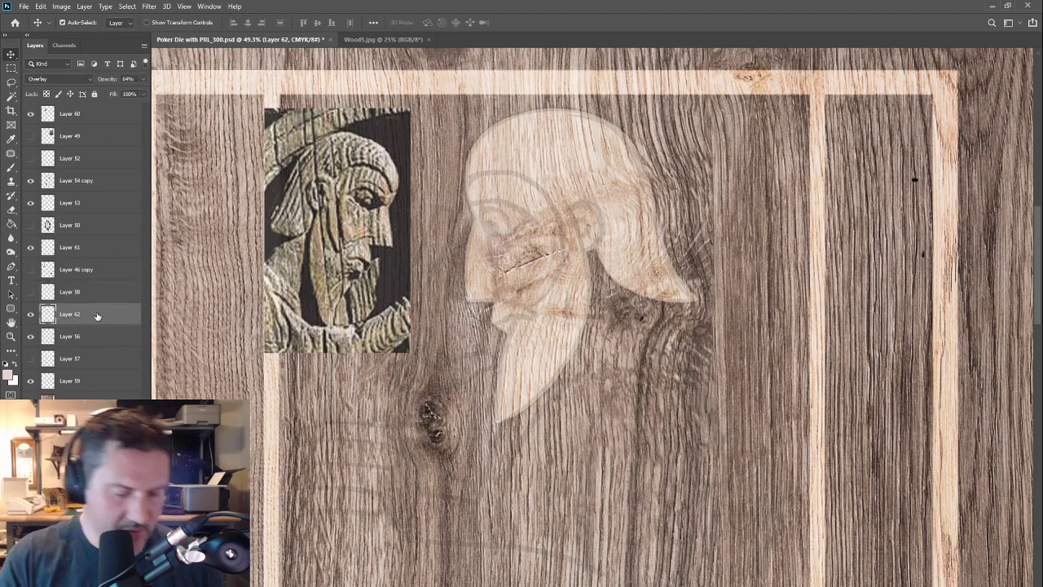
{"action": "key", "text": "ctrl+j"}
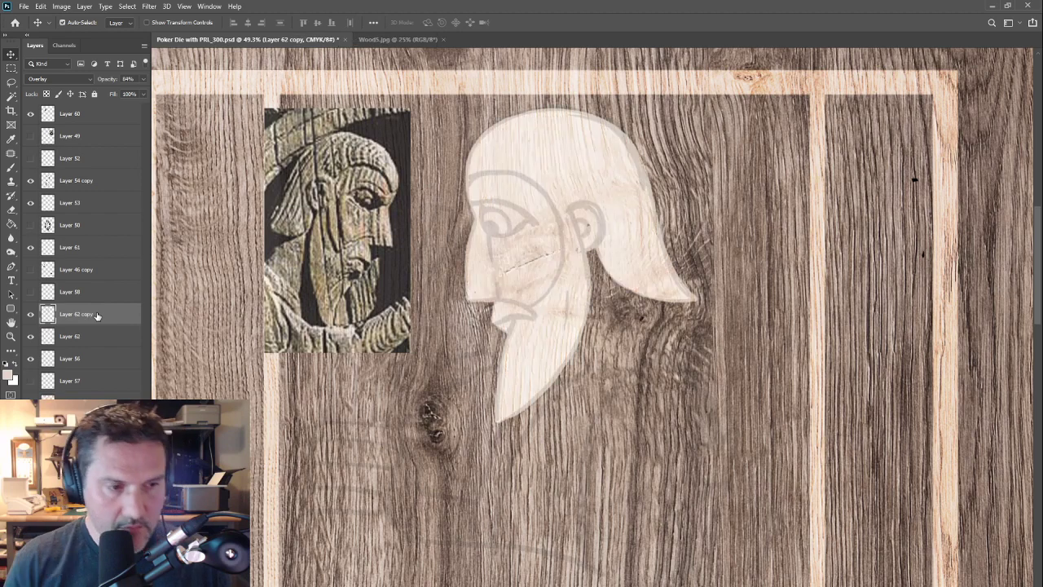
{"action": "left_click", "coordinate": [30, 337]}
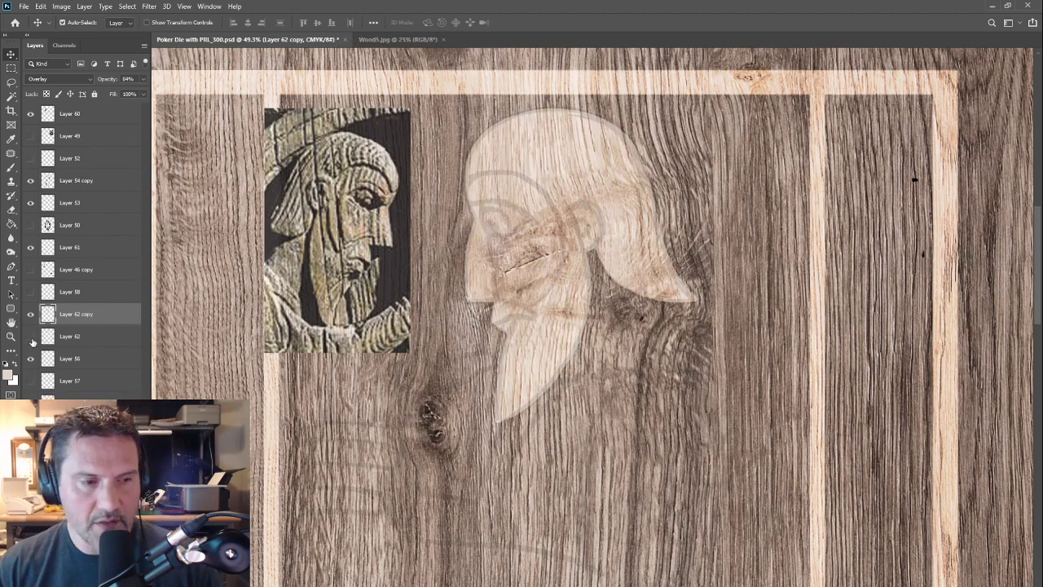
Step: Erase the face area from Layer 62 copy along the sketched brow and cheek curve, keeping the hair, mouth and beard
{"action": "left_click", "coordinate": [11, 209]}
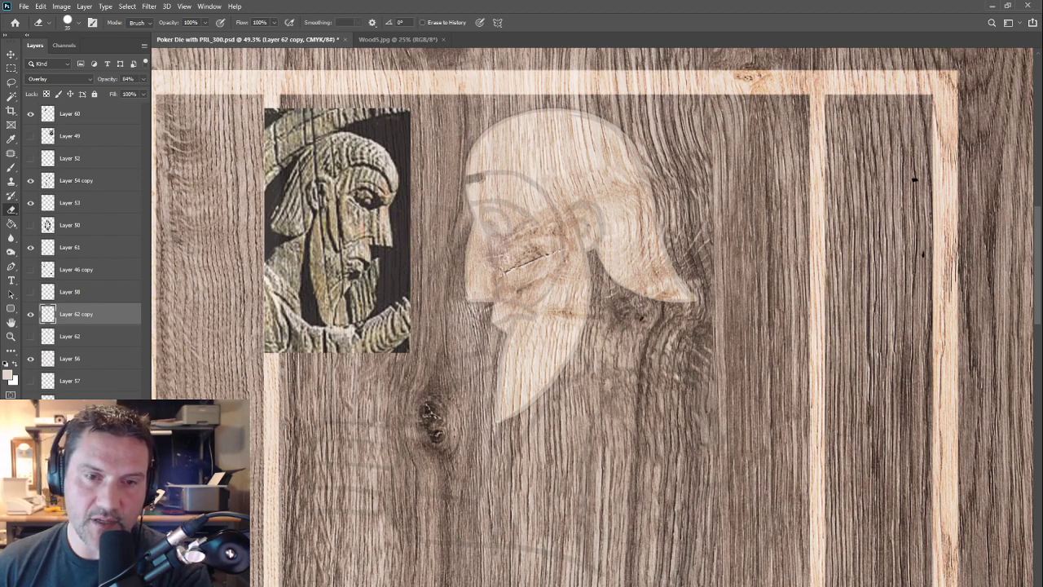
{"action": "left_click_drag", "start_coordinate": [479, 177], "coordinate": [538, 184]}
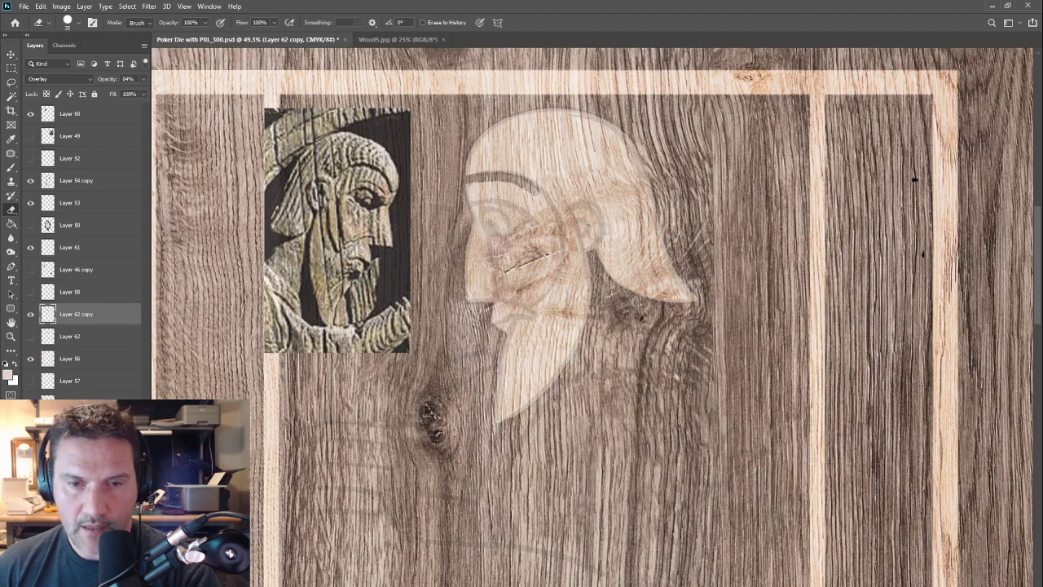
{"action": "mouse_move", "coordinate": [545, 192]}
{"action": "left_mouse_down"}
{"action": "mouse_move", "coordinate": [557, 235]}
{"action": "mouse_move", "coordinate": [553, 279]}
{"action": "mouse_move", "coordinate": [540, 295]}
{"action": "left_mouse_up"}
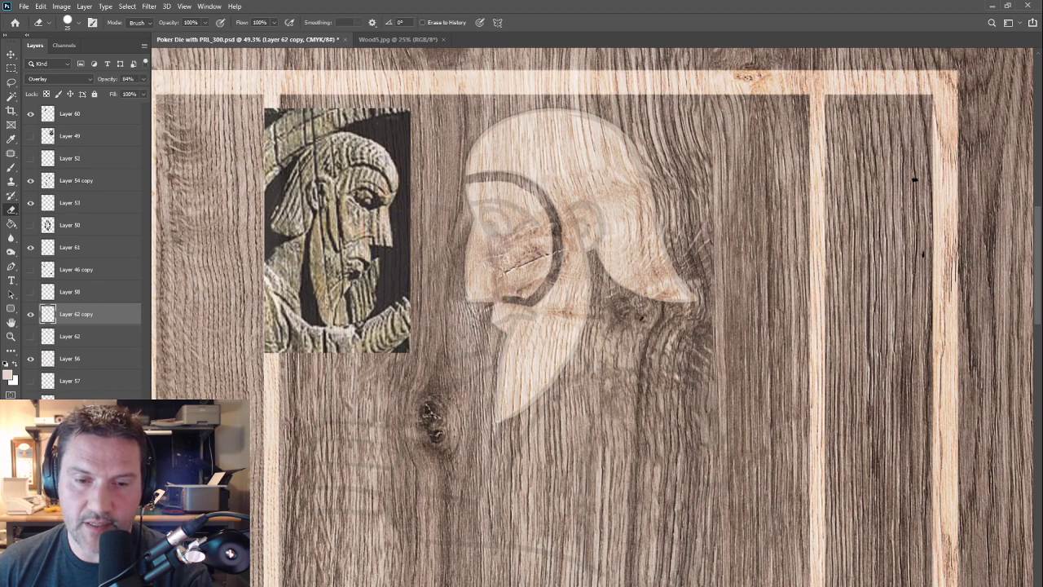
{"action": "left_click_drag", "start_coordinate": [501, 298], "coordinate": [469, 301]}
{"action": "key", "text": "bracketright"}
{"action": "key", "text": "bracketright"}
{"action": "key", "text": "bracketright"}
{"action": "mouse_move", "coordinate": [472, 225]}
{"action": "left_mouse_down"}
{"action": "mouse_move", "coordinate": [487, 185]}
{"action": "mouse_move", "coordinate": [545, 217]}
{"action": "mouse_move", "coordinate": [533, 288]}
{"action": "mouse_move", "coordinate": [539, 220]}
{"action": "mouse_move", "coordinate": [528, 207]}
{"action": "mouse_move", "coordinate": [512, 251]}
{"action": "mouse_move", "coordinate": [522, 292]}
{"action": "mouse_move", "coordinate": [476, 295]}
{"action": "left_mouse_up"}
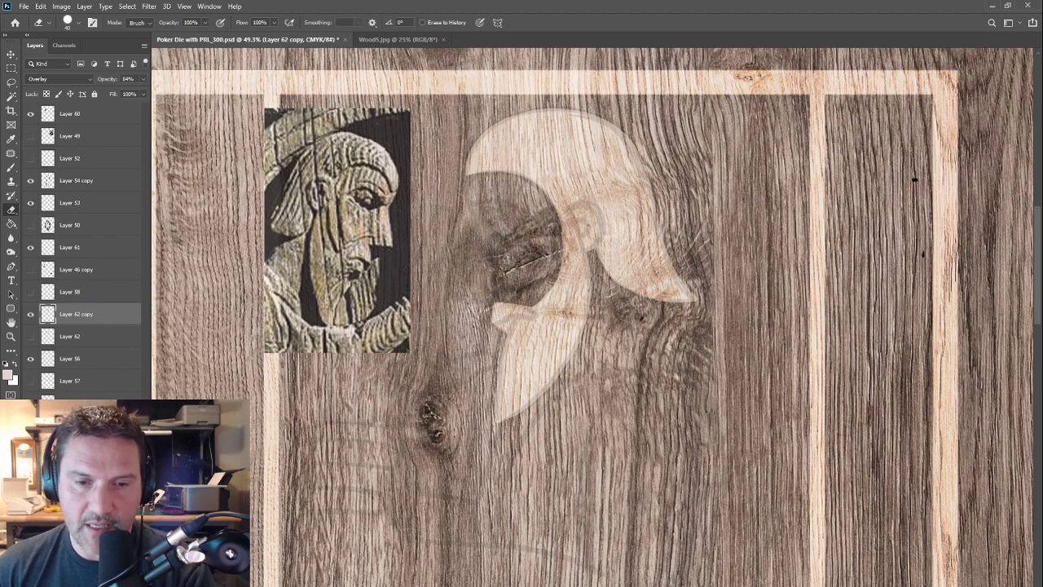
Step: Duplicate Layer 62 copy and hide the layer it was made from
{"action": "key", "text": "bracketleft"}
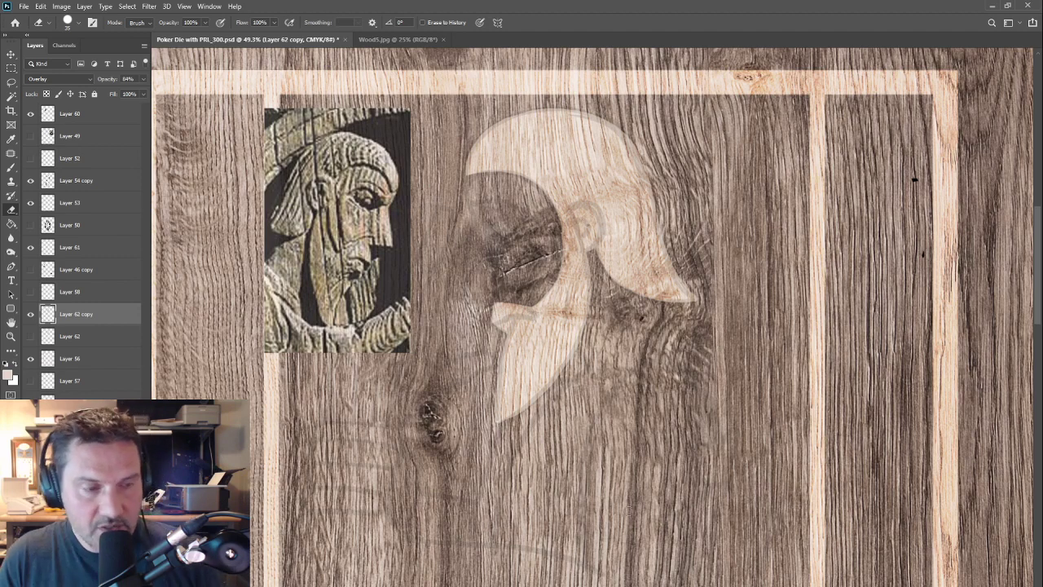
{"action": "key", "text": "ctrl+j"}
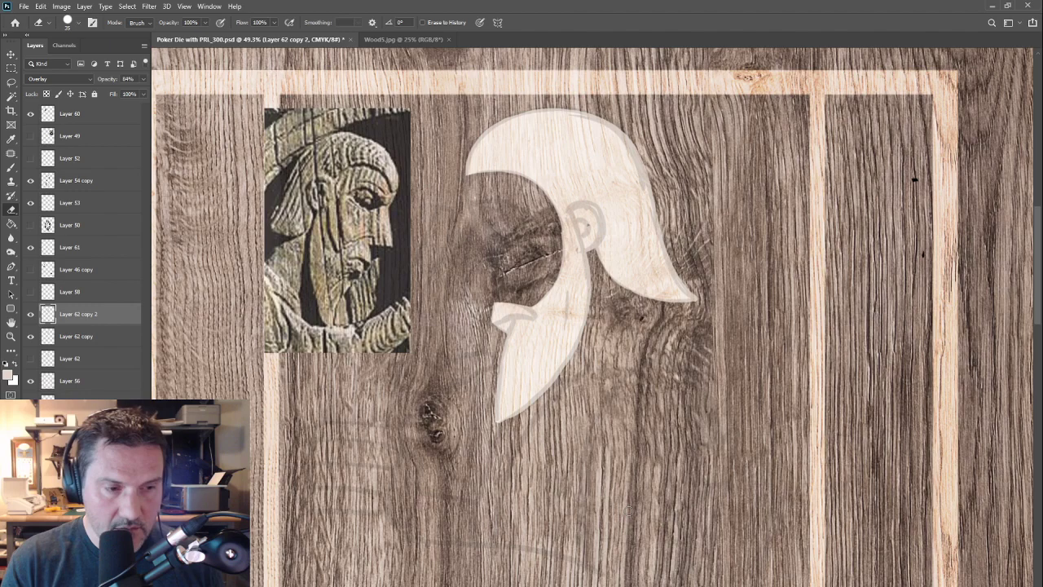
{"action": "left_click", "coordinate": [31, 337]}
Step: Try erasing along the ear's sketched outline on Layer 62 copy 2, and undo the strokes
{"action": "scroll", "coordinate": [581, 225], "scroll_direction": "up", "scroll_amount": 4}
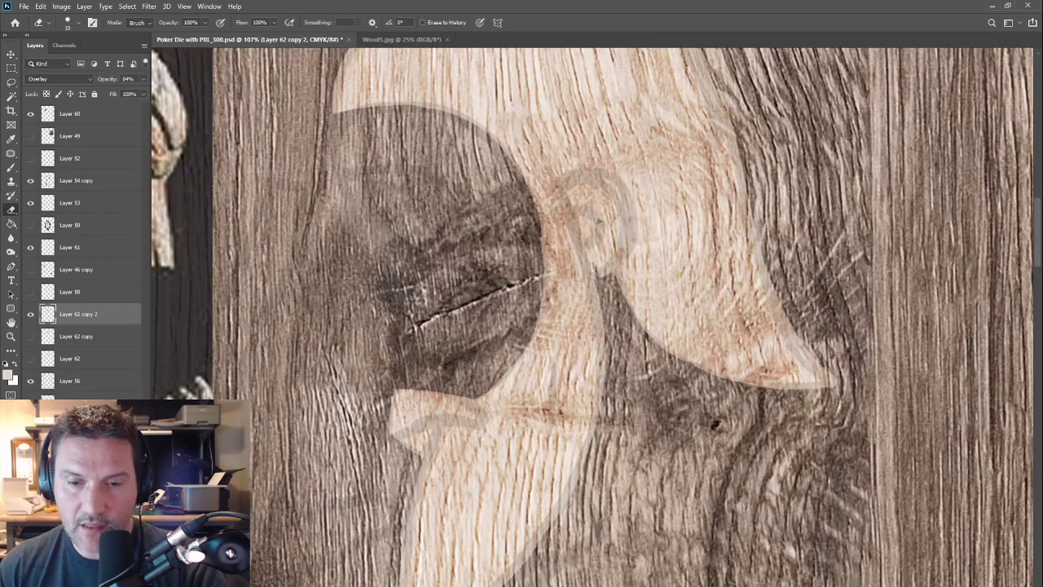
{"action": "mouse_move", "coordinate": [590, 255]}
{"action": "left_mouse_down"}
{"action": "mouse_move", "coordinate": [564, 192]}
{"action": "mouse_move", "coordinate": [616, 181]}
{"action": "mouse_move", "coordinate": [636, 213]}
{"action": "mouse_move", "coordinate": [636, 246]}
{"action": "mouse_move", "coordinate": [618, 268]}
{"action": "mouse_move", "coordinate": [567, 196]}
{"action": "mouse_move", "coordinate": [595, 172]}
{"action": "mouse_move", "coordinate": [631, 219]}
{"action": "mouse_move", "coordinate": [629, 238]}
{"action": "left_mouse_up"}
{"action": "key", "text": "ctrl+z"}
{"action": "key", "text": "ctrl+z"}
{"action": "key", "text": "ctrl+z"}
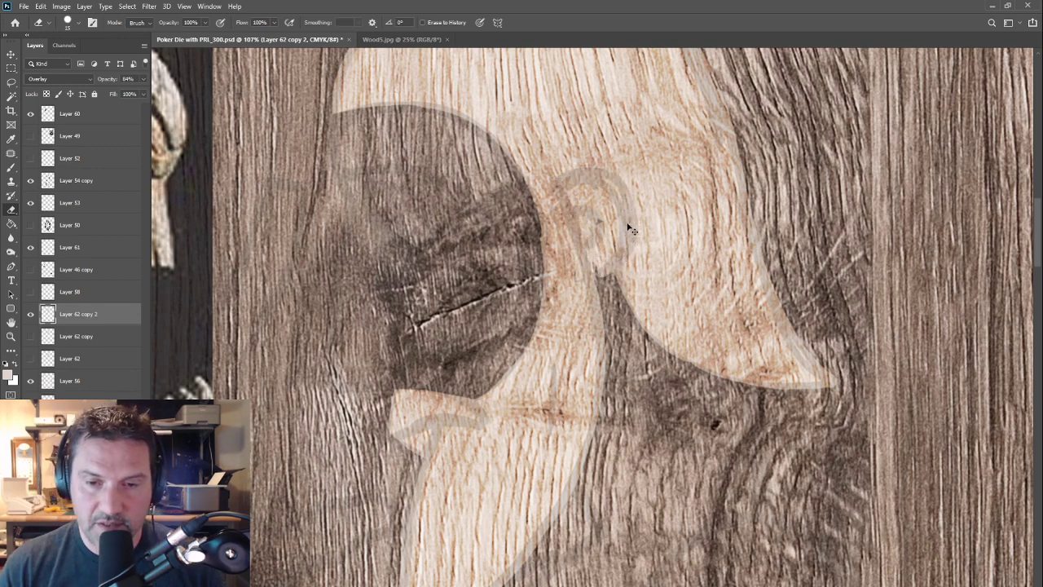
Step: Load the hair-and-beard shape as a selection and check it for missed or stray spots
{"action": "left_click_drag", "start_coordinate": [628, 222], "coordinate": [675, 192]}
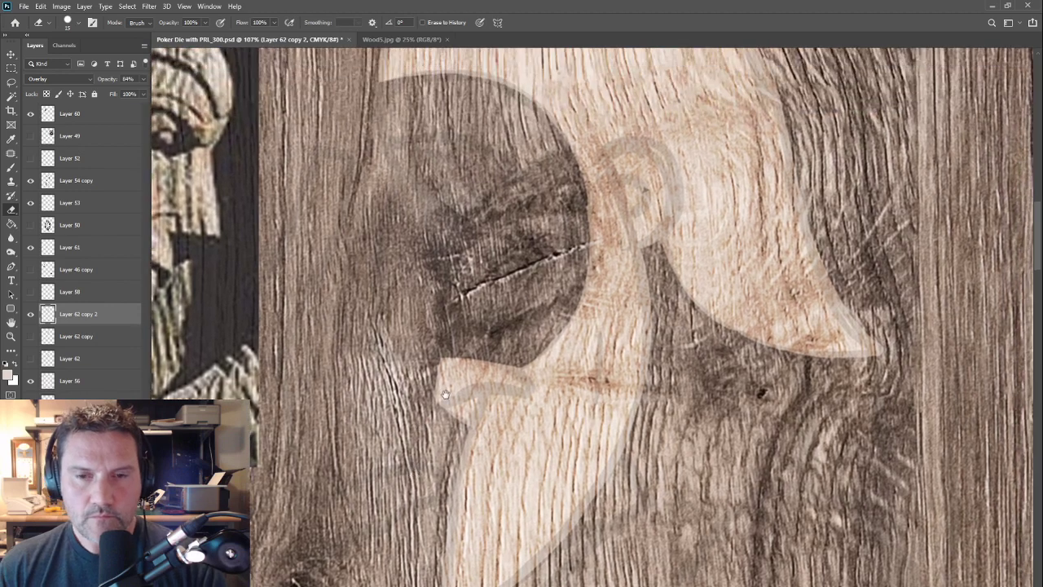
{"action": "left_click_drag", "start_coordinate": [401, 361], "coordinate": [482, 400]}
{"action": "left_click_drag", "start_coordinate": [366, 425], "coordinate": [464, 440]}
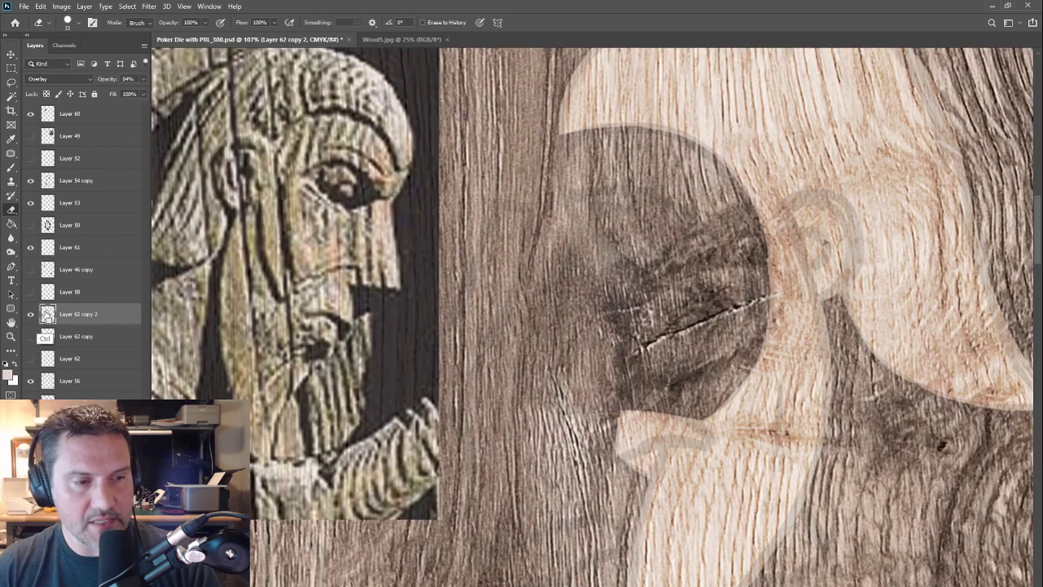
{"action": "left_click", "coordinate": [47, 381], "text": "ctrl"}
{"action": "left_click_drag", "start_coordinate": [541, 310], "coordinate": [443, 415]}
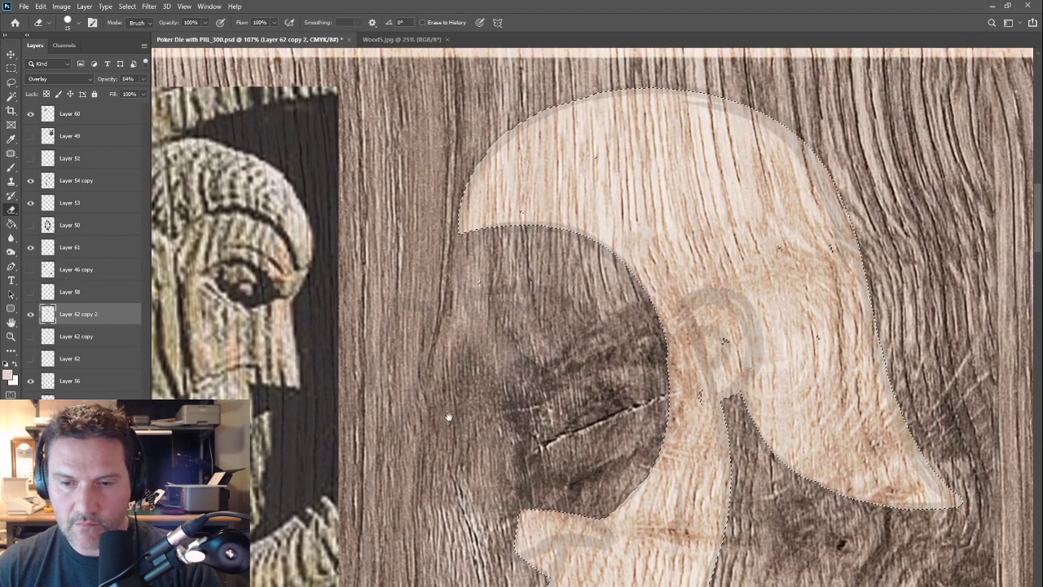
Step: Load Layer 62 copy 2's shape as a selection and delete that area from Layer 62, leaving only the face
{"action": "key", "text": "ctrl+d"}
{"action": "key", "text": "b"}
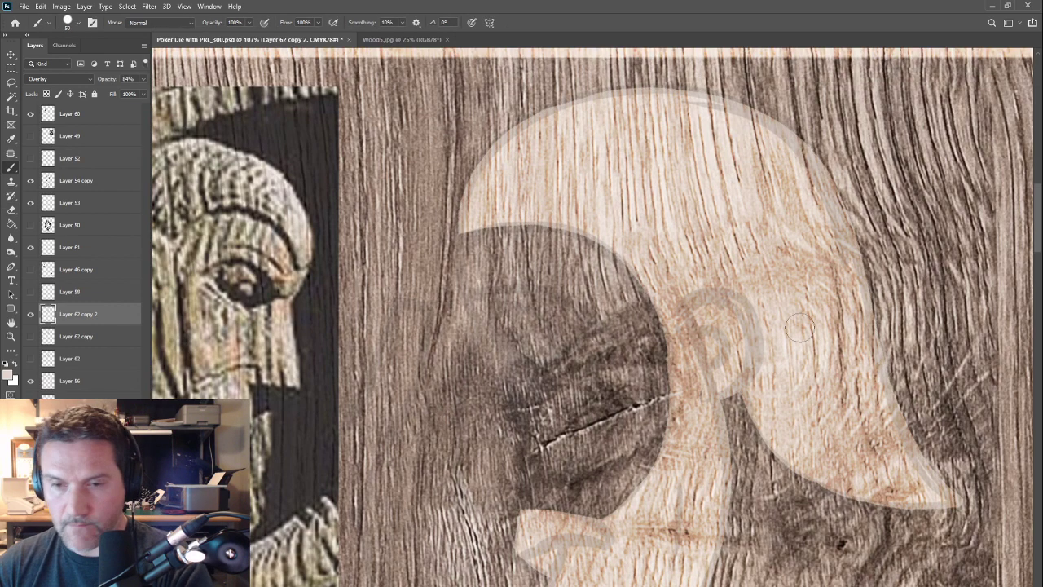
{"action": "key", "text": "e"}
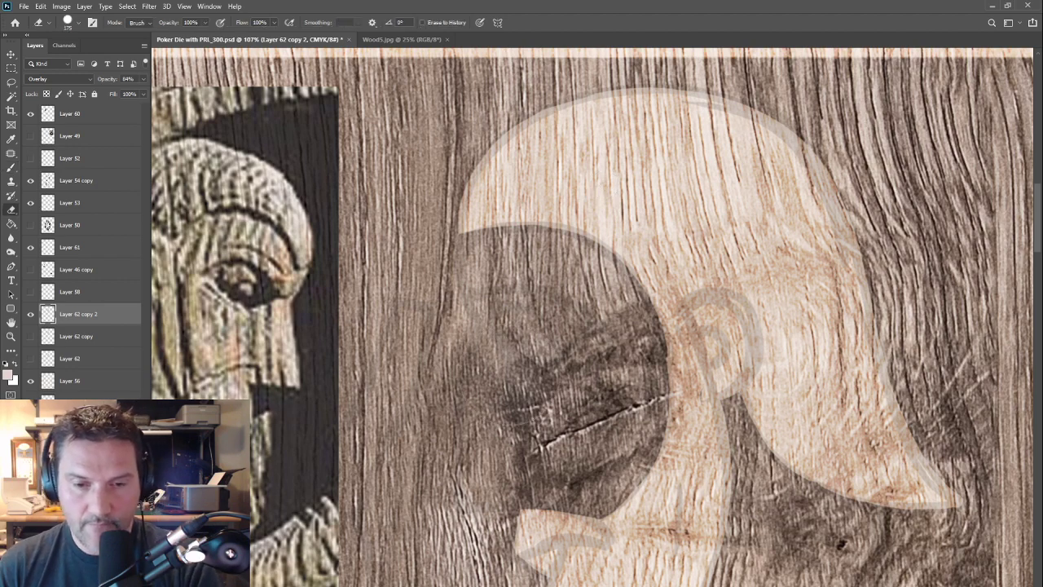
{"action": "left_click", "coordinate": [50, 318], "text": "ctrl"}
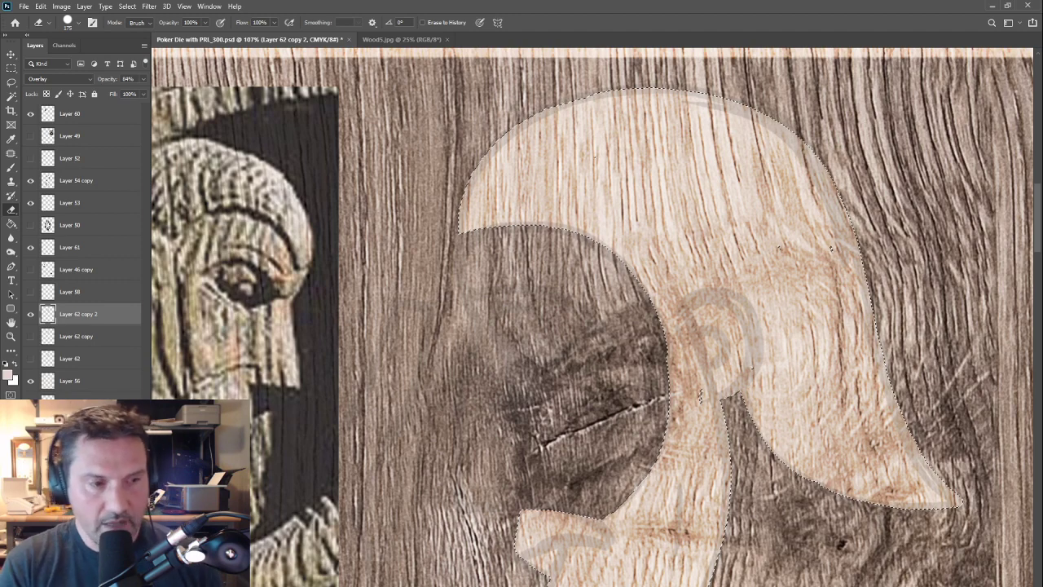
{"action": "left_click", "coordinate": [30, 337]}
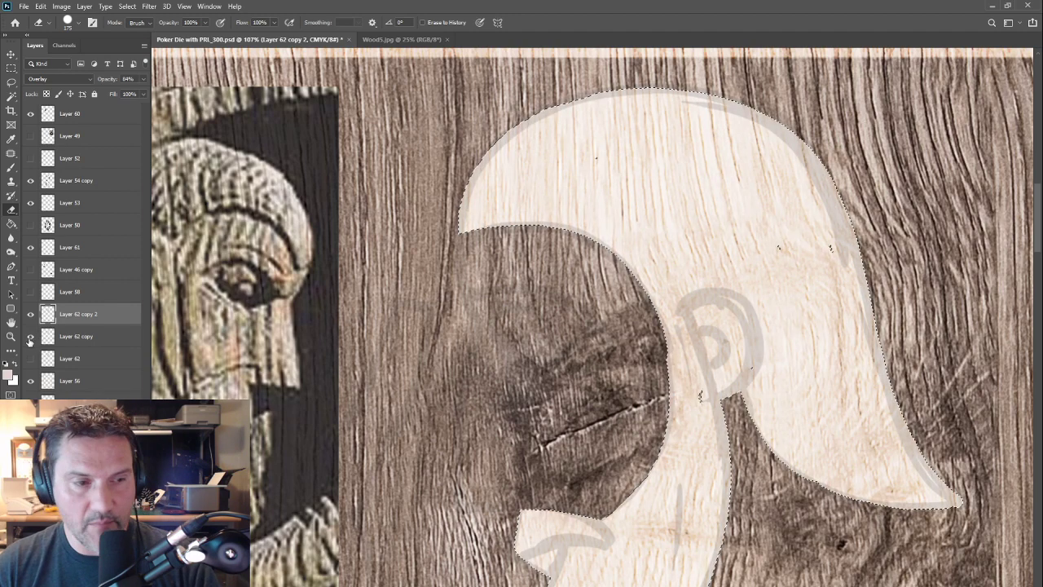
{"action": "left_click", "coordinate": [30, 337]}
{"action": "left_click", "coordinate": [30, 358]}
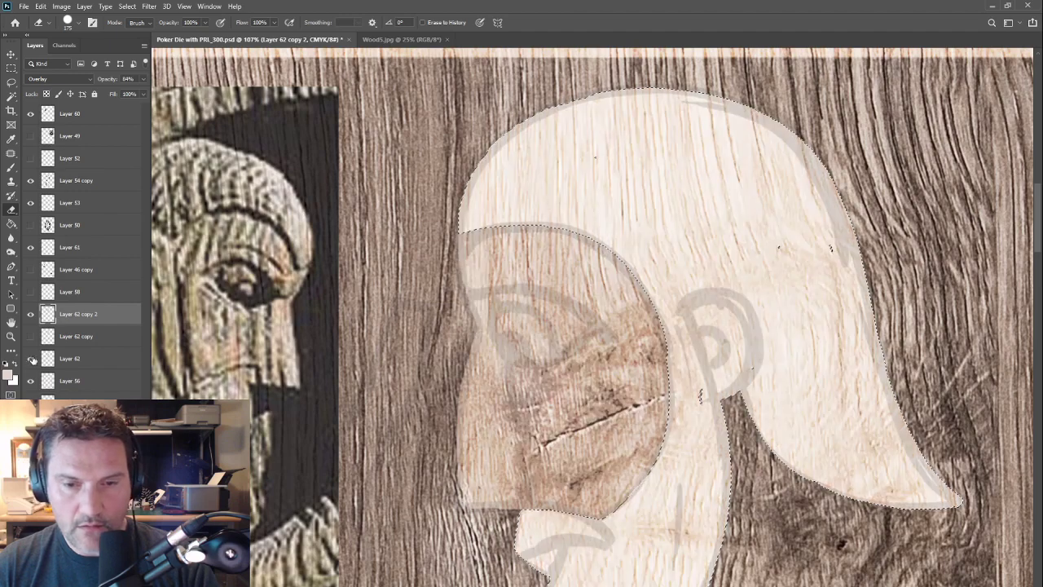
{"action": "left_click", "coordinate": [69, 359]}
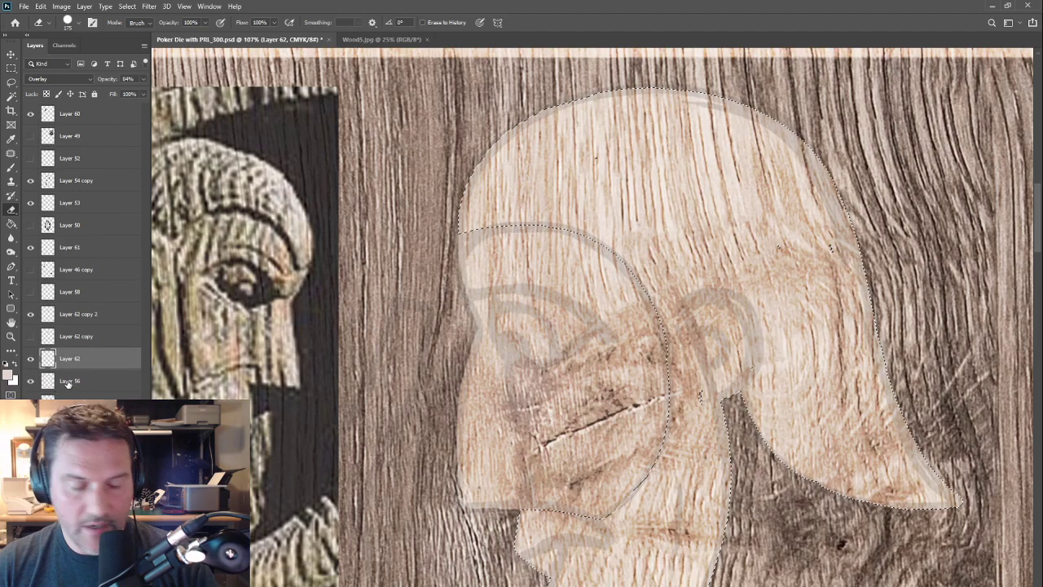
{"action": "left_click_drag", "start_coordinate": [670, 384], "coordinate": [591, 384]}
{"action": "left_click_drag", "start_coordinate": [937, 247], "coordinate": [351, 292]}
{"action": "key", "text": "v"}
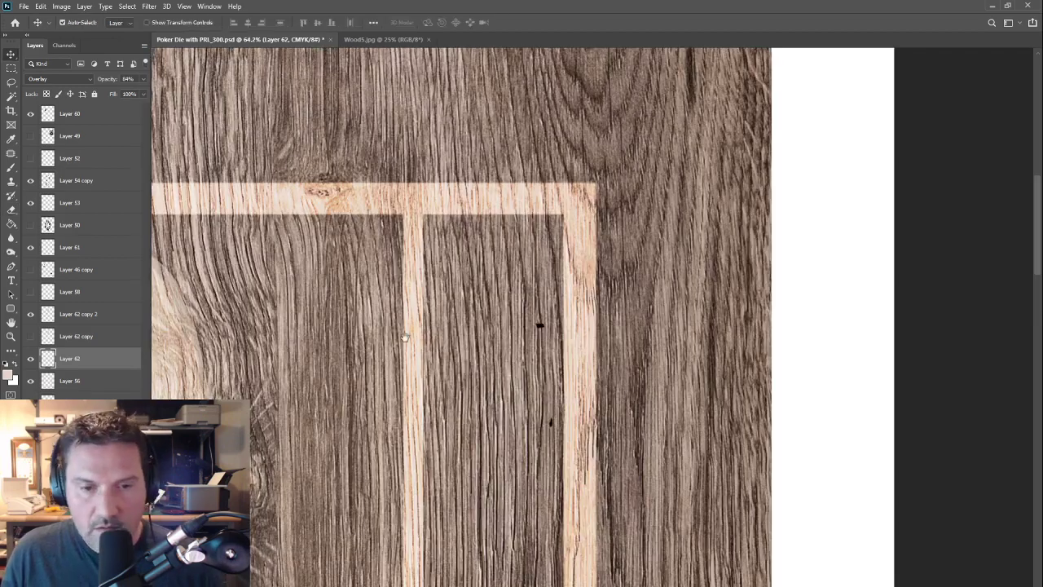
{"action": "left_click_drag", "start_coordinate": [406, 336], "coordinate": [77, 378]}
{"action": "scroll", "coordinate": [929, 271], "scroll_direction": "right", "scroll_amount": 4}
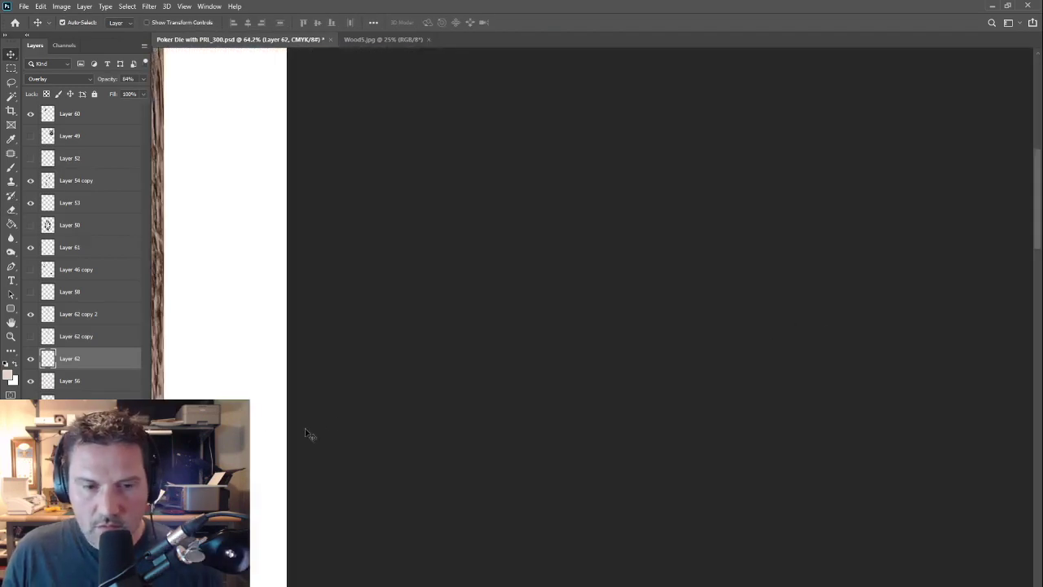
{"action": "scroll", "coordinate": [785, 356], "scroll_direction": "left", "scroll_amount": 10}
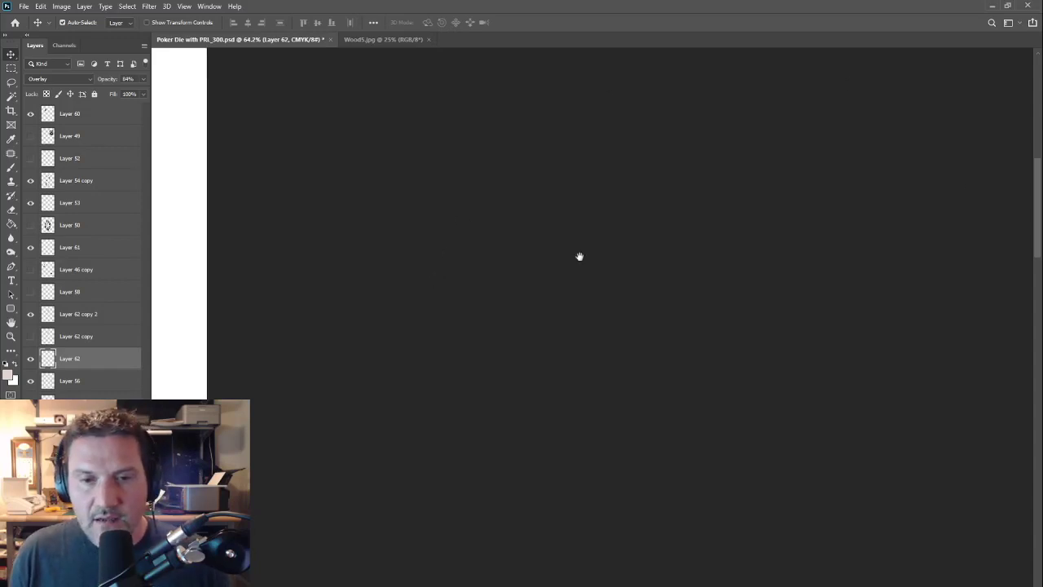
{"action": "scroll", "coordinate": [780, 260], "scroll_direction": "up", "scroll_amount": 2}
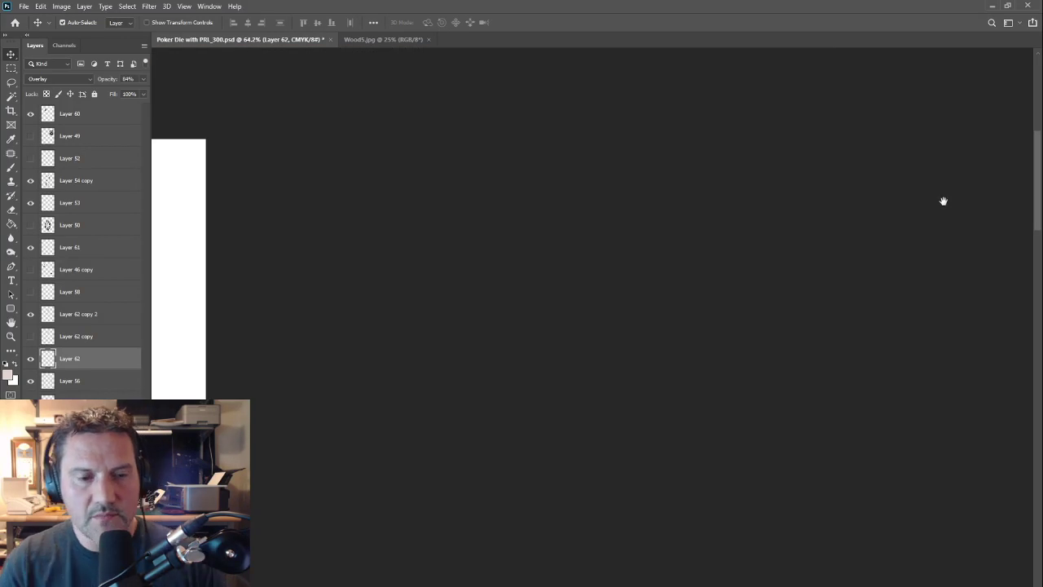
Step: Toggle the visibility of Layer 62 copy 2 and Layer 62 to check the split between hair and face
{"action": "left_click_drag", "start_coordinate": [260, 433], "coordinate": [812, 299]}
{"action": "left_click_drag", "start_coordinate": [314, 483], "coordinate": [840, 347]}
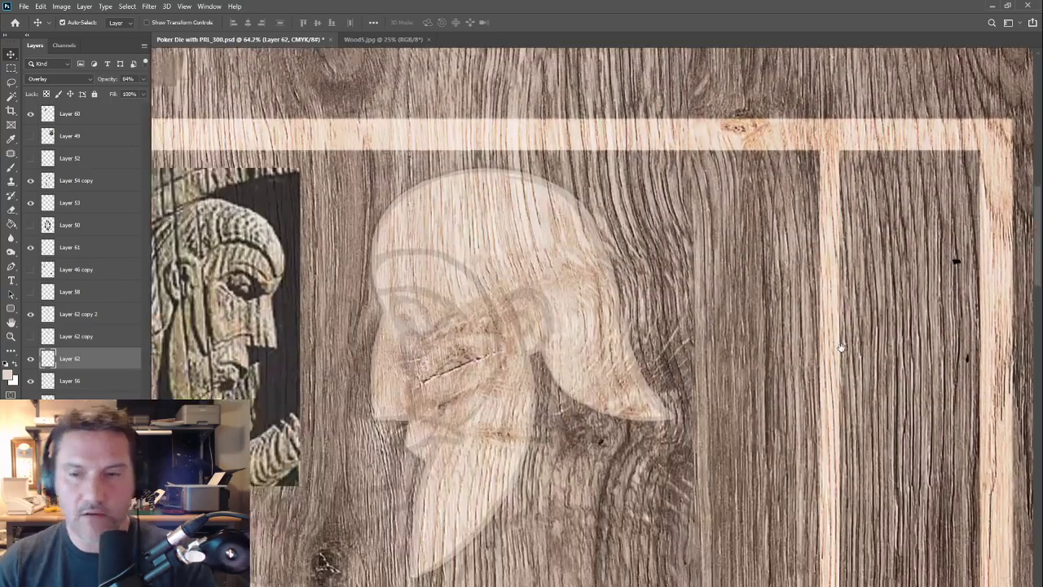
{"action": "left_click_drag", "start_coordinate": [434, 521], "coordinate": [542, 454]}
{"action": "scroll", "coordinate": [528, 426], "scroll_direction": "down", "scroll_amount": 3}
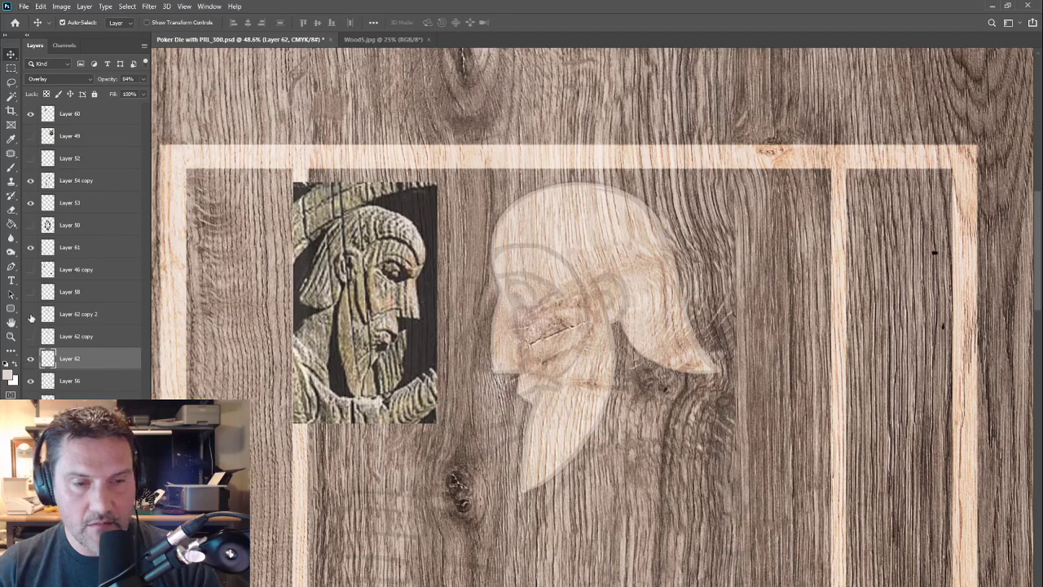
{"action": "left_click", "coordinate": [31, 316]}
{"action": "left_click", "coordinate": [31, 314]}
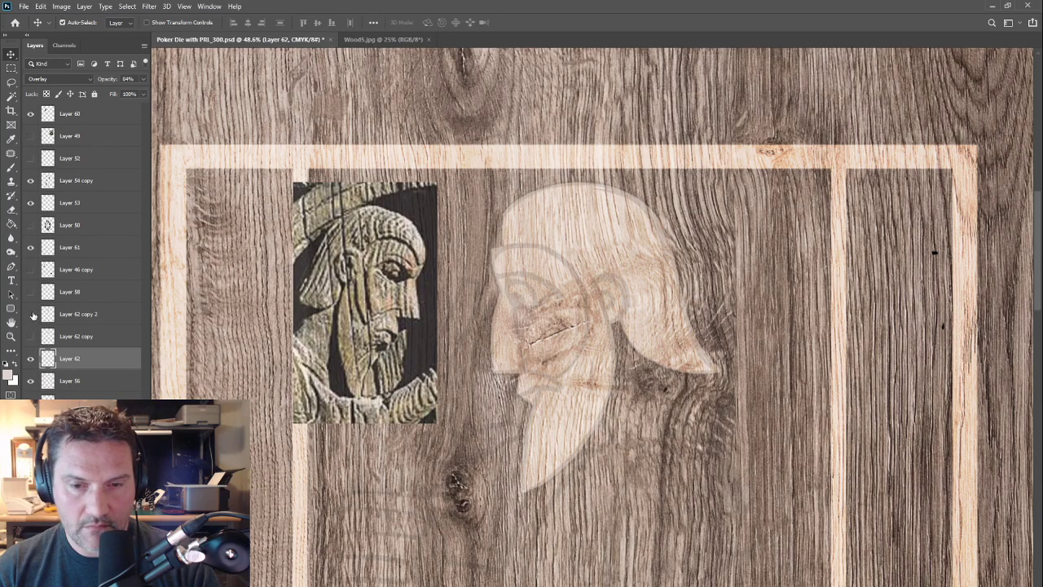
{"action": "left_click", "coordinate": [31, 316]}
{"action": "left_click", "coordinate": [31, 359]}
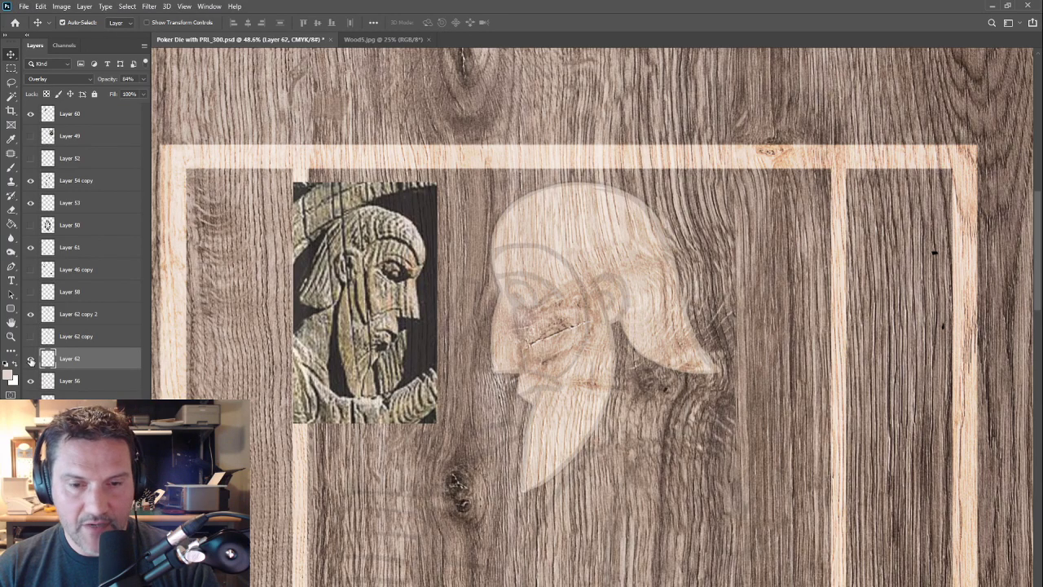
{"action": "left_click", "coordinate": [31, 359]}
{"action": "left_click", "coordinate": [31, 360]}
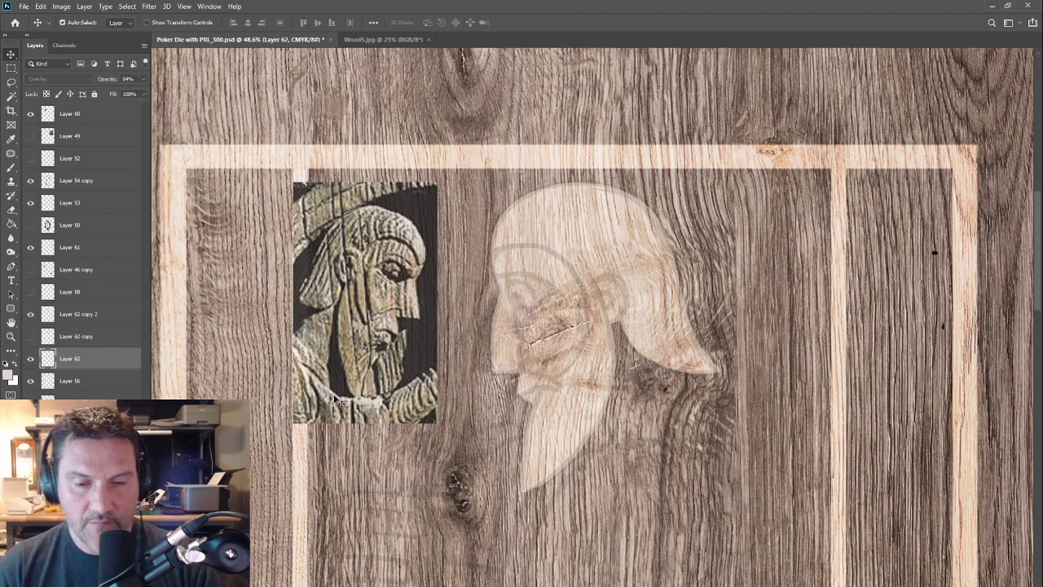
{"action": "left_click_drag", "start_coordinate": [518, 391], "coordinate": [593, 466]}
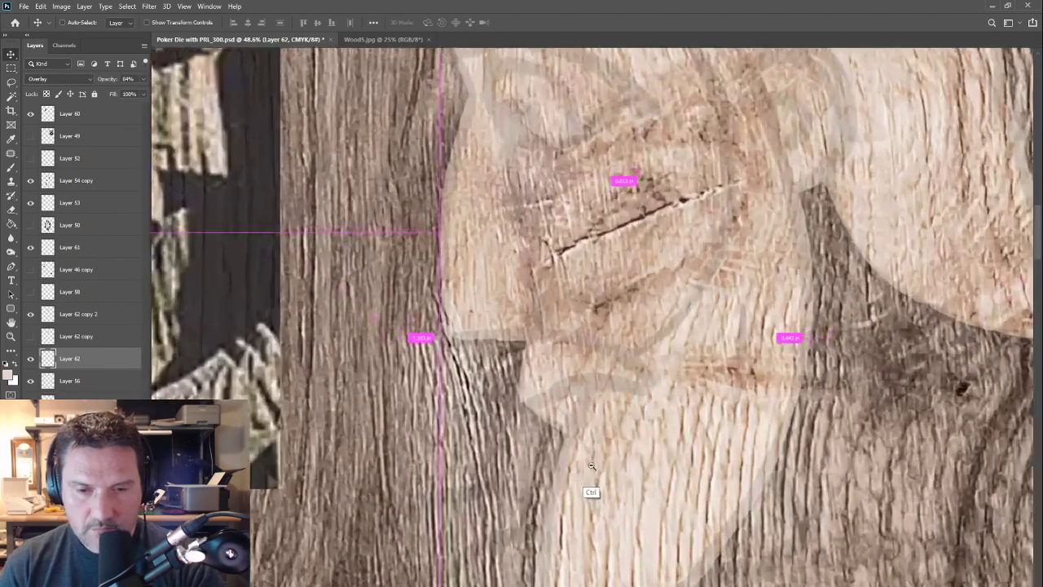
{"action": "left_click", "coordinate": [31, 359]}
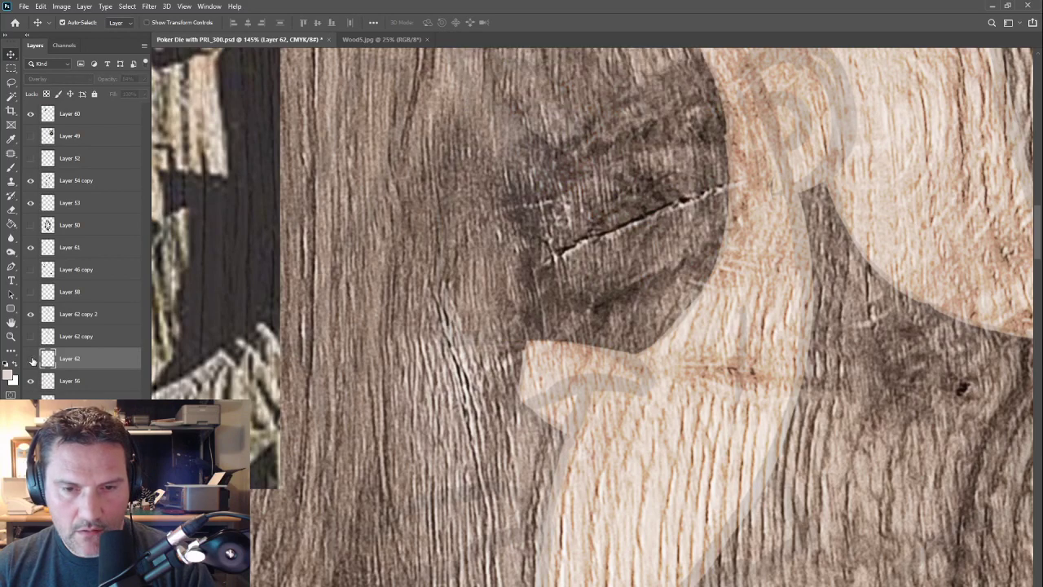
{"action": "left_click", "coordinate": [31, 359]}
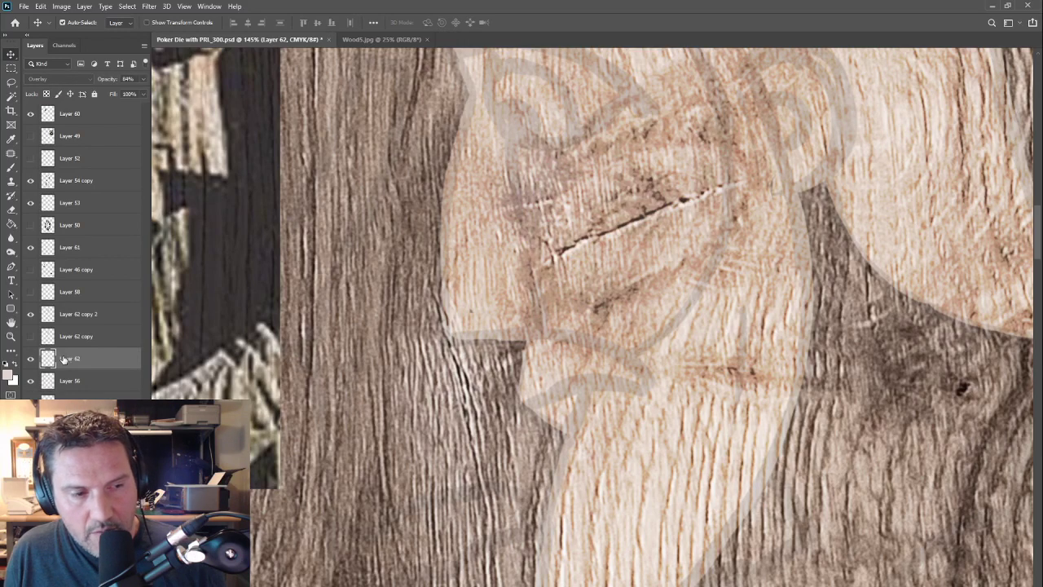
Step: Rename Layer 62 as Face and Layer 62 copy 2 as Hair
{"action": "double_click", "coordinate": [65, 358]}
{"action": "type", "text": "Face"}
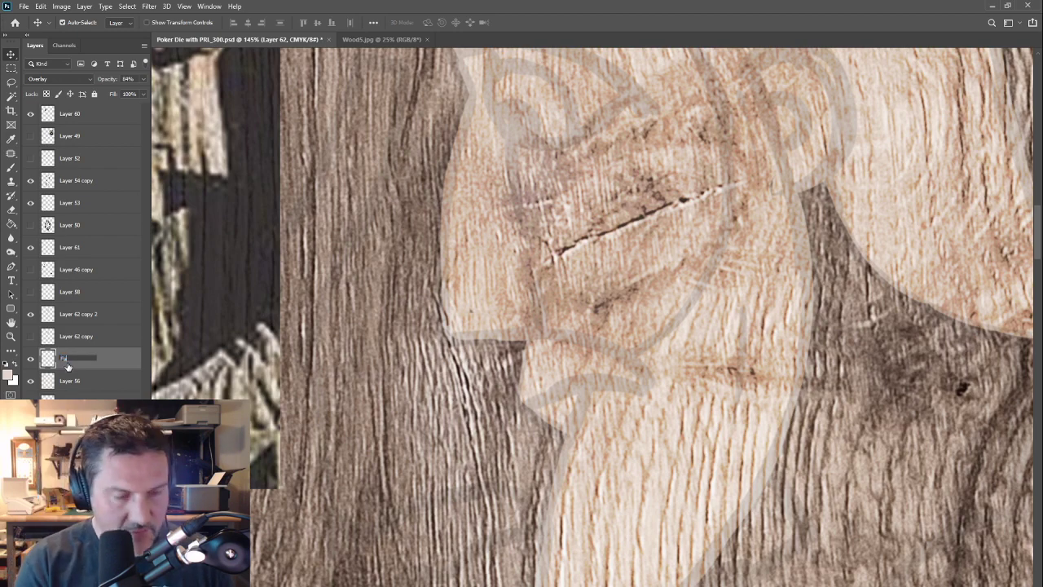
{"action": "key", "text": "Return"}
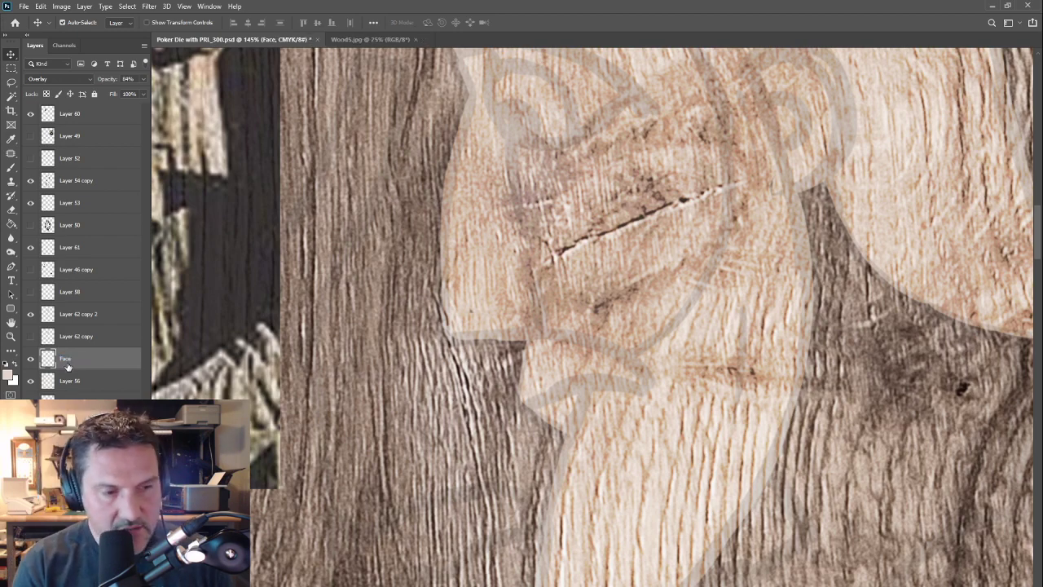
{"action": "left_click", "coordinate": [31, 314]}
{"action": "left_click", "coordinate": [31, 315]}
{"action": "double_click", "coordinate": [78, 314]}
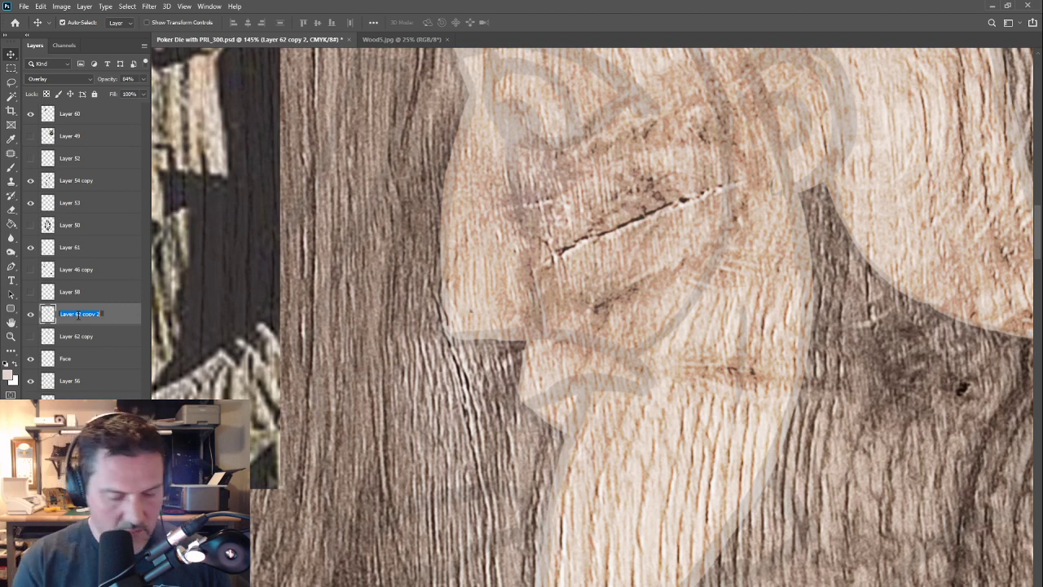
{"action": "type", "text": "Hair"}
{"action": "key", "text": "Return"}
Step: Place the Hair layer directly above Face, group the two layers, and name the group Head
{"action": "left_click_drag", "start_coordinate": [75, 318], "coordinate": [78, 347]}
{"action": "left_click", "coordinate": [75, 358], "text": "shift"}
{"action": "key", "text": "ctrl+g"}
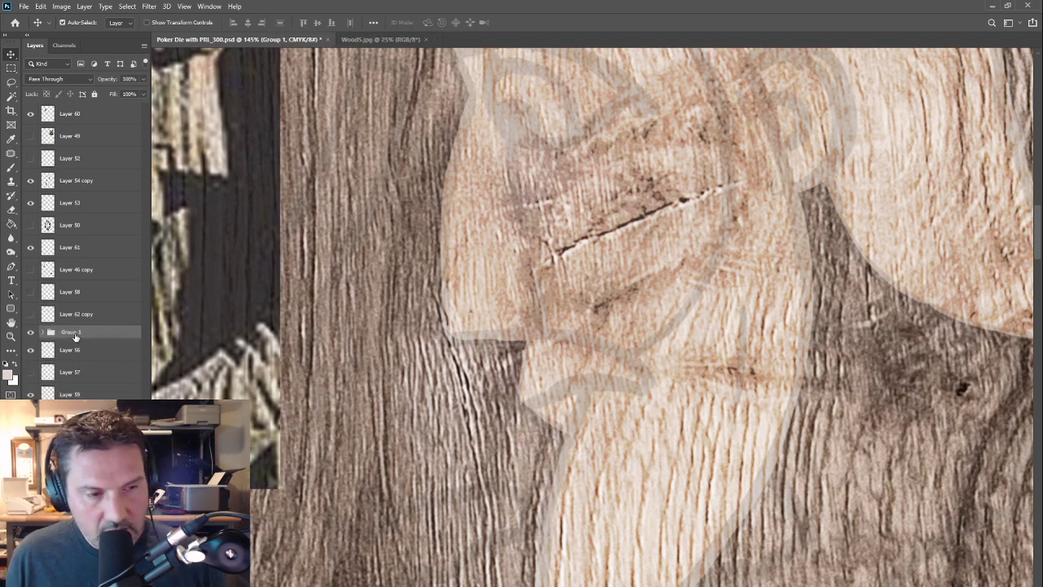
{"action": "double_click", "coordinate": [75, 333]}
{"action": "type", "text": "Head"}
{"action": "key", "text": "Return"}
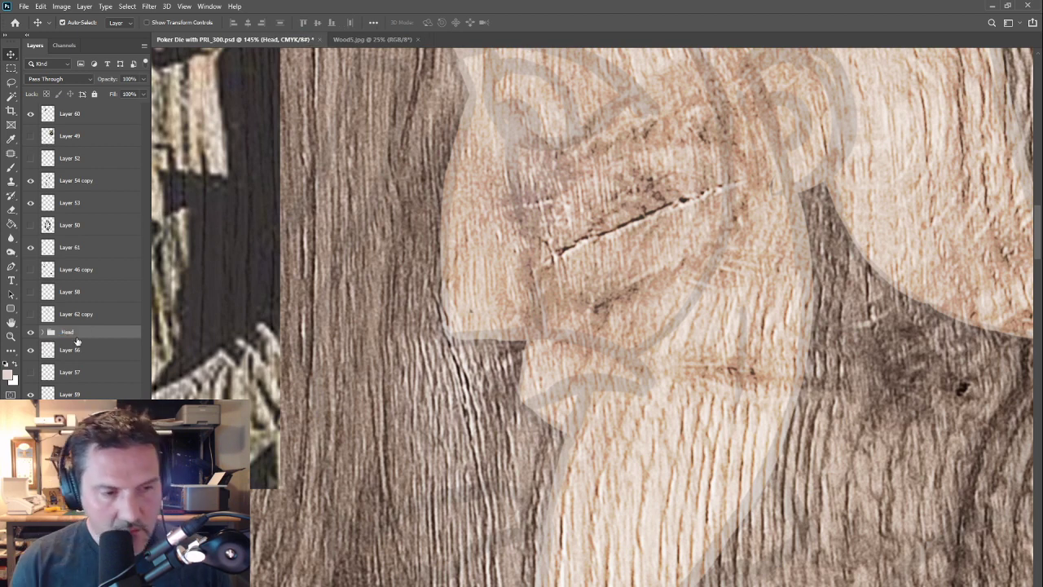
Step: With the Face layer hidden, outline the moustache along its sketched curve and cut it out of the Hair layer
{"action": "left_click", "coordinate": [42, 333]}
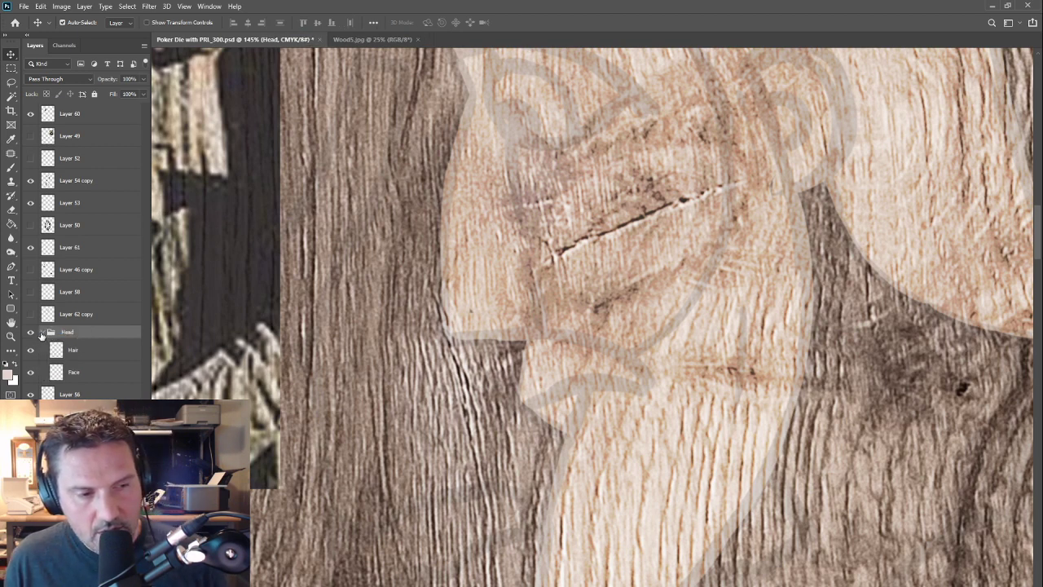
{"action": "left_click", "coordinate": [75, 372]}
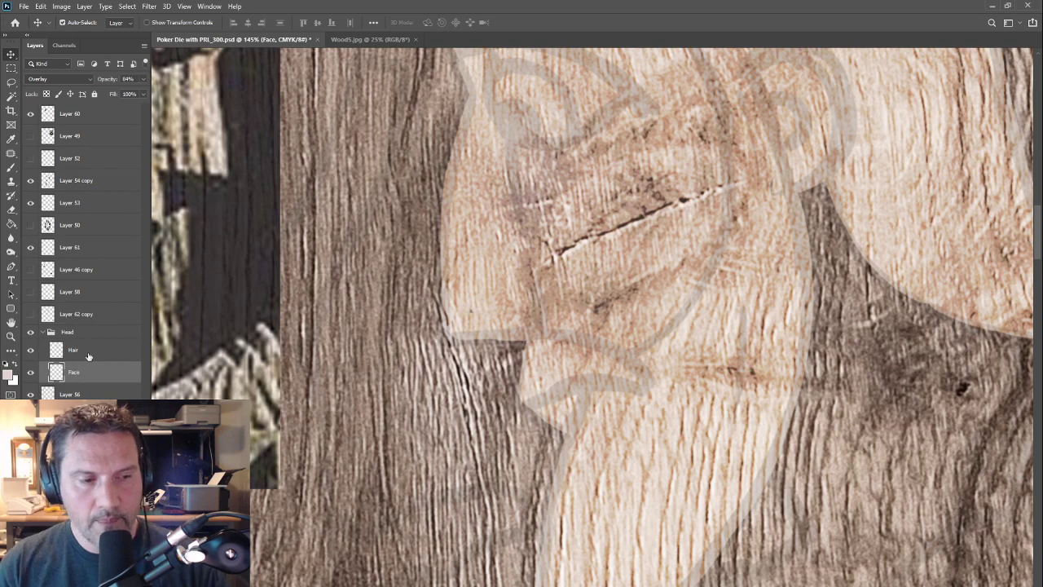
{"action": "left_click", "coordinate": [88, 353]}
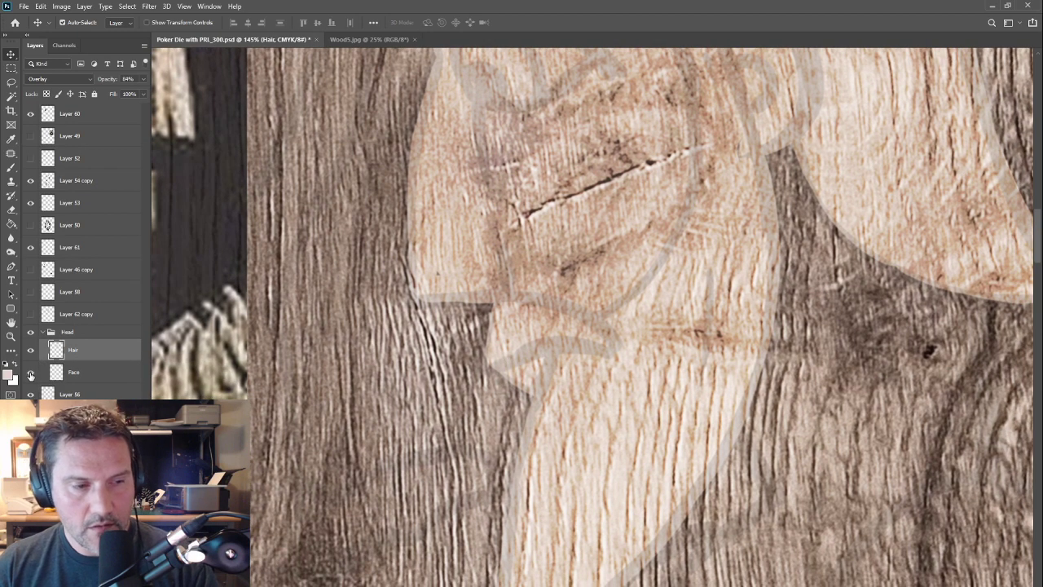
{"action": "left_click", "coordinate": [31, 374]}
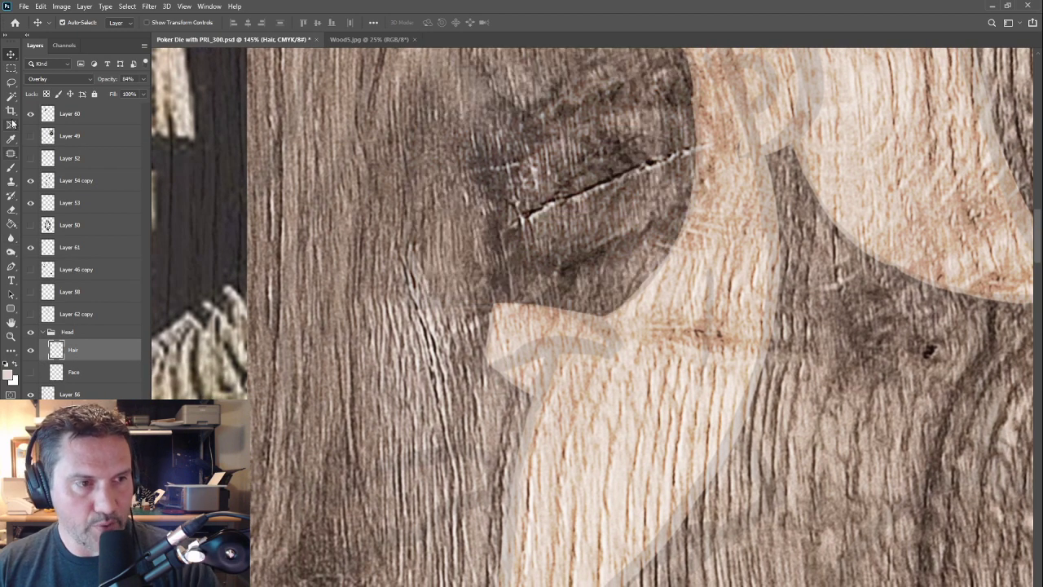
{"action": "left_click", "coordinate": [11, 84]}
{"action": "mouse_move", "coordinate": [466, 294]}
{"action": "left_mouse_down"}
{"action": "mouse_move", "coordinate": [545, 295]}
{"action": "mouse_move", "coordinate": [600, 314]}
{"action": "mouse_move", "coordinate": [565, 306]}
{"action": "left_mouse_up"}
{"action": "mouse_move", "coordinate": [469, 302]}
{"action": "left_mouse_down"}
{"action": "mouse_move", "coordinate": [531, 297]}
{"action": "mouse_move", "coordinate": [592, 312]}
{"action": "mouse_move", "coordinate": [644, 357]}
{"action": "mouse_move", "coordinate": [571, 351]}
{"action": "mouse_move", "coordinate": [465, 369]}
{"action": "mouse_move", "coordinate": [453, 326]}
{"action": "left_mouse_up"}
{"action": "key", "text": "Delete"}
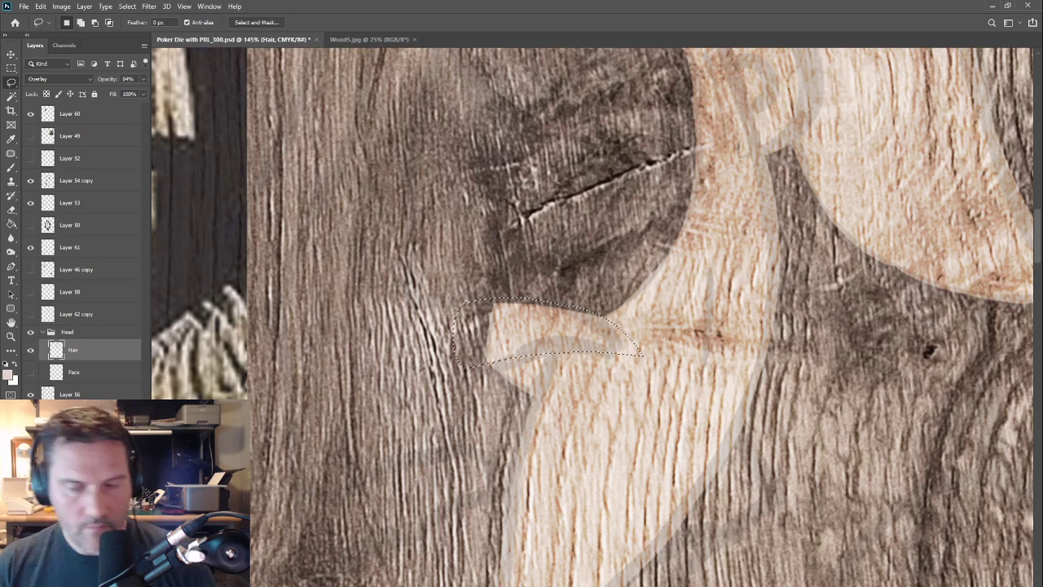
{"action": "key", "text": "ctrl+d"}
{"action": "key", "text": "Delete"}
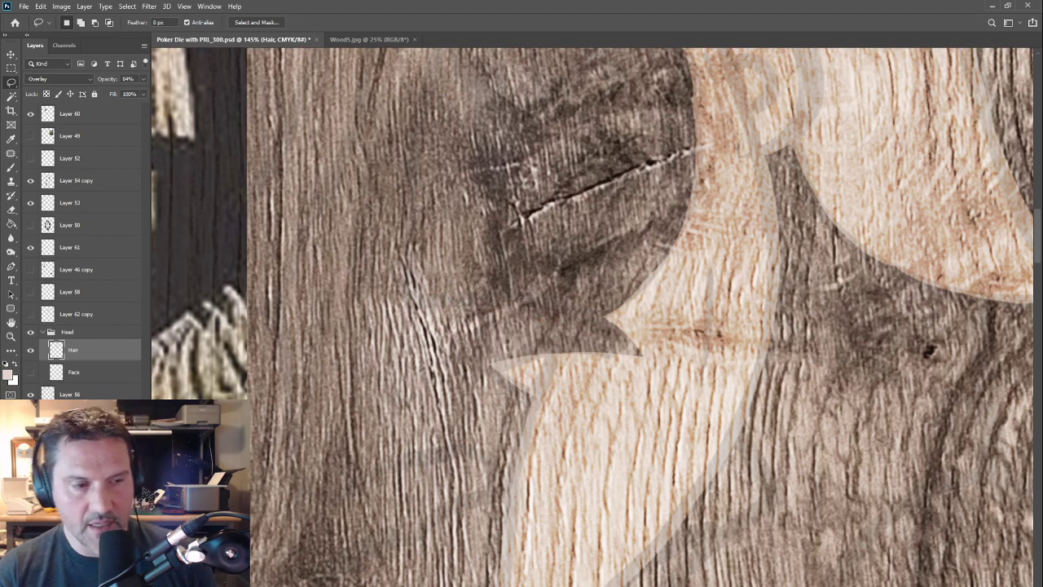
Step: Fill the moustache shape with the foreground colour on a new layer in the Head group, using Overlay blend mode
{"action": "key", "text": "ctrl+shift+alt+n"}
{"action": "key", "text": "alt+BackSpace"}
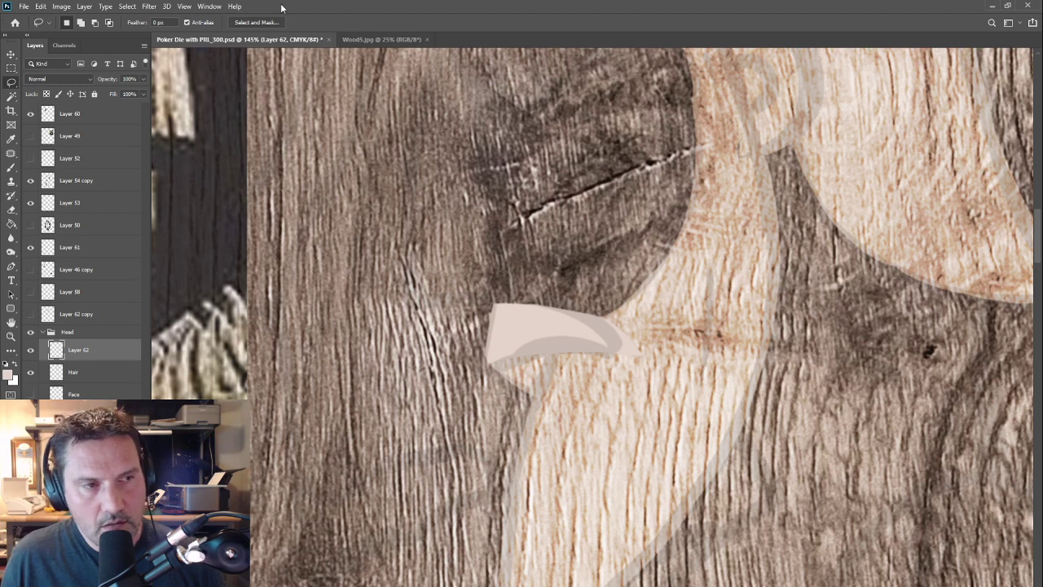
{"action": "left_click", "coordinate": [74, 80]}
{"action": "left_click", "coordinate": [35, 210]}
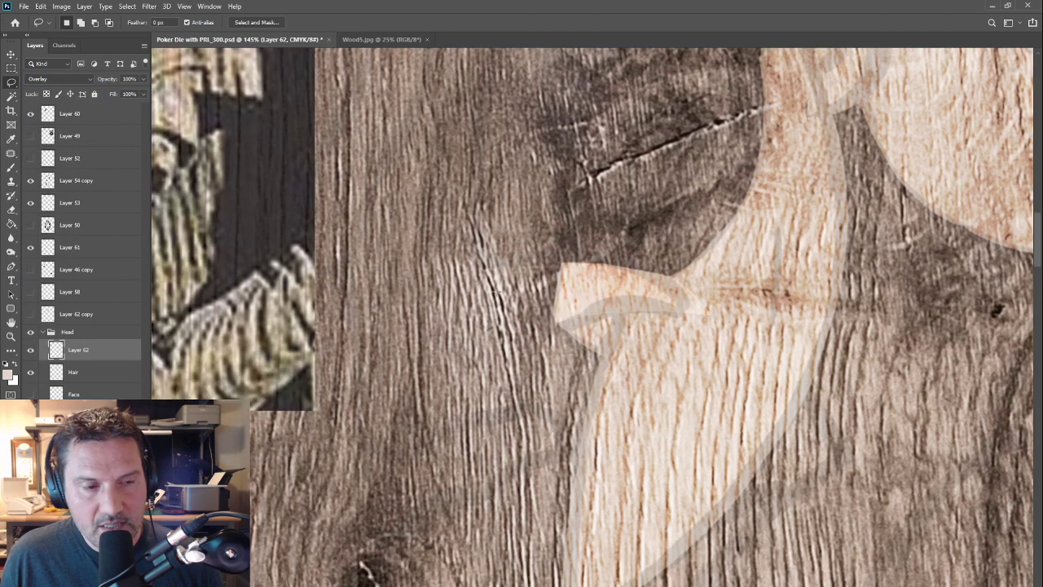
Step: Rename the moustache layer as stash and compare its layer settings with those of the Hair layer
{"action": "double_click", "coordinate": [87, 351]}
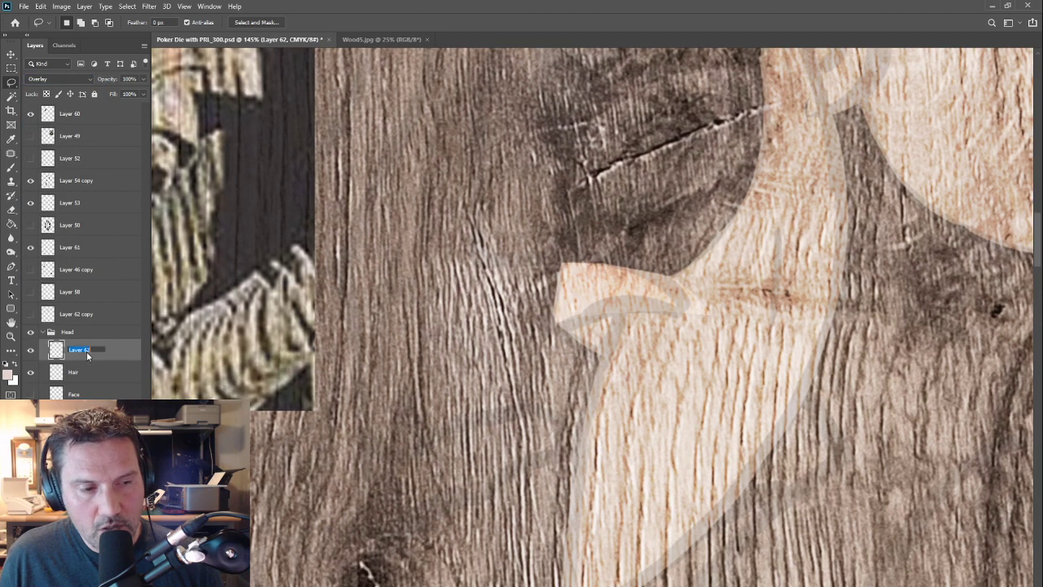
{"action": "type", "text": "sstash"}
{"action": "key", "text": "Return"}
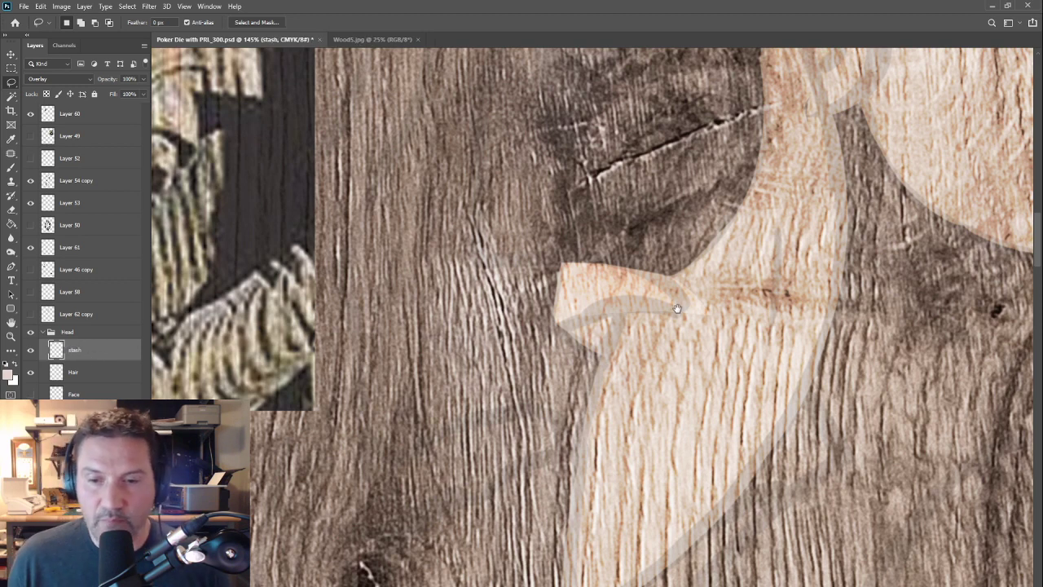
{"action": "left_click", "coordinate": [91, 372]}
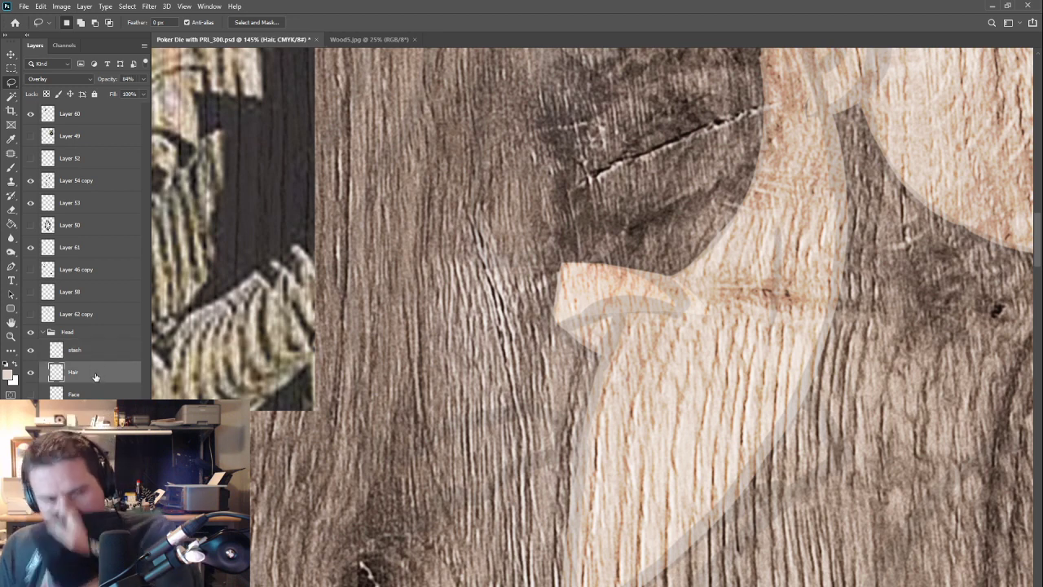
{"action": "left_click", "coordinate": [94, 350]}
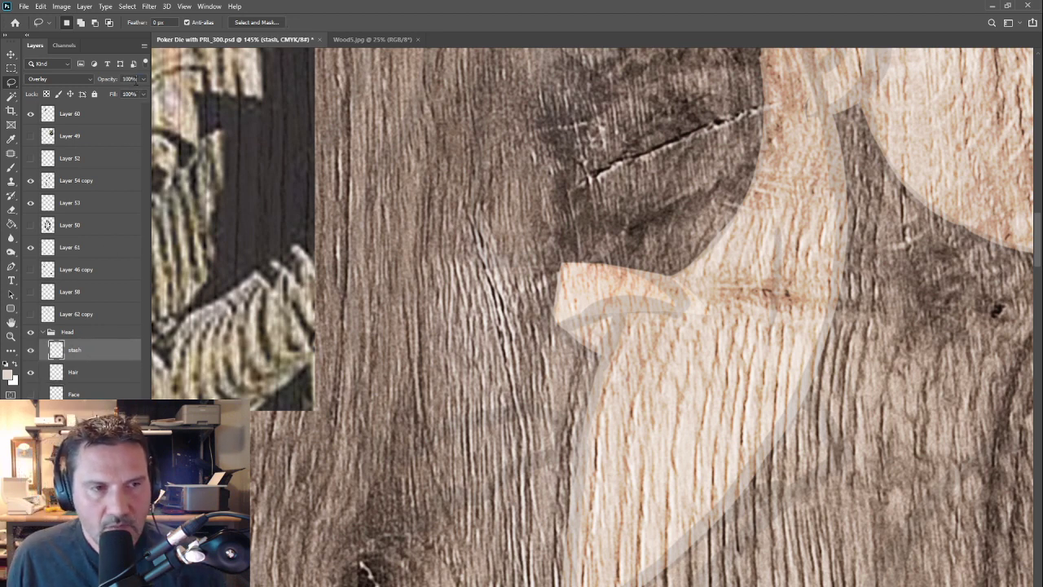
Step: Set the stash layer's opacity to 84%
{"action": "left_click", "coordinate": [128, 79]}
{"action": "type", "text": "84"}
{"action": "key", "text": "Return"}
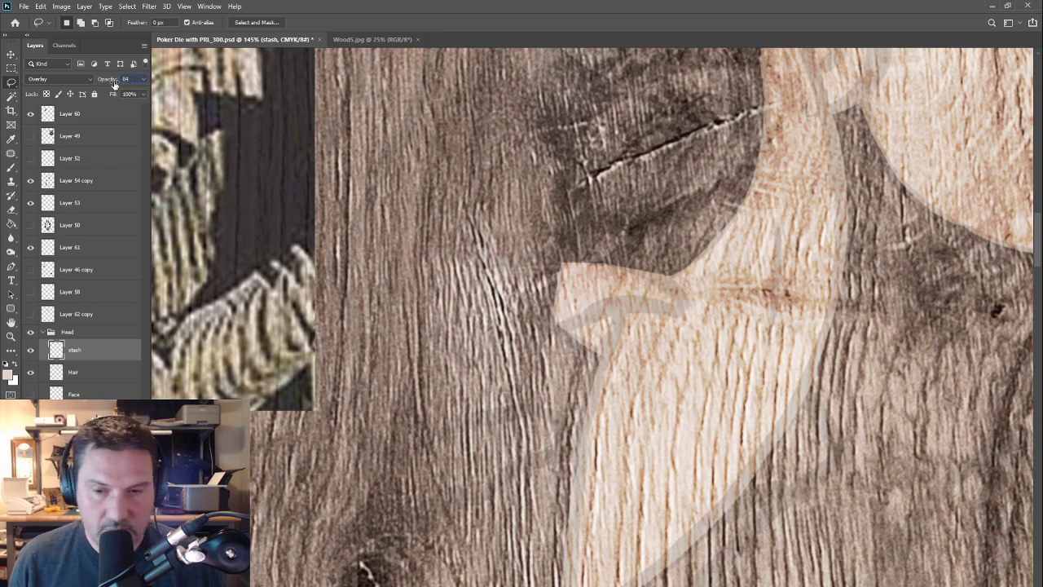
Step: Outline the ear along its sketched curve and cut it out of the Hair layer
{"action": "left_click_drag", "start_coordinate": [664, 79], "coordinate": [612, 232]}
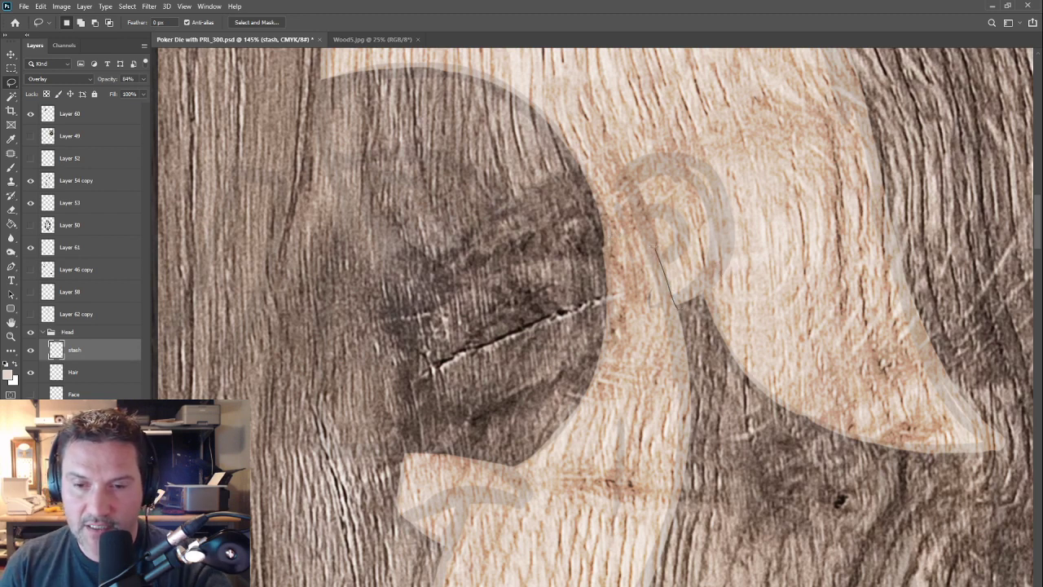
{"action": "mouse_move", "coordinate": [624, 167]}
{"action": "left_mouse_down"}
{"action": "mouse_move", "coordinate": [656, 153]}
{"action": "mouse_move", "coordinate": [709, 158]}
{"action": "mouse_move", "coordinate": [744, 216]}
{"action": "mouse_move", "coordinate": [735, 259]}
{"action": "mouse_move", "coordinate": [675, 306]}
{"action": "left_mouse_up"}
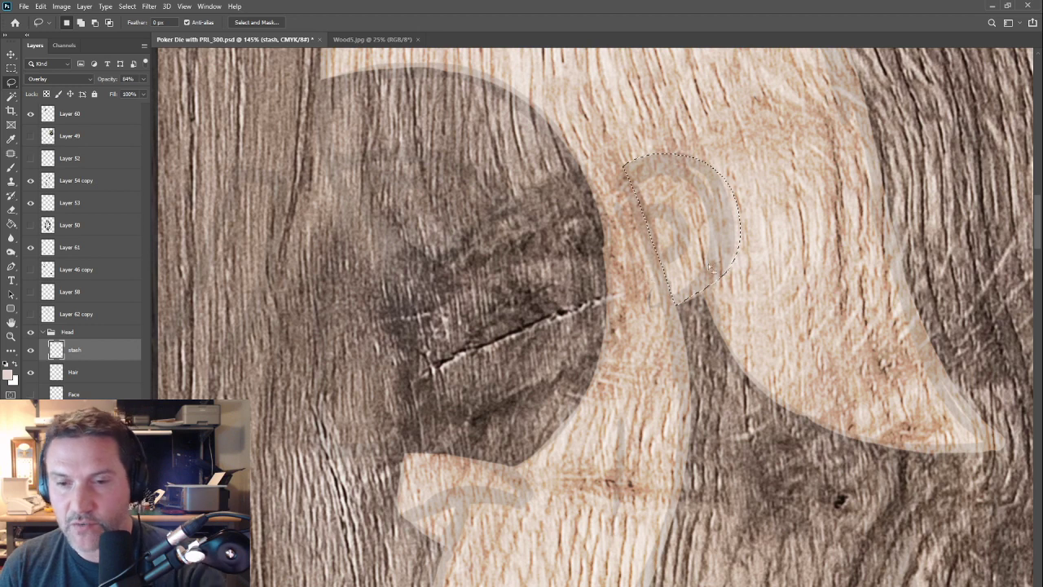
{"action": "mouse_move", "coordinate": [741, 243]}
{"action": "left_mouse_down"}
{"action": "mouse_move", "coordinate": [705, 301]}
{"action": "mouse_move", "coordinate": [681, 303]}
{"action": "left_mouse_up"}
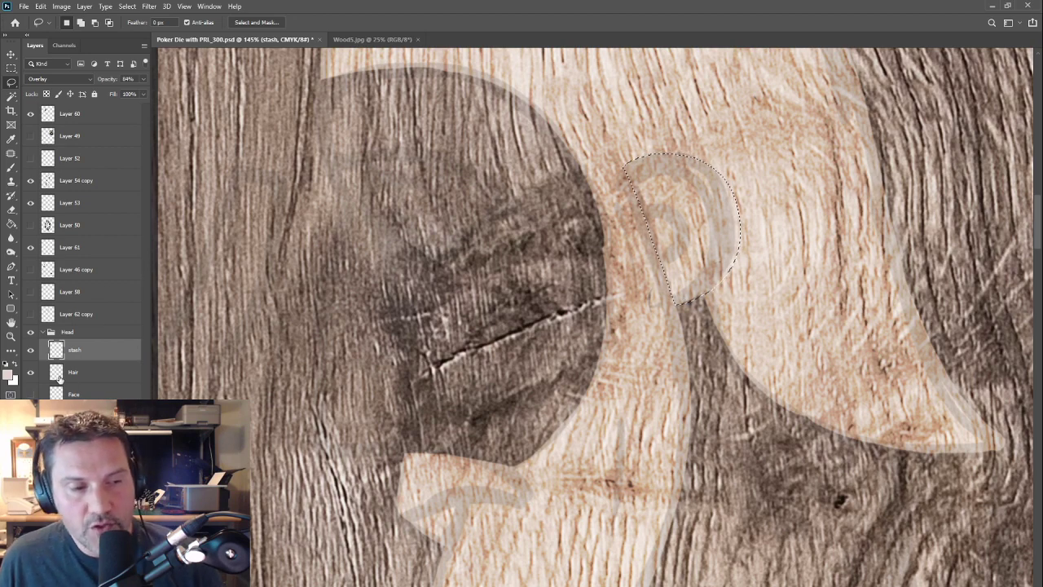
{"action": "left_click", "coordinate": [31, 373]}
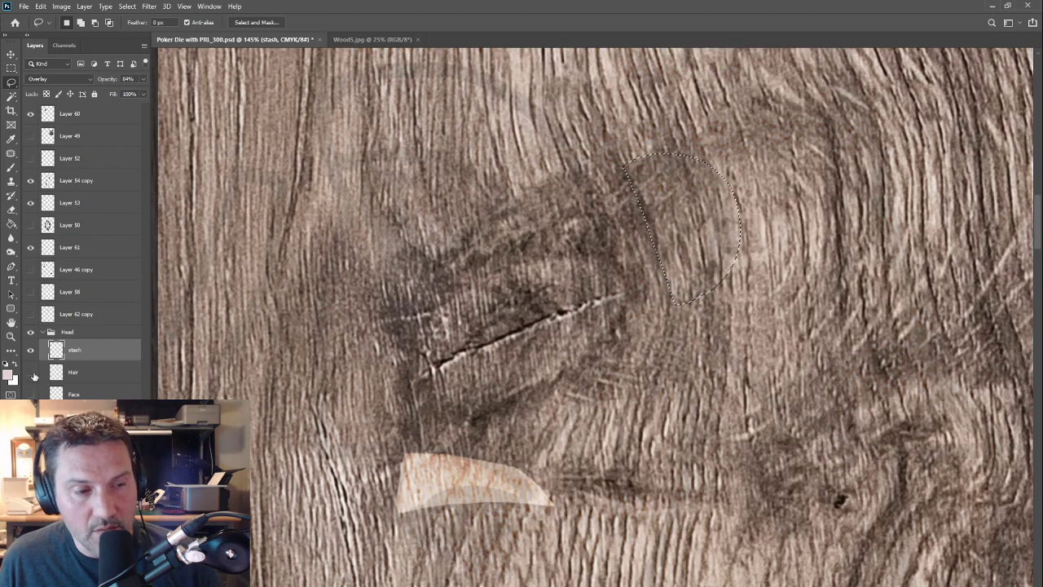
{"action": "left_click", "coordinate": [31, 372]}
{"action": "left_click", "coordinate": [57, 373]}
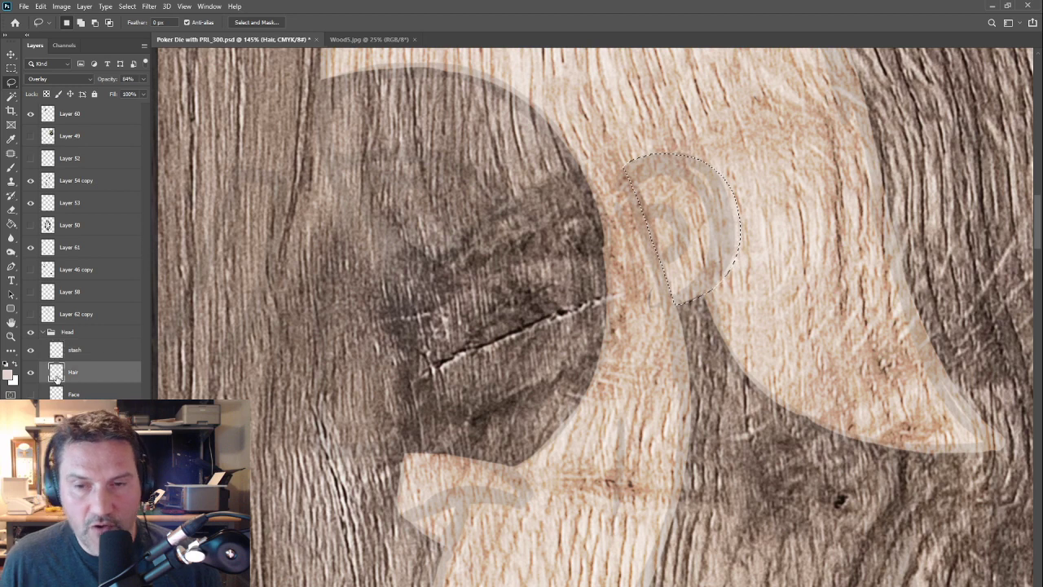
{"action": "key", "text": "alt+BackSpace"}
{"action": "key", "text": "ctrl+d"}
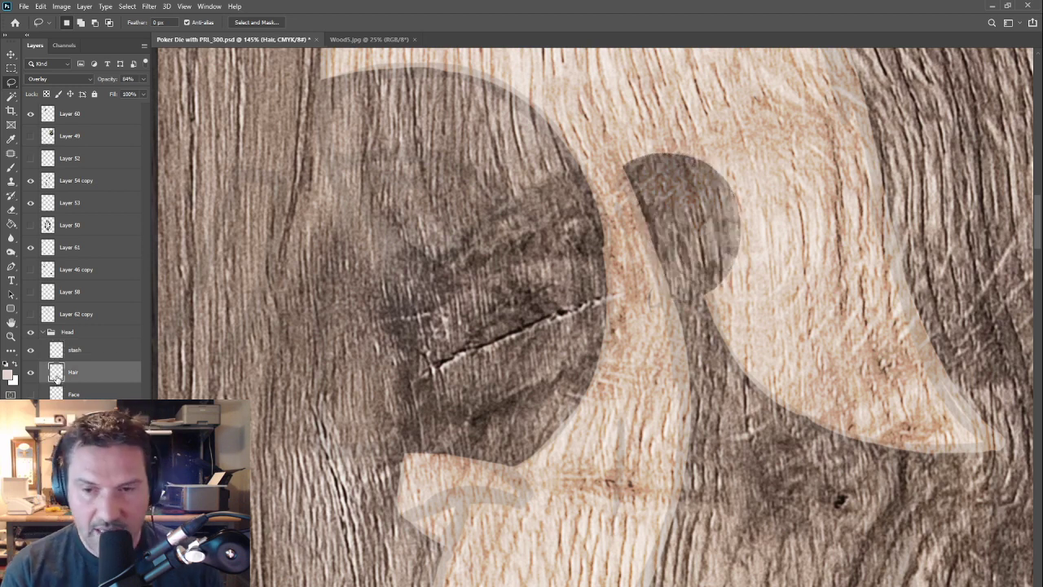
Step: Paste the ear in place on a new layer, set its blend mode to Overlay, and name the layer Ear
{"action": "key", "text": "ctrl+shift+v"}
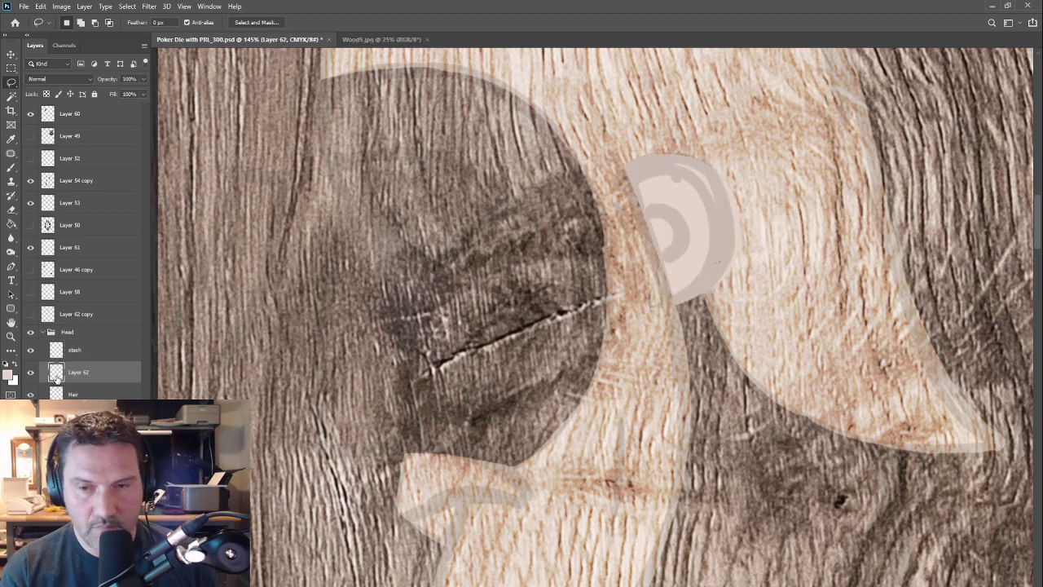
{"action": "left_click", "coordinate": [54, 79]}
{"action": "left_click", "coordinate": [37, 210]}
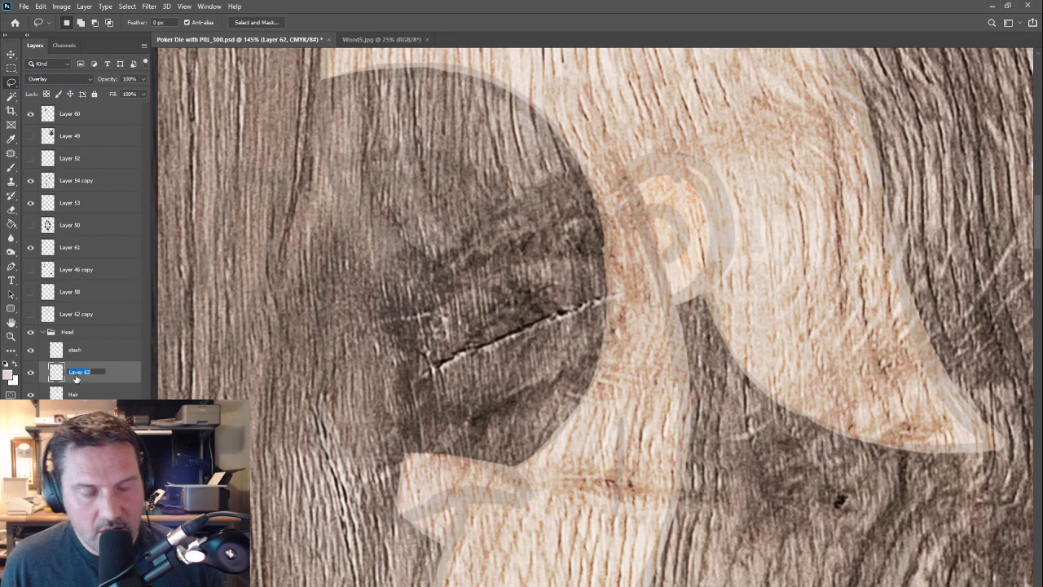
{"action": "type", "text": "r"}
{"action": "key", "text": "Return"}
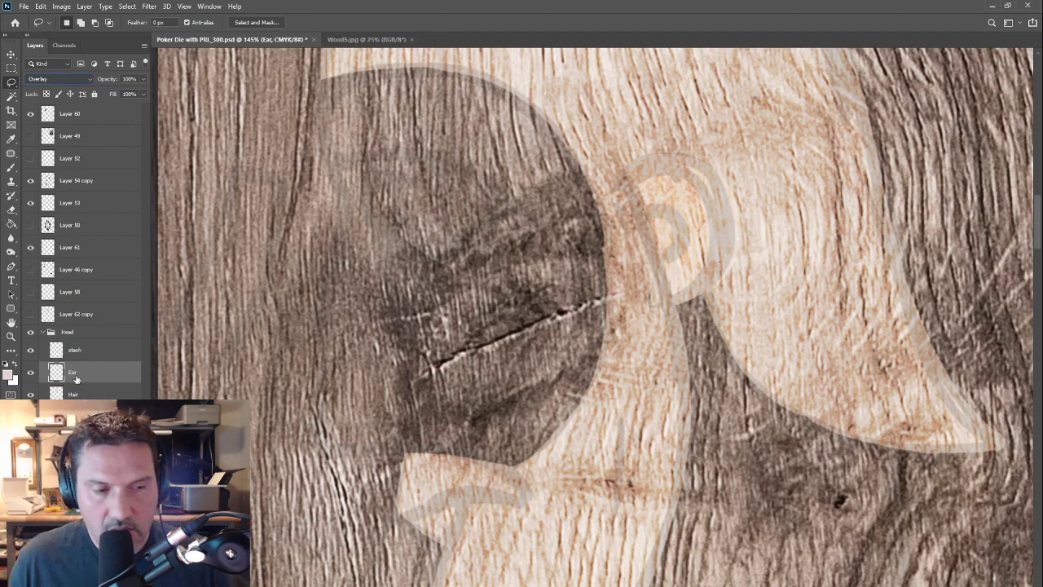
Step: Make the Face layer visible again with the other head pieces
{"action": "scroll", "coordinate": [570, 359], "scroll_direction": "down", "scroll_amount": 5}
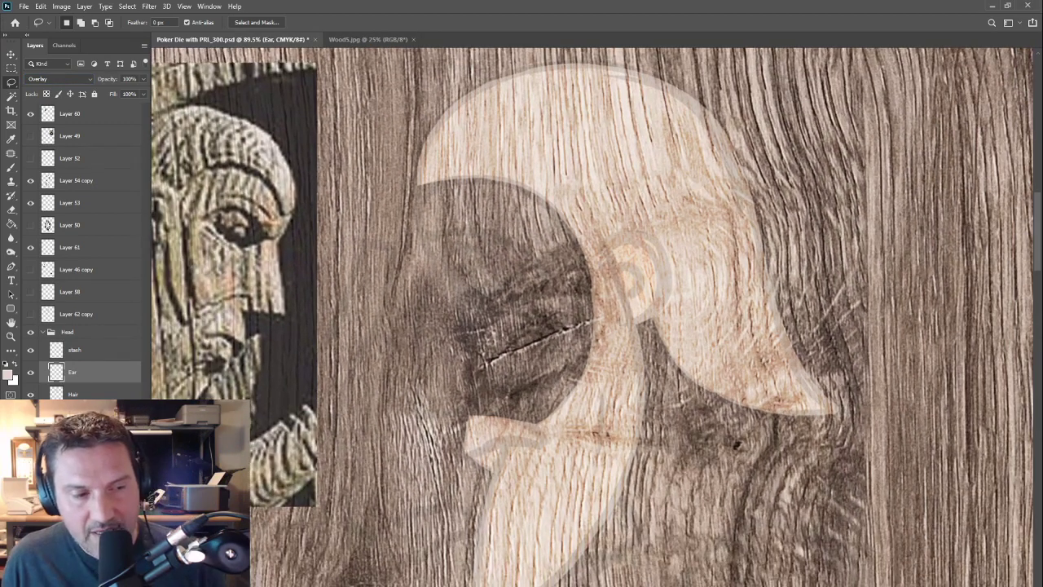
{"action": "left_click", "coordinate": [30, 417]}
{"action": "left_click_drag", "start_coordinate": [672, 398], "coordinate": [709, 368]}
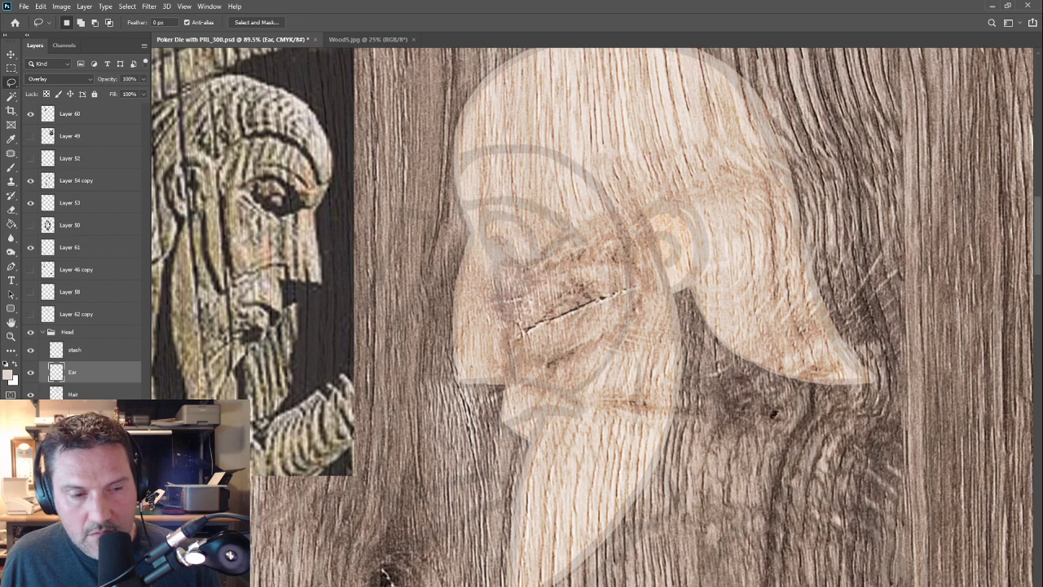
Step: Check the separation of the head pieces by hiding and showing the Face, Hair, Ear and stash layers one by one
{"action": "left_click", "coordinate": [30, 416]}
{"action": "left_click", "coordinate": [30, 417]}
{"action": "left_click", "coordinate": [31, 395]}
{"action": "left_click", "coordinate": [31, 395]}
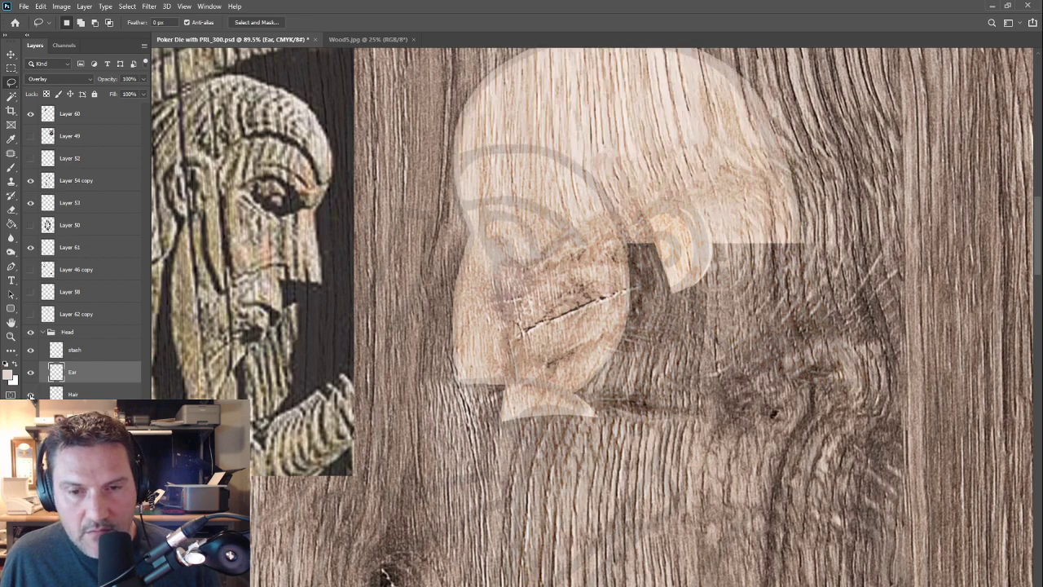
{"action": "left_click", "coordinate": [31, 395]}
{"action": "left_click", "coordinate": [31, 374]}
{"action": "left_click", "coordinate": [31, 375]}
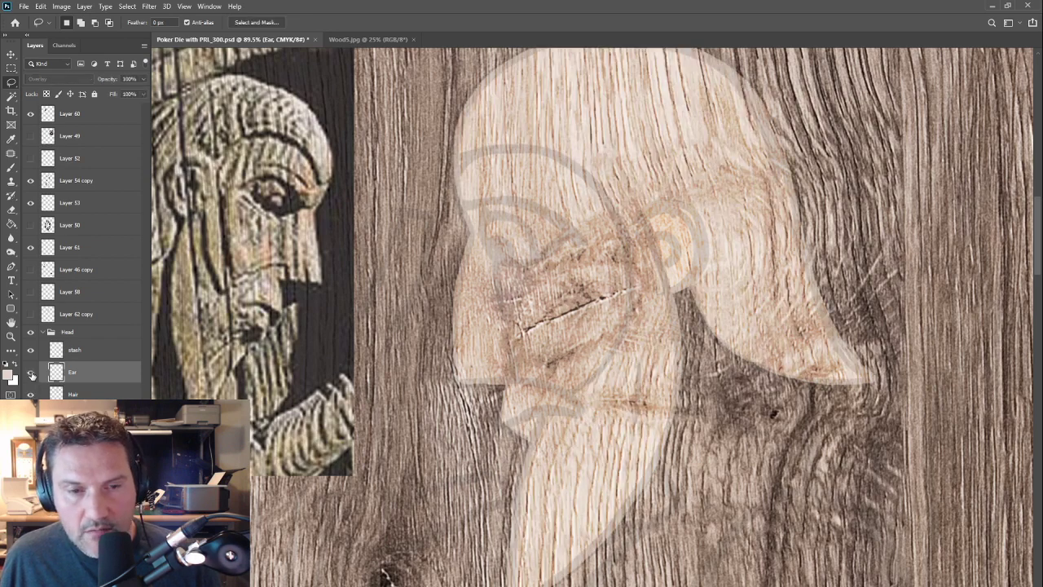
{"action": "left_click", "coordinate": [31, 351]}
{"action": "left_click", "coordinate": [31, 350]}
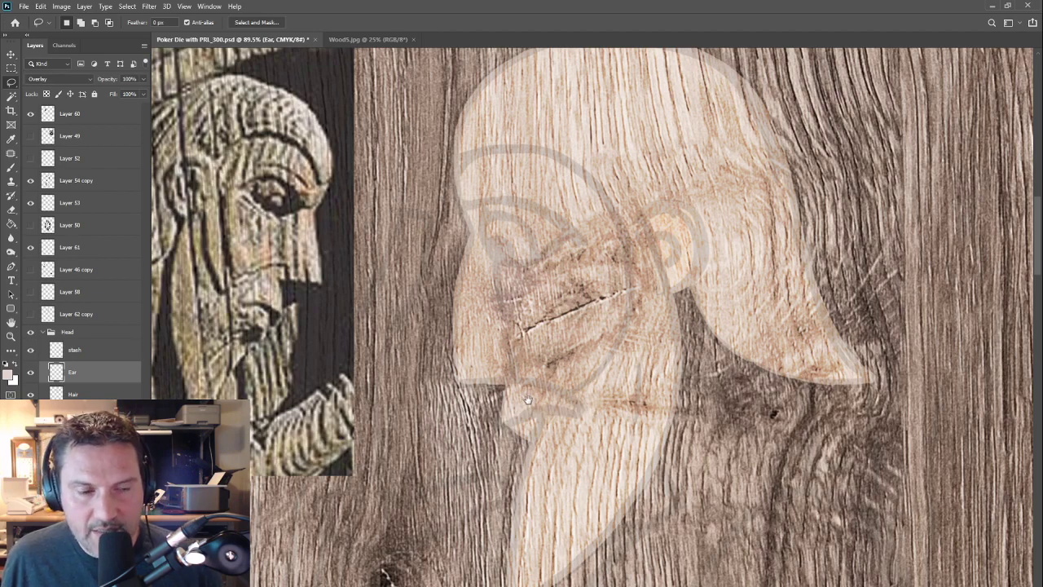
Step: Try combining the outlines of the Face, Hair, Ear and stash layers into one selection of the whole head
{"action": "scroll", "coordinate": [528, 399], "scroll_direction": "down", "scroll_amount": 3}
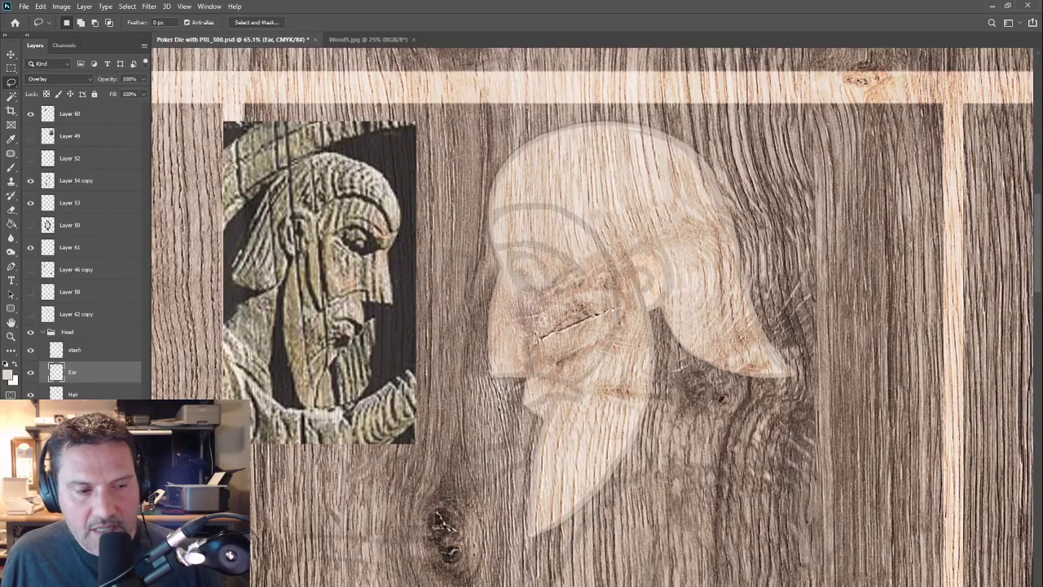
{"action": "left_click", "coordinate": [57, 417], "text": "ctrl"}
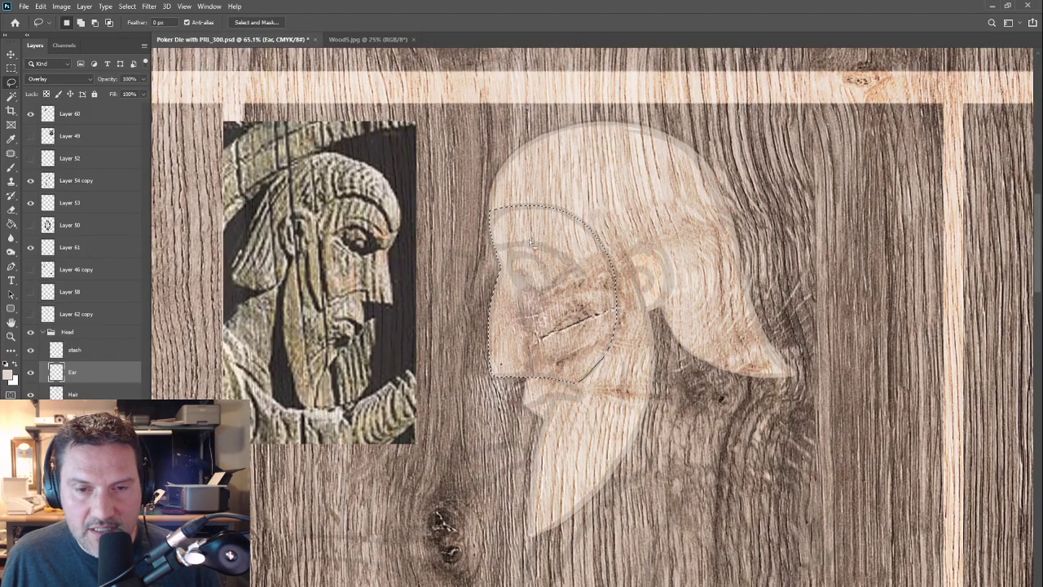
{"action": "left_click", "coordinate": [57, 397], "text": "ctrl"}
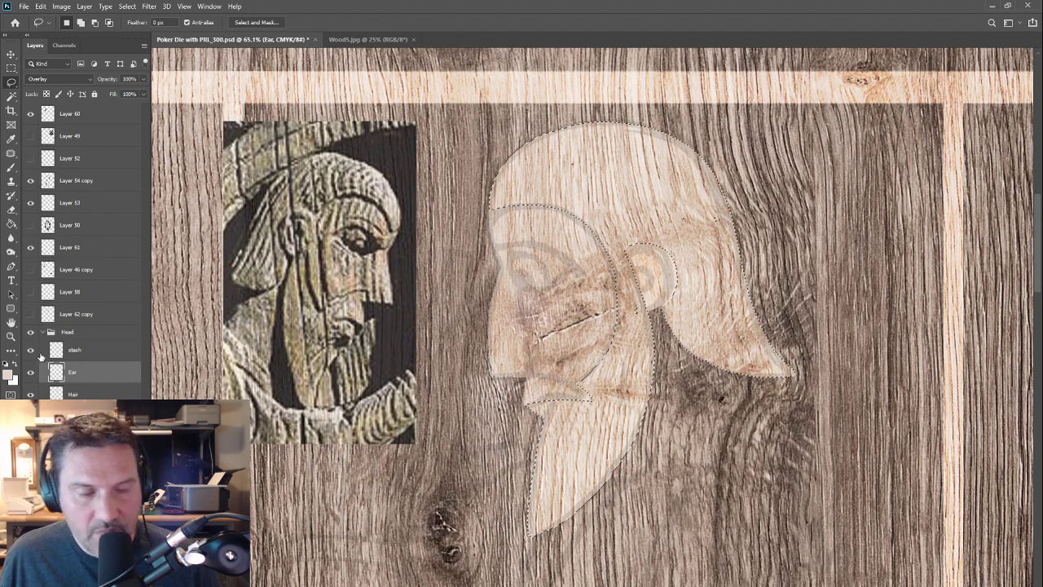
{"action": "key", "text": "ctrl+d"}
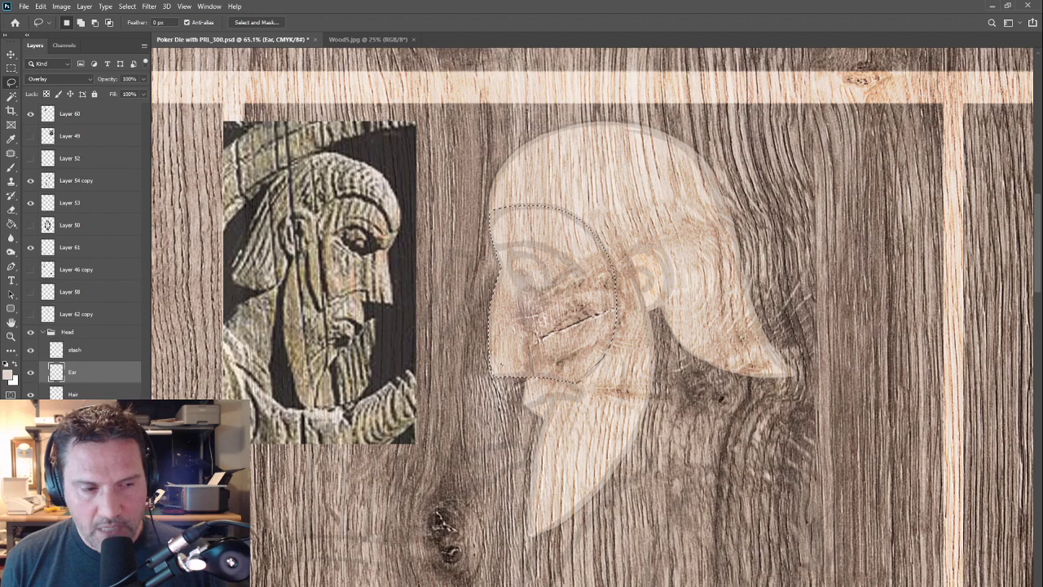
{"action": "left_click", "coordinate": [56, 377], "text": "ctrl"}
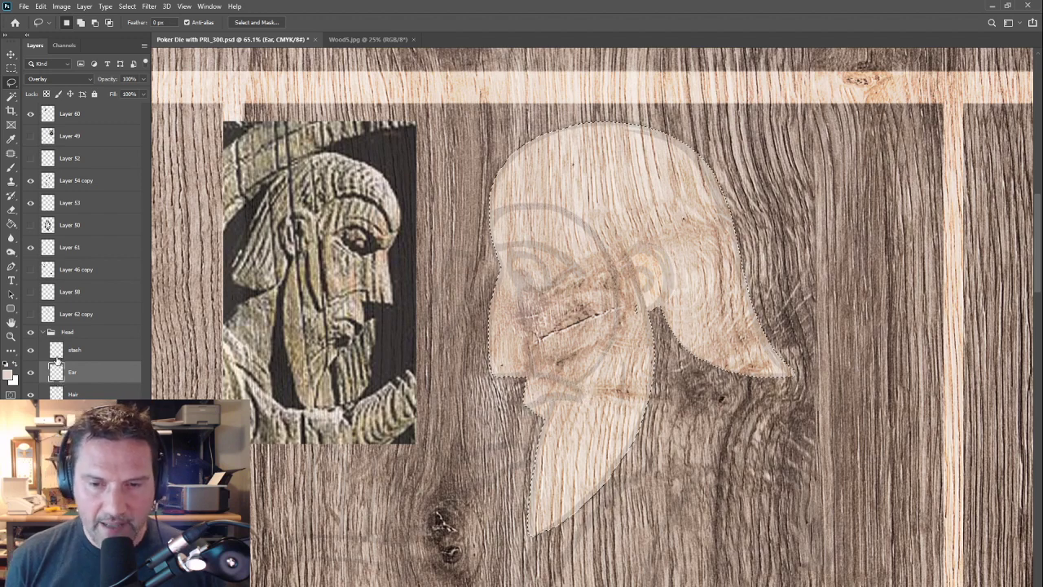
{"action": "right_click", "coordinate": [11, 82]}
{"action": "left_click", "coordinate": [41, 83]}
{"action": "key", "text": "alt"}
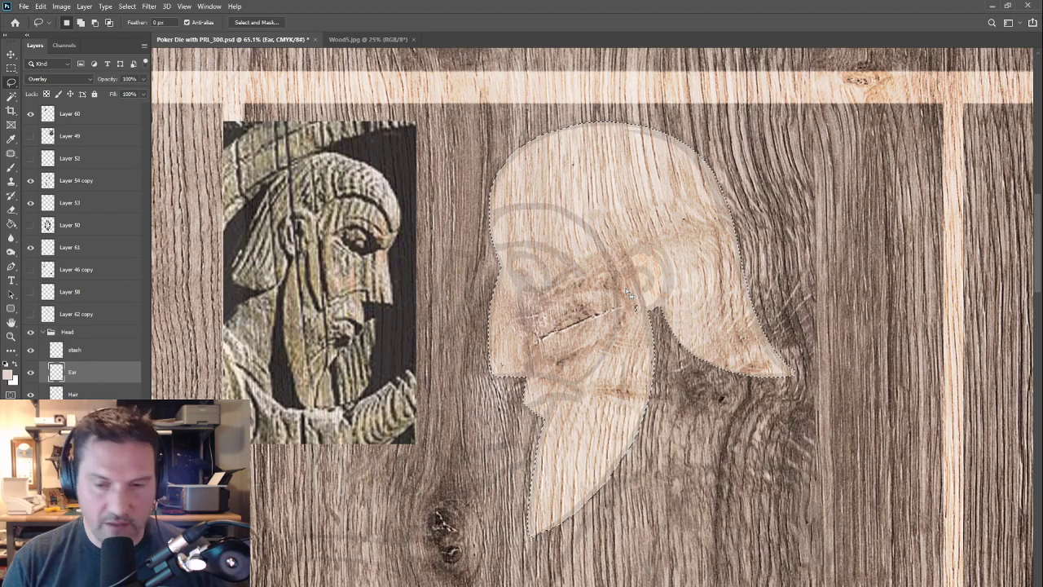
{"action": "key", "text": "shift"}
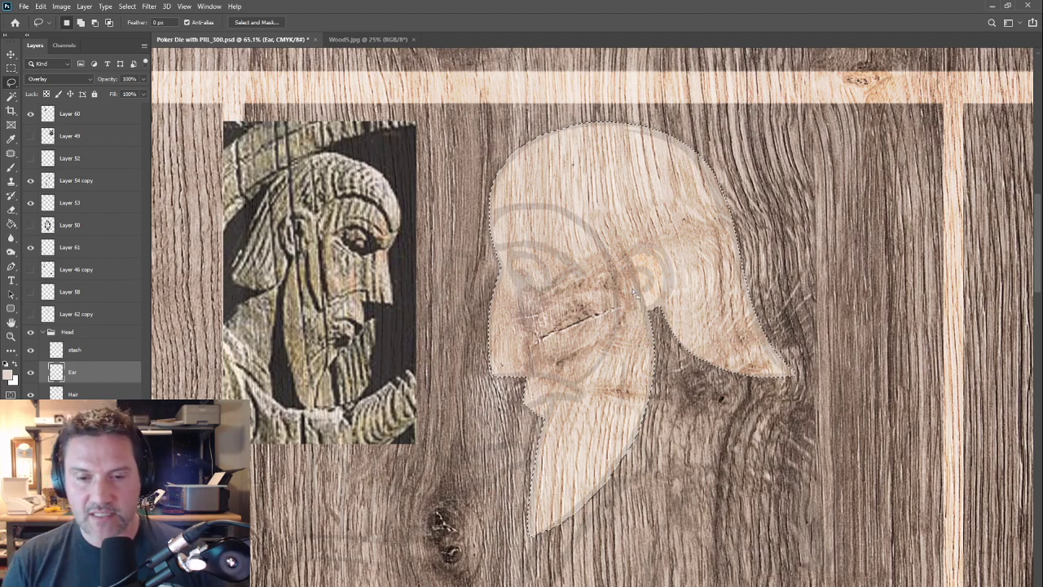
{"action": "key", "text": "shift"}
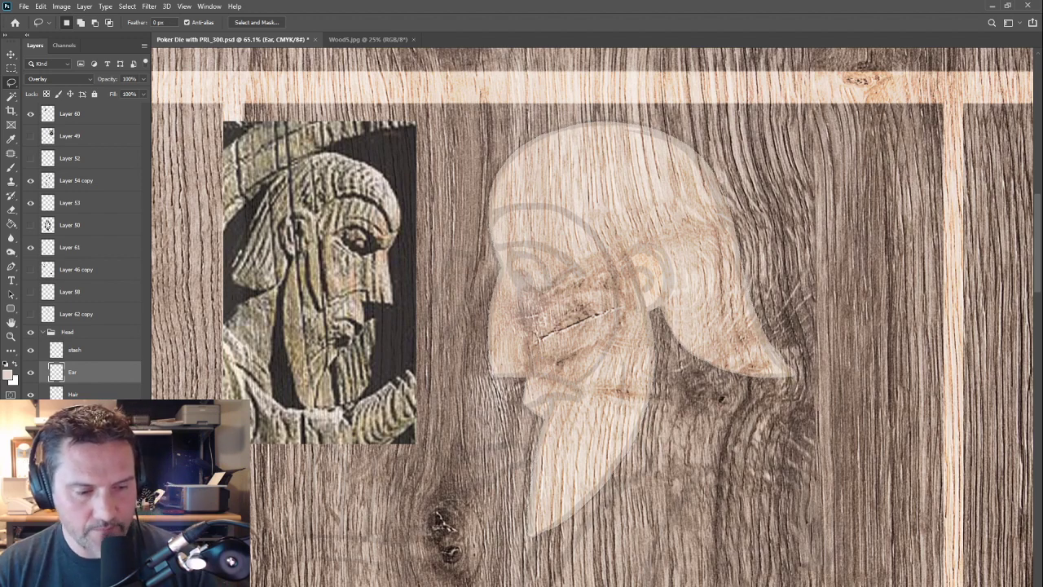
Step: Add a new layer above Ear in the Head group and set its blend mode to Multiply
{"action": "left_click", "coordinate": [115, 581]}
{"action": "left_click", "coordinate": [57, 78]}
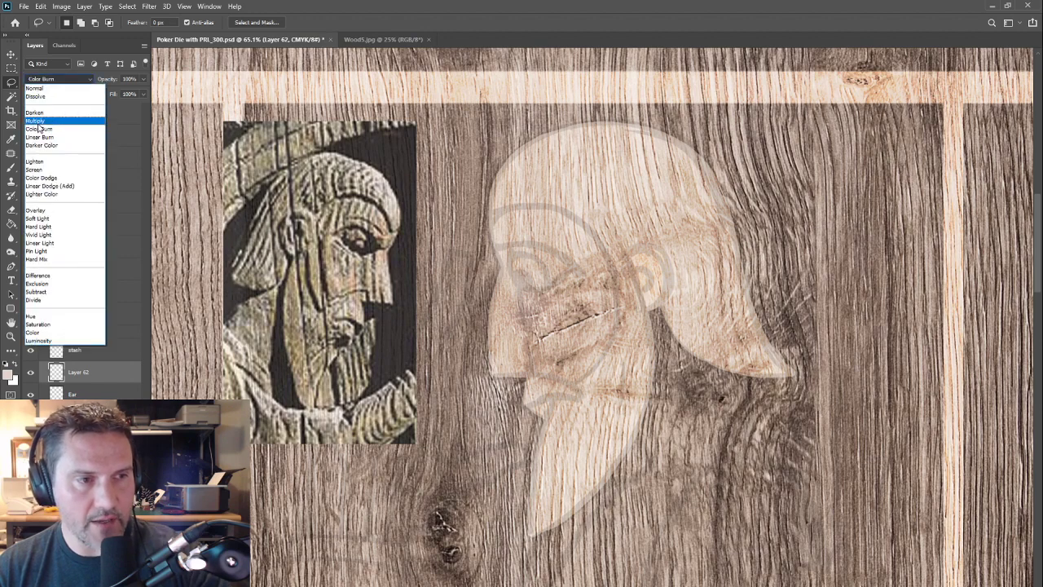
{"action": "left_click", "coordinate": [37, 131]}
Step: Set up the Brush tool with a dark colour sampled from the wood knot, the 12 PT Round preset, 0% hardness and 12% flow
{"action": "left_click", "coordinate": [11, 167]}
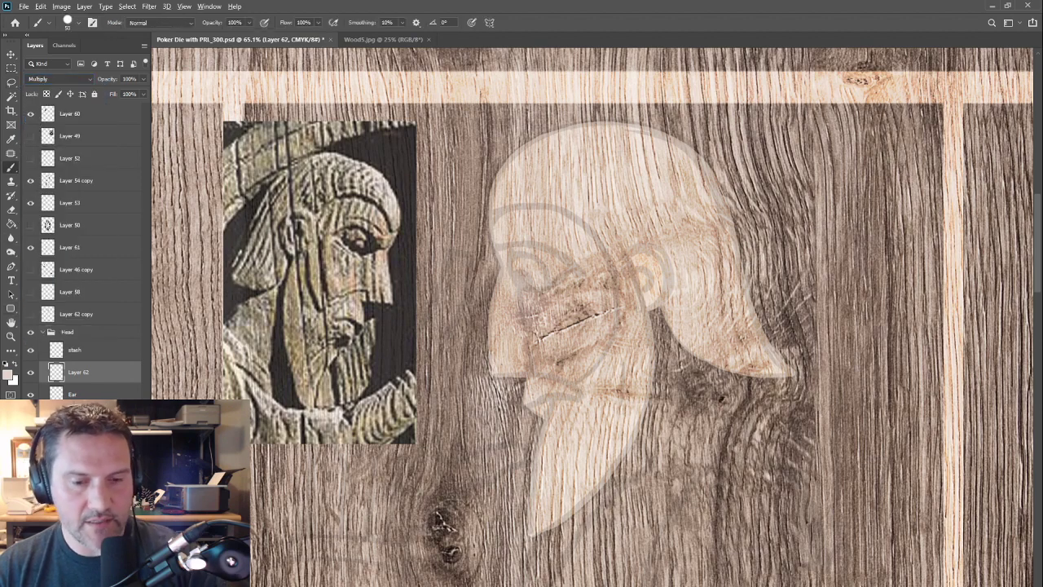
{"action": "left_click", "coordinate": [445, 497], "text": "alt"}
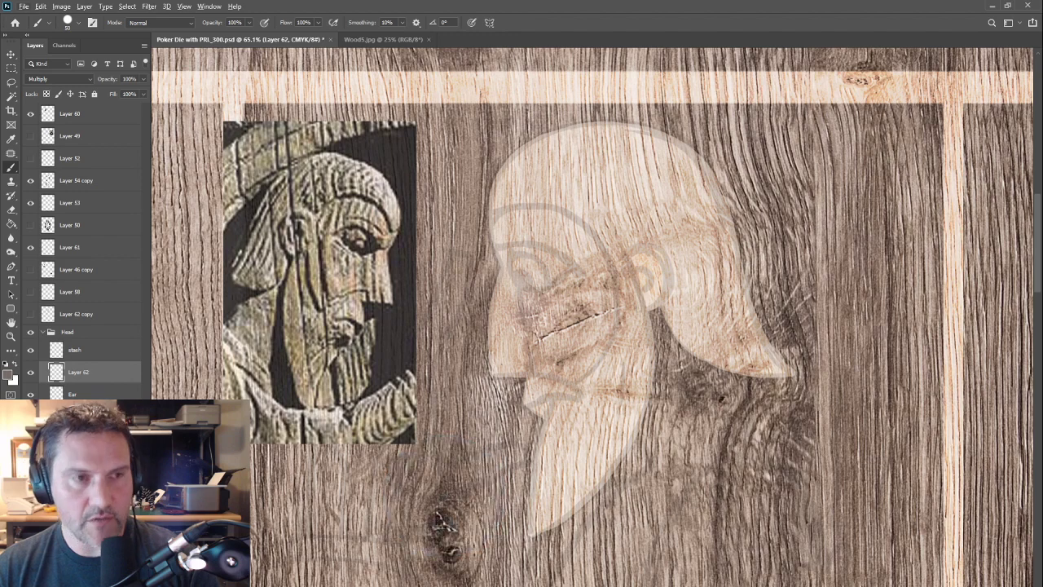
{"action": "left_click", "coordinate": [75, 22]}
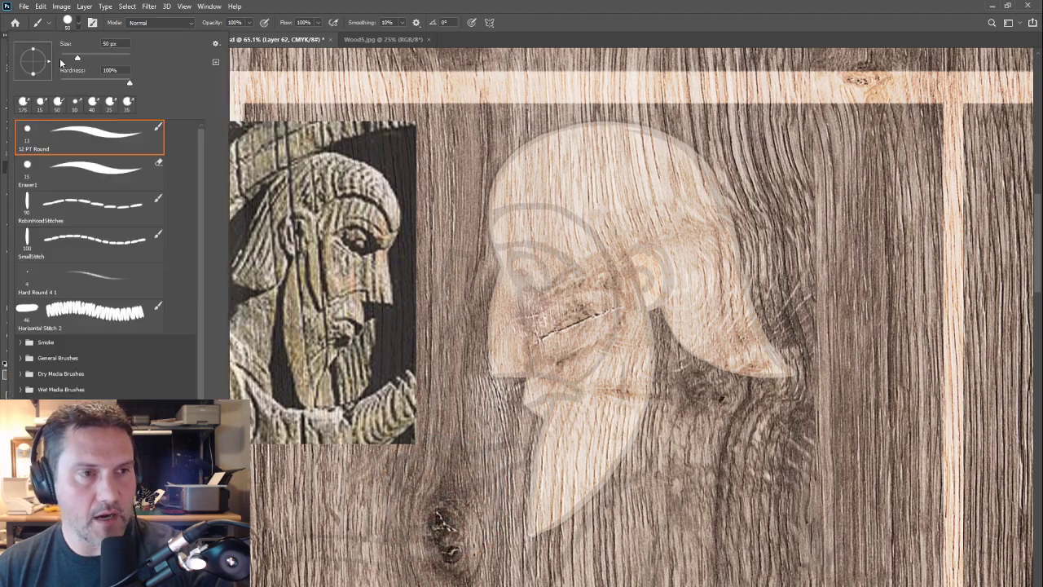
{"action": "left_click", "coordinate": [84, 143]}
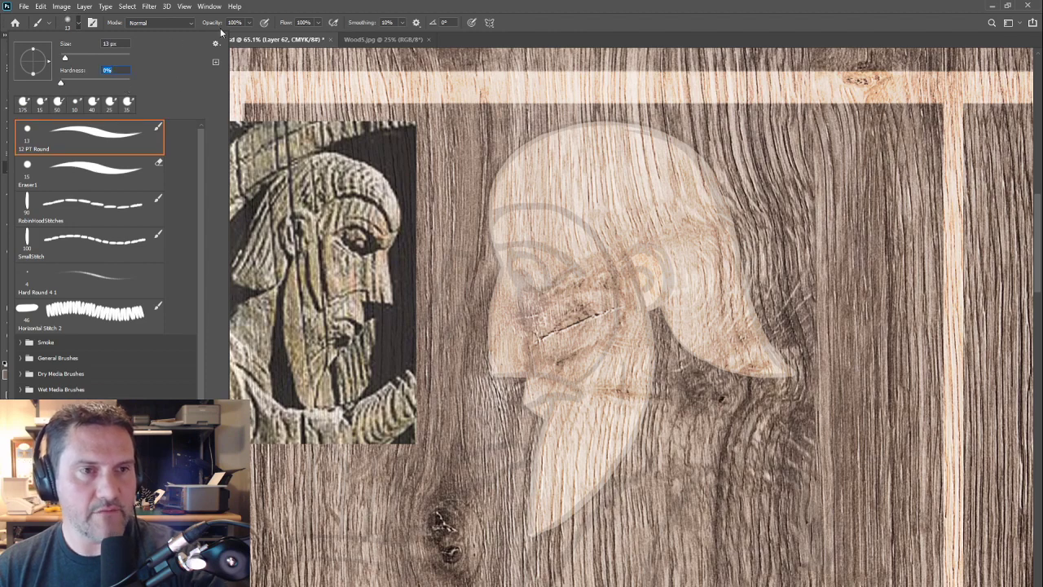
{"action": "left_click", "coordinate": [282, 22]}
{"action": "left_click_drag", "start_coordinate": [286, 27], "coordinate": [256, 26]}
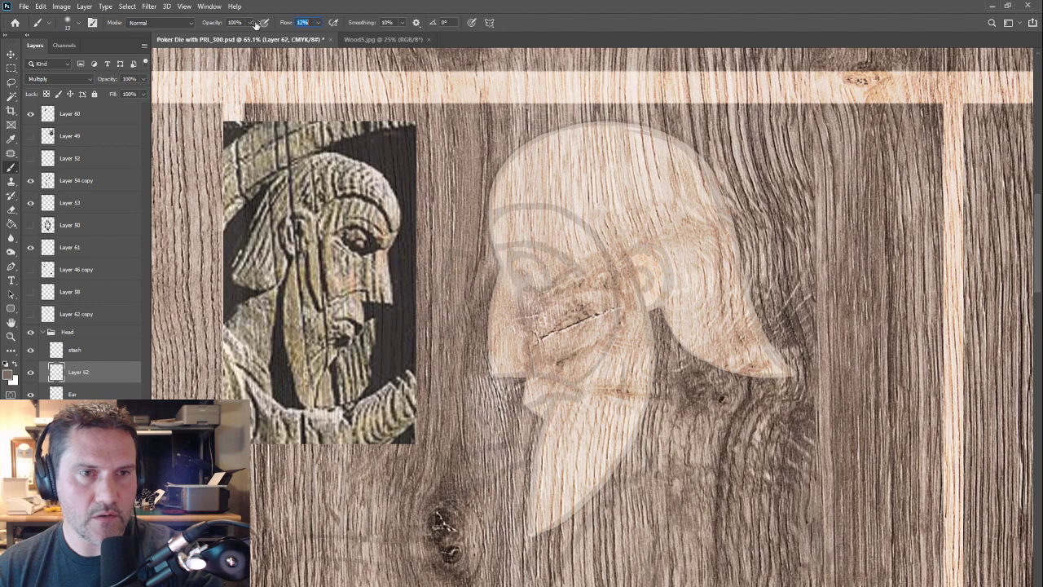
Step: Turn off pen-pressure control of the brush size in the Shape Dynamics settings
{"action": "left_click", "coordinate": [77, 25]}
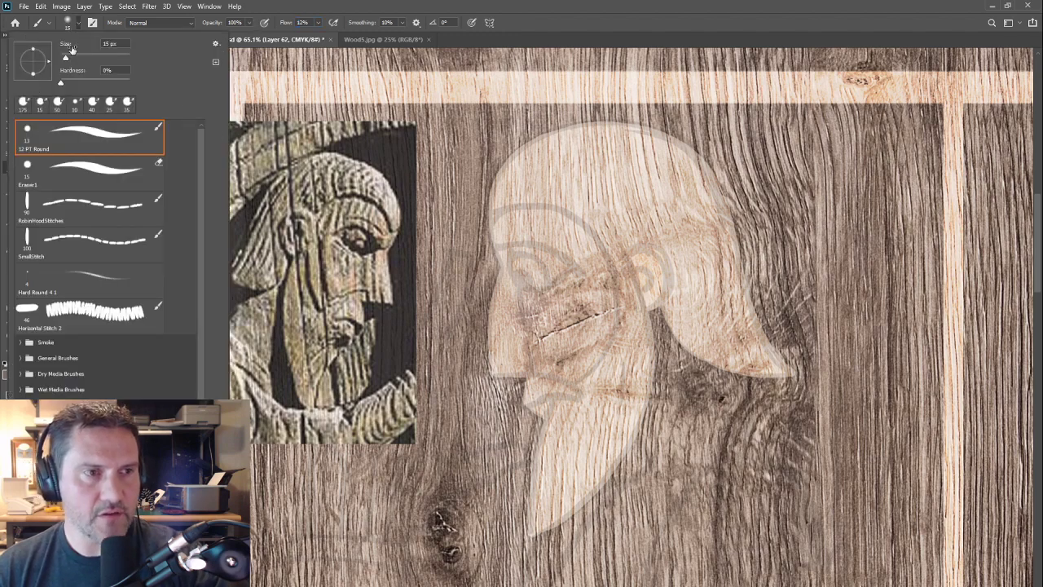
{"action": "left_click", "coordinate": [92, 22]}
{"action": "left_click", "coordinate": [92, 22]}
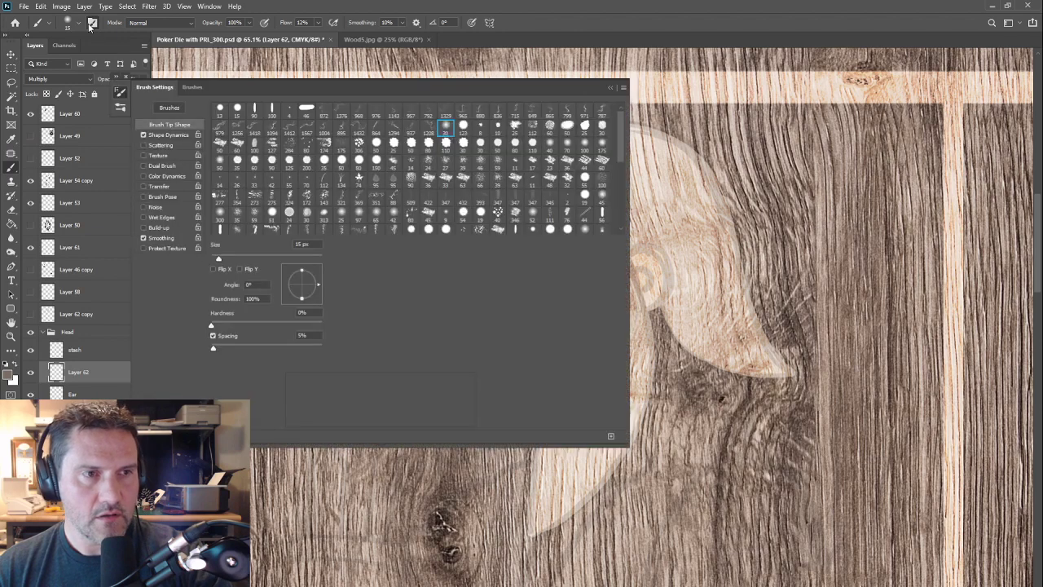
{"action": "left_click", "coordinate": [166, 135]}
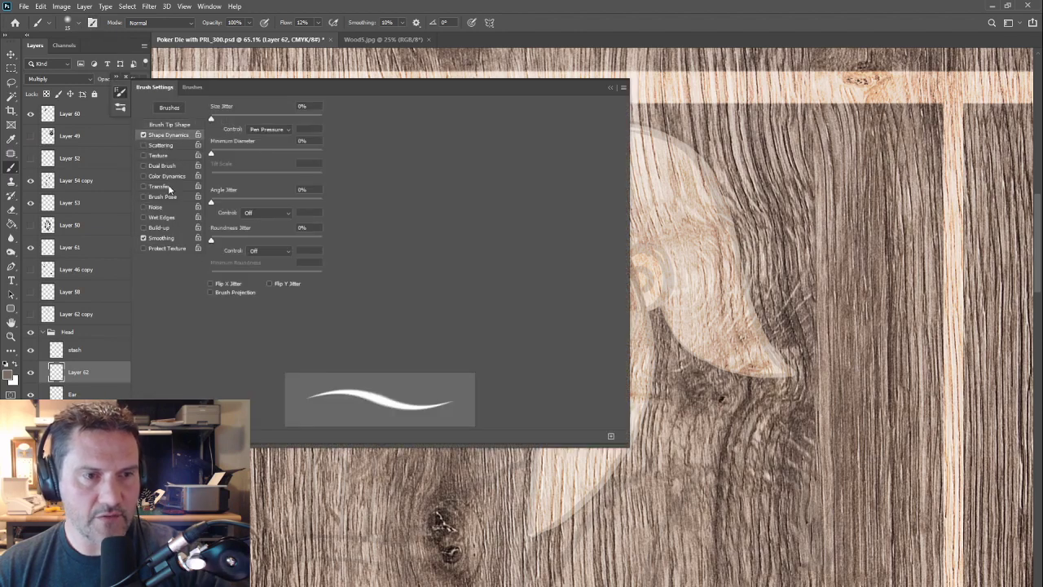
{"action": "left_click", "coordinate": [266, 129]}
{"action": "left_click", "coordinate": [259, 133]}
{"action": "left_click", "coordinate": [609, 87]}
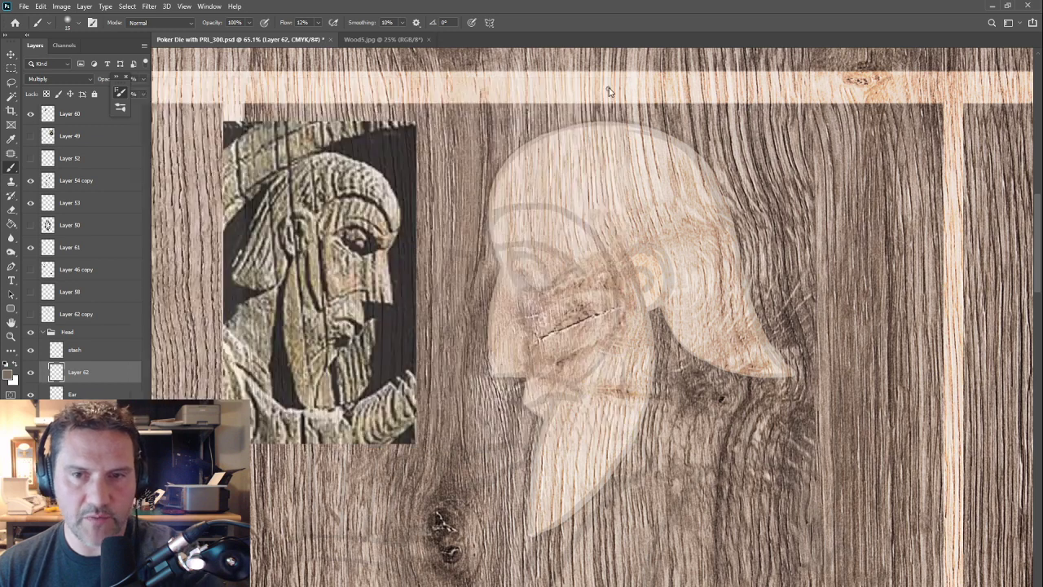
Step: Adjust the brush size to 150 px against the head shape
{"action": "key", "text": "bracketright"}
{"action": "key", "text": "bracketright"}
{"action": "key", "text": "bracketright"}
{"action": "key", "text": "bracketright"}
{"action": "key", "text": "bracketright"}
{"action": "key", "text": "bracketright"}
{"action": "key", "text": "bracketright"}
{"action": "key", "text": "bracketright"}
{"action": "key", "text": "bracketright"}
{"action": "key", "text": "bracketright"}
{"action": "key", "text": "bracketright"}
{"action": "key", "text": "bracketright"}
{"action": "key", "text": "bracketright"}
{"action": "key", "text": "bracketright"}
{"action": "key", "text": "bracketright"}
{"action": "key", "text": "bracketright"}
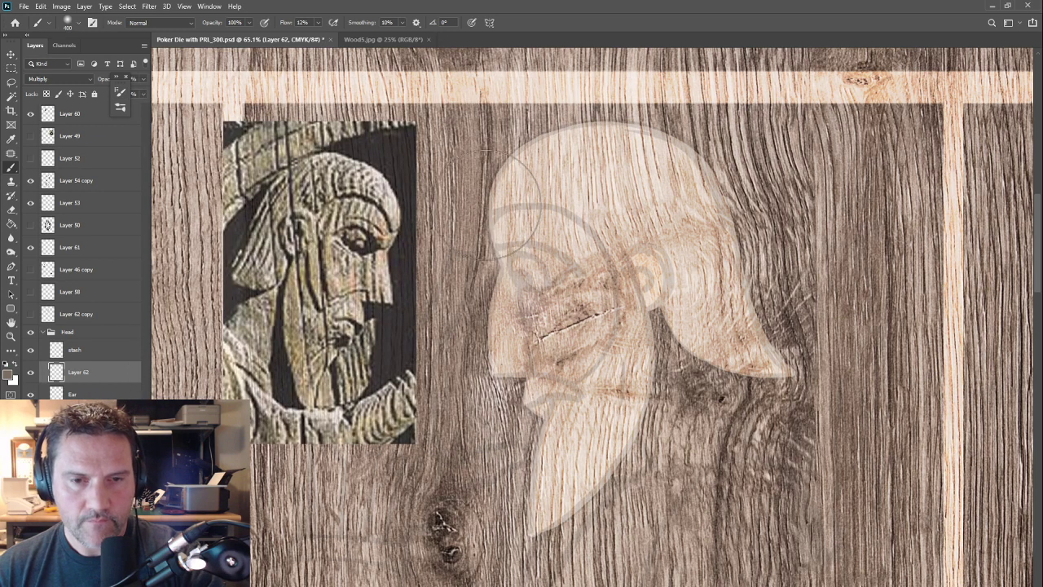
{"action": "key", "text": "bracketleft"}
{"action": "key", "text": "bracketleft"}
{"action": "key", "text": "bracketleft"}
{"action": "key", "text": "bracketleft"}
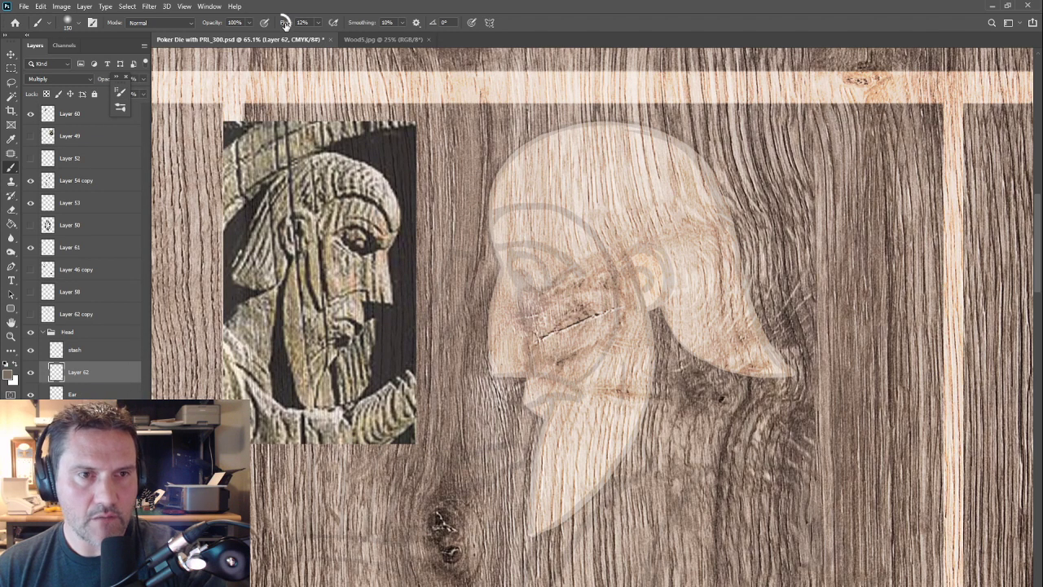
Step: Set the brush flow to 7% and paint soft shading around the front of the face and beard
{"action": "left_click_drag", "start_coordinate": [284, 22], "coordinate": [283, 26]}
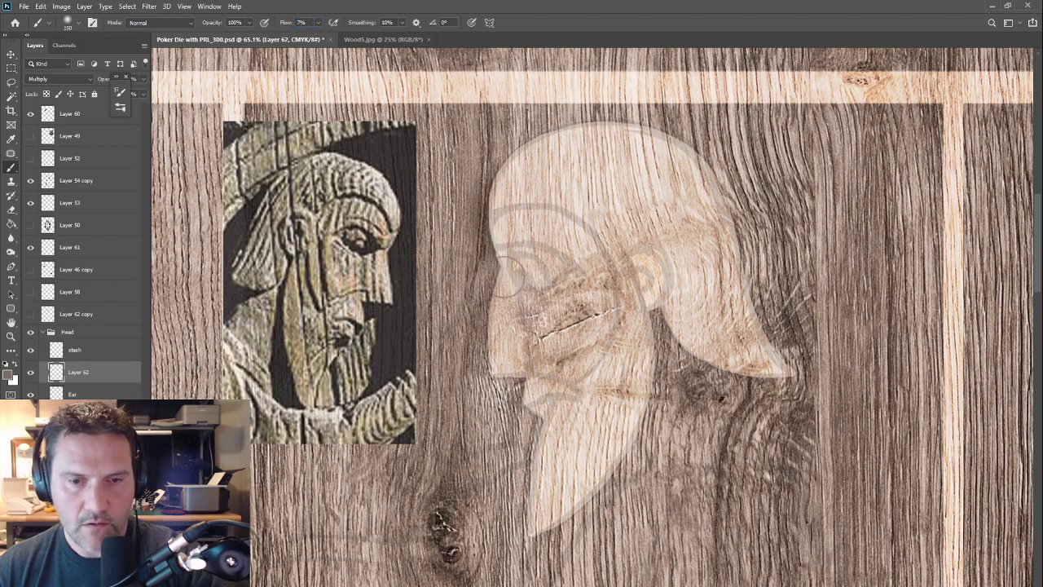
{"action": "left_click_drag", "start_coordinate": [504, 286], "coordinate": [479, 203]}
{"action": "mouse_move", "coordinate": [469, 239]}
{"action": "left_mouse_down"}
{"action": "mouse_move", "coordinate": [481, 282]}
{"action": "mouse_move", "coordinate": [512, 312]}
{"action": "mouse_move", "coordinate": [520, 357]}
{"action": "mouse_move", "coordinate": [521, 345]}
{"action": "mouse_move", "coordinate": [507, 437]}
{"action": "left_mouse_up"}
Step: Reduce the brush to 90 px and extend the soft shadow around the beard, back hair and top of the head
{"action": "key", "text": "["}
{"action": "key", "text": "["}
{"action": "key", "text": "["}
{"action": "mouse_move", "coordinate": [629, 294]}
{"action": "left_mouse_down"}
{"action": "mouse_move", "coordinate": [633, 242]}
{"action": "mouse_move", "coordinate": [611, 367]}
{"action": "mouse_move", "coordinate": [526, 453]}
{"action": "left_mouse_up"}
{"action": "mouse_move", "coordinate": [629, 237]}
{"action": "left_mouse_down"}
{"action": "mouse_move", "coordinate": [609, 349]}
{"action": "mouse_move", "coordinate": [552, 426]}
{"action": "mouse_move", "coordinate": [514, 454]}
{"action": "mouse_move", "coordinate": [507, 425]}
{"action": "left_mouse_up"}
{"action": "mouse_move", "coordinate": [619, 224]}
{"action": "left_mouse_down"}
{"action": "mouse_move", "coordinate": [685, 290]}
{"action": "mouse_move", "coordinate": [746, 304]}
{"action": "mouse_move", "coordinate": [766, 295]}
{"action": "mouse_move", "coordinate": [744, 264]}
{"action": "left_mouse_up"}
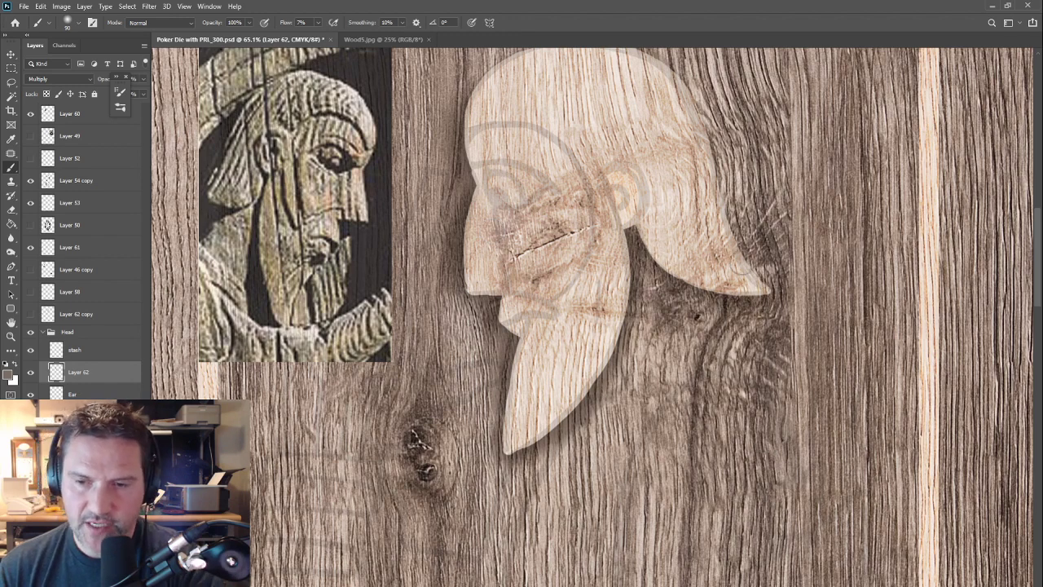
{"action": "left_click_drag", "start_coordinate": [732, 357], "coordinate": [750, 485]}
{"action": "mouse_move", "coordinate": [770, 405]}
{"action": "left_mouse_down"}
{"action": "mouse_move", "coordinate": [735, 337]}
{"action": "mouse_move", "coordinate": [720, 238]}
{"action": "mouse_move", "coordinate": [677, 194]}
{"action": "mouse_move", "coordinate": [641, 171]}
{"action": "mouse_move", "coordinate": [606, 171]}
{"action": "mouse_move", "coordinate": [510, 195]}
{"action": "mouse_move", "coordinate": [572, 173]}
{"action": "mouse_move", "coordinate": [530, 184]}
{"action": "mouse_move", "coordinate": [488, 234]}
{"action": "mouse_move", "coordinate": [527, 187]}
{"action": "left_mouse_up"}
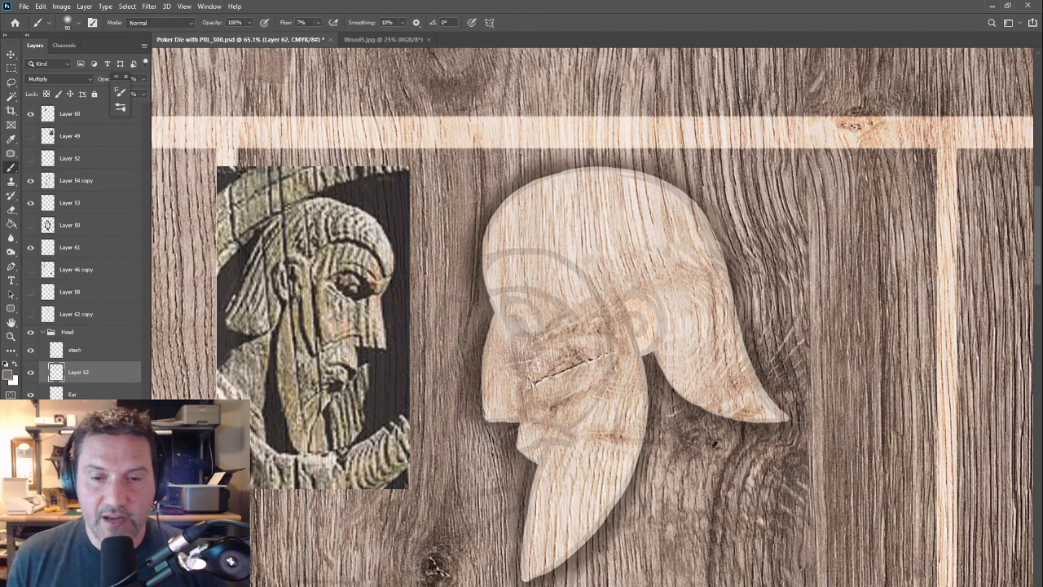
{"action": "scroll", "coordinate": [700, 349], "scroll_direction": "down", "scroll_amount": 2}
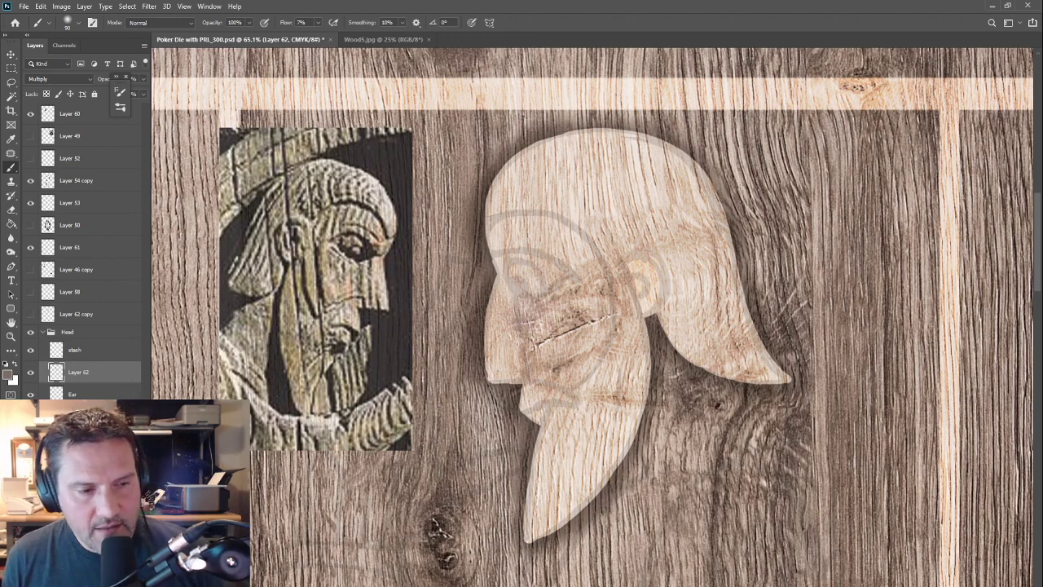
Step: Load the face shape as a selection and add a new Multiply layer above the head's shadow layer
{"action": "left_click", "coordinate": [57, 439], "text": "ctrl"}
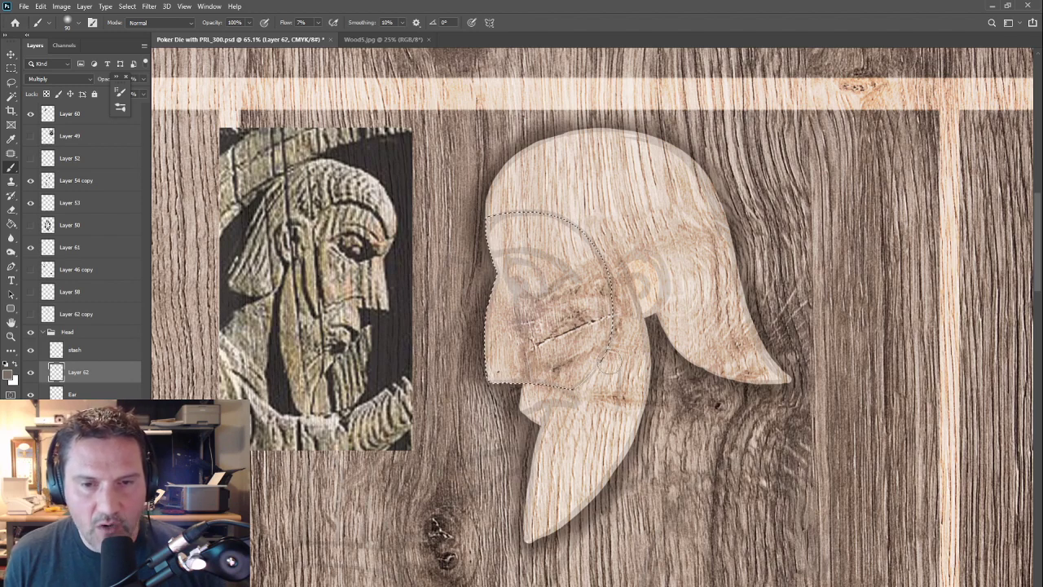
{"action": "key", "text": "ctrl+shift+alt+n"}
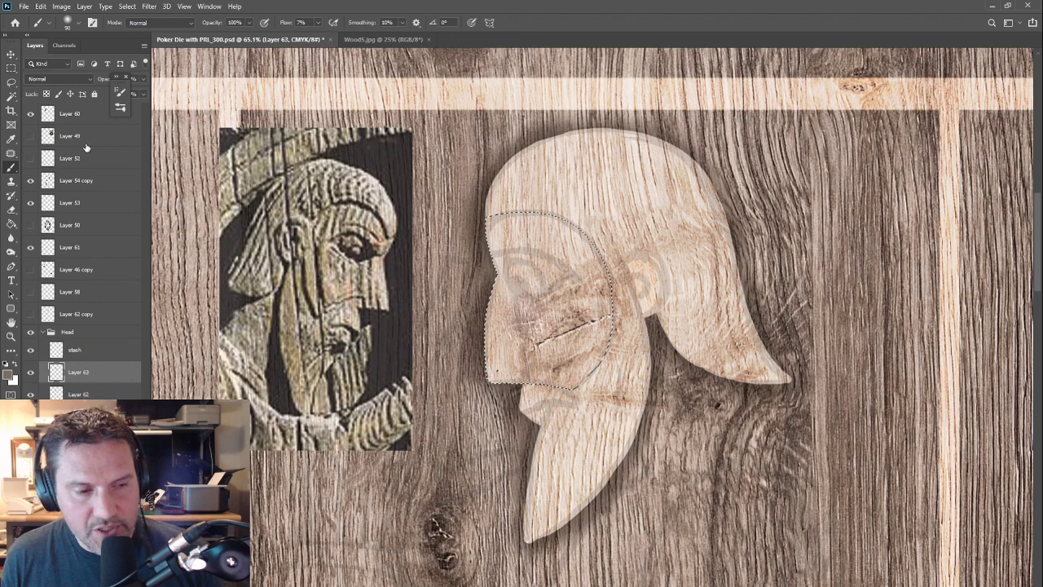
{"action": "left_click", "coordinate": [45, 79]}
{"action": "left_click", "coordinate": [47, 121]}
{"action": "left_click", "coordinate": [47, 121]}
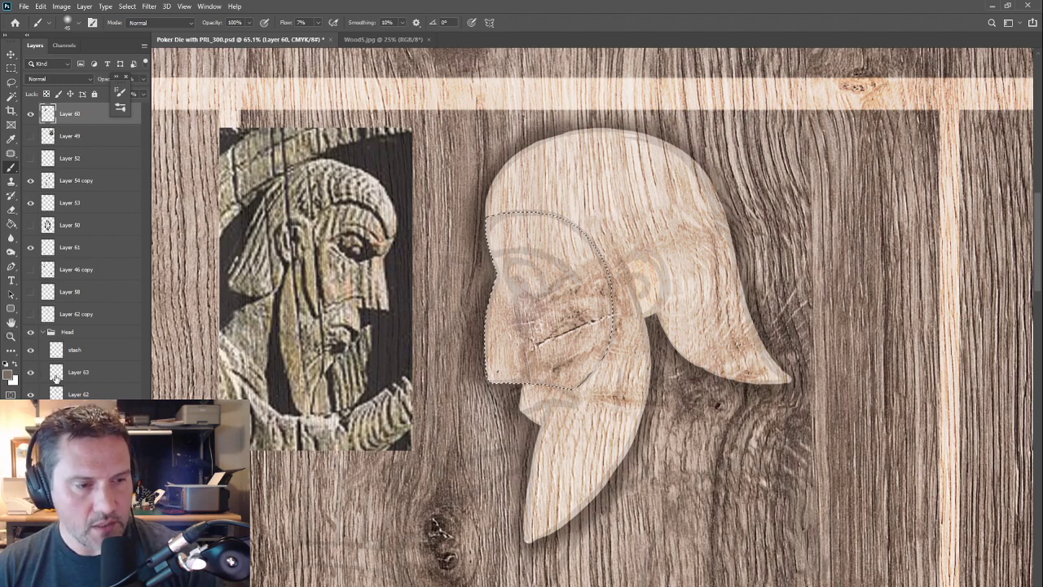
Step: Add a Multiply layer above stash, brush soft shading inside the face selection along the hairline, and clear the selection
{"action": "left_click", "coordinate": [82, 350]}
{"action": "key", "text": "ctrl+alt+shift+n"}
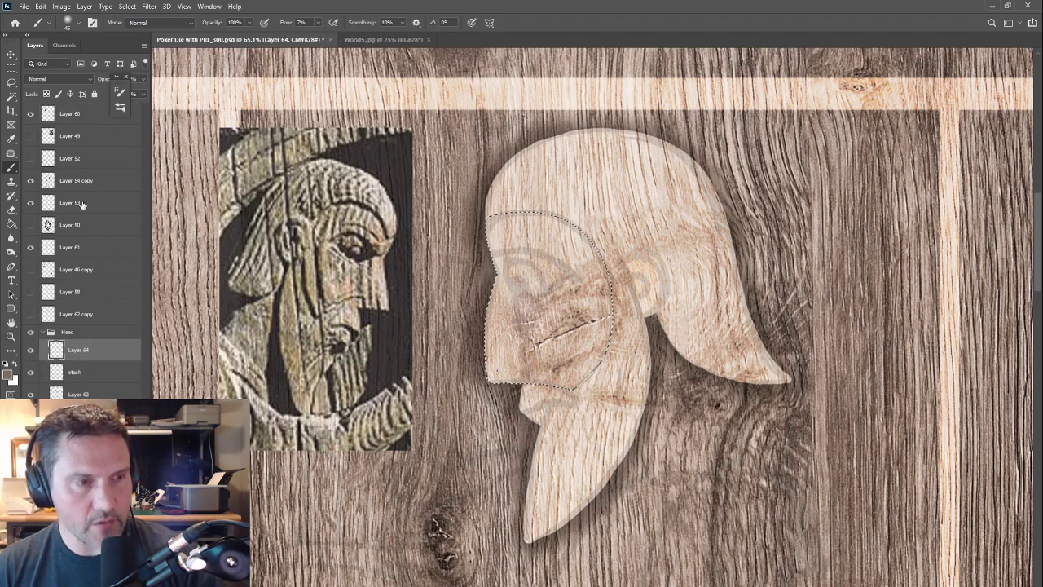
{"action": "left_click", "coordinate": [51, 79]}
{"action": "left_click", "coordinate": [32, 121]}
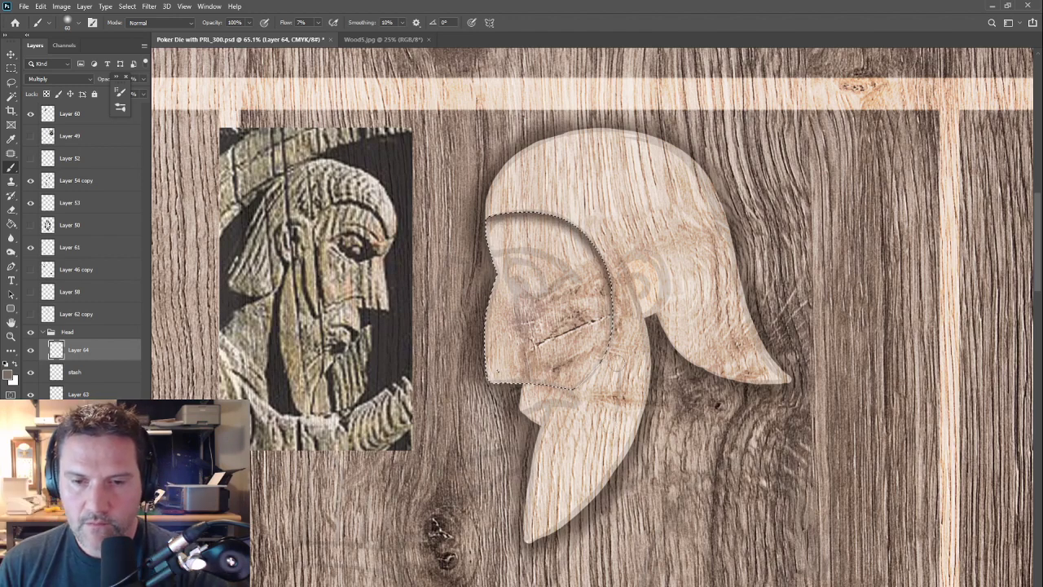
{"action": "key", "text": "ctrl+d"}
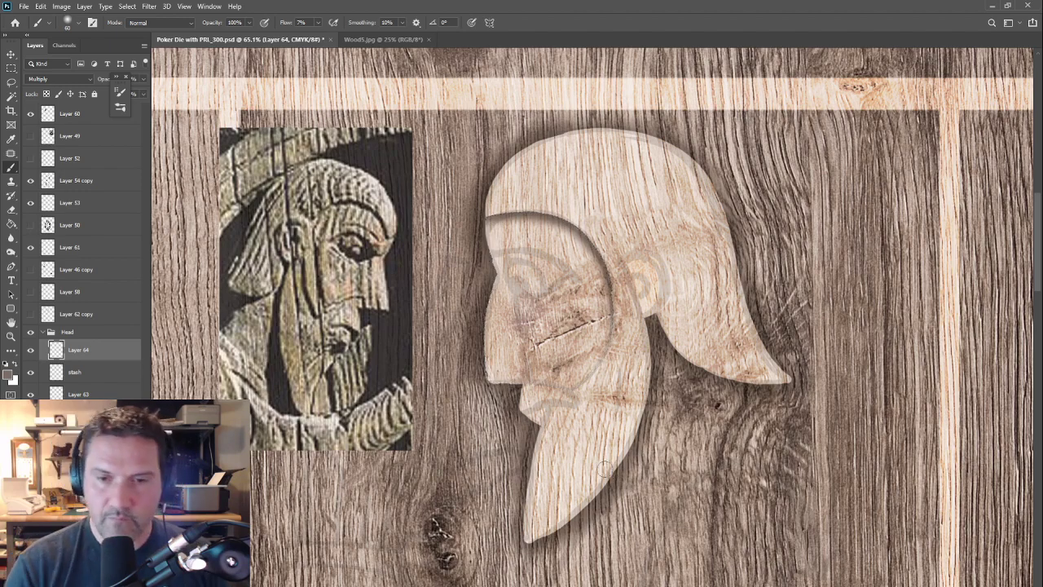
Step: Erase the inner edge of the hairline shadow to narrow it along the forehead and temple
{"action": "scroll", "coordinate": [545, 235], "scroll_direction": "up", "scroll_amount": 4}
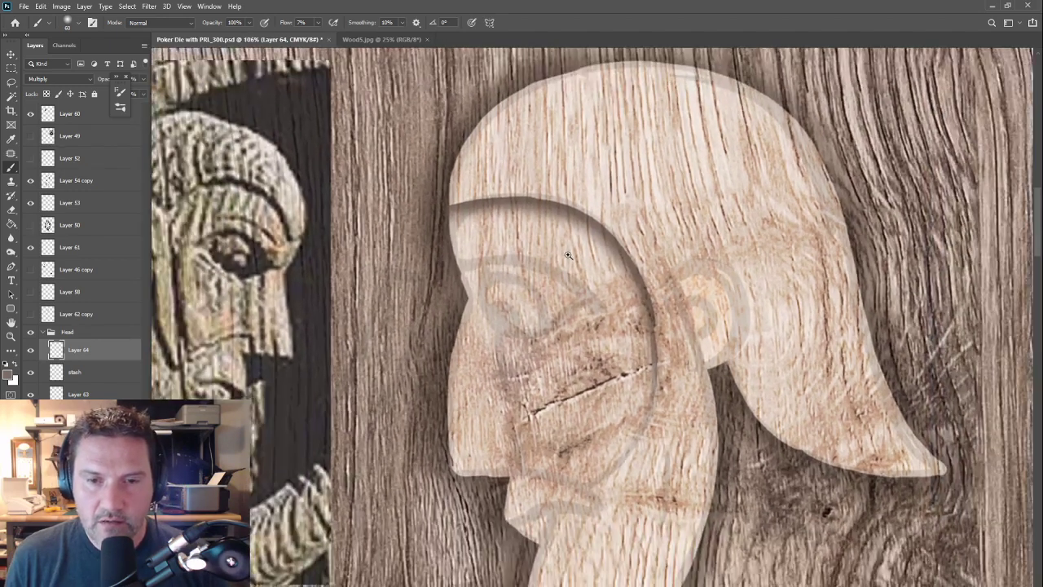
{"action": "key", "text": "e"}
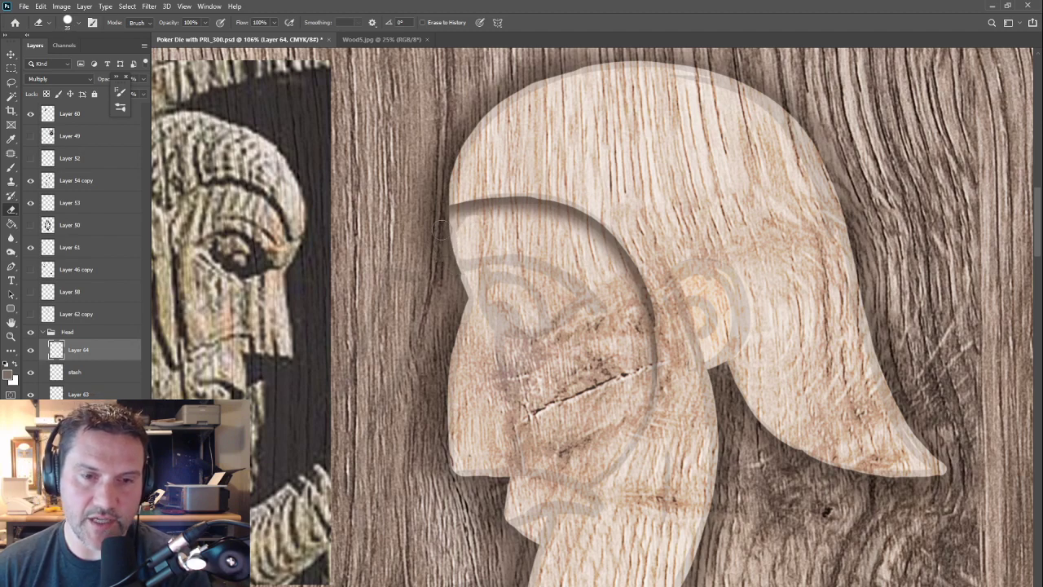
{"action": "mouse_move", "coordinate": [473, 223]}
{"action": "left_mouse_down"}
{"action": "mouse_move", "coordinate": [547, 225]}
{"action": "mouse_move", "coordinate": [602, 251]}
{"action": "mouse_move", "coordinate": [640, 320]}
{"action": "mouse_move", "coordinate": [648, 390]}
{"action": "left_mouse_up"}
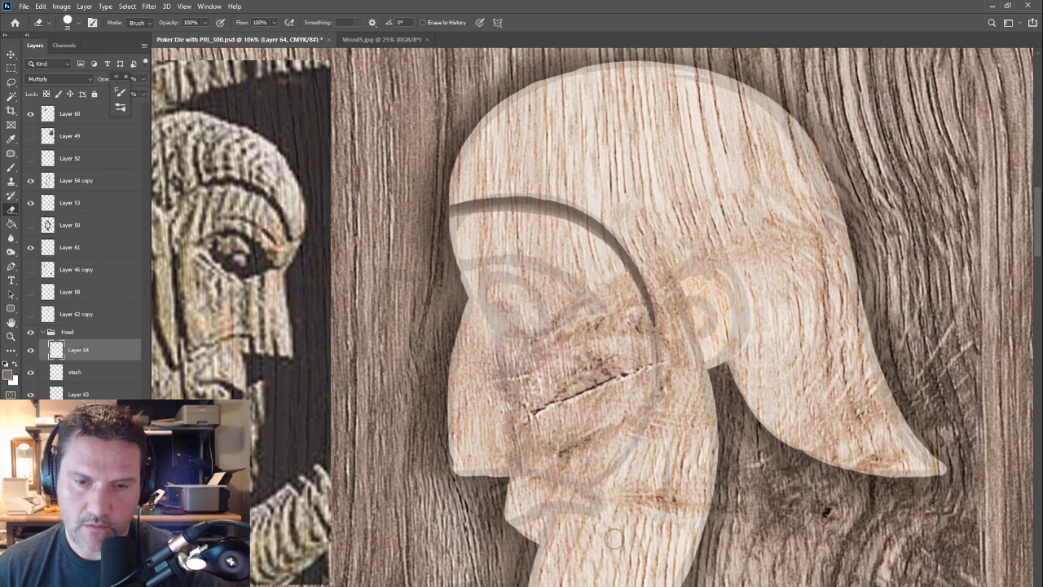
Step: Soften the inner edge of the hairline shadow with the Blur tool, using a smaller brush size
{"action": "left_click", "coordinate": [10, 237]}
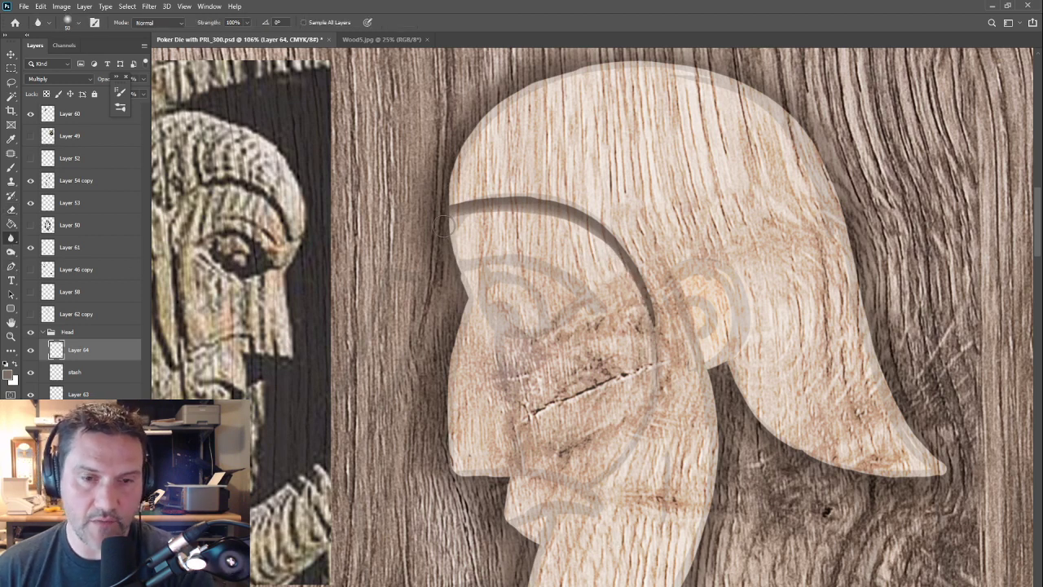
{"action": "mouse_move", "coordinate": [452, 225]}
{"action": "left_mouse_down"}
{"action": "mouse_move", "coordinate": [533, 218]}
{"action": "mouse_move", "coordinate": [576, 232]}
{"action": "mouse_move", "coordinate": [617, 266]}
{"action": "mouse_move", "coordinate": [650, 342]}
{"action": "mouse_move", "coordinate": [623, 278]}
{"action": "mouse_move", "coordinate": [570, 237]}
{"action": "mouse_move", "coordinate": [607, 250]}
{"action": "mouse_move", "coordinate": [570, 229]}
{"action": "mouse_move", "coordinate": [594, 231]}
{"action": "mouse_move", "coordinate": [505, 224]}
{"action": "left_mouse_up"}
{"action": "key", "text": "bracketleft"}
{"action": "key", "text": "bracketleft"}
{"action": "key", "text": "bracketleft"}
{"action": "key", "text": "bracketleft"}
{"action": "key", "text": "bracketleft"}
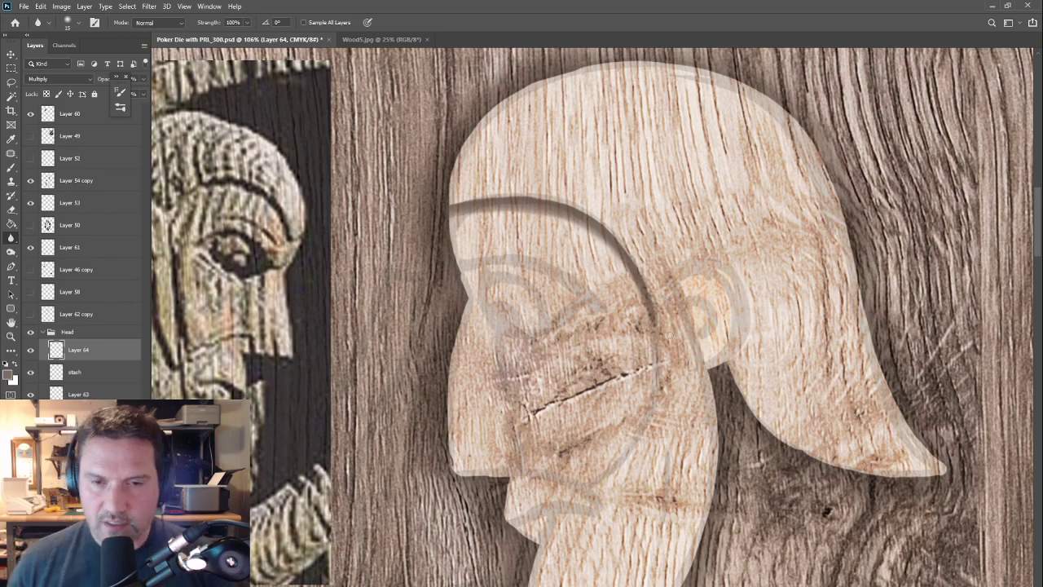
{"action": "left_click_drag", "start_coordinate": [665, 310], "coordinate": [641, 299]}
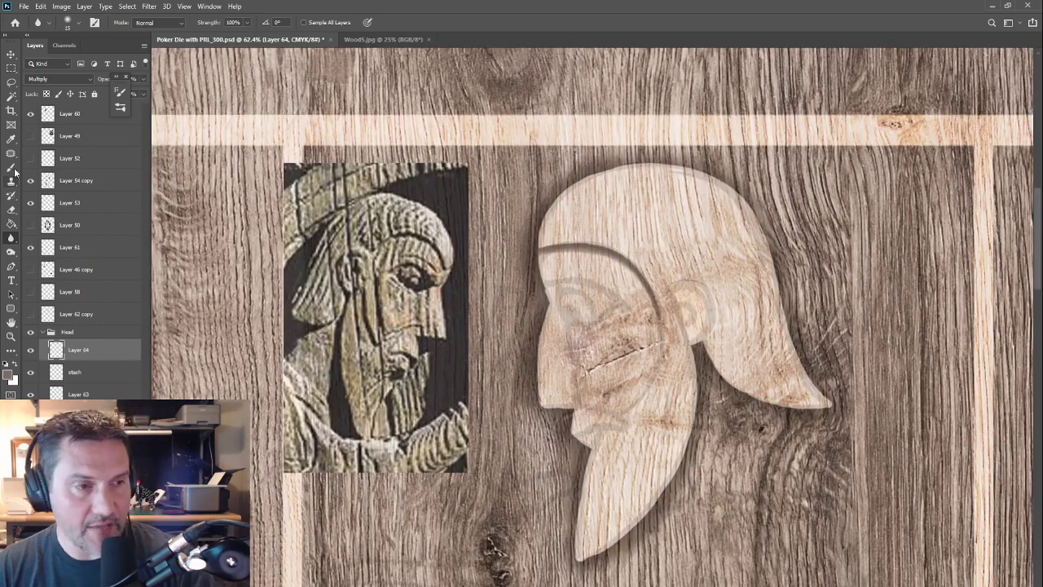
Step: Add a new layer above the hairline shadow for brushing, set it to Multiply, and load the face shape as a selection
{"action": "scroll", "coordinate": [560, 318], "scroll_direction": "up", "scroll_amount": 3}
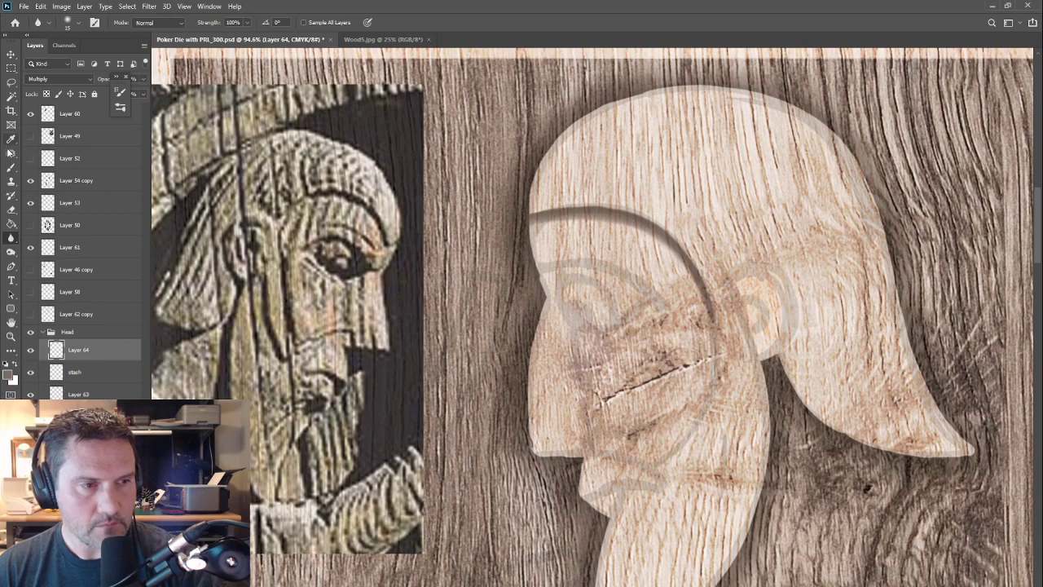
{"action": "left_click", "coordinate": [9, 168]}
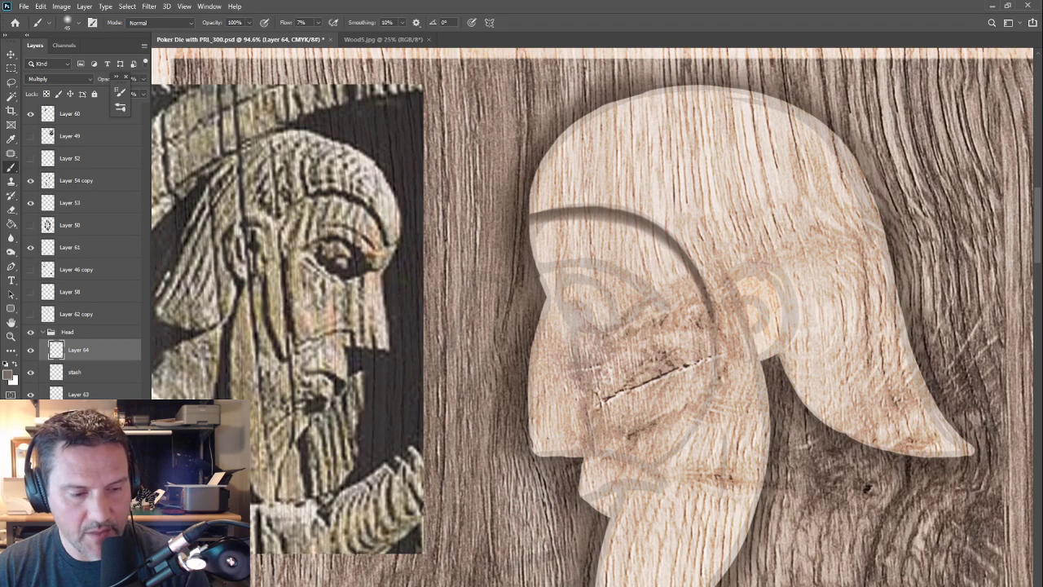
{"action": "key", "text": "ctrl+shift+alt+n"}
{"action": "left_click", "coordinate": [57, 79]}
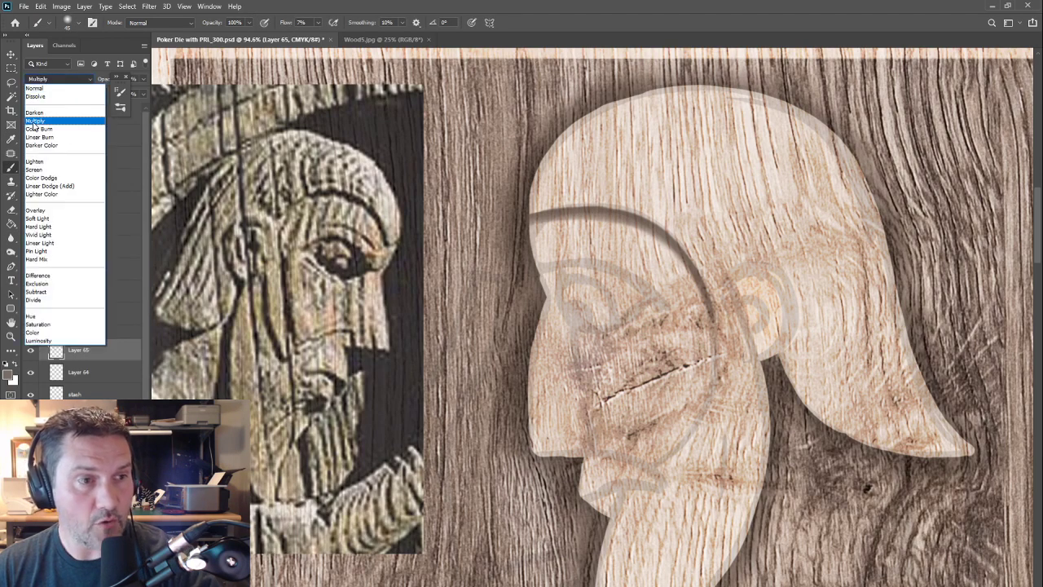
{"action": "left_click", "coordinate": [45, 109]}
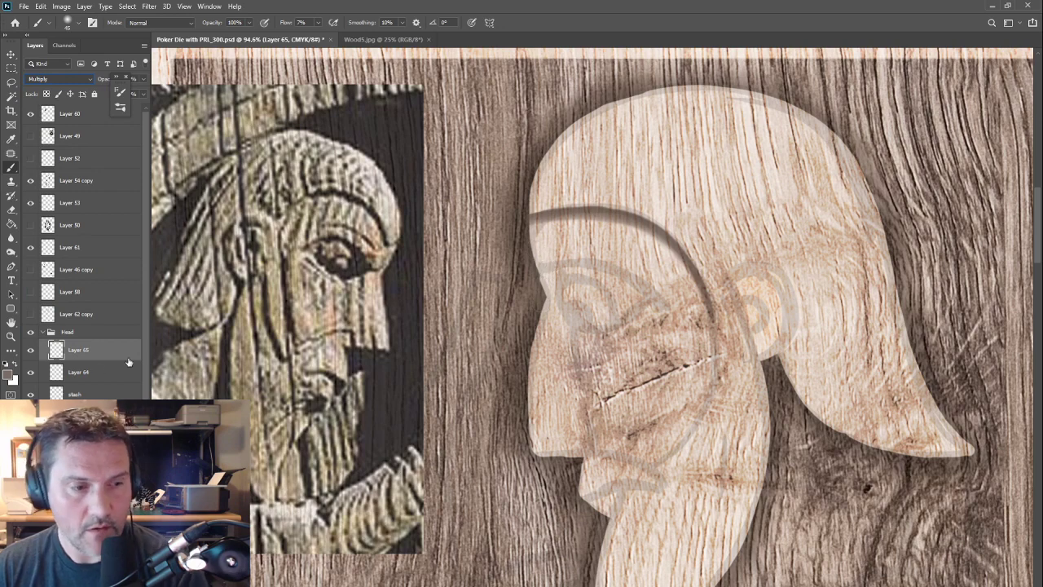
{"action": "left_click", "coordinate": [56, 438], "text": "ctrl"}
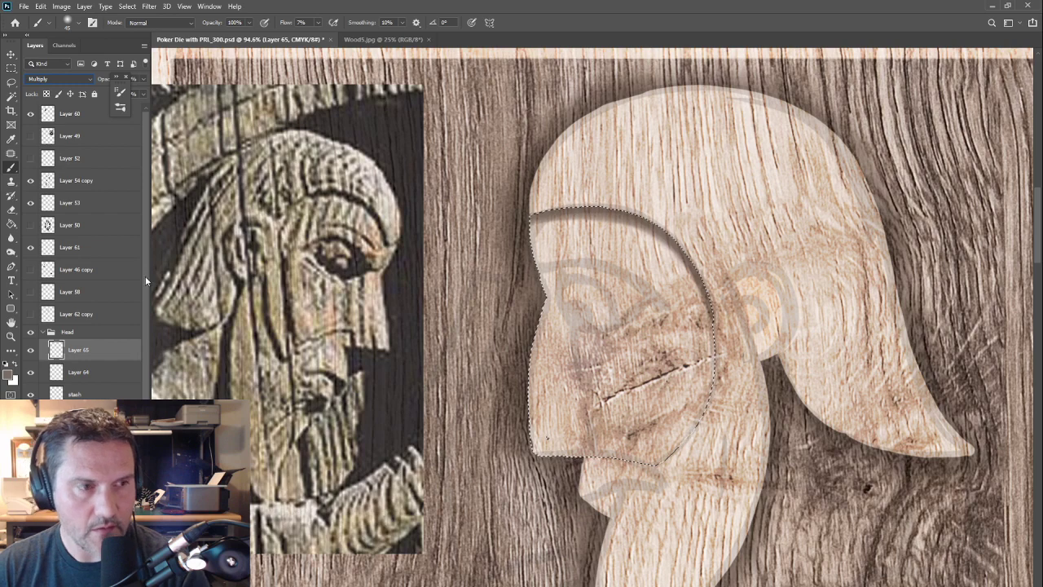
Step: Choose the 12 PT Round brush preset and paint a dark curved upper eyelid line that thickens toward its outer corner
{"action": "left_click", "coordinate": [73, 23]}
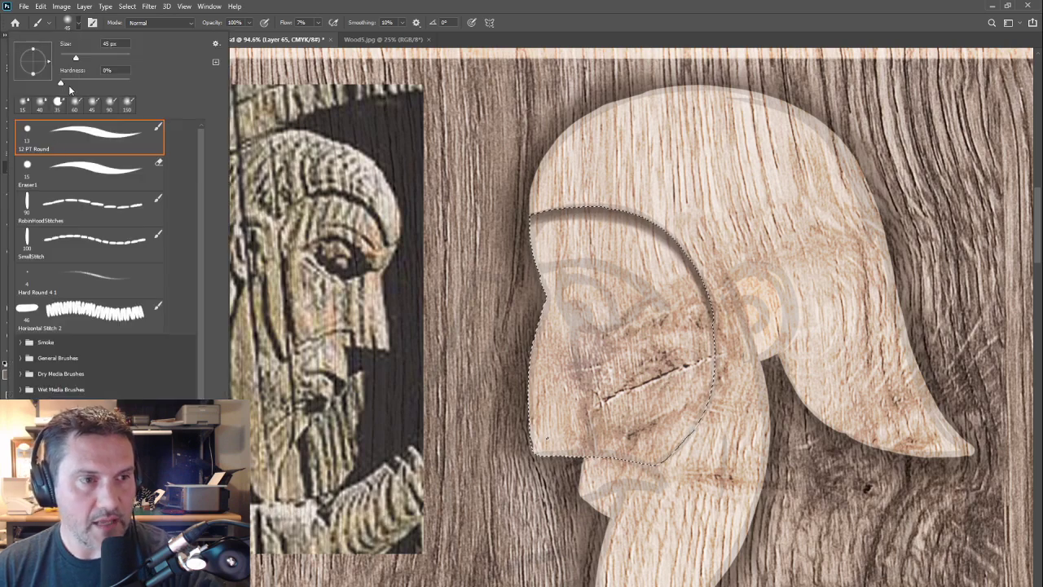
{"action": "left_click", "coordinate": [51, 145]}
{"action": "left_click", "coordinate": [588, 265]}
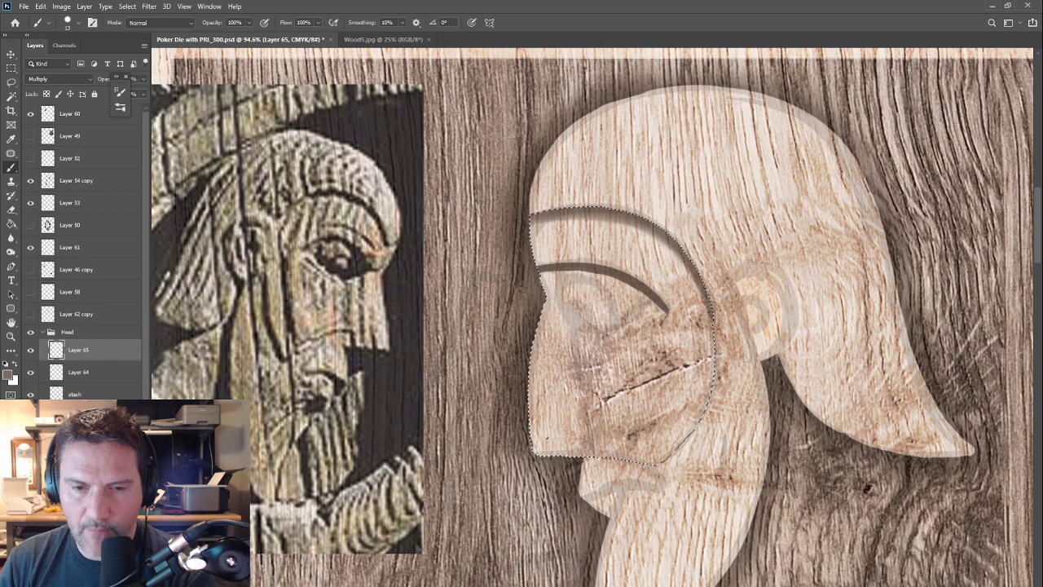
{"action": "left_click_drag", "start_coordinate": [577, 270], "coordinate": [664, 311]}
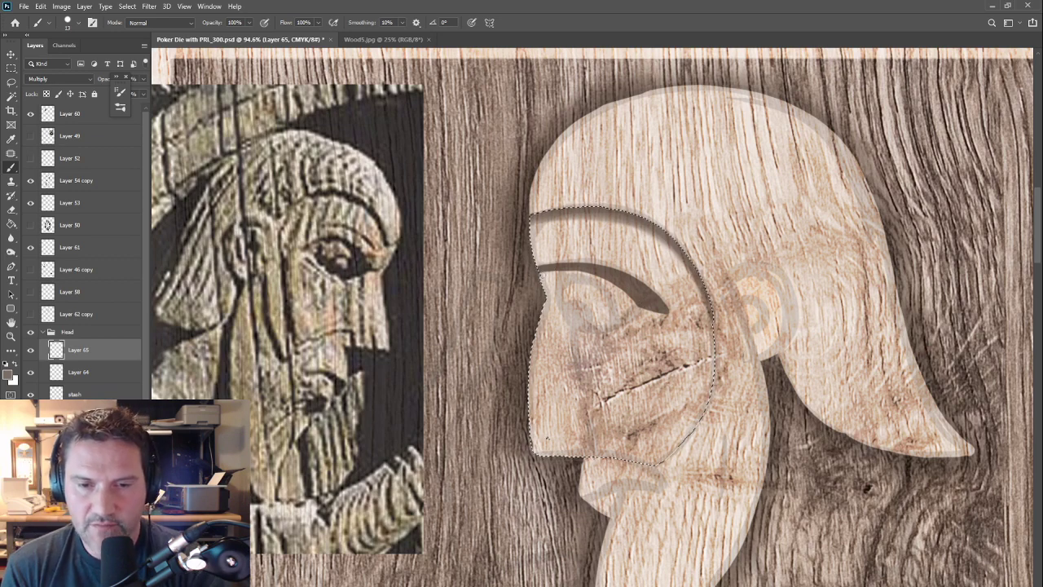
Step: Paint the lower eyelid, the slanted nose-bridge line and the concentric iris curves over the sketched eye
{"action": "mouse_move", "coordinate": [546, 287]}
{"action": "left_mouse_down"}
{"action": "mouse_move", "coordinate": [577, 327]}
{"action": "mouse_move", "coordinate": [609, 331]}
{"action": "mouse_move", "coordinate": [644, 308]}
{"action": "mouse_move", "coordinate": [582, 333]}
{"action": "mouse_move", "coordinate": [551, 305]}
{"action": "mouse_move", "coordinate": [593, 348]}
{"action": "mouse_move", "coordinate": [624, 336]}
{"action": "mouse_move", "coordinate": [579, 342]}
{"action": "left_mouse_up"}
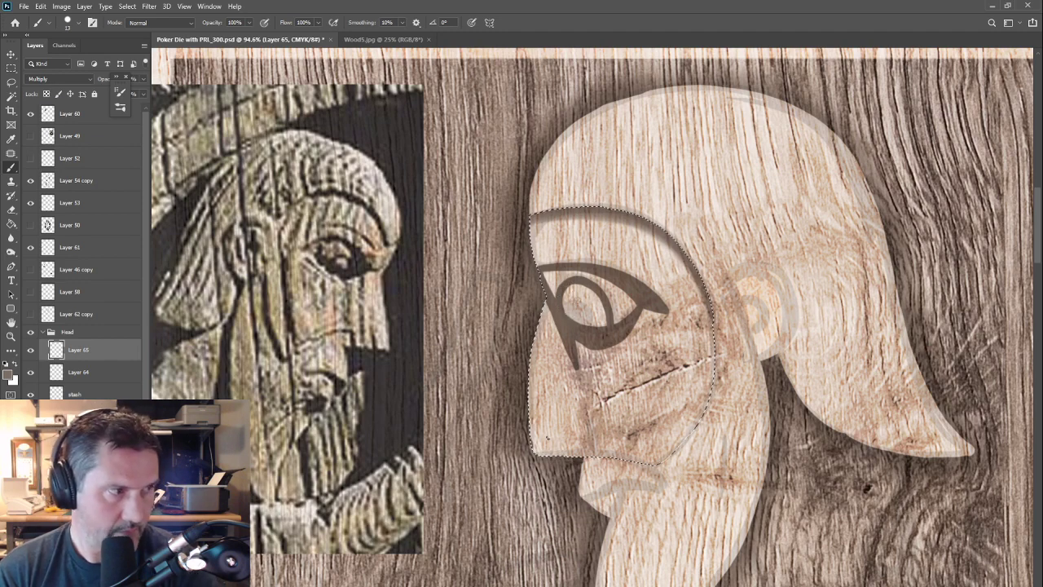
{"action": "mouse_move", "coordinate": [566, 313]}
{"action": "left_mouse_down"}
{"action": "mouse_move", "coordinate": [589, 292]}
{"action": "mouse_move", "coordinate": [599, 306]}
{"action": "mouse_move", "coordinate": [593, 322]}
{"action": "mouse_move", "coordinate": [571, 302]}
{"action": "left_mouse_up"}
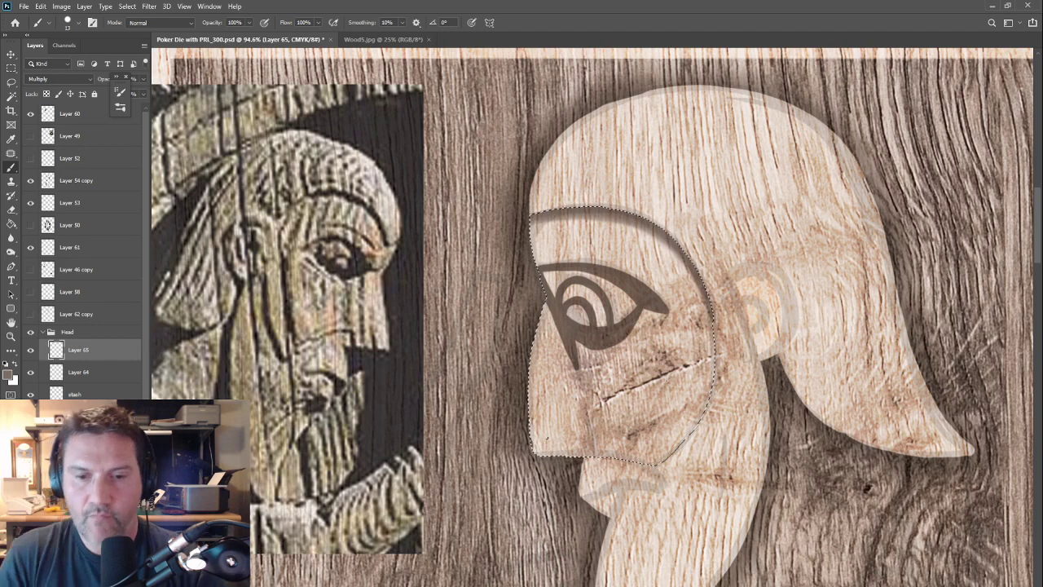
{"action": "left_click_drag", "start_coordinate": [603, 367], "coordinate": [560, 286]}
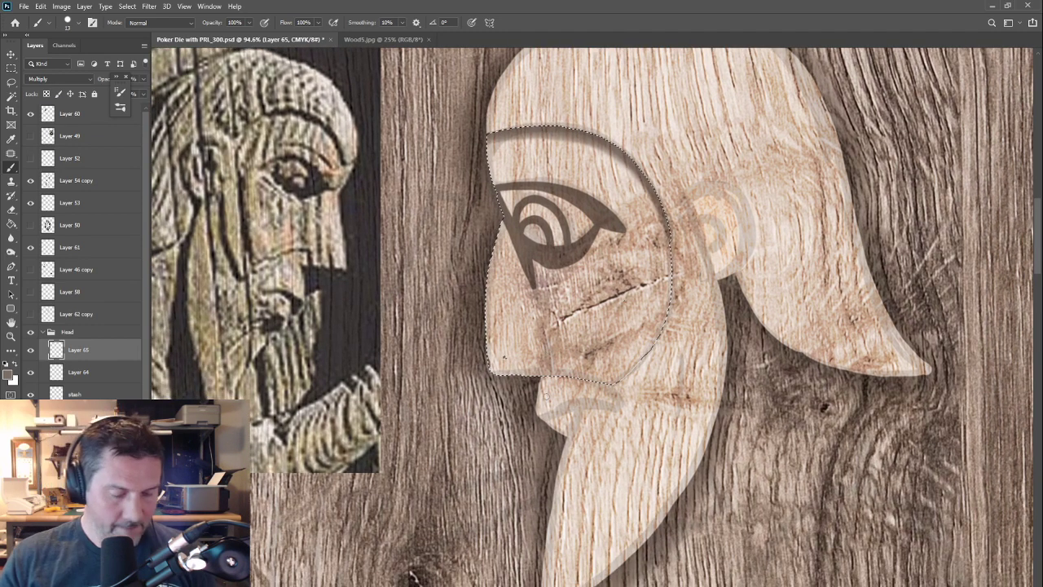
Step: Hide the sketch guide on Layer 54 copy and clear the face selection
{"action": "left_click", "coordinate": [30, 180]}
{"action": "scroll", "coordinate": [580, 337], "scroll_direction": "up", "scroll_amount": 2}
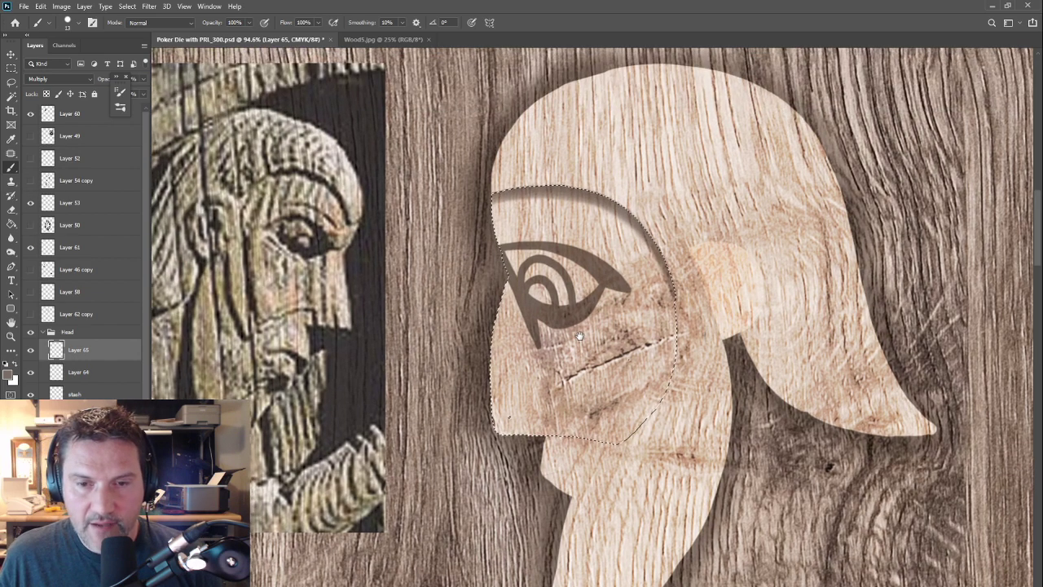
{"action": "key", "text": "ctrl+d"}
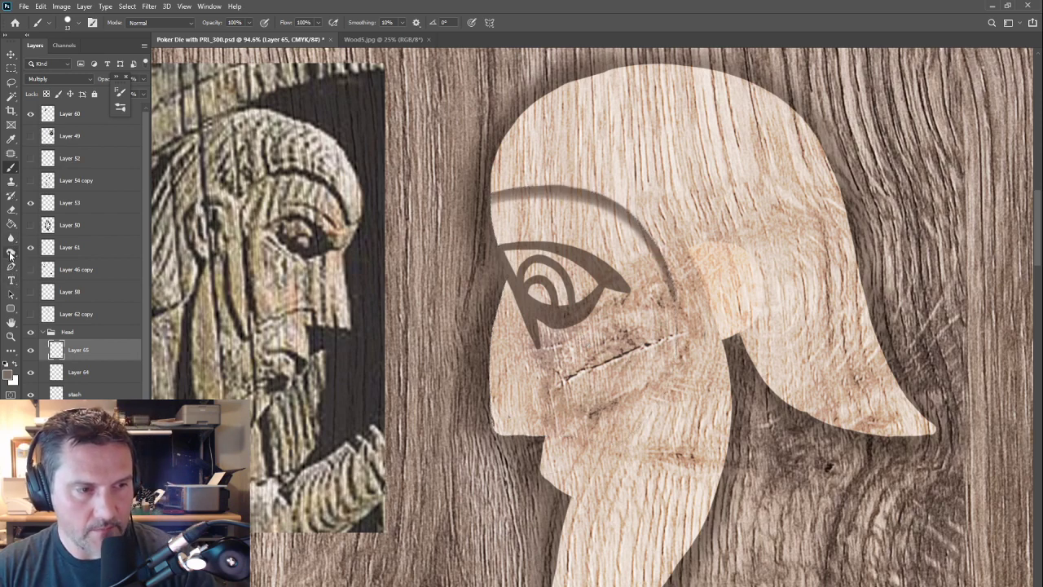
Step: Choose the Smudge tool, enlarge its brush, and soften the lower end of the nose-bridge line and the lower eyelid's bottom edge
{"action": "left_click_drag", "start_coordinate": [9, 252], "coordinate": [36, 261]}
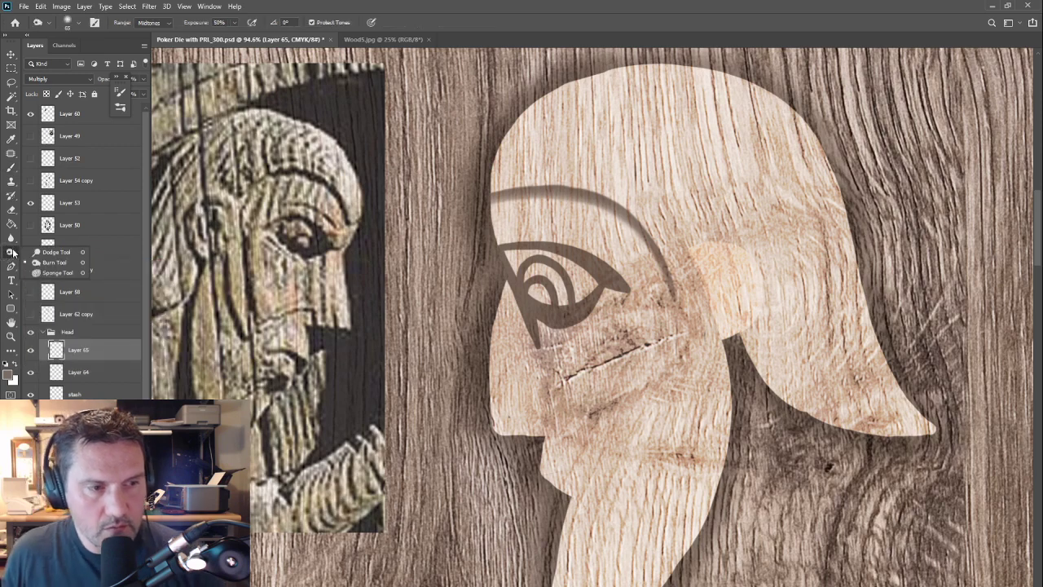
{"action": "left_click", "coordinate": [11, 239]}
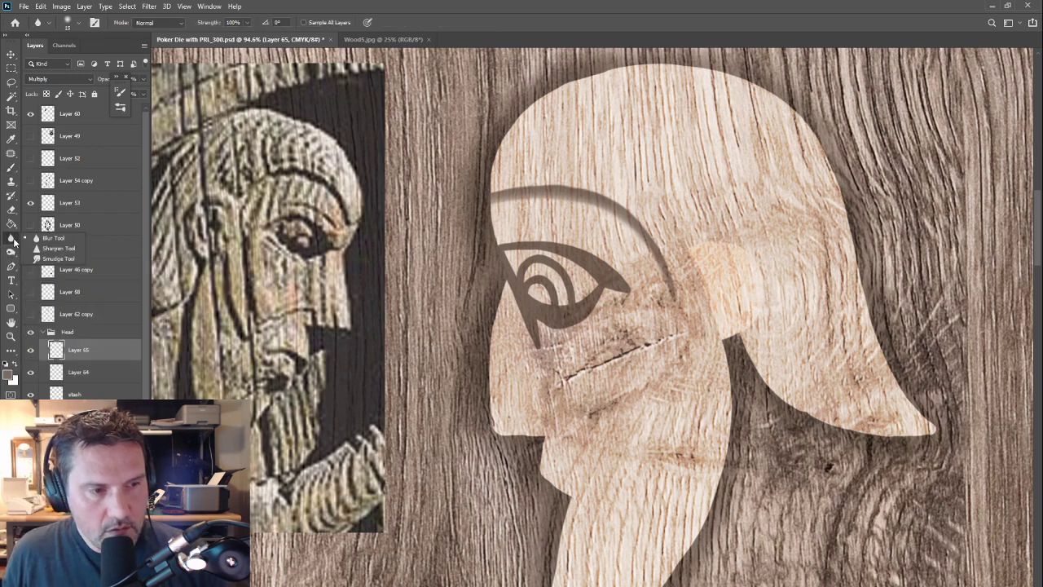
{"action": "left_click", "coordinate": [50, 260]}
{"action": "key", "text": "bracketright"}
{"action": "key", "text": "bracketright"}
{"action": "key", "text": "bracketright"}
{"action": "key", "text": "bracketright"}
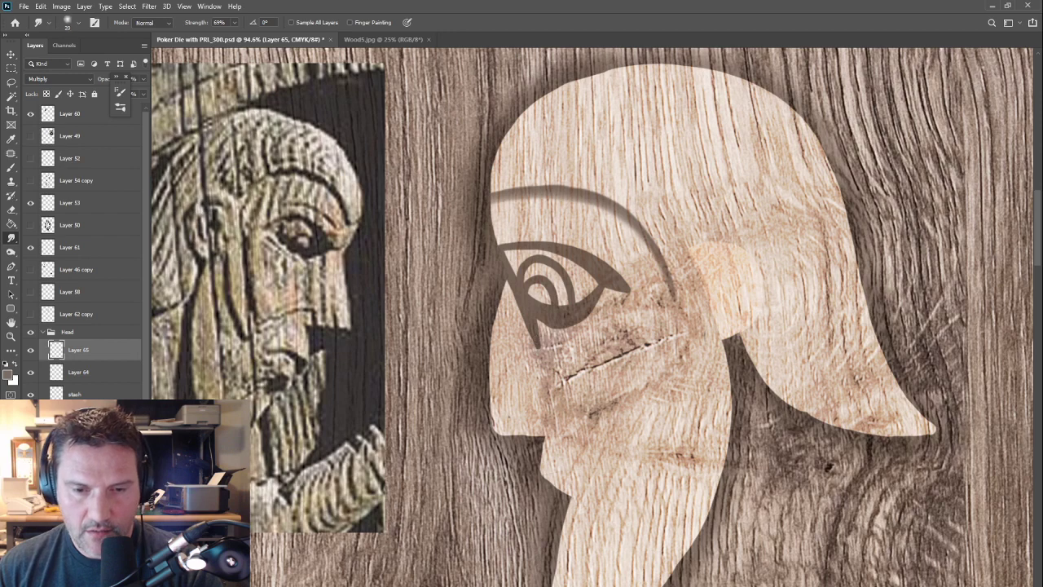
{"action": "left_click_drag", "start_coordinate": [537, 341], "coordinate": [542, 364]}
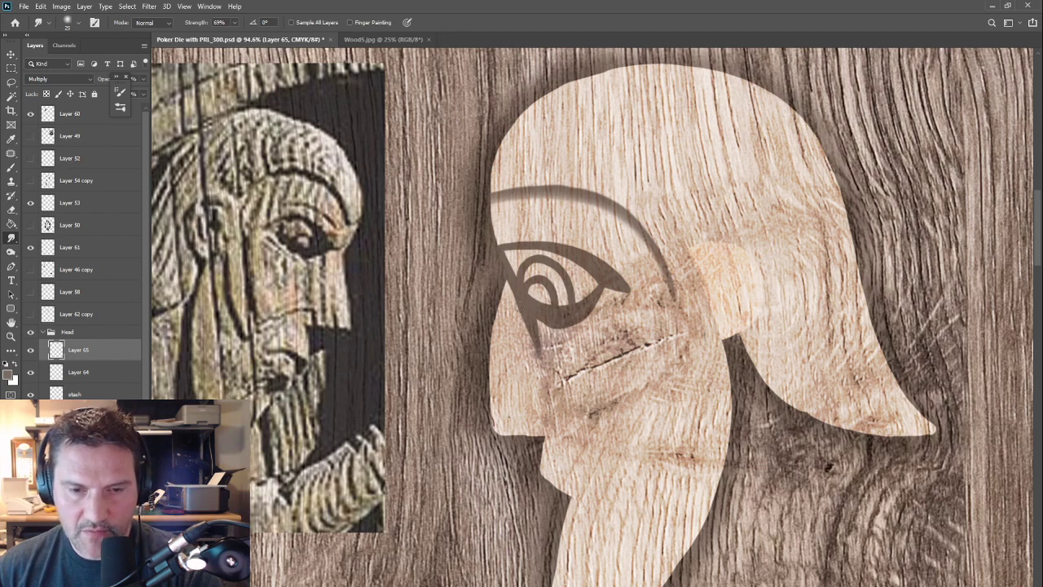
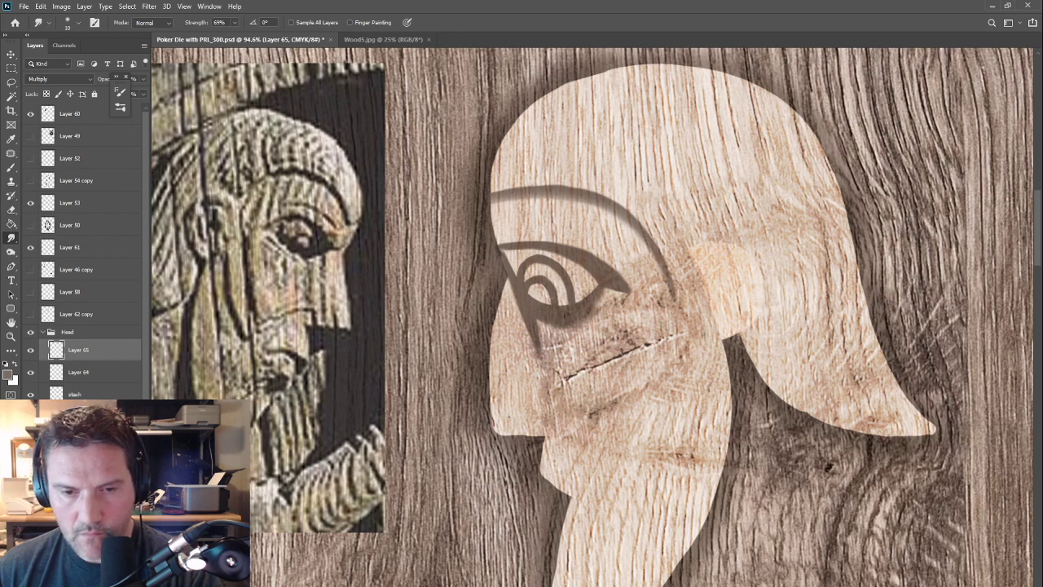
Step: Smudge the upper eyelid line with a slightly larger brush to soften its edge above the iris
{"action": "key", "text": "bracketright"}
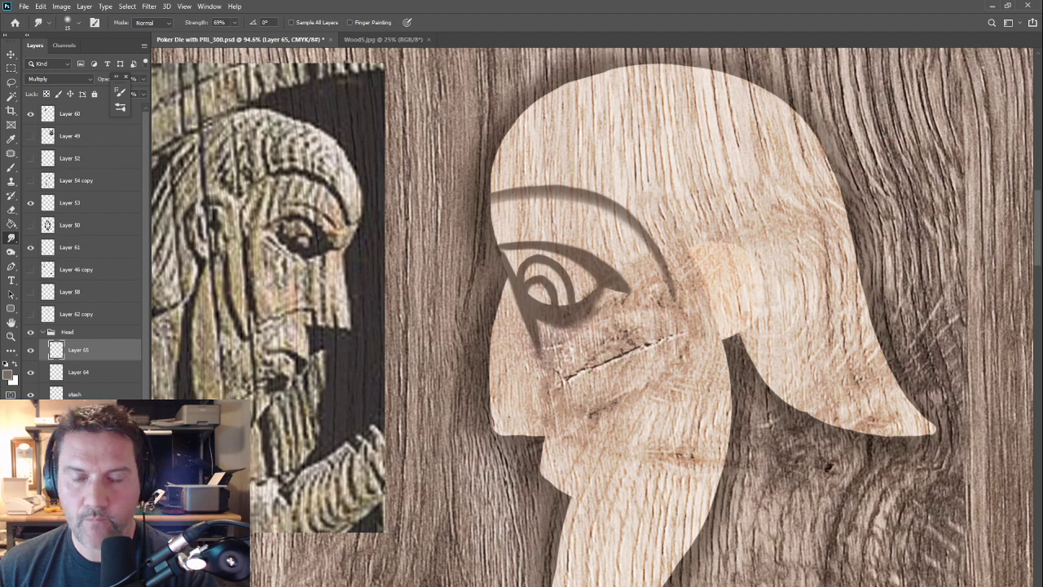
{"action": "left_click_drag", "start_coordinate": [474, 541], "coordinate": [562, 484]}
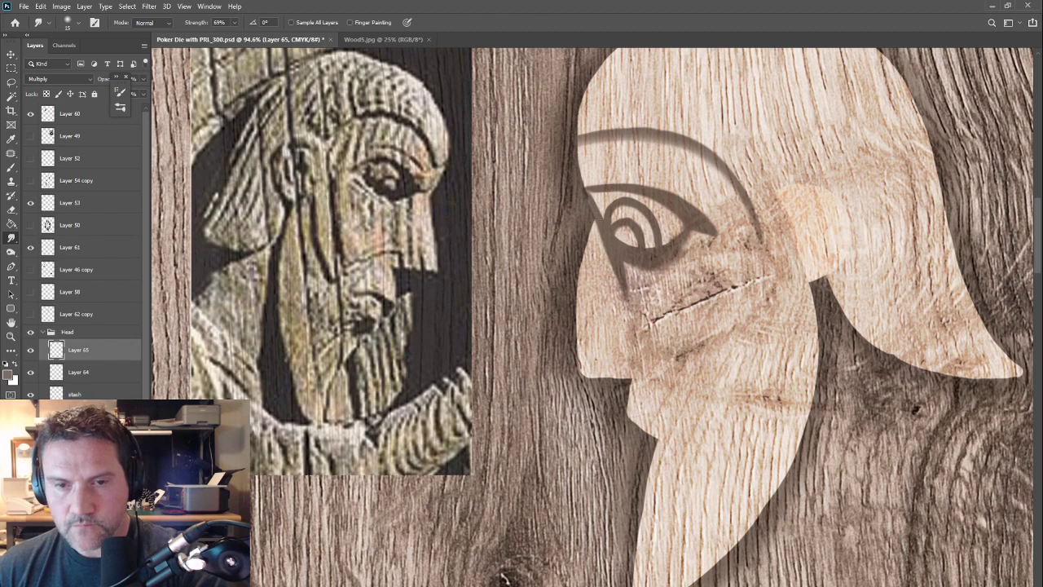
{"action": "key", "text": "bracketright"}
{"action": "mouse_move", "coordinate": [597, 193]}
{"action": "left_mouse_down"}
{"action": "mouse_move", "coordinate": [635, 195]}
{"action": "mouse_move", "coordinate": [682, 218]}
{"action": "left_mouse_up"}
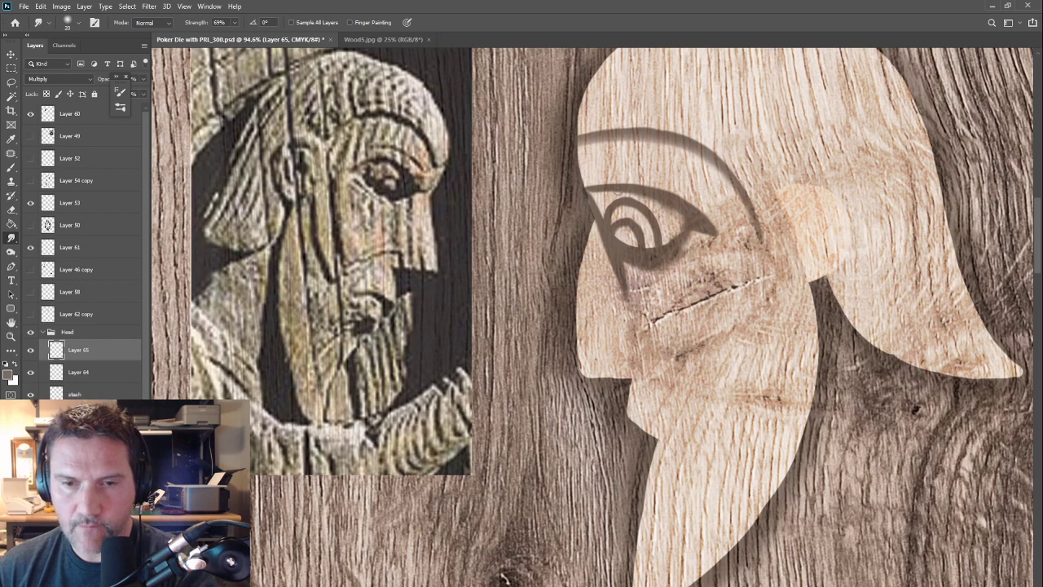
{"action": "left_click_drag", "start_coordinate": [598, 194], "coordinate": [622, 193]}
{"action": "left_click_drag", "start_coordinate": [569, 420], "coordinate": [468, 470]}
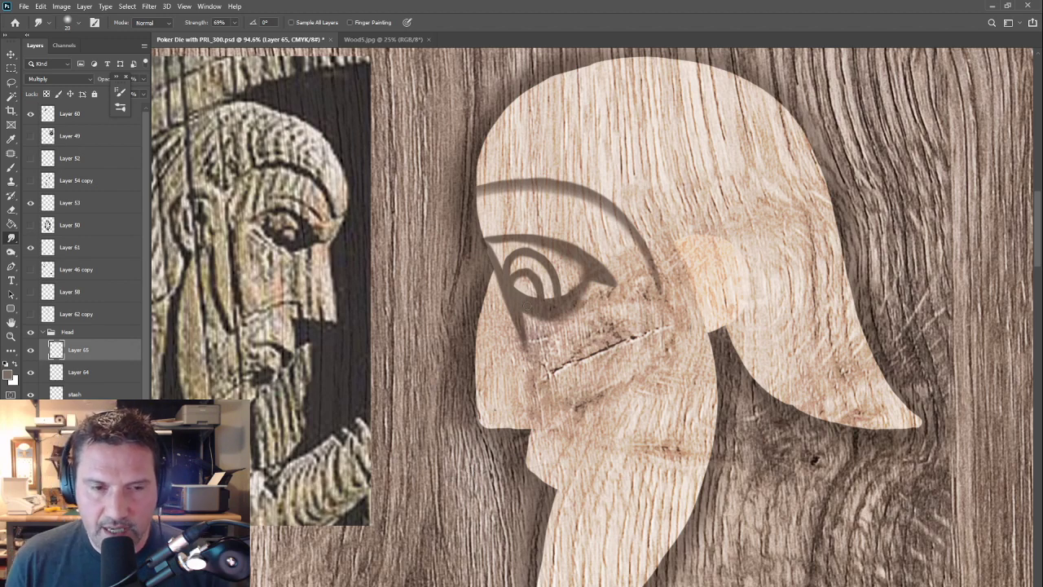
{"action": "scroll", "coordinate": [619, 346], "scroll_direction": "down", "scroll_amount": 3}
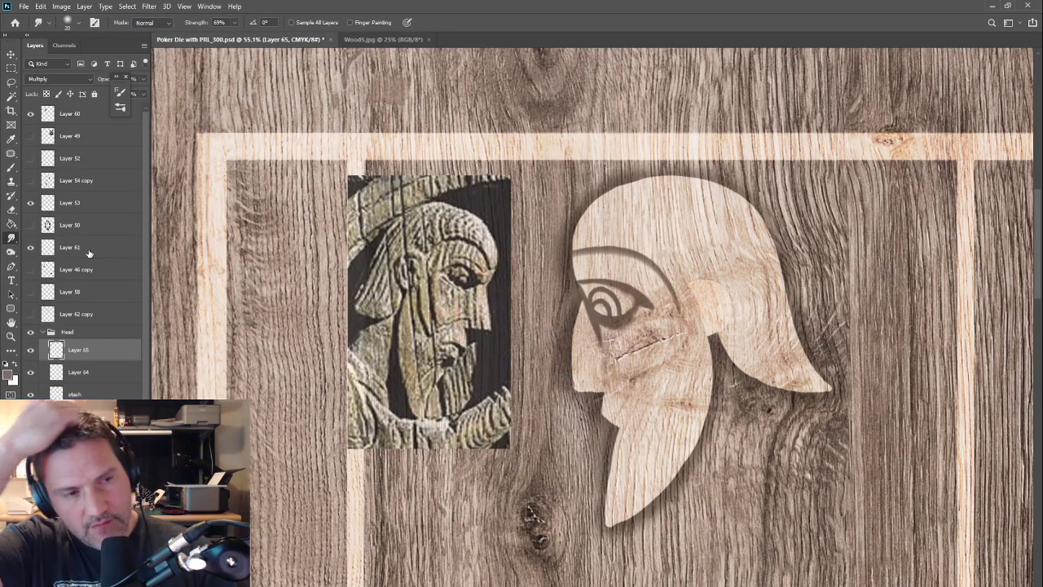
Step: Add a new layer above the eye layer in the Head group and set its blend mode to Multiply for brushing
{"action": "key", "text": "b"}
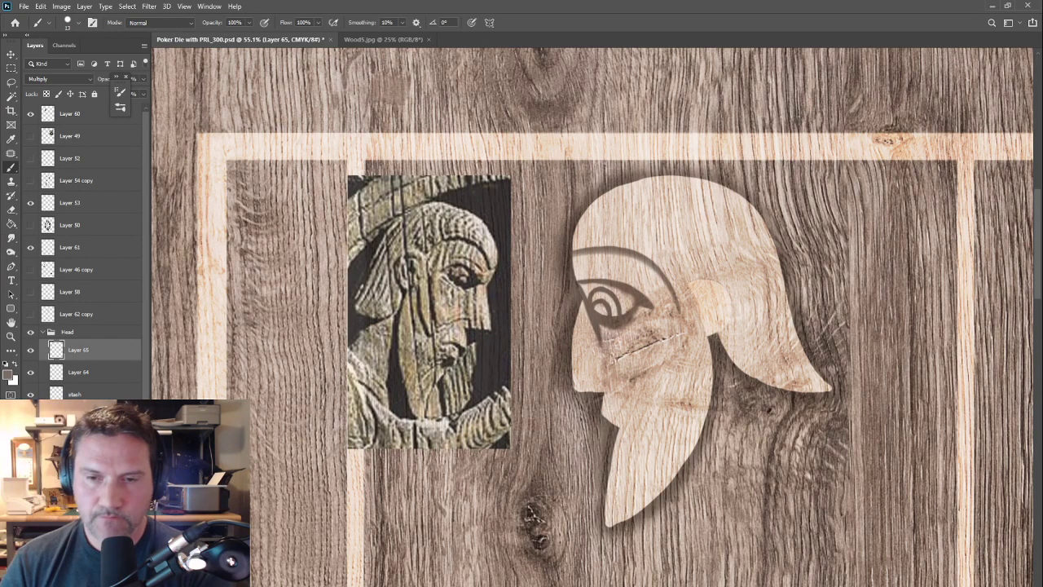
{"action": "scroll", "coordinate": [693, 328], "scroll_direction": "up", "scroll_amount": 3}
{"action": "left_click_drag", "start_coordinate": [690, 374], "coordinate": [552, 322]}
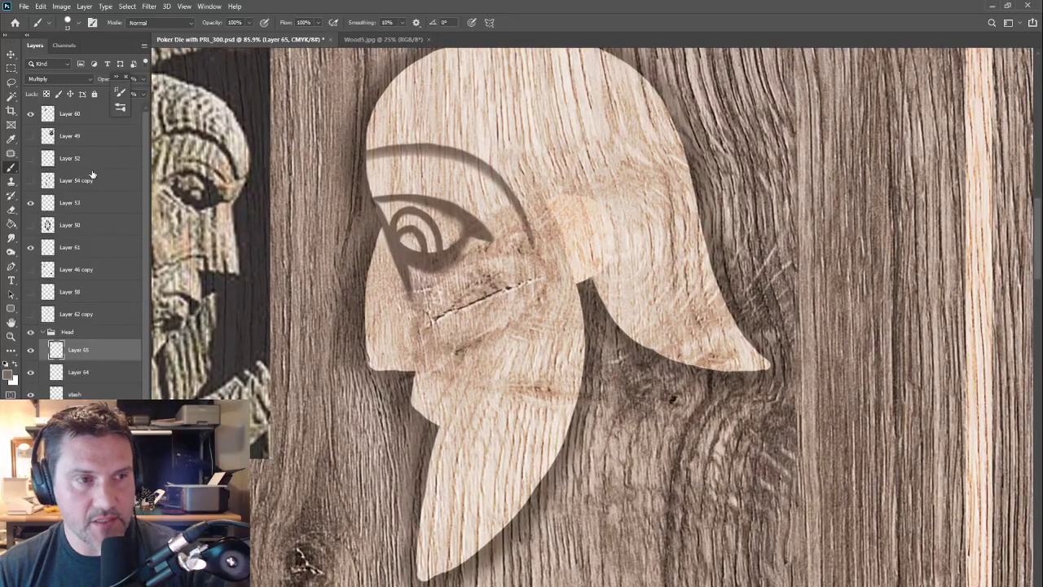
{"action": "key", "text": "ctrl+shift+alt+n"}
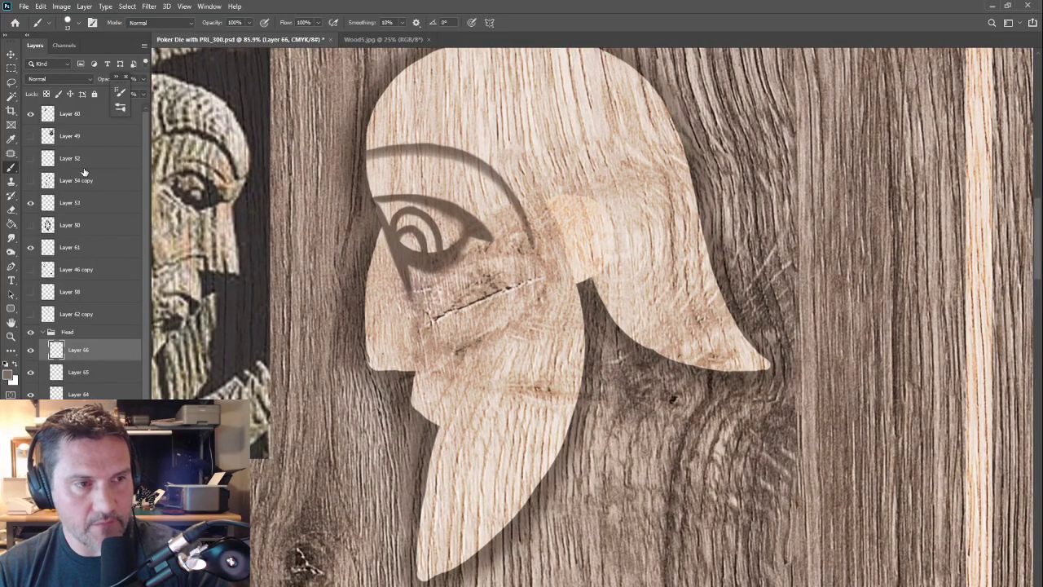
{"action": "left_click", "coordinate": [57, 79]}
{"action": "left_click", "coordinate": [49, 118]}
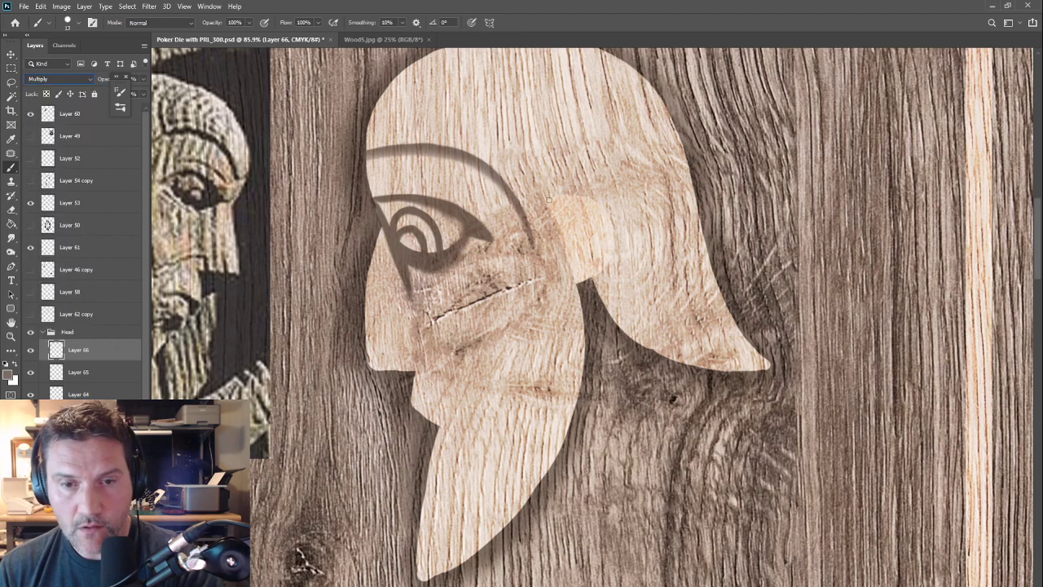
Step: Paint the curved outer rim of the ear, thickening it behind the lobe and tapering it at the upper front end
{"action": "mouse_move", "coordinate": [549, 199]}
{"action": "left_mouse_down"}
{"action": "mouse_move", "coordinate": [584, 196]}
{"action": "mouse_move", "coordinate": [602, 209]}
{"action": "mouse_move", "coordinate": [612, 232]}
{"action": "mouse_move", "coordinate": [606, 267]}
{"action": "mouse_move", "coordinate": [610, 258]}
{"action": "mouse_move", "coordinate": [595, 280]}
{"action": "left_mouse_up"}
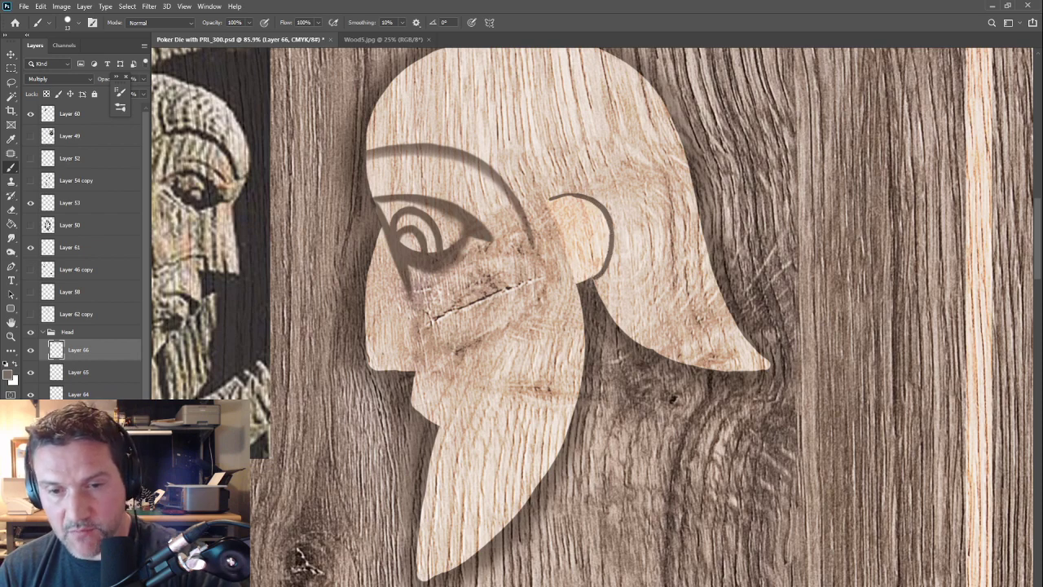
{"action": "left_click_drag", "start_coordinate": [613, 243], "coordinate": [598, 288]}
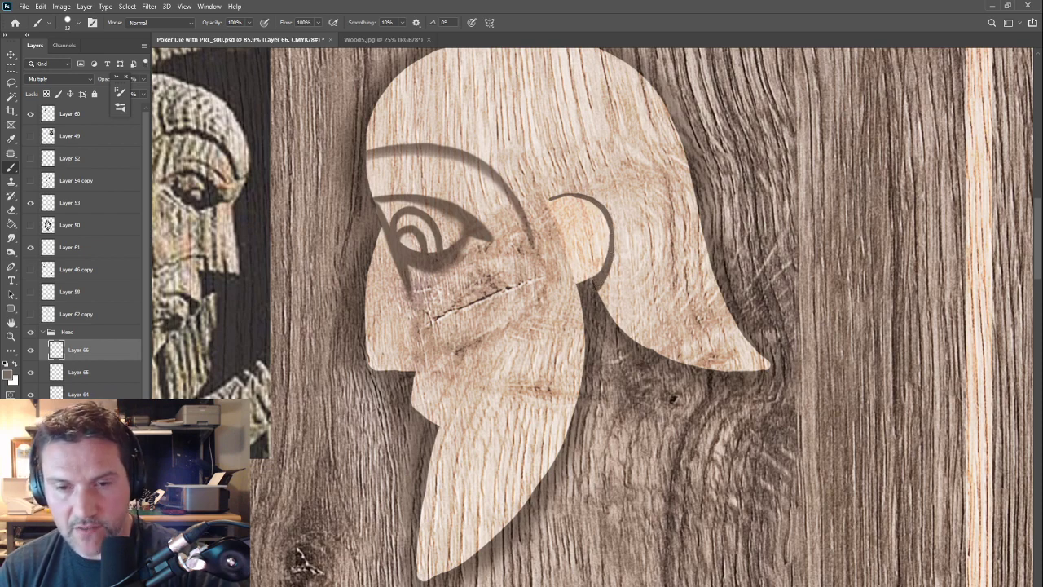
{"action": "left_click_drag", "start_coordinate": [613, 242], "coordinate": [609, 276]}
{"action": "left_click_drag", "start_coordinate": [609, 269], "coordinate": [602, 291]}
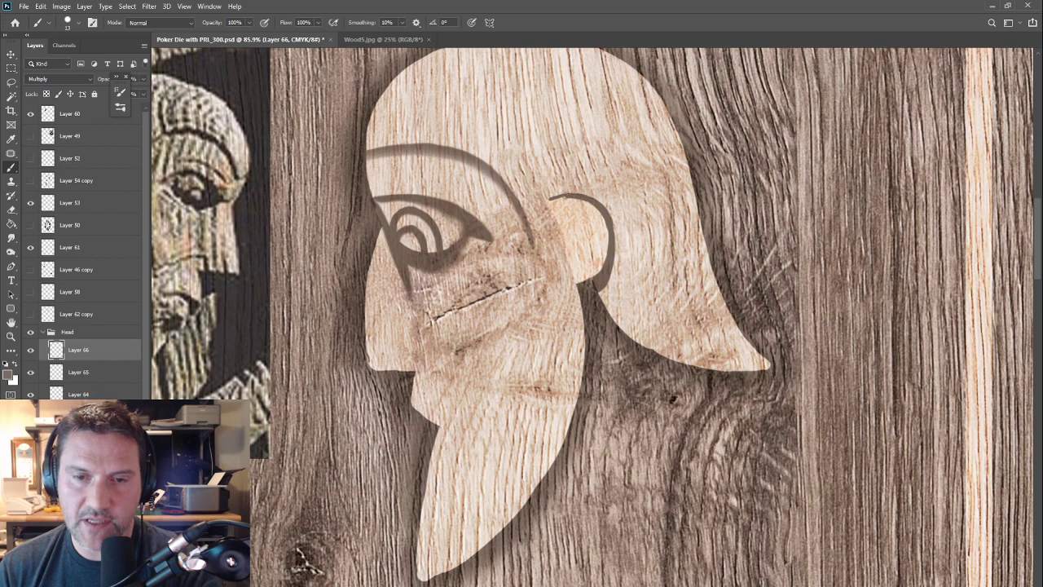
{"action": "left_click_drag", "start_coordinate": [566, 196], "coordinate": [551, 199]}
Step: Paint the dark inner-ear hollow and darken the ear's front edge down past the lobe
{"action": "left_click_drag", "start_coordinate": [490, 371], "coordinate": [602, 406]}
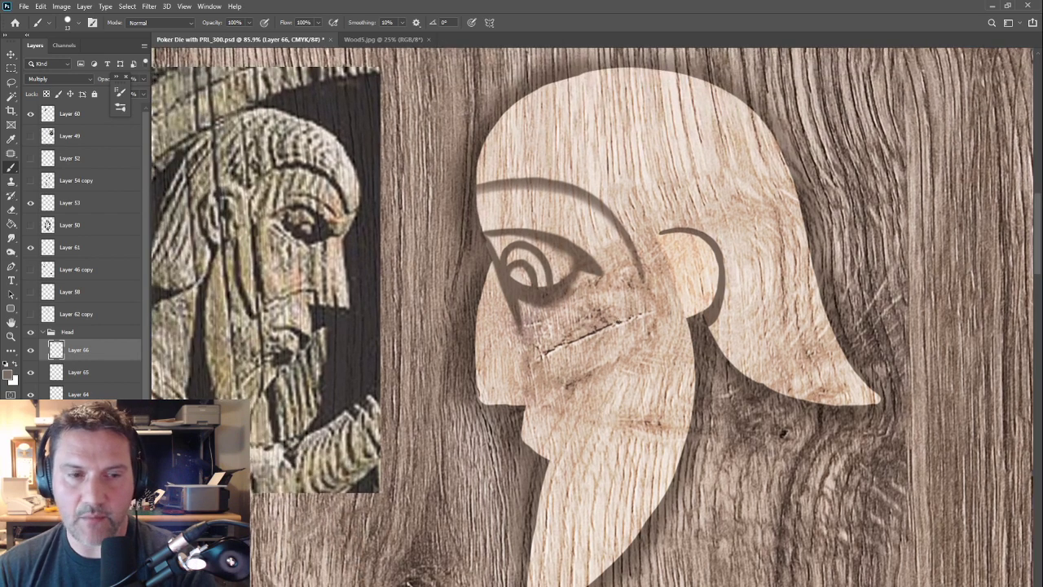
{"action": "mouse_move", "coordinate": [669, 256]}
{"action": "left_mouse_down"}
{"action": "mouse_move", "coordinate": [686, 256]}
{"action": "mouse_move", "coordinate": [698, 275]}
{"action": "mouse_move", "coordinate": [683, 296]}
{"action": "mouse_move", "coordinate": [682, 260]}
{"action": "mouse_move", "coordinate": [673, 259]}
{"action": "mouse_move", "coordinate": [690, 326]}
{"action": "mouse_move", "coordinate": [675, 272]}
{"action": "left_mouse_up"}
{"action": "left_click_drag", "start_coordinate": [692, 312], "coordinate": [691, 370]}
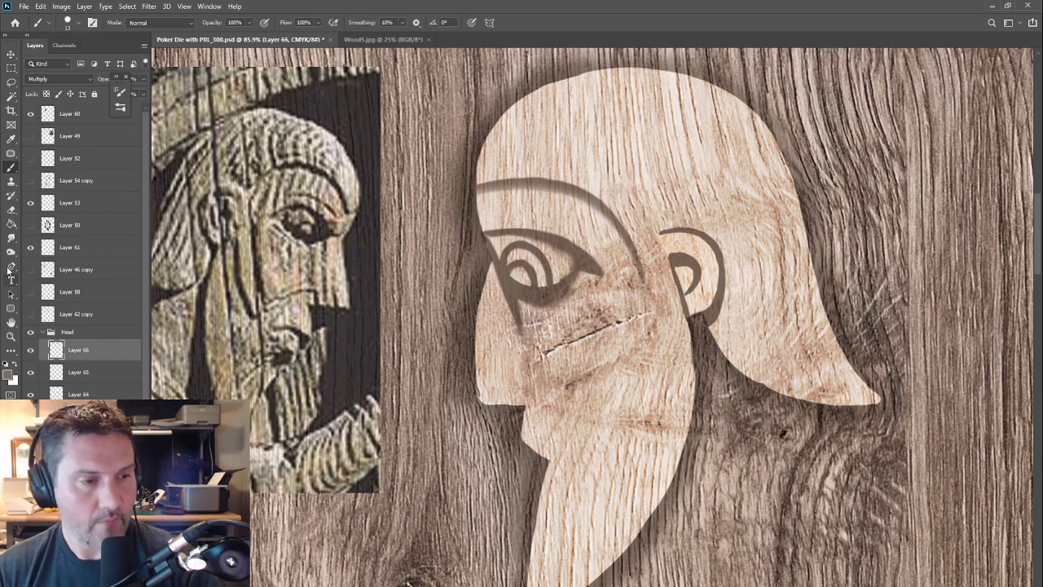
Step: Soften the painted ear lines with a larger Smudge brush
{"action": "left_click", "coordinate": [12, 239], "text": "alt"}
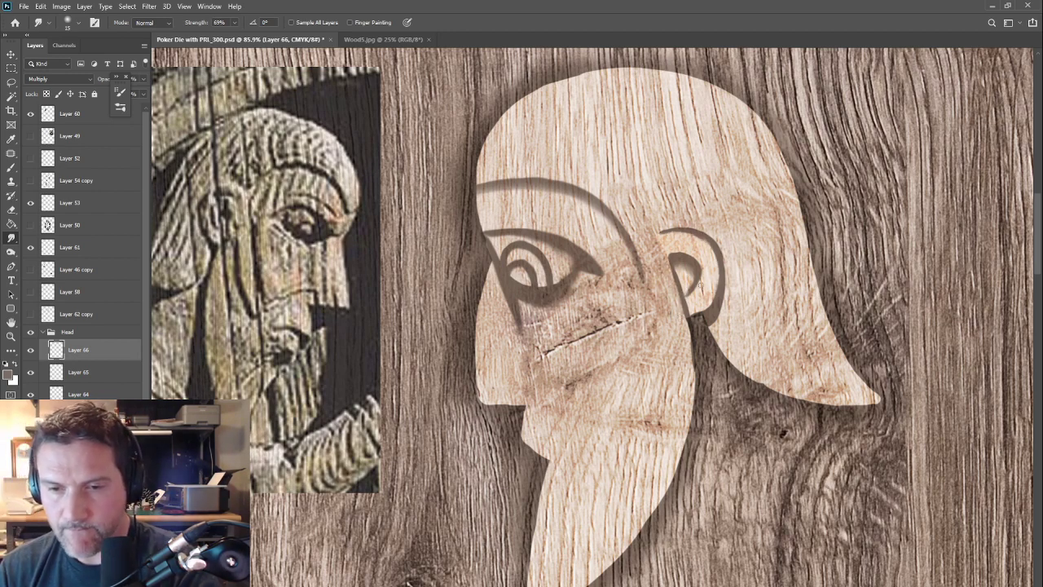
{"action": "key", "text": "bracketright"}
{"action": "mouse_move", "coordinate": [716, 274]}
{"action": "left_mouse_down"}
{"action": "mouse_move", "coordinate": [706, 310]}
{"action": "mouse_move", "coordinate": [726, 259]}
{"action": "mouse_move", "coordinate": [694, 224]}
{"action": "left_mouse_up"}
{"action": "scroll", "coordinate": [694, 225], "scroll_direction": "down", "scroll_amount": 3}
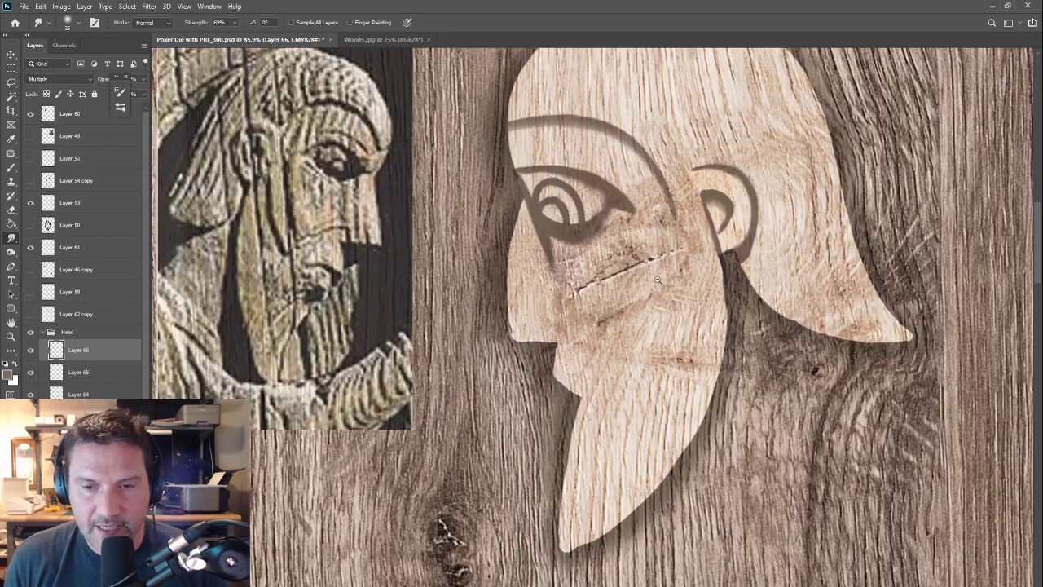
{"action": "scroll", "coordinate": [646, 285], "scroll_direction": "up", "scroll_amount": 2}
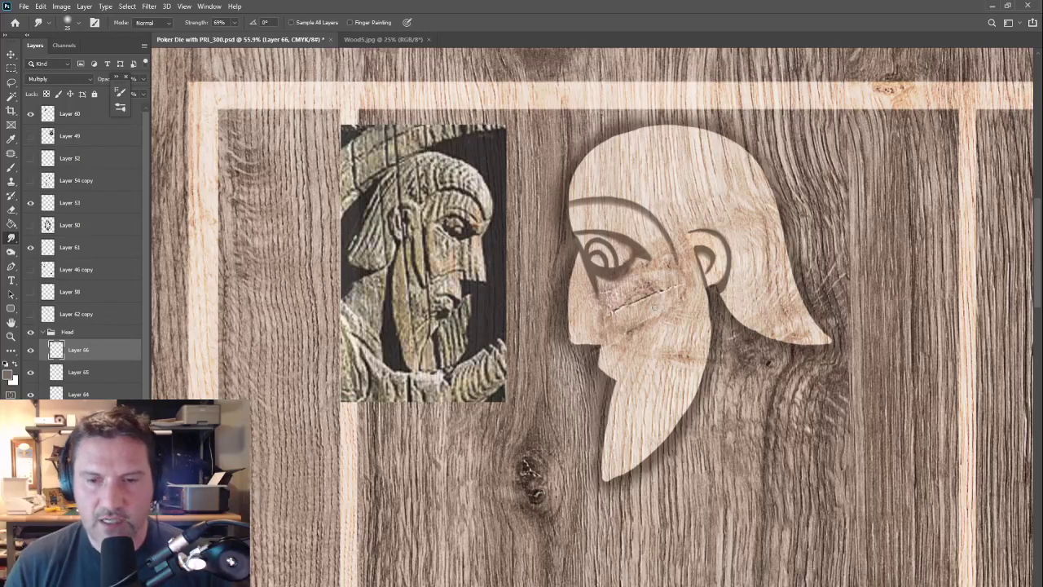
Step: Paint a thin dark line extending the brow curve down the cheek in front of the ear
{"action": "left_click", "coordinate": [11, 167]}
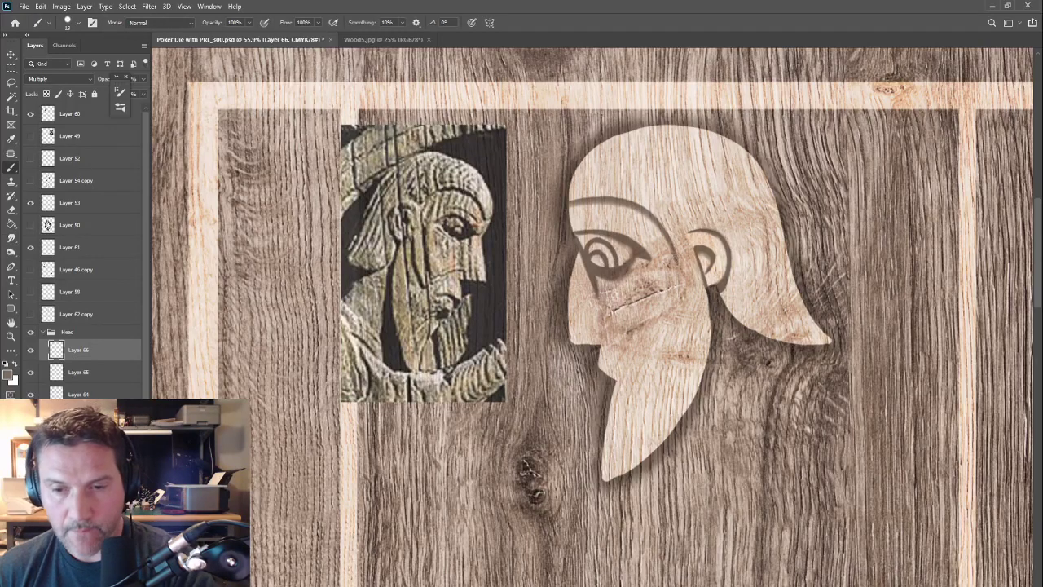
{"action": "left_click_drag", "start_coordinate": [675, 256], "coordinate": [679, 285]}
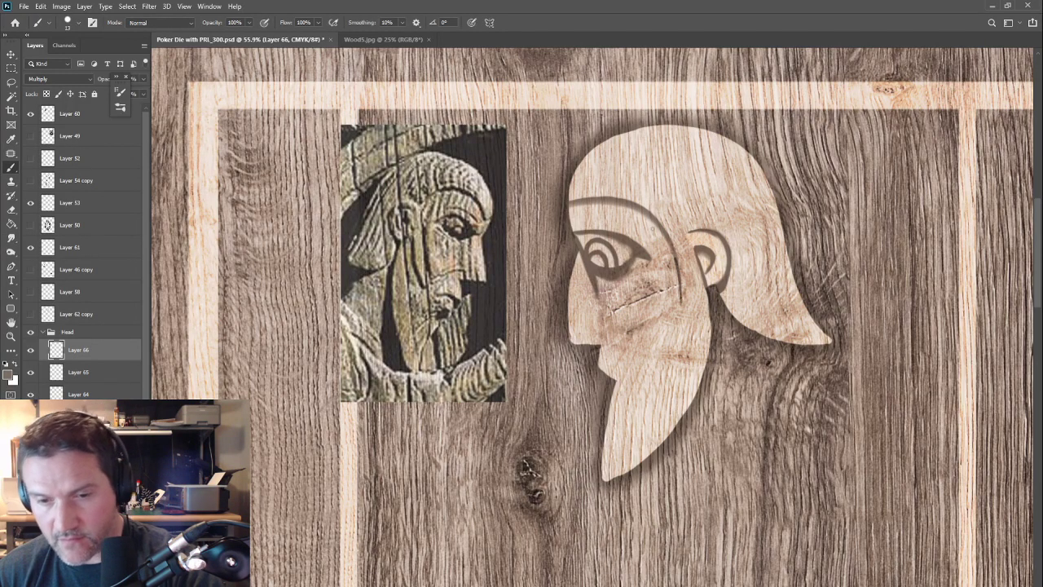
Step: Paint the shadow behind the nose above the upper lip and a thin curved mouth line
{"action": "left_click_drag", "start_coordinate": [512, 376], "coordinate": [376, 318]}
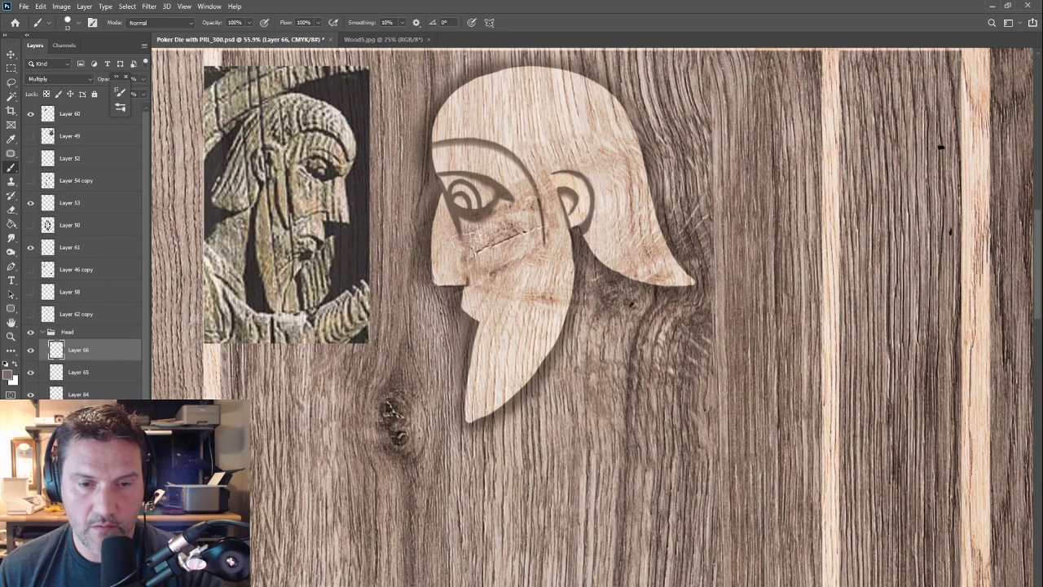
{"action": "left_click_drag", "start_coordinate": [463, 257], "coordinate": [464, 304]}
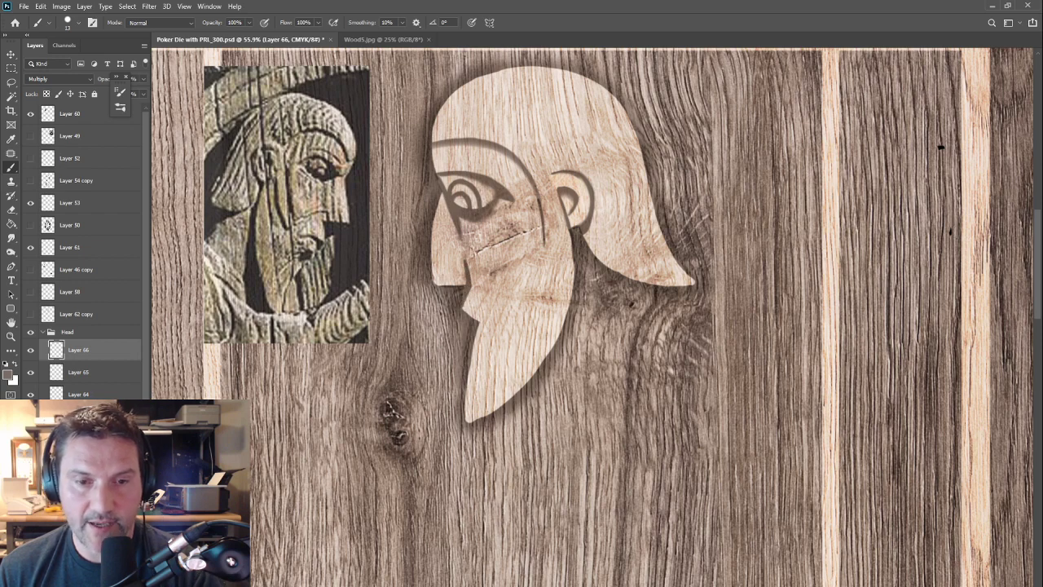
{"action": "left_click_drag", "start_coordinate": [471, 308], "coordinate": [499, 313]}
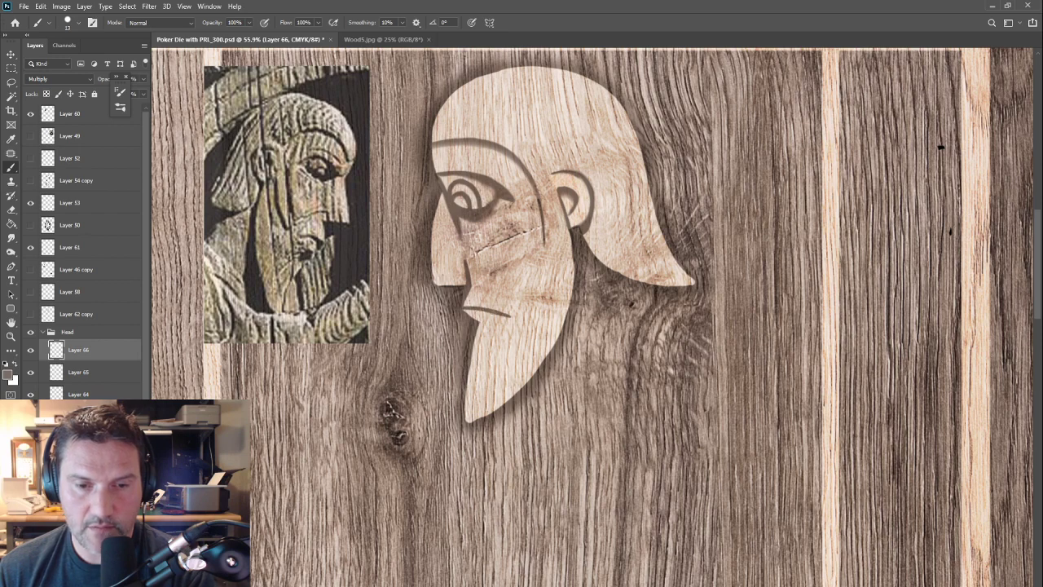
Step: Shade the area beneath the mouth line, then clear it and repaint it as a dark wedge tapering to the mouth corner
{"action": "mouse_move", "coordinate": [512, 316]}
{"action": "left_mouse_down"}
{"action": "mouse_move", "coordinate": [464, 313]}
{"action": "mouse_move", "coordinate": [475, 313]}
{"action": "left_mouse_up"}
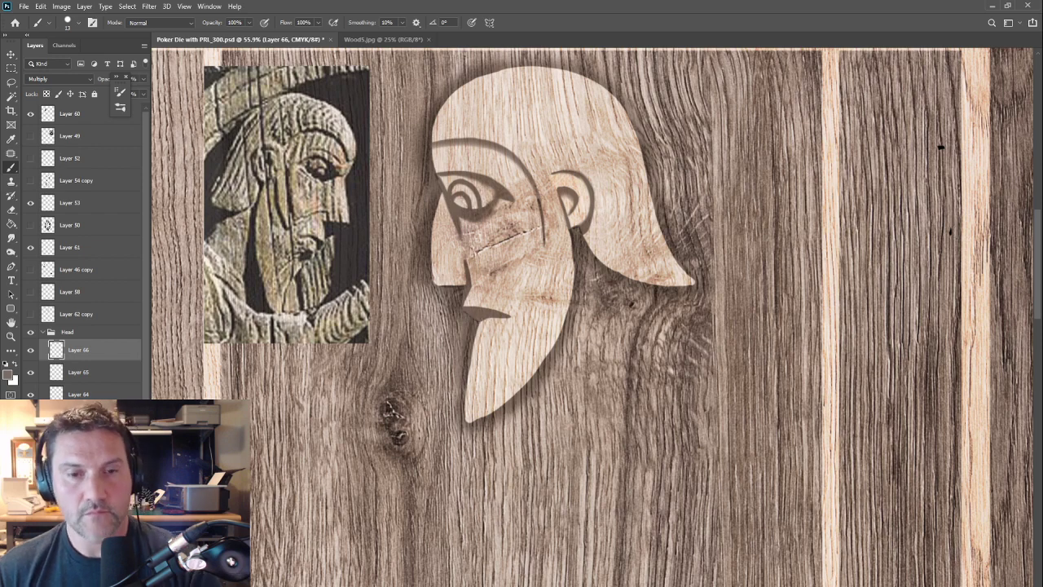
{"action": "key", "text": "e"}
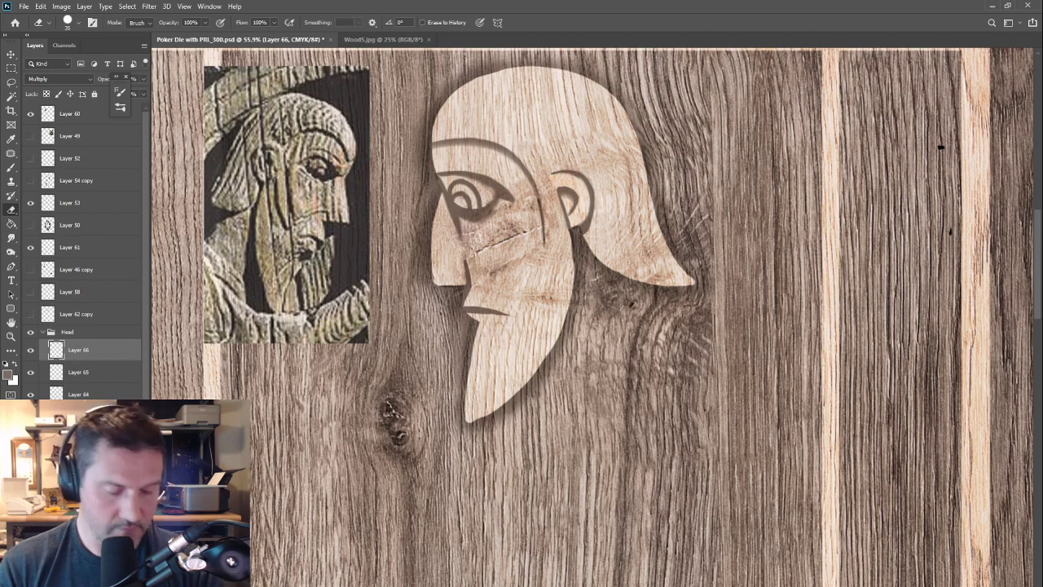
{"action": "key", "text": "b"}
{"action": "left_click_drag", "start_coordinate": [505, 315], "coordinate": [470, 315]}
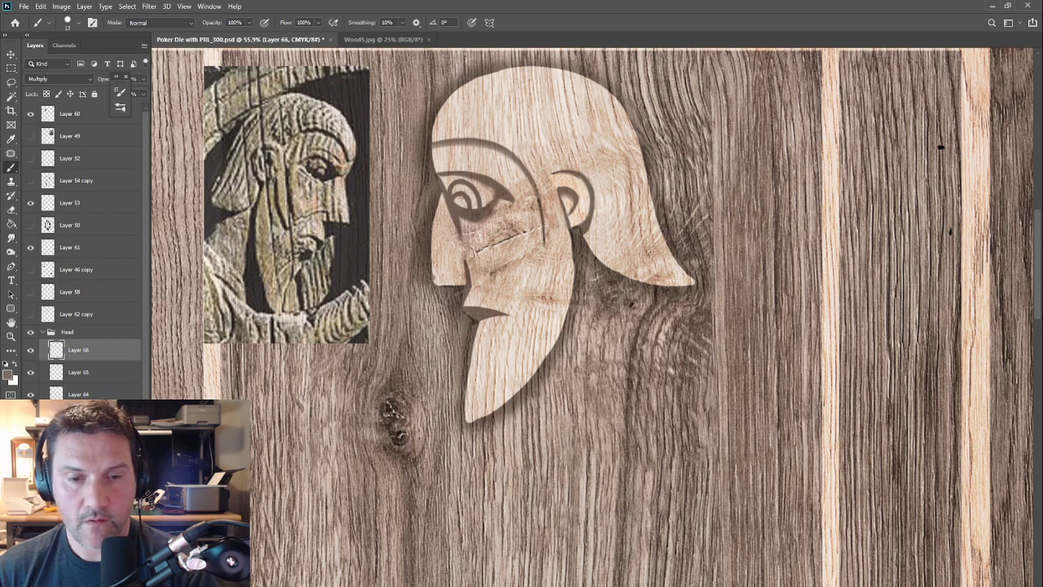
Step: Paint a dark curved fold running from beside the nose down toward the mouth corner and thicken it
{"action": "left_click_drag", "start_coordinate": [473, 287], "coordinate": [497, 298]}
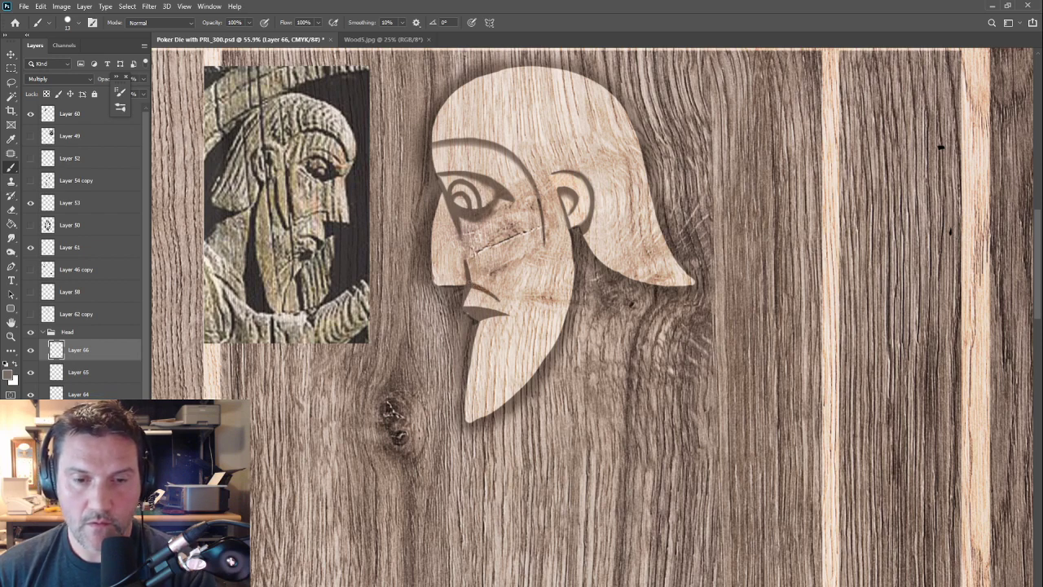
{"action": "left_click_drag", "start_coordinate": [467, 265], "coordinate": [493, 291]}
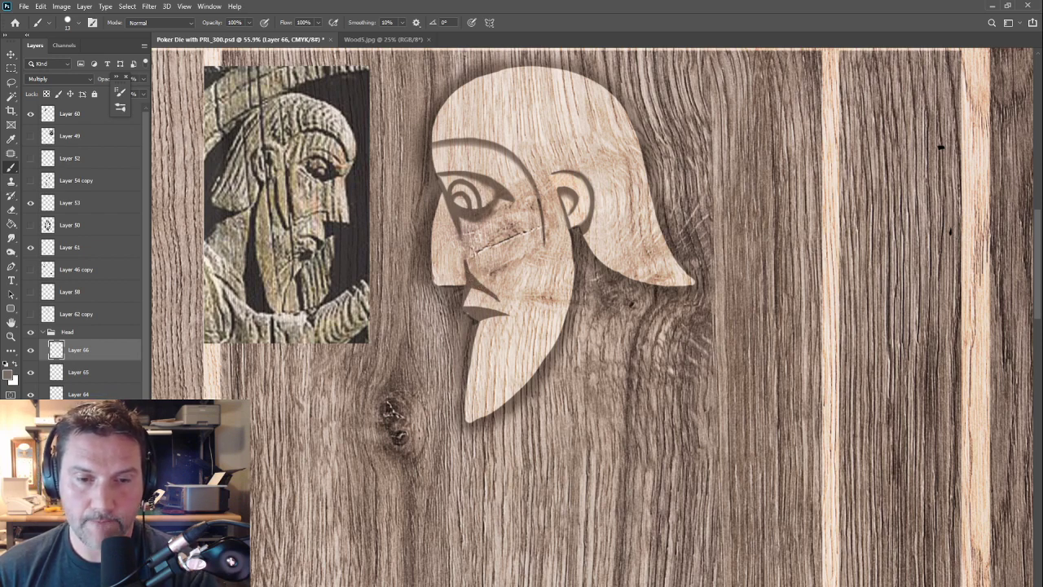
Step: Erase the thin line on the cheek in front of the ear and return to the brush
{"action": "left_click_drag", "start_coordinate": [421, 428], "coordinate": [530, 412]}
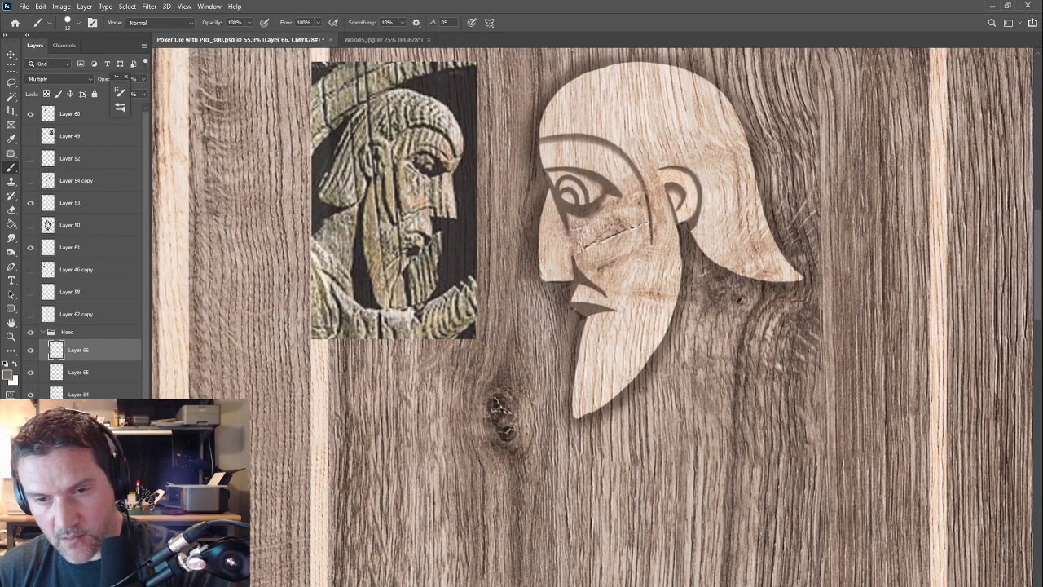
{"action": "key", "text": "e"}
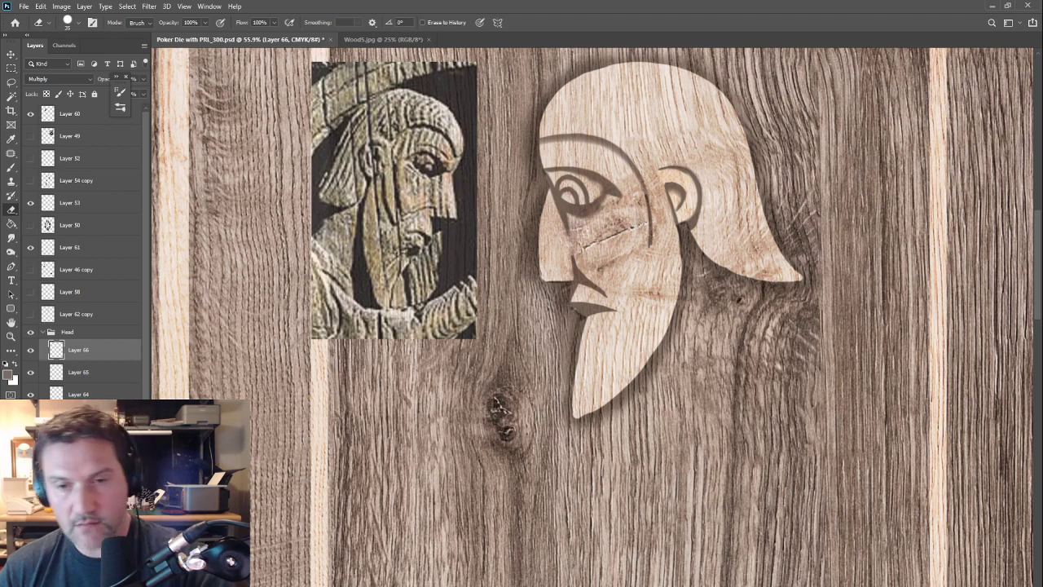
{"action": "key", "text": "b"}
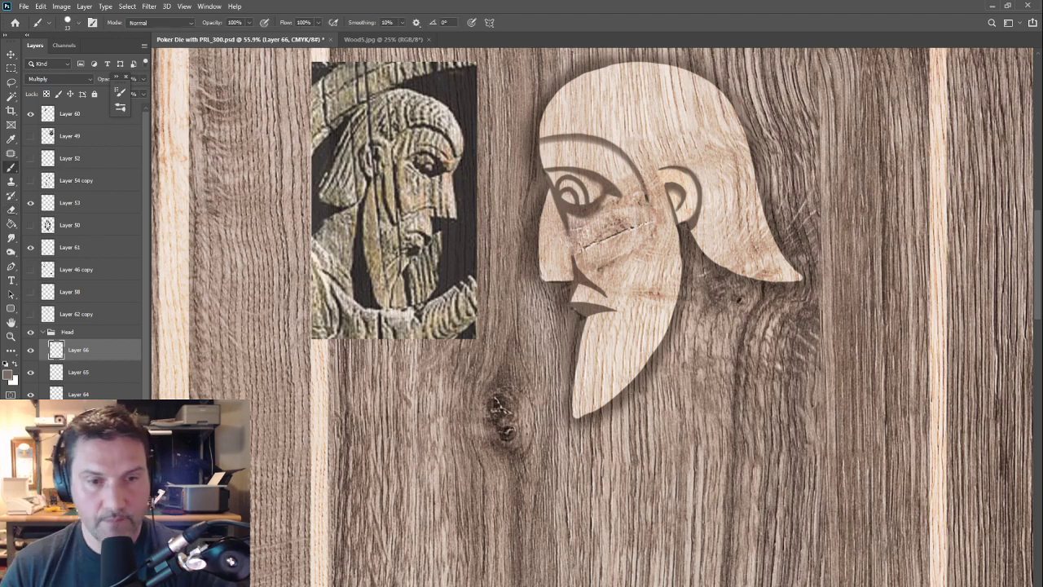
Step: Extend the brow curve down the cheek to the mouth corner and paint a line following the hair's outer edge
{"action": "mouse_move", "coordinate": [649, 207]}
{"action": "left_mouse_down"}
{"action": "mouse_move", "coordinate": [632, 269]}
{"action": "mouse_move", "coordinate": [611, 293]}
{"action": "left_mouse_up"}
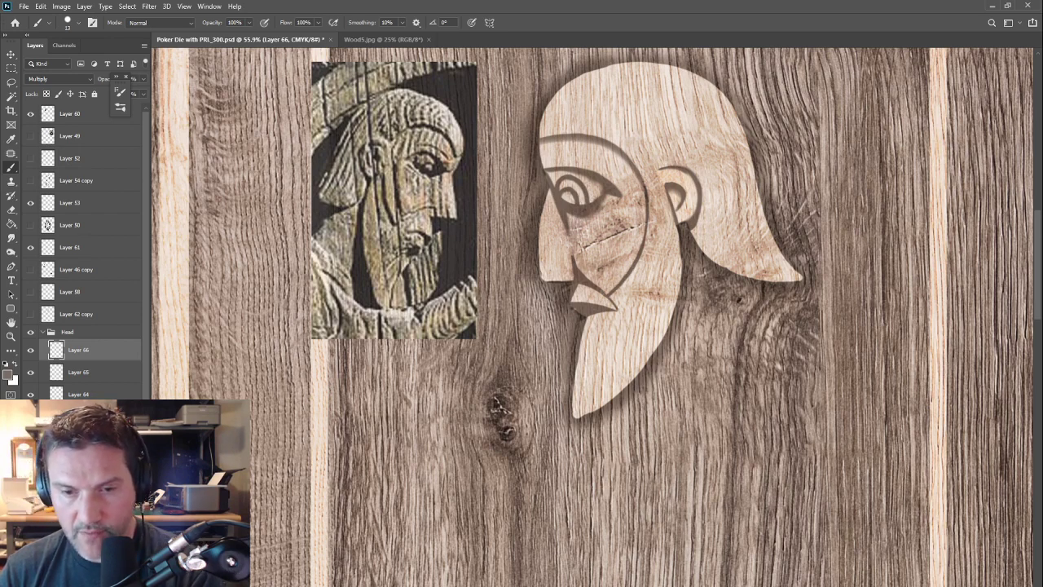
{"action": "left_click_drag", "start_coordinate": [526, 400], "coordinate": [453, 430]}
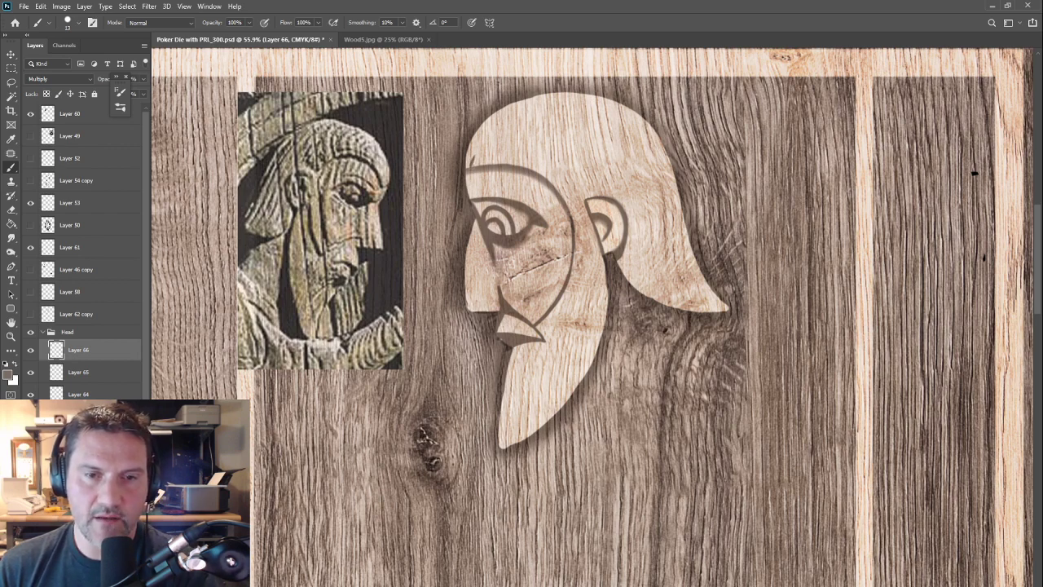
{"action": "mouse_move", "coordinate": [514, 115]}
{"action": "left_mouse_down"}
{"action": "mouse_move", "coordinate": [603, 102]}
{"action": "mouse_move", "coordinate": [637, 123]}
{"action": "mouse_move", "coordinate": [663, 165]}
{"action": "mouse_move", "coordinate": [691, 272]}
{"action": "left_mouse_up"}
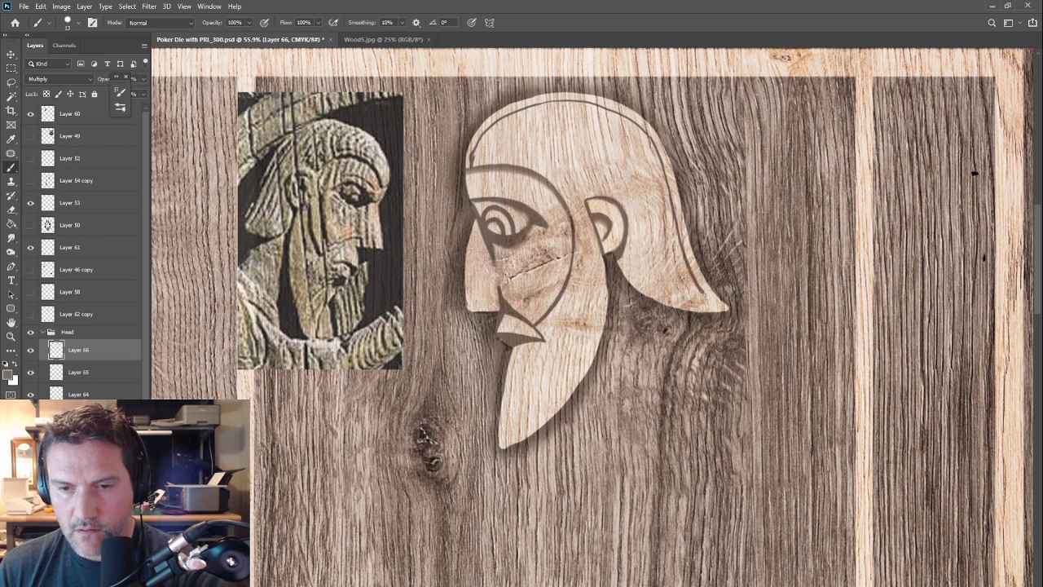
{"action": "left_click_drag", "start_coordinate": [432, 197], "coordinate": [388, 289]}
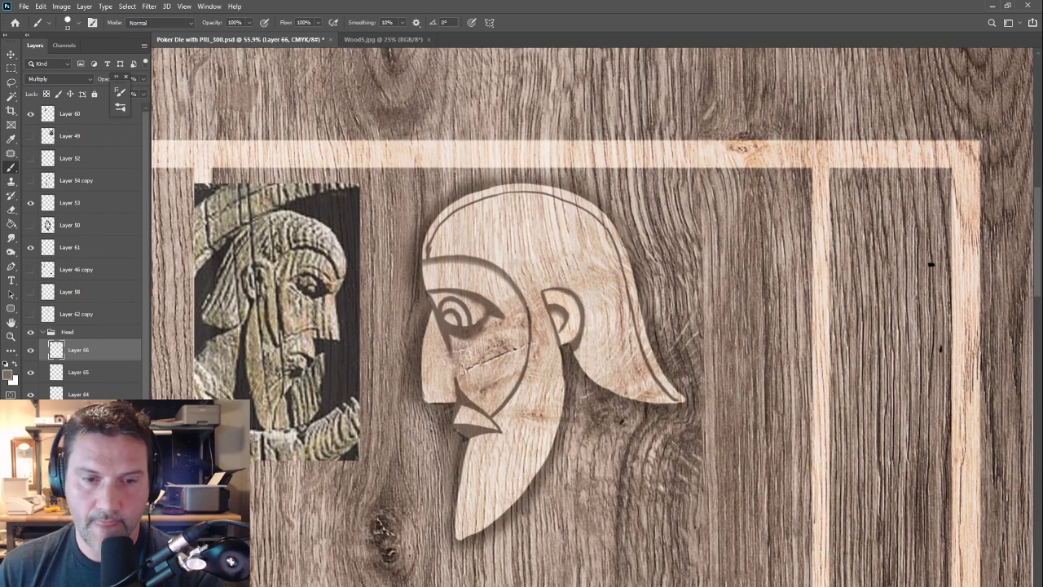
Step: Paint two more curved hair strands inside the outer line, running from the forehead over the crown to the hair tip
{"action": "left_click_drag", "start_coordinate": [507, 201], "coordinate": [552, 206]}
{"action": "key", "text": "ctrl+z"}
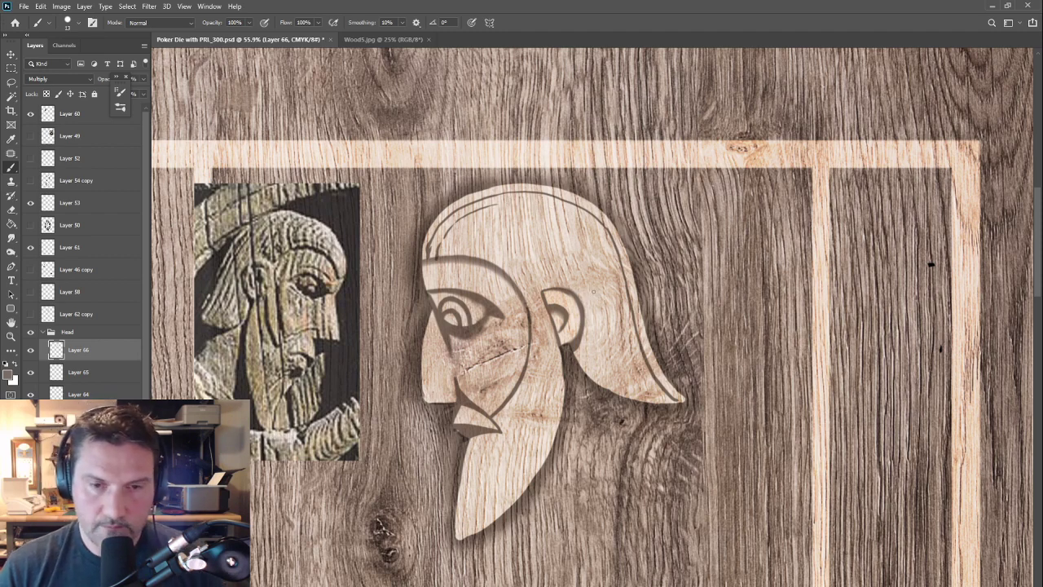
{"action": "mouse_move", "coordinate": [445, 247]}
{"action": "left_mouse_down"}
{"action": "mouse_move", "coordinate": [469, 215]}
{"action": "mouse_move", "coordinate": [512, 203]}
{"action": "mouse_move", "coordinate": [568, 216]}
{"action": "mouse_move", "coordinate": [611, 261]}
{"action": "mouse_move", "coordinate": [633, 352]}
{"action": "mouse_move", "coordinate": [662, 399]}
{"action": "left_mouse_up"}
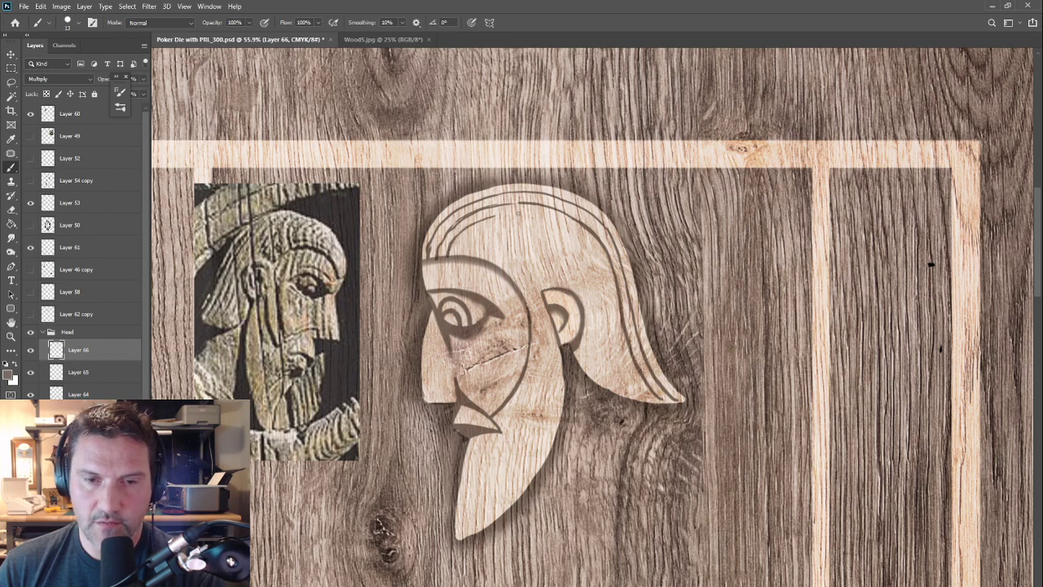
{"action": "mouse_move", "coordinate": [519, 214]}
{"action": "left_mouse_down"}
{"action": "mouse_move", "coordinate": [563, 225]}
{"action": "mouse_move", "coordinate": [601, 269]}
{"action": "mouse_move", "coordinate": [650, 400]}
{"action": "left_mouse_up"}
{"action": "left_click_drag", "start_coordinate": [590, 432], "coordinate": [615, 458]}
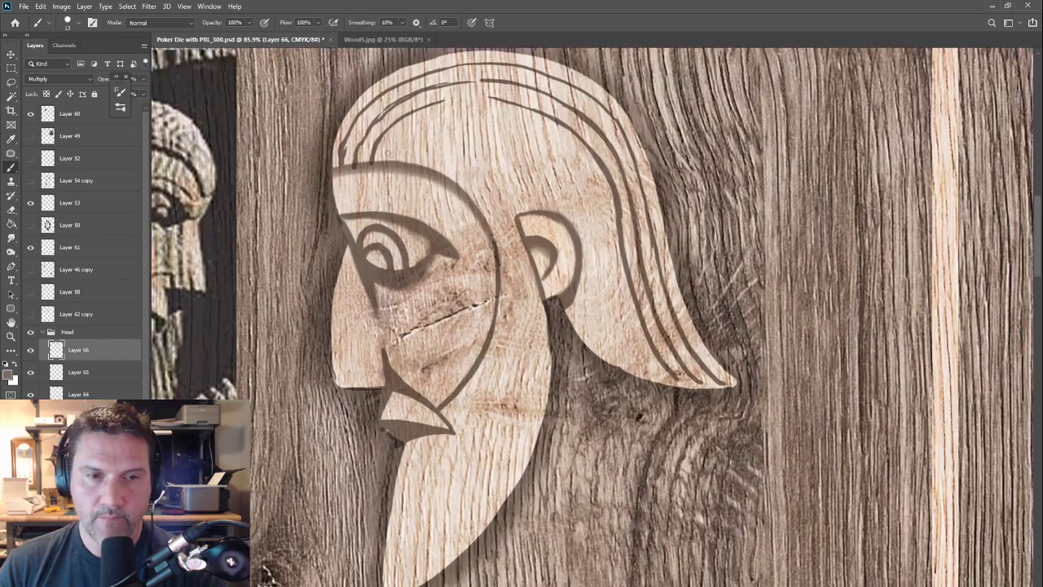
Step: Fill the remaining hair with nested curved strands from the brow band over and around the ear
{"action": "mouse_move", "coordinate": [395, 160]}
{"action": "left_mouse_down"}
{"action": "mouse_move", "coordinate": [474, 115]}
{"action": "mouse_move", "coordinate": [547, 141]}
{"action": "mouse_move", "coordinate": [592, 197]}
{"action": "mouse_move", "coordinate": [622, 320]}
{"action": "mouse_move", "coordinate": [657, 385]}
{"action": "left_mouse_up"}
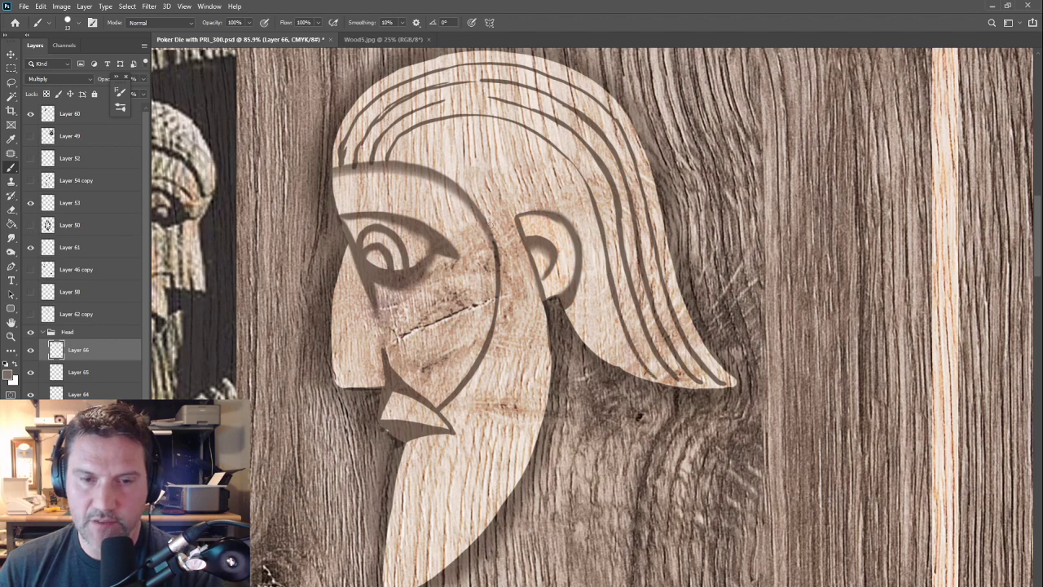
{"action": "mouse_move", "coordinate": [406, 159]}
{"action": "left_mouse_down"}
{"action": "mouse_move", "coordinate": [430, 137]}
{"action": "mouse_move", "coordinate": [502, 133]}
{"action": "mouse_move", "coordinate": [569, 195]}
{"action": "mouse_move", "coordinate": [628, 377]}
{"action": "left_mouse_up"}
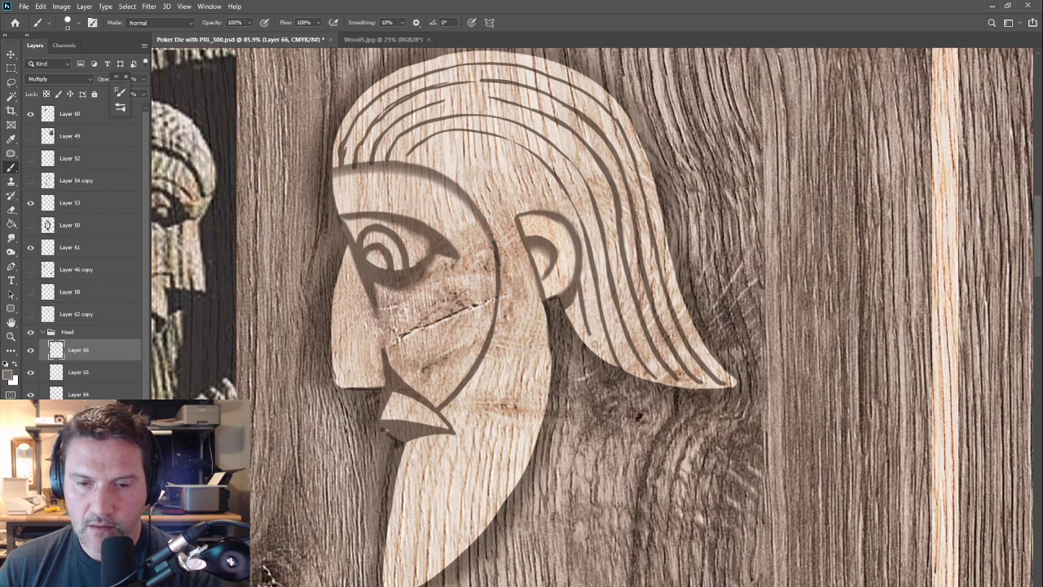
{"action": "mouse_move", "coordinate": [423, 166]}
{"action": "left_mouse_down"}
{"action": "mouse_move", "coordinate": [476, 154]}
{"action": "mouse_move", "coordinate": [517, 171]}
{"action": "mouse_move", "coordinate": [546, 208]}
{"action": "left_mouse_up"}
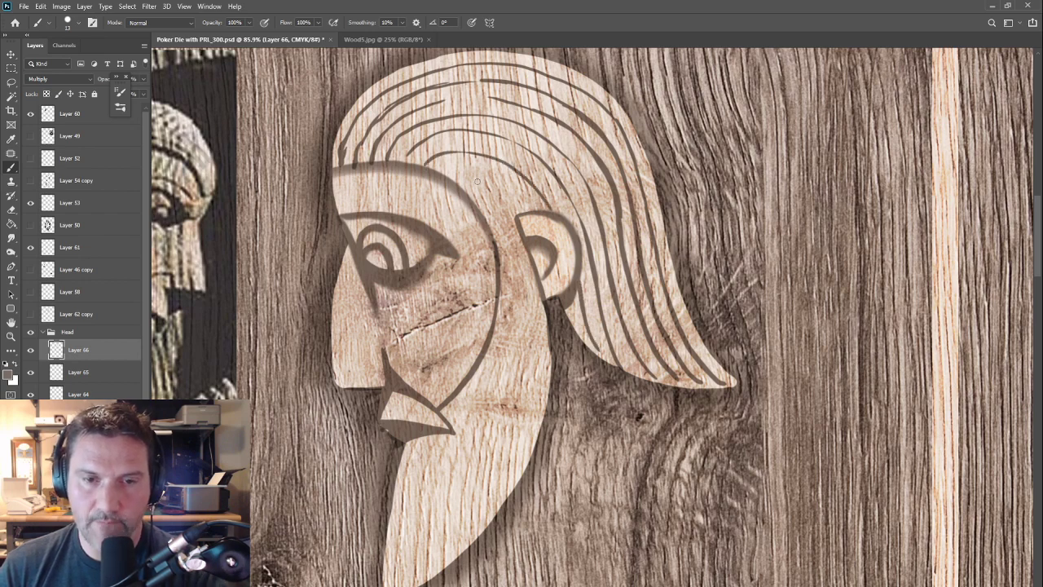
{"action": "mouse_move", "coordinate": [440, 172]}
{"action": "left_mouse_down"}
{"action": "mouse_move", "coordinate": [500, 196]}
{"action": "mouse_move", "coordinate": [516, 222]}
{"action": "left_mouse_up"}
{"action": "left_click_drag", "start_coordinate": [519, 276], "coordinate": [588, 213]}
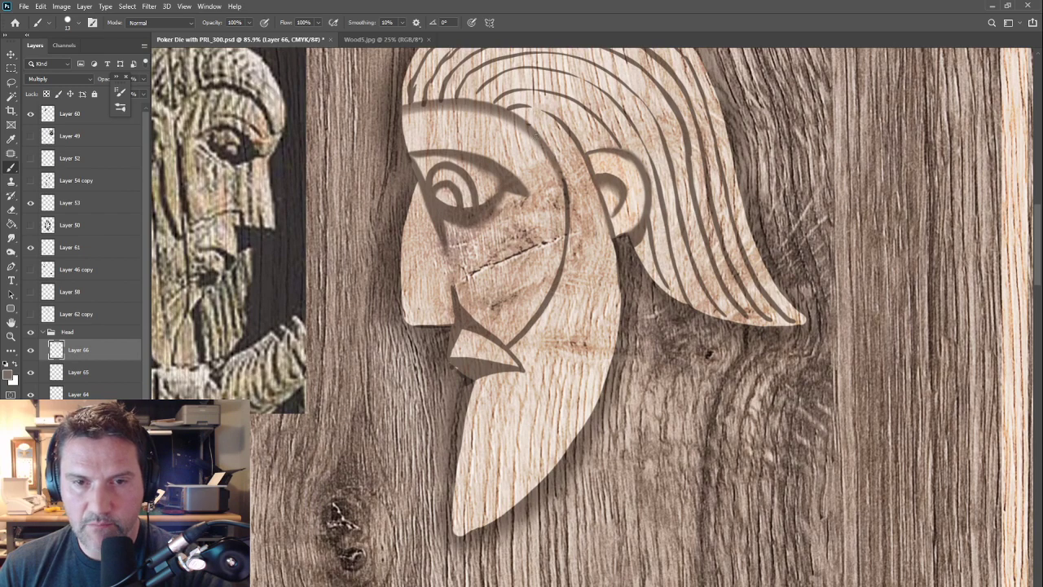
{"action": "mouse_move", "coordinate": [580, 188]}
{"action": "left_mouse_down"}
{"action": "mouse_move", "coordinate": [599, 259]}
{"action": "mouse_move", "coordinate": [696, 234]}
{"action": "left_mouse_up"}
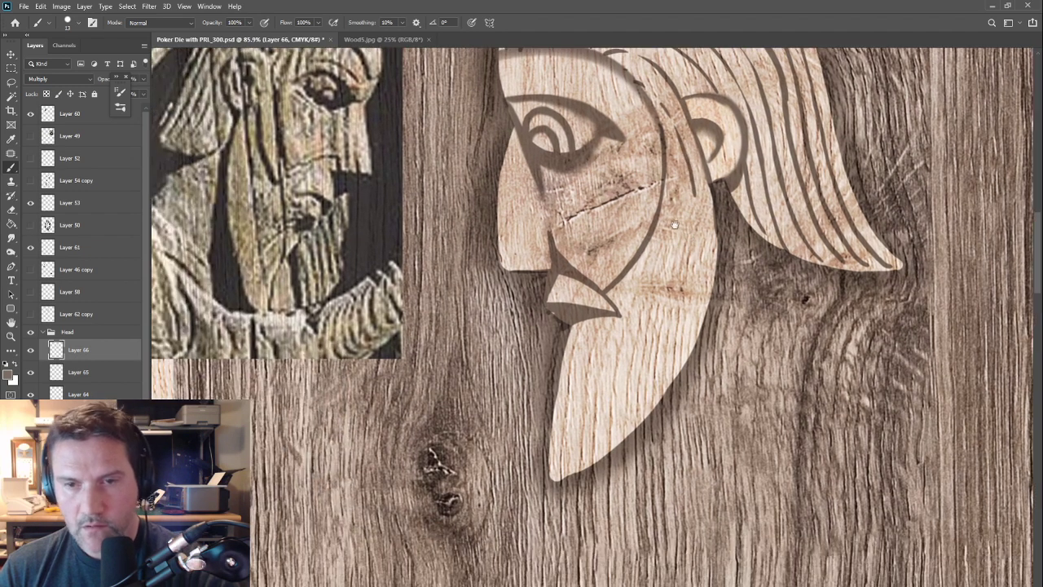
{"action": "mouse_move", "coordinate": [692, 190]}
{"action": "left_mouse_down"}
{"action": "mouse_move", "coordinate": [696, 271]}
{"action": "mouse_move", "coordinate": [680, 345]}
{"action": "mouse_move", "coordinate": [643, 399]}
{"action": "mouse_move", "coordinate": [554, 469]}
{"action": "left_mouse_up"}
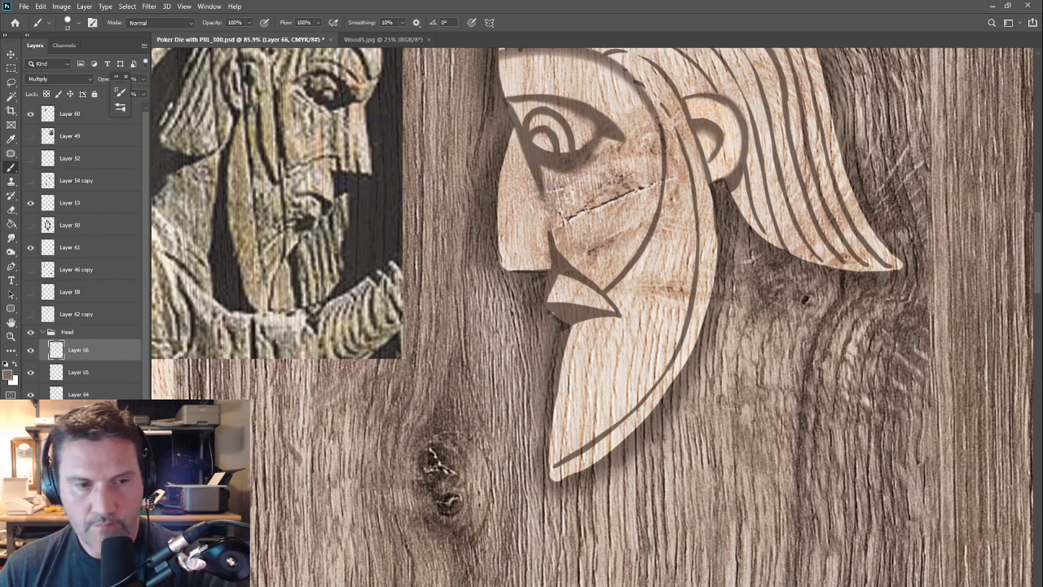
{"action": "left_click_drag", "start_coordinate": [489, 388], "coordinate": [437, 419]}
{"action": "left_click_drag", "start_coordinate": [201, 264], "coordinate": [335, 274]}
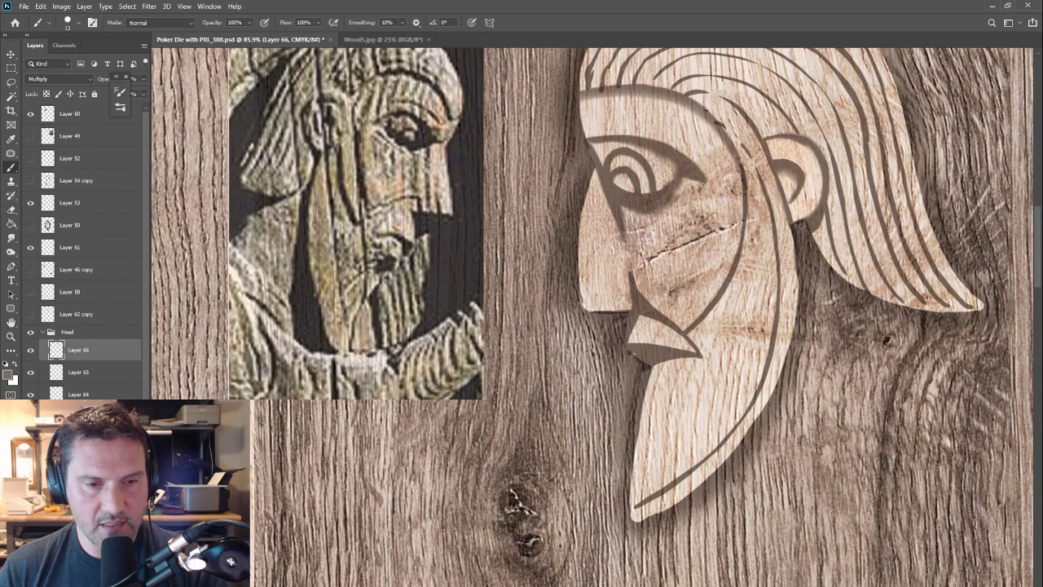
{"action": "left_click_drag", "start_coordinate": [407, 341], "coordinate": [270, 309]}
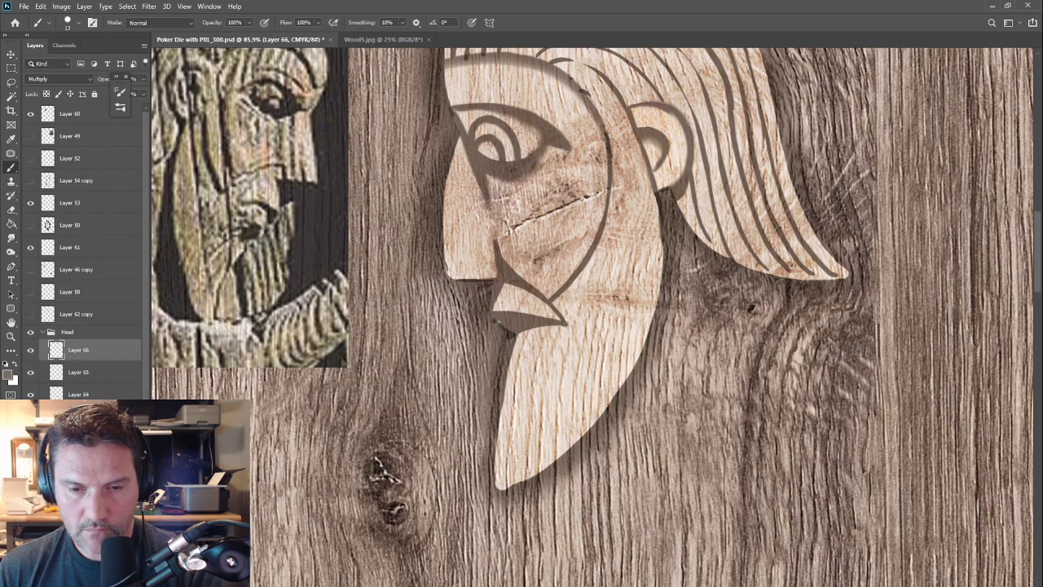
Step: Paint flowing vertical strands through the beard below the mouth and mouth corner
{"action": "left_click_drag", "start_coordinate": [569, 330], "coordinate": [589, 429]}
{"action": "mouse_move", "coordinate": [548, 329]}
{"action": "left_mouse_down"}
{"action": "mouse_move", "coordinate": [569, 433]}
{"action": "mouse_move", "coordinate": [538, 346]}
{"action": "mouse_move", "coordinate": [542, 461]}
{"action": "mouse_move", "coordinate": [525, 366]}
{"action": "mouse_move", "coordinate": [514, 485]}
{"action": "left_mouse_up"}
{"action": "mouse_move", "coordinate": [567, 286]}
{"action": "left_mouse_down"}
{"action": "mouse_move", "coordinate": [602, 372]}
{"action": "mouse_move", "coordinate": [606, 320]}
{"action": "mouse_move", "coordinate": [620, 382]}
{"action": "left_mouse_up"}
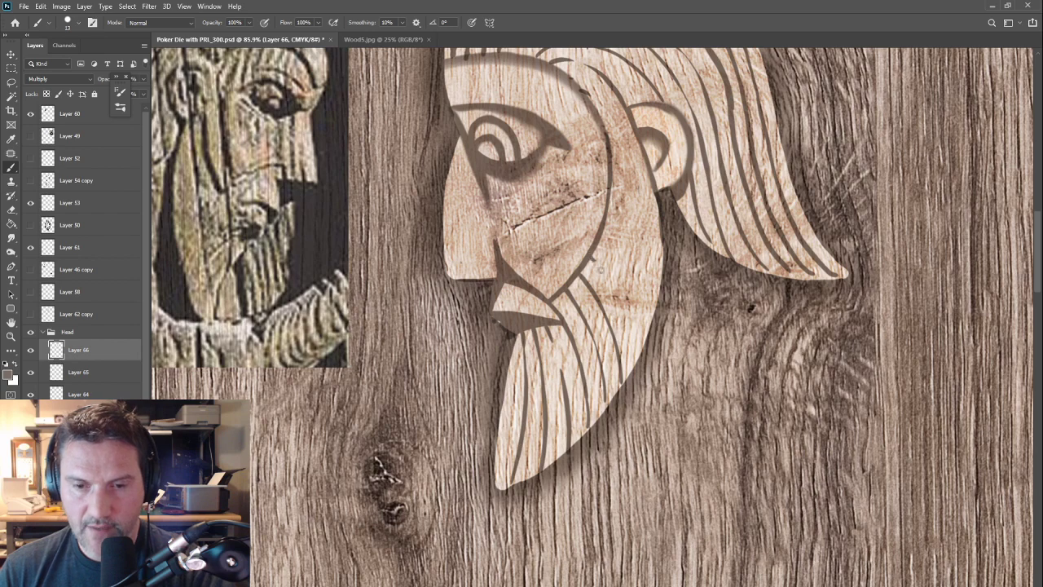
Step: Paint curved beard strands along the jaw, starting from the cheek line and continuing up to the front of the ear
{"action": "left_click_drag", "start_coordinate": [599, 267], "coordinate": [635, 351]}
{"action": "left_click_drag", "start_coordinate": [602, 236], "coordinate": [618, 257]}
{"action": "left_click_drag", "start_coordinate": [641, 304], "coordinate": [648, 326]}
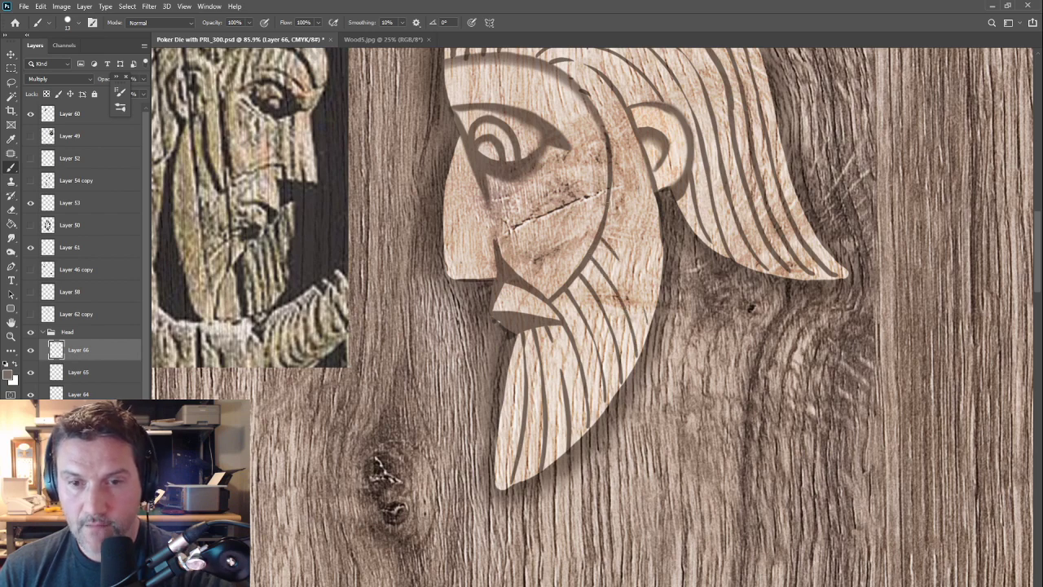
{"action": "left_click_drag", "start_coordinate": [608, 207], "coordinate": [656, 299]}
{"action": "left_click_drag", "start_coordinate": [610, 165], "coordinate": [661, 270]}
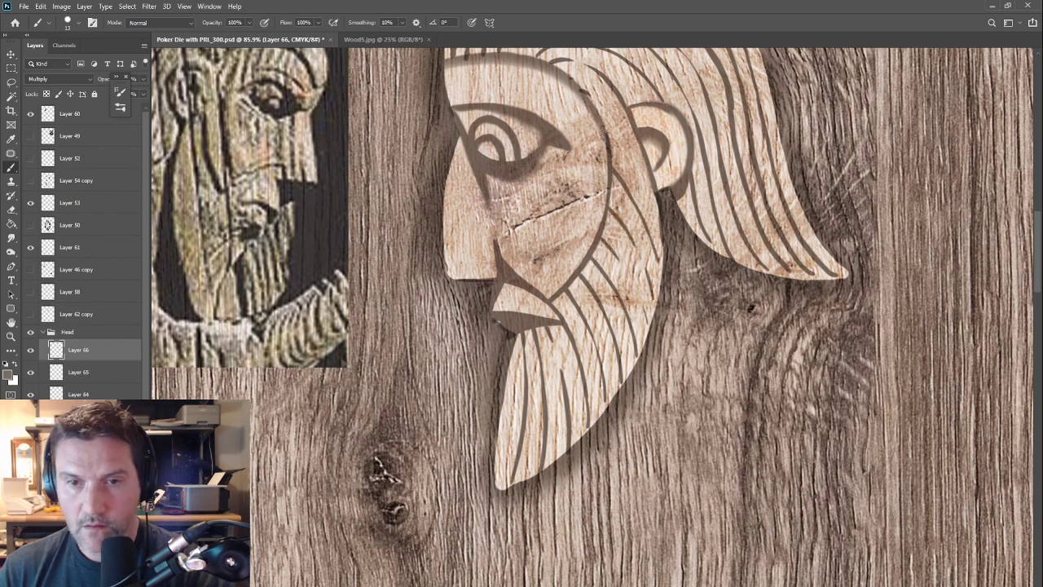
{"action": "left_click_drag", "start_coordinate": [603, 132], "coordinate": [657, 207]}
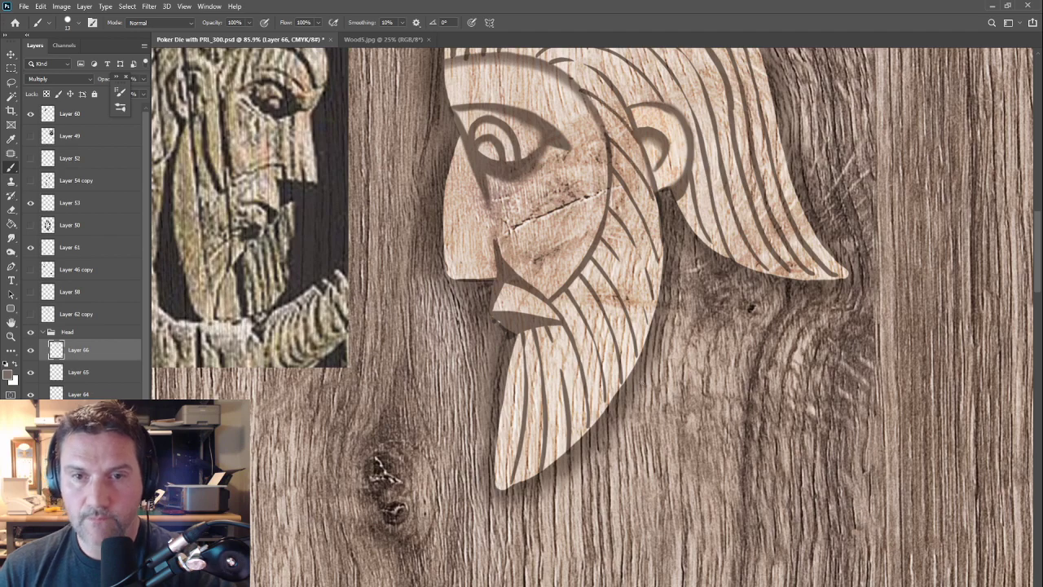
Step: Examine the whole head and toggle the visibility of Layer 66 and Layer 65 to check what each contains
{"action": "scroll", "coordinate": [482, 336], "scroll_direction": "down", "scroll_amount": 3}
{"action": "scroll", "coordinate": [482, 336], "scroll_direction": "up", "scroll_amount": 2}
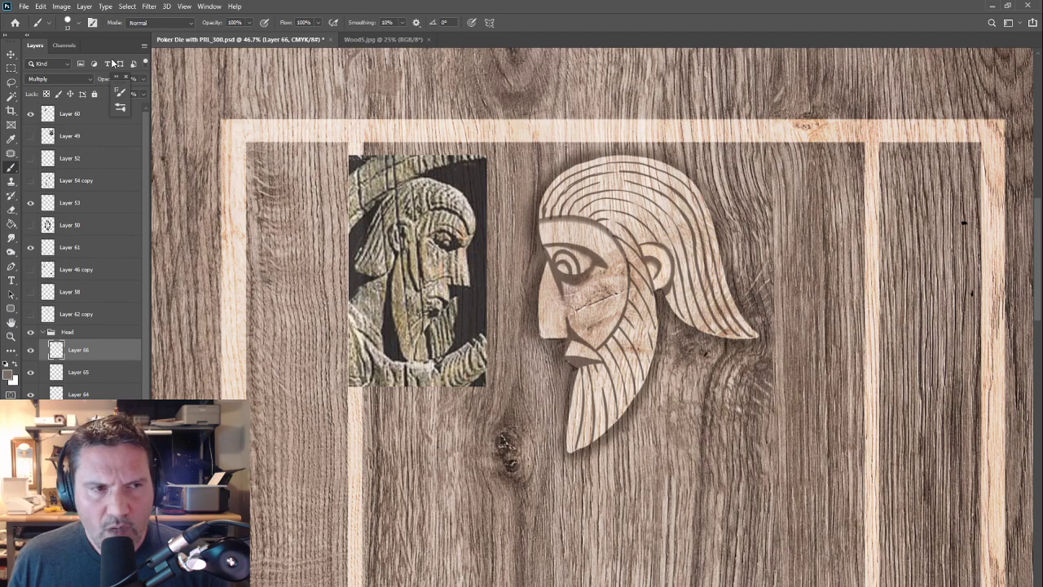
{"action": "left_click", "coordinate": [31, 350]}
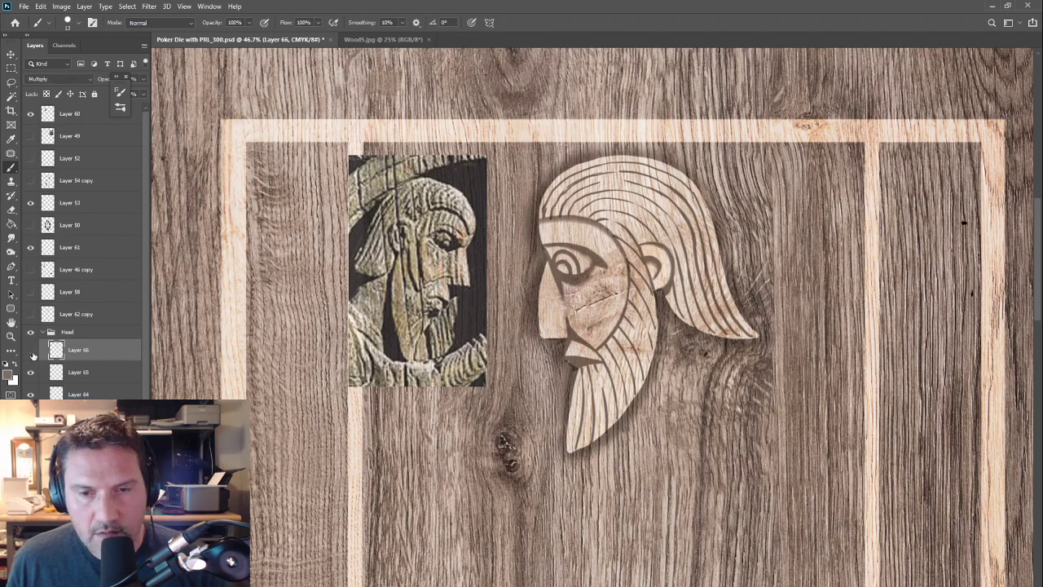
{"action": "left_click", "coordinate": [31, 350]}
{"action": "left_click", "coordinate": [31, 350]}
{"action": "key", "text": "v"}
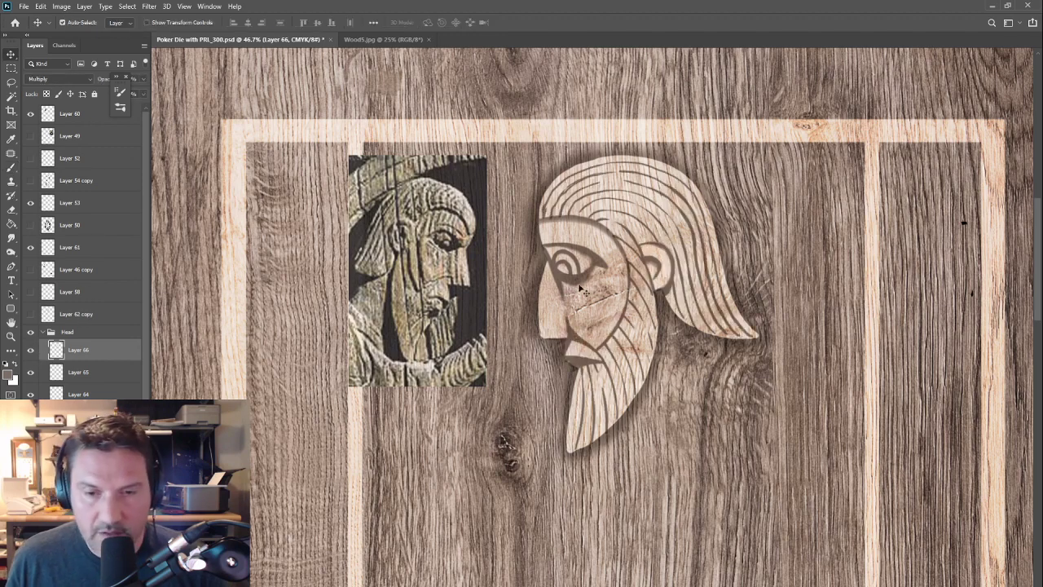
{"action": "left_click", "coordinate": [31, 373]}
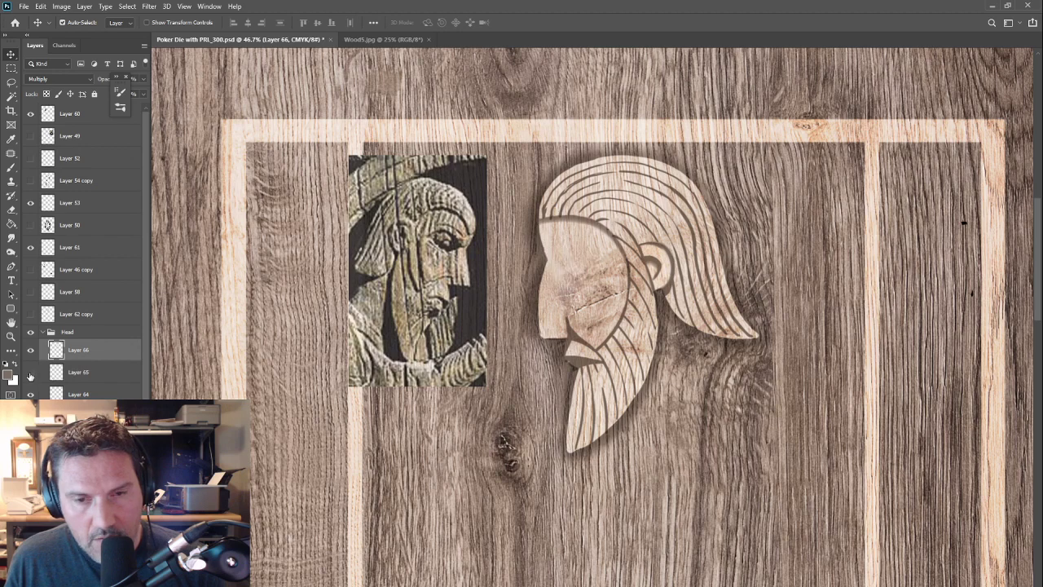
{"action": "left_click", "coordinate": [30, 373]}
Step: Merge Layer 65 and Layer 66 into one layer
{"action": "left_click", "coordinate": [90, 371]}
{"action": "left_click", "coordinate": [93, 353], "text": "shift"}
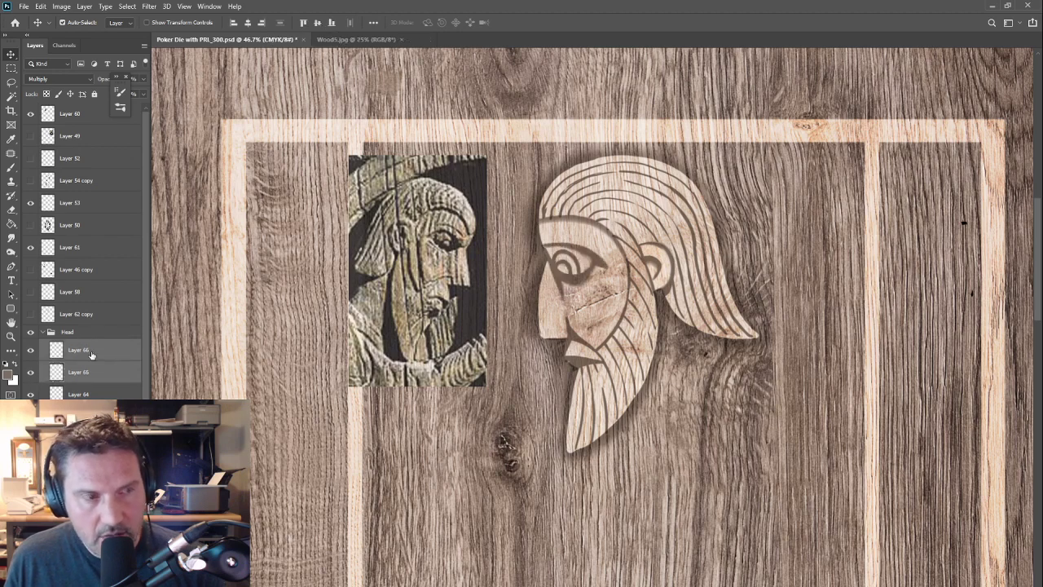
{"action": "key", "text": "ctrl+e"}
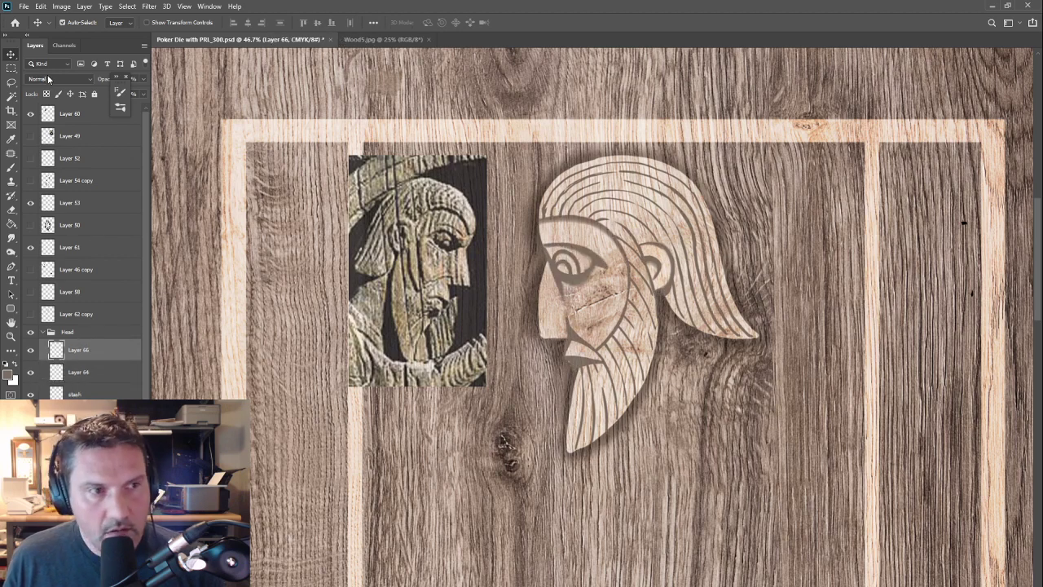
Step: Set the merged line layer's blend mode to Multiply and lower its opacity until the lines are faint
{"action": "left_click", "coordinate": [46, 79]}
{"action": "left_click", "coordinate": [45, 114]}
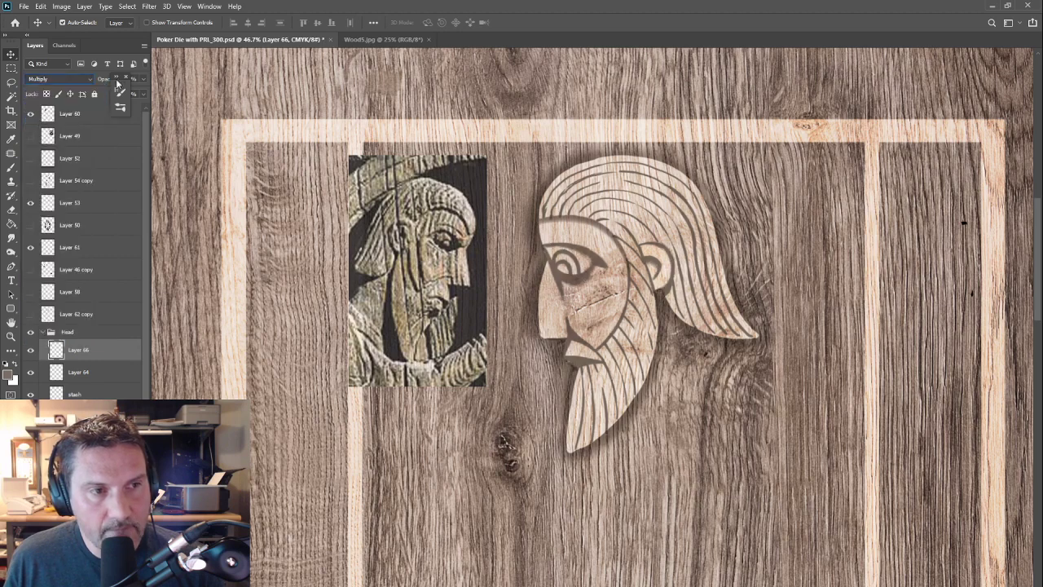
{"action": "left_click_drag", "start_coordinate": [101, 79], "coordinate": [69, 91]}
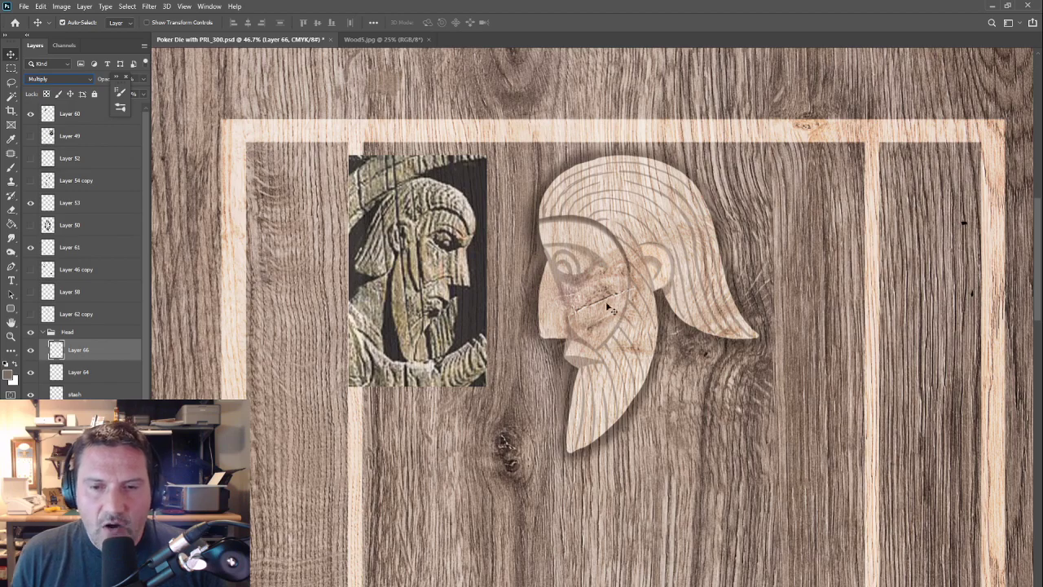
Step: Add a new layer above the faded lines in the Head group and set the foreground color to bright red
{"action": "scroll", "coordinate": [619, 313], "scroll_direction": "up", "scroll_amount": 4}
{"action": "left_click_drag", "start_coordinate": [649, 315], "coordinate": [653, 318]}
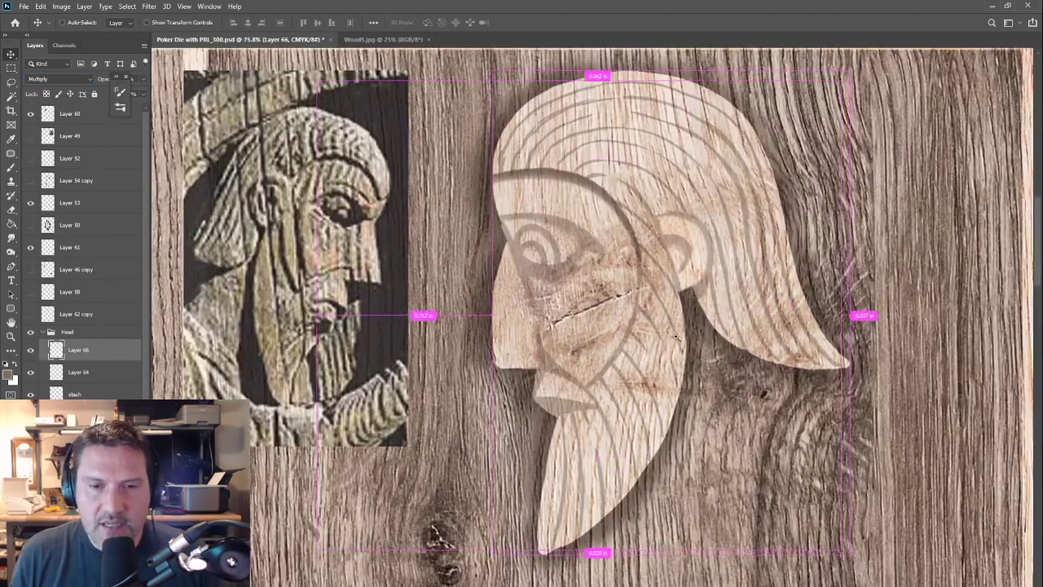
{"action": "scroll", "coordinate": [678, 408], "scroll_direction": "up", "scroll_amount": 2}
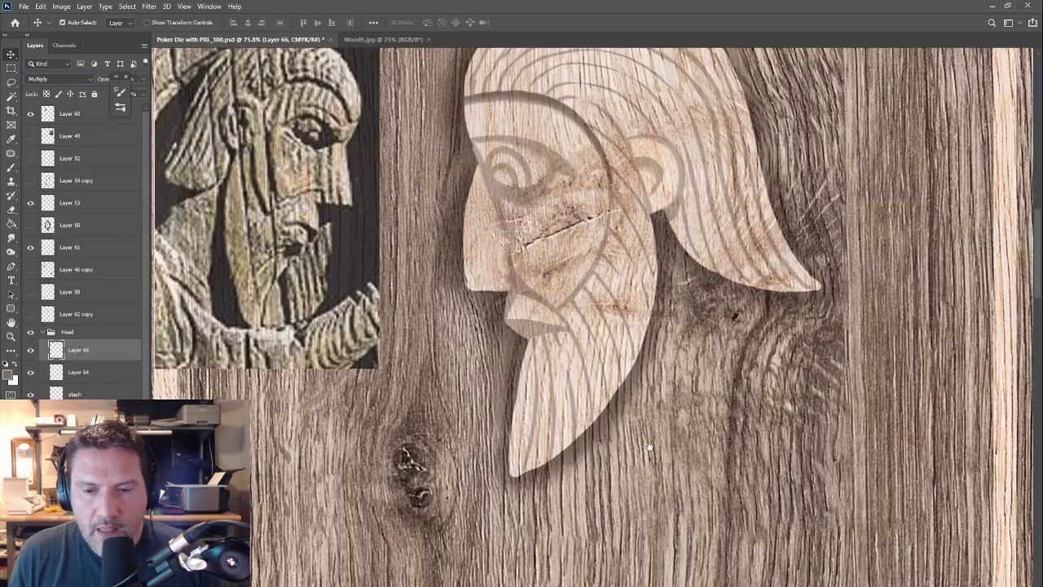
{"action": "scroll", "coordinate": [618, 392], "scroll_direction": "up", "scroll_amount": 2}
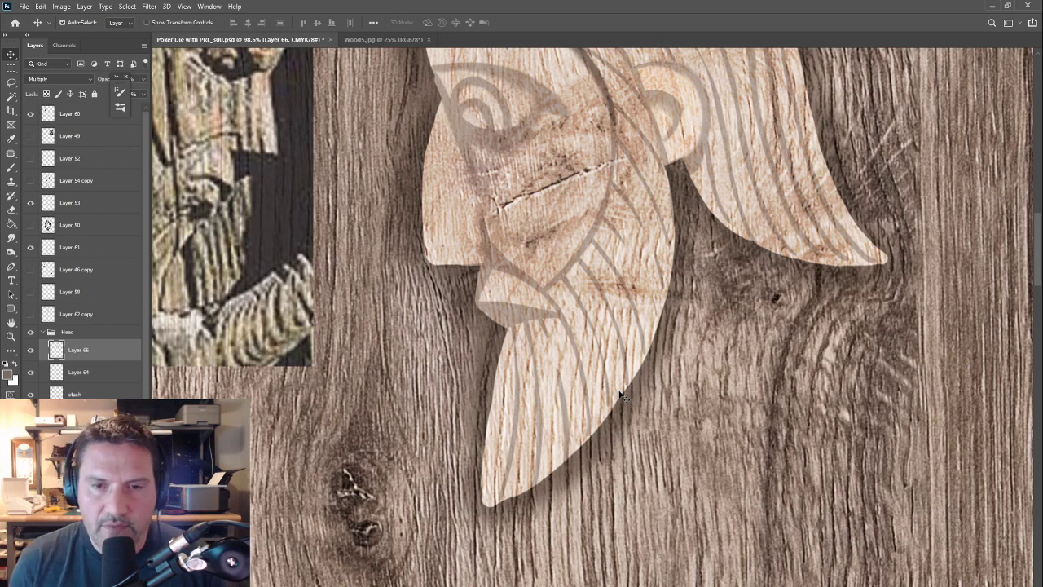
{"action": "scroll", "coordinate": [523, 562], "scroll_direction": "down", "scroll_amount": 2}
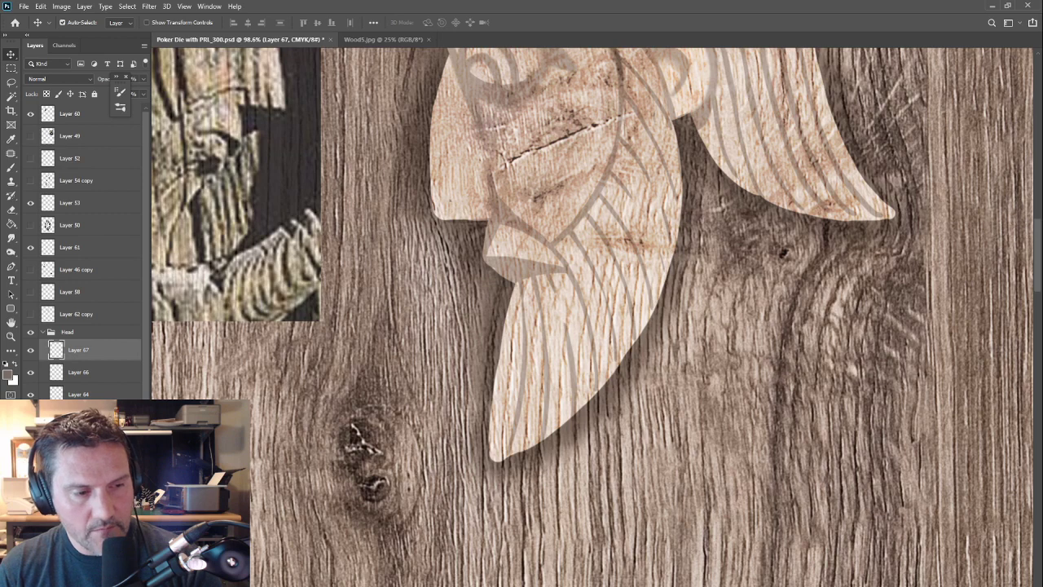
{"action": "left_click", "coordinate": [7, 375]}
{"action": "left_click", "coordinate": [866, 307]}
{"action": "left_click", "coordinate": [885, 278]}
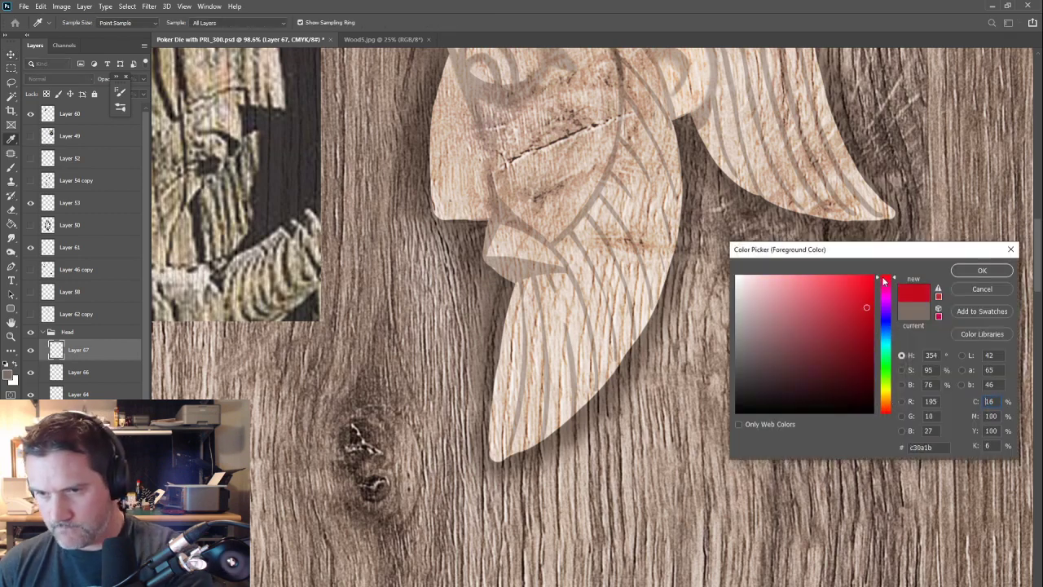
{"action": "left_click", "coordinate": [965, 272]}
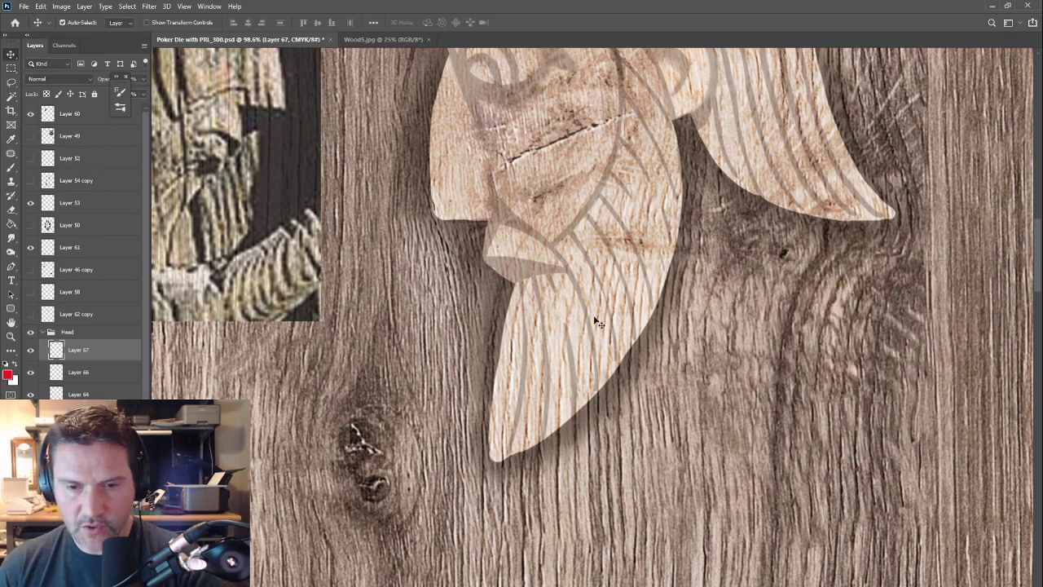
{"action": "key", "text": "b"}
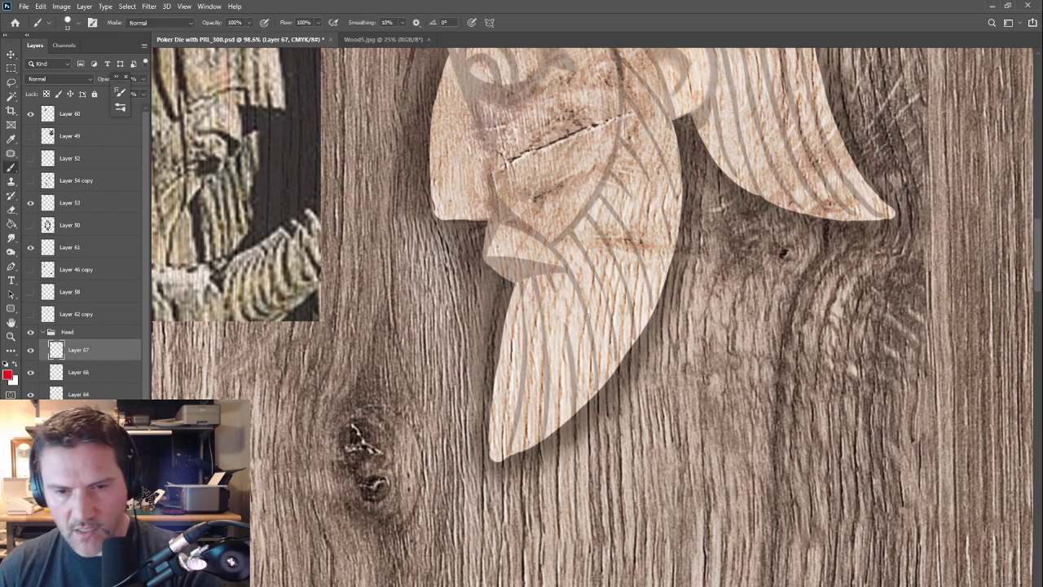
{"action": "mouse_move", "coordinate": [583, 319]}
{"action": "left_mouse_down"}
{"action": "mouse_move", "coordinate": [572, 401]}
{"action": "mouse_move", "coordinate": [572, 507]}
{"action": "mouse_move", "coordinate": [561, 368]}
{"action": "mouse_move", "coordinate": [557, 534]}
{"action": "left_mouse_up"}
{"action": "left_click_drag", "start_coordinate": [544, 339], "coordinate": [534, 519]}
{"action": "left_click_drag", "start_coordinate": [527, 369], "coordinate": [522, 494]}
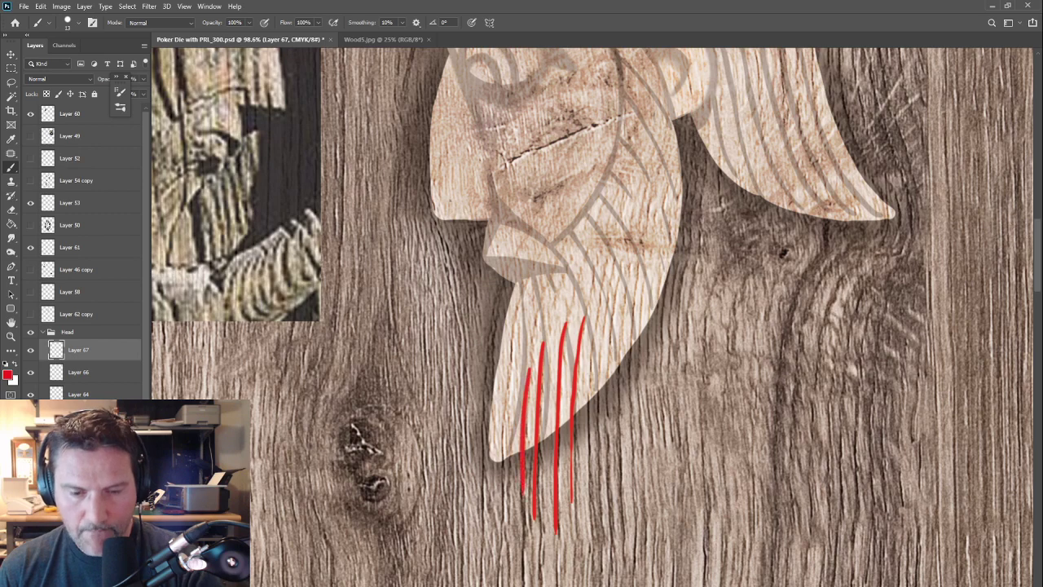
{"action": "key", "text": "ctrl+z"}
{"action": "key", "text": "ctrl+z"}
{"action": "key", "text": "ctrl+z"}
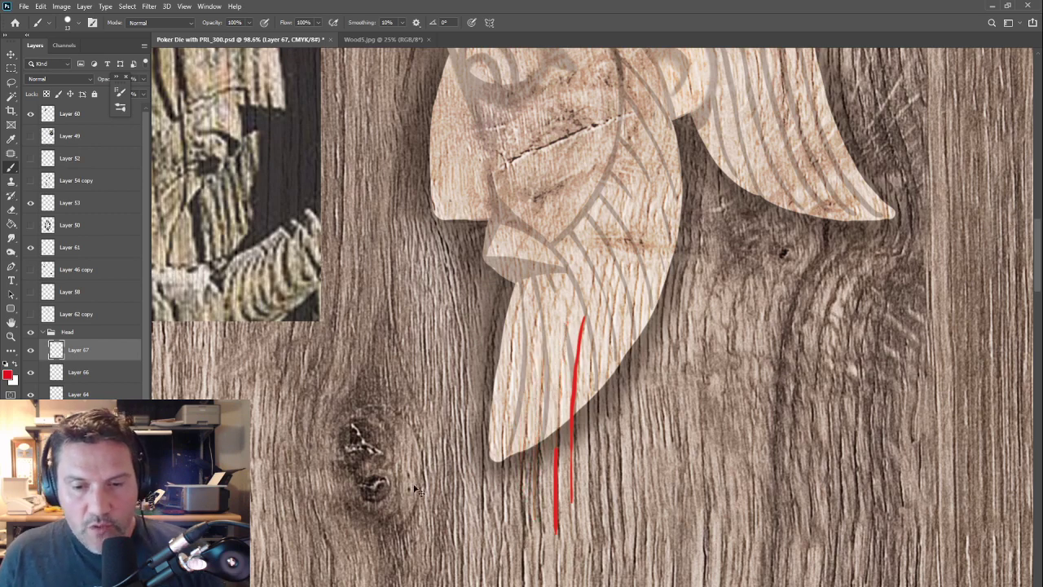
{"action": "key", "text": "ctrl+z"}
{"action": "key", "text": "ctrl+z"}
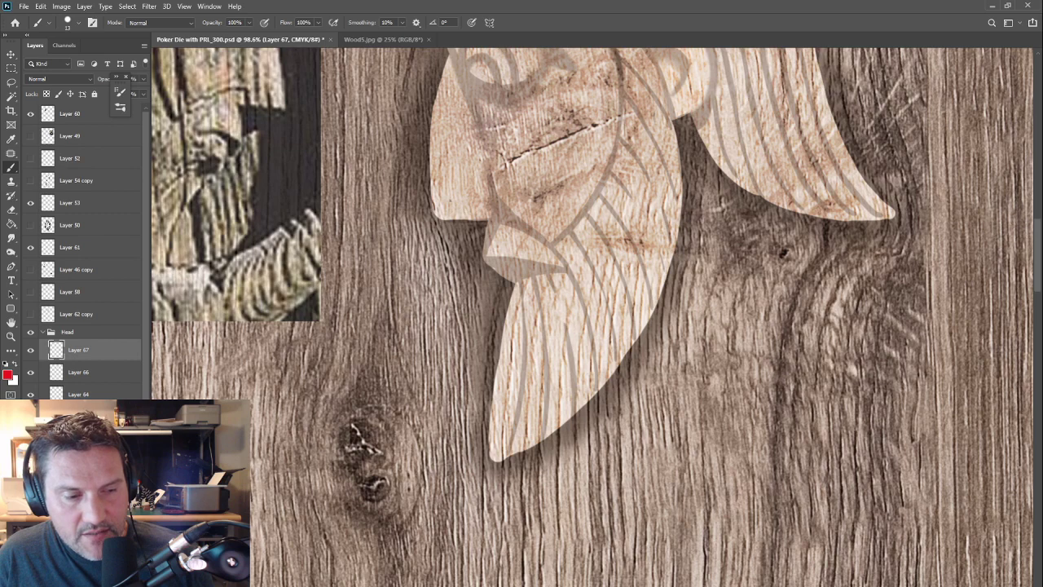
Step: Merge the head's wood-texture layers into the single stash layer and set its blend mode to Overlay
{"action": "left_click", "coordinate": [82, 462]}
{"action": "left_click", "coordinate": [82, 506], "text": "shift"}
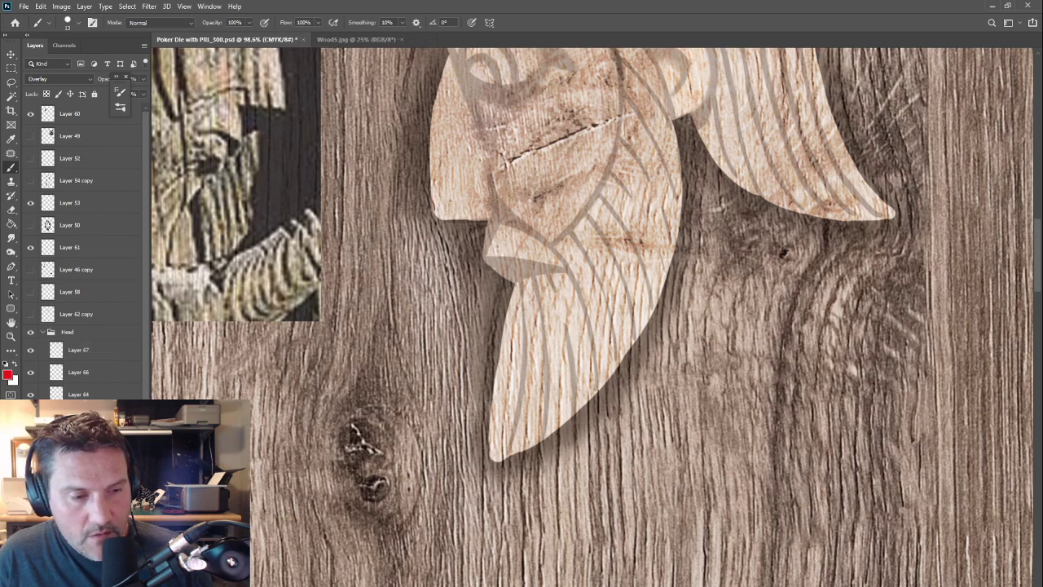
{"action": "key", "text": "ctrl+z"}
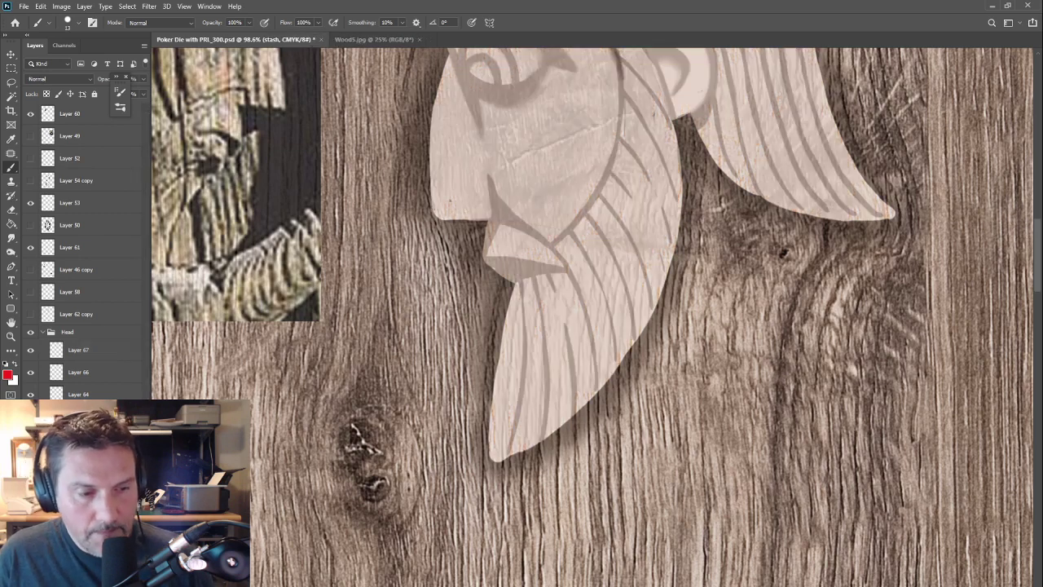
{"action": "left_click", "coordinate": [57, 79]}
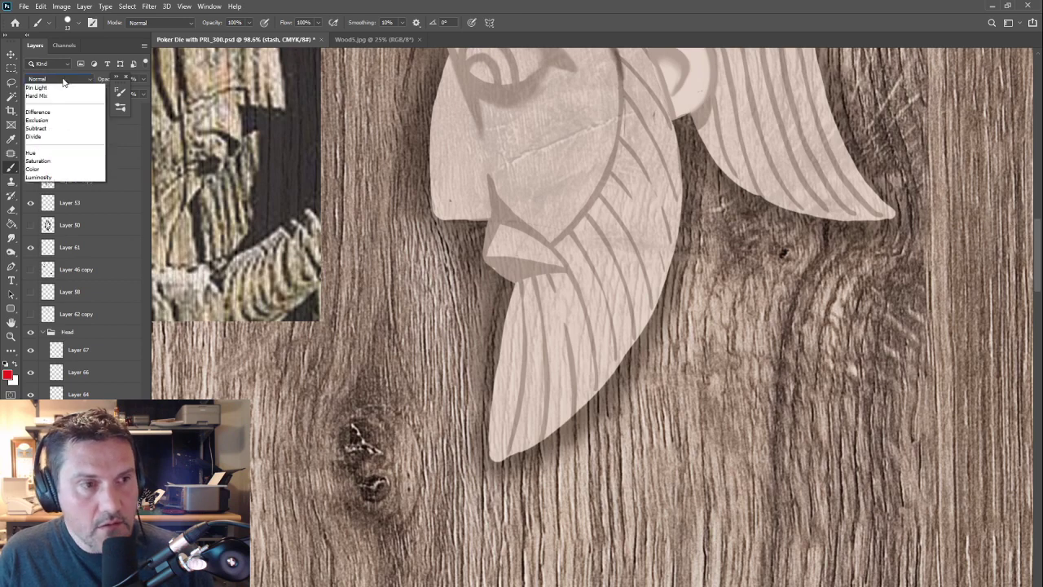
{"action": "left_click", "coordinate": [36, 211]}
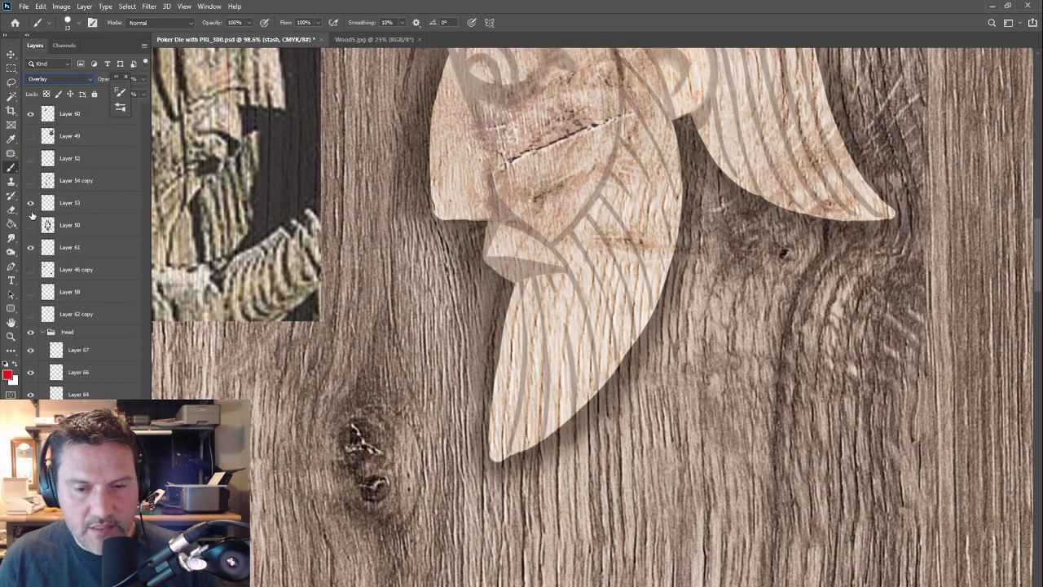
{"action": "left_click", "coordinate": [12, 238]}
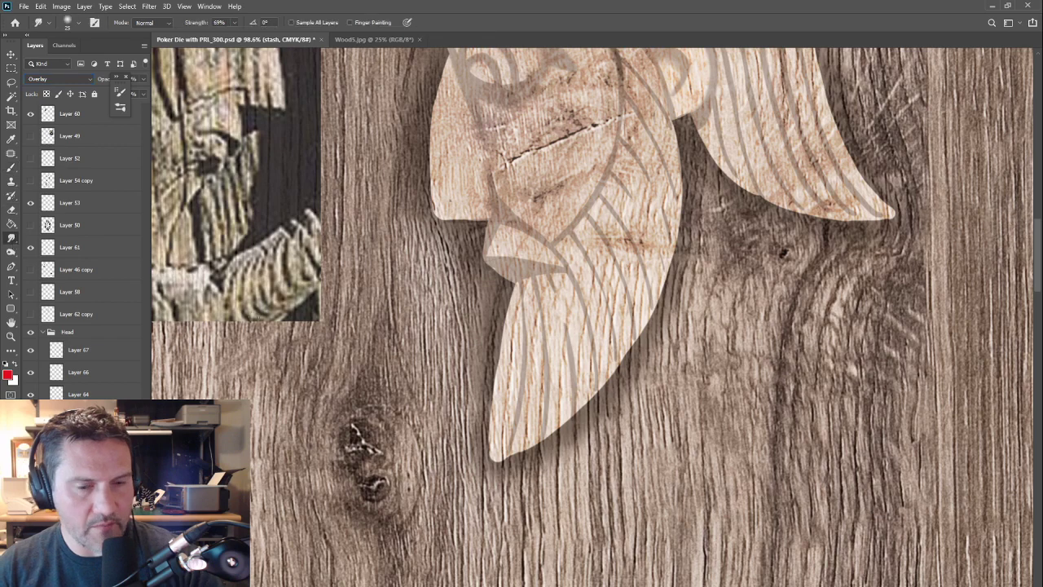
{"action": "key", "text": "bracketleft"}
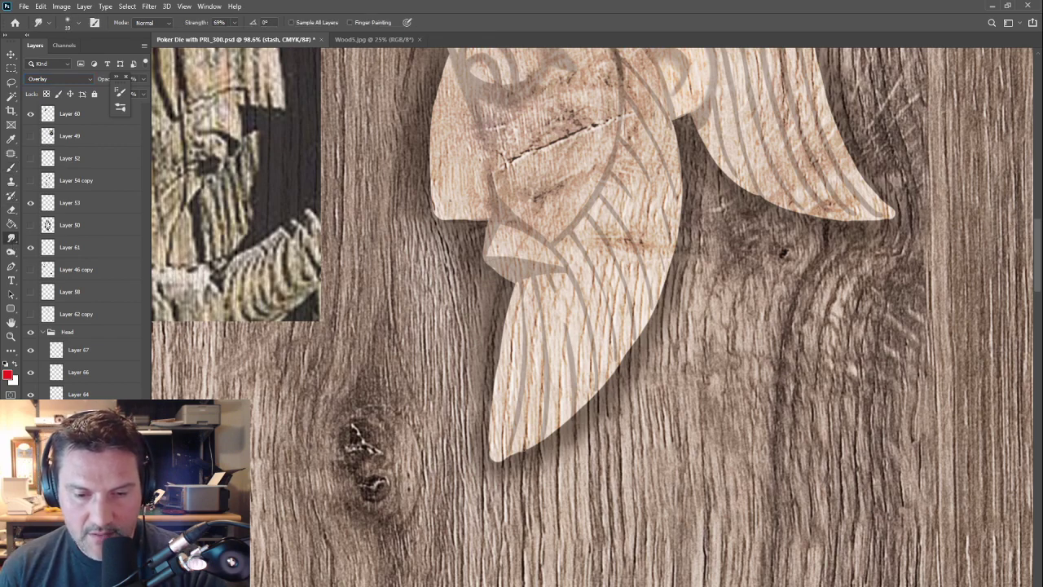
{"action": "key", "text": "bracketright"}
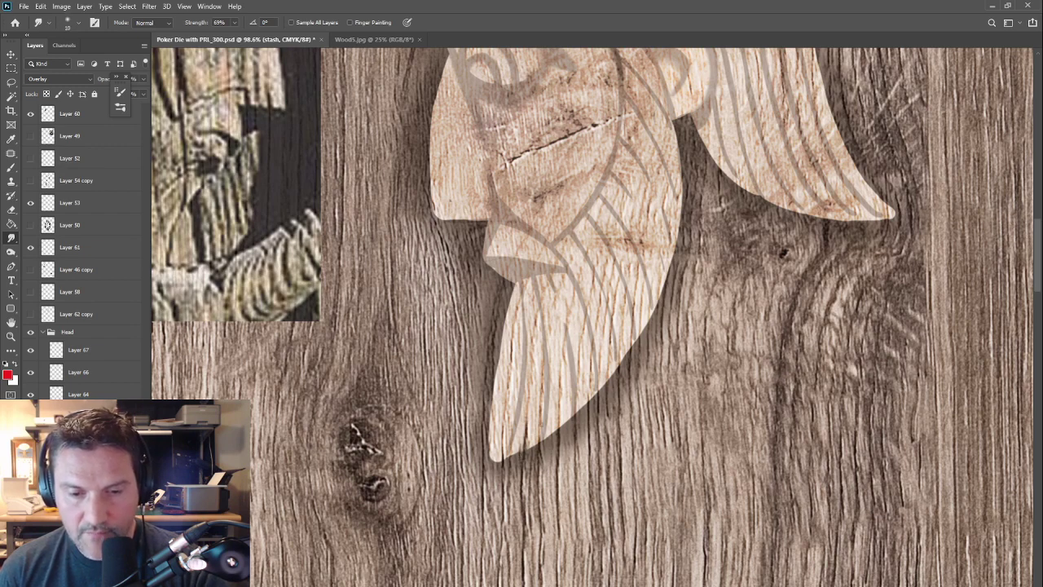
{"action": "key", "text": "bracketright"}
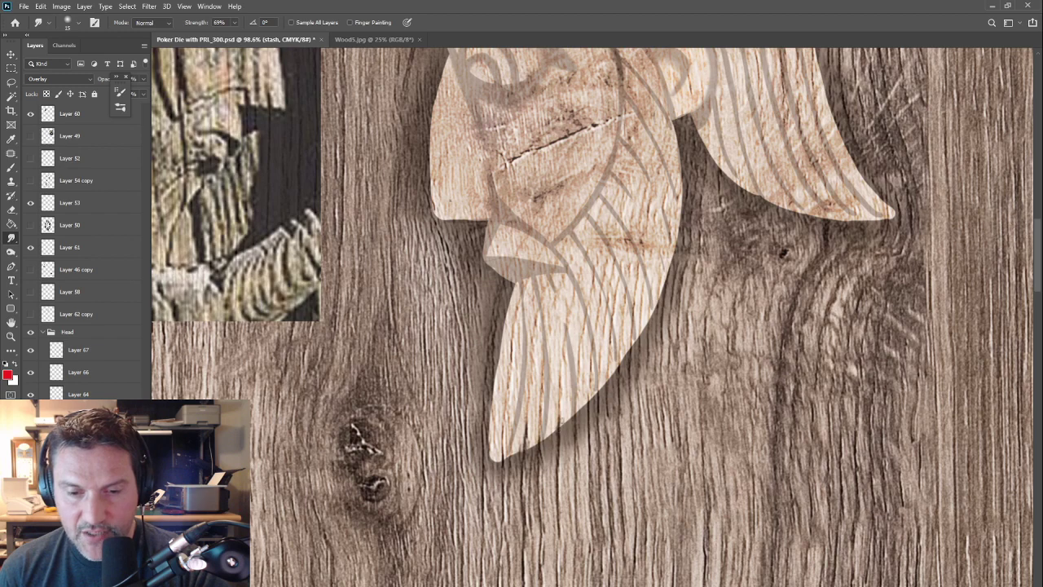
{"action": "key", "text": "bracketleft"}
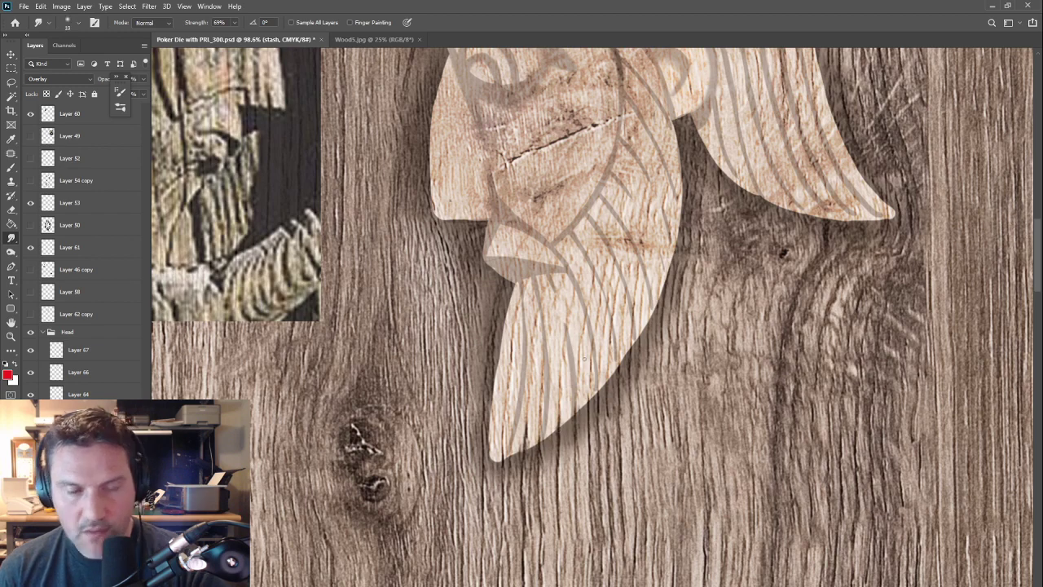
Step: Erase thin vertical cracks along the wood grain in the stash layer on the lower beard and the crown of the hair
{"action": "left_click", "coordinate": [12, 211]}
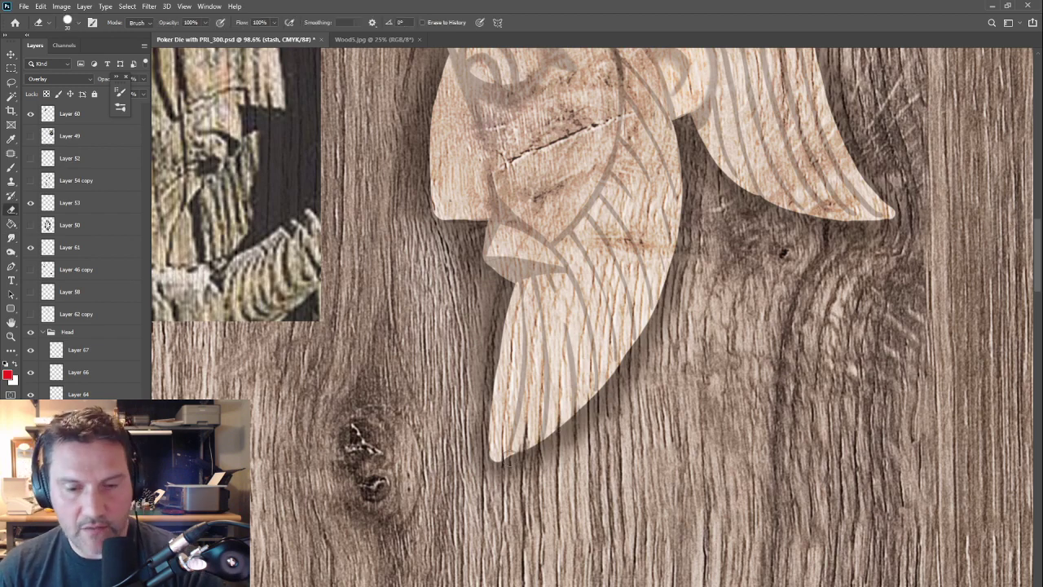
{"action": "left_click_drag", "start_coordinate": [526, 430], "coordinate": [529, 392]}
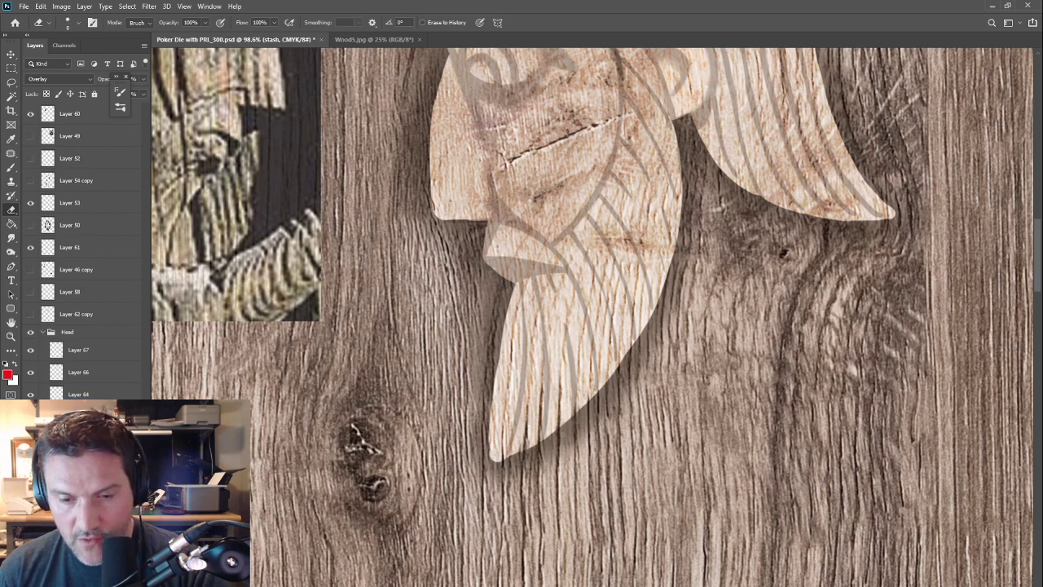
{"action": "scroll", "coordinate": [558, 495], "scroll_direction": "down", "scroll_amount": 2}
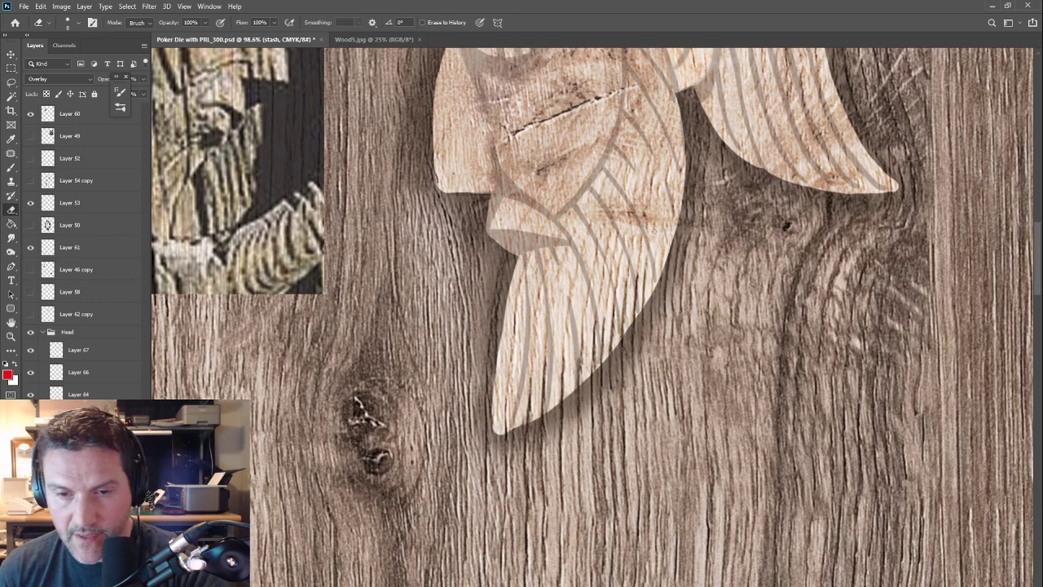
{"action": "scroll", "coordinate": [636, 359], "scroll_direction": "up", "scroll_amount": 10}
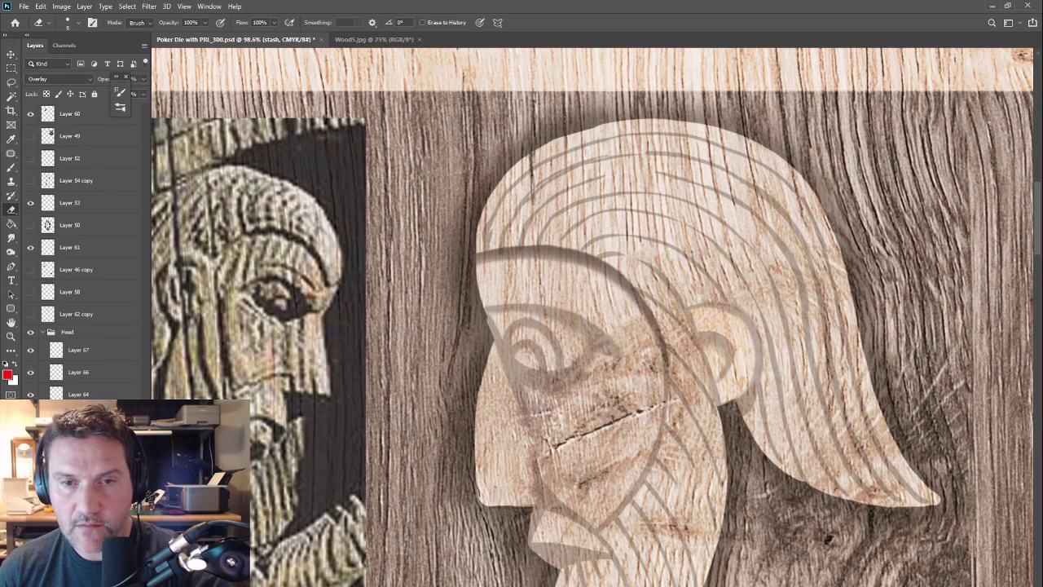
{"action": "left_click_drag", "start_coordinate": [566, 135], "coordinate": [567, 181]}
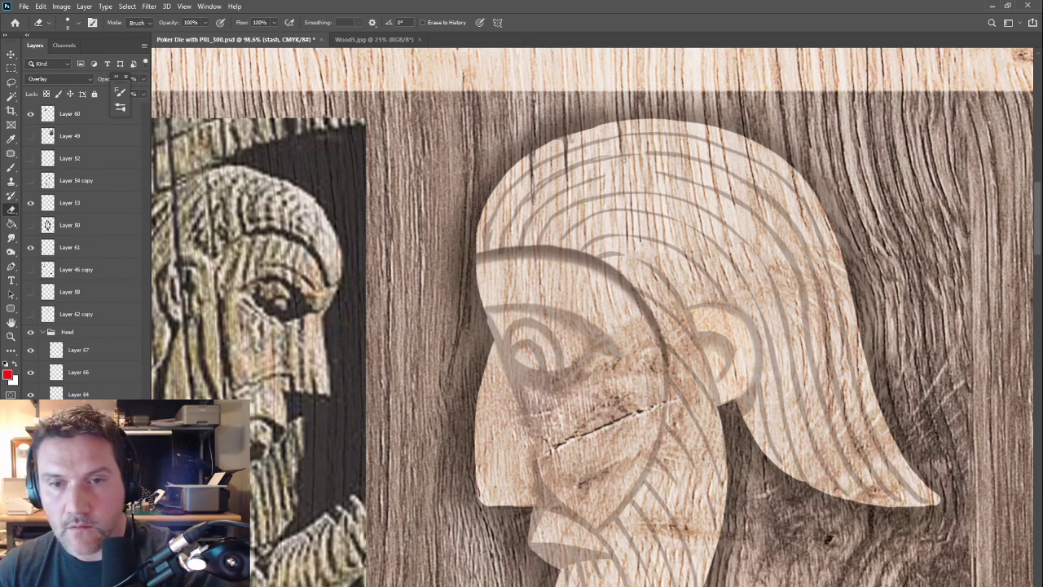
{"action": "mouse_move", "coordinate": [634, 121]}
{"action": "left_mouse_down"}
{"action": "mouse_move", "coordinate": [635, 160]}
{"action": "mouse_move", "coordinate": [655, 162]}
{"action": "left_mouse_up"}
Step: Erase thin grain cracks in the stash layer along the hair's inner edge below the ear and on the upper nose
{"action": "left_click_drag", "start_coordinate": [630, 463], "coordinate": [483, 319]}
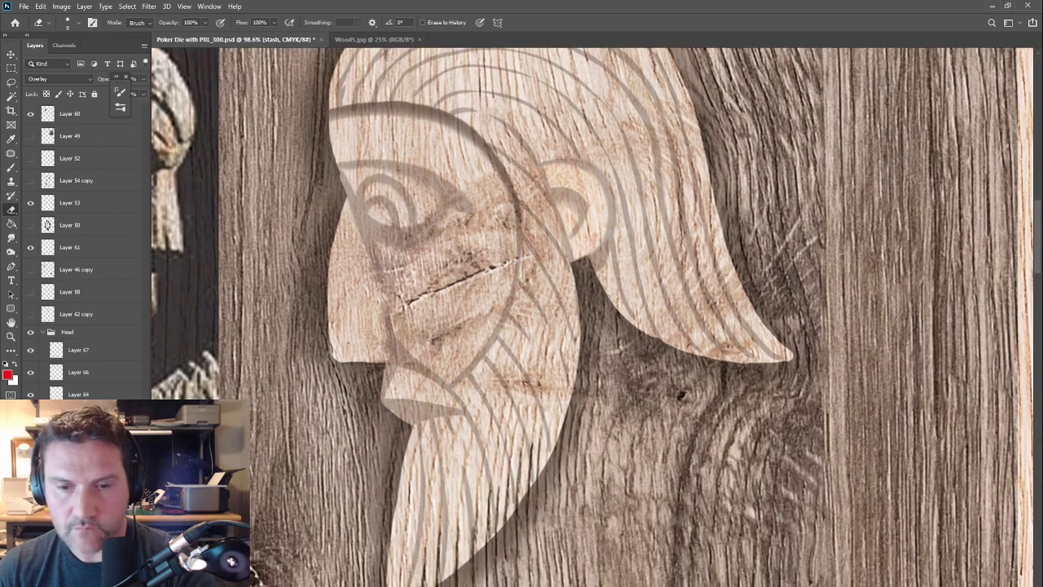
{"action": "mouse_move", "coordinate": [618, 312]}
{"action": "left_mouse_down"}
{"action": "mouse_move", "coordinate": [618, 262]}
{"action": "mouse_move", "coordinate": [607, 272]}
{"action": "mouse_move", "coordinate": [605, 255]}
{"action": "left_mouse_up"}
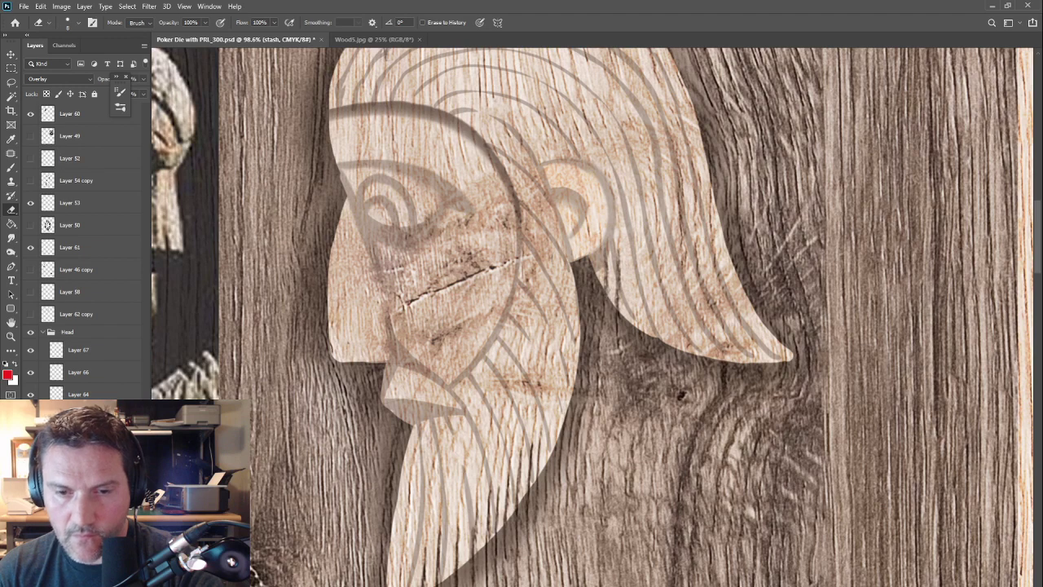
{"action": "left_click_drag", "start_coordinate": [607, 295], "coordinate": [603, 256]}
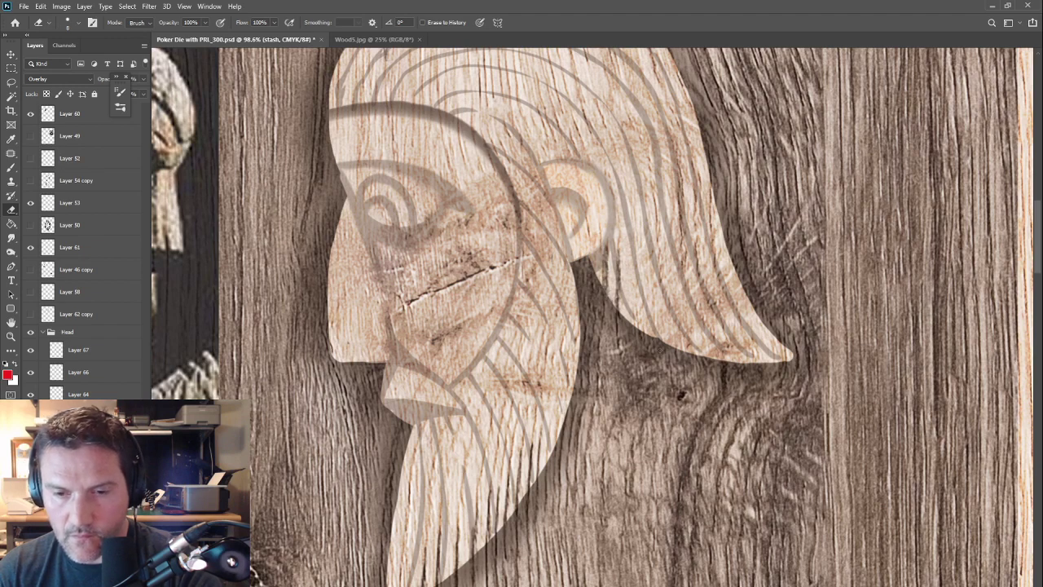
{"action": "mouse_move", "coordinate": [657, 337]}
{"action": "left_mouse_down"}
{"action": "mouse_move", "coordinate": [653, 271]}
{"action": "mouse_move", "coordinate": [698, 373]}
{"action": "mouse_move", "coordinate": [731, 370]}
{"action": "left_mouse_up"}
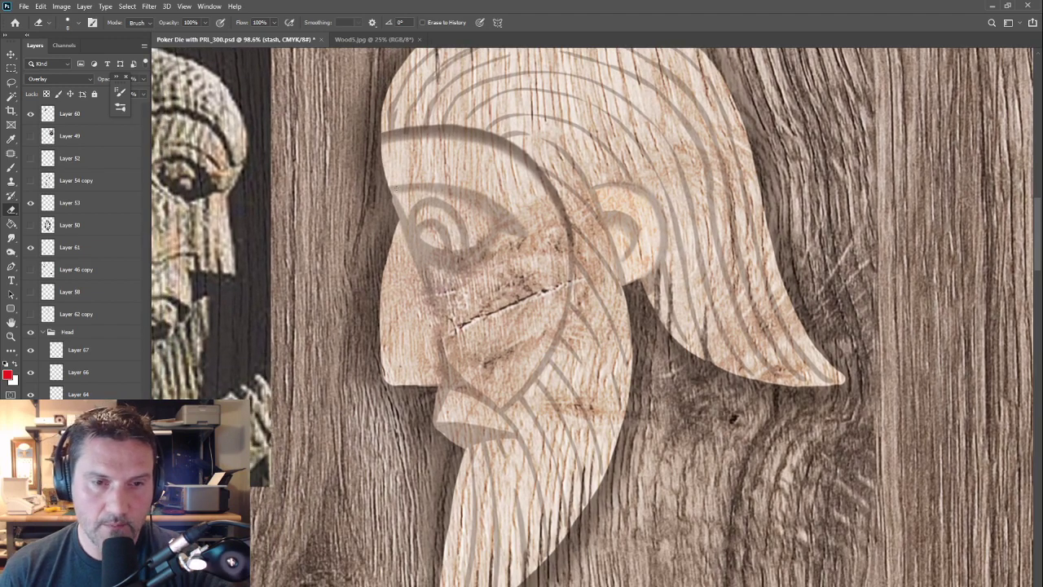
{"action": "mouse_move", "coordinate": [400, 243]}
{"action": "left_mouse_down"}
{"action": "mouse_move", "coordinate": [401, 293]}
{"action": "mouse_move", "coordinate": [389, 283]}
{"action": "left_mouse_up"}
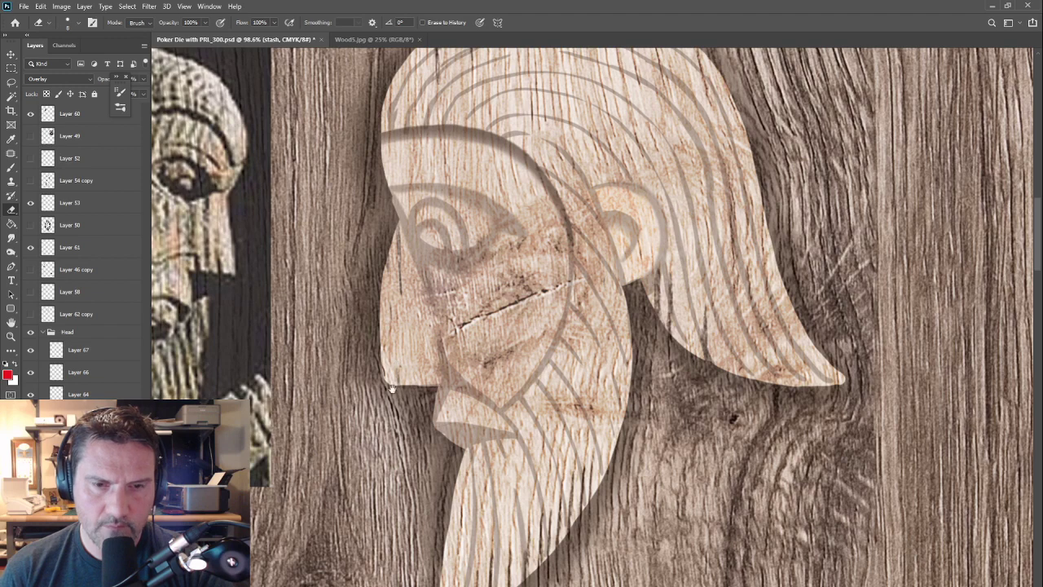
{"action": "left_click_drag", "start_coordinate": [407, 432], "coordinate": [463, 382]}
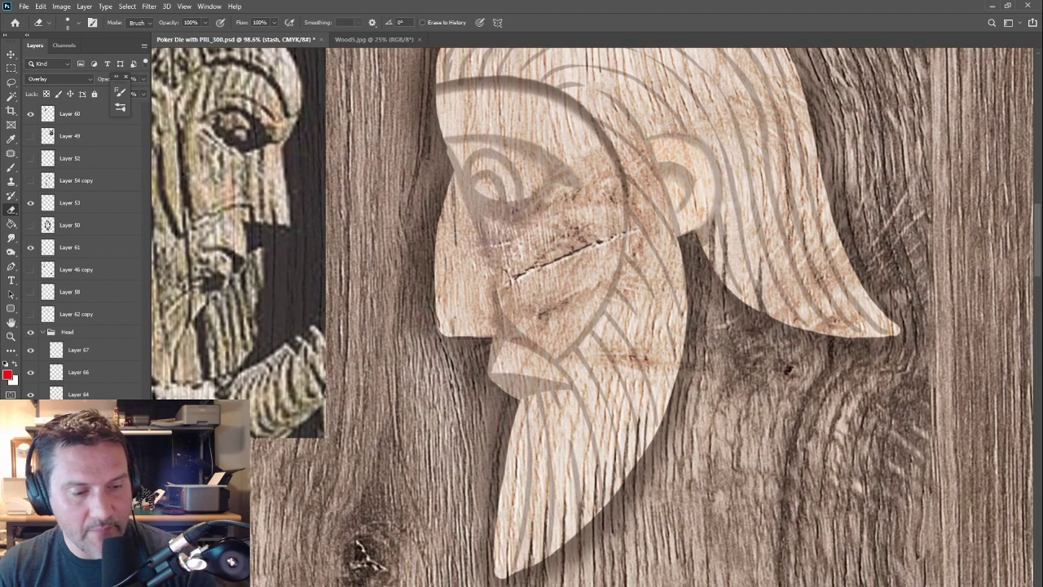
Step: Add a new layer above Layer 67 in the Head group and set its blend mode to Multiply
{"action": "left_click", "coordinate": [78, 350]}
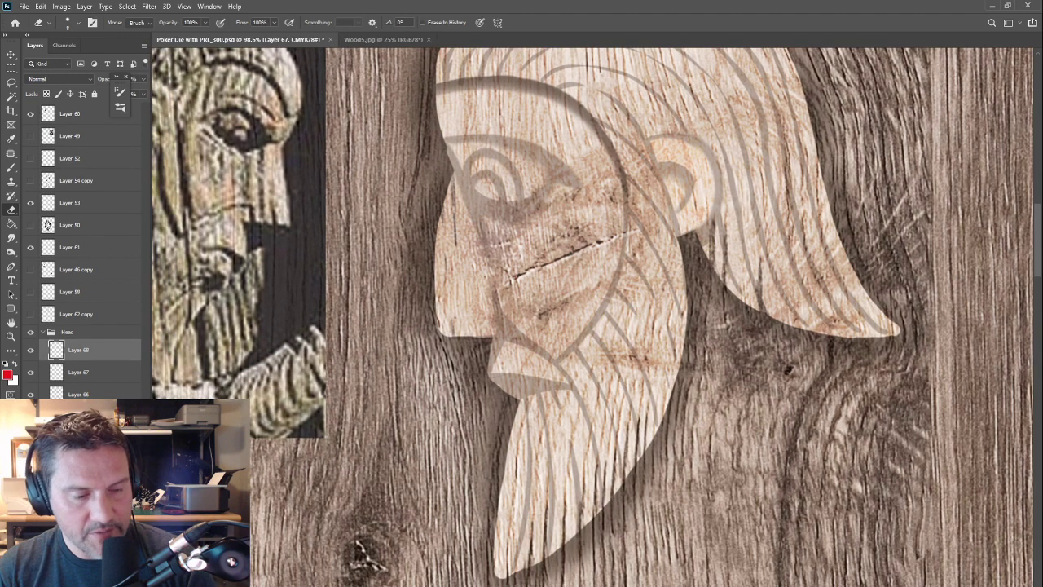
{"action": "left_click", "coordinate": [57, 78]}
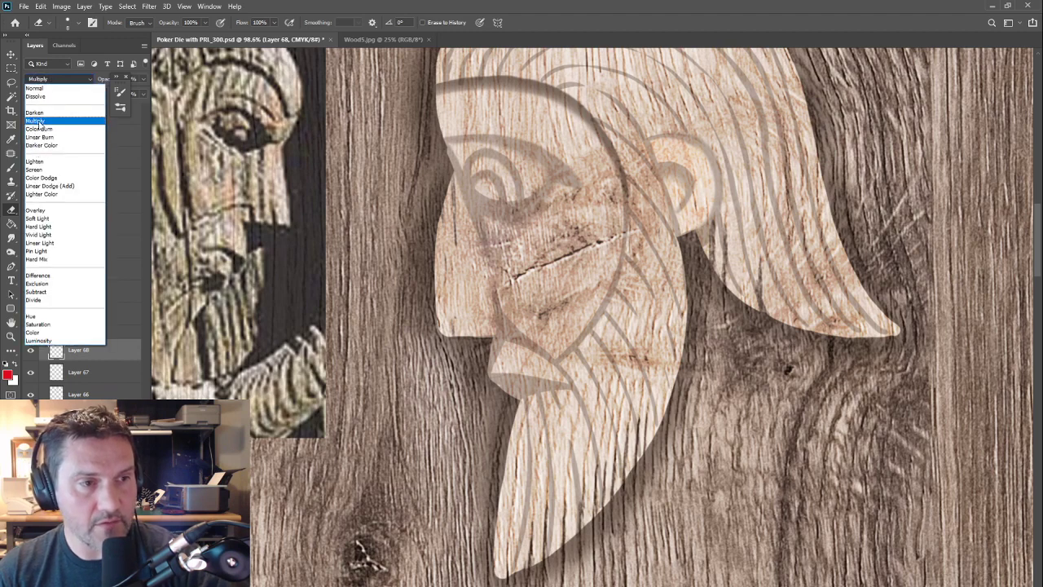
{"action": "left_click", "coordinate": [41, 124]}
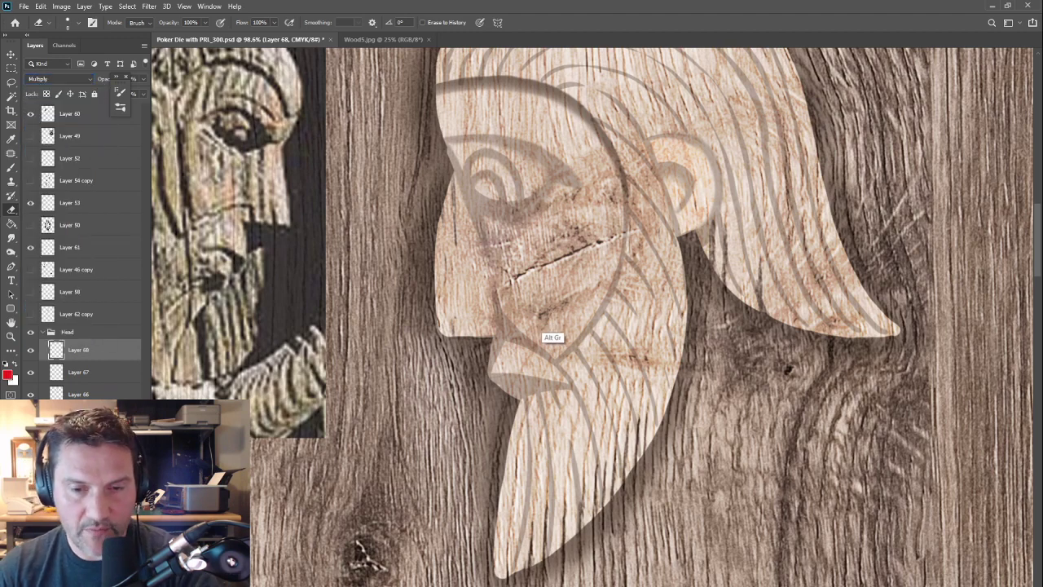
Step: Sample brown from the dark scratch on the lower cheek and set a dark brown as the Brush's foreground color
{"action": "key", "text": "b"}
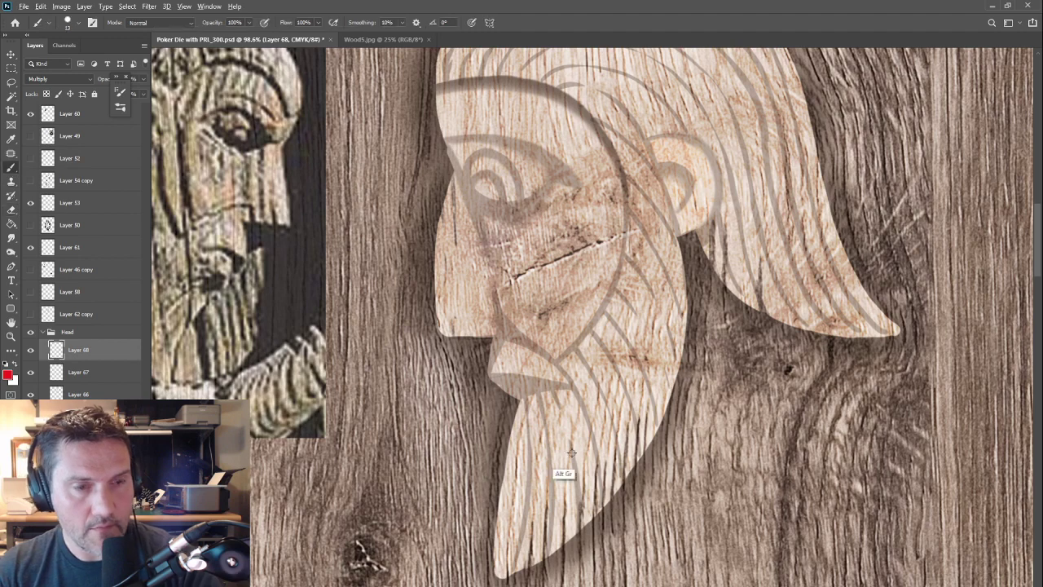
{"action": "left_click", "coordinate": [567, 305], "text": "alt"}
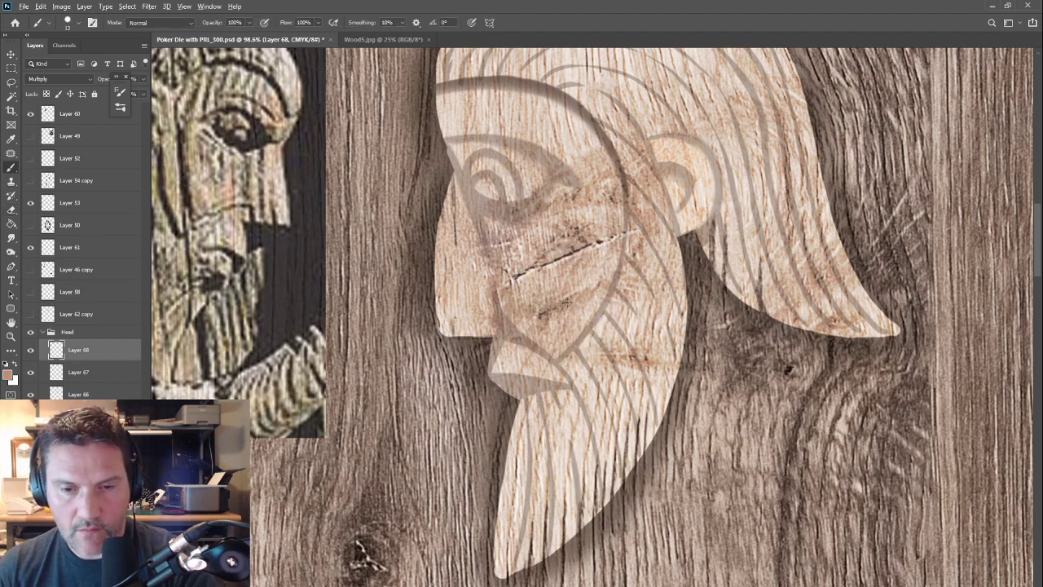
{"action": "left_click", "coordinate": [566, 303], "text": "alt"}
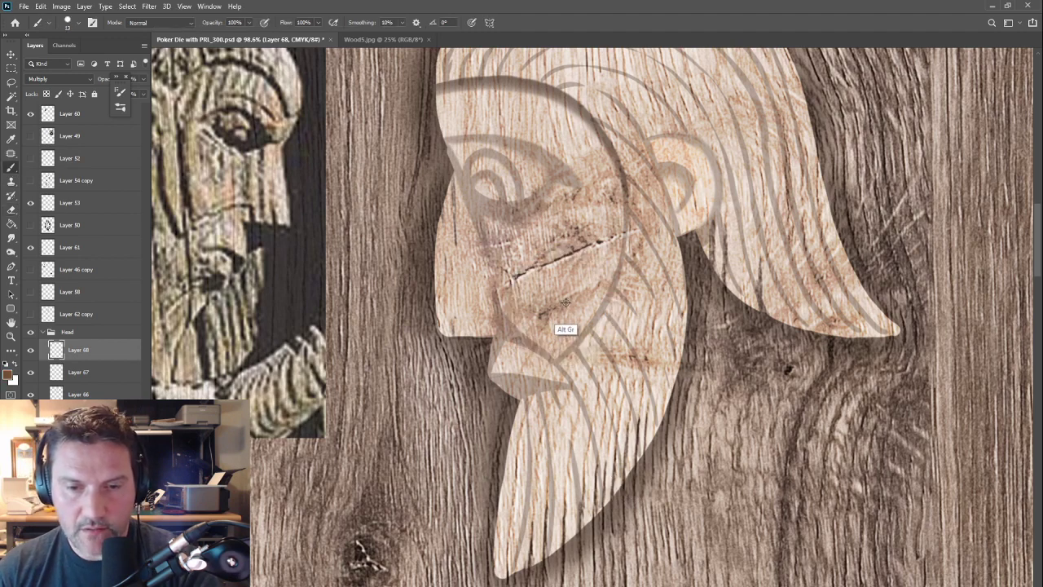
{"action": "left_click", "coordinate": [567, 303], "text": "alt"}
{"action": "left_click", "coordinate": [8, 375]}
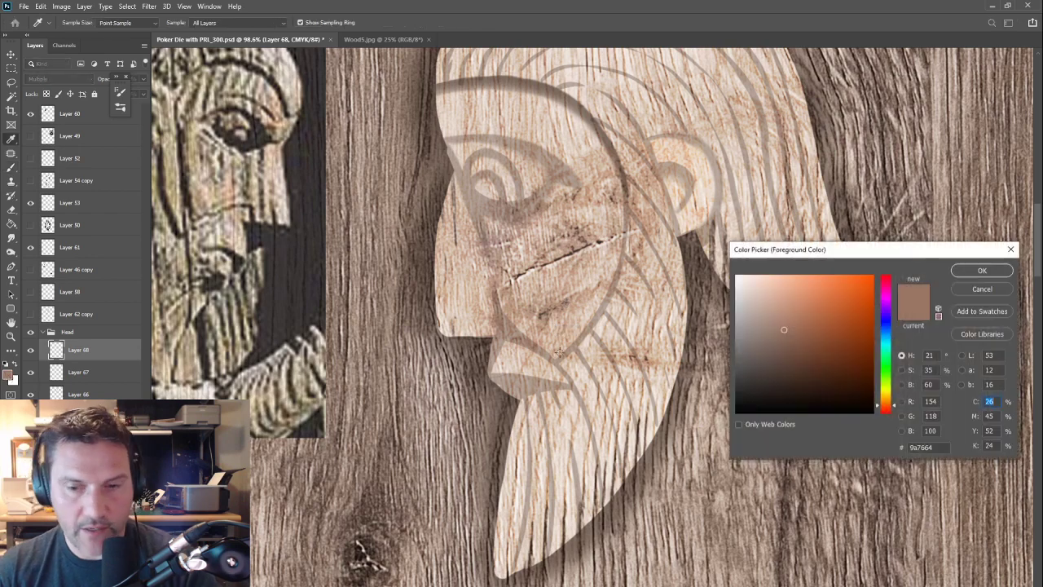
{"action": "left_click", "coordinate": [978, 271]}
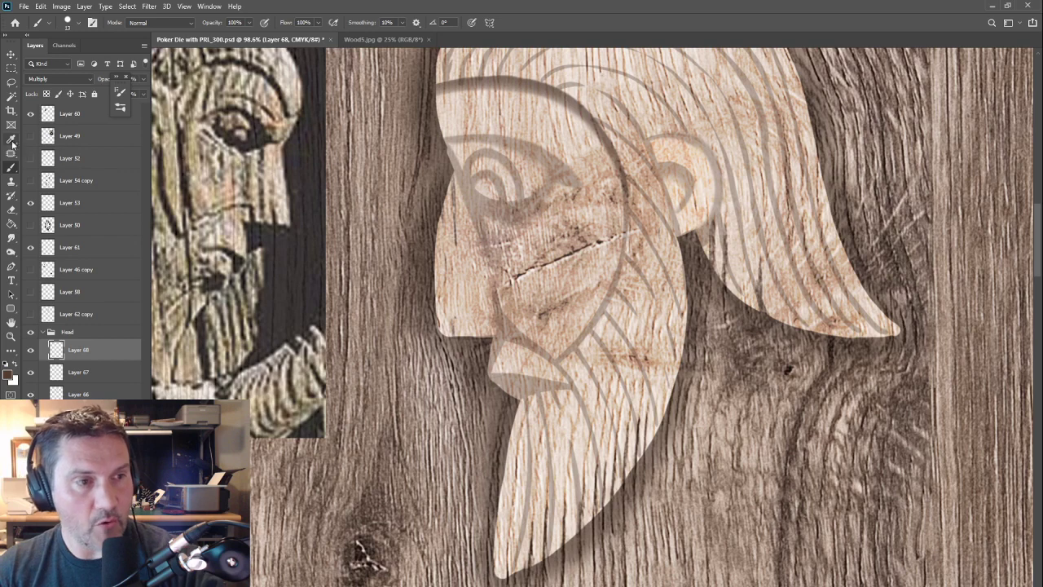
Step: Paint dark brown vertical cracks along the wood grain on the front of the hair's crown
{"action": "scroll", "coordinate": [444, 126], "scroll_direction": "up", "scroll_amount": 5}
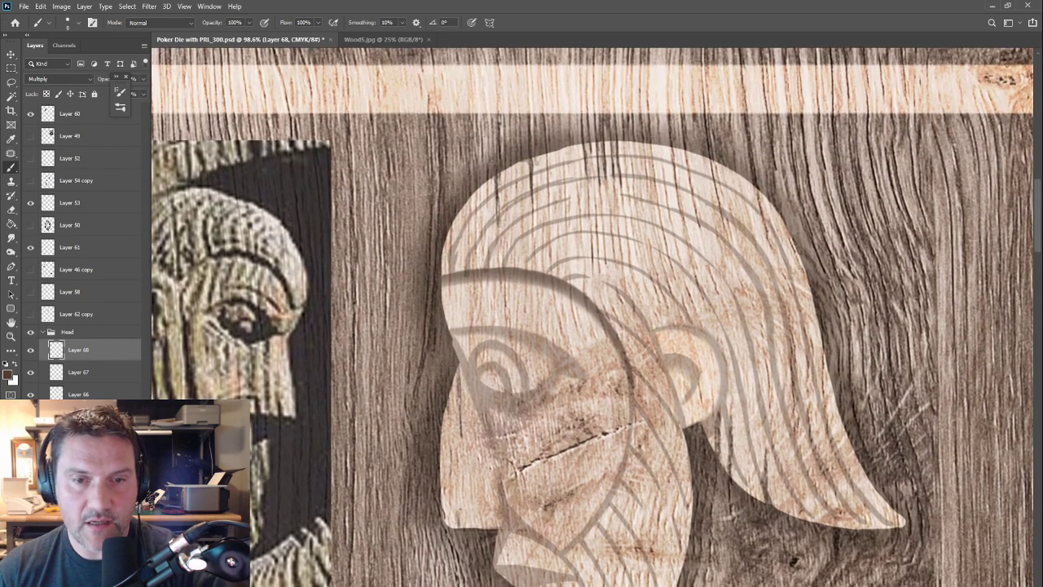
{"action": "left_click_drag", "start_coordinate": [497, 201], "coordinate": [498, 226]}
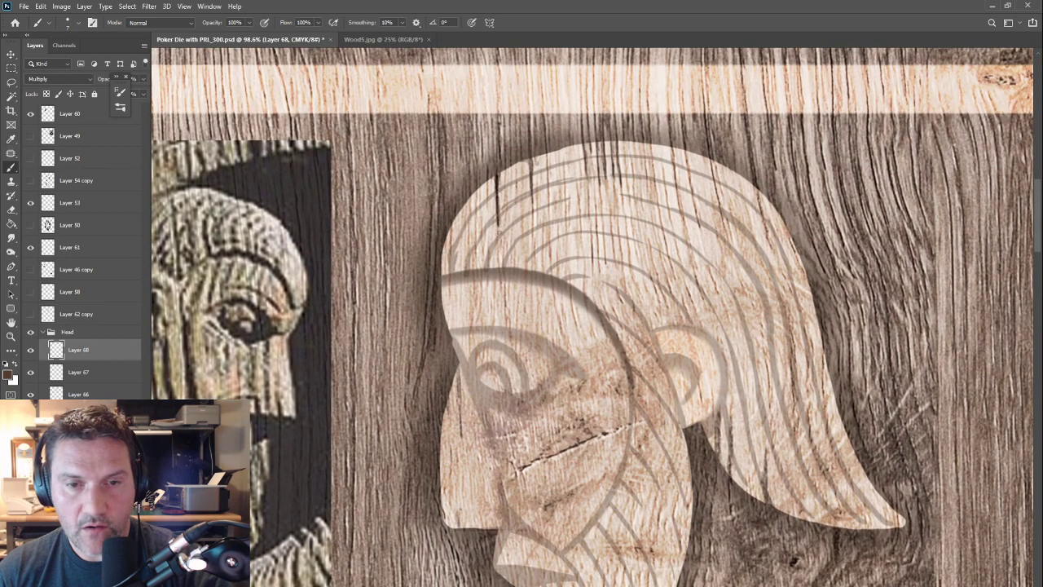
{"action": "left_click_drag", "start_coordinate": [531, 162], "coordinate": [536, 244]}
{"action": "left_click_drag", "start_coordinate": [547, 163], "coordinate": [549, 213]}
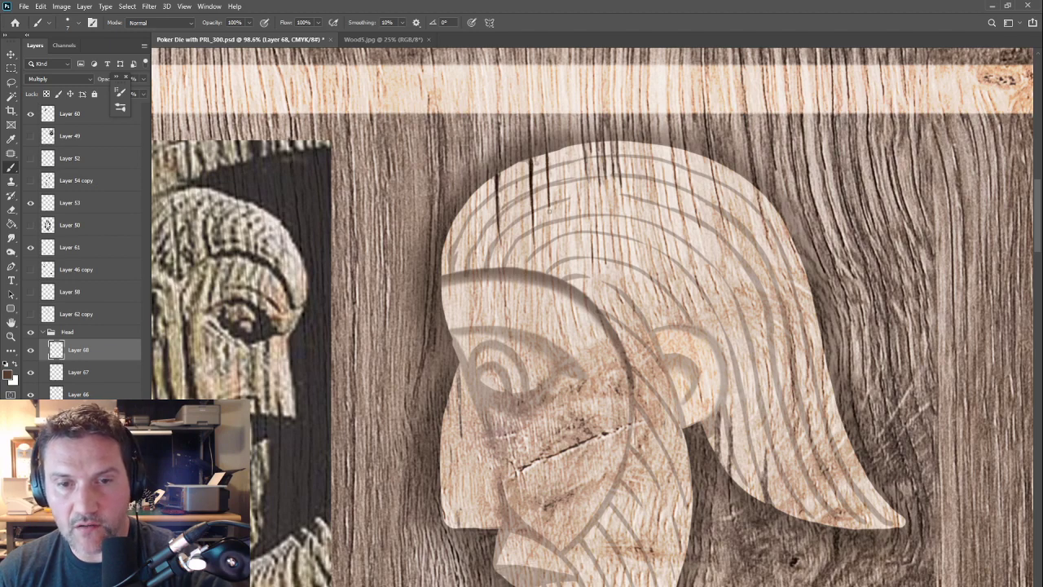
Step: Paint the upper eyelid line with short dark hatched strokes along its gray guide, from the nose bridge to the outer corner
{"action": "scroll", "coordinate": [500, 208], "scroll_direction": "down", "scroll_amount": 3}
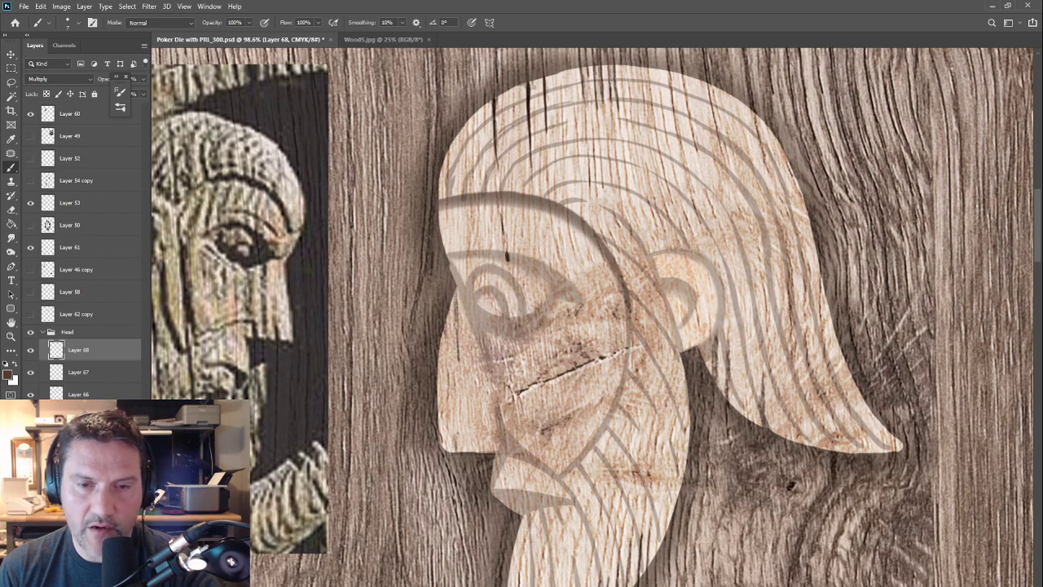
{"action": "left_click_drag", "start_coordinate": [511, 254], "coordinate": [512, 262]}
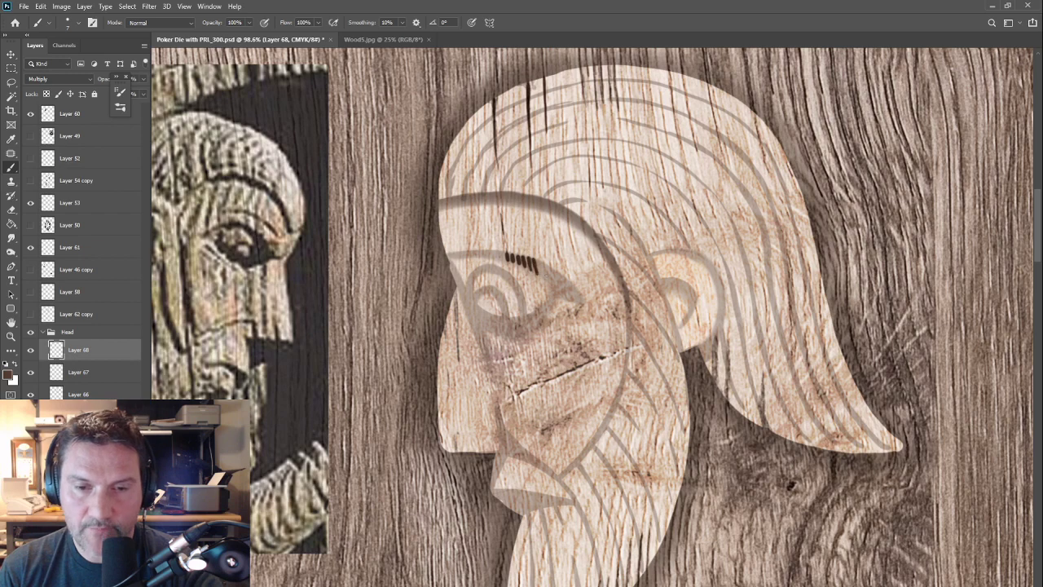
{"action": "mouse_move", "coordinate": [540, 259]}
{"action": "left_mouse_down"}
{"action": "mouse_move", "coordinate": [560, 296]}
{"action": "mouse_move", "coordinate": [573, 295]}
{"action": "left_mouse_up"}
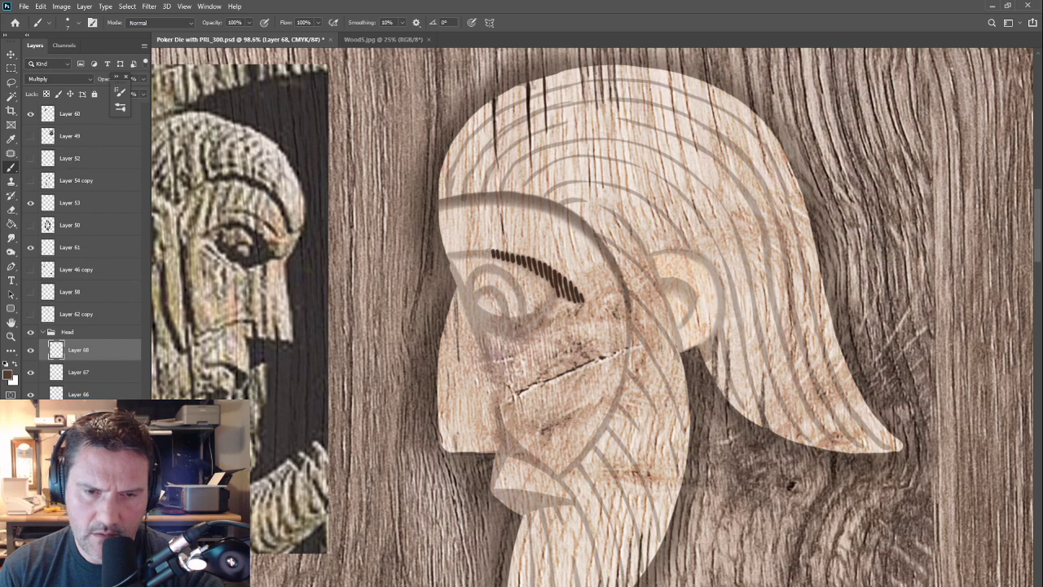
{"action": "left_click_drag", "start_coordinate": [476, 251], "coordinate": [481, 258]}
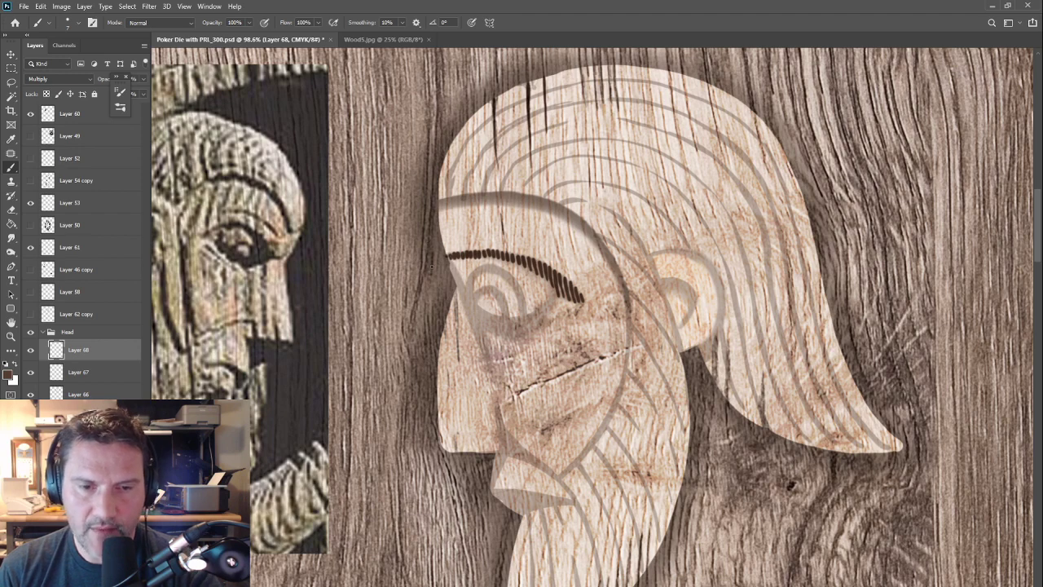
Step: Paint a dark line down the side of the nose and hatch the mustache line to the corner of the mouth
{"action": "scroll", "coordinate": [450, 333], "scroll_direction": "up", "scroll_amount": 2}
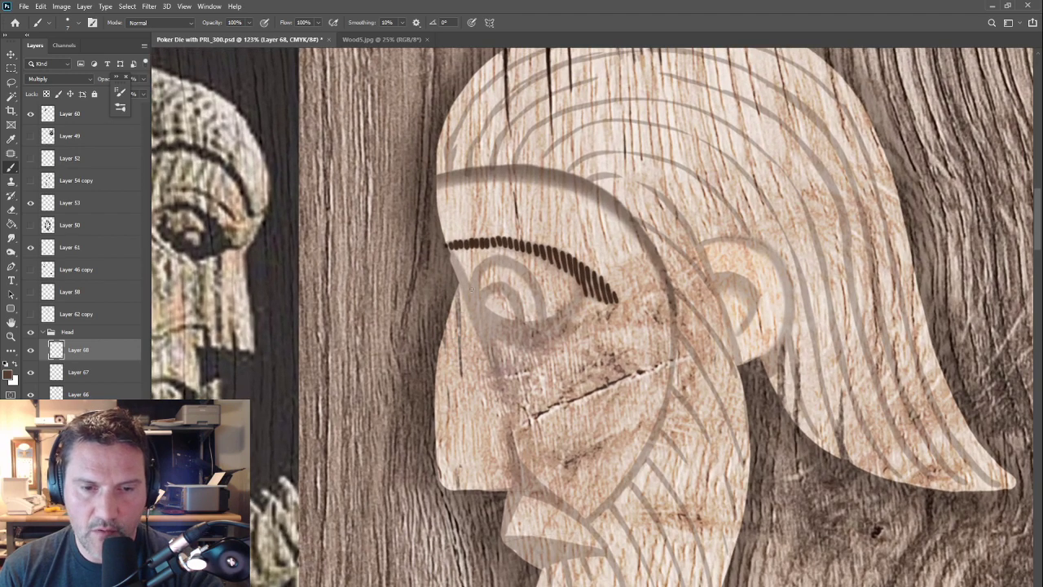
{"action": "left_click_drag", "start_coordinate": [454, 272], "coordinate": [506, 419]}
{"action": "left_click_drag", "start_coordinate": [511, 489], "coordinate": [504, 382]}
{"action": "mouse_move", "coordinate": [502, 322]}
{"action": "left_mouse_down"}
{"action": "mouse_move", "coordinate": [514, 380]}
{"action": "mouse_move", "coordinate": [579, 420]}
{"action": "mouse_move", "coordinate": [584, 364]}
{"action": "left_mouse_up"}
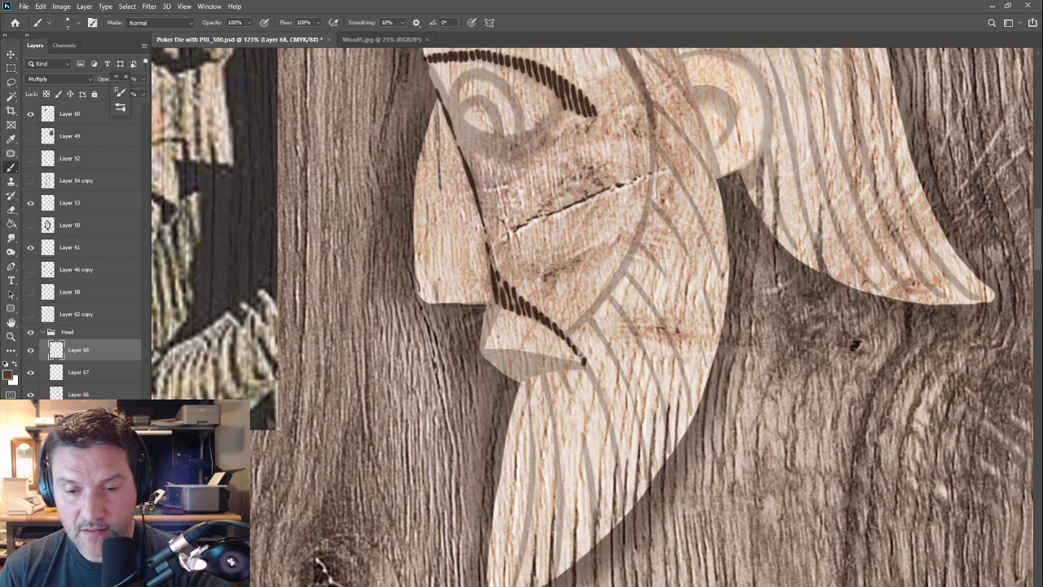
{"action": "left_click_drag", "start_coordinate": [633, 234], "coordinate": [575, 536]}
{"action": "left_click_drag", "start_coordinate": [648, 261], "coordinate": [608, 512]}
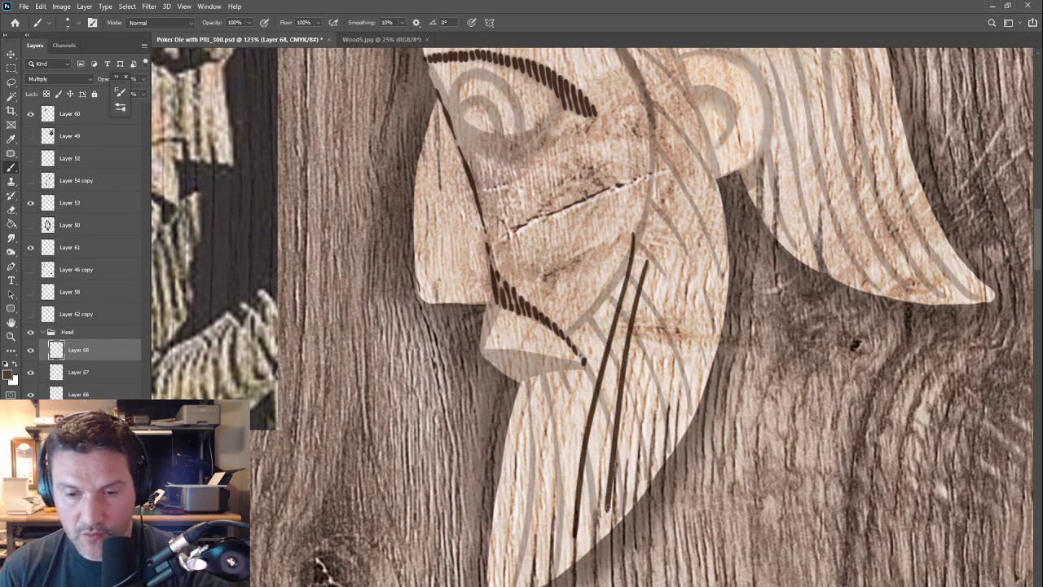
{"action": "key", "text": "ctrl+z"}
{"action": "key", "text": "ctrl+z"}
{"action": "key", "text": "ctrl+z"}
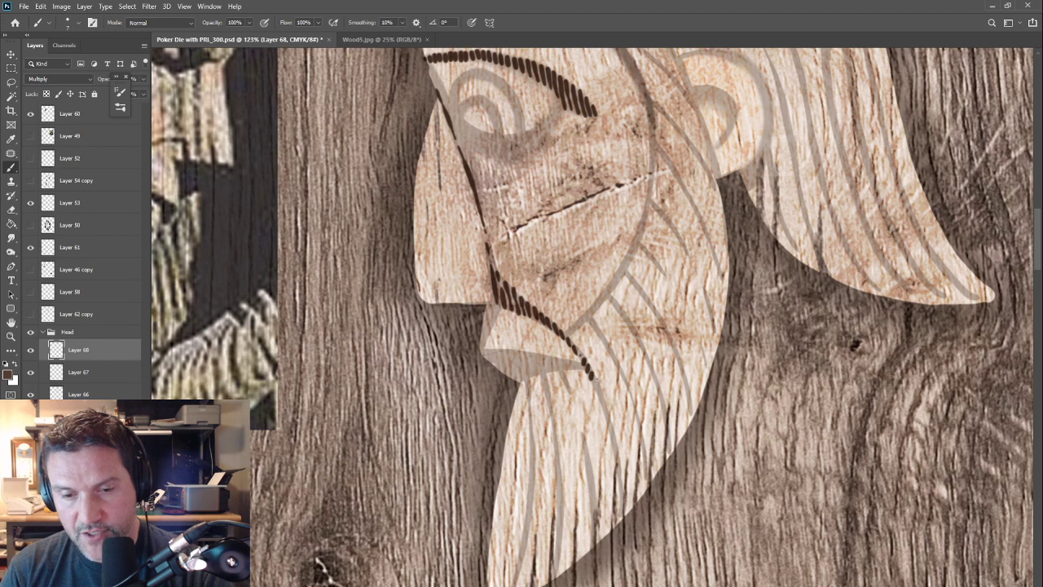
Step: Paint the broken beard line down from the mouth corner, hatch the lower lip dark, and mark the edge between nose and upper lip
{"action": "mouse_move", "coordinate": [593, 377]}
{"action": "left_mouse_down"}
{"action": "mouse_move", "coordinate": [615, 484]}
{"action": "mouse_move", "coordinate": [618, 460]}
{"action": "mouse_move", "coordinate": [622, 492]}
{"action": "left_mouse_up"}
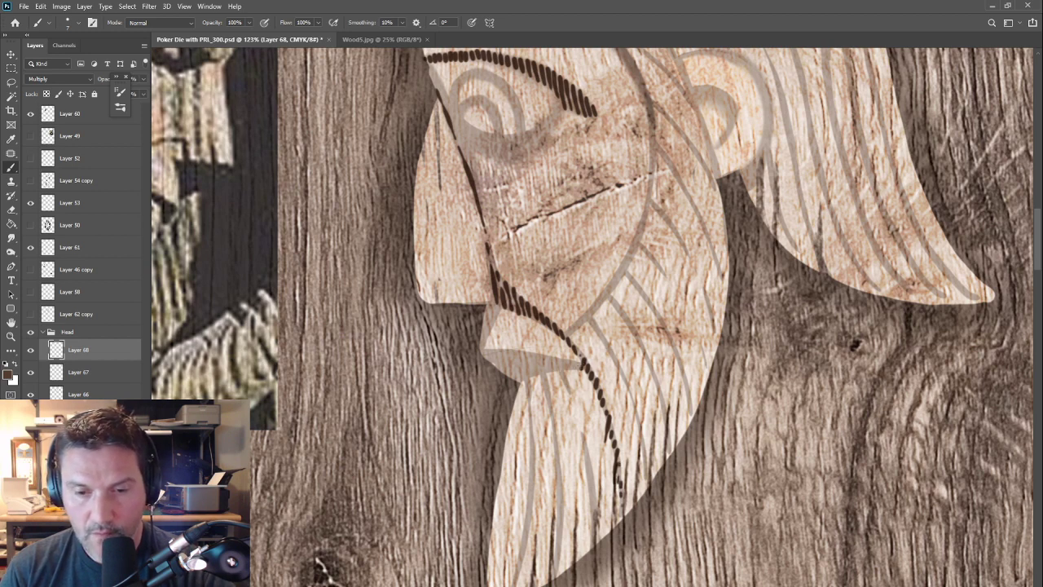
{"action": "mouse_move", "coordinate": [568, 364]}
{"action": "left_mouse_down"}
{"action": "mouse_move", "coordinate": [517, 371]}
{"action": "mouse_move", "coordinate": [482, 354]}
{"action": "left_mouse_up"}
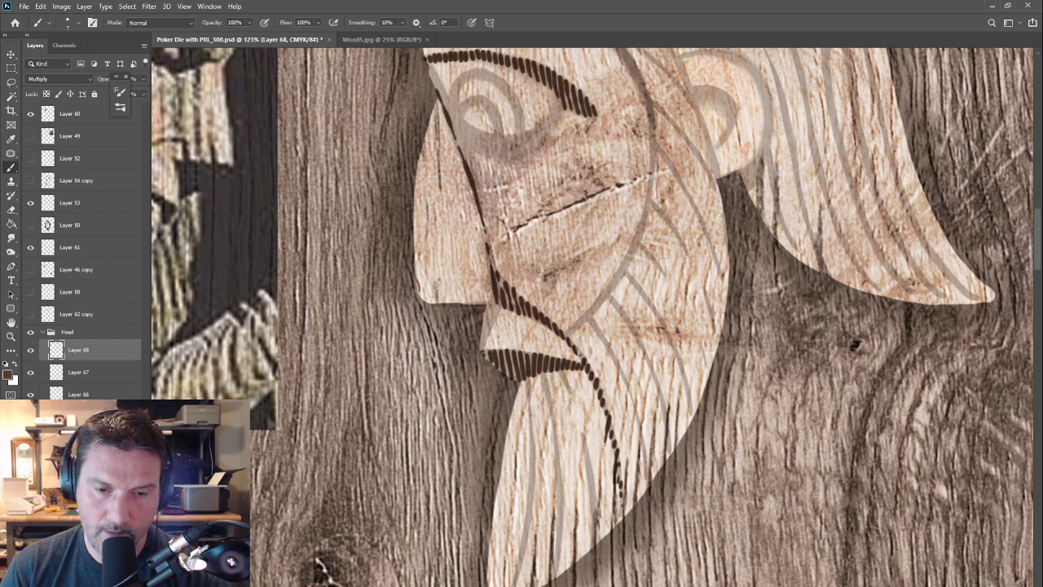
{"action": "left_click_drag", "start_coordinate": [497, 299], "coordinate": [483, 337]}
Step: Paint the eye's curved inner rings and hatch the lower eyelid in dark brown along the gray guides
{"action": "left_click_drag", "start_coordinate": [469, 444], "coordinate": [479, 586]}
{"action": "left_click_drag", "start_coordinate": [438, 207], "coordinate": [445, 225]}
{"action": "mouse_move", "coordinate": [446, 229]}
{"action": "left_mouse_down"}
{"action": "mouse_move", "coordinate": [454, 255]}
{"action": "mouse_move", "coordinate": [462, 230]}
{"action": "mouse_move", "coordinate": [469, 272]}
{"action": "mouse_move", "coordinate": [470, 216]}
{"action": "mouse_move", "coordinate": [509, 222]}
{"action": "mouse_move", "coordinate": [512, 287]}
{"action": "left_mouse_up"}
{"action": "mouse_move", "coordinate": [512, 251]}
{"action": "left_mouse_down"}
{"action": "mouse_move", "coordinate": [509, 290]}
{"action": "mouse_move", "coordinate": [481, 250]}
{"action": "left_mouse_up"}
{"action": "mouse_move", "coordinate": [479, 241]}
{"action": "left_mouse_down"}
{"action": "mouse_move", "coordinate": [475, 286]}
{"action": "mouse_move", "coordinate": [499, 298]}
{"action": "mouse_move", "coordinate": [506, 281]}
{"action": "mouse_move", "coordinate": [518, 293]}
{"action": "mouse_move", "coordinate": [569, 271]}
{"action": "left_mouse_up"}
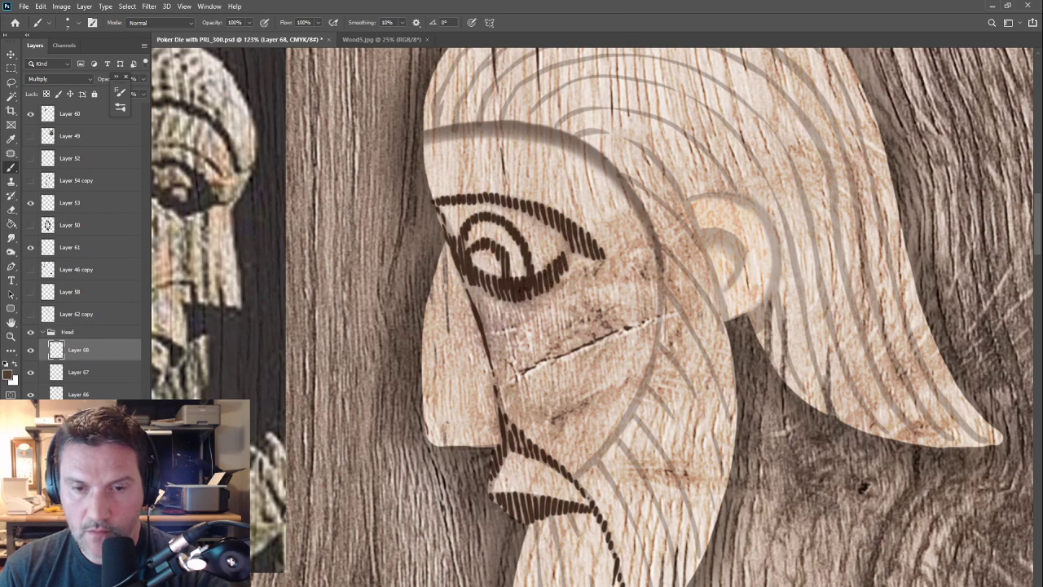
Step: Add a new layer above Layer 68 in the Head group and set its blend mode to Multiply
{"action": "scroll", "coordinate": [436, 481], "scroll_direction": "down", "scroll_amount": 4}
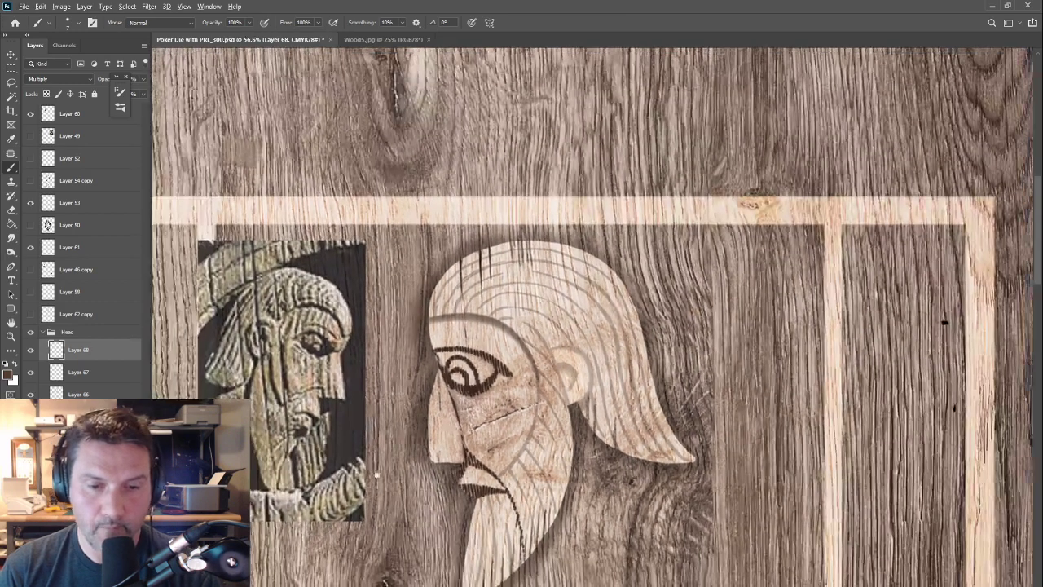
{"action": "left_click_drag", "start_coordinate": [377, 476], "coordinate": [483, 365]}
{"action": "key", "text": "ctrl+shift+alt+n"}
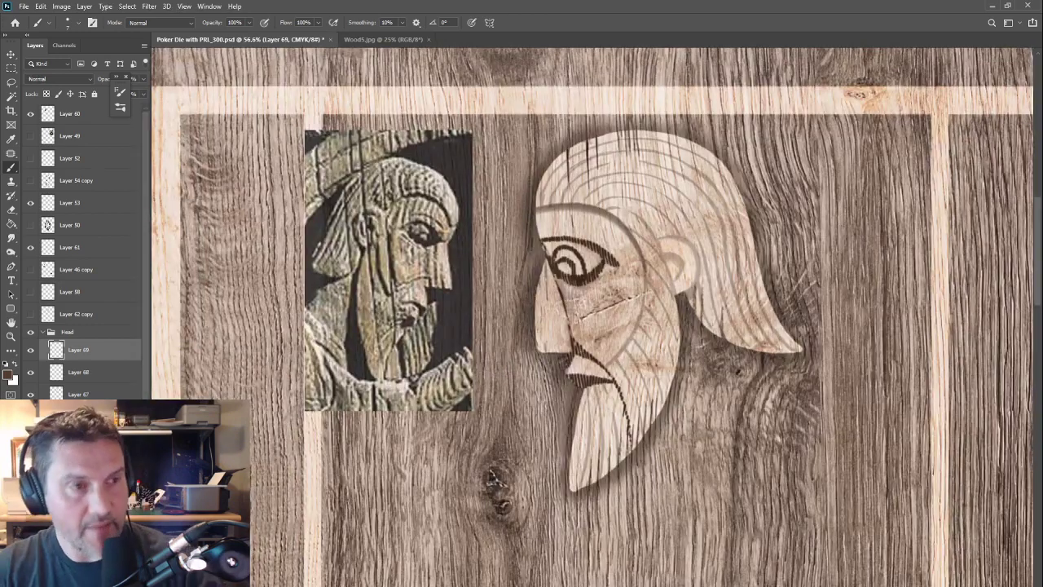
{"action": "left_click", "coordinate": [57, 78]}
{"action": "left_click", "coordinate": [36, 121]}
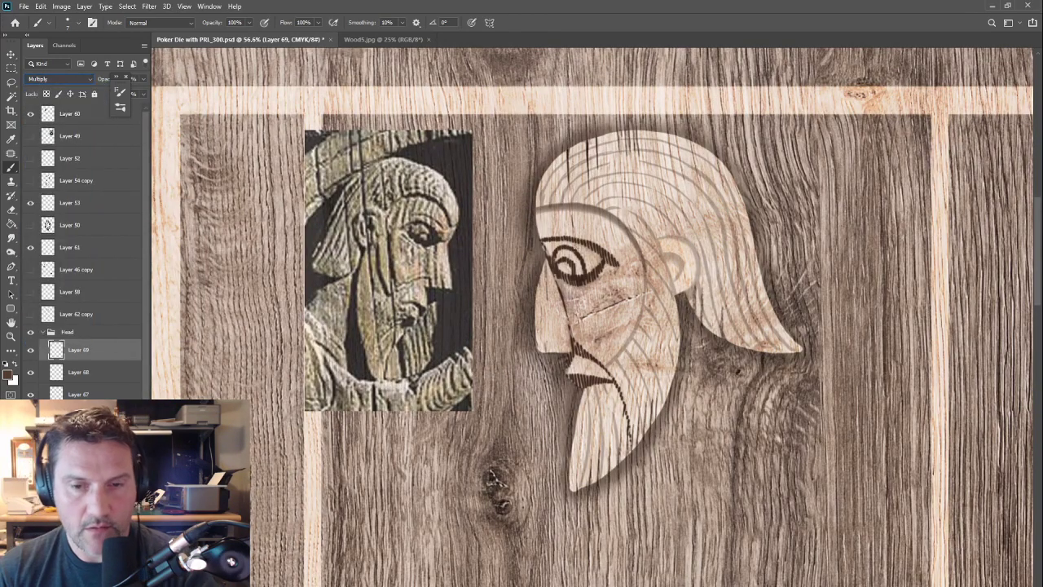
Step: Darken the upper and lower eyelid lines with brown strokes on Layer 69 and reduce that layer's opacity
{"action": "scroll", "coordinate": [580, 269], "scroll_direction": "up", "scroll_amount": 4}
{"action": "mouse_move", "coordinate": [637, 253]}
{"action": "left_mouse_down"}
{"action": "mouse_move", "coordinate": [585, 288]}
{"action": "mouse_move", "coordinate": [592, 283]}
{"action": "mouse_move", "coordinate": [538, 277]}
{"action": "mouse_move", "coordinate": [504, 204]}
{"action": "mouse_move", "coordinate": [550, 199]}
{"action": "mouse_move", "coordinate": [503, 208]}
{"action": "mouse_move", "coordinate": [579, 203]}
{"action": "mouse_move", "coordinate": [635, 225]}
{"action": "mouse_move", "coordinate": [673, 260]}
{"action": "left_mouse_up"}
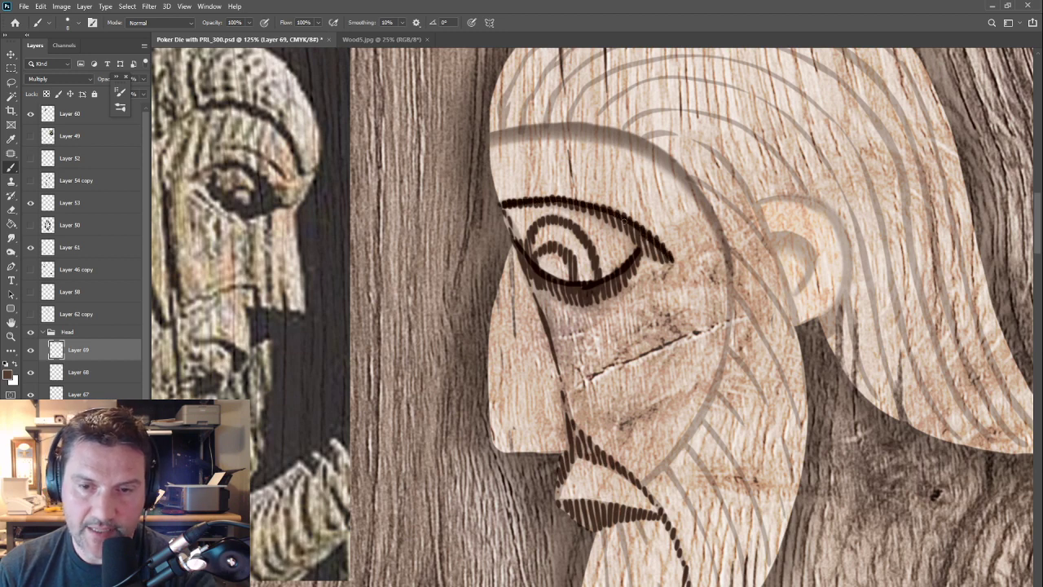
{"action": "mouse_move", "coordinate": [621, 220]}
{"action": "left_mouse_down"}
{"action": "mouse_move", "coordinate": [670, 261]}
{"action": "mouse_move", "coordinate": [589, 210]}
{"action": "mouse_move", "coordinate": [627, 225]}
{"action": "mouse_move", "coordinate": [525, 203]}
{"action": "left_mouse_up"}
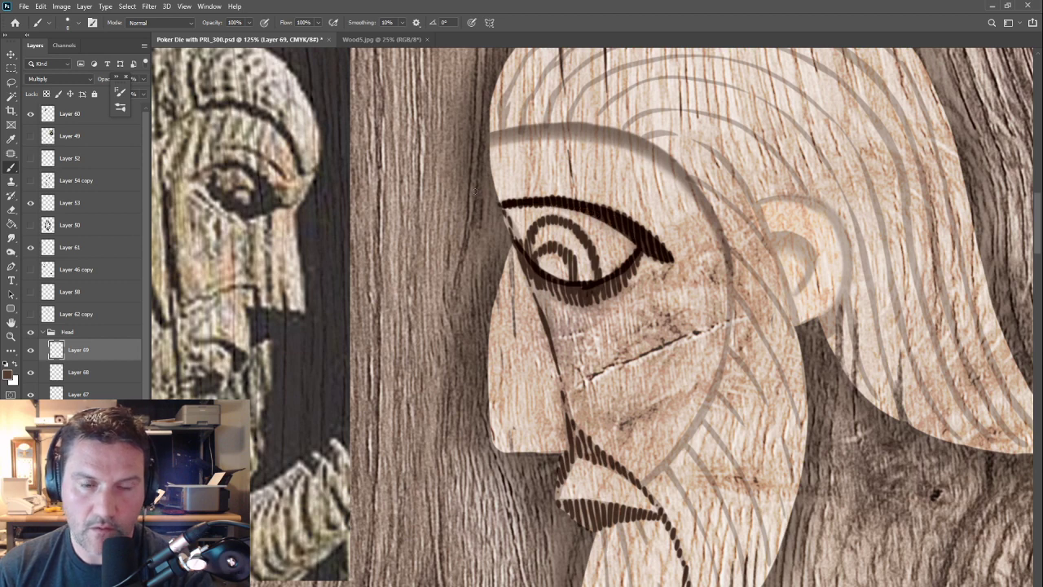
{"action": "left_click_drag", "start_coordinate": [104, 82], "coordinate": [90, 79]}
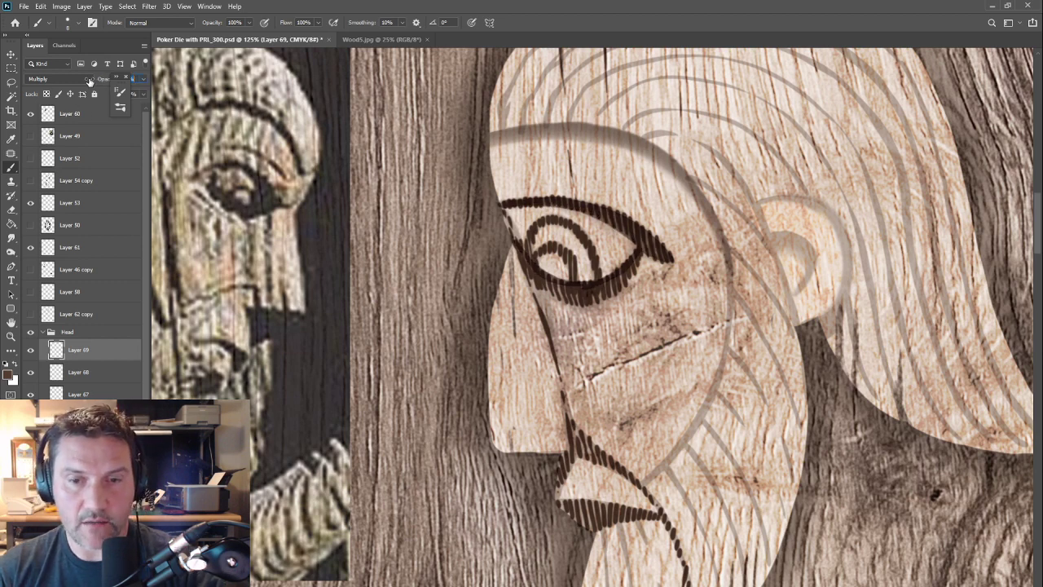
Step: Add Layer 71 at the top of the Head group, make white the Brush's foreground color, and set the layer to Overlay
{"action": "left_click", "coordinate": [11, 237]}
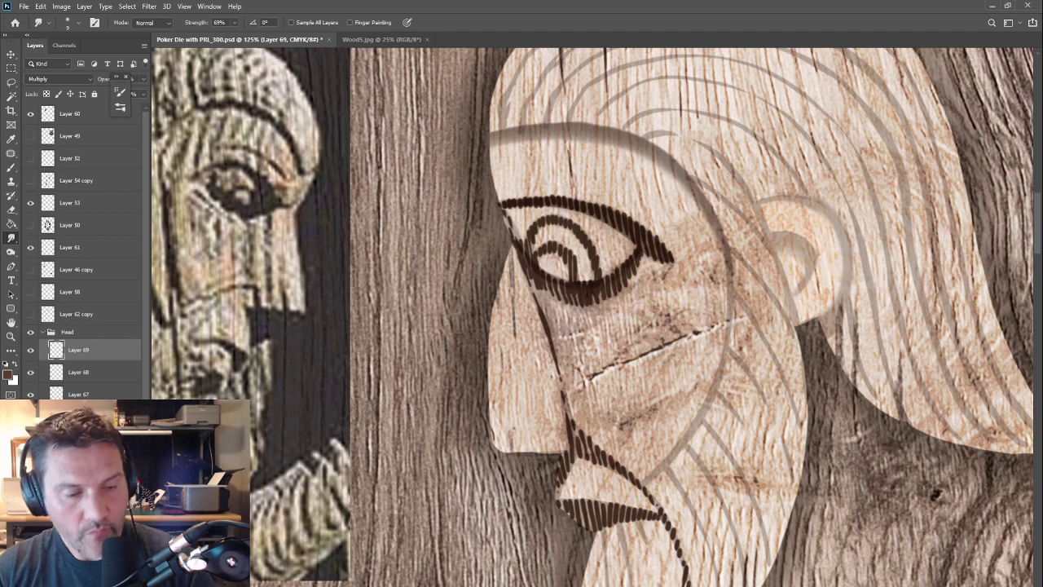
{"action": "left_click", "coordinate": [10, 167]}
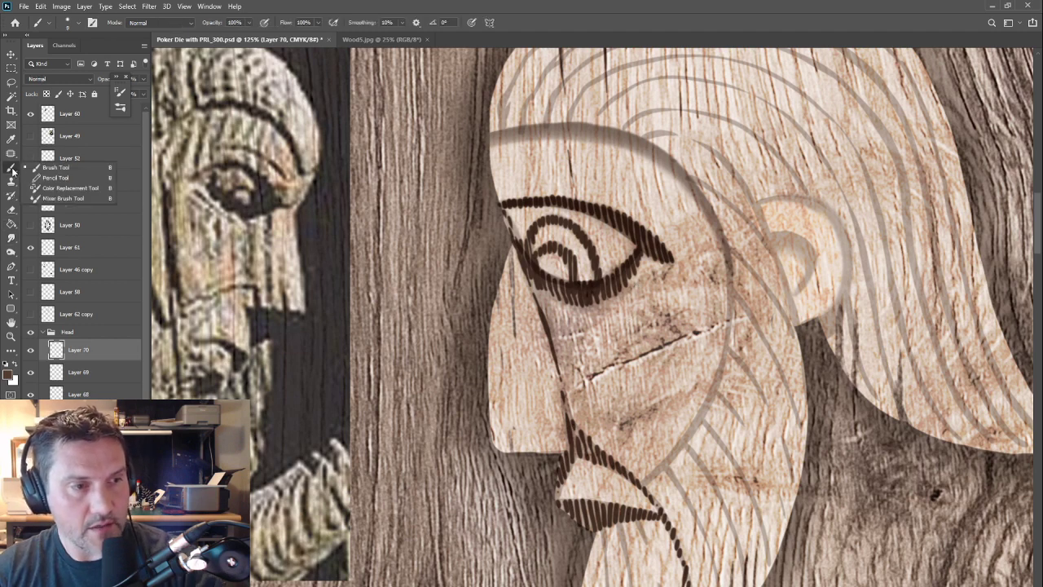
{"action": "left_click", "coordinate": [13, 364]}
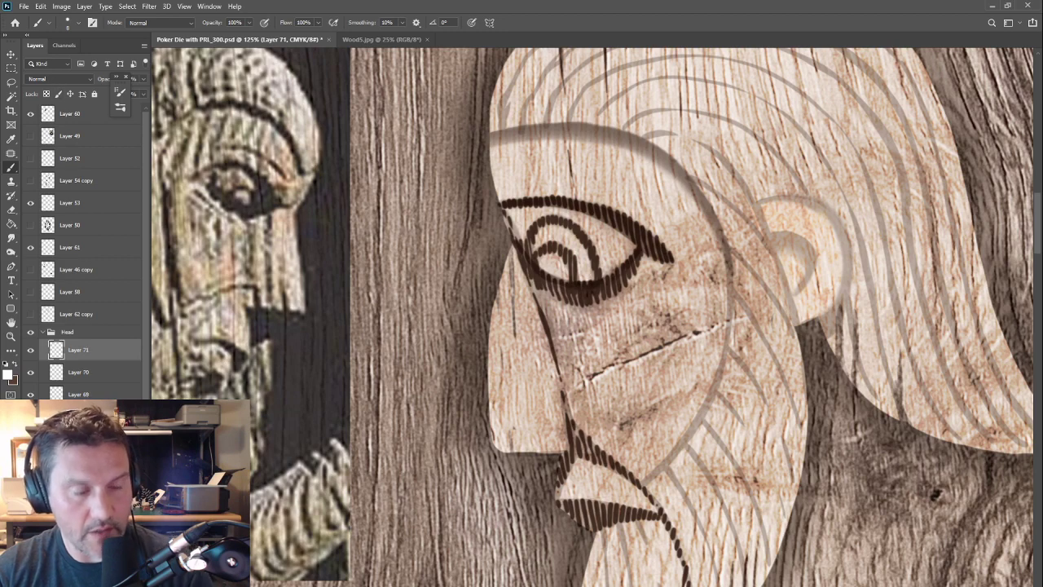
{"action": "left_click", "coordinate": [57, 79]}
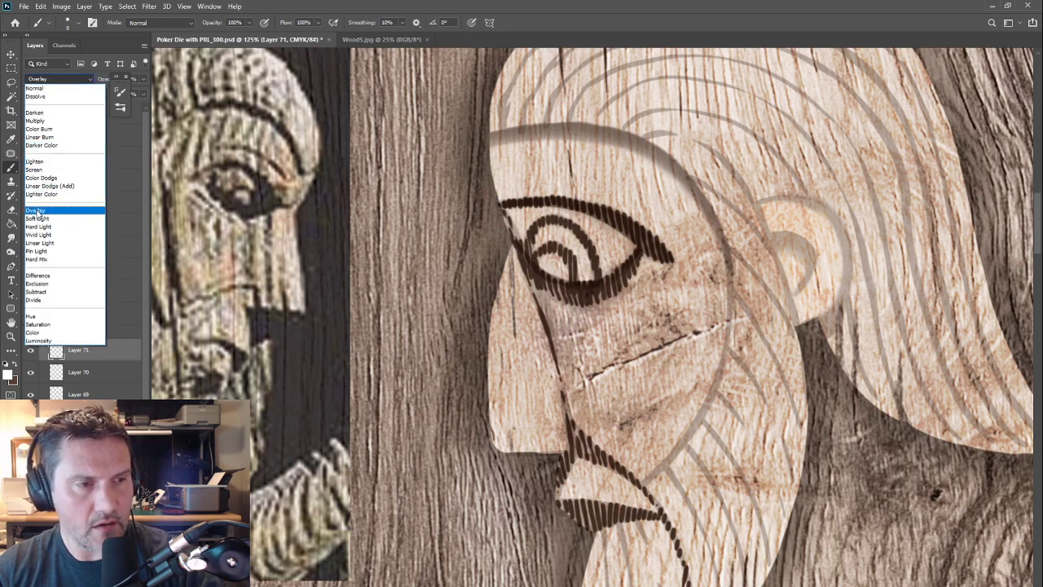
{"action": "left_click", "coordinate": [62, 212]}
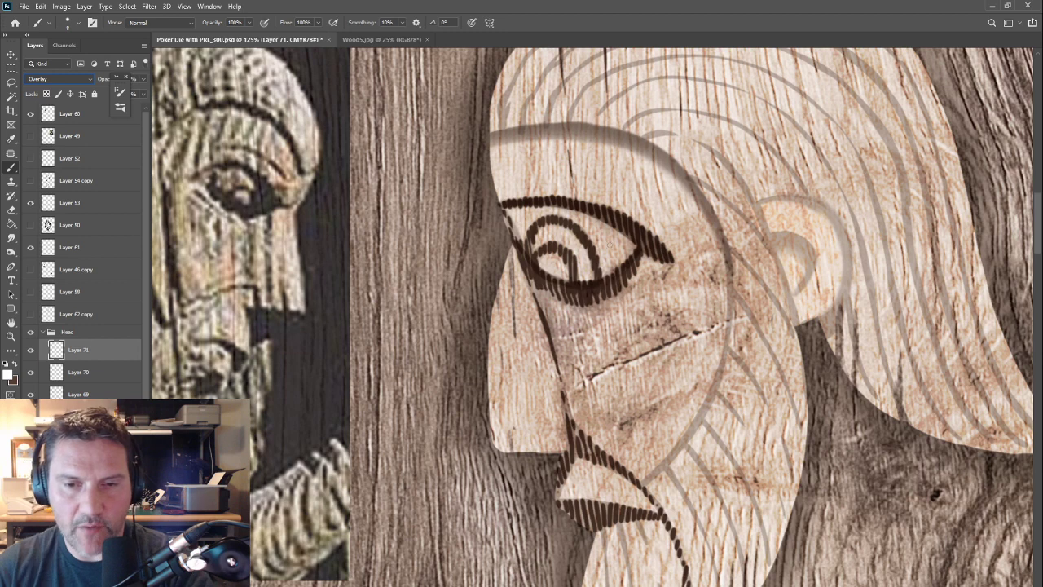
Step: Paint a white highlight just below the upper eyelid, enlarge the brush, and lower Layer 71's opacity to 55%
{"action": "left_click_drag", "start_coordinate": [606, 232], "coordinate": [569, 214]}
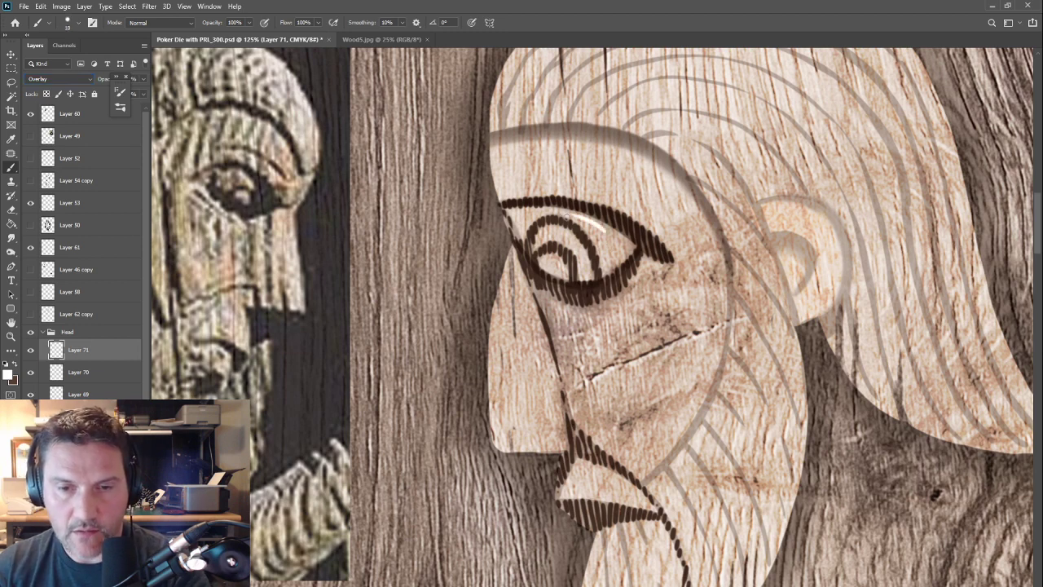
{"action": "key", "text": "bracketright"}
{"action": "key", "text": "bracketright"}
{"action": "key", "text": "bracketright"}
{"action": "left_click", "coordinate": [126, 78]}
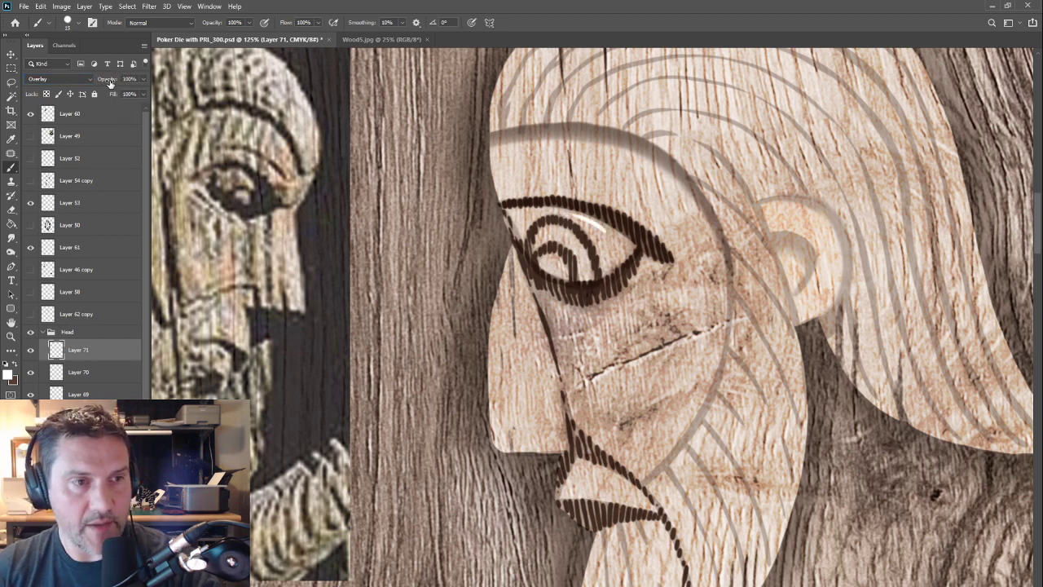
{"action": "left_click_drag", "start_coordinate": [114, 81], "coordinate": [96, 82]}
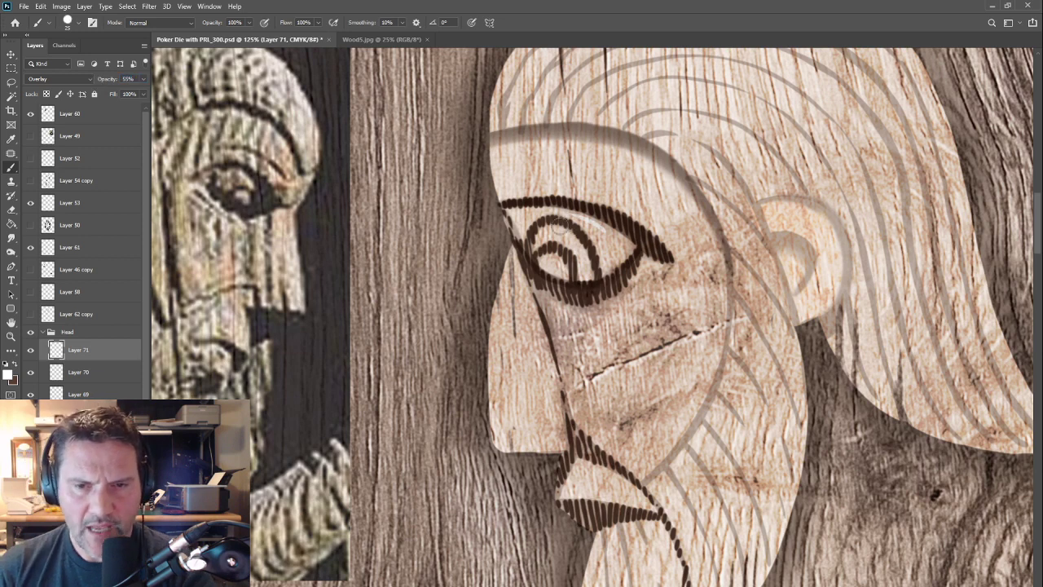
Step: Paint white highlights inside the eye, then use a larger brush on the forehead, the cheek below the eye, and the nose
{"action": "key", "text": "bracketleft"}
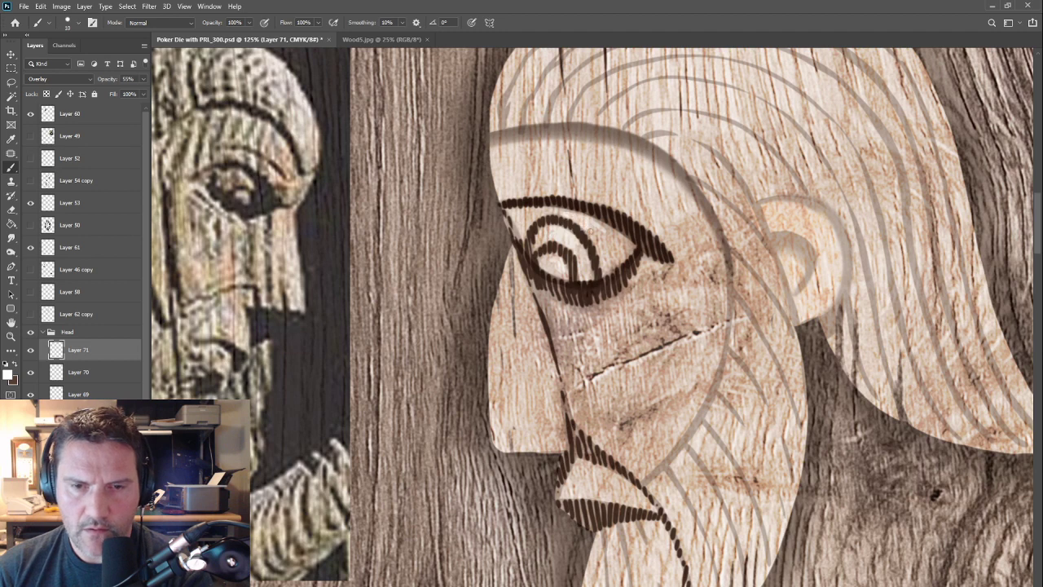
{"action": "key", "text": "bracketright"}
{"action": "key", "text": "bracketright"}
{"action": "key", "text": "bracketright"}
{"action": "mouse_move", "coordinate": [565, 193]}
{"action": "left_mouse_down"}
{"action": "mouse_move", "coordinate": [620, 196]}
{"action": "mouse_move", "coordinate": [642, 186]}
{"action": "mouse_move", "coordinate": [641, 174]}
{"action": "mouse_move", "coordinate": [626, 157]}
{"action": "mouse_move", "coordinate": [551, 148]}
{"action": "mouse_move", "coordinate": [581, 159]}
{"action": "mouse_move", "coordinate": [550, 187]}
{"action": "left_mouse_up"}
{"action": "mouse_move", "coordinate": [554, 308]}
{"action": "left_mouse_down"}
{"action": "mouse_move", "coordinate": [615, 322]}
{"action": "mouse_move", "coordinate": [556, 311]}
{"action": "mouse_move", "coordinate": [609, 315]}
{"action": "mouse_move", "coordinate": [559, 309]}
{"action": "mouse_move", "coordinate": [582, 331]}
{"action": "mouse_move", "coordinate": [580, 417]}
{"action": "left_mouse_up"}
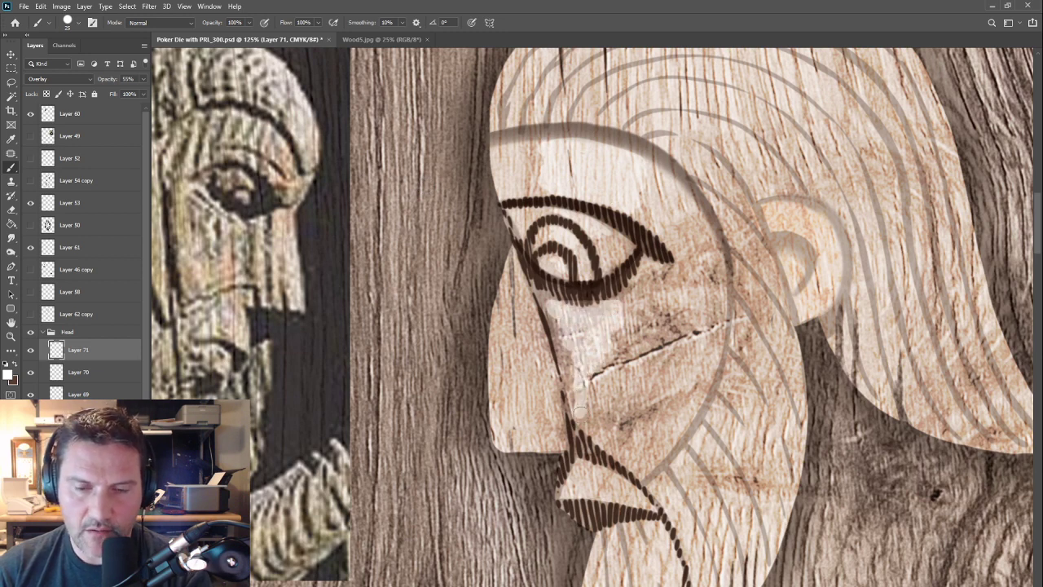
{"action": "mouse_move", "coordinate": [514, 279]}
{"action": "left_mouse_down"}
{"action": "mouse_move", "coordinate": [515, 359]}
{"action": "mouse_move", "coordinate": [543, 387]}
{"action": "mouse_move", "coordinate": [512, 308]}
{"action": "mouse_move", "coordinate": [543, 385]}
{"action": "mouse_move", "coordinate": [518, 415]}
{"action": "mouse_move", "coordinate": [537, 444]}
{"action": "left_mouse_up"}
Step: Paint white highlights on the beard between the gray strand lines, from below the mouth up to the cheek edge
{"action": "mouse_move", "coordinate": [569, 508]}
{"action": "left_mouse_down"}
{"action": "mouse_move", "coordinate": [499, 298]}
{"action": "mouse_move", "coordinate": [518, 272]}
{"action": "mouse_move", "coordinate": [509, 272]}
{"action": "left_mouse_up"}
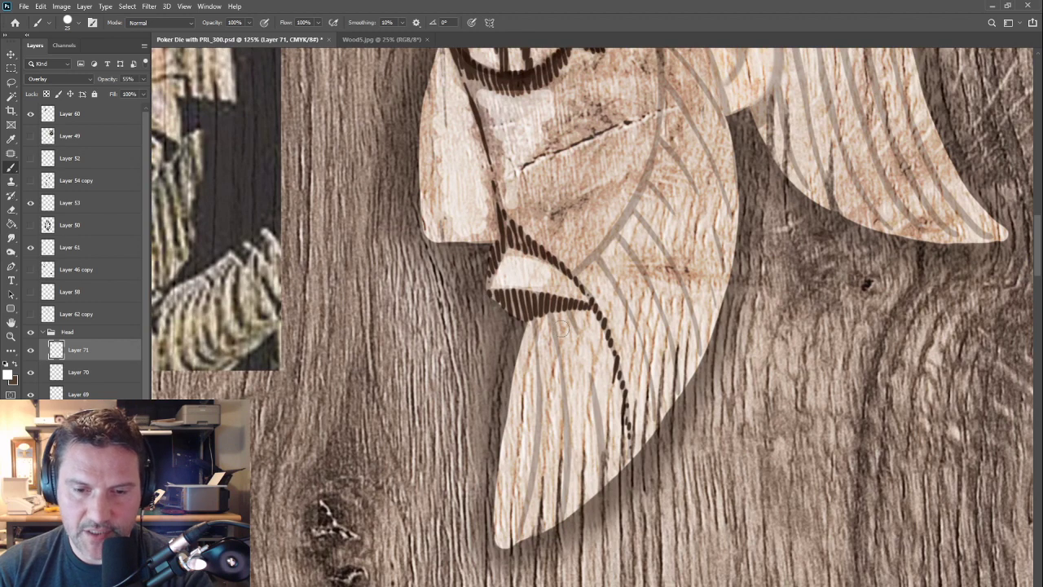
{"action": "mouse_move", "coordinate": [565, 331]}
{"action": "left_mouse_down"}
{"action": "mouse_move", "coordinate": [614, 407]}
{"action": "mouse_move", "coordinate": [607, 296]}
{"action": "mouse_move", "coordinate": [638, 353]}
{"action": "mouse_move", "coordinate": [653, 334]}
{"action": "mouse_move", "coordinate": [647, 266]}
{"action": "mouse_move", "coordinate": [687, 340]}
{"action": "mouse_move", "coordinate": [666, 228]}
{"action": "mouse_move", "coordinate": [678, 205]}
{"action": "mouse_move", "coordinate": [709, 248]}
{"action": "mouse_move", "coordinate": [681, 141]}
{"action": "mouse_move", "coordinate": [700, 184]}
{"action": "left_mouse_up"}
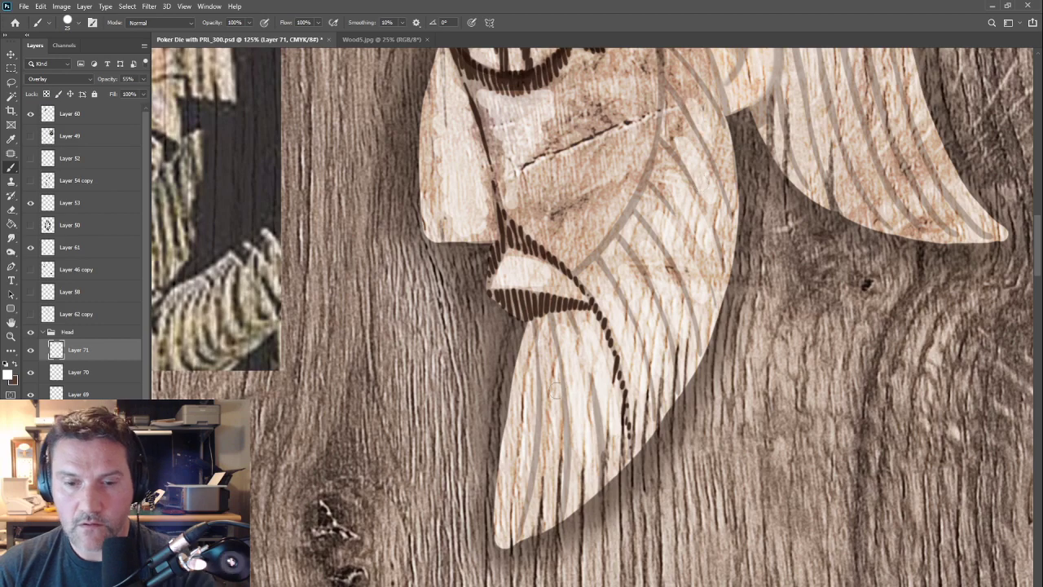
{"action": "left_click_drag", "start_coordinate": [554, 367], "coordinate": [530, 383]}
{"action": "scroll", "coordinate": [489, 376], "scroll_direction": "down", "scroll_amount": 5}
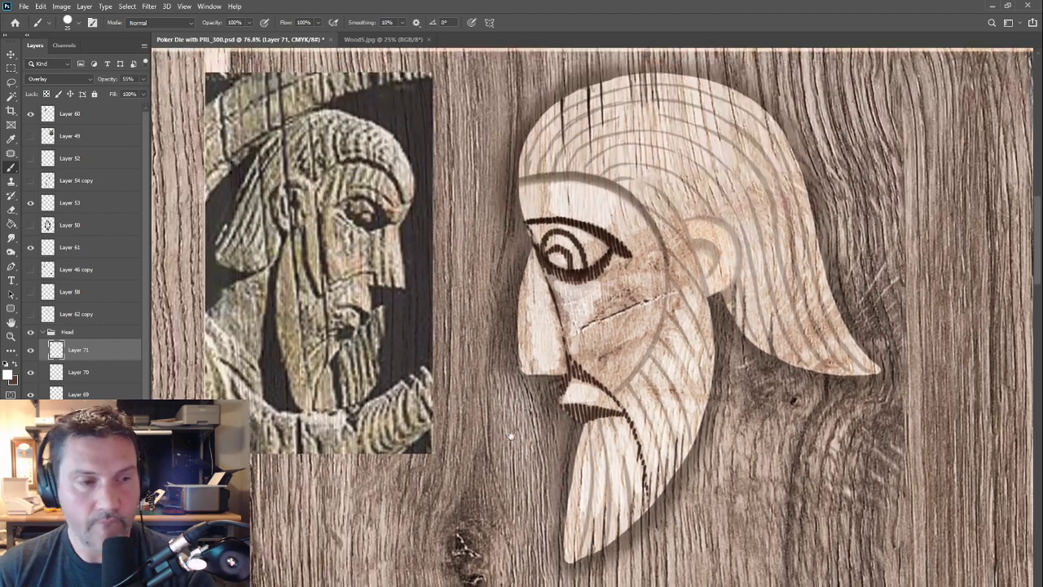
Step: Make Layer 68 in the Head group active and lower its opacity to 66%
{"action": "left_click", "coordinate": [11, 237]}
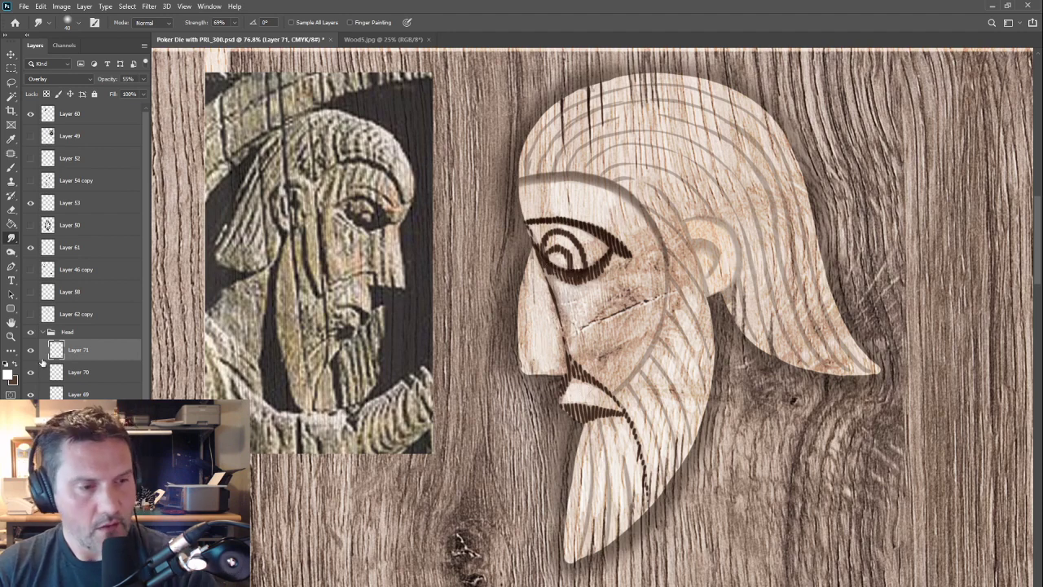
{"action": "left_click", "coordinate": [31, 394]}
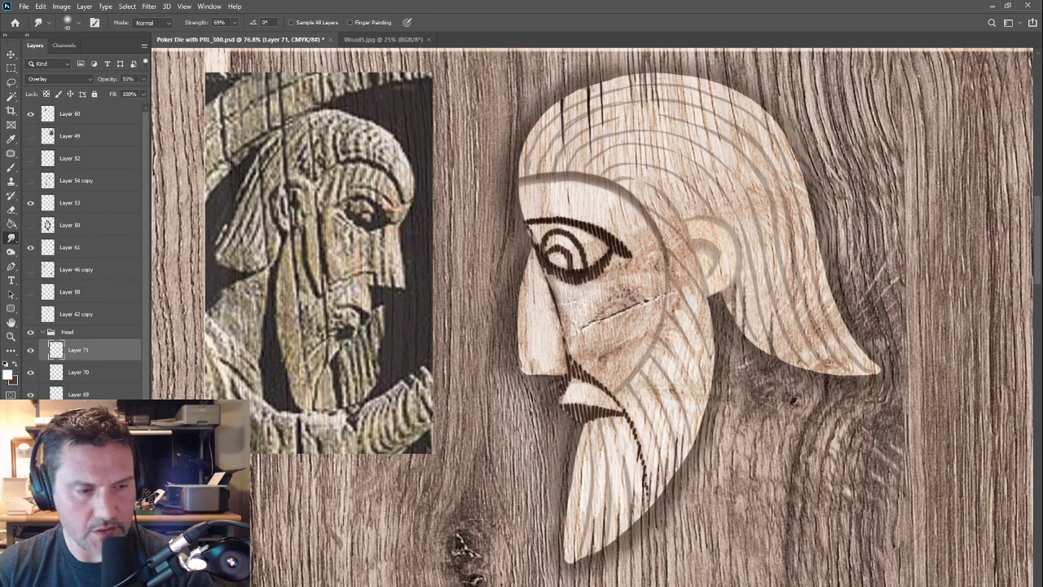
{"action": "left_click", "coordinate": [31, 395]}
{"action": "left_click", "coordinate": [80, 417]}
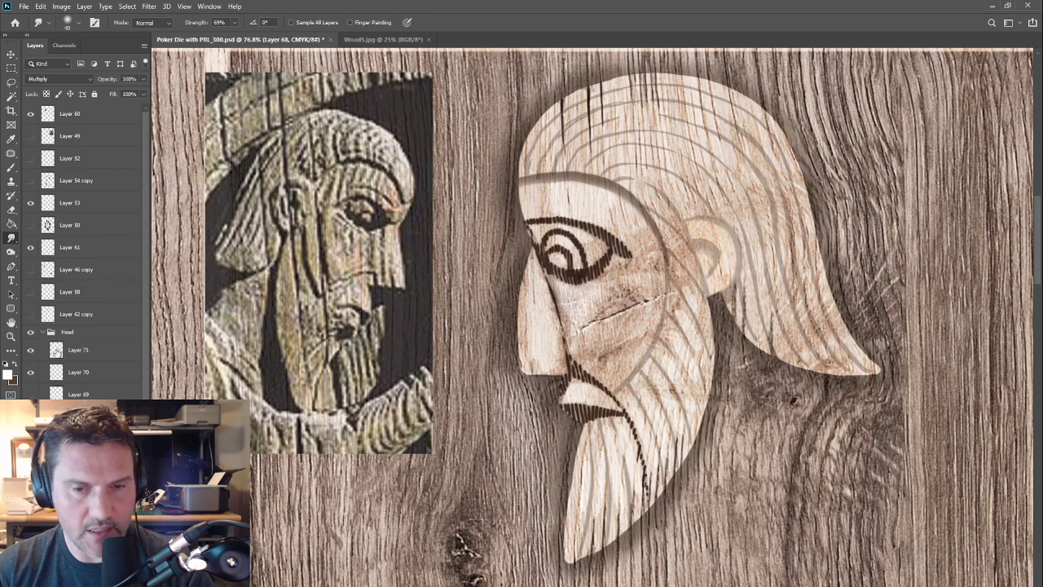
{"action": "mouse_move", "coordinate": [106, 81]}
{"action": "left_mouse_down"}
{"action": "mouse_move", "coordinate": [90, 79]}
{"action": "mouse_move", "coordinate": [100, 80]}
{"action": "left_mouse_up"}
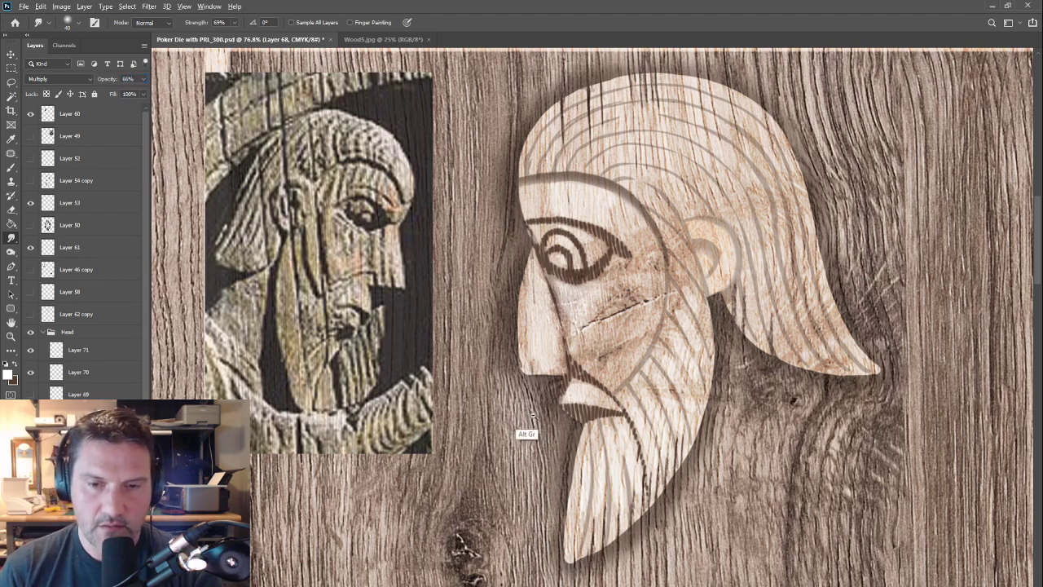
Step: Examine the softened eye and mouth lines up close and in the context of the whole wood page
{"action": "scroll", "coordinate": [530, 420], "scroll_direction": "down", "scroll_amount": 2}
{"action": "scroll", "coordinate": [497, 379], "scroll_direction": "up", "scroll_amount": 1}
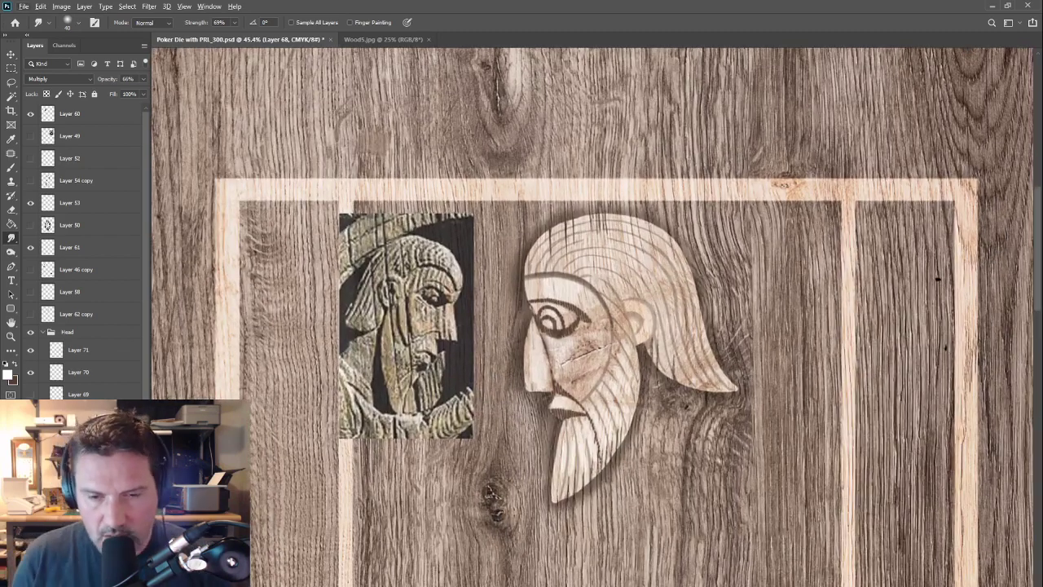
{"action": "scroll", "coordinate": [725, 386], "scroll_direction": "down", "scroll_amount": 3}
{"action": "left_click_drag", "start_coordinate": [740, 429], "coordinate": [692, 279]}
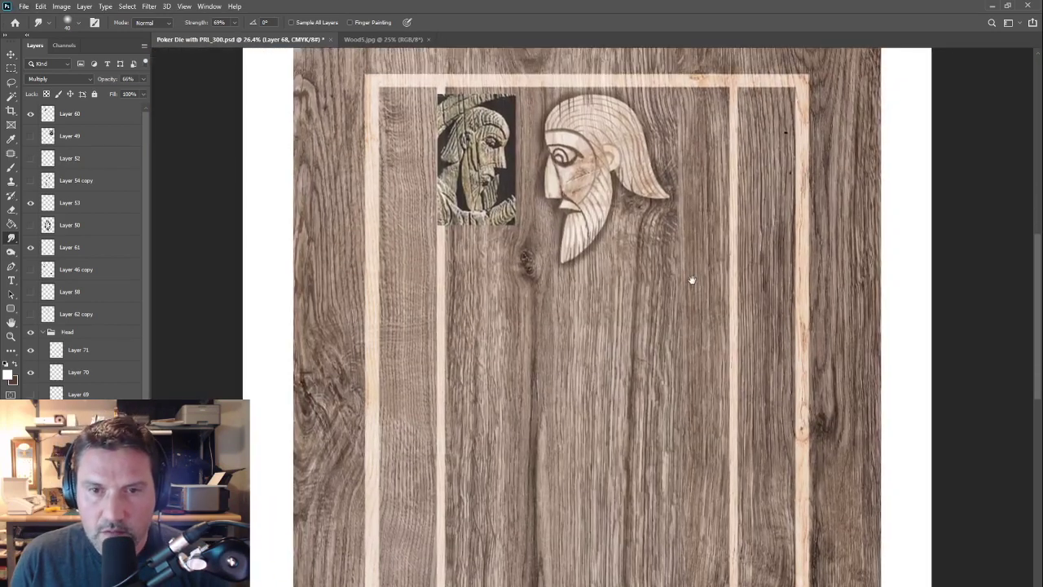
{"action": "scroll", "coordinate": [585, 133], "scroll_direction": "up", "scroll_amount": 5}
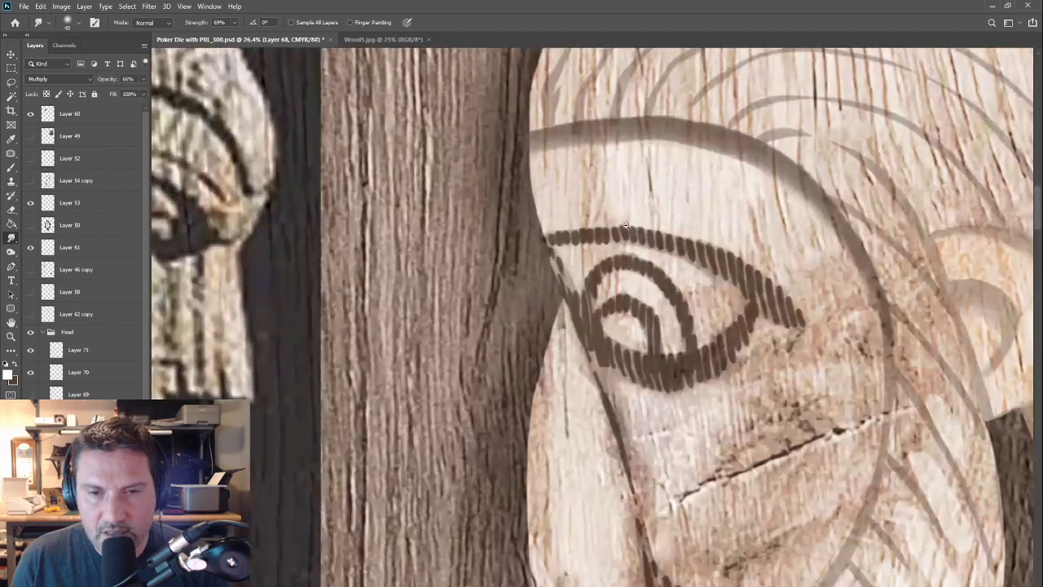
{"action": "scroll", "coordinate": [626, 227], "scroll_direction": "down", "scroll_amount": 5}
{"action": "left_click_drag", "start_coordinate": [591, 229], "coordinate": [571, 254]}
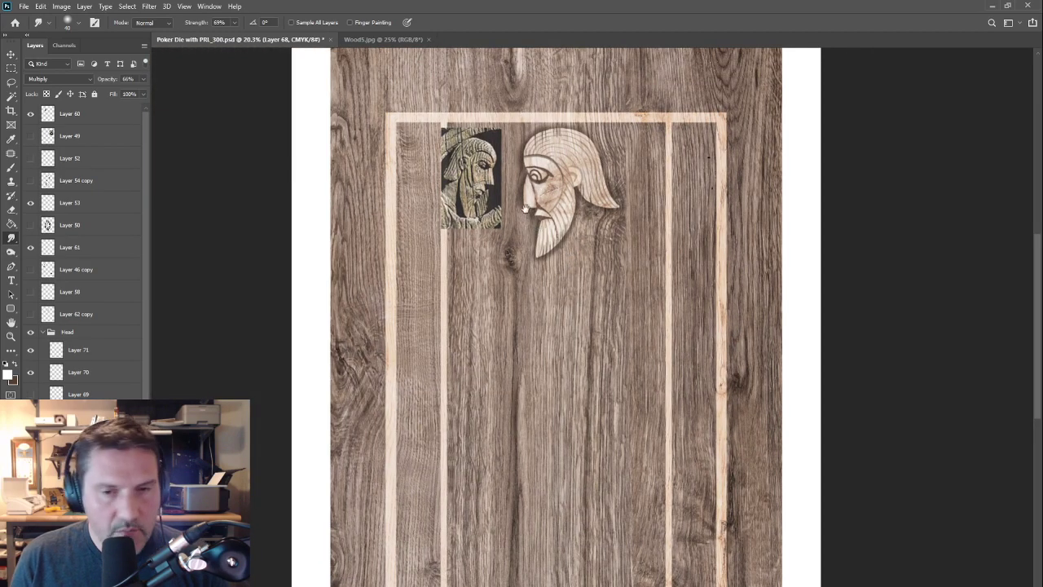
{"action": "scroll", "coordinate": [528, 206], "scroll_direction": "up", "scroll_amount": 2}
{"action": "scroll", "coordinate": [542, 214], "scroll_direction": "down", "scroll_amount": 2}
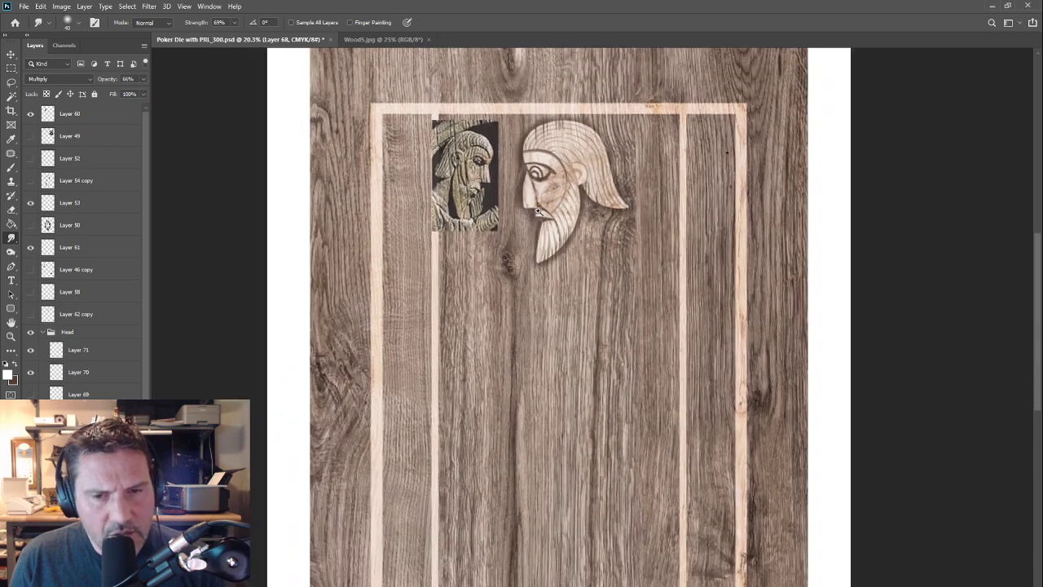
{"action": "scroll", "coordinate": [560, 251], "scroll_direction": "down", "scroll_amount": 4}
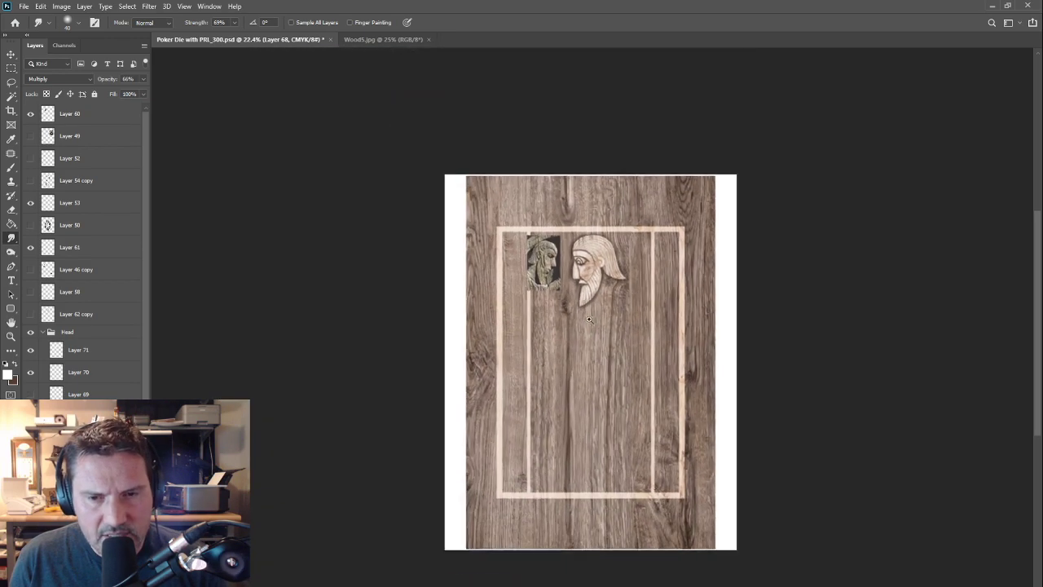
{"action": "left_click_drag", "start_coordinate": [639, 383], "coordinate": [580, 351]}
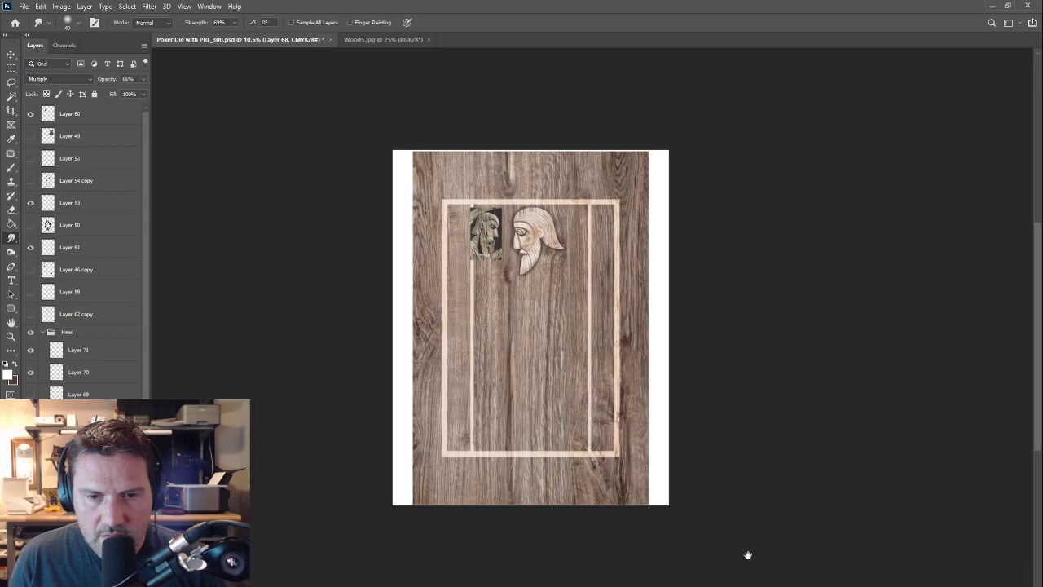
{"action": "scroll", "coordinate": [521, 233], "scroll_direction": "up", "scroll_amount": 10}
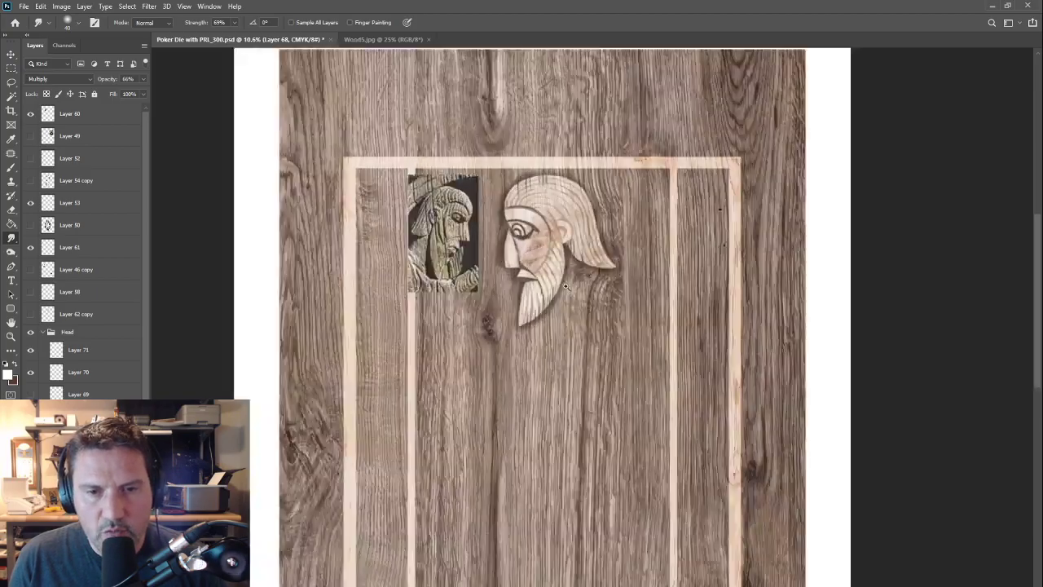
{"action": "scroll", "coordinate": [594, 317], "scroll_direction": "up", "scroll_amount": 2}
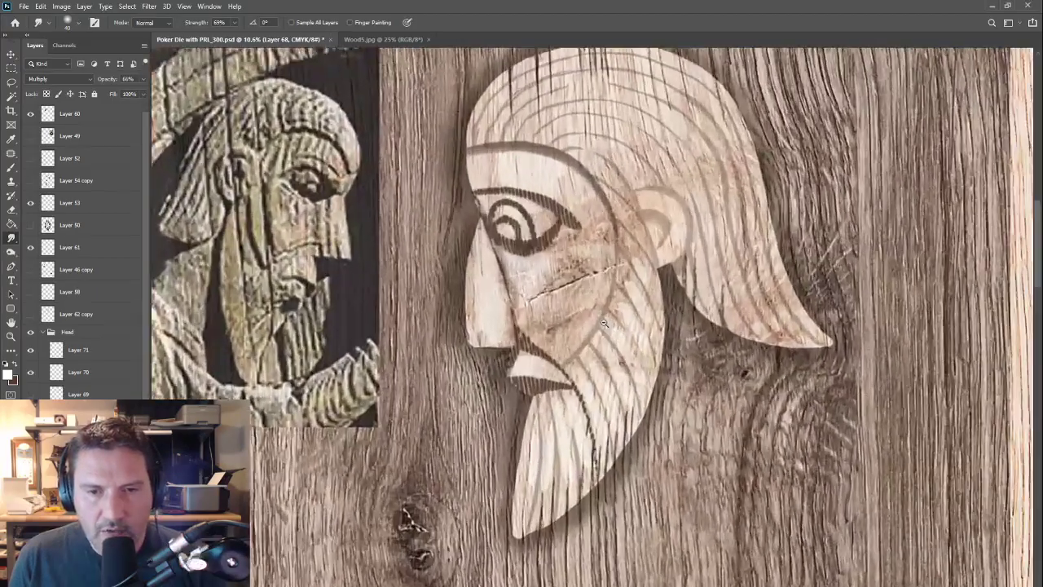
Step: On Layer 68, trace the cheek's edge line down to the mouth corner with a smaller dark brown brush
{"action": "left_click", "coordinate": [85, 352]}
{"action": "left_click", "coordinate": [11, 167]}
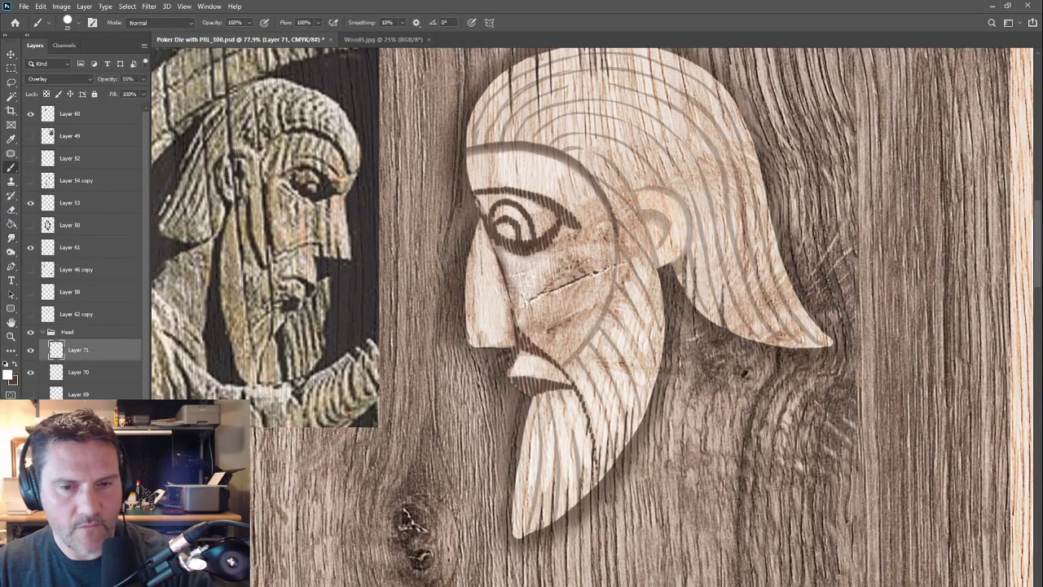
{"action": "scroll", "coordinate": [531, 378], "scroll_direction": "up", "scroll_amount": 3}
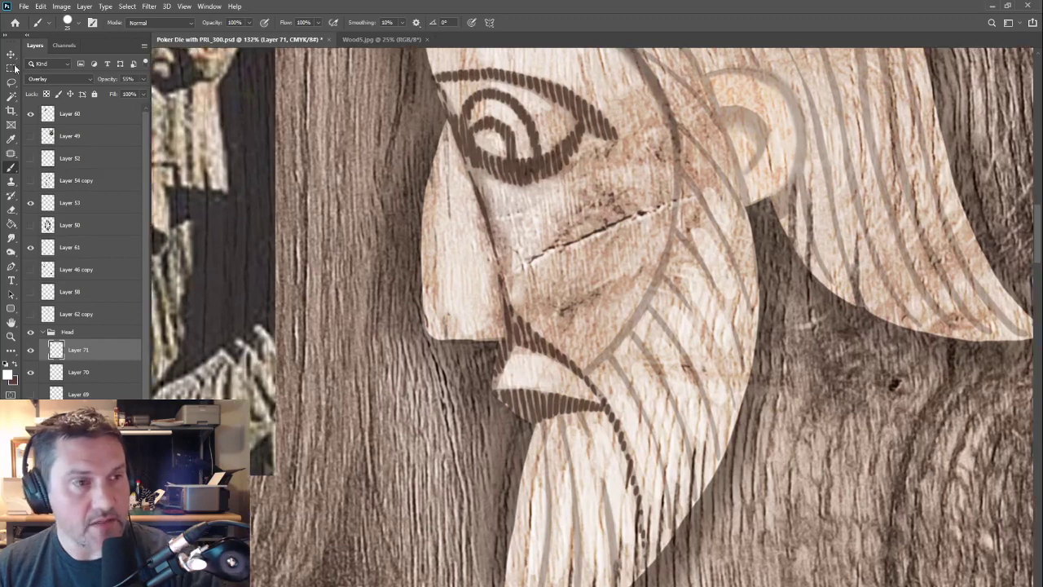
{"action": "key", "text": "v"}
{"action": "left_click", "coordinate": [536, 172]}
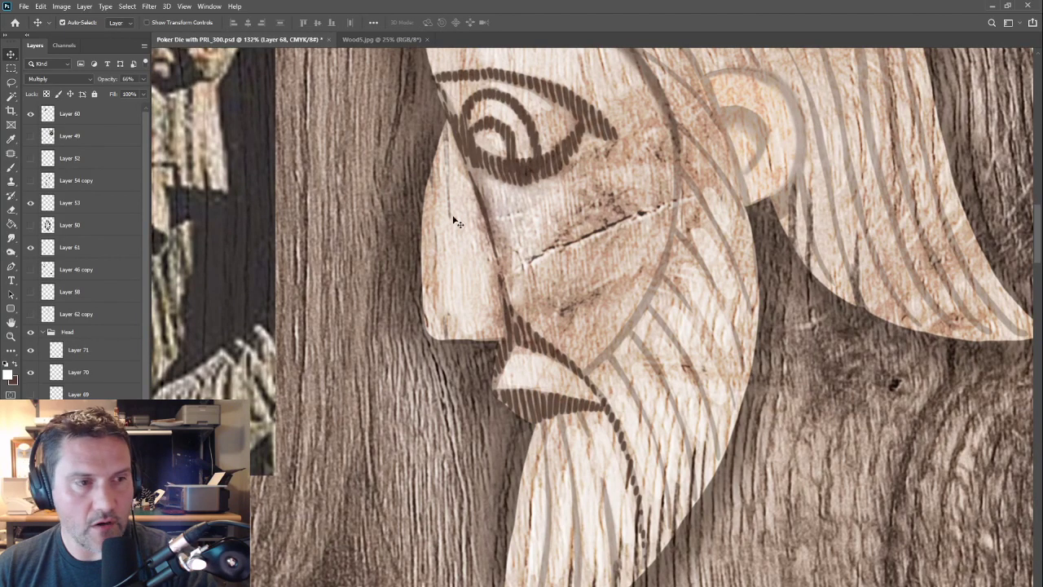
{"action": "left_click", "coordinate": [11, 168]}
{"action": "left_click", "coordinate": [13, 366]}
{"action": "key", "text": "bracketleft"}
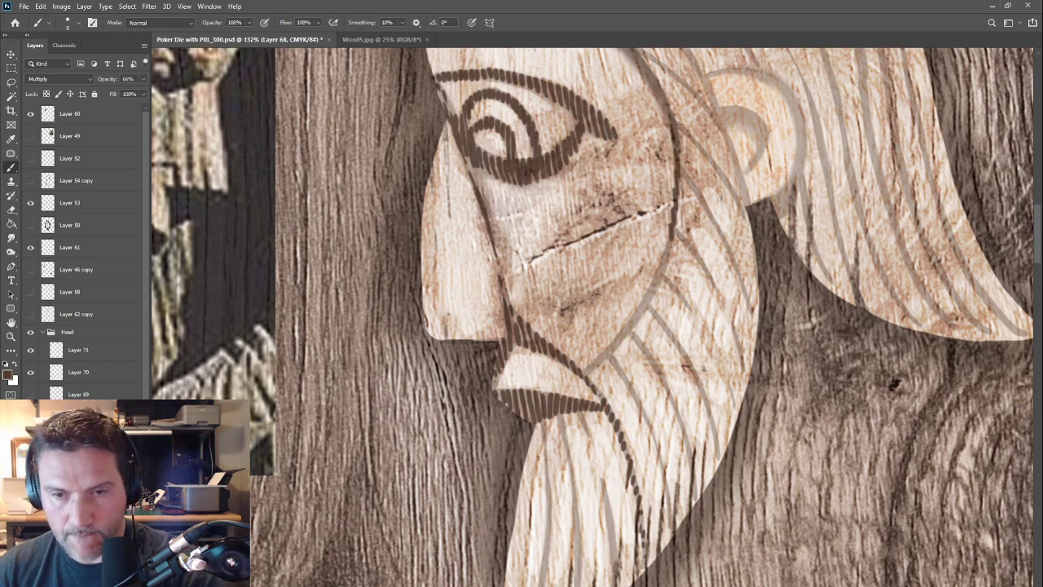
{"action": "mouse_move", "coordinate": [667, 251]}
{"action": "left_mouse_down"}
{"action": "mouse_move", "coordinate": [636, 323]}
{"action": "mouse_move", "coordinate": [588, 366]}
{"action": "left_mouse_up"}
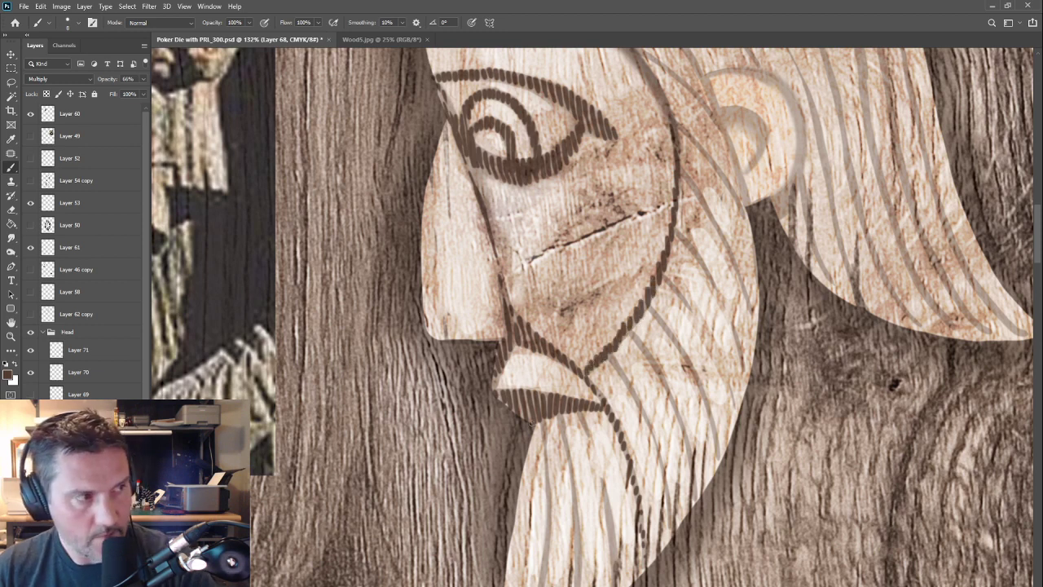
Step: Paint dark brown carved lines over the gray strands of the beard directly below the mouth
{"action": "left_click_drag", "start_coordinate": [446, 459], "coordinate": [393, 360]}
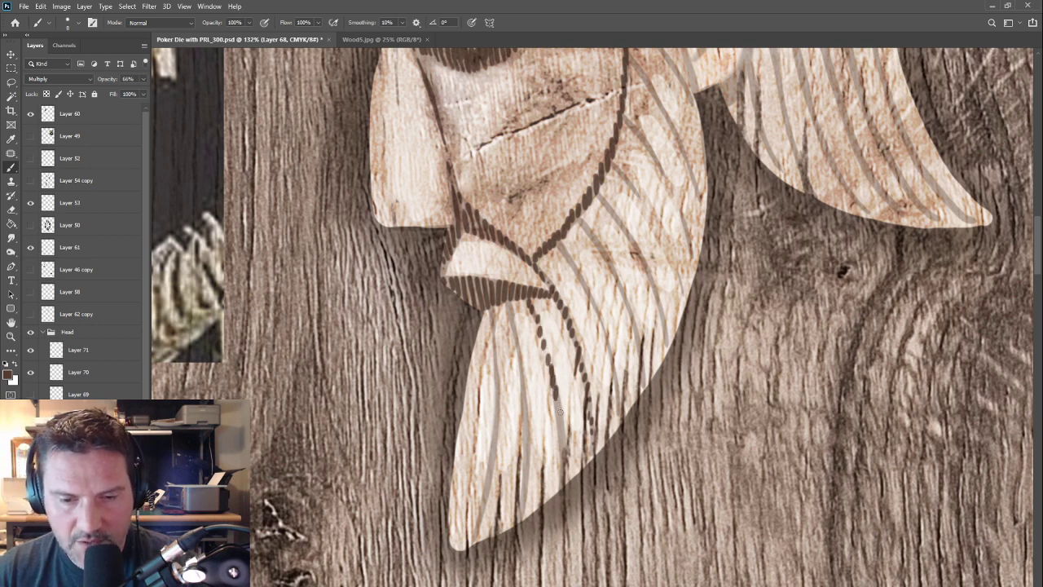
{"action": "left_click_drag", "start_coordinate": [560, 420], "coordinate": [566, 481]}
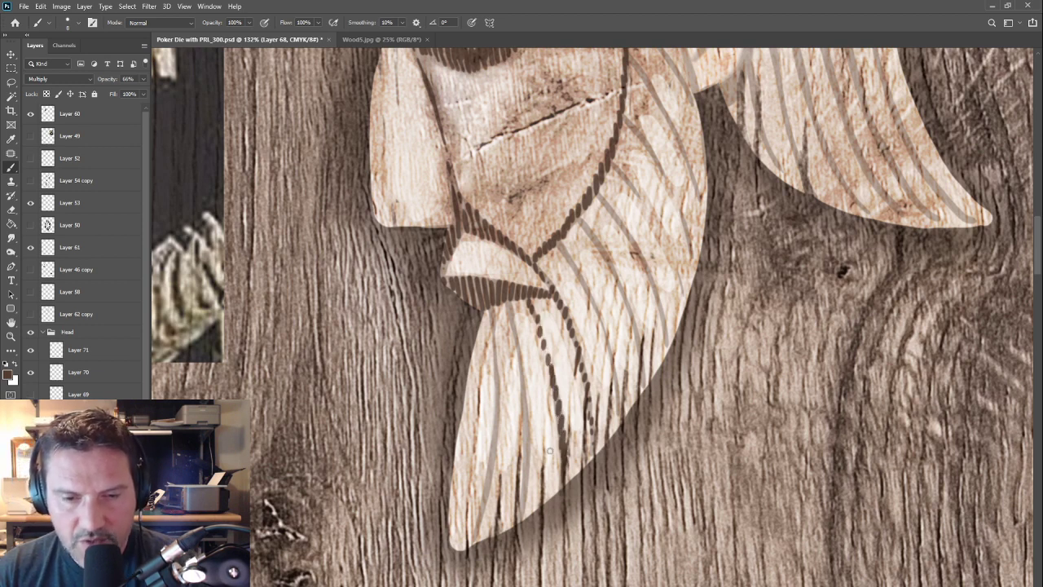
{"action": "mouse_move", "coordinate": [518, 342]}
{"action": "left_mouse_down"}
{"action": "mouse_move", "coordinate": [527, 458]}
{"action": "mouse_move", "coordinate": [516, 526]}
{"action": "left_mouse_up"}
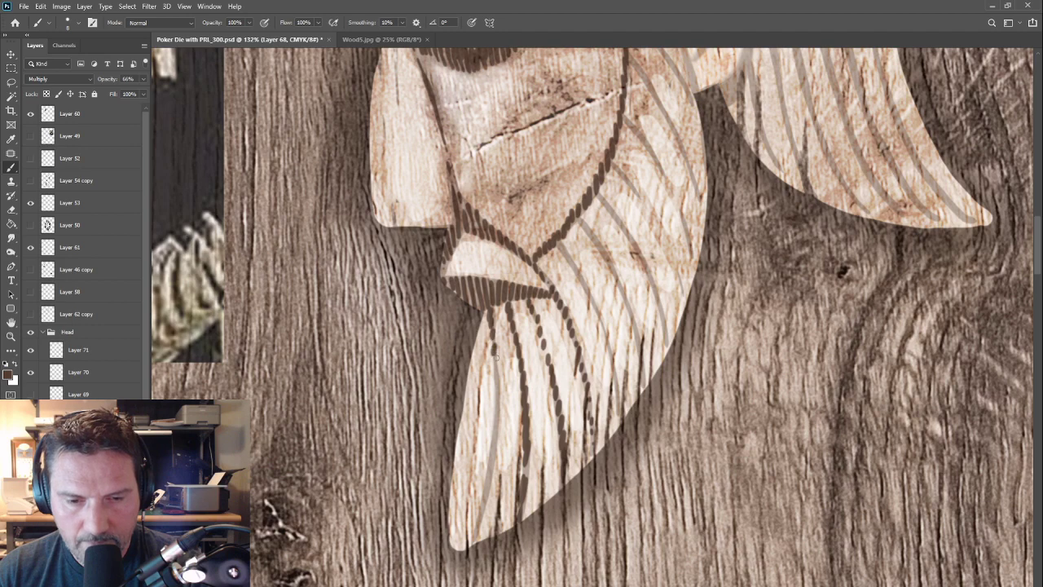
{"action": "mouse_move", "coordinate": [496, 355]}
{"action": "left_mouse_down"}
{"action": "mouse_move", "coordinate": [495, 437]}
{"action": "mouse_move", "coordinate": [477, 535]}
{"action": "left_mouse_up"}
Step: Trace the gray beard strands that fan out from the mouth corner and lower cheek line in dark brown
{"action": "left_click_drag", "start_coordinate": [551, 341], "coordinate": [508, 447]}
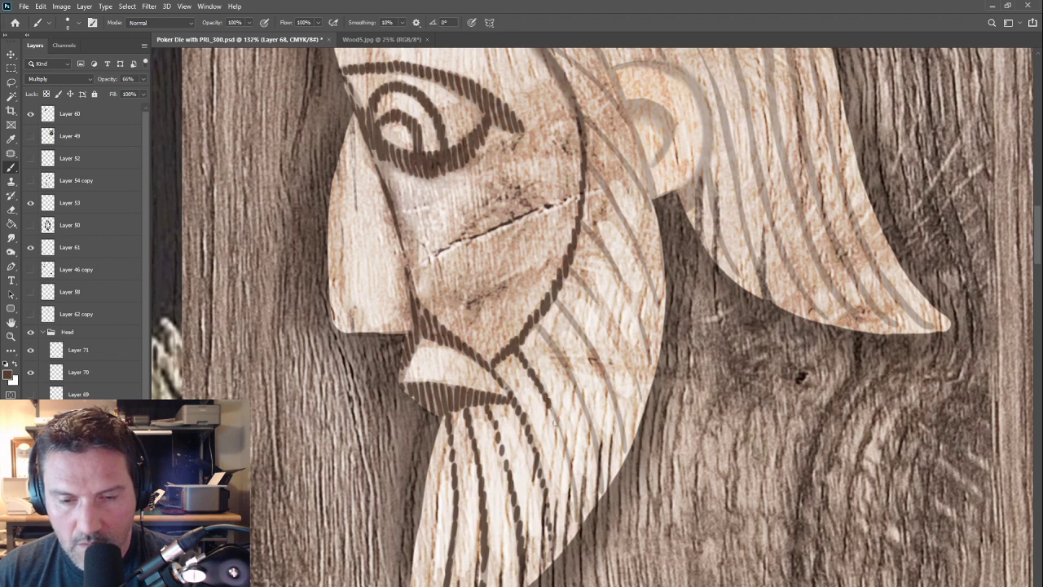
{"action": "left_click_drag", "start_coordinate": [558, 419], "coordinate": [579, 523]}
{"action": "left_click_drag", "start_coordinate": [537, 327], "coordinate": [568, 367]}
{"action": "left_click_drag", "start_coordinate": [528, 423], "coordinate": [480, 341]}
{"action": "mouse_move", "coordinate": [519, 285]}
{"action": "left_mouse_down"}
{"action": "mouse_move", "coordinate": [546, 352]}
{"action": "mouse_move", "coordinate": [556, 412]}
{"action": "left_mouse_up"}
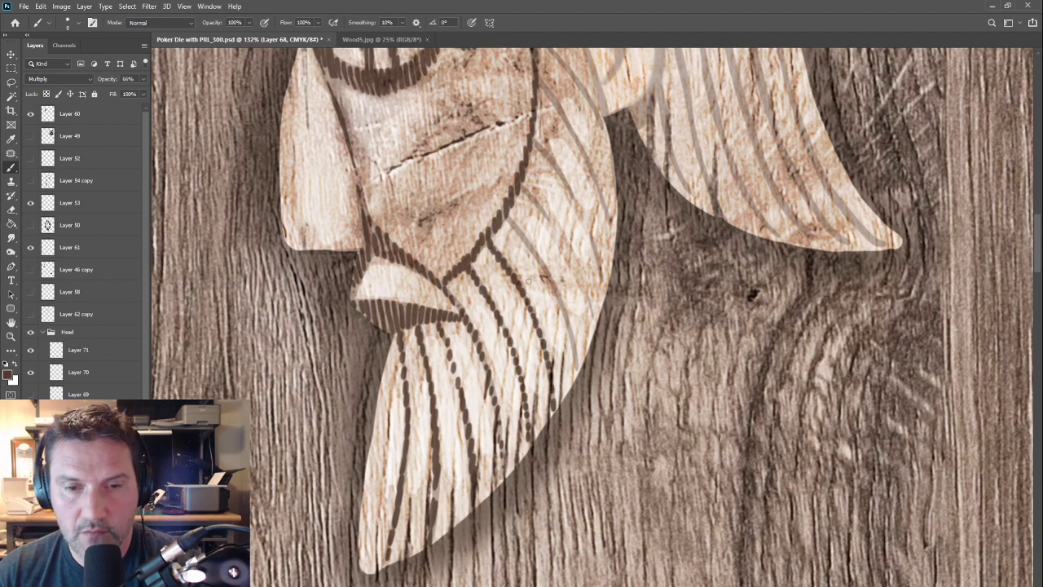
{"action": "left_click_drag", "start_coordinate": [523, 244], "coordinate": [576, 346]}
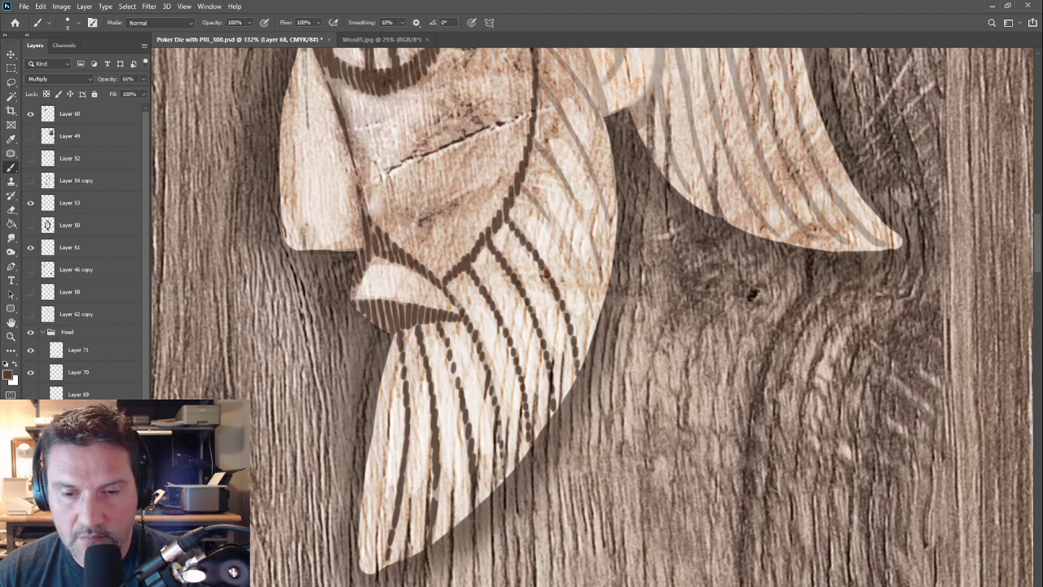
{"action": "left_click_drag", "start_coordinate": [531, 203], "coordinate": [570, 260]}
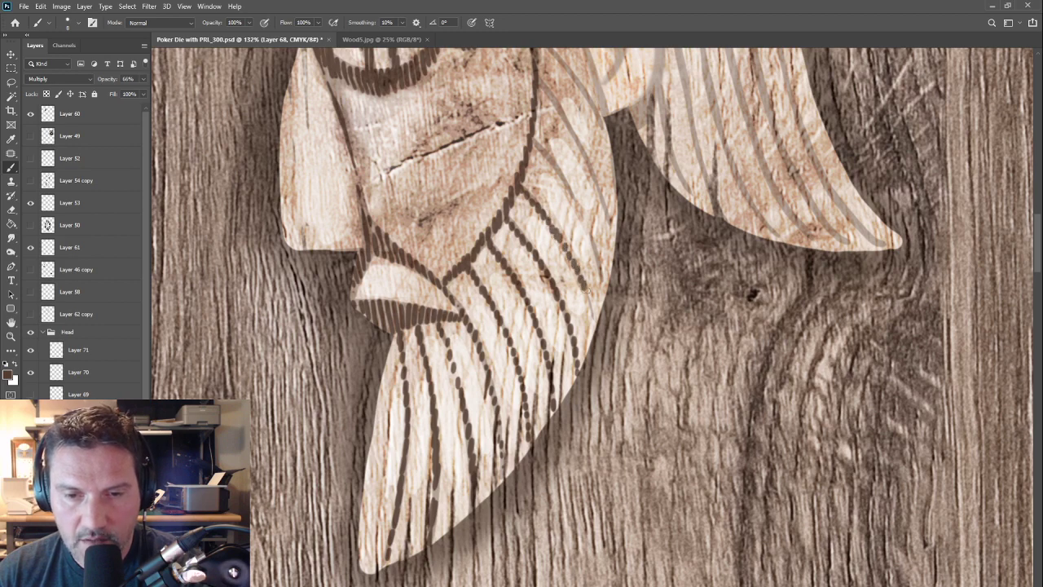
Step: Trace the upper beard strands running from the cheek line toward the beard's outer edge below the ear
{"action": "scroll", "coordinate": [588, 298], "scroll_direction": "up", "scroll_amount": 4}
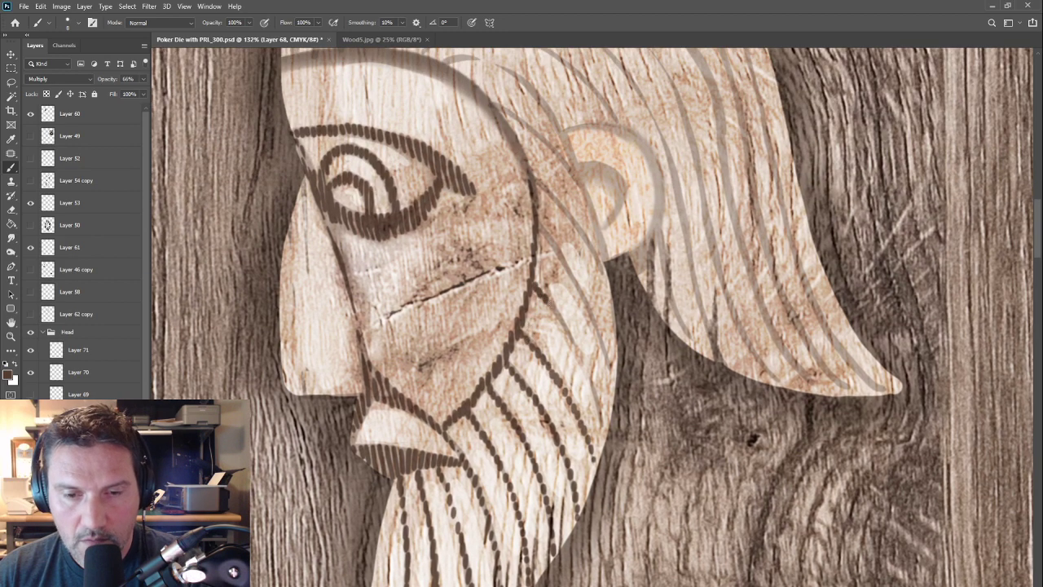
{"action": "left_click_drag", "start_coordinate": [560, 318], "coordinate": [582, 359]}
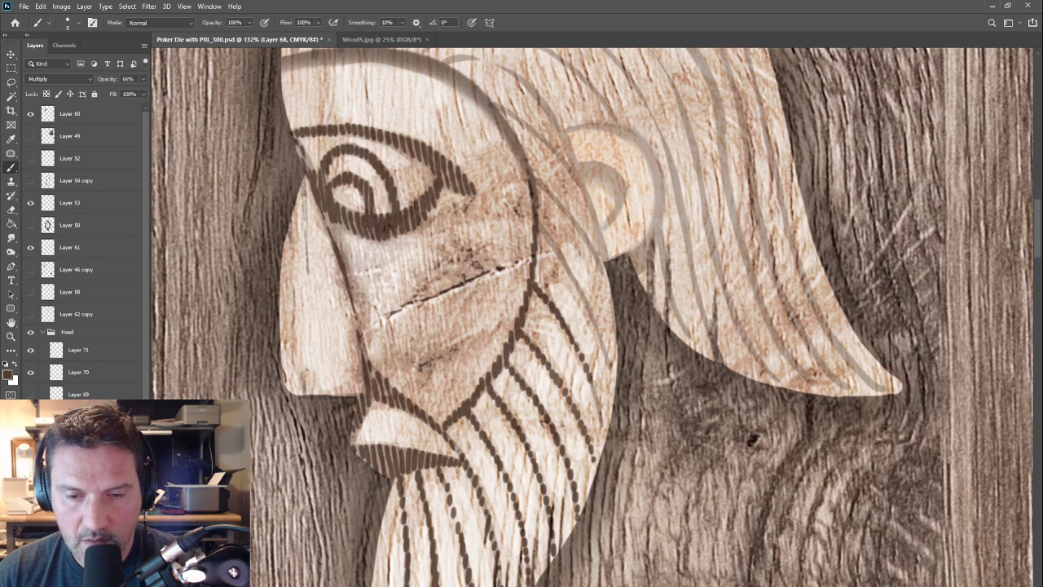
{"action": "left_click_drag", "start_coordinate": [601, 409], "coordinate": [605, 424]}
{"action": "left_click_drag", "start_coordinate": [537, 216], "coordinate": [577, 292]}
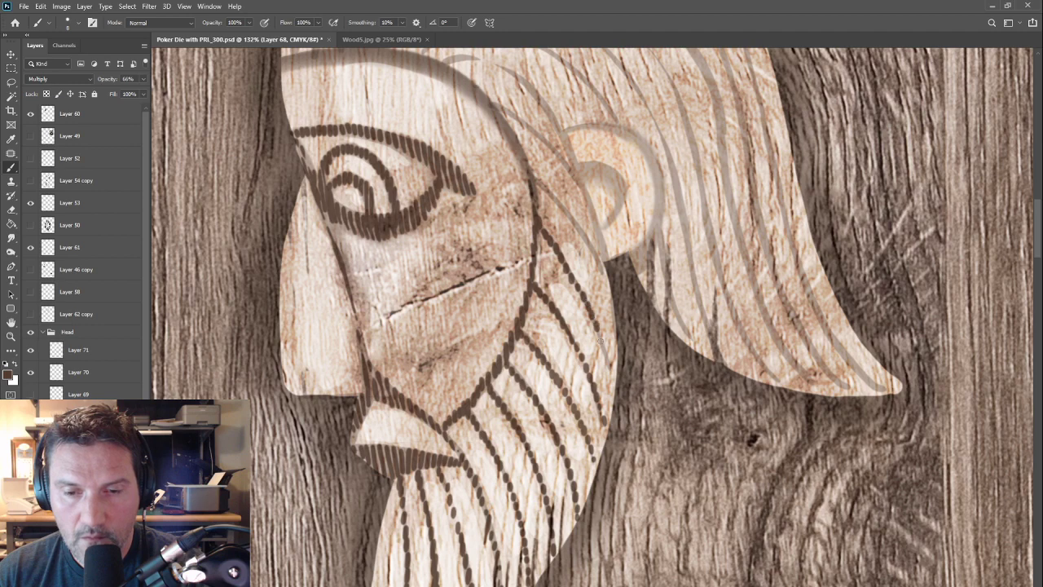
{"action": "left_click_drag", "start_coordinate": [600, 341], "coordinate": [609, 365]}
{"action": "left_click_drag", "start_coordinate": [534, 177], "coordinate": [575, 223]}
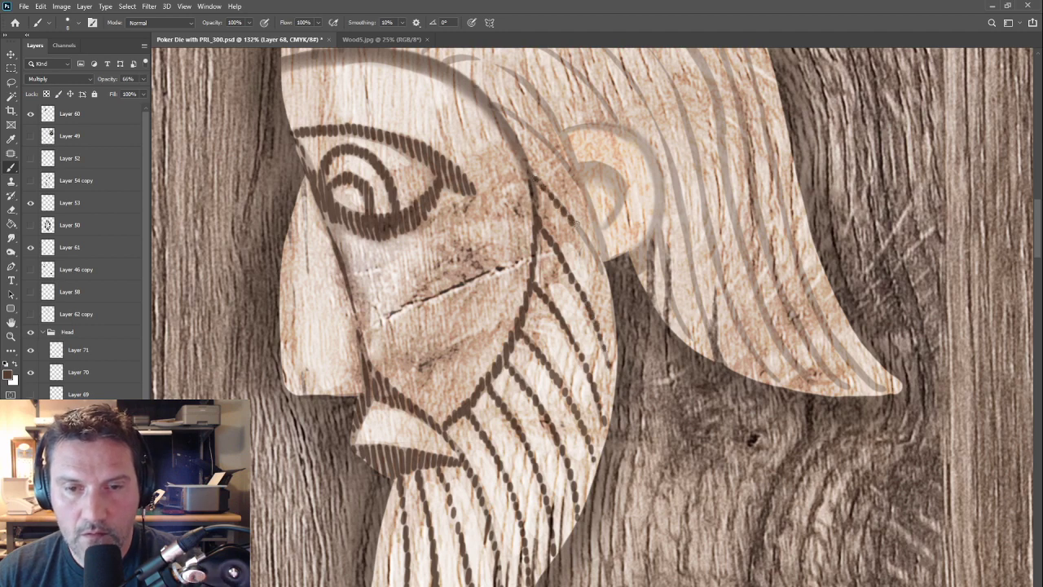
Step: Paint the strand in front of the ear and the thick hairline across the forehead to the cheek line in dark brown
{"action": "scroll", "coordinate": [571, 237], "scroll_direction": "up", "scroll_amount": 3}
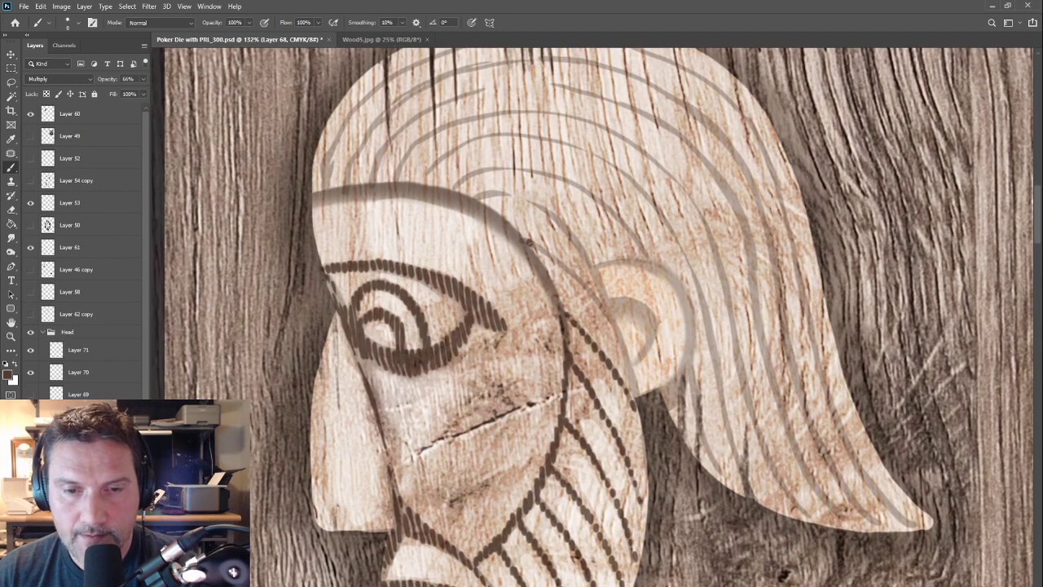
{"action": "left_click_drag", "start_coordinate": [550, 253], "coordinate": [572, 270]}
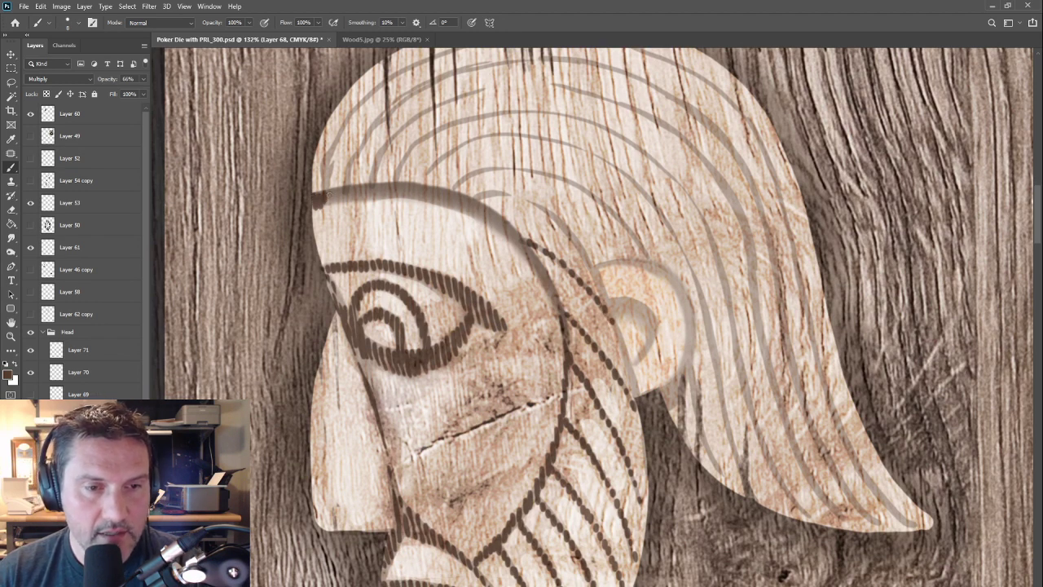
{"action": "mouse_move", "coordinate": [329, 193]}
{"action": "left_mouse_down"}
{"action": "mouse_move", "coordinate": [370, 202]}
{"action": "mouse_move", "coordinate": [377, 185]}
{"action": "mouse_move", "coordinate": [389, 199]}
{"action": "mouse_move", "coordinate": [394, 183]}
{"action": "mouse_move", "coordinate": [409, 198]}
{"action": "mouse_move", "coordinate": [410, 185]}
{"action": "mouse_move", "coordinate": [441, 208]}
{"action": "mouse_move", "coordinate": [441, 194]}
{"action": "mouse_move", "coordinate": [455, 212]}
{"action": "mouse_move", "coordinate": [463, 198]}
{"action": "mouse_move", "coordinate": [490, 220]}
{"action": "mouse_move", "coordinate": [497, 213]}
{"action": "mouse_move", "coordinate": [566, 328]}
{"action": "left_mouse_up"}
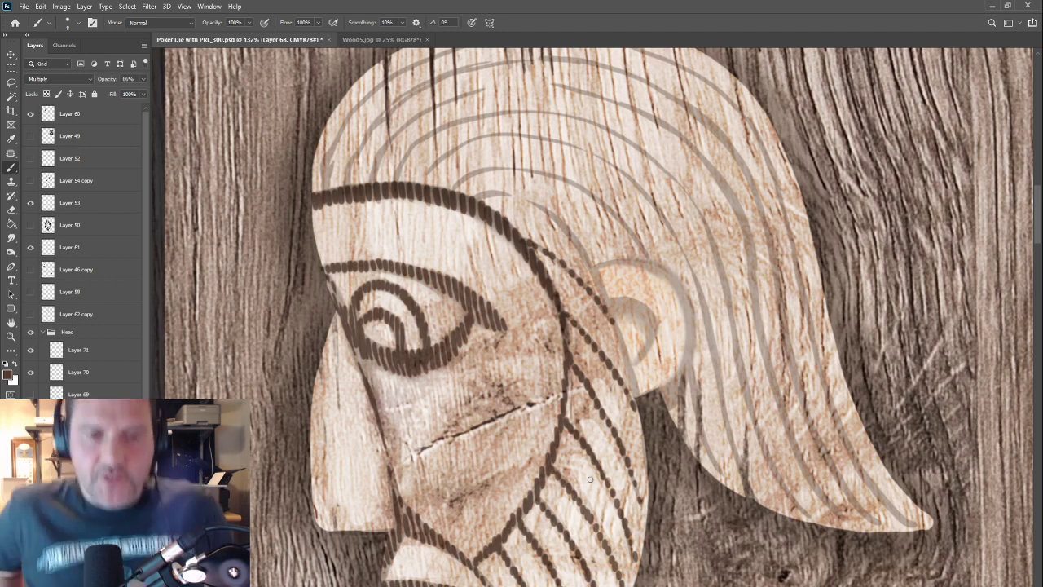
Step: Darken the line along the nose from the inner corner of the eye down toward the mouth
{"action": "left_click_drag", "start_coordinate": [590, 479], "coordinate": [725, 364]}
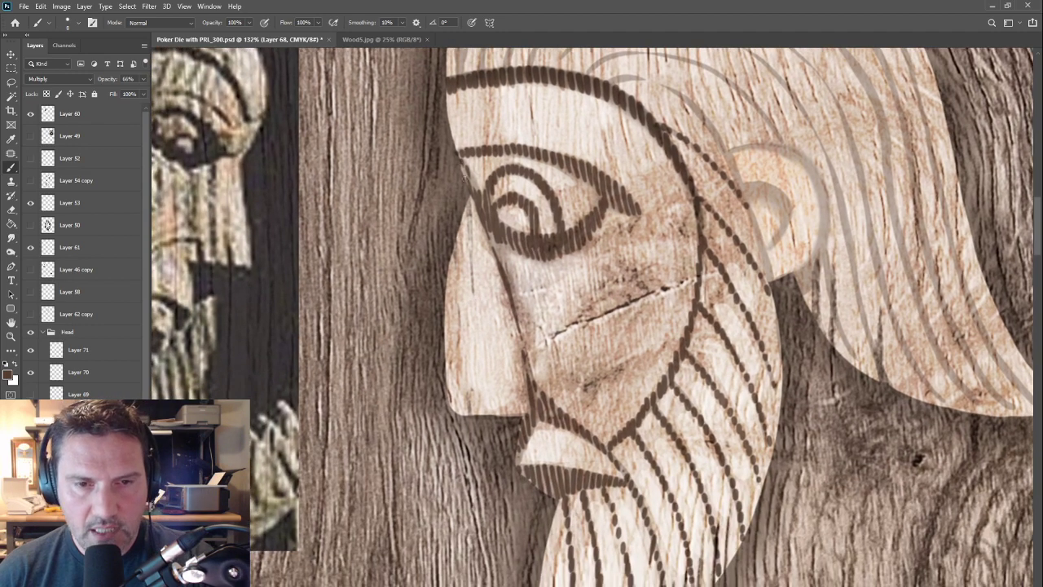
{"action": "left_click_drag", "start_coordinate": [463, 168], "coordinate": [482, 194]}
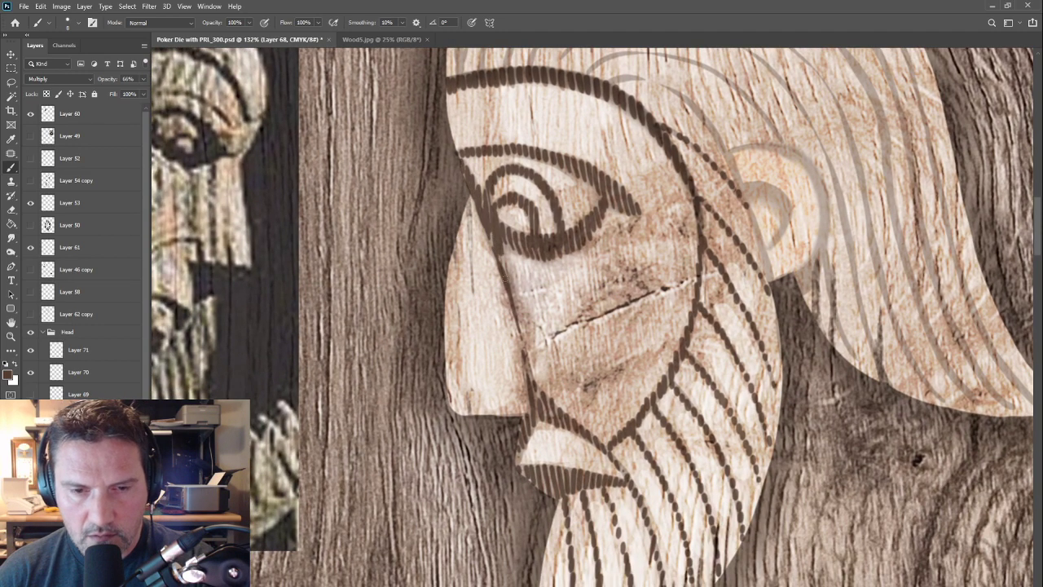
{"action": "mouse_move", "coordinate": [502, 262]}
{"action": "left_mouse_down"}
{"action": "mouse_move", "coordinate": [520, 297]}
{"action": "mouse_move", "coordinate": [538, 390]}
{"action": "left_mouse_up"}
{"action": "mouse_move", "coordinate": [454, 290]}
{"action": "left_mouse_down"}
{"action": "mouse_move", "coordinate": [318, 393]}
{"action": "mouse_move", "coordinate": [233, 390]}
{"action": "left_mouse_up"}
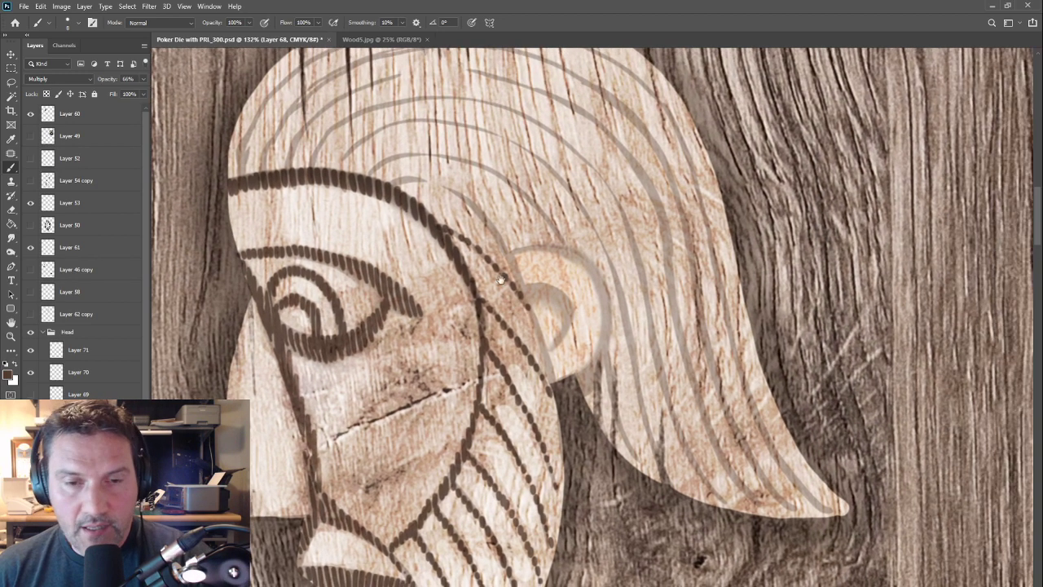
Step: Trace the hair strand from the hairline toward the front of the ear and paint the inner ear curve in dark brown
{"action": "mouse_move", "coordinate": [399, 183]}
{"action": "left_mouse_down"}
{"action": "mouse_move", "coordinate": [425, 178]}
{"action": "mouse_move", "coordinate": [449, 193]}
{"action": "left_mouse_up"}
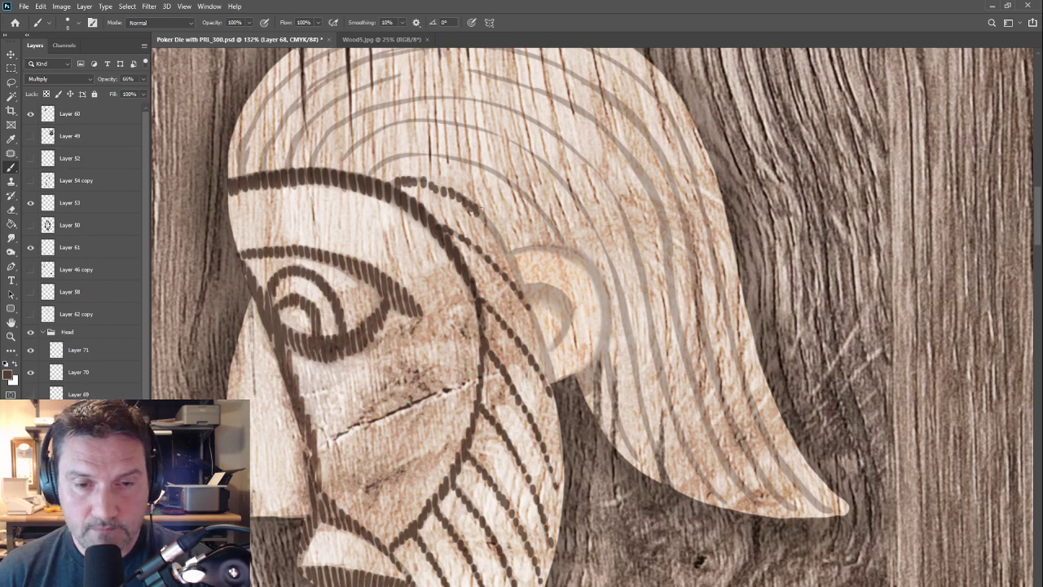
{"action": "mouse_move", "coordinate": [492, 226]}
{"action": "left_mouse_down"}
{"action": "mouse_move", "coordinate": [522, 291]}
{"action": "mouse_move", "coordinate": [548, 278]}
{"action": "mouse_move", "coordinate": [551, 201]}
{"action": "mouse_move", "coordinate": [566, 259]}
{"action": "left_mouse_up"}
{"action": "mouse_move", "coordinate": [540, 159]}
{"action": "left_mouse_down"}
{"action": "mouse_move", "coordinate": [547, 184]}
{"action": "mouse_move", "coordinate": [563, 165]}
{"action": "mouse_move", "coordinate": [568, 189]}
{"action": "mouse_move", "coordinate": [569, 165]}
{"action": "mouse_move", "coordinate": [576, 193]}
{"action": "mouse_move", "coordinate": [580, 171]}
{"action": "mouse_move", "coordinate": [576, 210]}
{"action": "left_mouse_up"}
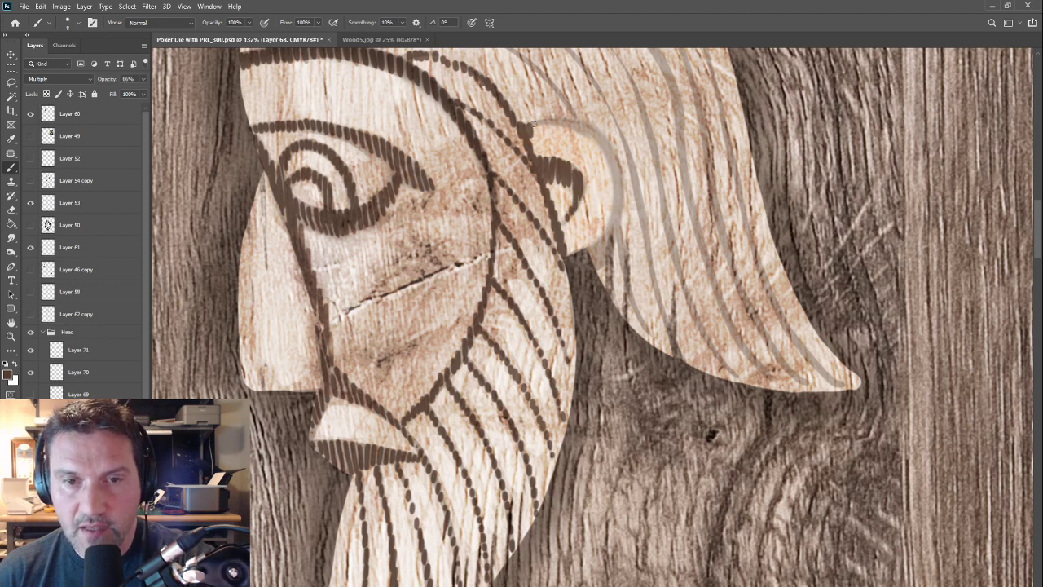
Step: Outline the ear in dark brown and trace the hair strands just below and just above it
{"action": "mouse_move", "coordinate": [531, 127]}
{"action": "left_mouse_down"}
{"action": "mouse_move", "coordinate": [589, 132]}
{"action": "mouse_move", "coordinate": [605, 148]}
{"action": "mouse_move", "coordinate": [619, 208]}
{"action": "mouse_move", "coordinate": [604, 232]}
{"action": "mouse_move", "coordinate": [600, 281]}
{"action": "left_mouse_up"}
{"action": "mouse_move", "coordinate": [616, 211]}
{"action": "left_mouse_down"}
{"action": "mouse_move", "coordinate": [618, 261]}
{"action": "mouse_move", "coordinate": [646, 341]}
{"action": "left_mouse_up"}
{"action": "mouse_move", "coordinate": [610, 299]}
{"action": "left_mouse_down"}
{"action": "mouse_move", "coordinate": [615, 494]}
{"action": "mouse_move", "coordinate": [614, 480]}
{"action": "left_mouse_up"}
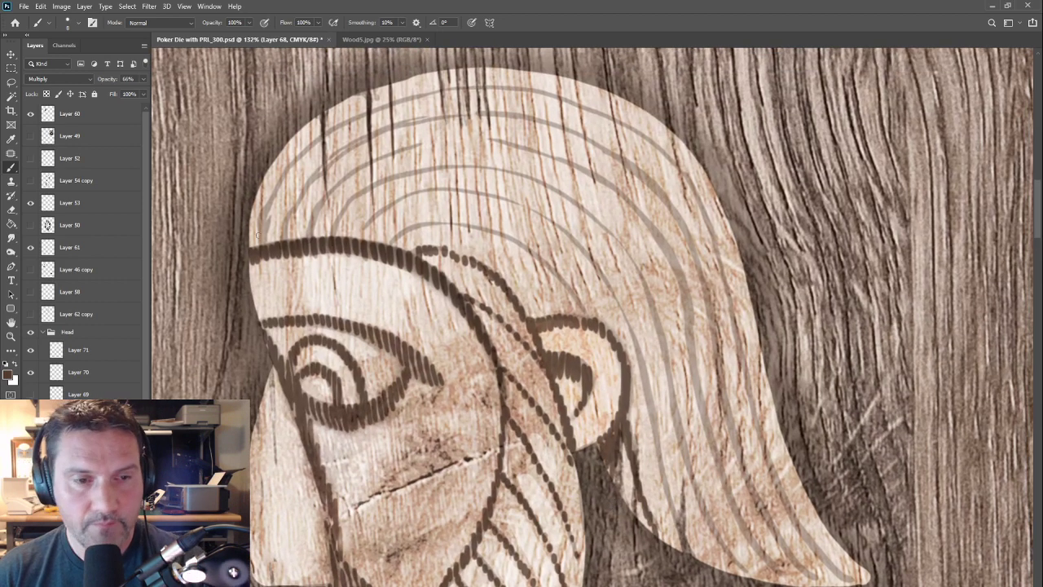
{"action": "left_click_drag", "start_coordinate": [405, 156], "coordinate": [462, 97]}
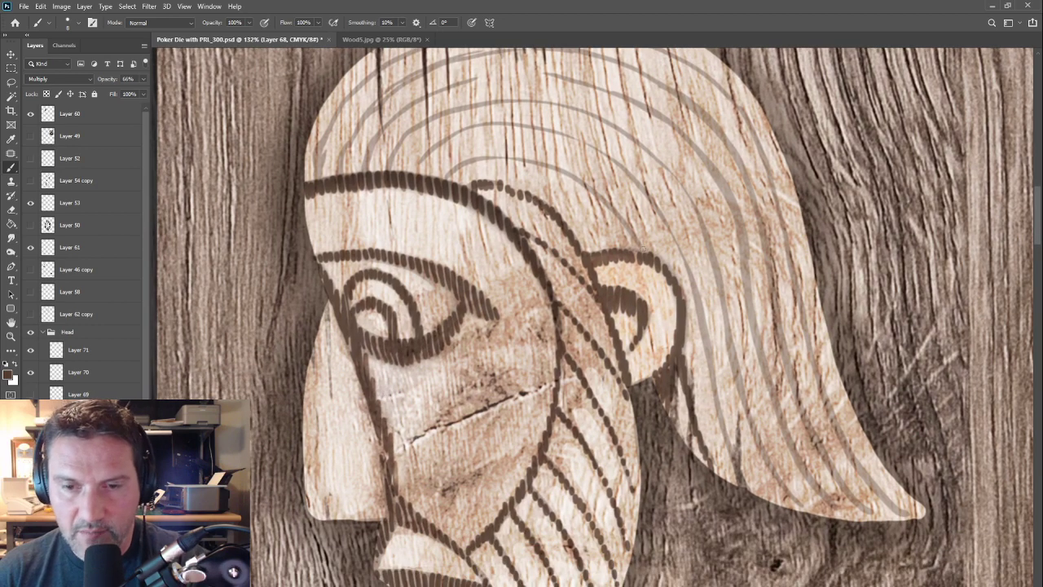
{"action": "left_click_drag", "start_coordinate": [634, 244], "coordinate": [599, 191]}
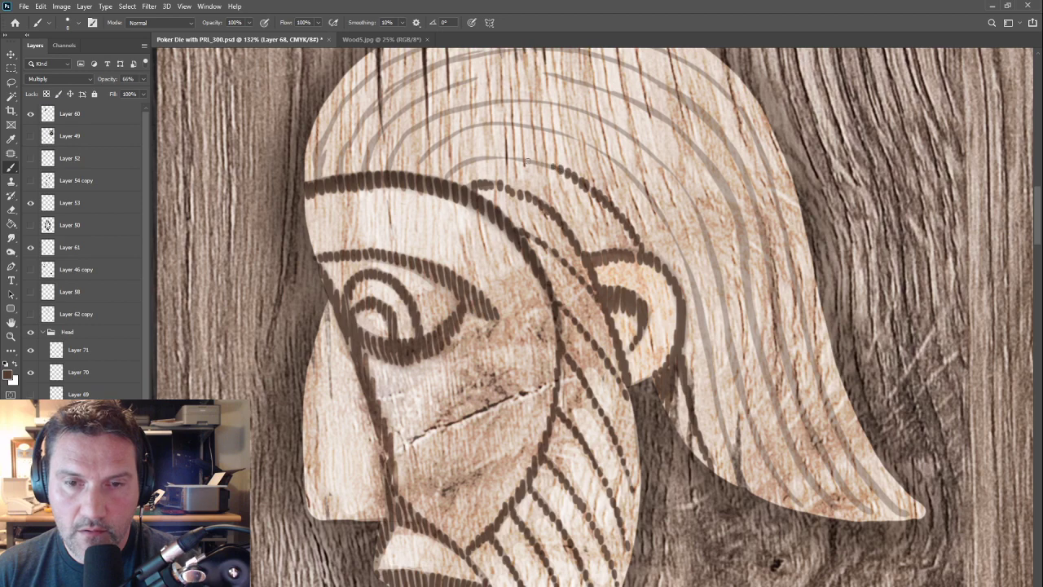
Step: Add a new layer in Overlay blend mode and paint a white highlight along the inner edge of the curved cheek line
{"action": "left_click_drag", "start_coordinate": [319, 480], "coordinate": [391, 330]}
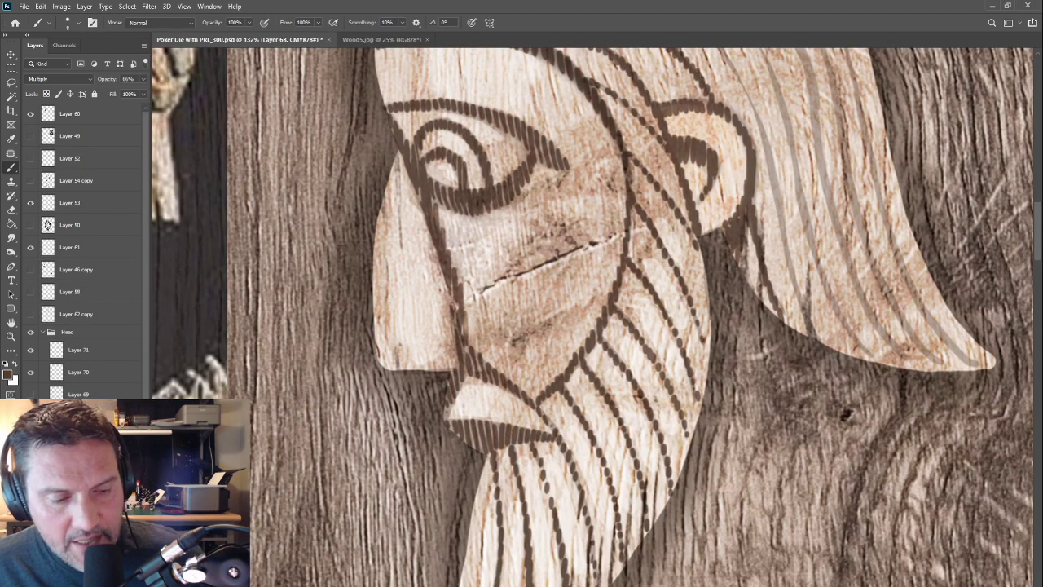
{"action": "left_click", "coordinate": [51, 76]}
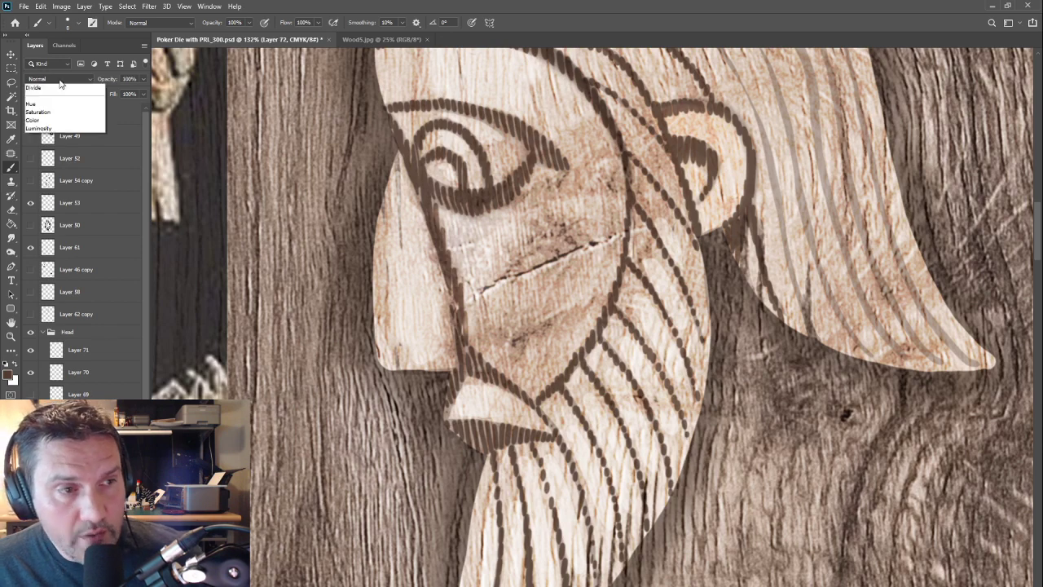
{"action": "left_click", "coordinate": [49, 211]}
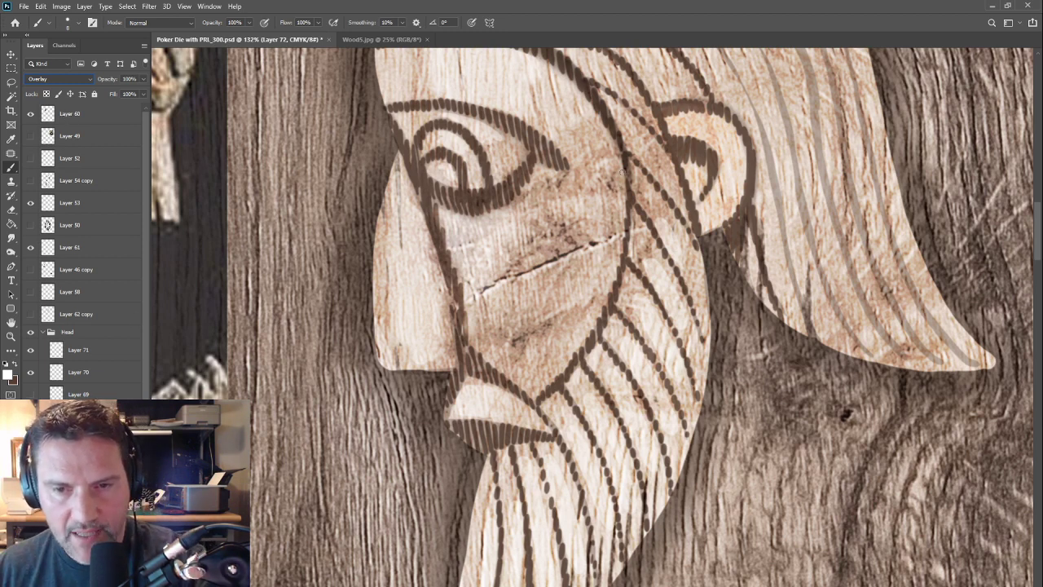
{"action": "mouse_move", "coordinate": [624, 171]}
{"action": "left_mouse_down"}
{"action": "mouse_move", "coordinate": [608, 298]}
{"action": "mouse_move", "coordinate": [572, 362]}
{"action": "mouse_move", "coordinate": [540, 388]}
{"action": "left_mouse_up"}
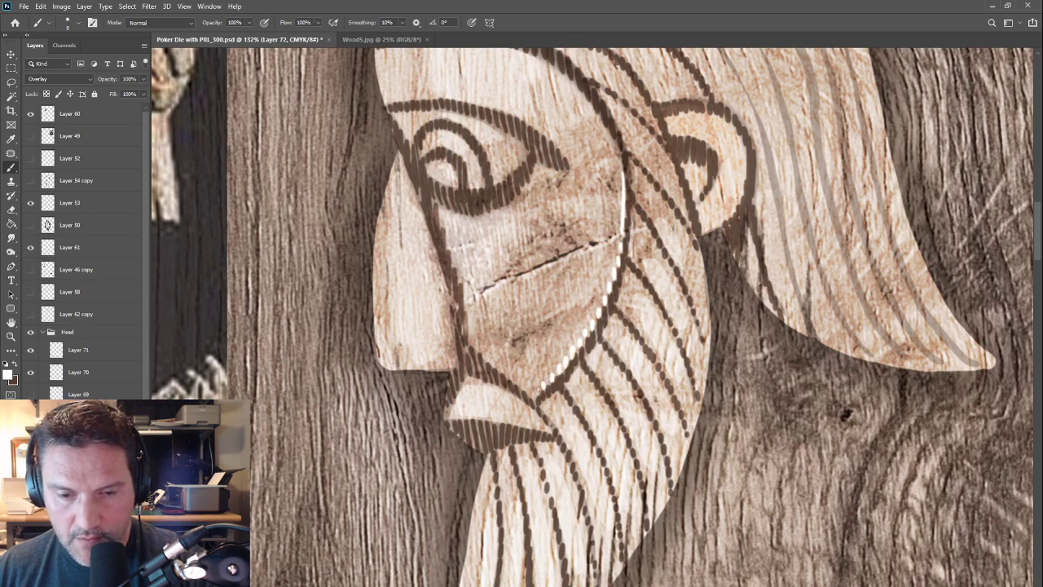
Step: Paint white highlights in the white of the eye and between the dark rings of the iris and pupil
{"action": "scroll", "coordinate": [528, 294], "scroll_direction": "up", "scroll_amount": 3}
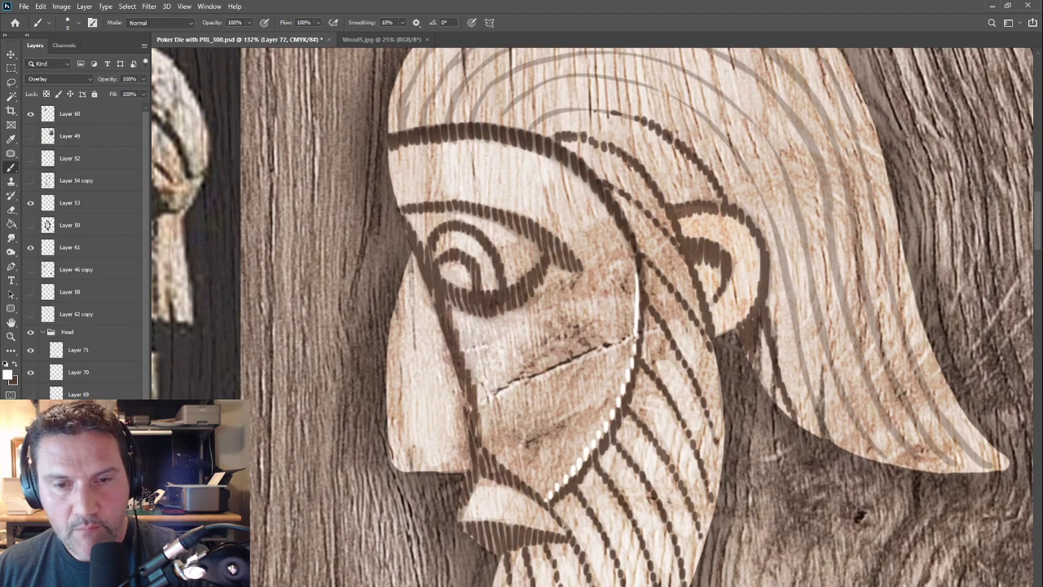
{"action": "left_click_drag", "start_coordinate": [530, 242], "coordinate": [533, 258]}
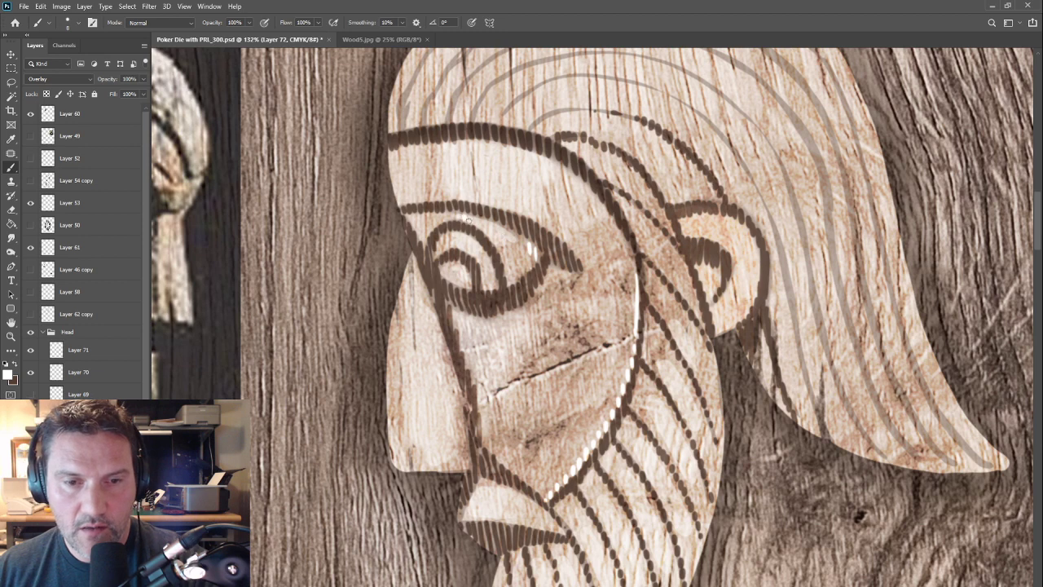
{"action": "mouse_move", "coordinate": [473, 217]}
{"action": "left_mouse_down"}
{"action": "mouse_move", "coordinate": [494, 227]}
{"action": "mouse_move", "coordinate": [498, 251]}
{"action": "mouse_move", "coordinate": [499, 229]}
{"action": "mouse_move", "coordinate": [511, 263]}
{"action": "mouse_move", "coordinate": [514, 239]}
{"action": "mouse_move", "coordinate": [507, 288]}
{"action": "mouse_move", "coordinate": [500, 255]}
{"action": "mouse_move", "coordinate": [500, 285]}
{"action": "mouse_move", "coordinate": [447, 234]}
{"action": "left_mouse_up"}
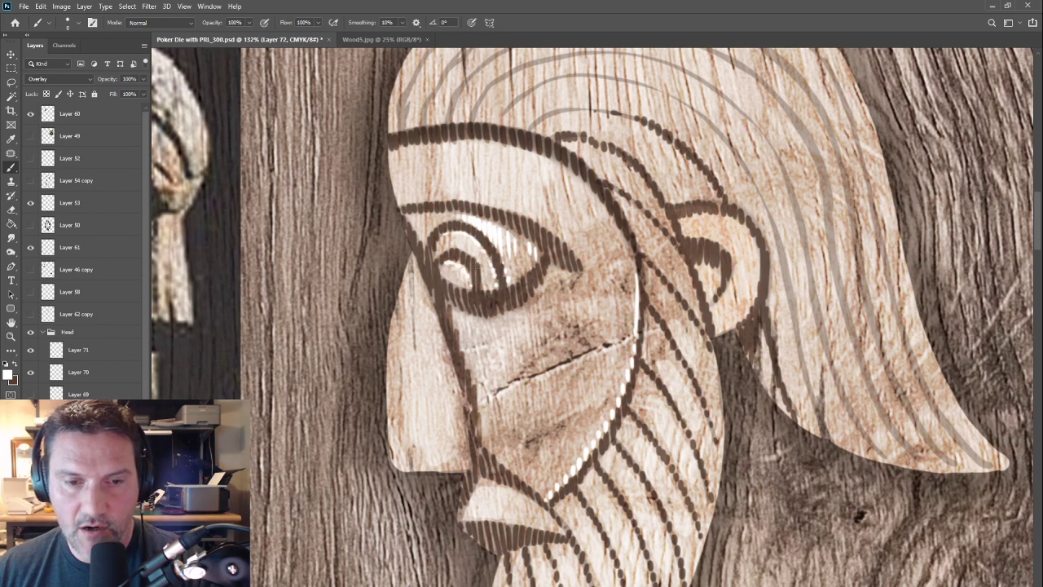
{"action": "left_click_drag", "start_coordinate": [480, 269], "coordinate": [451, 252]}
{"action": "left_click_drag", "start_coordinate": [468, 290], "coordinate": [446, 280]}
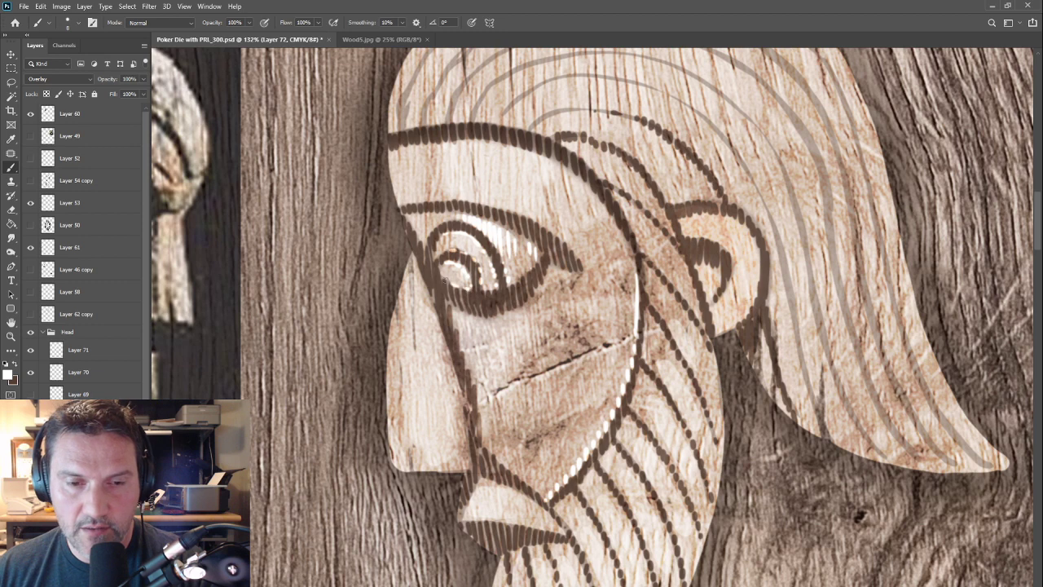
Step: Edge the upper eyelid line, the outer corner of the eye and the lower eye outline with thin white highlights
{"action": "mouse_move", "coordinate": [398, 206]}
{"action": "left_mouse_down"}
{"action": "mouse_move", "coordinate": [484, 203]}
{"action": "mouse_move", "coordinate": [543, 227]}
{"action": "mouse_move", "coordinate": [579, 259]}
{"action": "mouse_move", "coordinate": [556, 266]}
{"action": "left_mouse_up"}
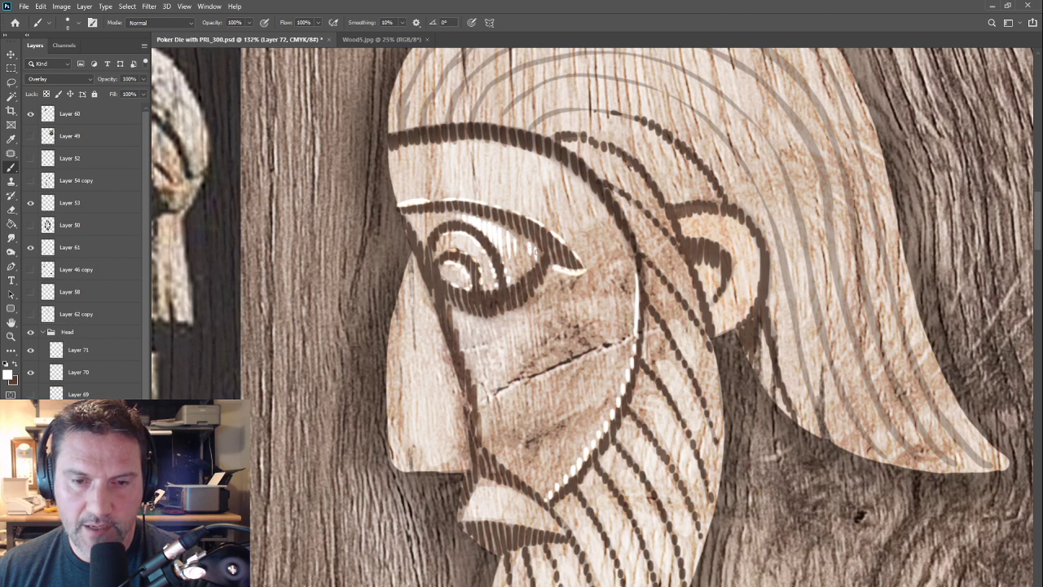
{"action": "left_click_drag", "start_coordinate": [506, 230], "coordinate": [524, 241]}
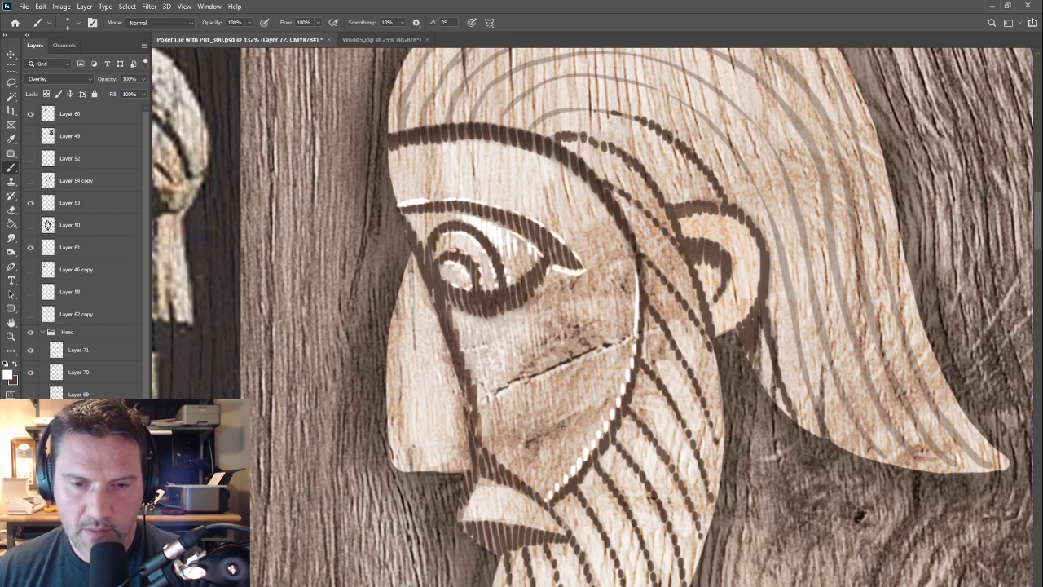
{"action": "mouse_move", "coordinate": [528, 300]}
{"action": "left_mouse_down"}
{"action": "mouse_move", "coordinate": [502, 314]}
{"action": "mouse_move", "coordinate": [449, 309]}
{"action": "left_mouse_up"}
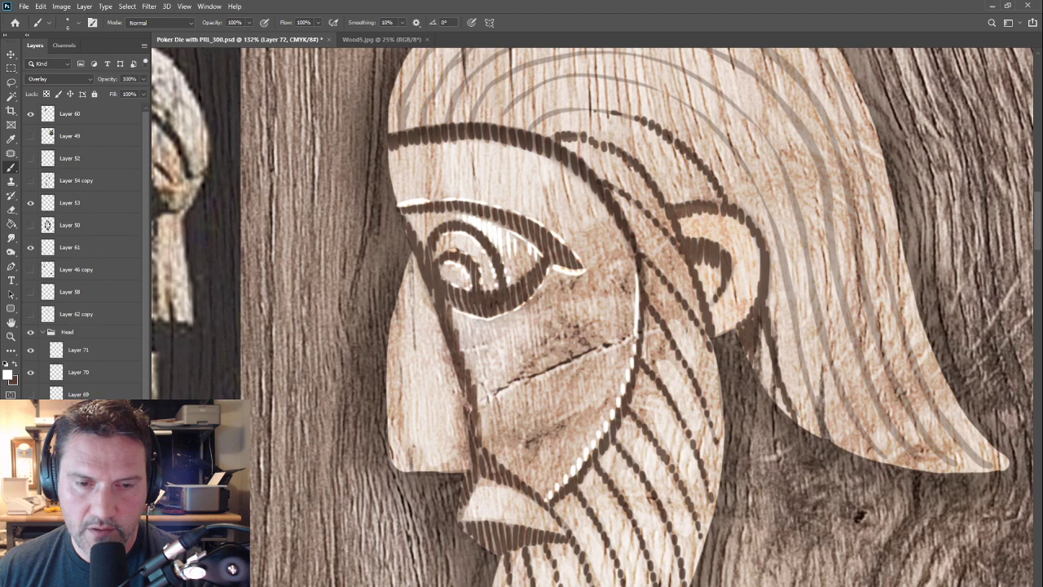
Step: Paint thin white highlights along both edges of the forehead hairline and beside the strands in front of and below the ear
{"action": "left_click_drag", "start_coordinate": [390, 151], "coordinate": [453, 141]}
{"action": "left_click_drag", "start_coordinate": [532, 152], "coordinate": [605, 203]}
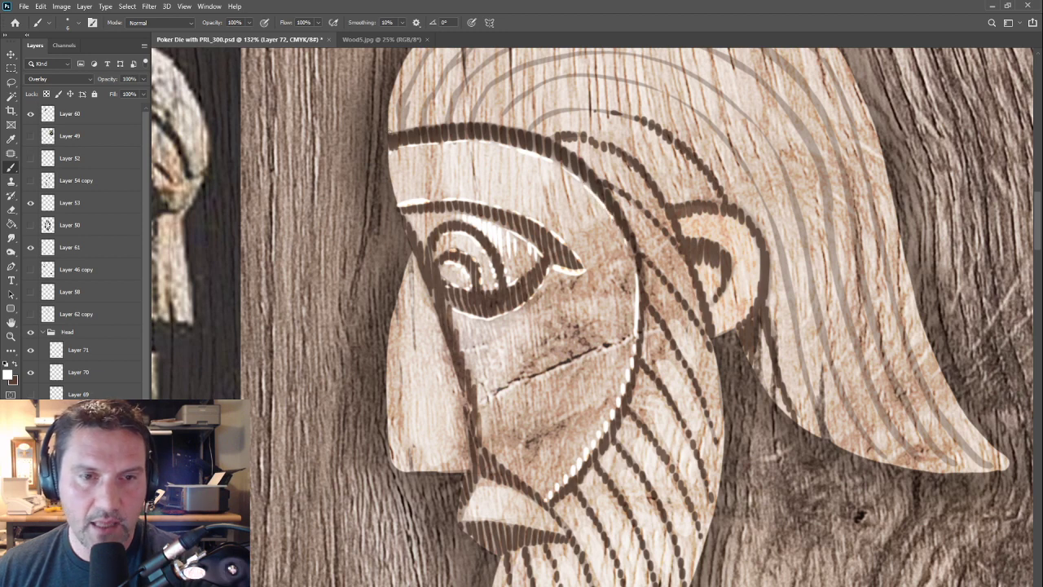
{"action": "mouse_move", "coordinate": [389, 133]}
{"action": "left_mouse_down"}
{"action": "mouse_move", "coordinate": [443, 123]}
{"action": "mouse_move", "coordinate": [539, 133]}
{"action": "mouse_move", "coordinate": [618, 159]}
{"action": "mouse_move", "coordinate": [669, 219]}
{"action": "left_mouse_up"}
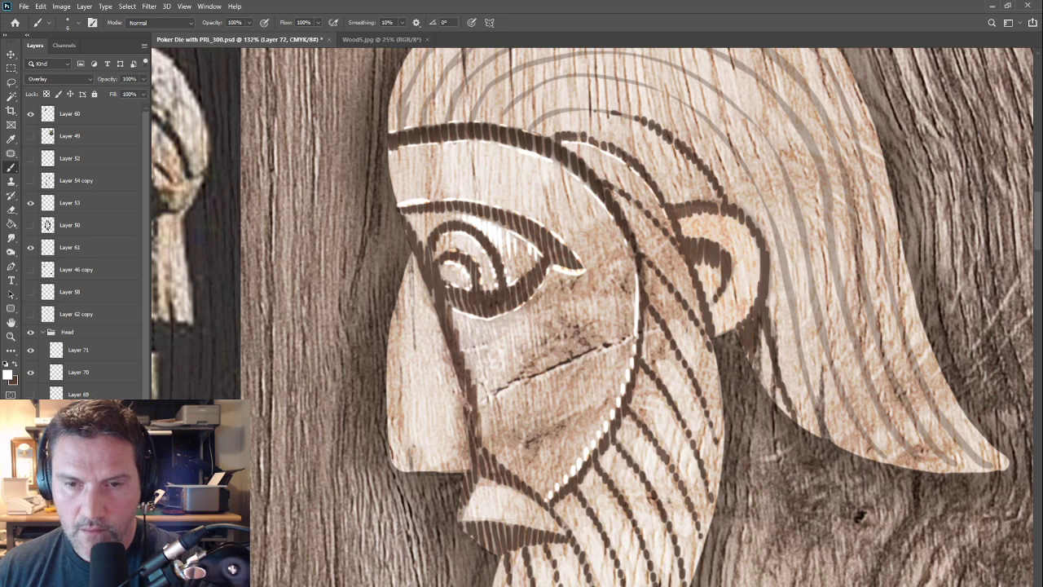
{"action": "mouse_move", "coordinate": [615, 193]}
{"action": "left_mouse_down"}
{"action": "mouse_move", "coordinate": [679, 258]}
{"action": "mouse_move", "coordinate": [680, 365]}
{"action": "mouse_move", "coordinate": [698, 404]}
{"action": "left_mouse_up"}
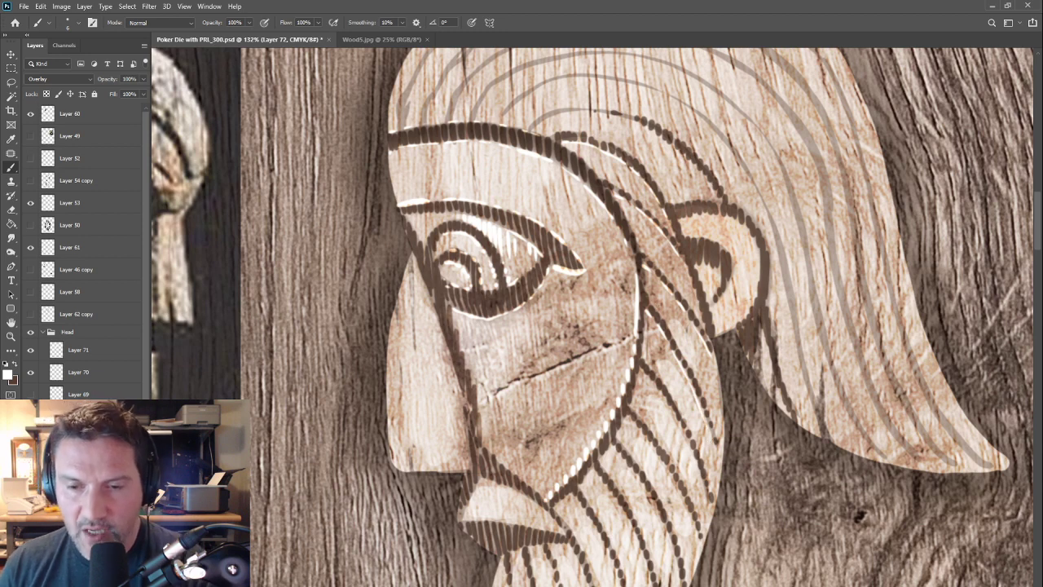
{"action": "mouse_move", "coordinate": [647, 296]}
{"action": "left_mouse_down"}
{"action": "mouse_move", "coordinate": [696, 367]}
{"action": "mouse_move", "coordinate": [644, 291]}
{"action": "left_mouse_up"}
{"action": "key", "text": "ctrl+z"}
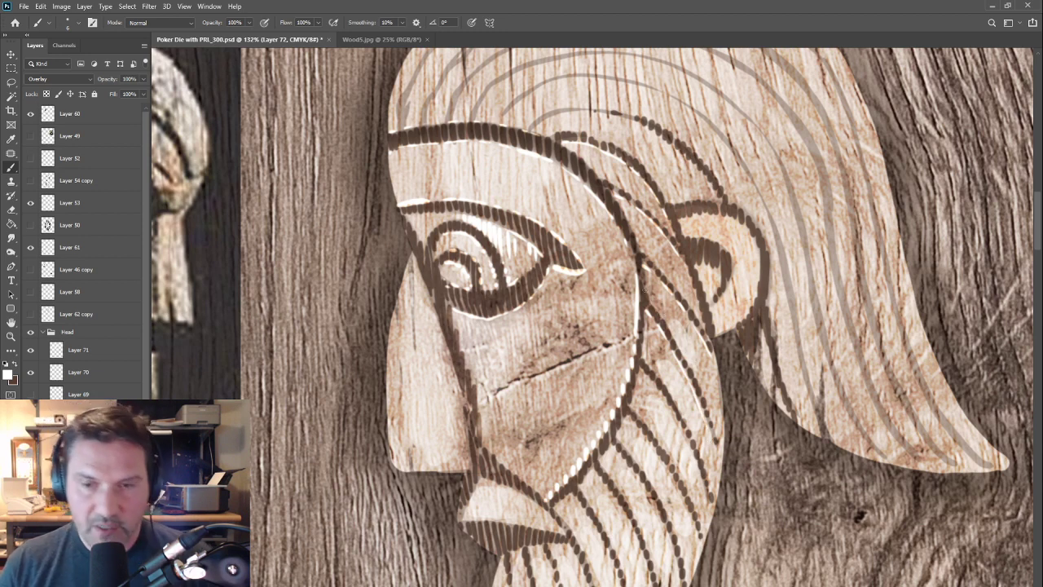
{"action": "left_click_drag", "start_coordinate": [651, 79], "coordinate": [636, 292]}
{"action": "left_click_drag", "start_coordinate": [659, 246], "coordinate": [639, 292]}
{"action": "left_click_drag", "start_coordinate": [613, 242], "coordinate": [634, 295]}
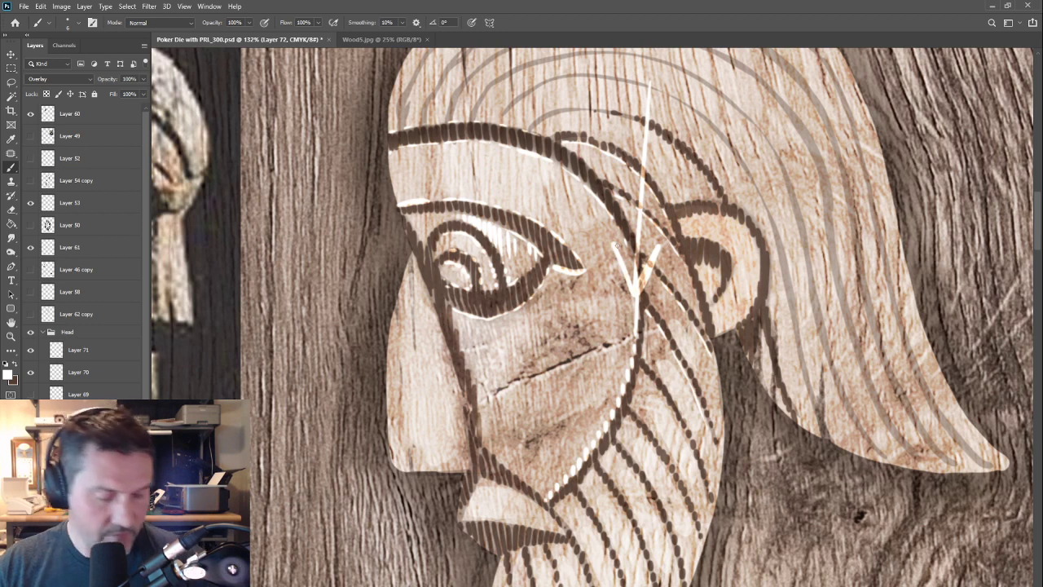
{"action": "key", "text": "ctrl+z"}
{"action": "key", "text": "ctrl+z"}
{"action": "key", "text": "ctrl+z"}
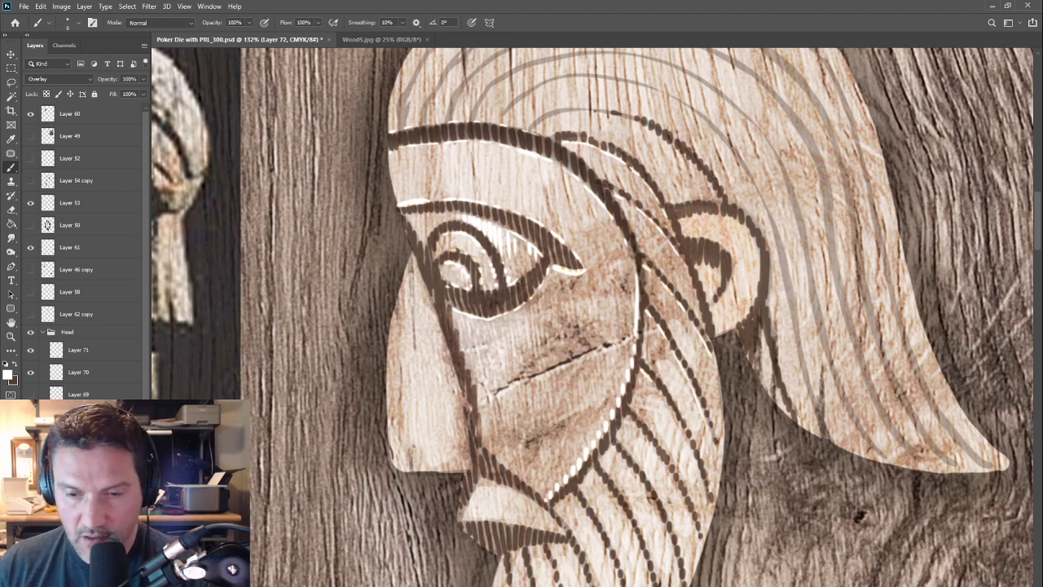
Step: Paint thin white highlights beside the dark beard strands that run from the cheek line to the beard's outer edge
{"action": "left_click_drag", "start_coordinate": [672, 415], "coordinate": [709, 507]}
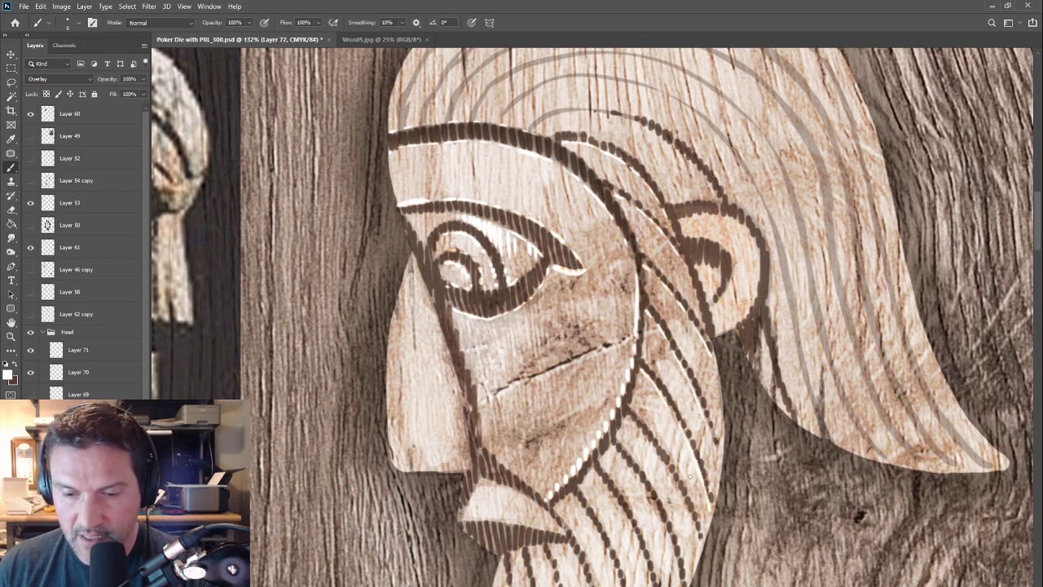
{"action": "left_click_drag", "start_coordinate": [627, 415], "coordinate": [701, 549]}
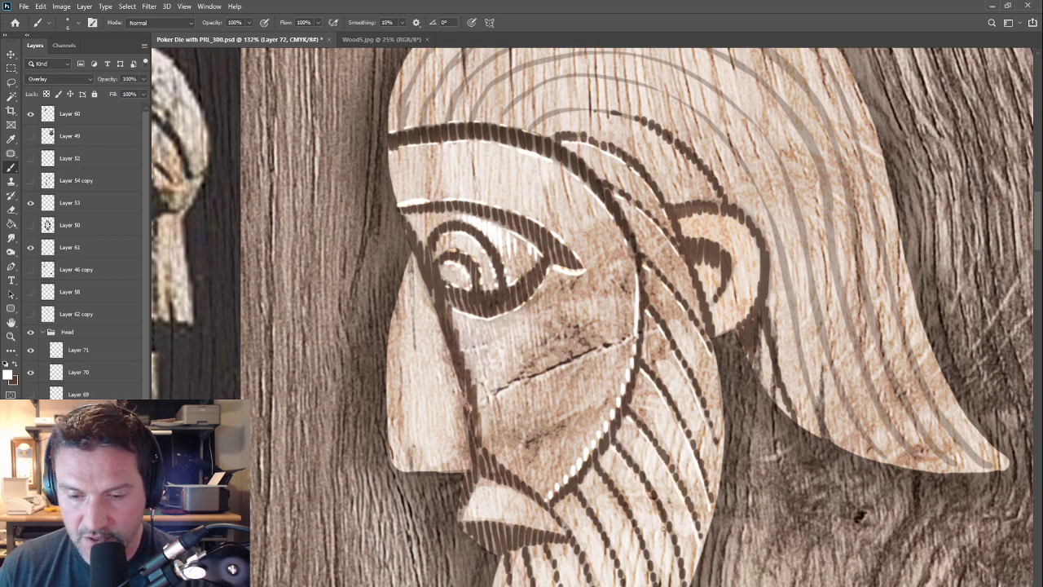
{"action": "left_click_drag", "start_coordinate": [640, 567], "coordinate": [569, 357]}
{"action": "left_click_drag", "start_coordinate": [593, 322], "coordinate": [613, 387]}
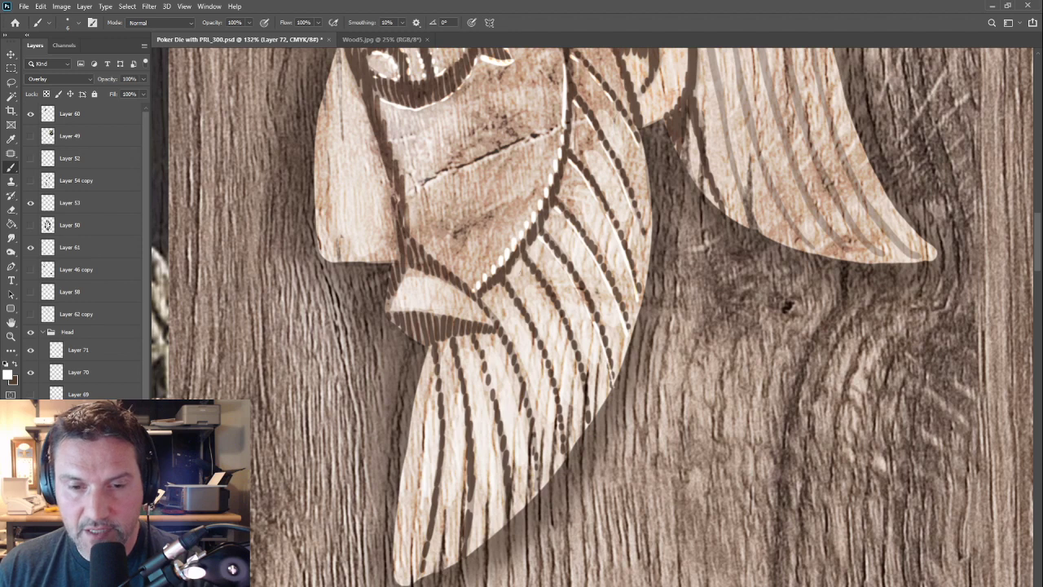
{"action": "mouse_move", "coordinate": [533, 274]}
{"action": "left_mouse_down"}
{"action": "mouse_move", "coordinate": [579, 374]}
{"action": "mouse_move", "coordinate": [587, 426]}
{"action": "left_mouse_up"}
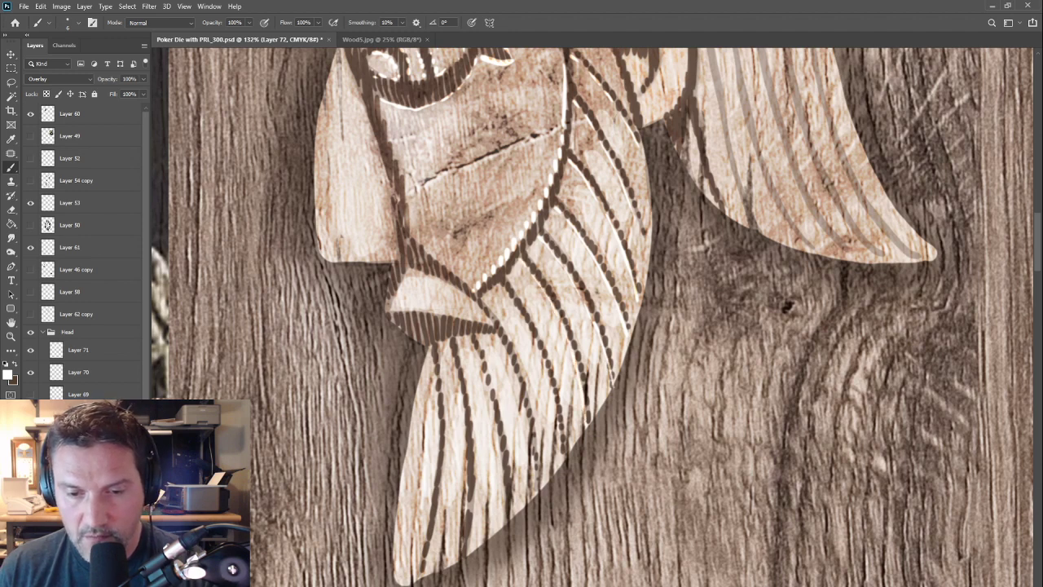
{"action": "mouse_move", "coordinate": [498, 283]}
{"action": "left_mouse_down"}
{"action": "mouse_move", "coordinate": [538, 351]}
{"action": "mouse_move", "coordinate": [562, 453]}
{"action": "left_mouse_up"}
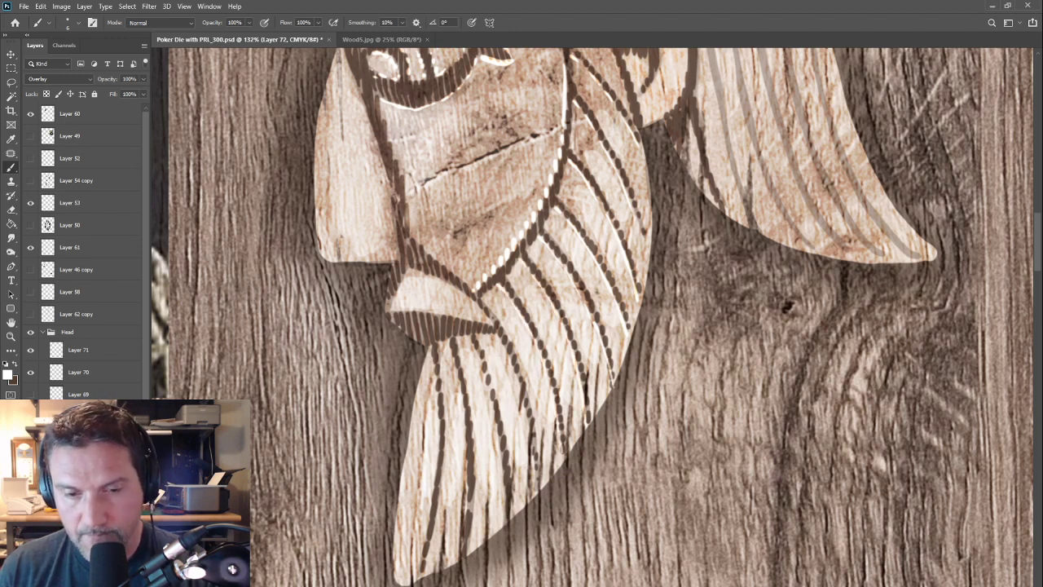
Step: Highlight the beard strands below the mouth in white, along with the upper lip's lower edge and surface
{"action": "left_click_drag", "start_coordinate": [501, 348], "coordinate": [534, 491]}
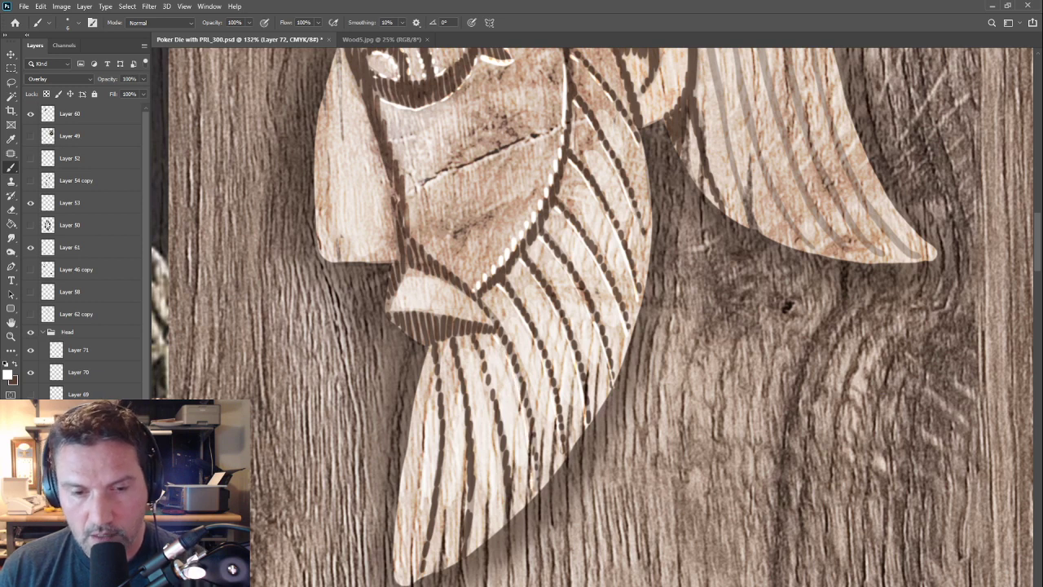
{"action": "left_click_drag", "start_coordinate": [471, 338], "coordinate": [500, 478]}
{"action": "mouse_move", "coordinate": [450, 341]}
{"action": "left_mouse_down"}
{"action": "mouse_move", "coordinate": [457, 557]}
{"action": "mouse_move", "coordinate": [436, 440]}
{"action": "mouse_move", "coordinate": [429, 497]}
{"action": "left_mouse_up"}
{"action": "mouse_move", "coordinate": [420, 308]}
{"action": "left_mouse_down"}
{"action": "mouse_move", "coordinate": [483, 323]}
{"action": "mouse_move", "coordinate": [457, 313]}
{"action": "left_mouse_up"}
{"action": "mouse_move", "coordinate": [412, 272]}
{"action": "left_mouse_down"}
{"action": "mouse_move", "coordinate": [420, 306]}
{"action": "mouse_move", "coordinate": [423, 280]}
{"action": "mouse_move", "coordinate": [444, 308]}
{"action": "left_mouse_up"}
Step: Hatch the cheek area below the eye with short white vertical strokes that follow the wood grain
{"action": "mouse_move", "coordinate": [445, 287]}
{"action": "left_mouse_down"}
{"action": "mouse_move", "coordinate": [458, 309]}
{"action": "mouse_move", "coordinate": [461, 420]}
{"action": "left_mouse_up"}
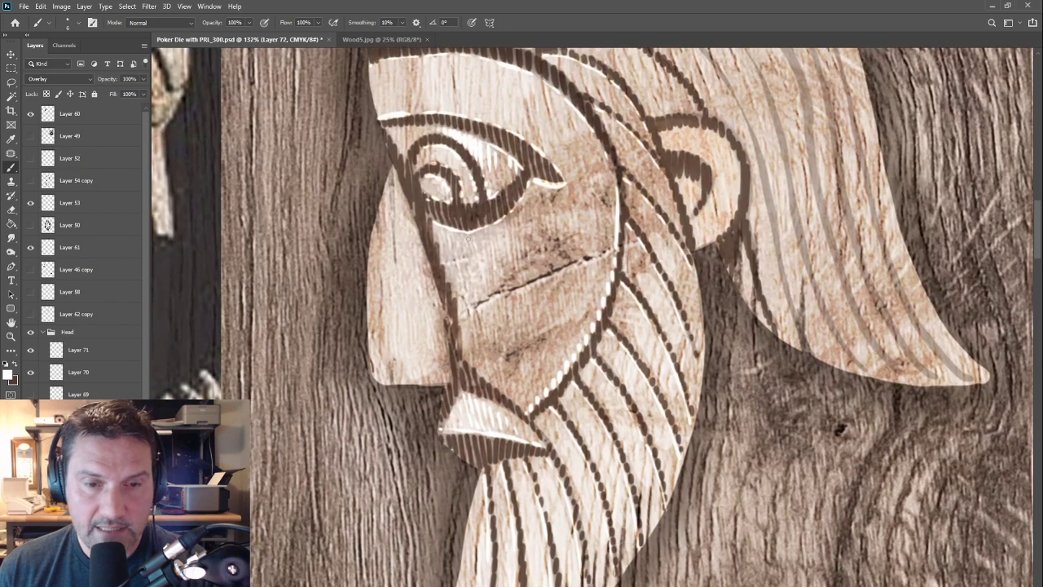
{"action": "left_click_drag", "start_coordinate": [473, 232], "coordinate": [476, 254]}
{"action": "left_click_drag", "start_coordinate": [482, 270], "coordinate": [489, 297]}
{"action": "left_click_drag", "start_coordinate": [480, 229], "coordinate": [484, 244]}
{"action": "mouse_move", "coordinate": [488, 265]}
{"action": "left_mouse_down"}
{"action": "mouse_move", "coordinate": [490, 231]}
{"action": "mouse_move", "coordinate": [500, 282]}
{"action": "left_mouse_up"}
{"action": "mouse_move", "coordinate": [495, 229]}
{"action": "left_mouse_down"}
{"action": "mouse_move", "coordinate": [506, 274]}
{"action": "mouse_move", "coordinate": [517, 264]}
{"action": "left_mouse_up"}
{"action": "left_click_drag", "start_coordinate": [518, 239], "coordinate": [523, 256]}
{"action": "left_click_drag", "start_coordinate": [462, 234], "coordinate": [471, 281]}
{"action": "left_click_drag", "start_coordinate": [472, 282], "coordinate": [478, 302]}
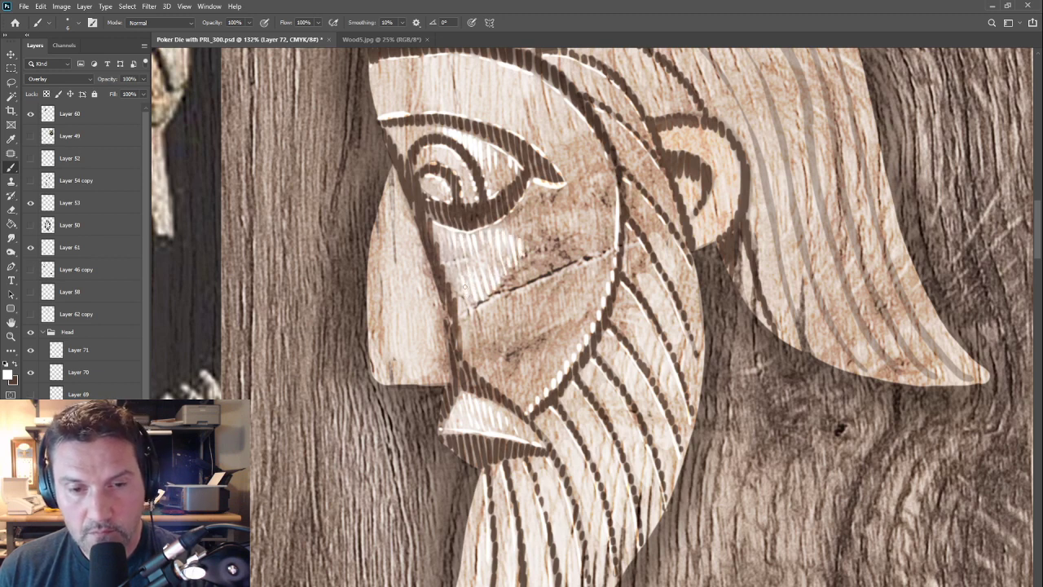
{"action": "left_click_drag", "start_coordinate": [444, 234], "coordinate": [450, 257]}
{"action": "left_click_drag", "start_coordinate": [454, 277], "coordinate": [462, 293]}
{"action": "left_click_drag", "start_coordinate": [441, 242], "coordinate": [445, 255]}
Step: Hatch the nose with white vertical grain strokes from the bridge down toward the tip and nostril
{"action": "left_click_drag", "start_coordinate": [389, 183], "coordinate": [395, 214]}
{"action": "mouse_move", "coordinate": [395, 226]}
{"action": "left_mouse_down"}
{"action": "mouse_move", "coordinate": [416, 378]}
{"action": "mouse_move", "coordinate": [390, 253]}
{"action": "left_mouse_up"}
{"action": "left_click_drag", "start_coordinate": [391, 288], "coordinate": [403, 362]}
{"action": "left_click_drag", "start_coordinate": [380, 241], "coordinate": [385, 284]}
{"action": "left_click_drag", "start_coordinate": [386, 306], "coordinate": [394, 355]}
{"action": "left_click_drag", "start_coordinate": [371, 256], "coordinate": [377, 296]}
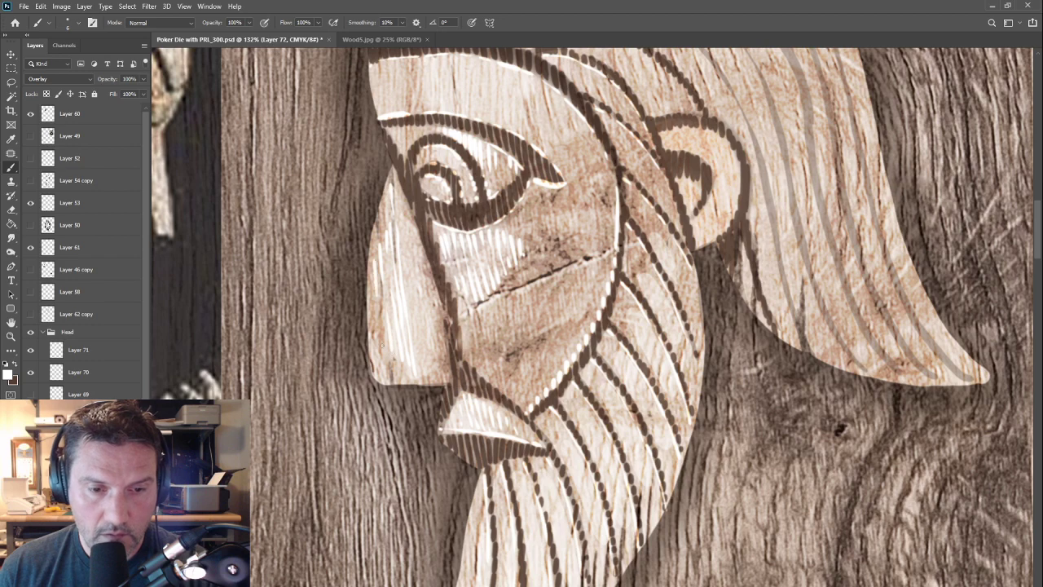
{"action": "left_click_drag", "start_coordinate": [382, 342], "coordinate": [384, 357]}
{"action": "left_click_drag", "start_coordinate": [398, 228], "coordinate": [401, 255]}
{"action": "left_click_drag", "start_coordinate": [410, 298], "coordinate": [419, 347]}
{"action": "left_click_drag", "start_coordinate": [404, 227], "coordinate": [412, 294]}
{"action": "left_click_drag", "start_coordinate": [415, 305], "coordinate": [422, 342]}
{"action": "left_click_drag", "start_coordinate": [416, 249], "coordinate": [420, 275]}
{"action": "left_click_drag", "start_coordinate": [428, 320], "coordinate": [432, 342]}
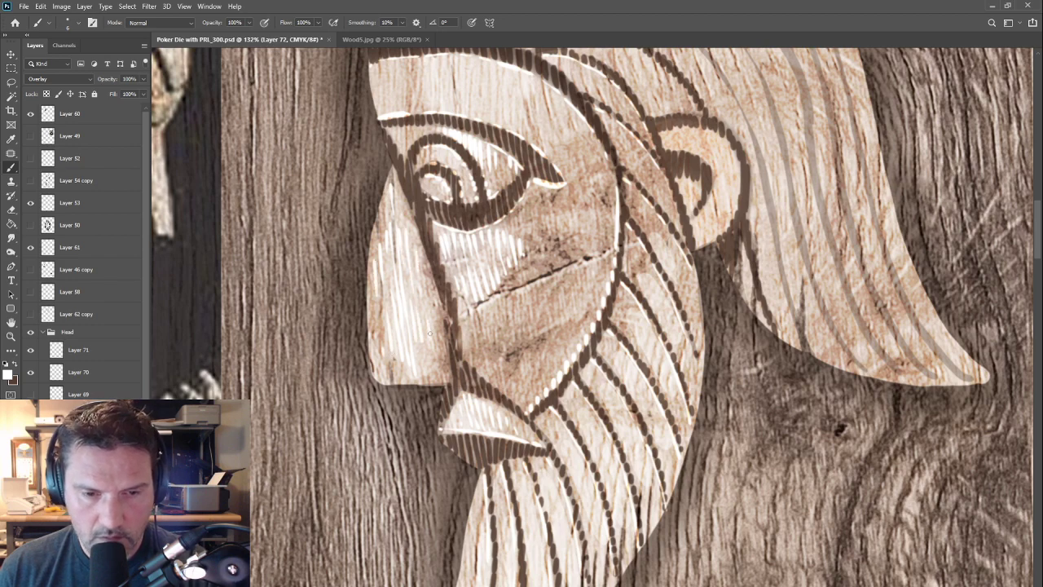
{"action": "left_click_drag", "start_coordinate": [429, 291], "coordinate": [433, 321]}
Step: Hatch the forehead between the hairline and the upper eyelid with white vertical grain strokes
{"action": "left_click_drag", "start_coordinate": [380, 126], "coordinate": [420, 274]}
{"action": "left_click_drag", "start_coordinate": [478, 203], "coordinate": [482, 257]}
{"action": "left_click_drag", "start_coordinate": [485, 205], "coordinate": [487, 254]}
{"action": "left_click_drag", "start_coordinate": [492, 204], "coordinate": [495, 266]}
{"action": "mouse_move", "coordinate": [502, 199]}
{"action": "left_mouse_down"}
{"action": "mouse_move", "coordinate": [511, 266]}
{"action": "mouse_move", "coordinate": [517, 242]}
{"action": "mouse_move", "coordinate": [534, 237]}
{"action": "left_mouse_up"}
{"action": "left_click_drag", "start_coordinate": [532, 238], "coordinate": [535, 266]}
{"action": "left_click_drag", "start_coordinate": [544, 220], "coordinate": [546, 249]}
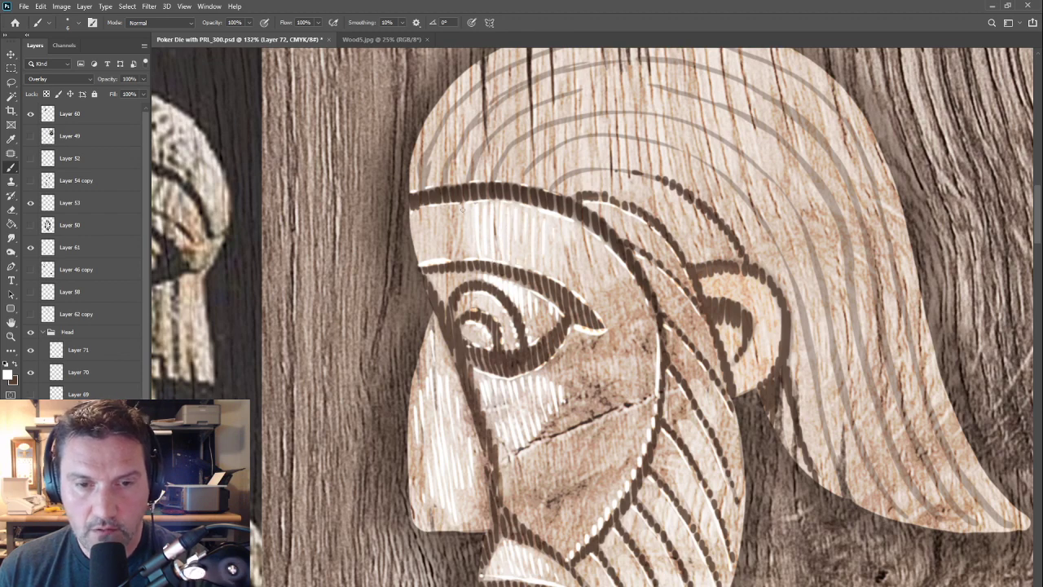
{"action": "mouse_move", "coordinate": [463, 209]}
{"action": "left_mouse_down"}
{"action": "mouse_move", "coordinate": [468, 248]}
{"action": "mouse_move", "coordinate": [457, 250]}
{"action": "left_mouse_up"}
{"action": "left_click_drag", "start_coordinate": [449, 225], "coordinate": [452, 241]}
Step: Hatch the ear's outer rim with short white vertical grain strokes from the top around to the back edge
{"action": "left_click_drag", "start_coordinate": [634, 333], "coordinate": [357, 262]}
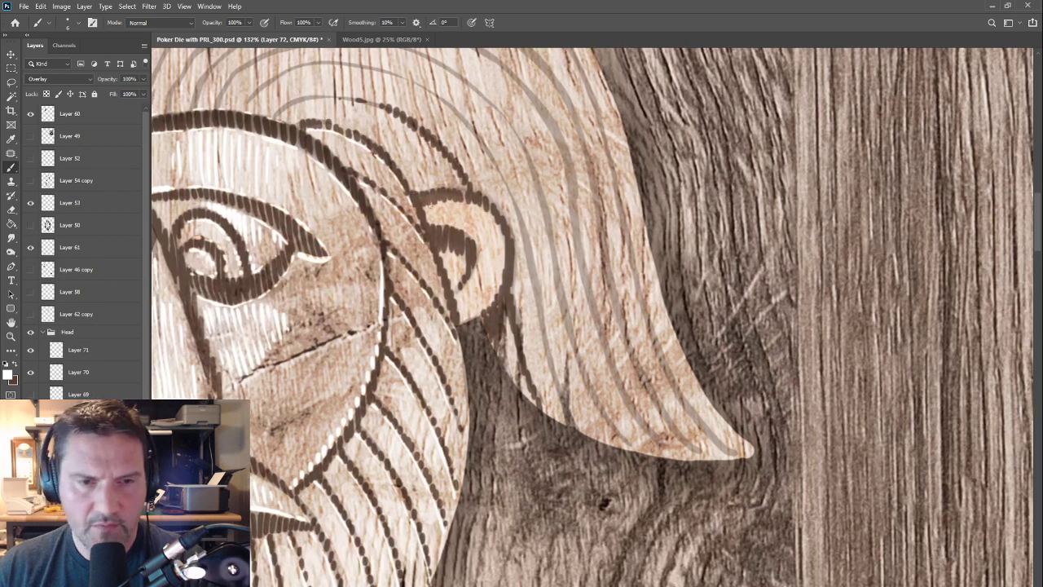
{"action": "left_click_drag", "start_coordinate": [434, 203], "coordinate": [436, 224]}
{"action": "left_click_drag", "start_coordinate": [439, 201], "coordinate": [450, 223]}
{"action": "mouse_move", "coordinate": [452, 203]}
{"action": "left_mouse_down"}
{"action": "mouse_move", "coordinate": [453, 229]}
{"action": "mouse_move", "coordinate": [468, 220]}
{"action": "left_mouse_up"}
{"action": "left_click_drag", "start_coordinate": [471, 207], "coordinate": [479, 227]}
{"action": "mouse_move", "coordinate": [479, 232]}
{"action": "left_mouse_down"}
{"action": "mouse_move", "coordinate": [481, 245]}
{"action": "mouse_move", "coordinate": [484, 228]}
{"action": "left_mouse_up"}
{"action": "left_click_drag", "start_coordinate": [483, 243], "coordinate": [485, 262]}
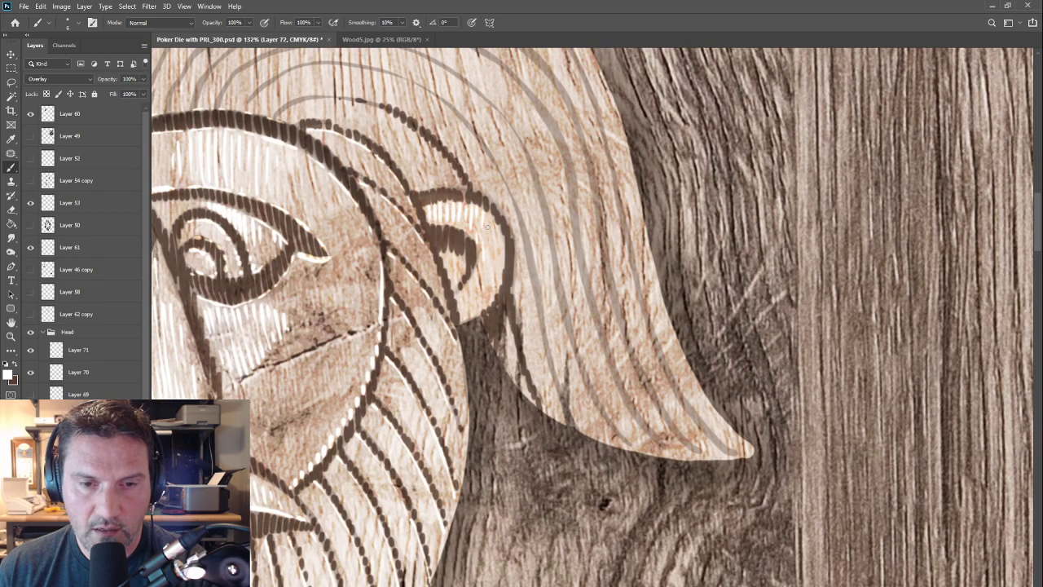
{"action": "left_click_drag", "start_coordinate": [488, 216], "coordinate": [489, 235]}
{"action": "left_click_drag", "start_coordinate": [489, 248], "coordinate": [492, 279]}
{"action": "left_click_drag", "start_coordinate": [495, 220], "coordinate": [496, 235]}
{"action": "left_click_drag", "start_coordinate": [496, 261], "coordinate": [498, 287]}
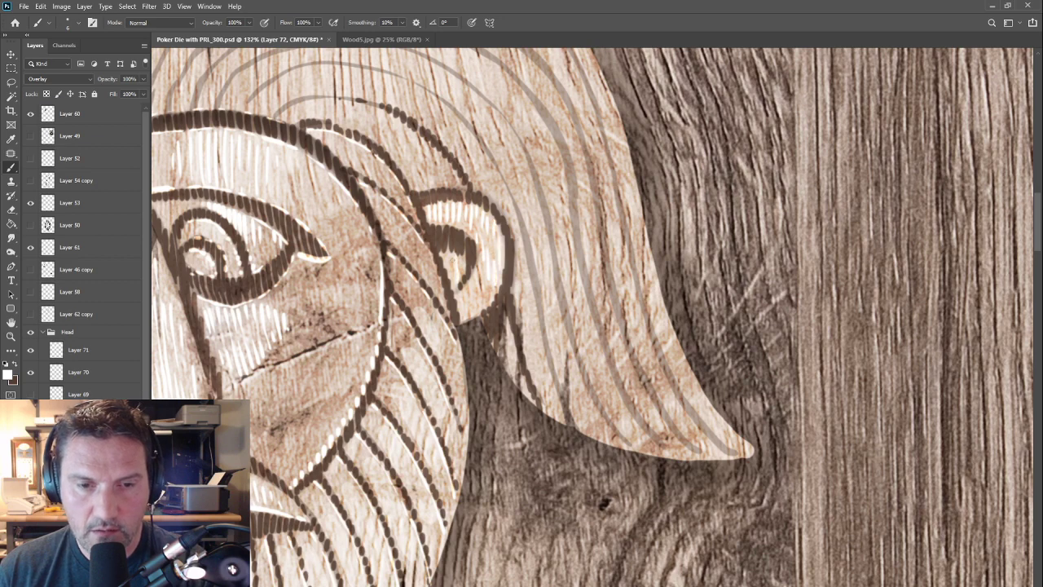
Step: Add short white vertical grain strokes across the beard strands beside and below the jawline
{"action": "left_click_drag", "start_coordinate": [320, 419], "coordinate": [483, 370]}
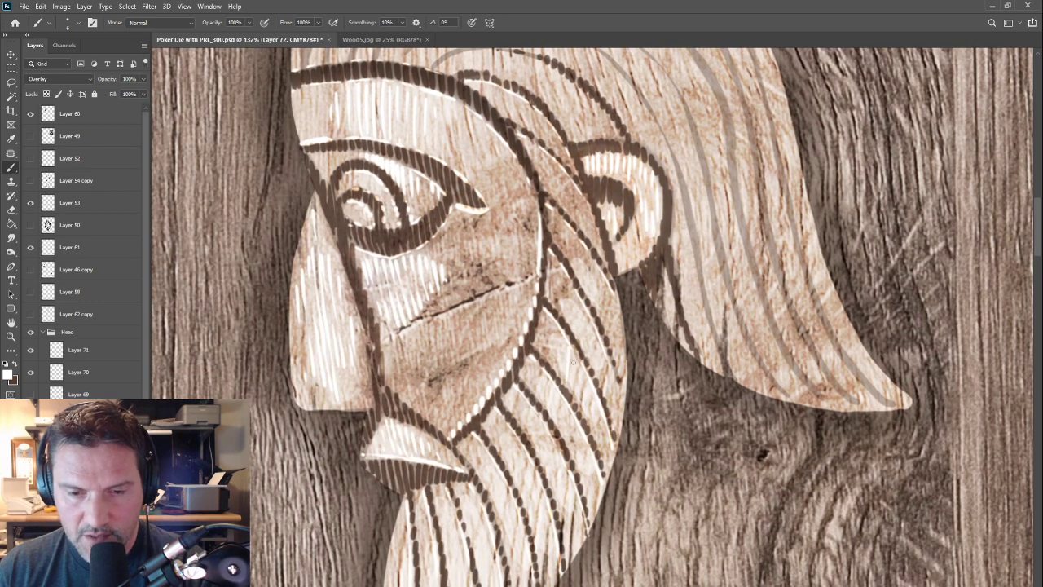
{"action": "left_click_drag", "start_coordinate": [561, 403], "coordinate": [563, 438]}
{"action": "left_click_drag", "start_coordinate": [566, 413], "coordinate": [578, 445]}
{"action": "left_click_drag", "start_coordinate": [566, 441], "coordinate": [568, 448]}
{"action": "left_click_drag", "start_coordinate": [575, 444], "coordinate": [574, 456]}
{"action": "left_click_drag", "start_coordinate": [554, 397], "coordinate": [557, 409]}
{"action": "left_click_drag", "start_coordinate": [549, 389], "coordinate": [550, 399]}
{"action": "left_click_drag", "start_coordinate": [561, 462], "coordinate": [565, 473]}
{"action": "left_click_drag", "start_coordinate": [556, 477], "coordinate": [558, 491]}
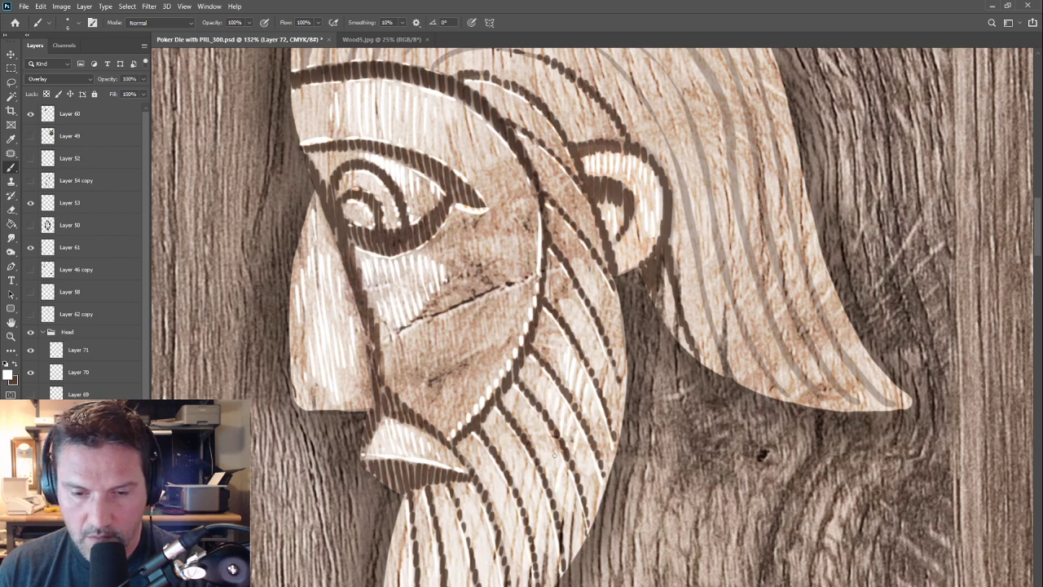
{"action": "left_click_drag", "start_coordinate": [553, 454], "coordinate": [556, 465]}
Step: Hatch the upper cheek between the outer eye corner and the beard line with short white vertical strokes
{"action": "mouse_move", "coordinate": [522, 236]}
{"action": "left_mouse_down"}
{"action": "mouse_move", "coordinate": [517, 266]}
{"action": "mouse_move", "coordinate": [492, 254]}
{"action": "left_mouse_up"}
{"action": "left_click_drag", "start_coordinate": [489, 238], "coordinate": [485, 252]}
{"action": "left_click_drag", "start_coordinate": [518, 284], "coordinate": [512, 292]}
{"action": "left_click_drag", "start_coordinate": [508, 300], "coordinate": [503, 304]}
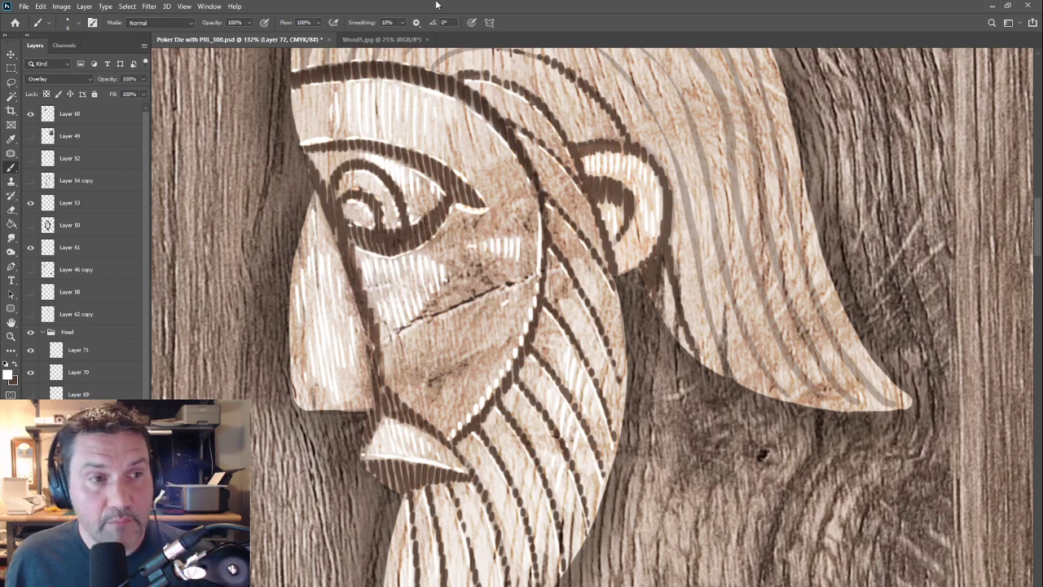
Step: Lower the opacity of the white grain highlight layer to 92% and check the head against the whole artwork
{"action": "mouse_move", "coordinate": [111, 80]}
{"action": "left_mouse_down"}
{"action": "mouse_move", "coordinate": [95, 83]}
{"action": "mouse_move", "coordinate": [112, 85]}
{"action": "left_mouse_up"}
{"action": "left_click_drag", "start_coordinate": [568, 346], "coordinate": [539, 349]}
{"action": "scroll", "coordinate": [538, 346], "scroll_direction": "down", "scroll_amount": 3}
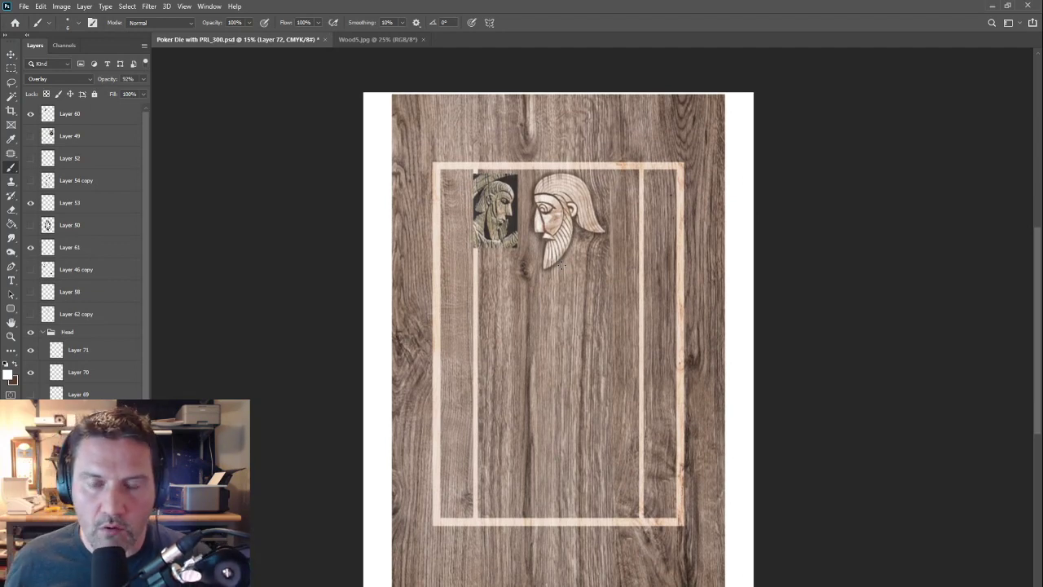
{"action": "scroll", "coordinate": [639, 248], "scroll_direction": "up", "scroll_amount": 6}
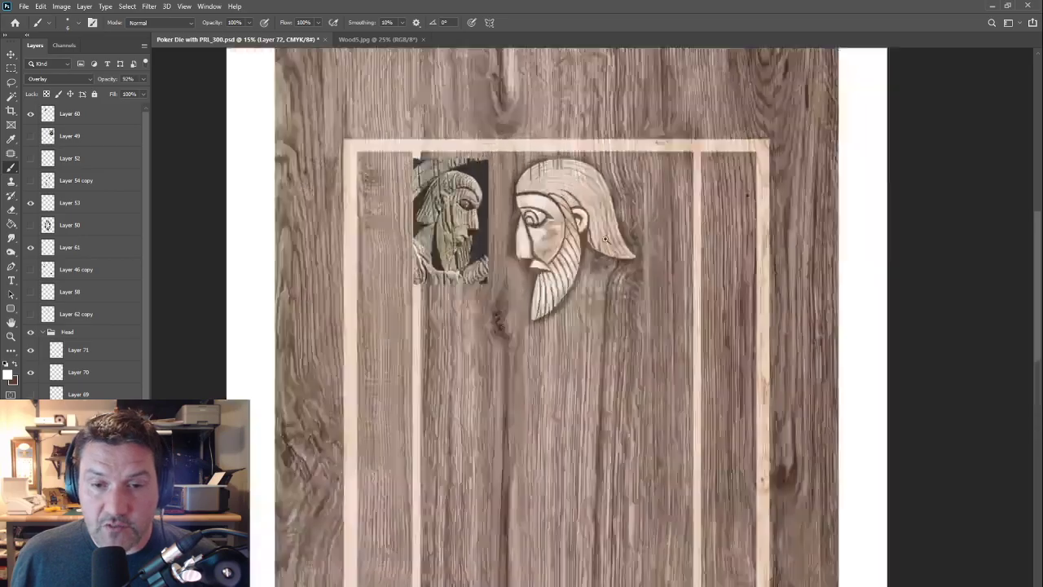
{"action": "scroll", "coordinate": [595, 229], "scroll_direction": "down", "scroll_amount": 4}
{"action": "scroll", "coordinate": [582, 219], "scroll_direction": "down", "scroll_amount": 3}
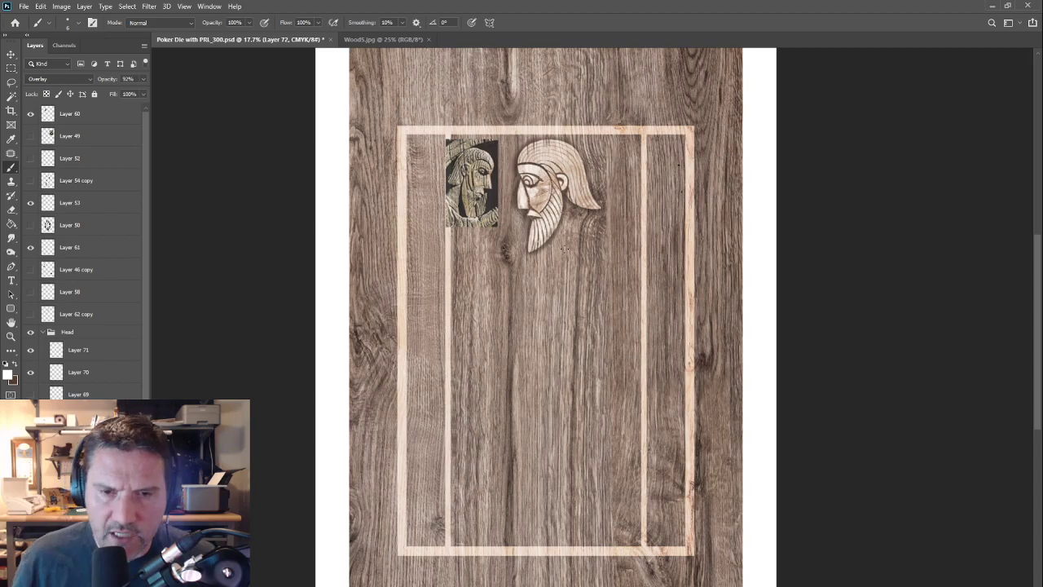
{"action": "scroll", "coordinate": [529, 217], "scroll_direction": "up", "scroll_amount": 5}
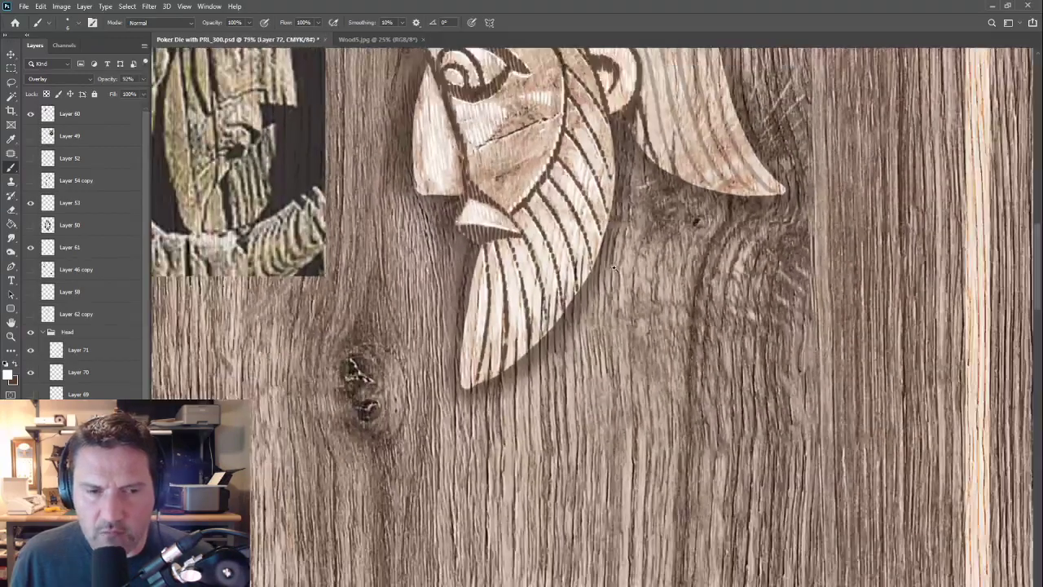
Step: Add a new layer above Layer 71 with Multiply blending and 55% opacity, and make dark brown the foreground color
{"action": "left_click", "coordinate": [73, 349]}
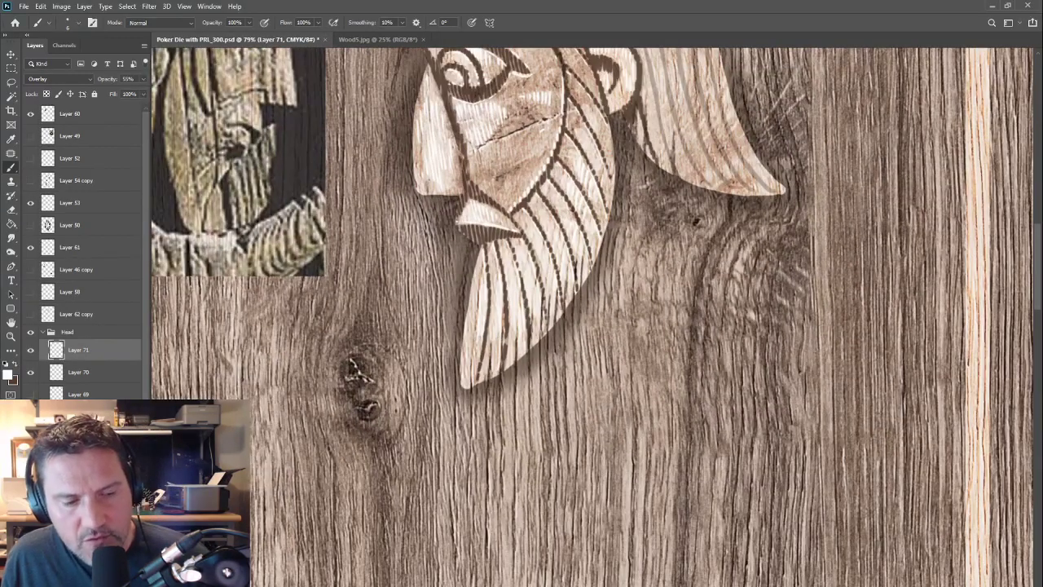
{"action": "key", "text": "ctrl+shift+alt+n"}
{"action": "left_click", "coordinate": [58, 79]}
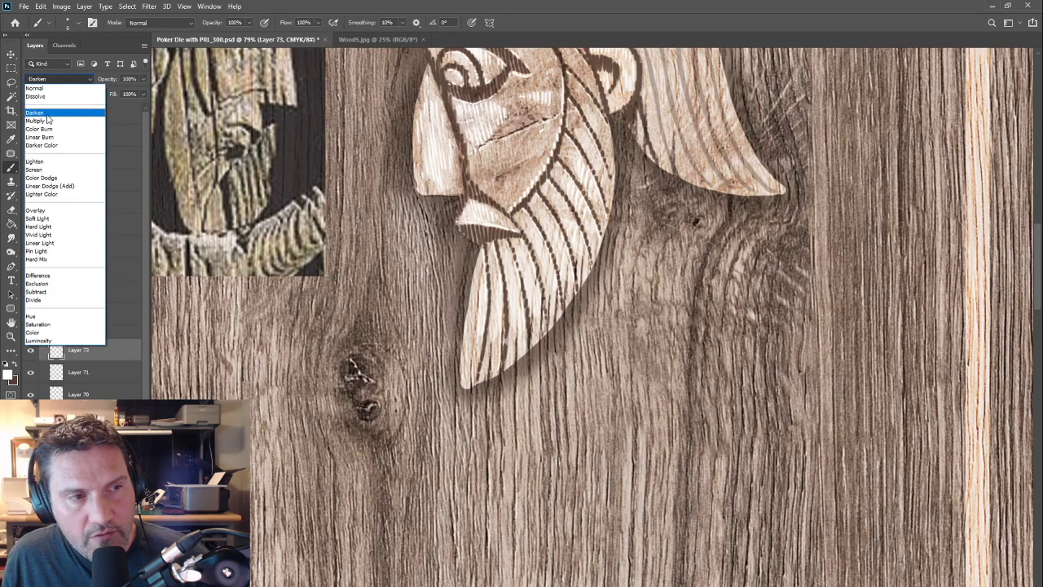
{"action": "left_click", "coordinate": [48, 119]}
{"action": "scroll", "coordinate": [558, 361], "scroll_direction": "up", "scroll_amount": 1}
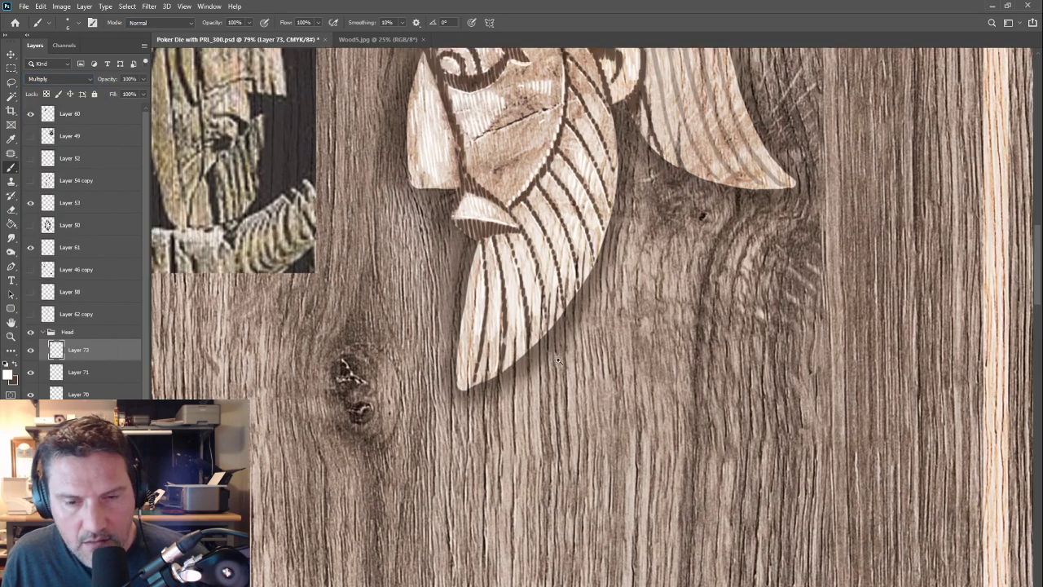
{"action": "scroll", "coordinate": [559, 361], "scroll_direction": "up", "scroll_amount": 3}
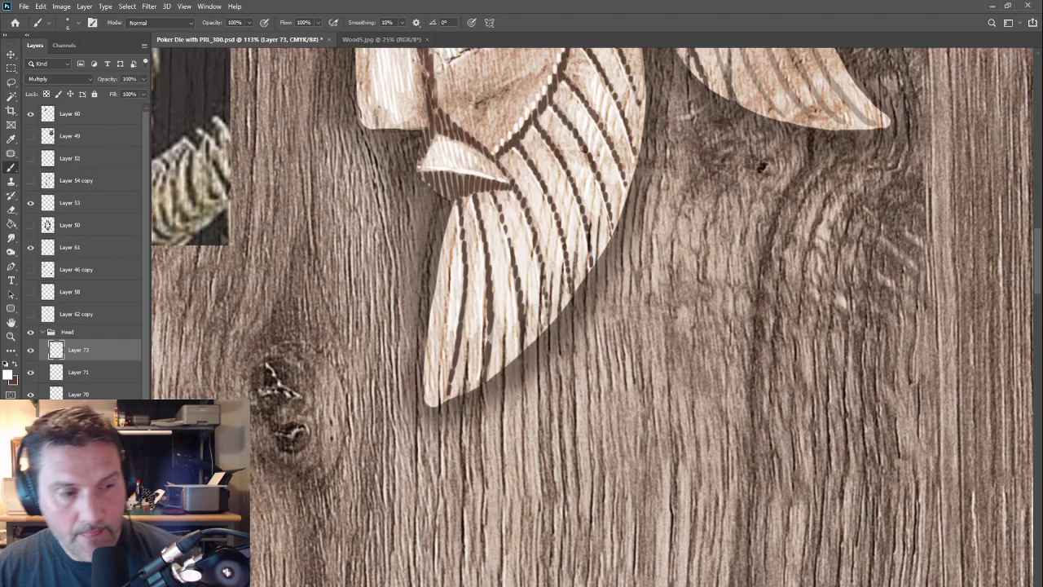
{"action": "left_click", "coordinate": [15, 365]}
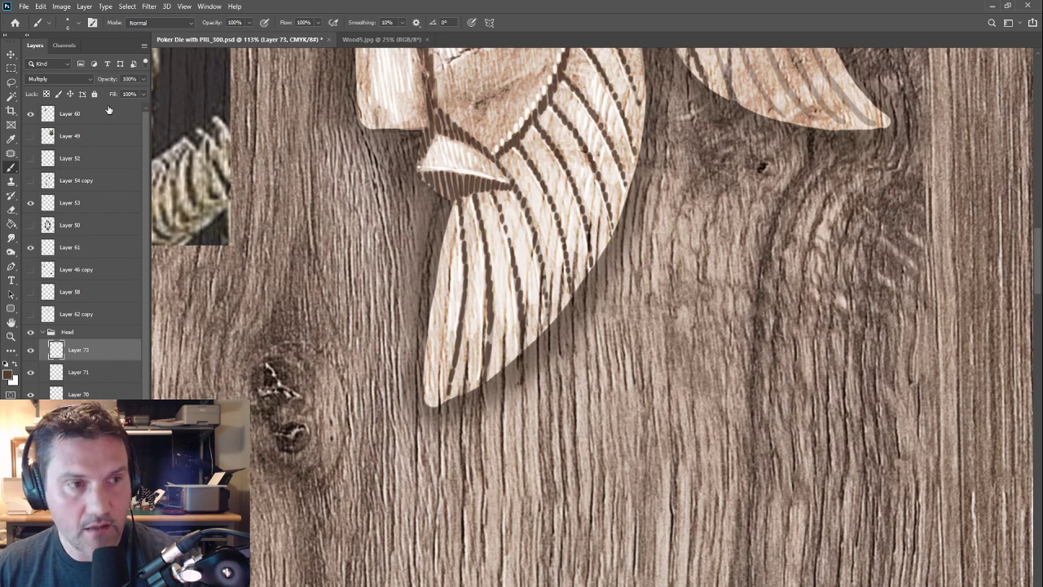
{"action": "left_click_drag", "start_coordinate": [108, 79], "coordinate": [98, 80]}
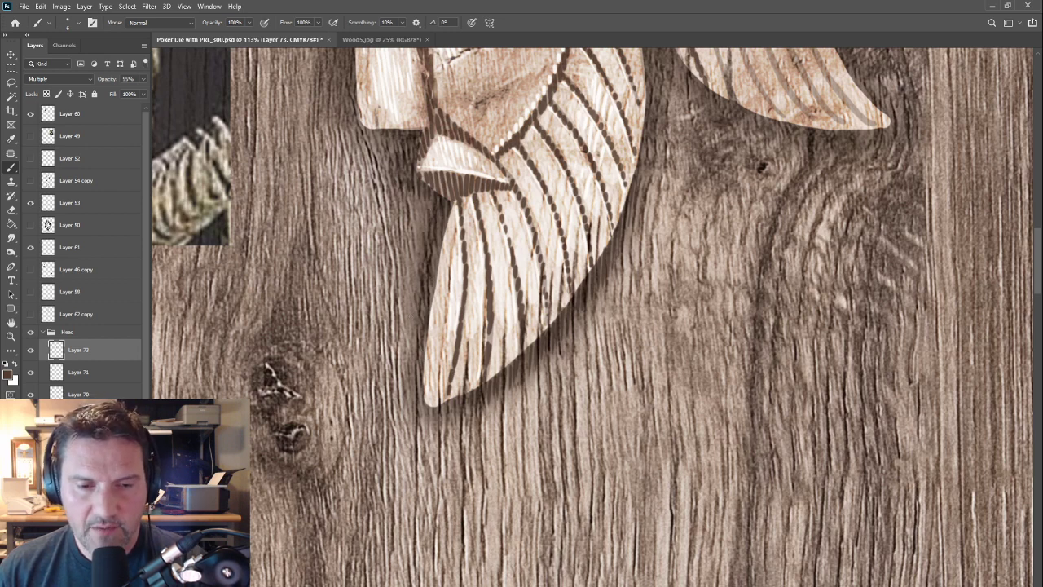
Step: Paint dark brown vertical strokes along the hair's lower edge behind the ear, around the mouth corner and on the beard
{"action": "left_click_drag", "start_coordinate": [355, 118], "coordinate": [412, 322]}
{"action": "scroll", "coordinate": [424, 122], "scroll_direction": "up", "scroll_amount": 2}
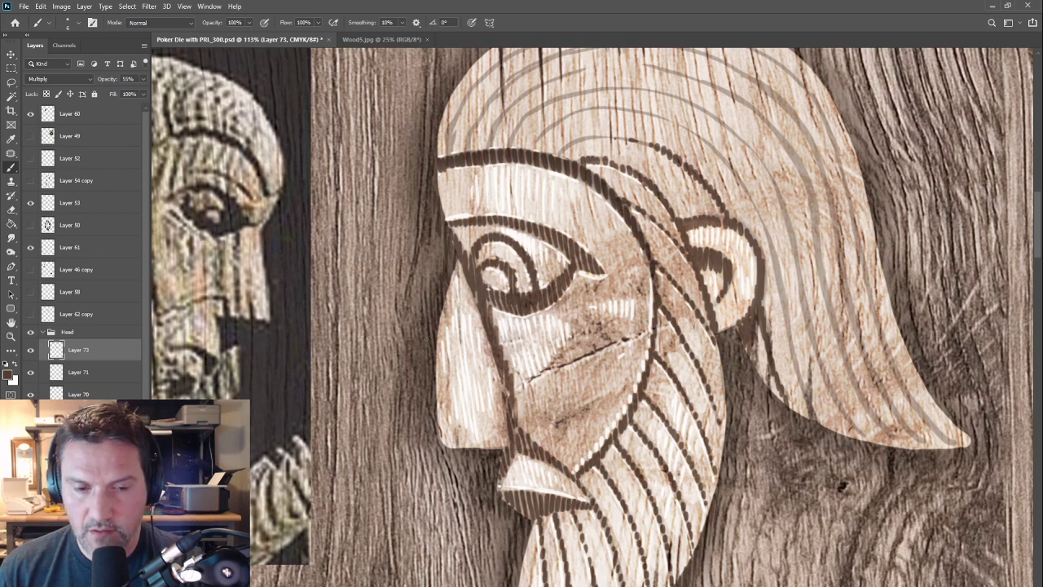
{"action": "left_click_drag", "start_coordinate": [475, 453], "coordinate": [245, 362]}
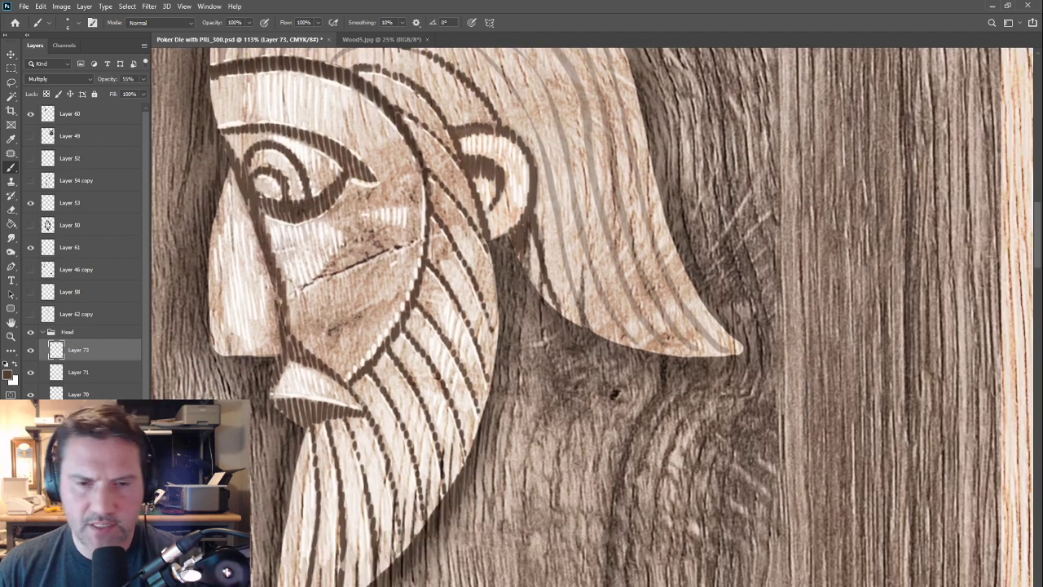
{"action": "mouse_move", "coordinate": [503, 236]}
{"action": "left_mouse_down"}
{"action": "mouse_move", "coordinate": [513, 281]}
{"action": "mouse_move", "coordinate": [528, 277]}
{"action": "mouse_move", "coordinate": [529, 305]}
{"action": "mouse_move", "coordinate": [554, 332]}
{"action": "left_mouse_up"}
{"action": "mouse_move", "coordinate": [560, 313]}
{"action": "left_mouse_down"}
{"action": "mouse_move", "coordinate": [560, 339]}
{"action": "mouse_move", "coordinate": [617, 365]}
{"action": "left_mouse_up"}
{"action": "mouse_move", "coordinate": [631, 349]}
{"action": "left_mouse_down"}
{"action": "mouse_move", "coordinate": [630, 369]}
{"action": "mouse_move", "coordinate": [653, 365]}
{"action": "left_mouse_up"}
{"action": "left_click_drag", "start_coordinate": [663, 357], "coordinate": [663, 368]}
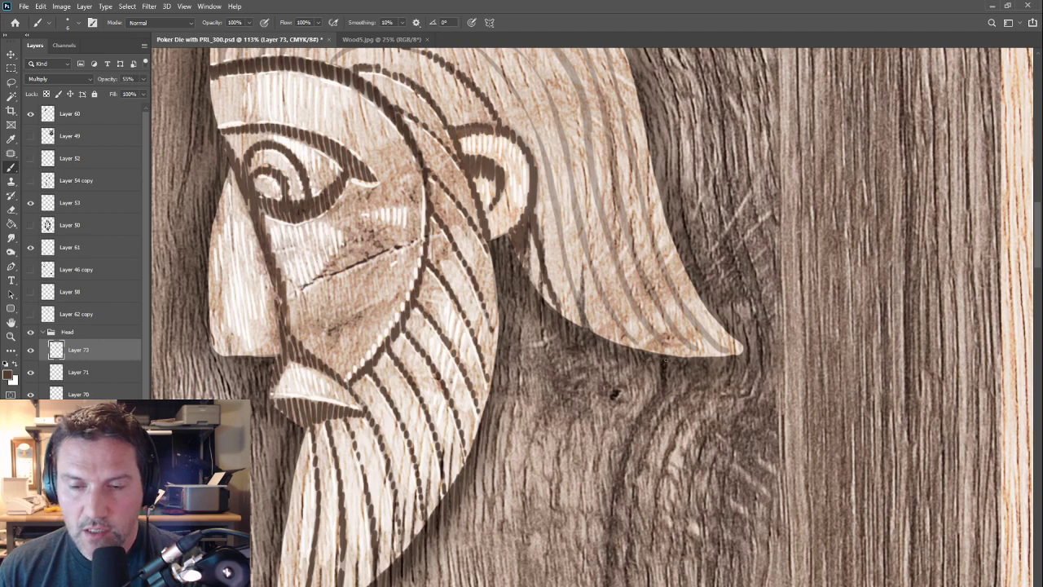
{"action": "left_click_drag", "start_coordinate": [330, 388], "coordinate": [381, 422]}
{"action": "left_click_drag", "start_coordinate": [396, 484], "coordinate": [471, 438]}
{"action": "left_click_drag", "start_coordinate": [469, 529], "coordinate": [493, 451]}
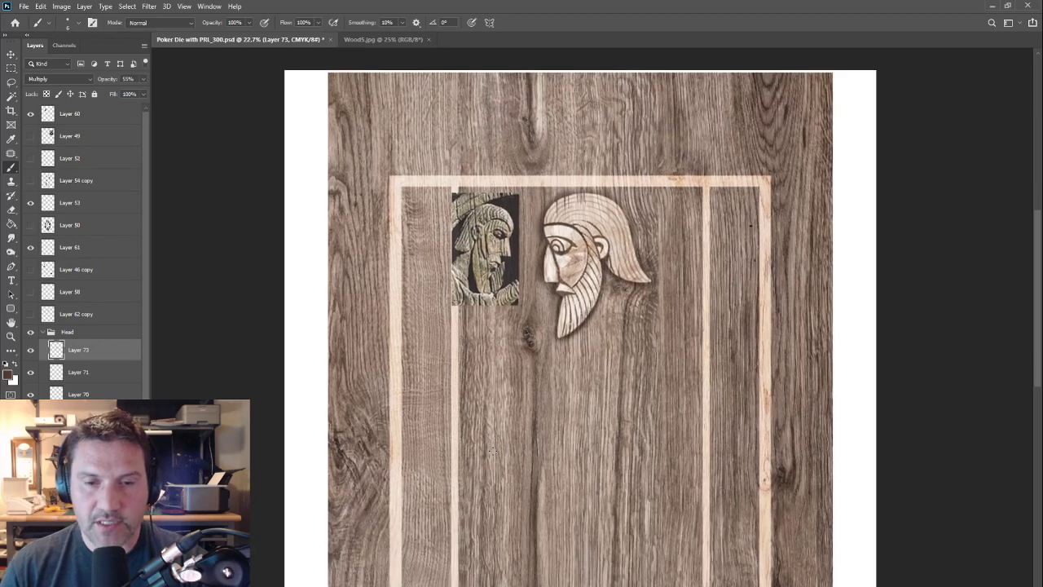
Step: Hide Layer 60, which holds the reference photo of the carved figure
{"action": "key", "text": "v"}
{"action": "left_click_drag", "start_coordinate": [486, 245], "coordinate": [328, 181]}
{"action": "left_click", "coordinate": [30, 113]}
{"action": "left_click_drag", "start_coordinate": [582, 366], "coordinate": [517, 246]}
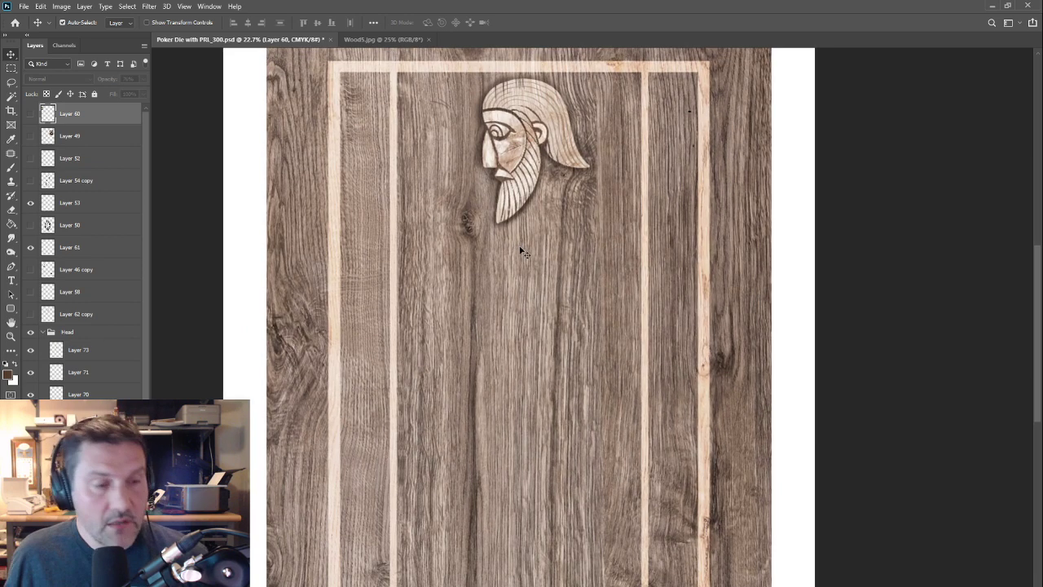
Step: Duplicate the collapsed Head group, rotate the copy 180 degrees and place it at the lower end of the frame
{"action": "left_click", "coordinate": [43, 333]}
{"action": "left_click", "coordinate": [67, 335]}
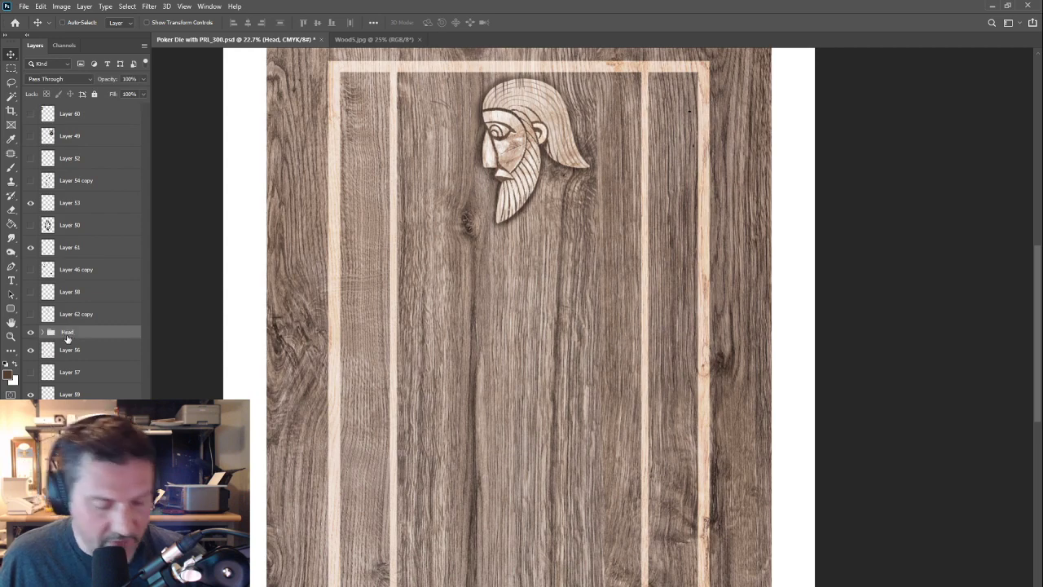
{"action": "key", "text": "ctrl+j"}
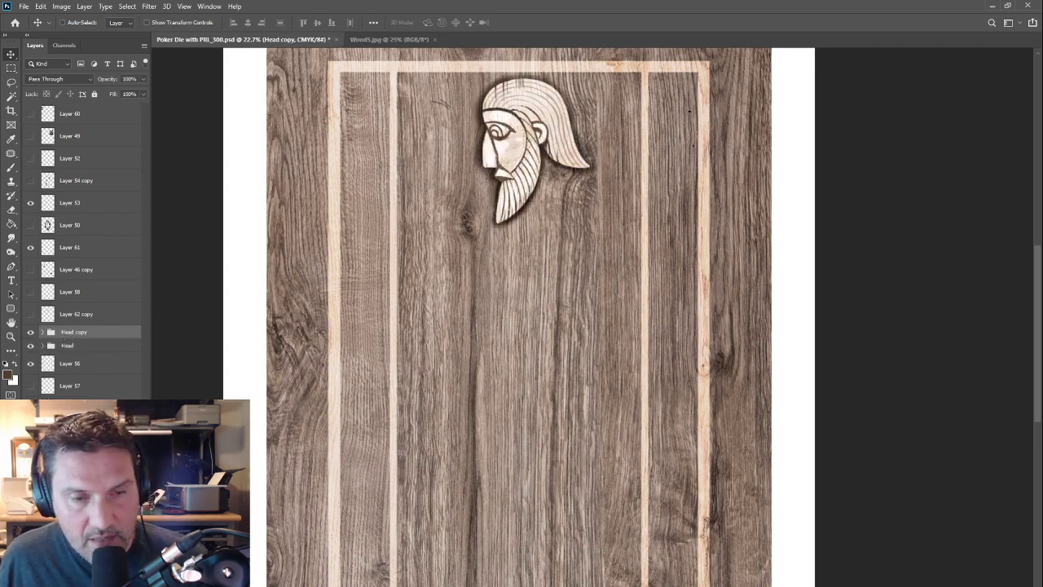
{"action": "scroll", "coordinate": [585, 432], "scroll_direction": "down", "scroll_amount": 2}
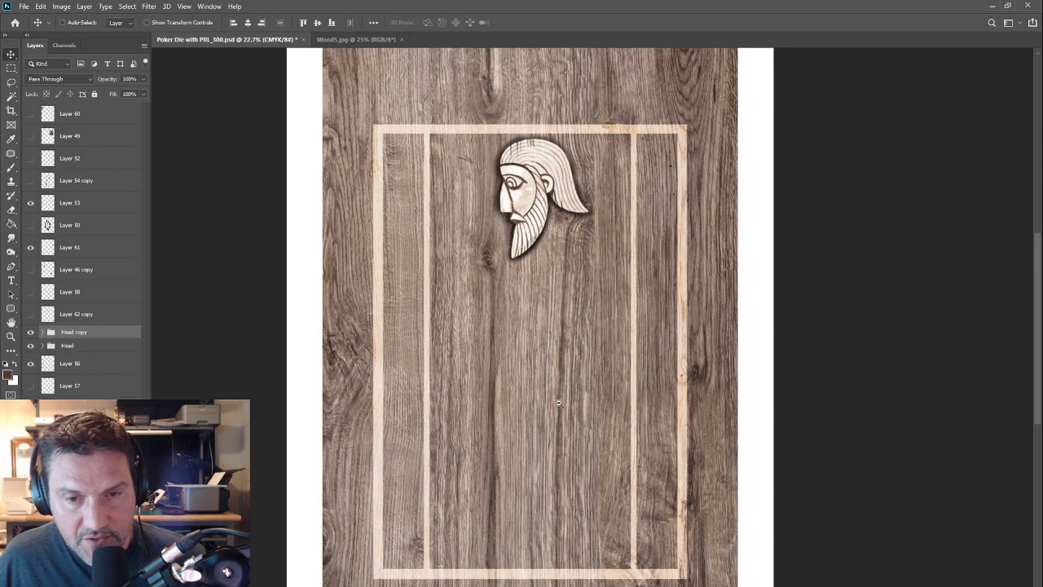
{"action": "key", "text": "ctrl+t"}
{"action": "left_click_drag", "start_coordinate": [815, 330], "coordinate": [143, 390]}
{"action": "left_click_drag", "start_coordinate": [678, 407], "coordinate": [392, 373]}
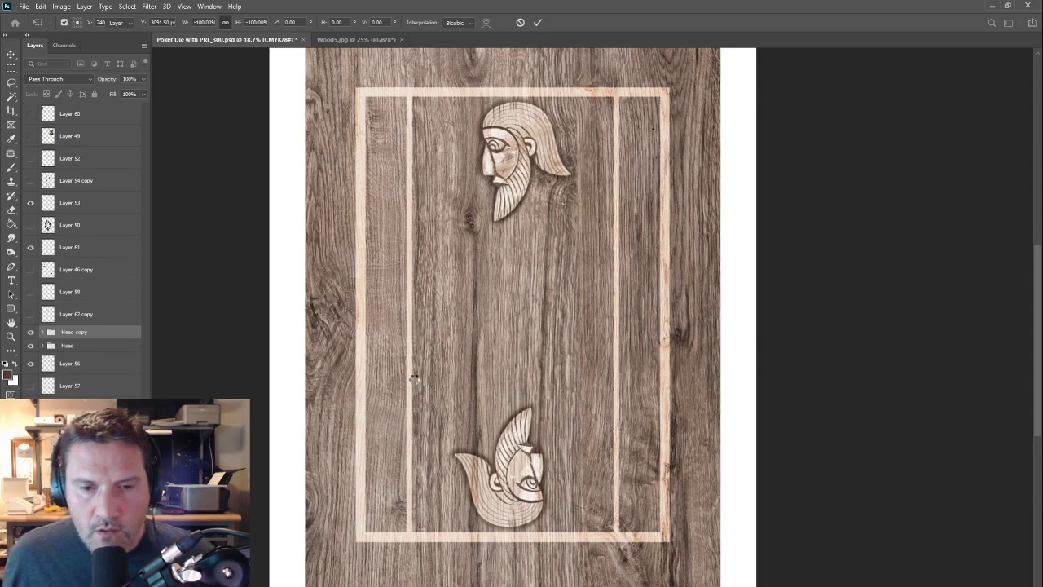
{"action": "key", "text": "Return"}
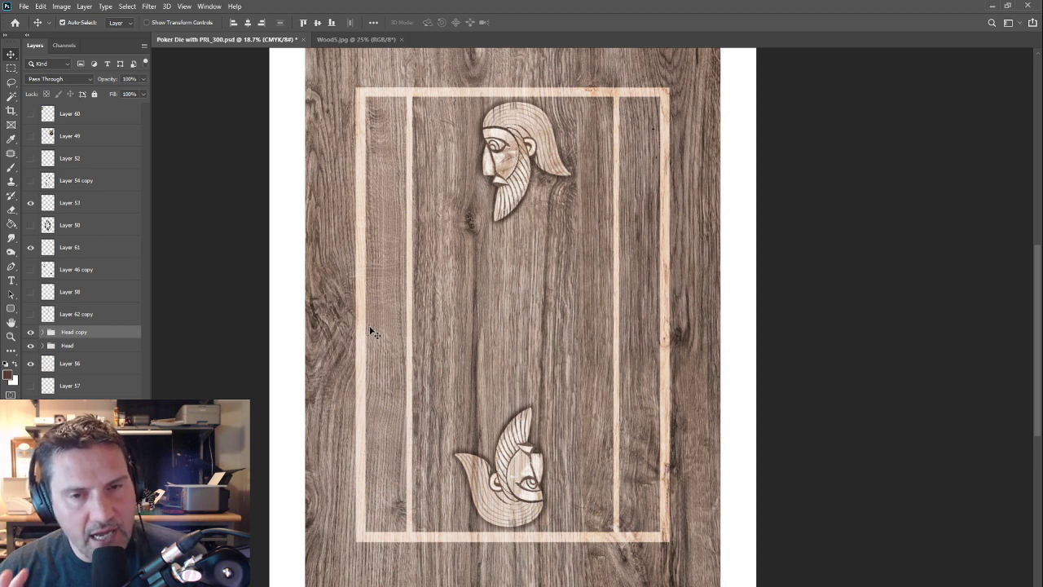
Step: Open Wood3.jpg, copy the whole image and paste it into the Poker Die document above the Head groups
{"action": "left_click", "coordinate": [24, 7]}
{"action": "left_click", "coordinate": [35, 31]}
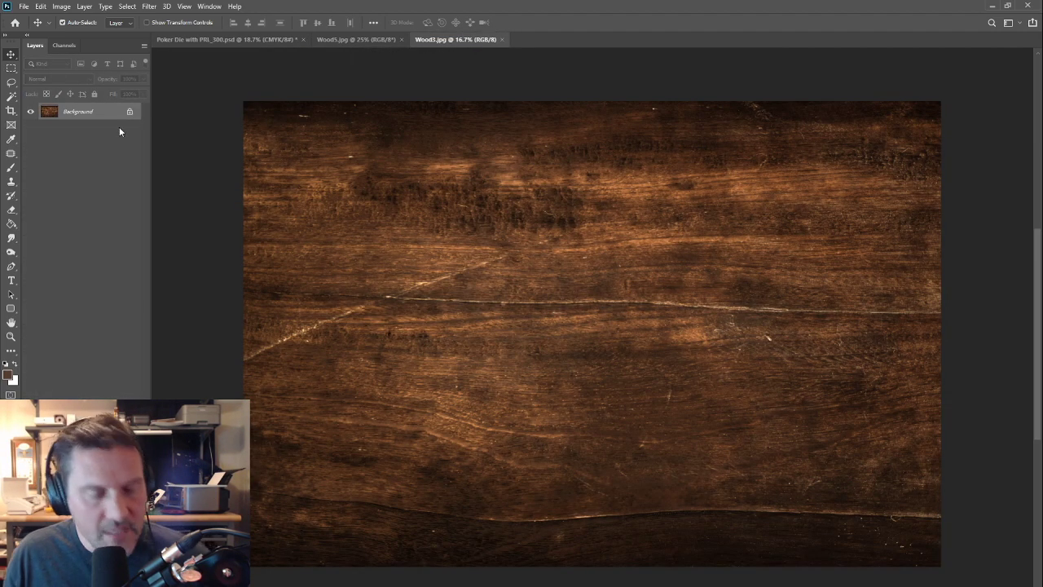
{"action": "key", "text": "ctrl+a"}
{"action": "left_click", "coordinate": [363, 39]}
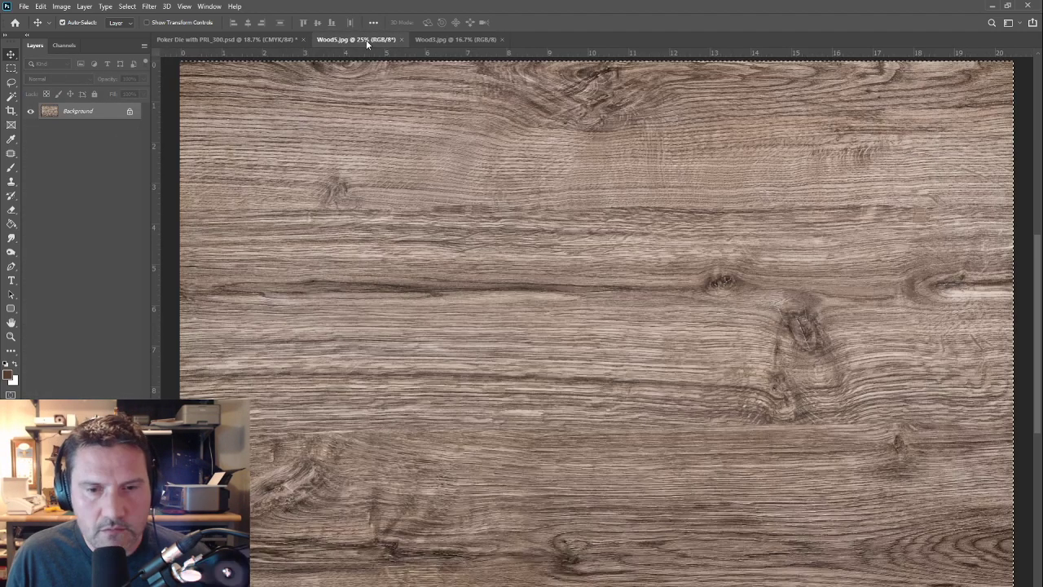
{"action": "left_click", "coordinate": [220, 38]}
{"action": "key", "text": "ctrl+v"}
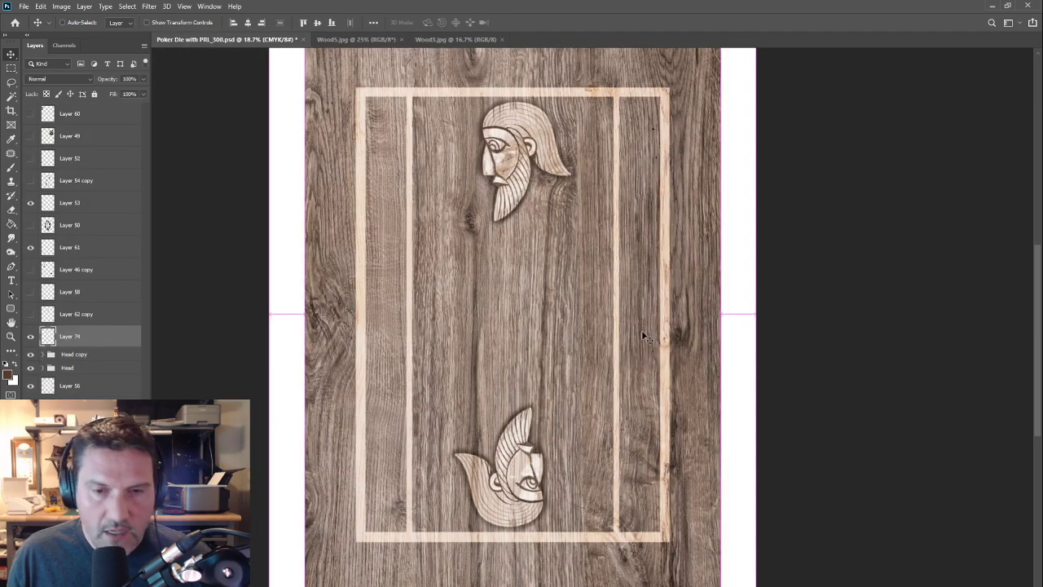
{"action": "scroll", "coordinate": [642, 335], "scroll_direction": "down", "scroll_amount": 3}
{"action": "scroll", "coordinate": [603, 303], "scroll_direction": "up", "scroll_amount": 2}
{"action": "scroll", "coordinate": [612, 308], "scroll_direction": "down", "scroll_amount": 2}
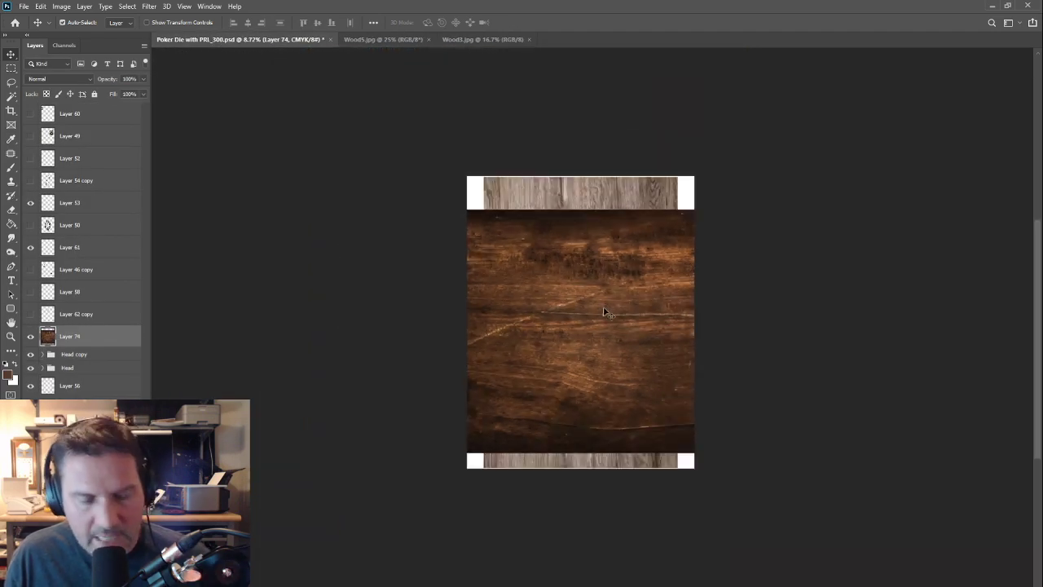
Step: Rotate the pasted dark wood texture 90 degrees and position it to cover the whole page
{"action": "key", "text": "ctrl+t"}
{"action": "left_click_drag", "start_coordinate": [823, 259], "coordinate": [886, 503]}
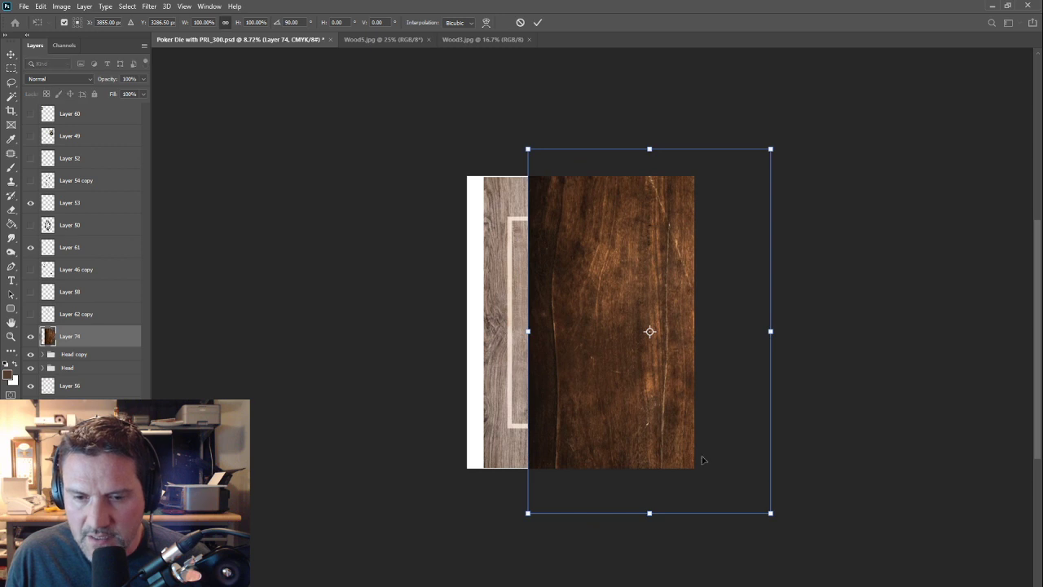
{"action": "left_click_drag", "start_coordinate": [706, 459], "coordinate": [640, 444]}
{"action": "key", "text": "Return"}
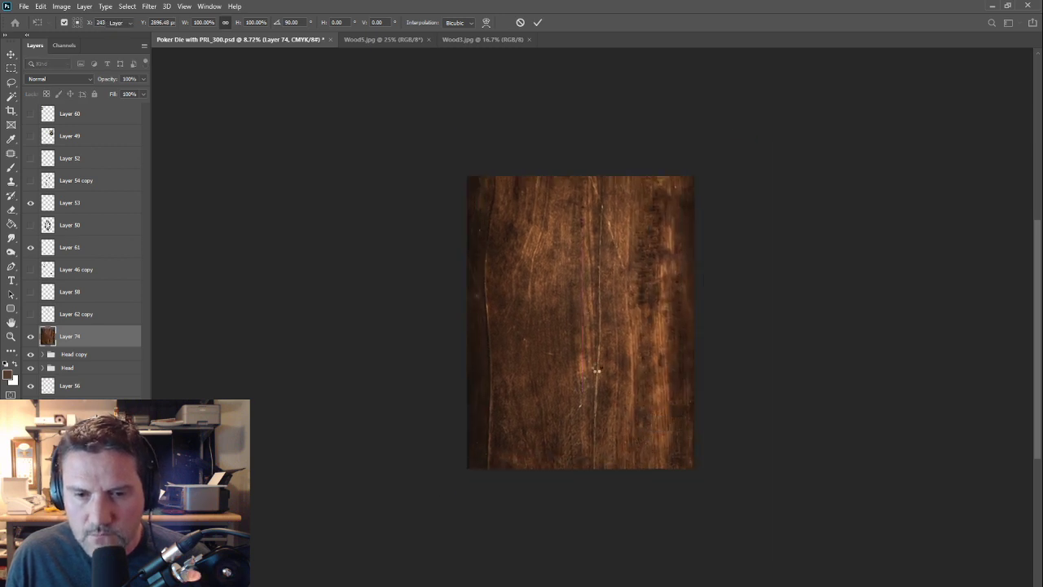
Step: Set the dark wood texture layer's blend mode to Overlay
{"action": "scroll", "coordinate": [612, 390], "scroll_direction": "up", "scroll_amount": 2}
{"action": "left_click", "coordinate": [37, 80]}
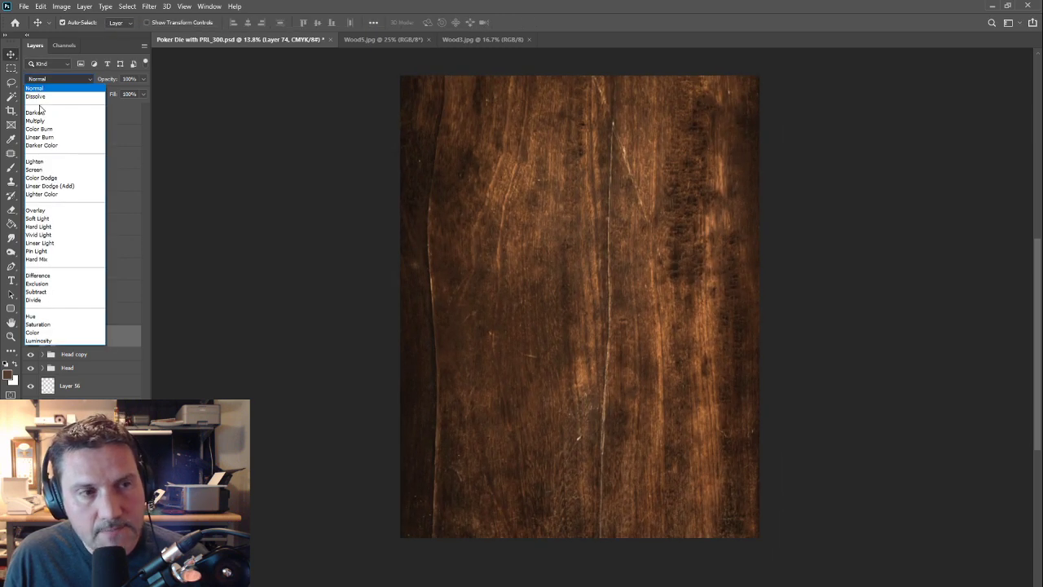
{"action": "left_click", "coordinate": [47, 210]}
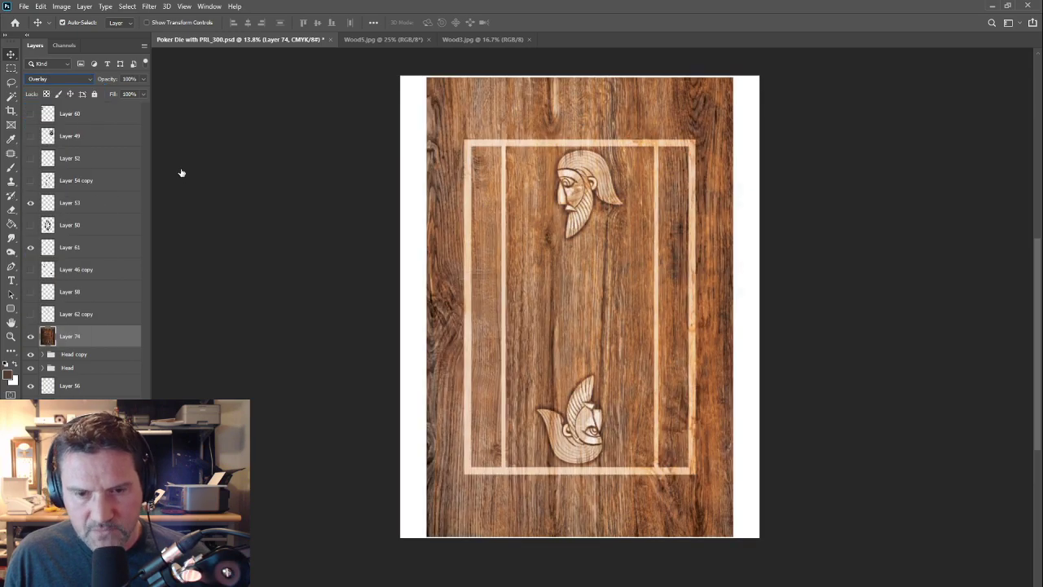
{"action": "scroll", "coordinate": [624, 299], "scroll_direction": "up", "scroll_amount": 3}
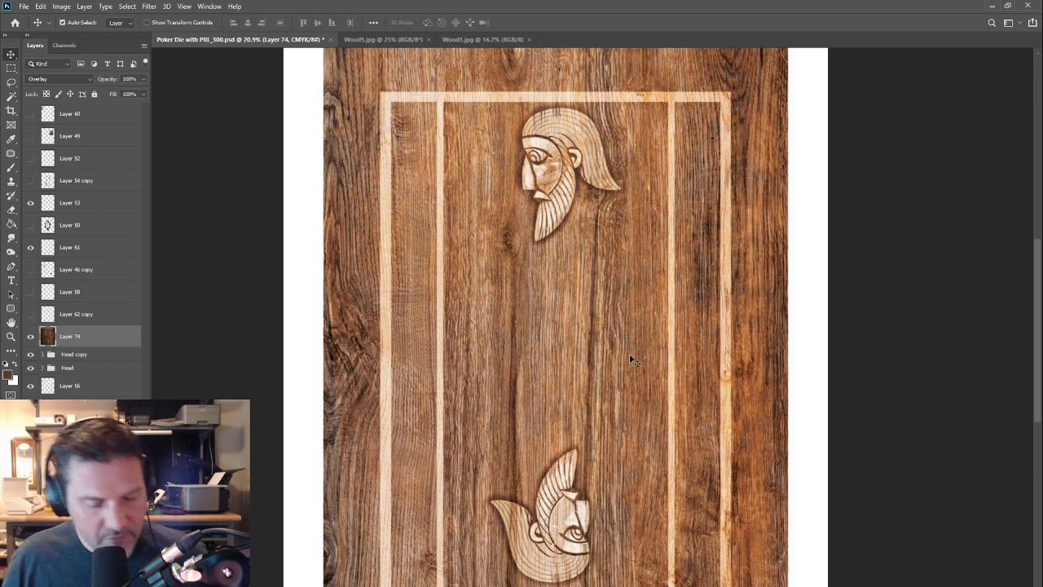
Step: Reduce the saturation of the dark wood texture layer to -14 with Hue/Saturation
{"action": "key", "text": "ctrl+u"}
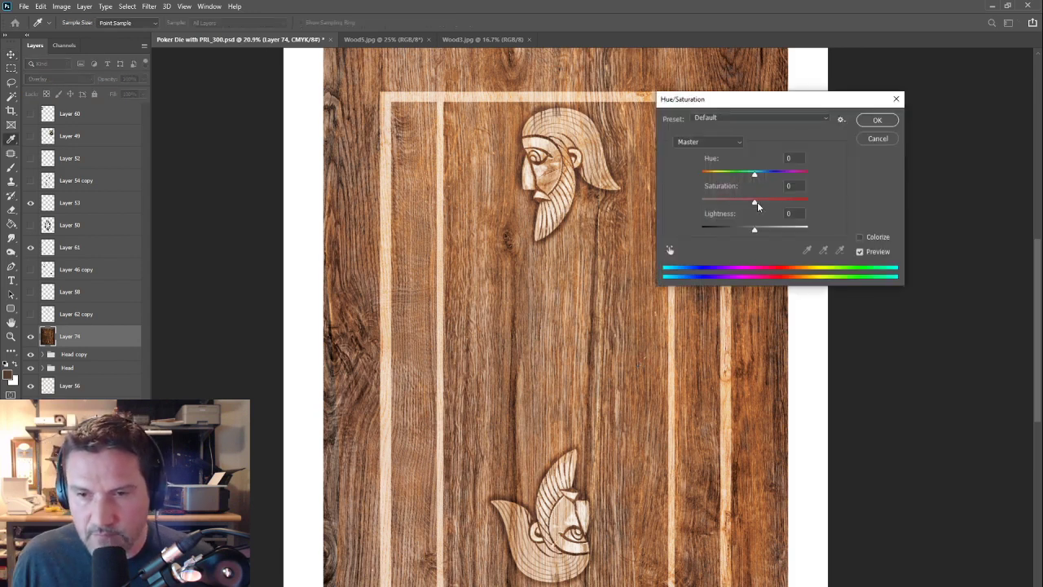
{"action": "mouse_move", "coordinate": [757, 206]}
{"action": "left_mouse_down"}
{"action": "mouse_move", "coordinate": [739, 208]}
{"action": "mouse_move", "coordinate": [749, 210]}
{"action": "left_mouse_up"}
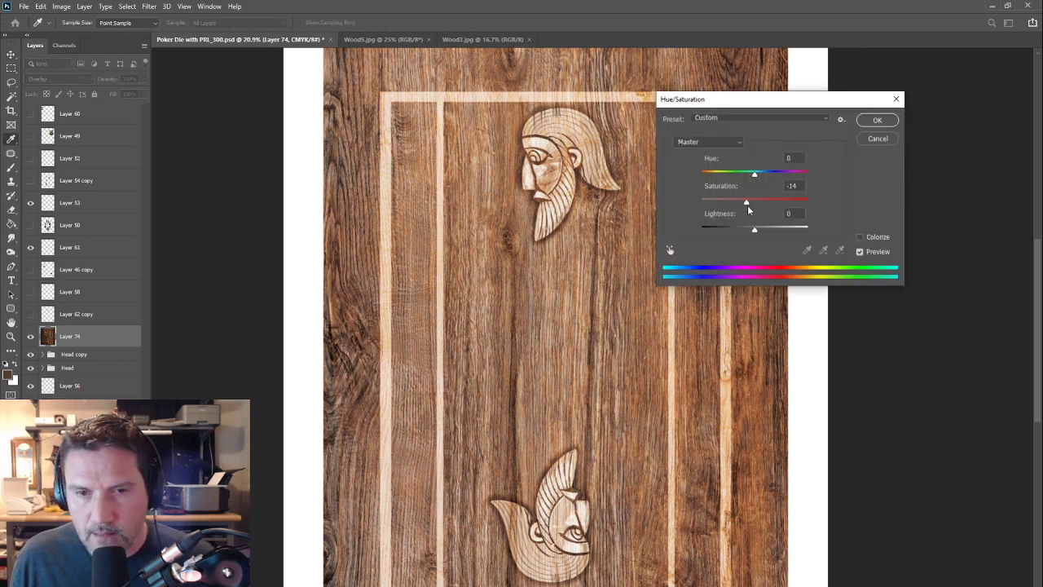
{"action": "left_click", "coordinate": [877, 120]}
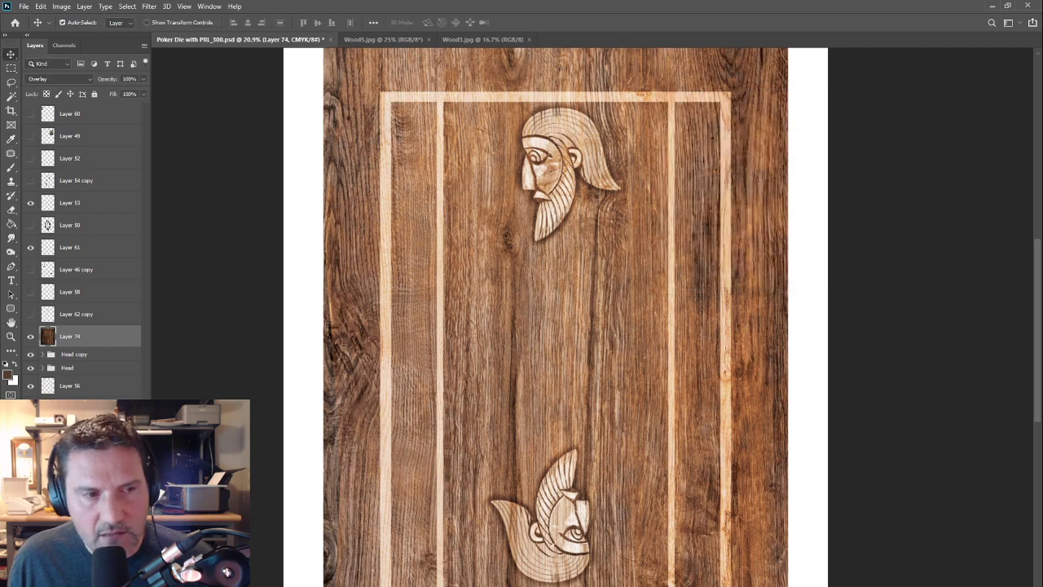
Step: Compare the design with and without the dark wood overlay by toggling that layer's visibility, leaving it shown
{"action": "left_click", "coordinate": [32, 336]}
{"action": "left_click", "coordinate": [32, 336]}
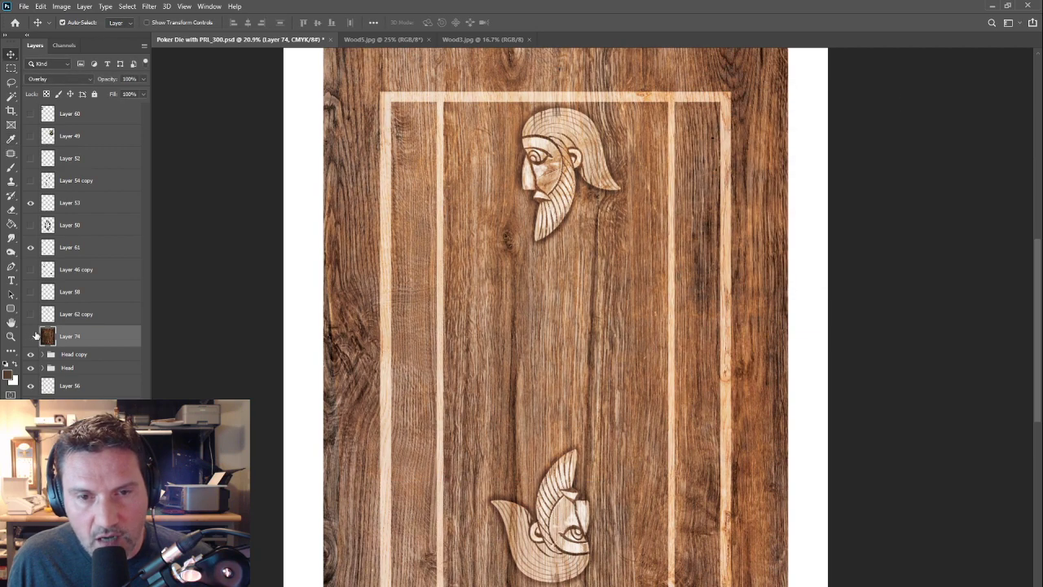
{"action": "left_click", "coordinate": [33, 336]}
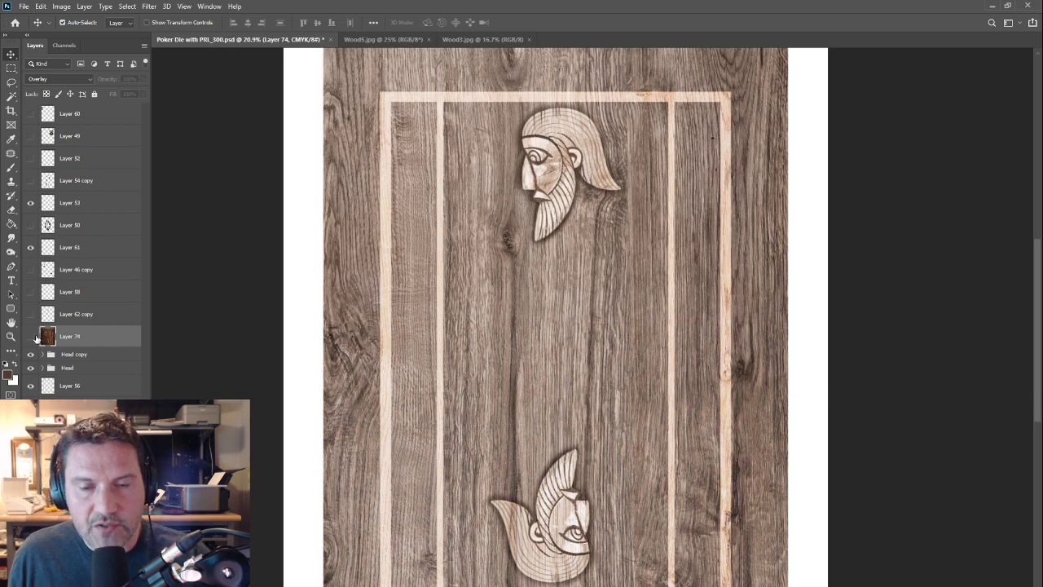
{"action": "left_click", "coordinate": [33, 336]}
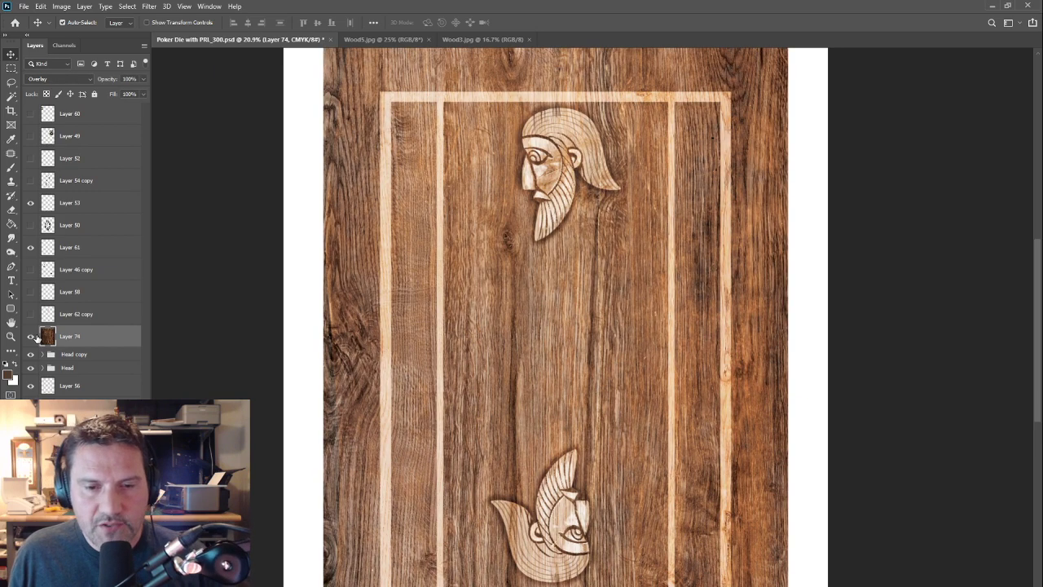
{"action": "left_click", "coordinate": [32, 336]}
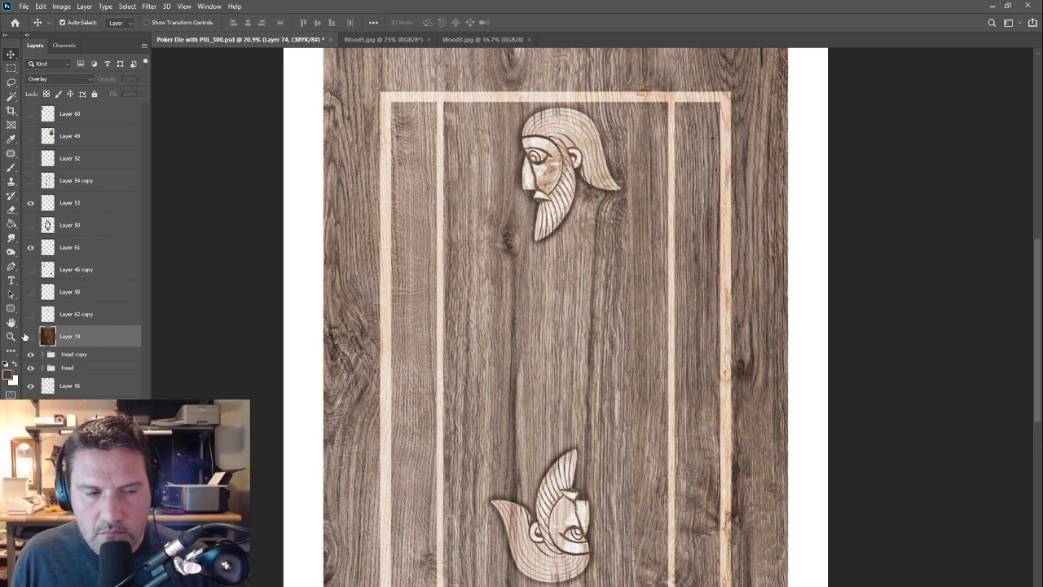
{"action": "left_click", "coordinate": [31, 336]}
{"action": "left_click", "coordinate": [31, 336]}
{"action": "left_click", "coordinate": [31, 336]}
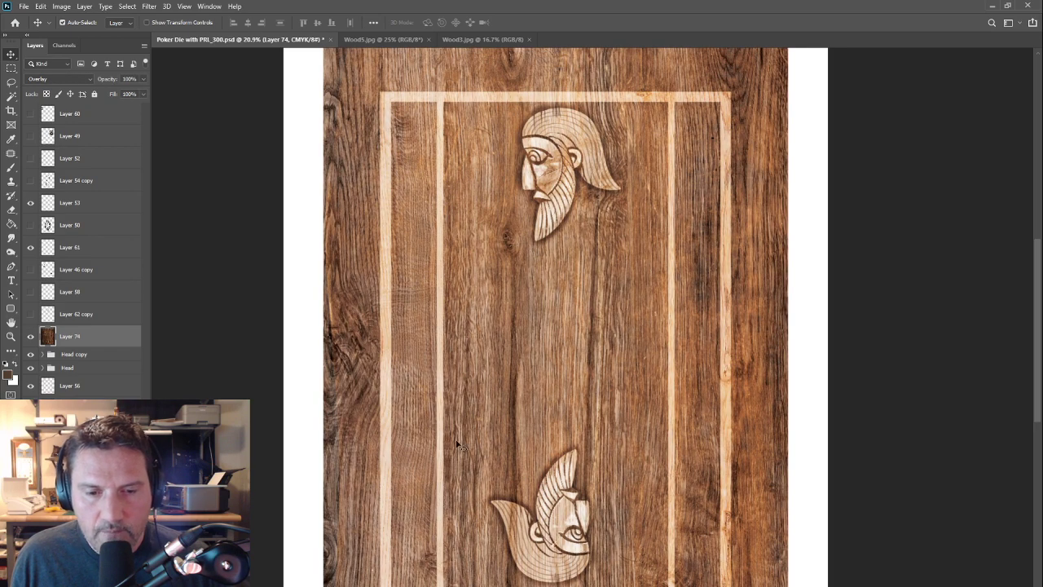
{"action": "left_click", "coordinate": [31, 335]}
{"action": "left_click", "coordinate": [31, 335]}
{"action": "left_click", "coordinate": [30, 337]}
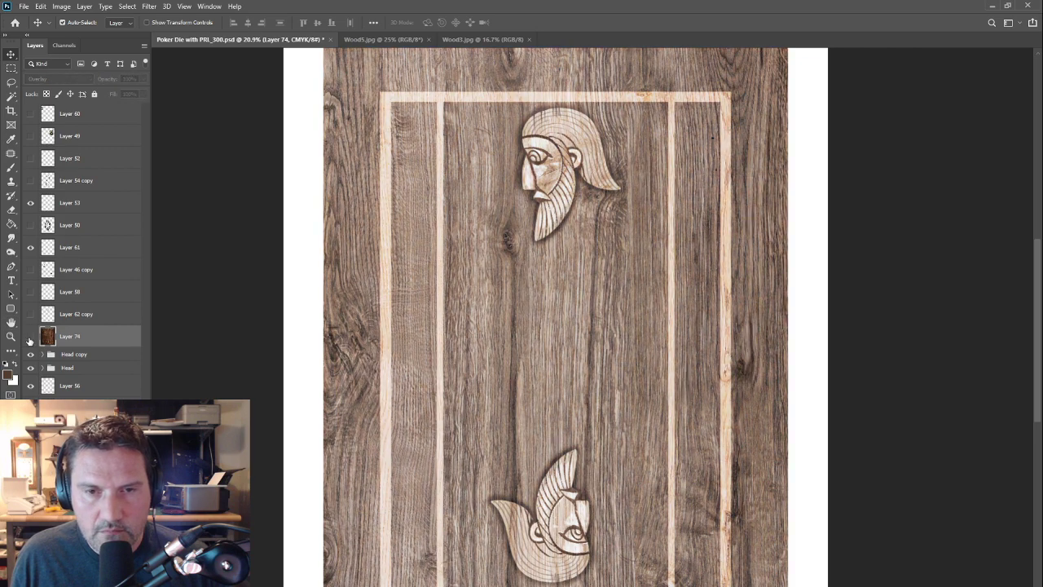
{"action": "left_click", "coordinate": [31, 338]}
{"action": "left_click", "coordinate": [30, 337]}
{"action": "left_click", "coordinate": [30, 337]}
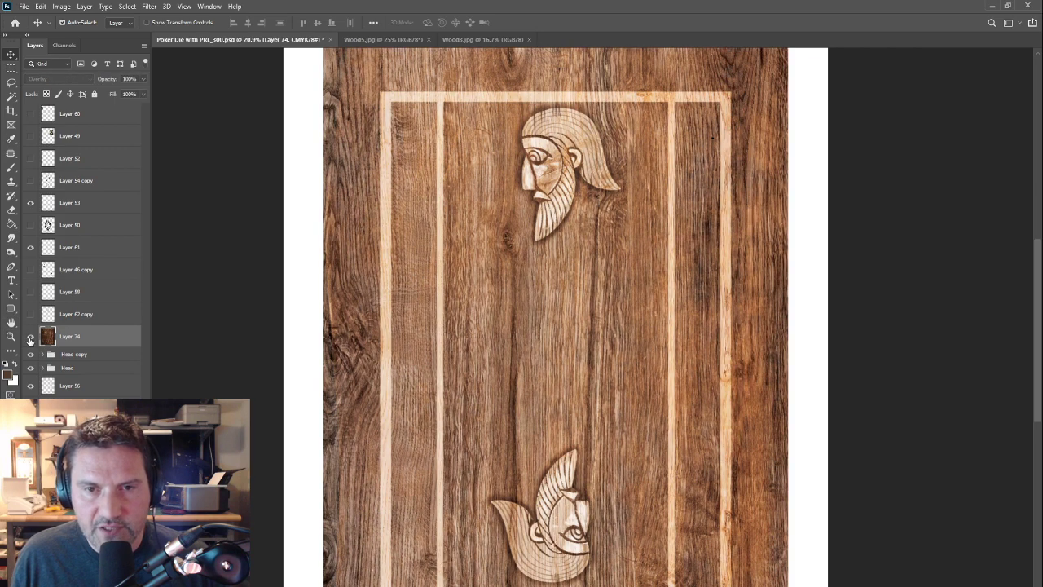
{"action": "left_click", "coordinate": [30, 337]}
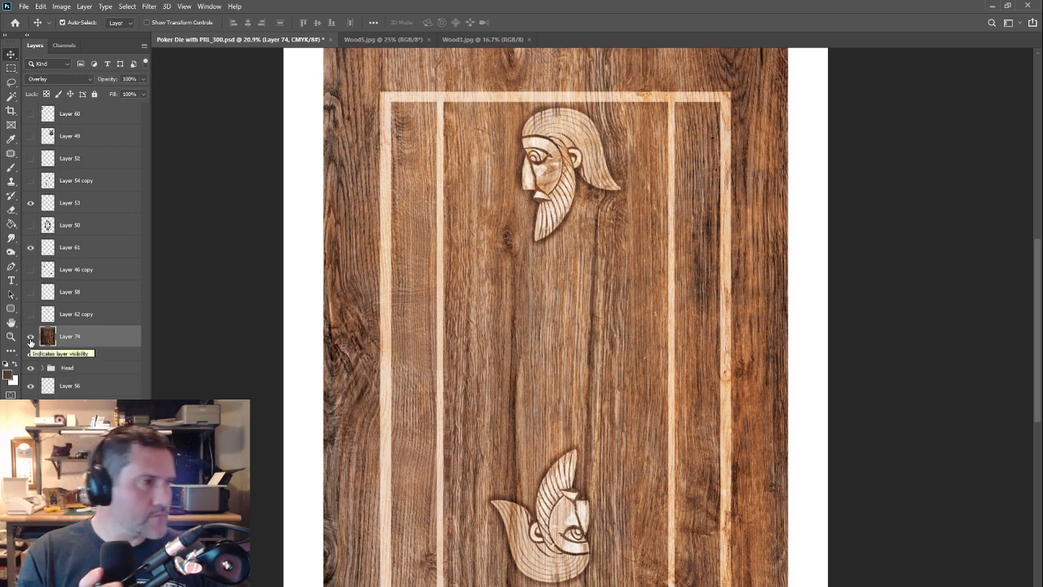
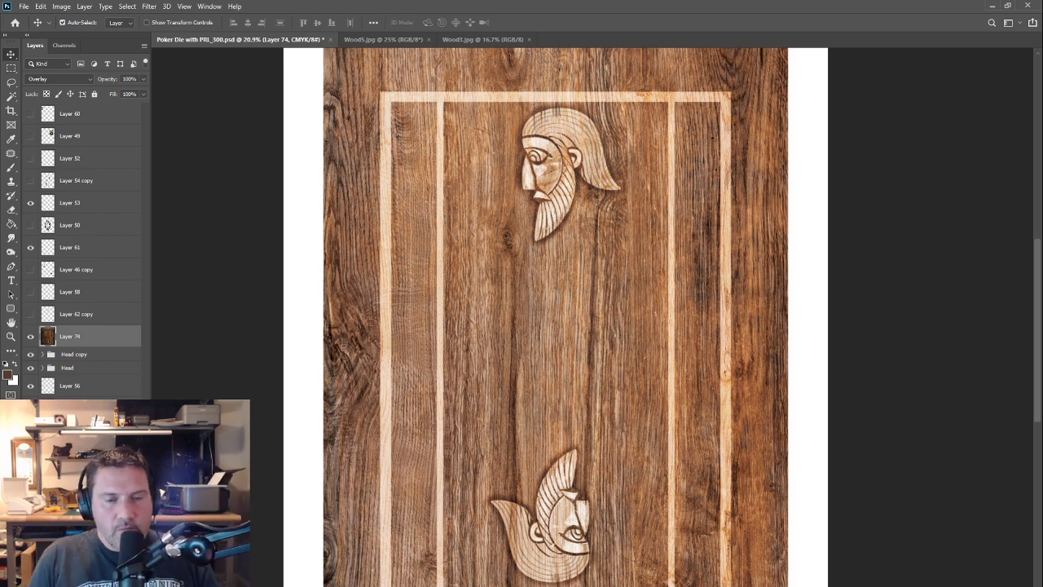
Step: Draw a freehand lasso selection in the shape of a spade between the two light vertical strips beside the upper head
{"action": "scroll", "coordinate": [431, 239], "scroll_direction": "up", "scroll_amount": 5}
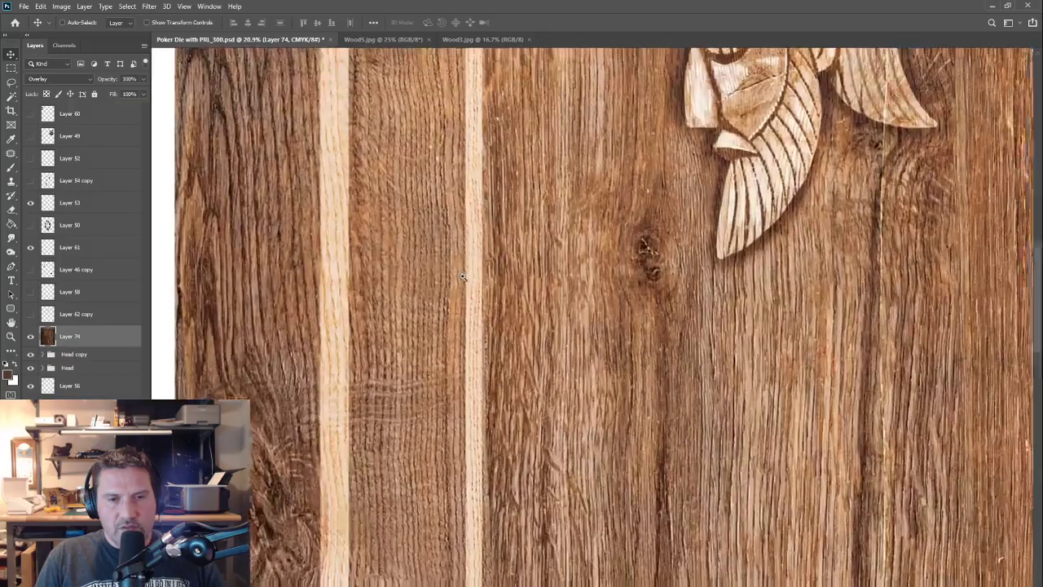
{"action": "left_click_drag", "start_coordinate": [486, 309], "coordinate": [534, 337]}
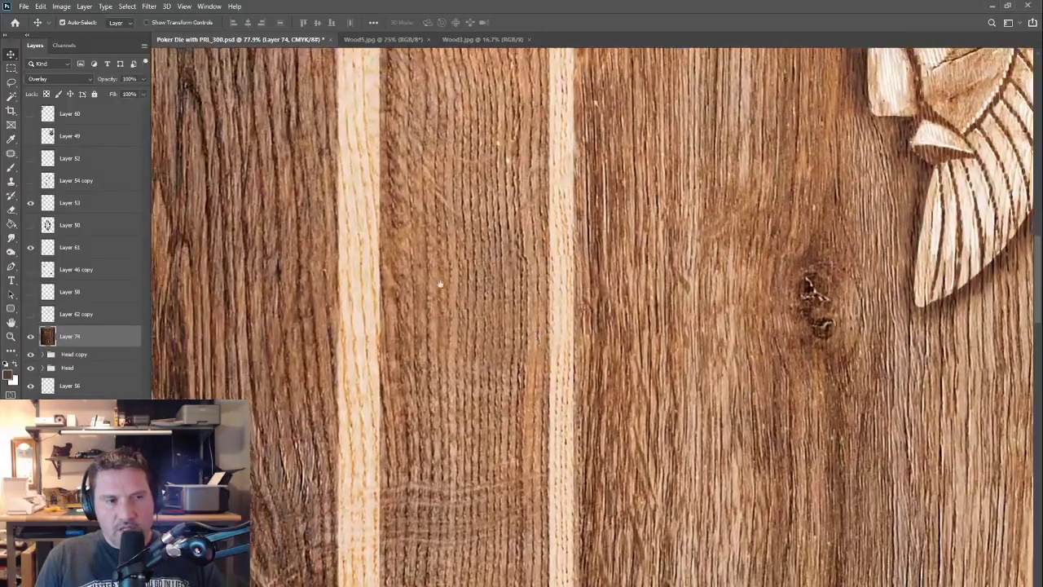
{"action": "left_click", "coordinate": [11, 167]}
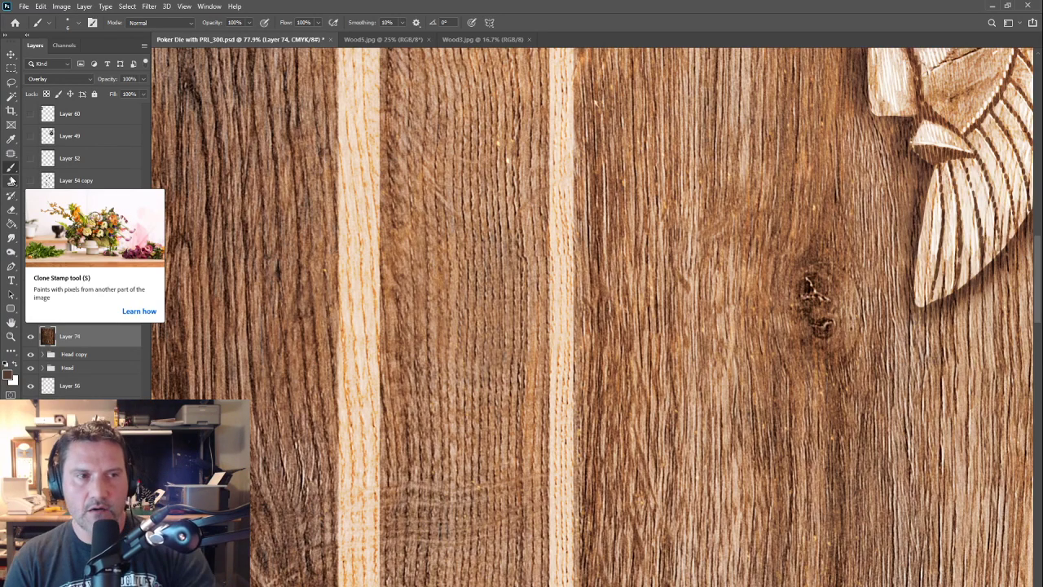
{"action": "key", "text": "l"}
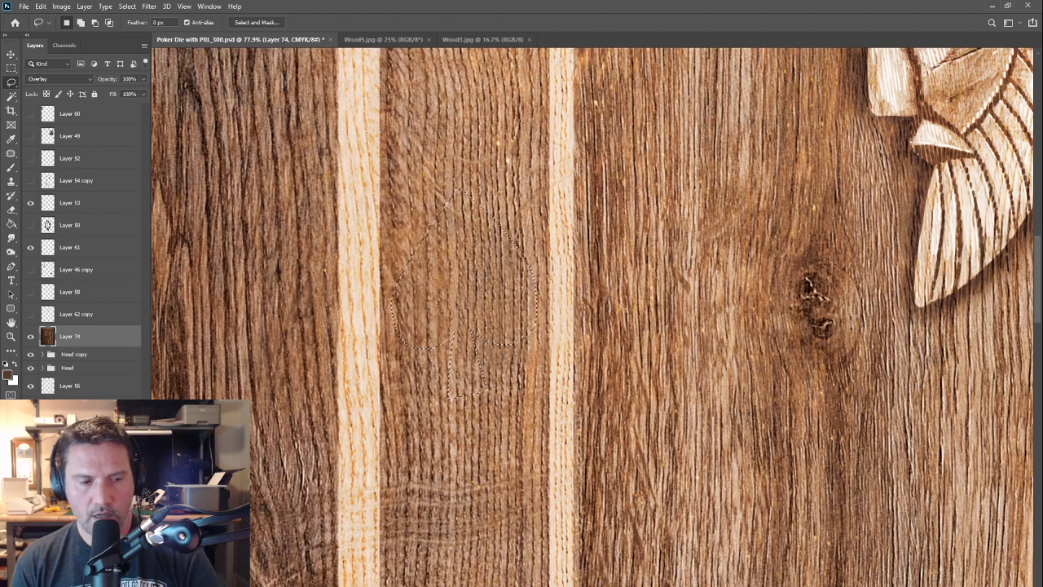
Step: Fill the spade selection with dark grey #3b3b3b on a new layer, deselect it and set the layer's blend mode to Multiply
{"action": "key", "text": "ctrl+alt+shift+n"}
{"action": "left_click", "coordinate": [8, 375]}
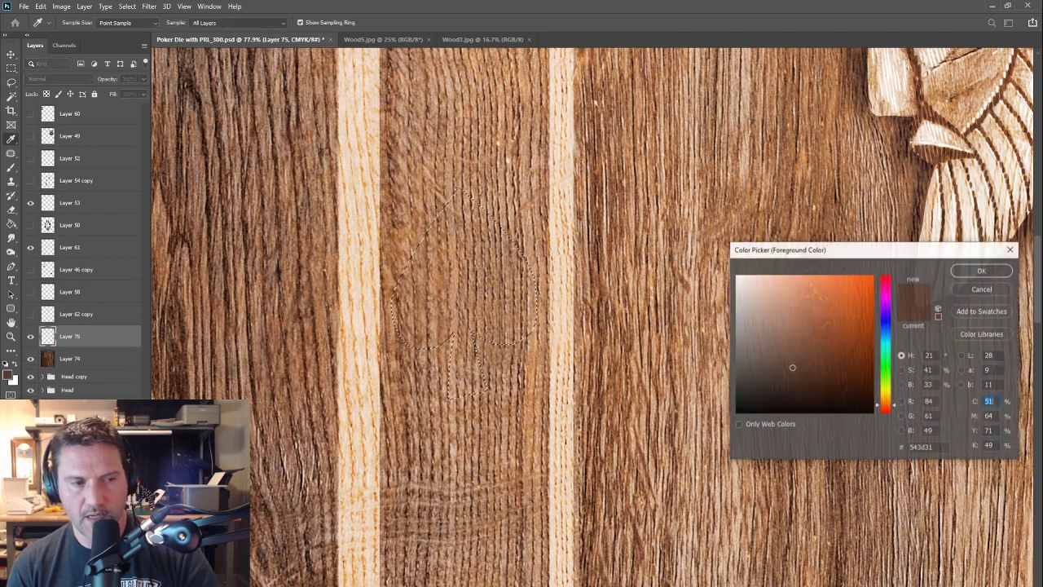
{"action": "left_click_drag", "start_coordinate": [741, 376], "coordinate": [725, 381]}
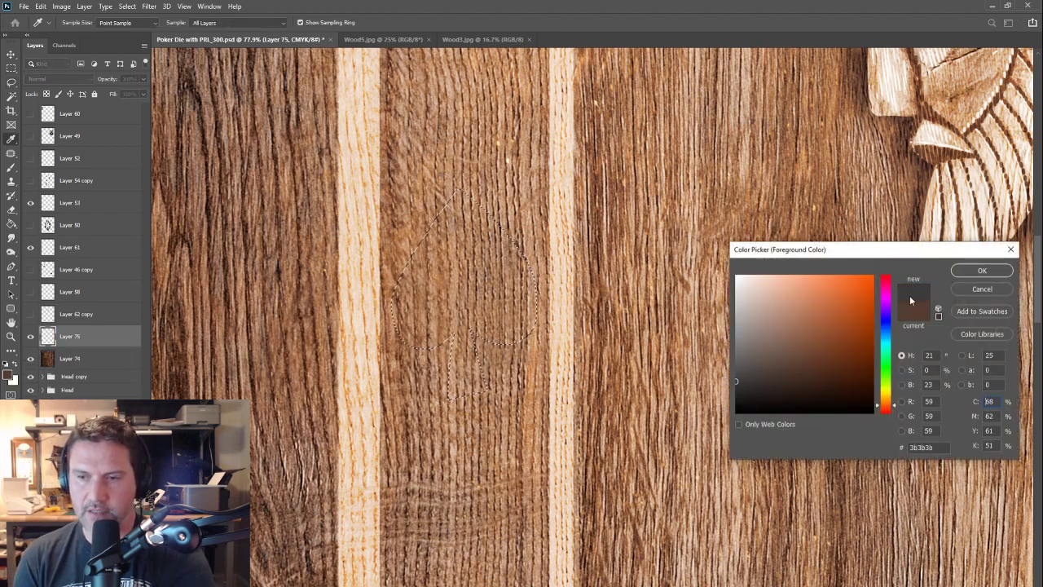
{"action": "left_click", "coordinate": [964, 274]}
{"action": "key", "text": "alt+BackSpace"}
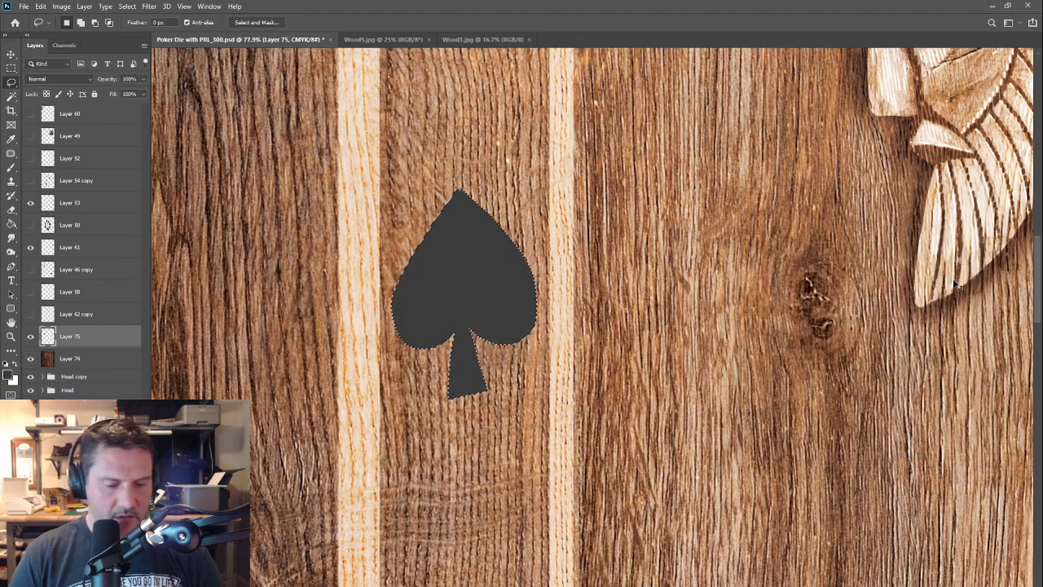
{"action": "key", "text": "ctrl+d"}
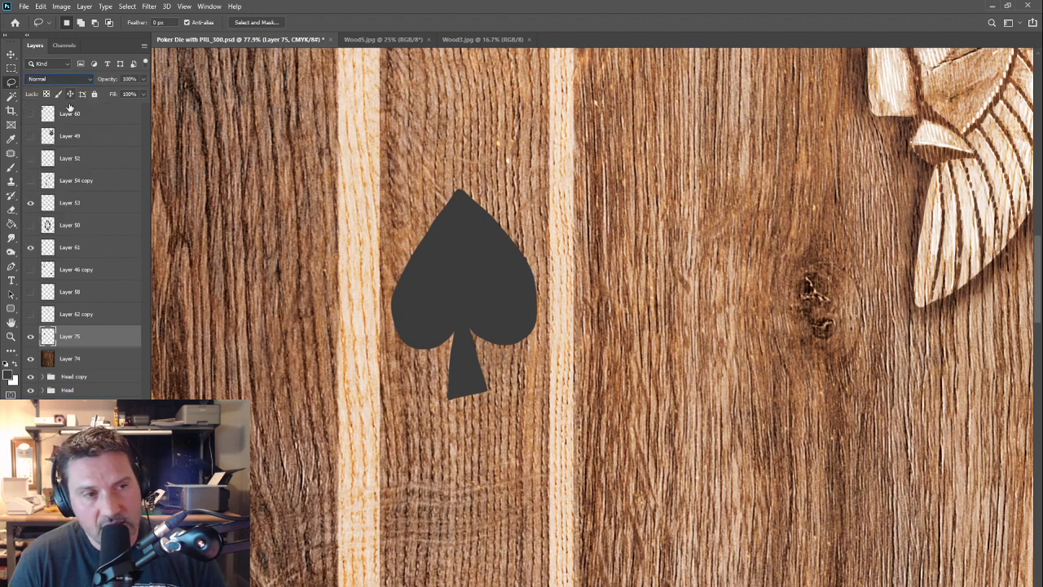
{"action": "left_click", "coordinate": [57, 79]}
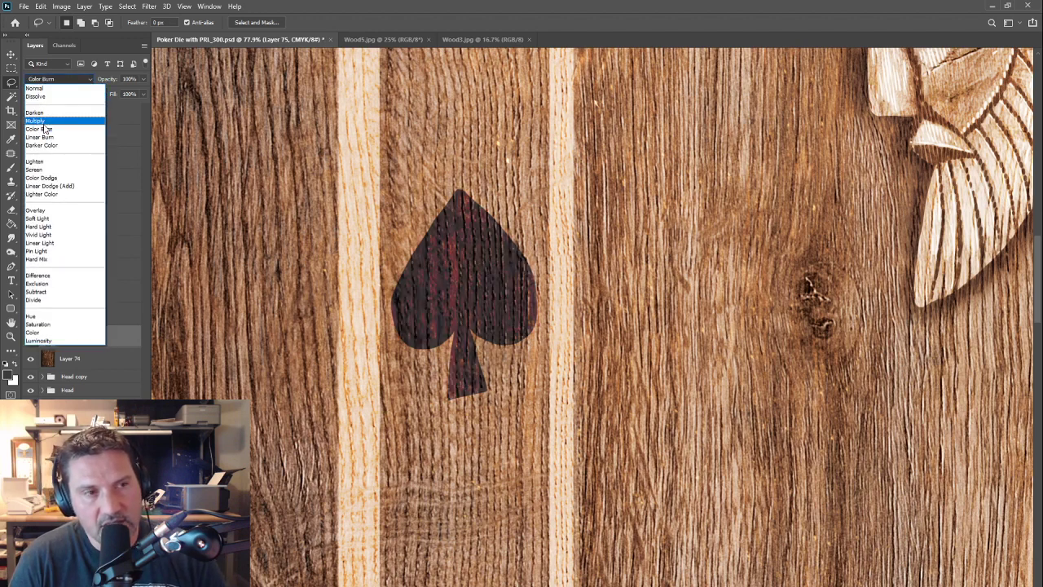
{"action": "left_click", "coordinate": [44, 122]}
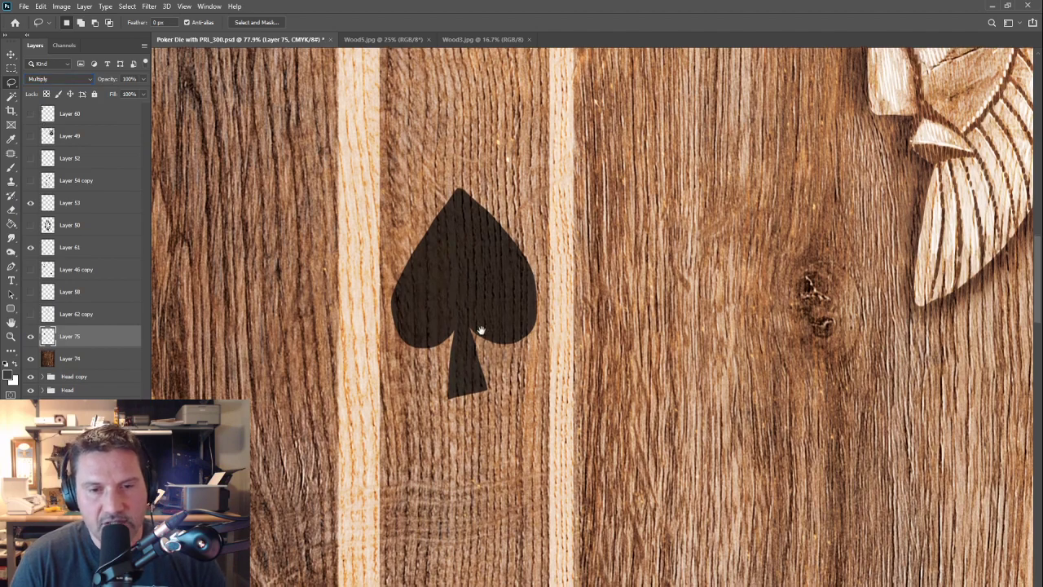
Step: Soften the spade's outline and the corners of its stem with a small Smudge brush at 69% strength
{"action": "mouse_move", "coordinate": [480, 331]}
{"action": "left_mouse_down"}
{"action": "mouse_move", "coordinate": [486, 304]}
{"action": "mouse_move", "coordinate": [490, 349]}
{"action": "left_mouse_up"}
{"action": "left_click_drag", "start_coordinate": [486, 336], "coordinate": [501, 339]}
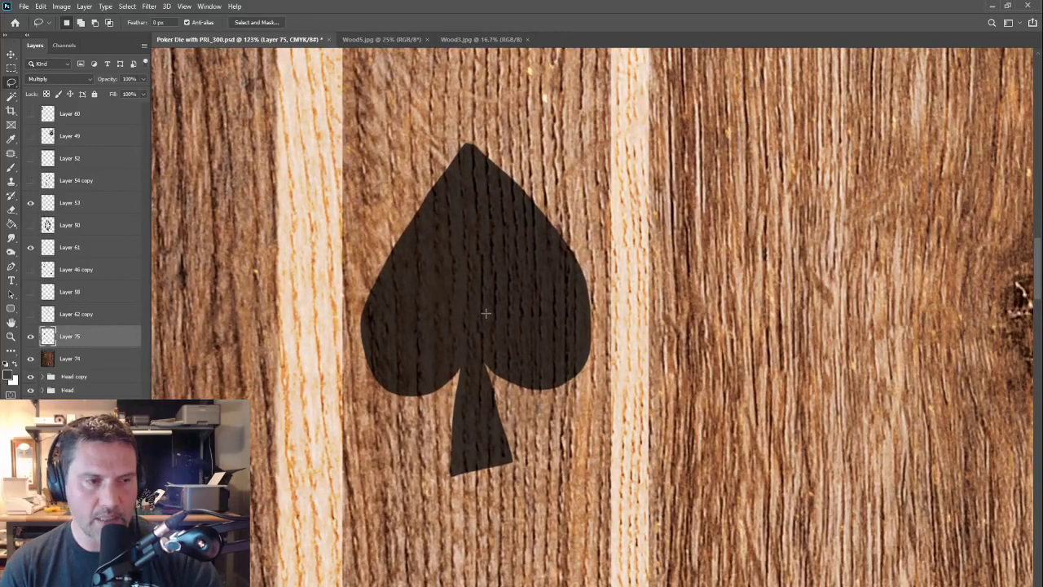
{"action": "left_click", "coordinate": [10, 238]}
{"action": "key", "text": "bracketleft"}
{"action": "key", "text": "bracketleft"}
{"action": "key", "text": "bracketleft"}
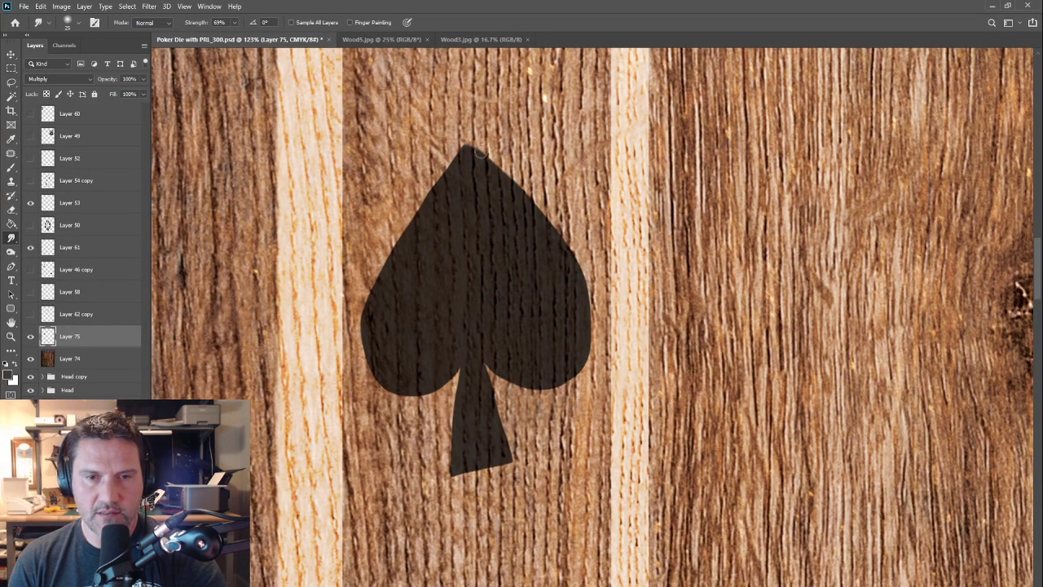
{"action": "mouse_move", "coordinate": [479, 152]}
{"action": "left_mouse_down"}
{"action": "mouse_move", "coordinate": [581, 273]}
{"action": "mouse_move", "coordinate": [592, 309]}
{"action": "mouse_move", "coordinate": [560, 386]}
{"action": "left_mouse_up"}
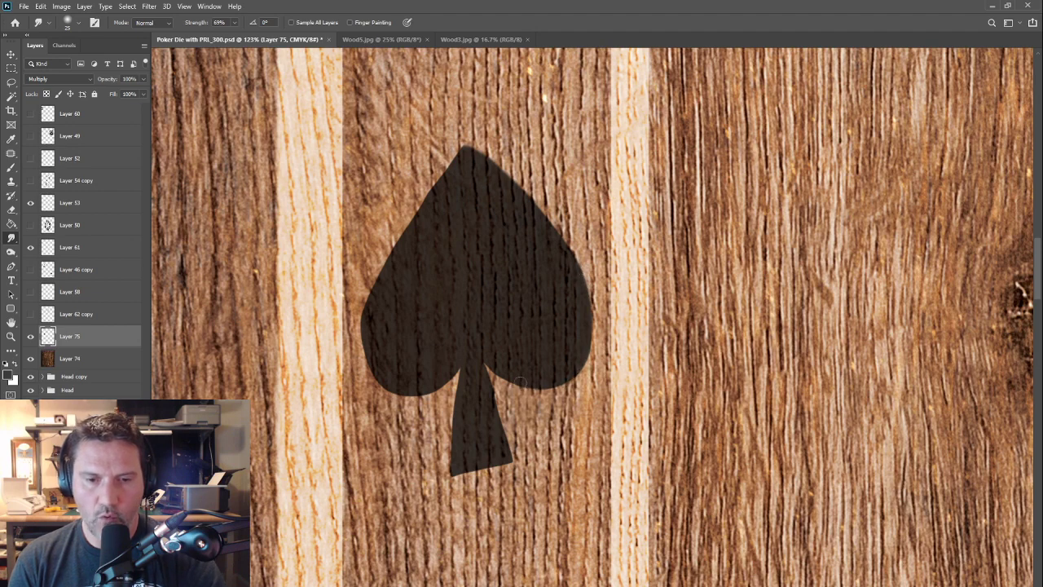
{"action": "left_click_drag", "start_coordinate": [453, 475], "coordinate": [457, 468]}
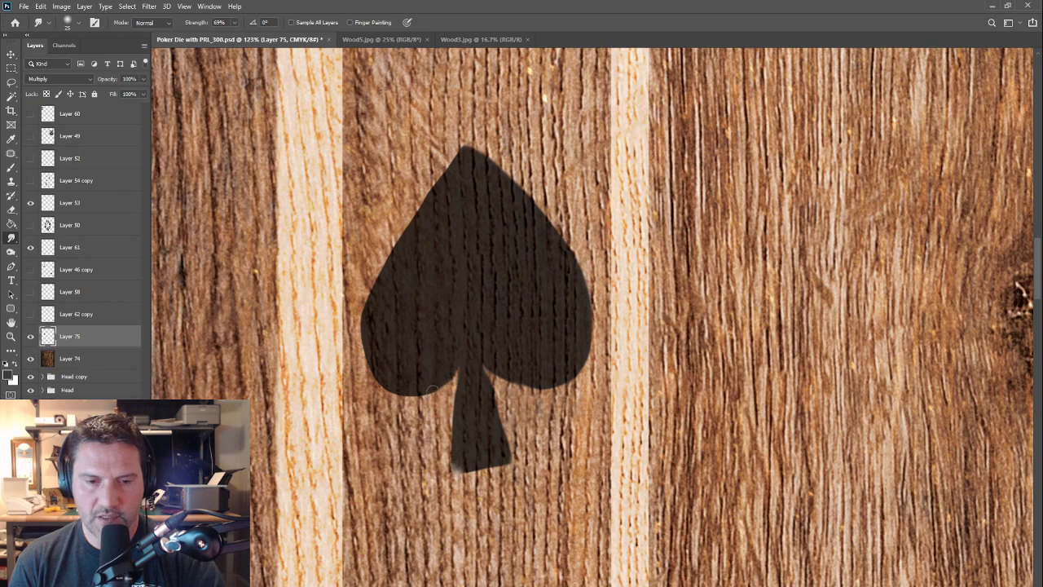
{"action": "left_click_drag", "start_coordinate": [378, 279], "coordinate": [453, 157]}
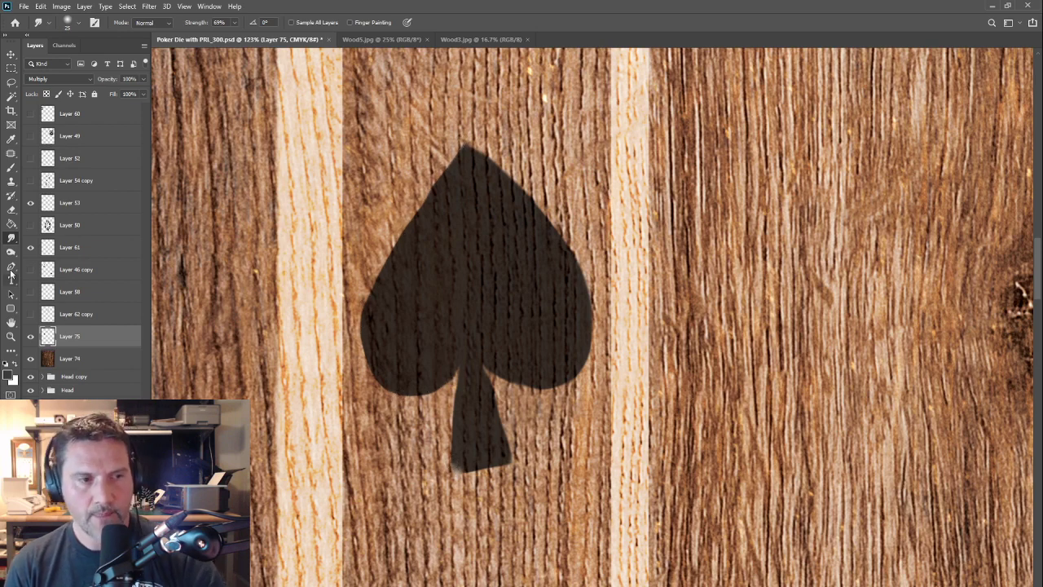
Step: Try to erase thin vertical grain streaks into the spade's upper edge, and undo the eraser strokes
{"action": "left_click", "coordinate": [11, 210]}
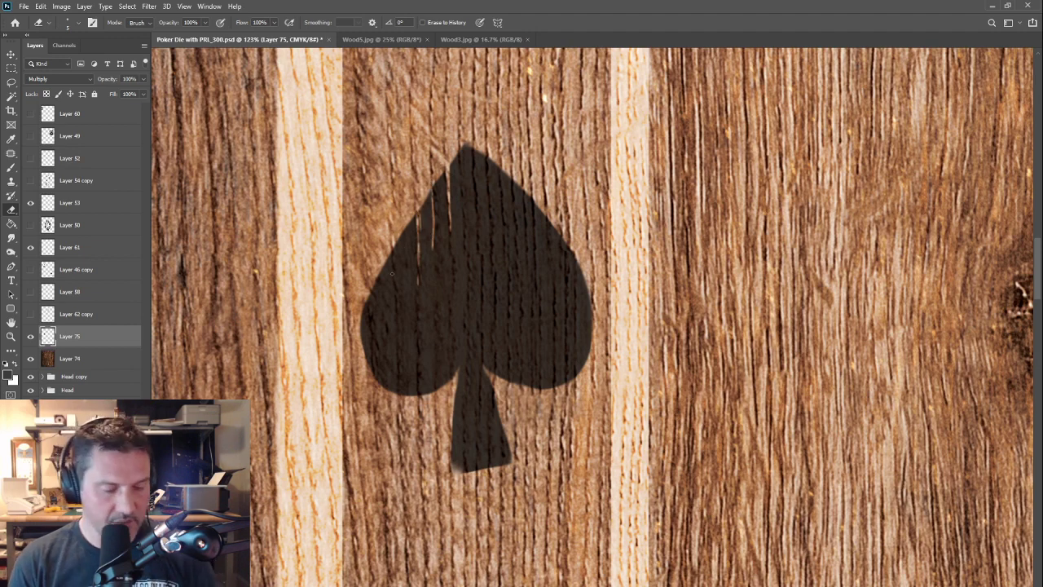
{"action": "key", "text": "ctrl+z"}
{"action": "key", "text": "ctrl+z"}
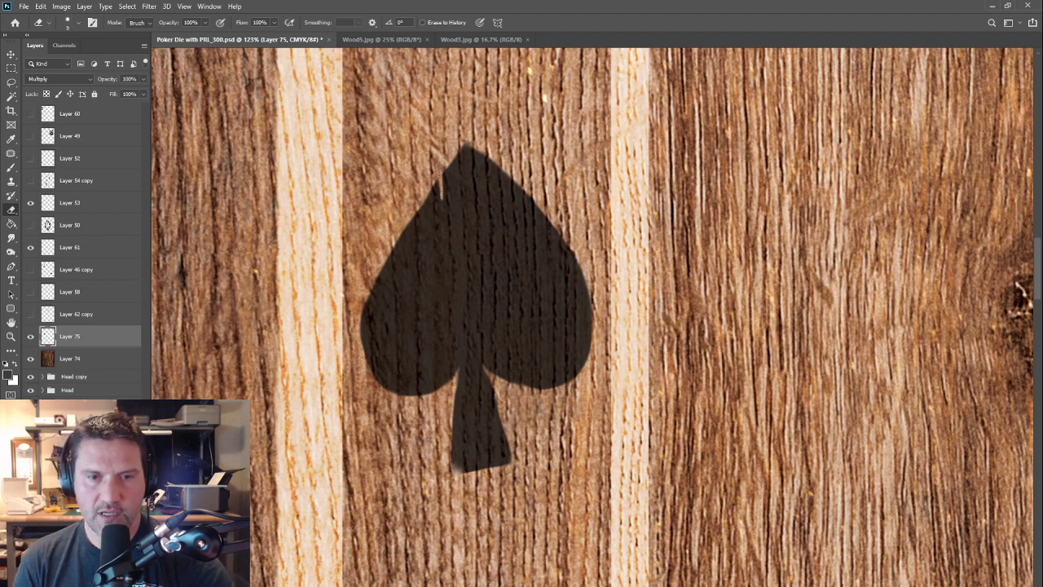
{"action": "key", "text": "ctrl+z"}
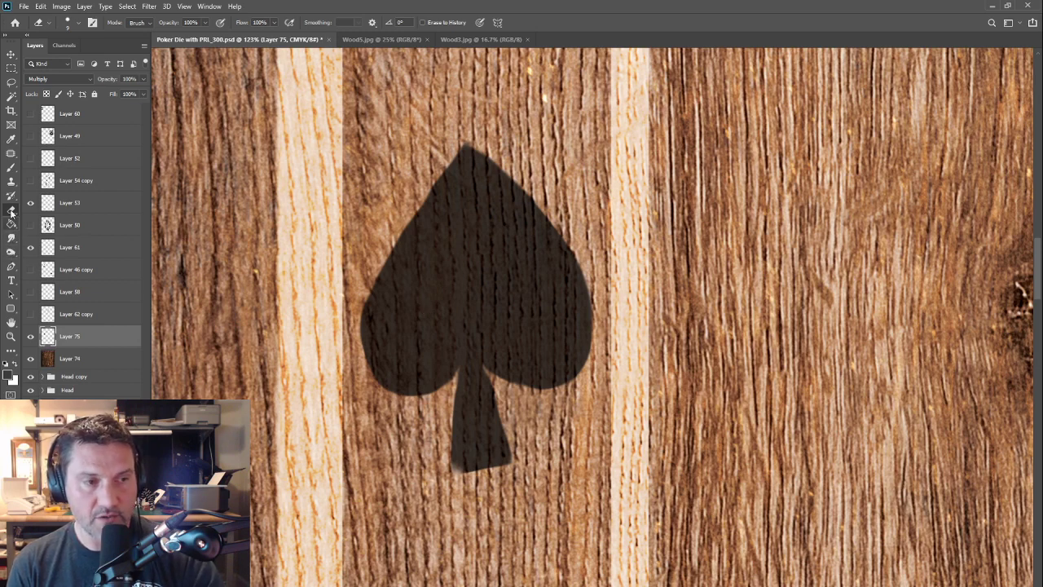
Step: Smudge the spade's edges vertically along the wood grain with a small brush to give its whole outline a jagged, worn look
{"action": "left_click", "coordinate": [11, 237]}
{"action": "left_click_drag", "start_coordinate": [427, 195], "coordinate": [426, 223]}
{"action": "key", "text": "bracketleft"}
{"action": "mouse_move", "coordinate": [439, 175]}
{"action": "left_mouse_down"}
{"action": "mouse_move", "coordinate": [443, 231]}
{"action": "mouse_move", "coordinate": [453, 147]}
{"action": "mouse_move", "coordinate": [456, 210]}
{"action": "mouse_move", "coordinate": [468, 134]}
{"action": "mouse_move", "coordinate": [475, 176]}
{"action": "mouse_move", "coordinate": [481, 141]}
{"action": "mouse_move", "coordinate": [485, 200]}
{"action": "mouse_move", "coordinate": [498, 163]}
{"action": "left_mouse_up"}
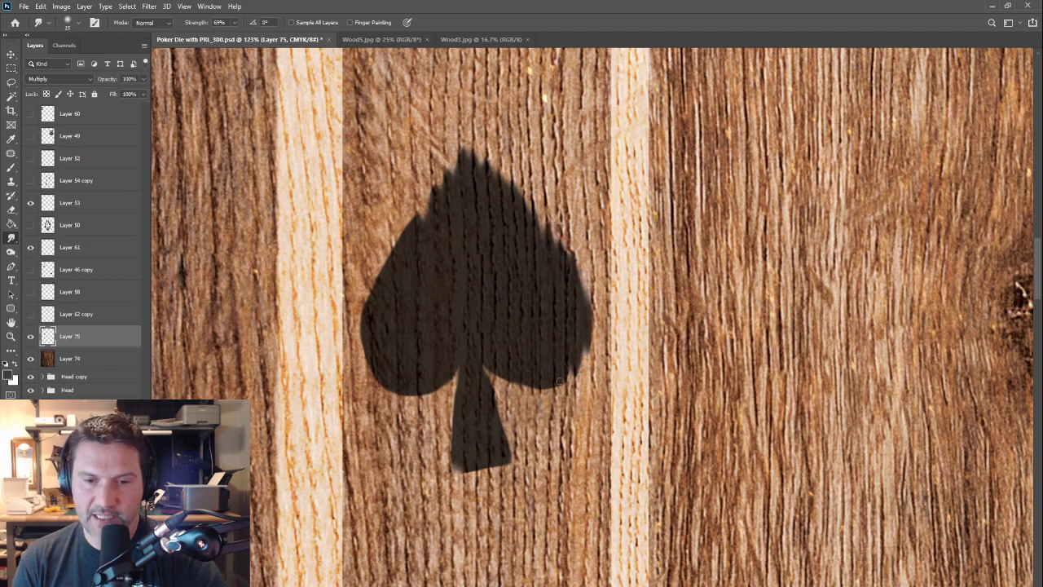
{"action": "key", "text": "bracketright"}
{"action": "left_click_drag", "start_coordinate": [547, 389], "coordinate": [546, 352]}
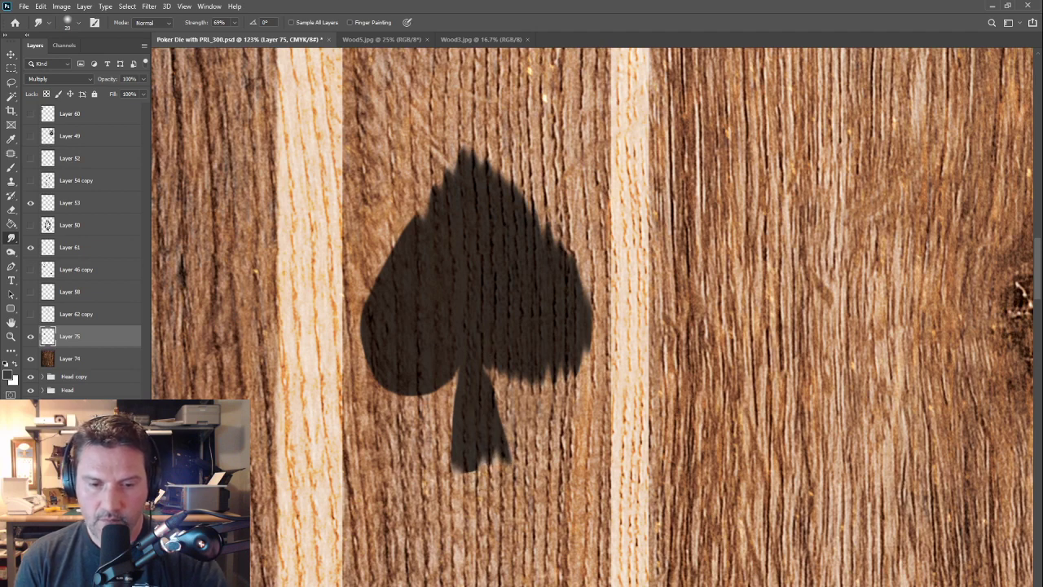
{"action": "mouse_move", "coordinate": [449, 379]}
{"action": "left_mouse_down"}
{"action": "mouse_move", "coordinate": [426, 362]}
{"action": "mouse_move", "coordinate": [397, 390]}
{"action": "mouse_move", "coordinate": [391, 348]}
{"action": "mouse_move", "coordinate": [382, 413]}
{"action": "mouse_move", "coordinate": [382, 352]}
{"action": "mouse_move", "coordinate": [374, 397]}
{"action": "mouse_move", "coordinate": [365, 333]}
{"action": "mouse_move", "coordinate": [363, 352]}
{"action": "mouse_move", "coordinate": [379, 317]}
{"action": "mouse_move", "coordinate": [384, 239]}
{"action": "mouse_move", "coordinate": [398, 283]}
{"action": "mouse_move", "coordinate": [418, 217]}
{"action": "left_mouse_up"}
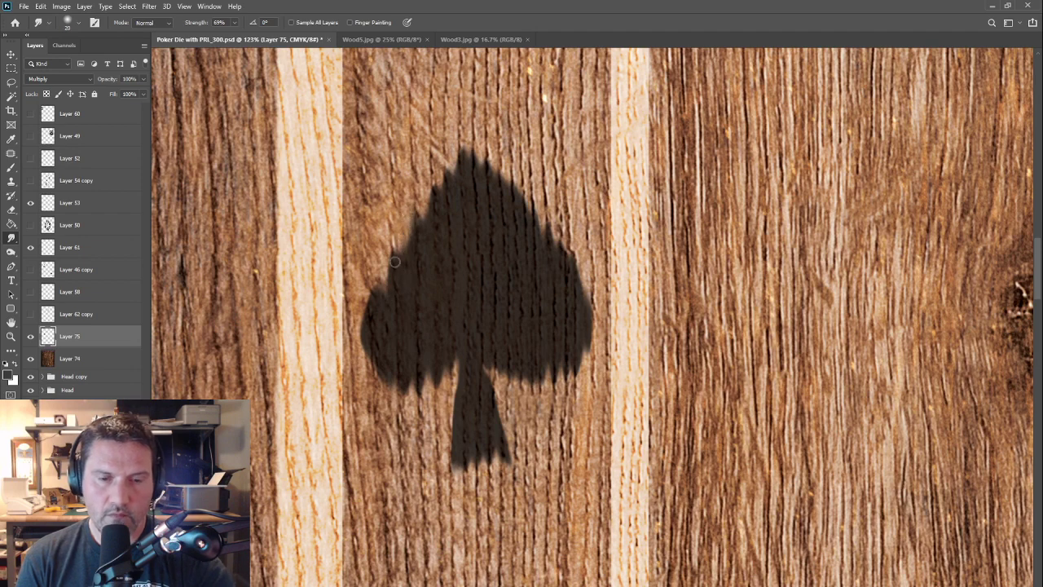
Step: Lower the spade layer's opacity to 92%
{"action": "left_click_drag", "start_coordinate": [109, 79], "coordinate": [100, 77]}
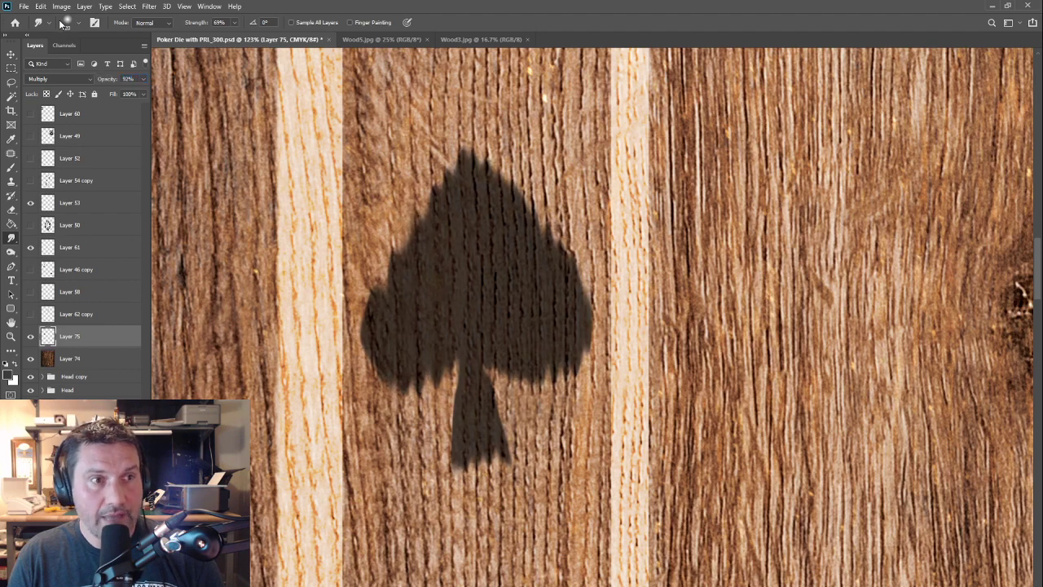
{"action": "left_click", "coordinate": [63, 23]}
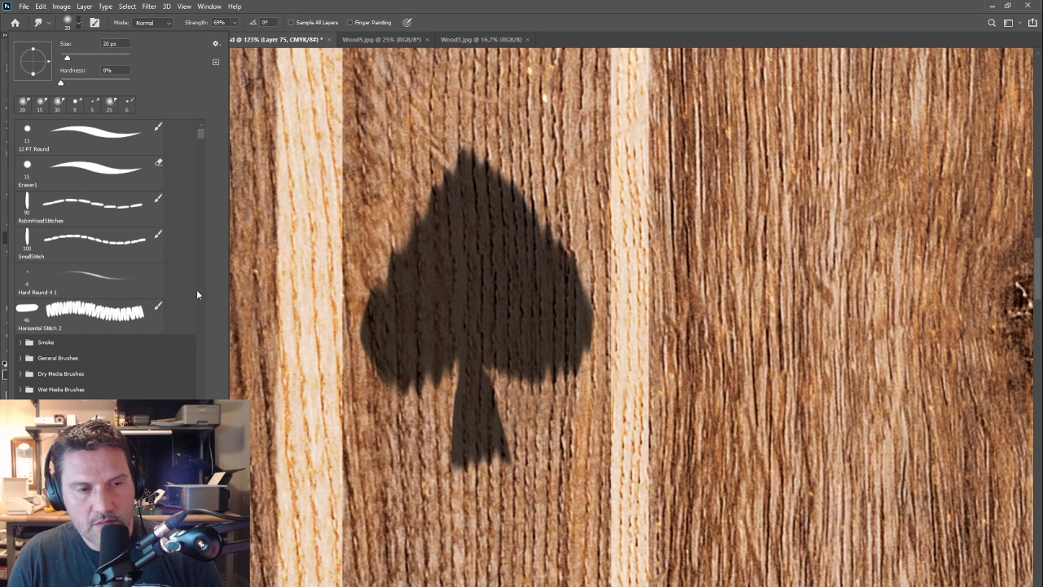
{"action": "scroll", "coordinate": [209, 181], "scroll_direction": "down", "scroll_amount": 10}
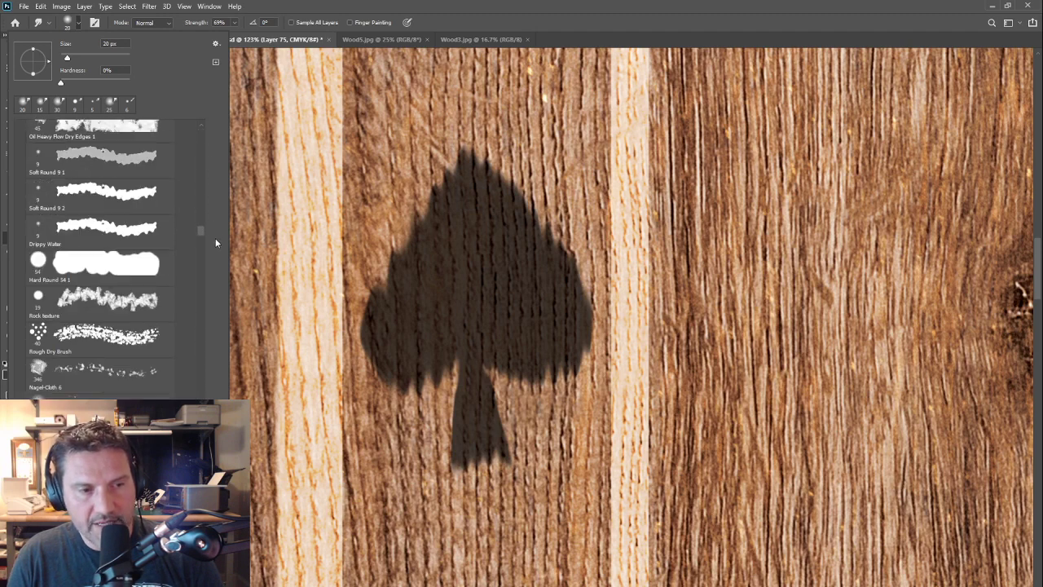
{"action": "left_click_drag", "start_coordinate": [215, 249], "coordinate": [215, 388]}
{"action": "left_click", "coordinate": [130, 366]}
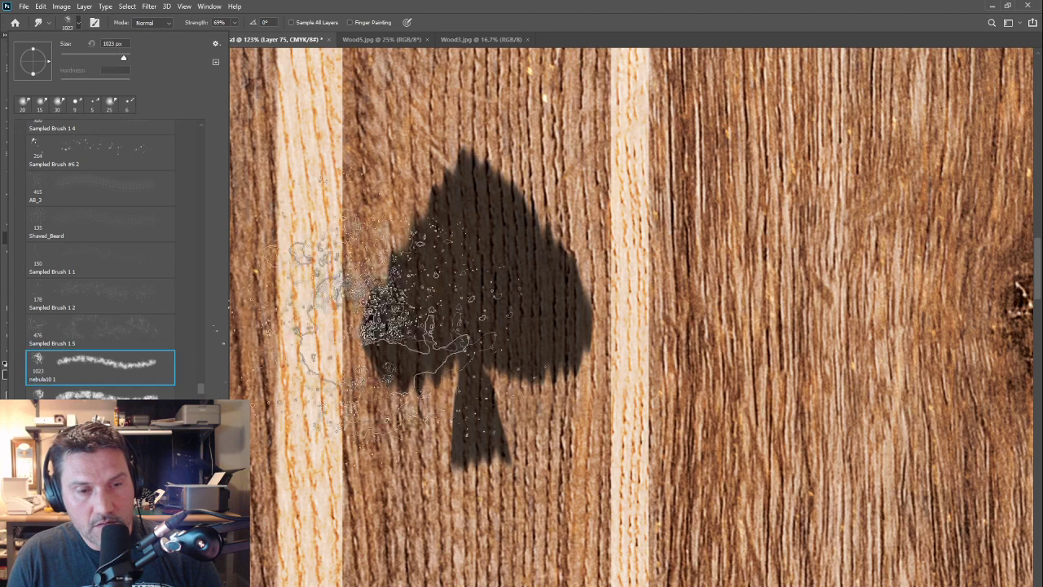
{"action": "left_click", "coordinate": [440, 318]}
Step: Set the Eraser to the nebula10 1 brush at 700 px with 54% flow
{"action": "left_click", "coordinate": [14, 207]}
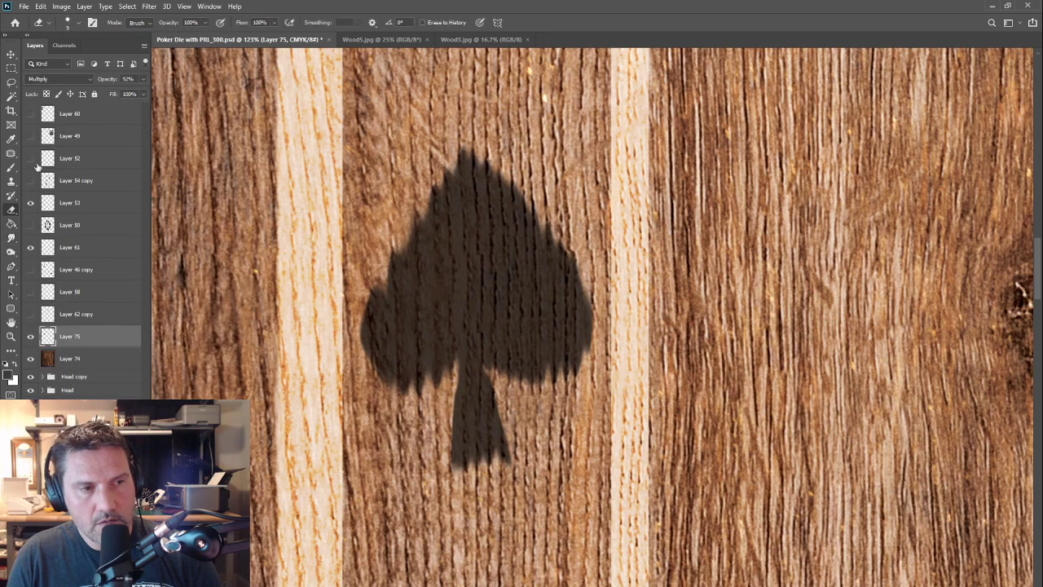
{"action": "left_click", "coordinate": [74, 22]}
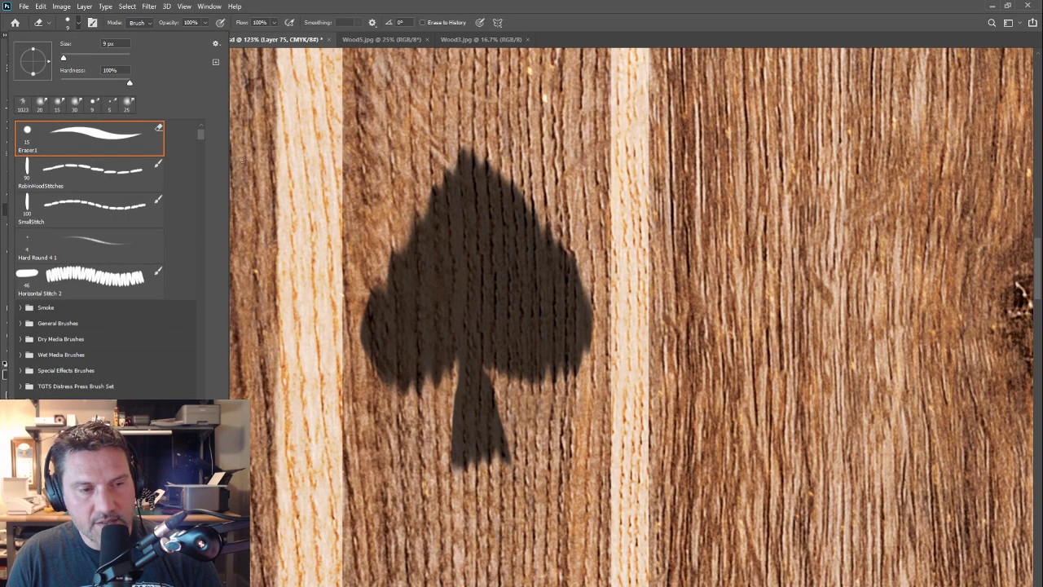
{"action": "left_click_drag", "start_coordinate": [201, 132], "coordinate": [183, 389]}
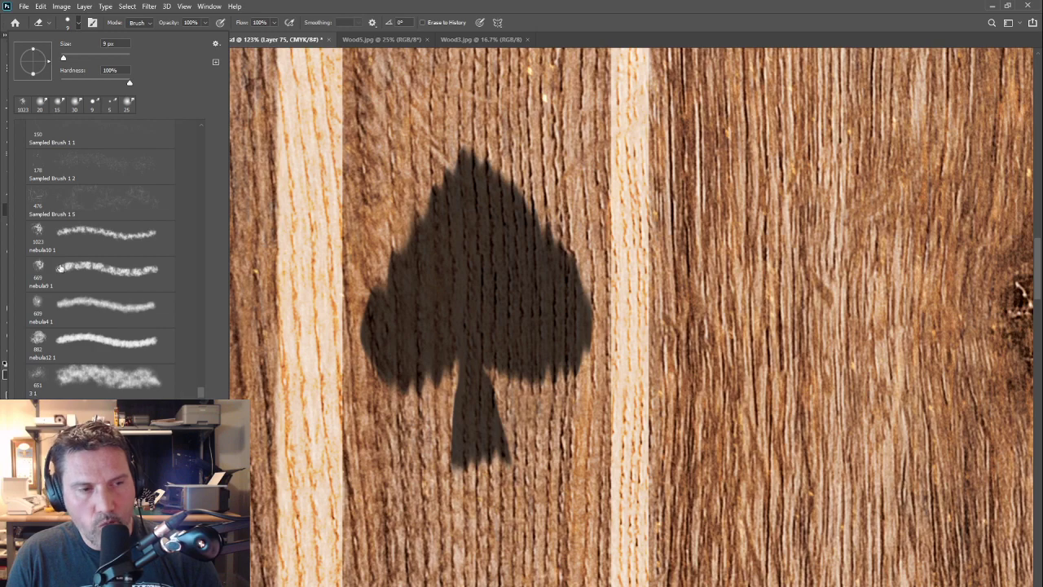
{"action": "double_click", "coordinate": [47, 238]}
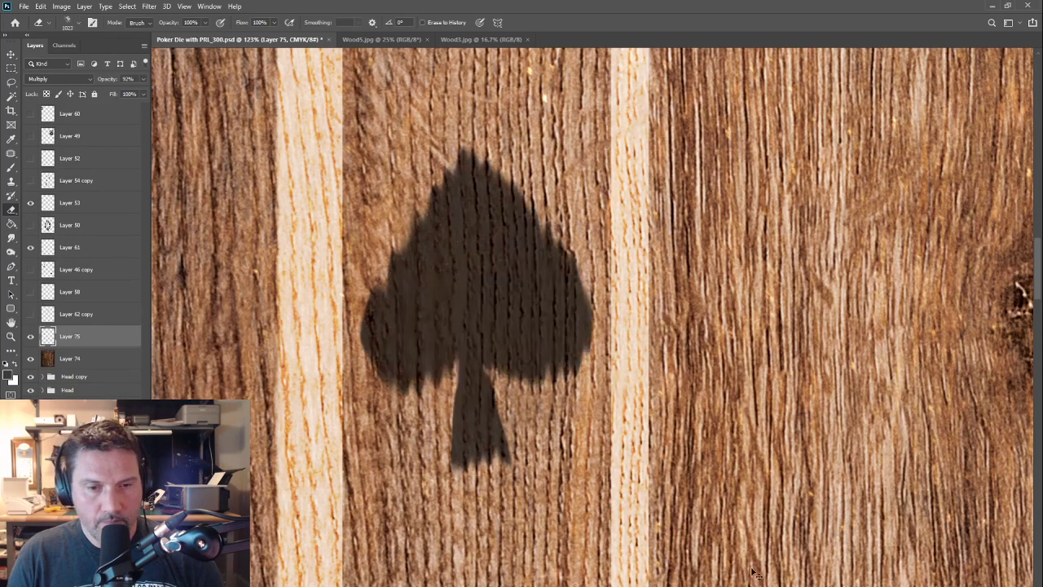
{"action": "key", "text": "bracketleft"}
{"action": "key", "text": "bracketleft"}
{"action": "key", "text": "bracketleft"}
{"action": "key", "text": "bracketleft"}
{"action": "key", "text": "bracketleft"}
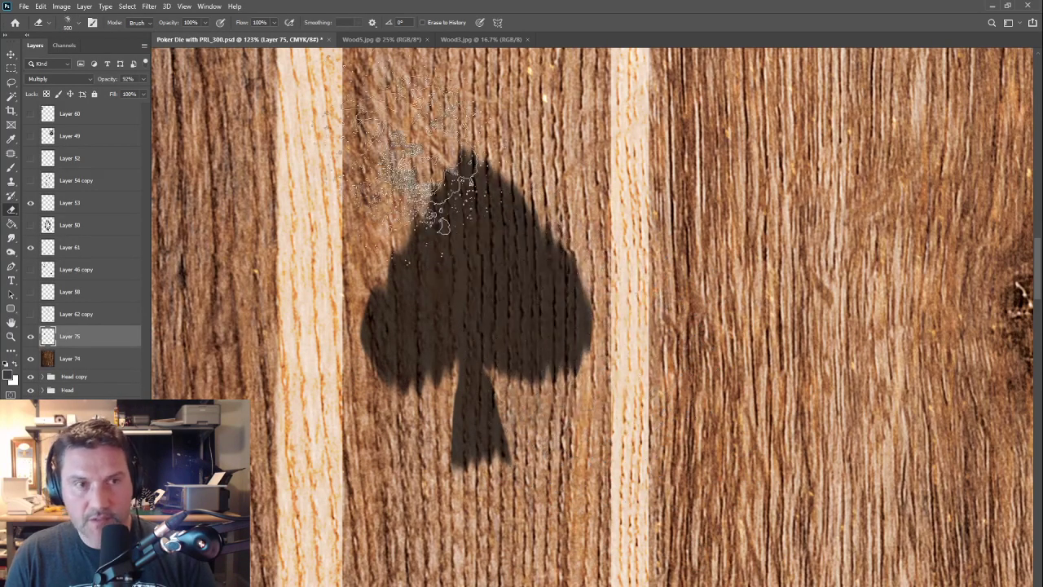
{"action": "left_click_drag", "start_coordinate": [243, 23], "coordinate": [216, 25]}
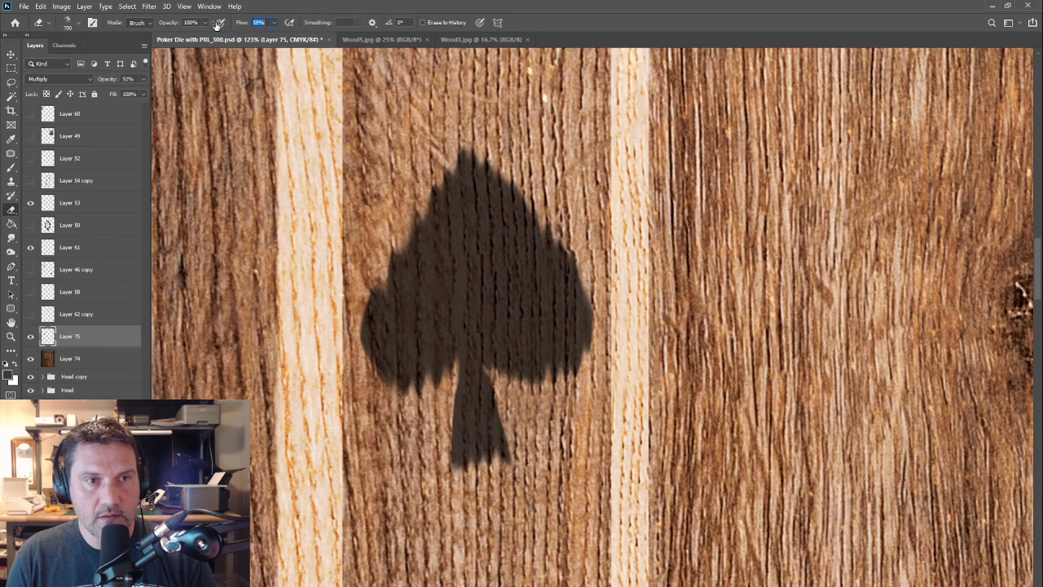
{"action": "key", "text": "bracketright"}
Step: Dab the speckled Eraser over the spade's tip, body and stem to wear the paint unevenly
{"action": "left_click", "coordinate": [489, 277]}
{"action": "left_click", "coordinate": [476, 403]}
{"action": "left_click", "coordinate": [489, 195]}
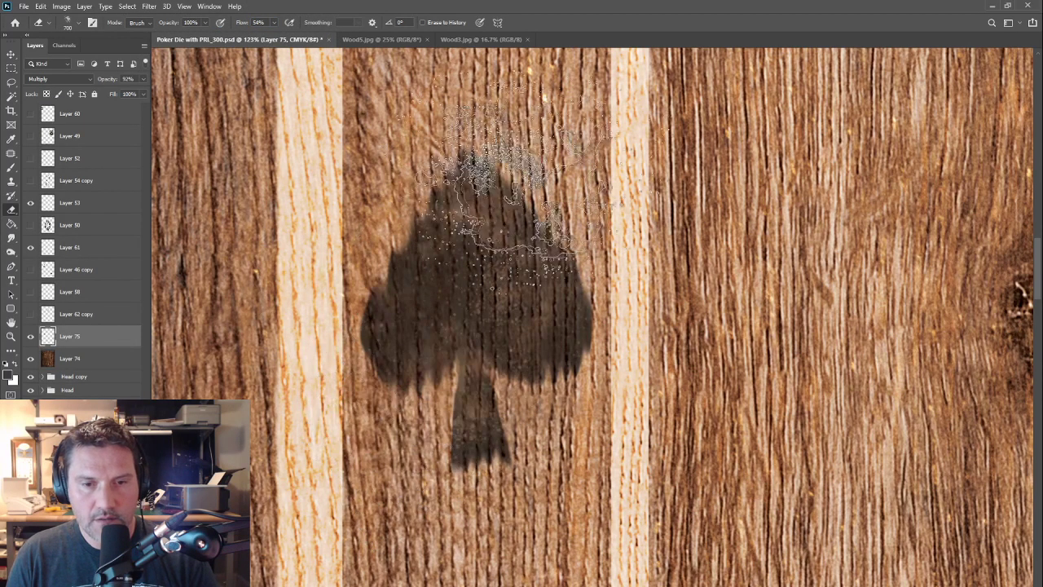
{"action": "left_click", "coordinate": [490, 401]}
{"action": "left_click_drag", "start_coordinate": [701, 453], "coordinate": [643, 403]}
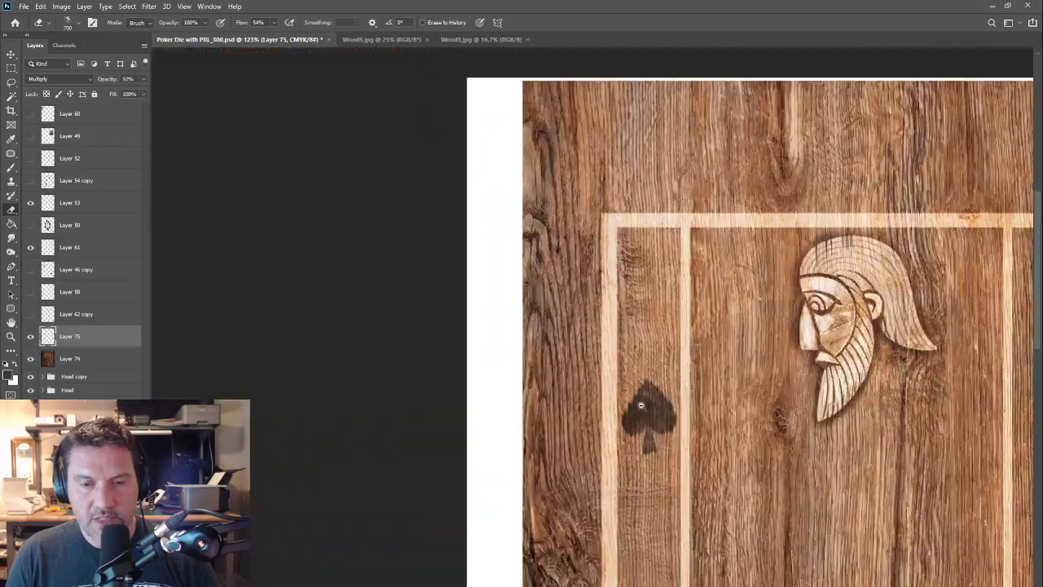
{"action": "left_click_drag", "start_coordinate": [805, 488], "coordinate": [594, 263]}
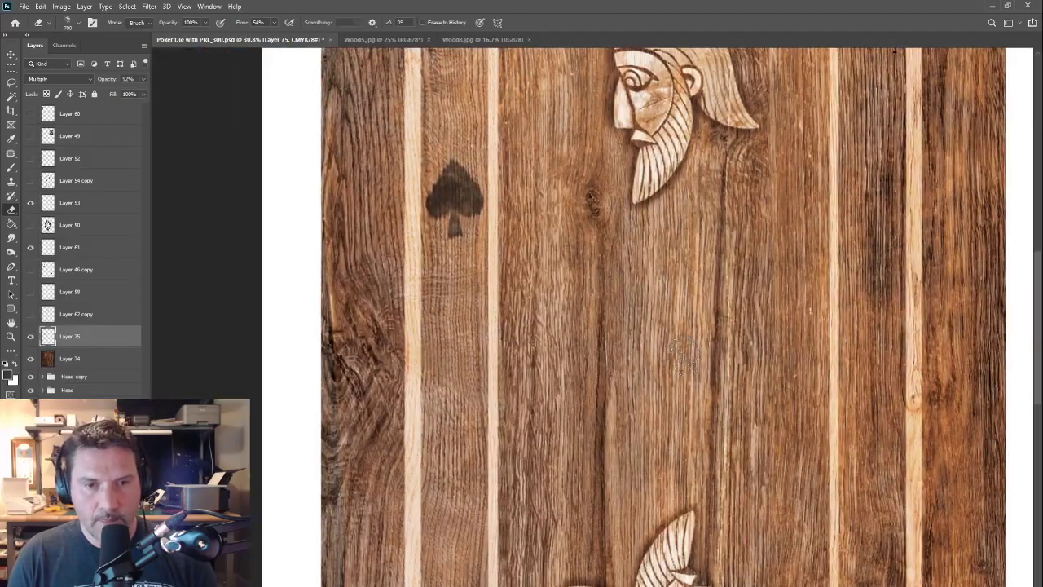
Step: Add a new Overlay layer above the spade layer and ready a very small Brush with white paint
{"action": "left_click_drag", "start_coordinate": [495, 198], "coordinate": [576, 201]}
{"action": "left_click_drag", "start_coordinate": [464, 238], "coordinate": [797, 366]}
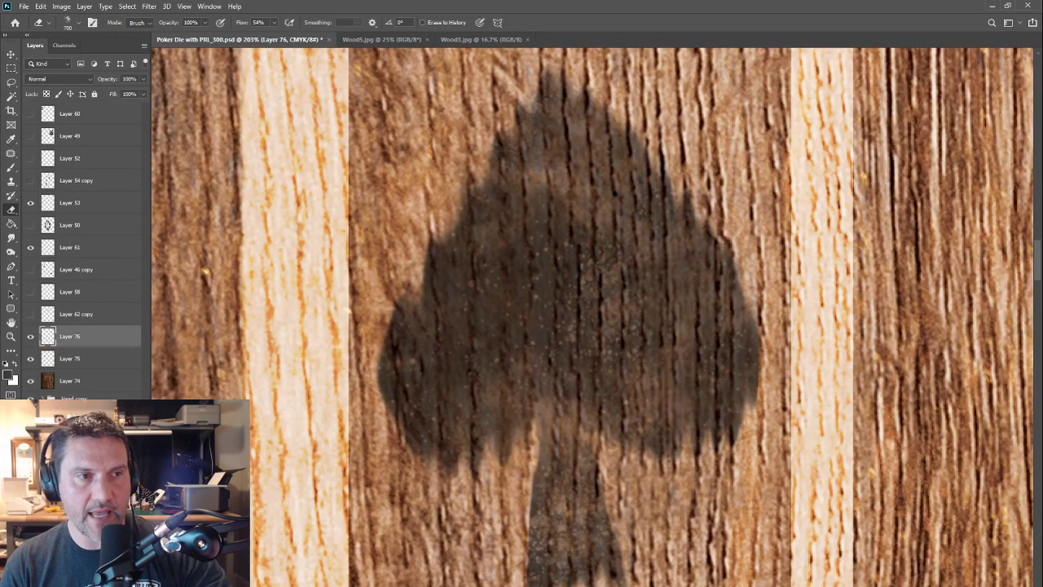
{"action": "left_click", "coordinate": [57, 78]}
{"action": "left_click", "coordinate": [35, 211]}
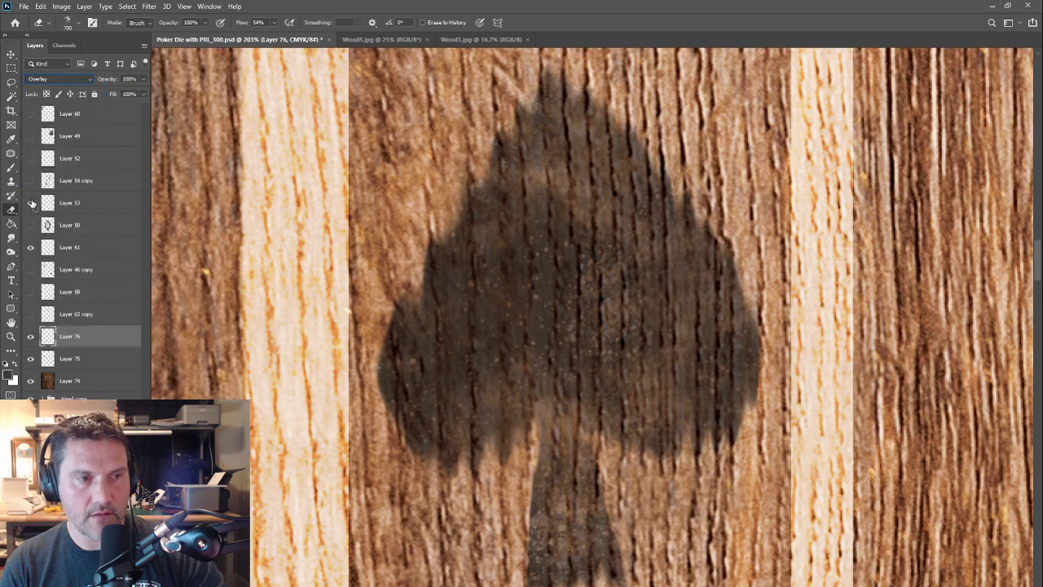
{"action": "key", "text": "b"}
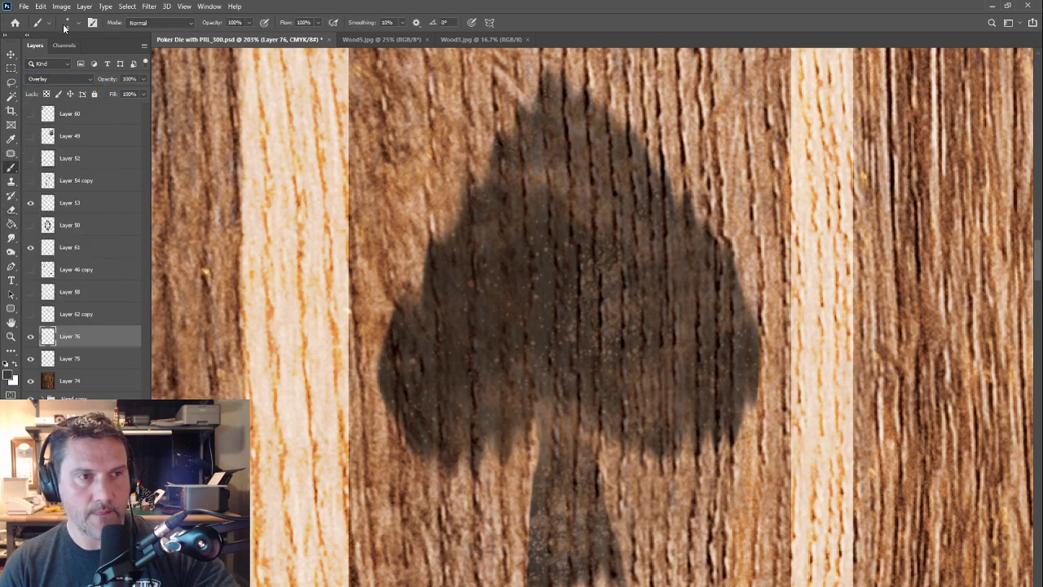
{"action": "left_click", "coordinate": [72, 22]}
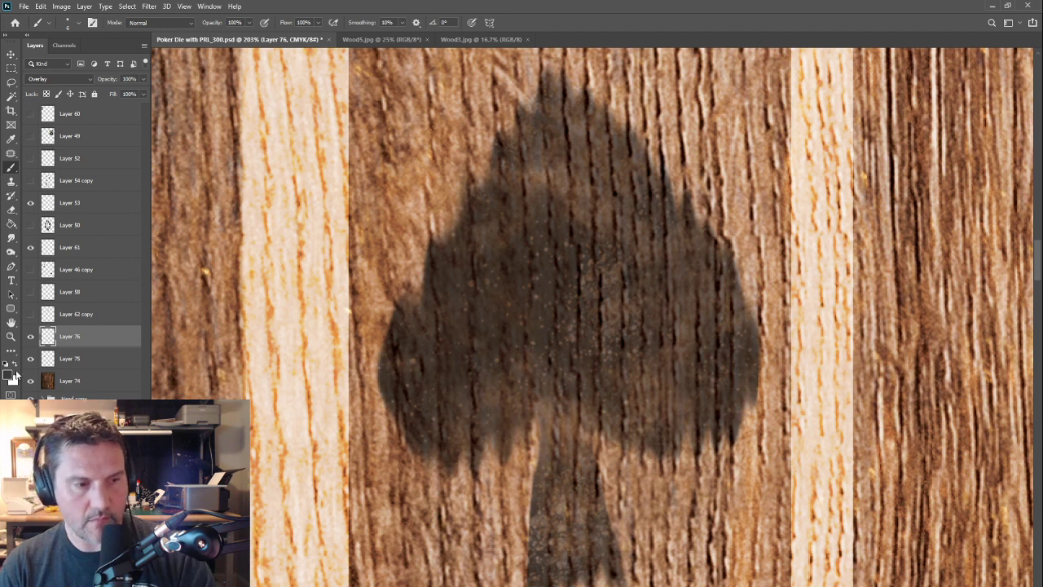
{"action": "key", "text": "x"}
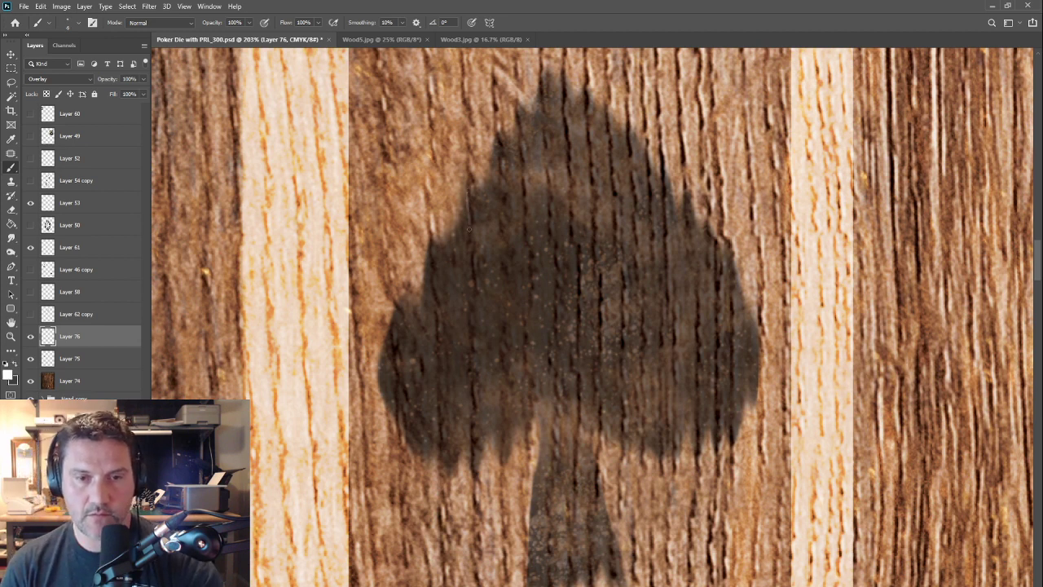
Step: Paint thin white vertical lines along the wood grain across the whole spade and down its stem
{"action": "left_click_drag", "start_coordinate": [467, 198], "coordinate": [466, 367]}
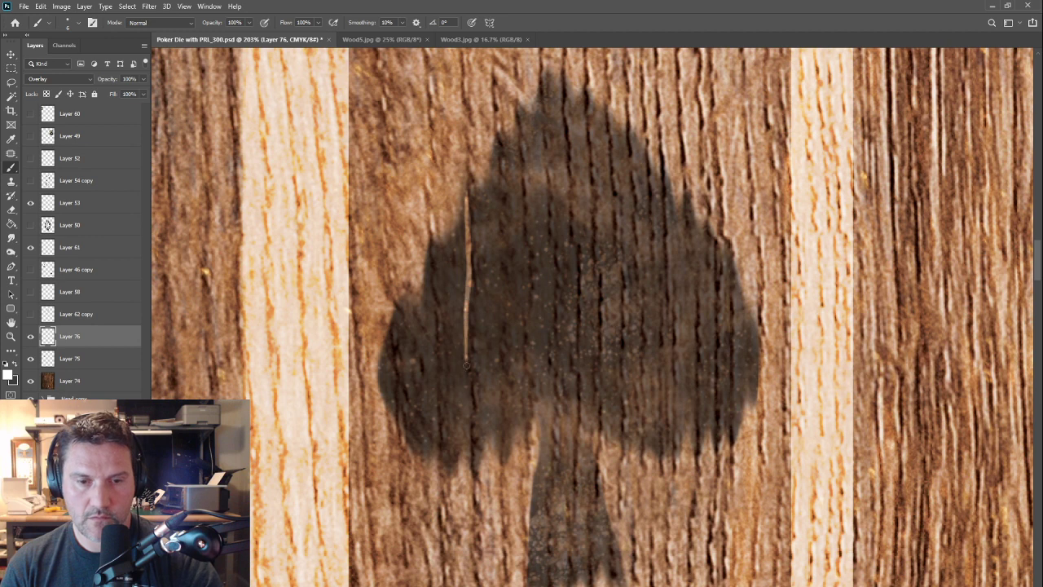
{"action": "left_click_drag", "start_coordinate": [432, 337], "coordinate": [436, 423]}
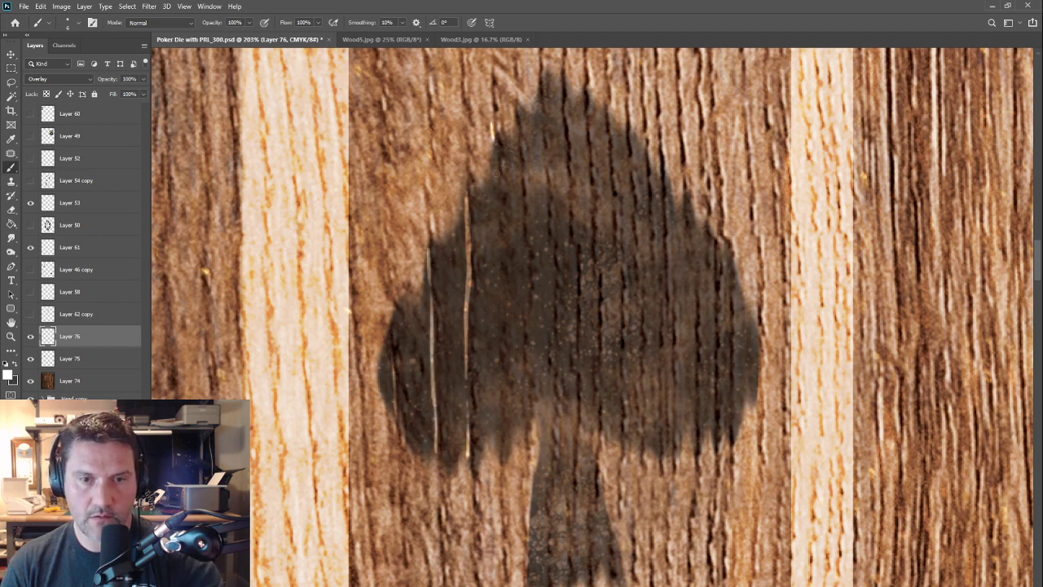
{"action": "left_click_drag", "start_coordinate": [497, 164], "coordinate": [499, 416]}
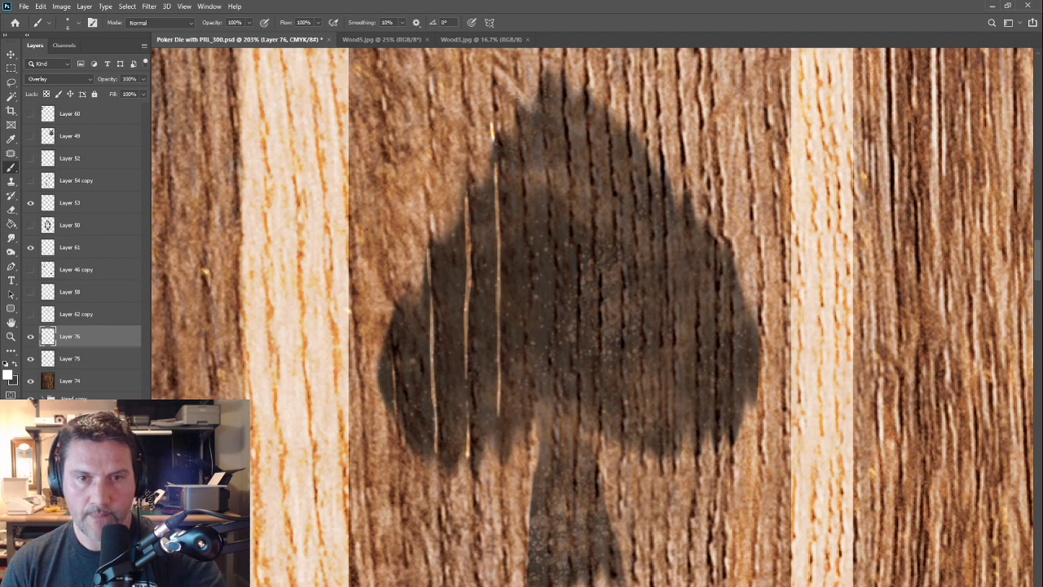
{"action": "left_click_drag", "start_coordinate": [516, 99], "coordinate": [525, 432]}
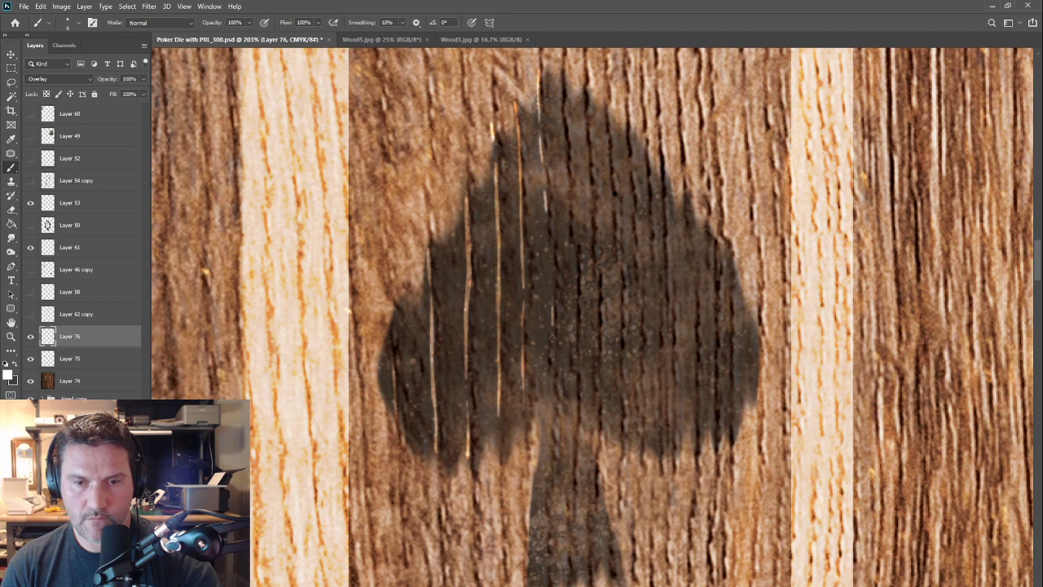
{"action": "left_click_drag", "start_coordinate": [552, 339], "coordinate": [546, 572]}
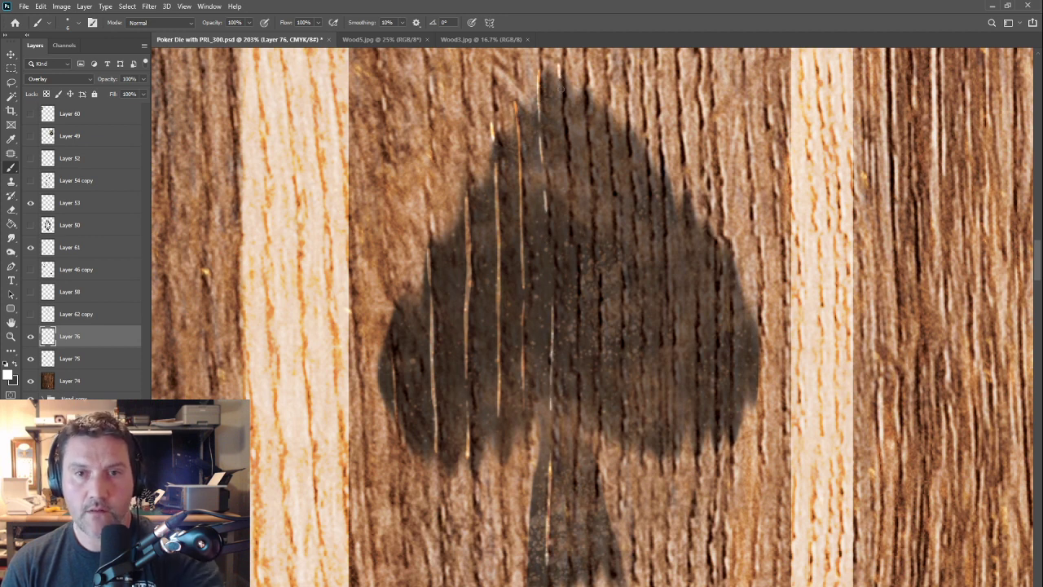
{"action": "left_click_drag", "start_coordinate": [560, 82], "coordinate": [569, 349]}
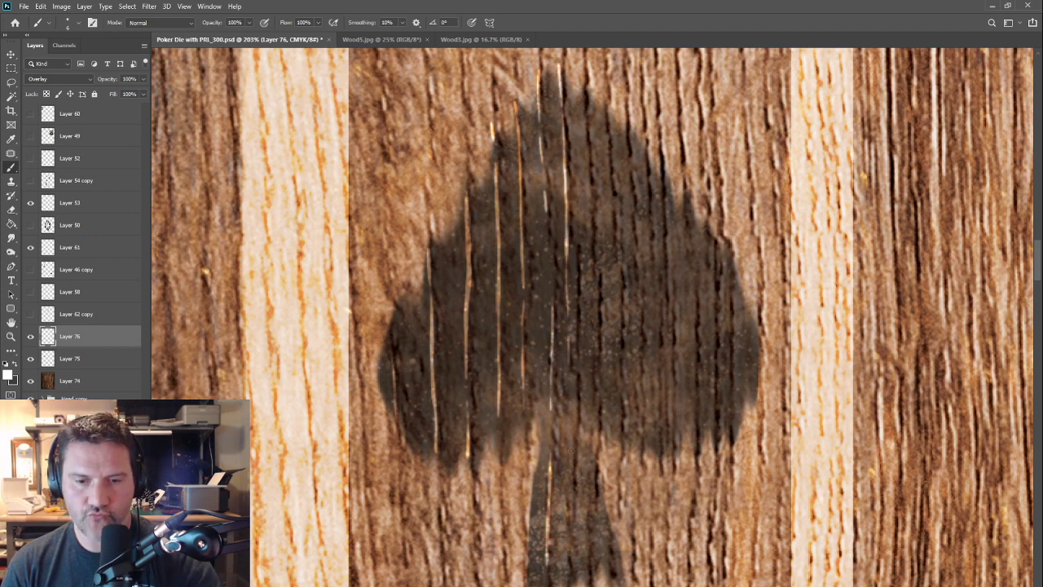
{"action": "left_click_drag", "start_coordinate": [570, 463], "coordinate": [573, 577]}
{"action": "left_click_drag", "start_coordinate": [580, 73], "coordinate": [590, 515]}
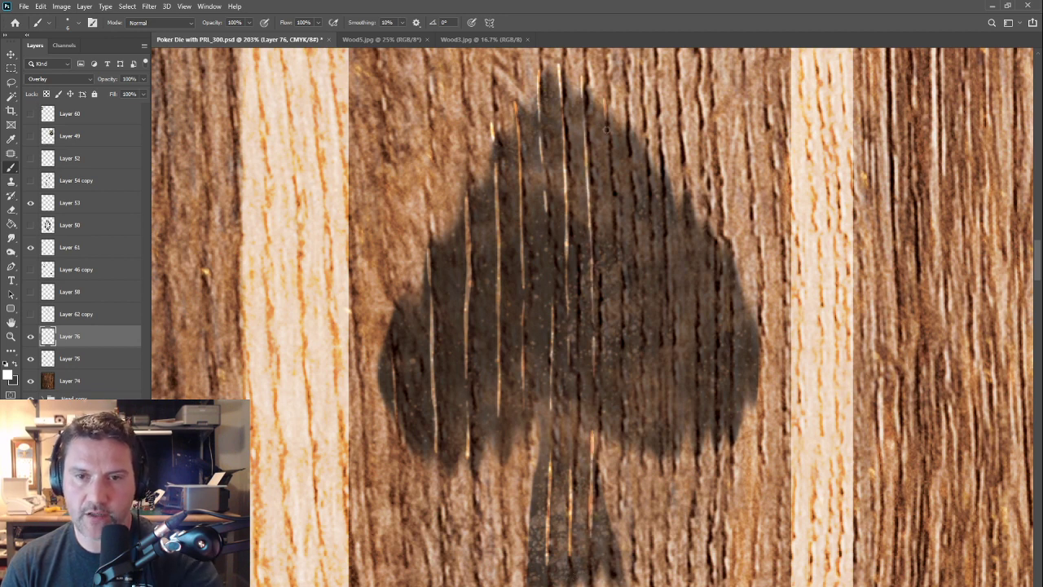
{"action": "left_click_drag", "start_coordinate": [605, 128], "coordinate": [620, 432]}
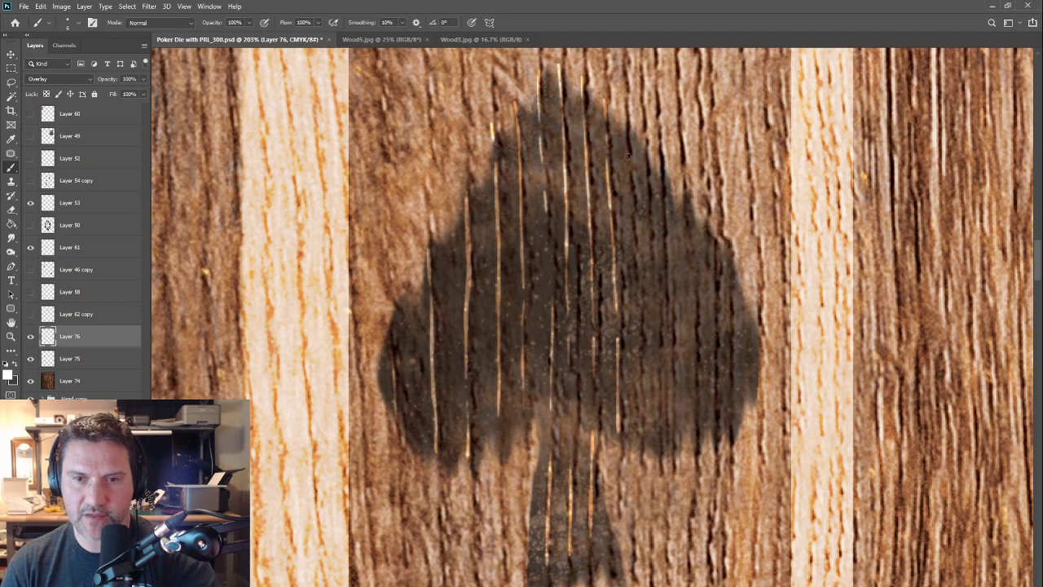
{"action": "left_click_drag", "start_coordinate": [630, 200], "coordinate": [643, 428]}
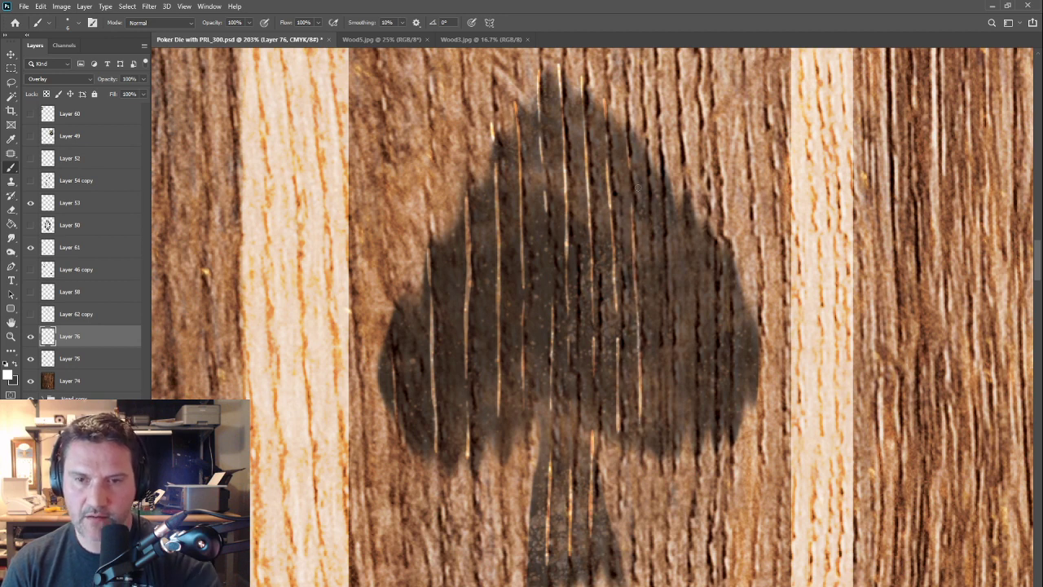
{"action": "left_click_drag", "start_coordinate": [648, 211], "coordinate": [659, 400]}
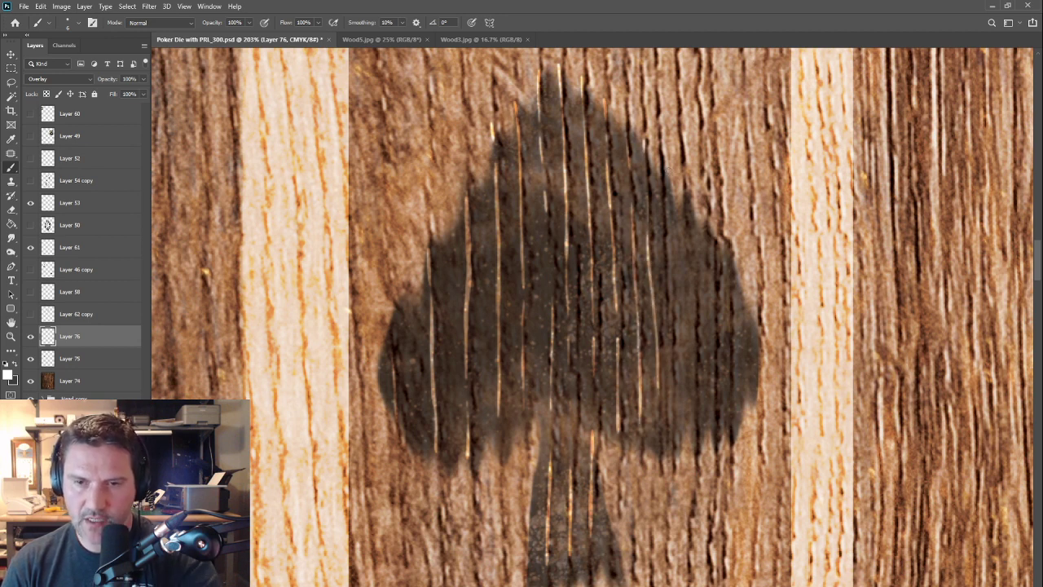
{"action": "mouse_move", "coordinate": [686, 237]}
{"action": "left_mouse_down"}
{"action": "mouse_move", "coordinate": [695, 426]}
{"action": "mouse_move", "coordinate": [713, 237]}
{"action": "mouse_move", "coordinate": [717, 383]}
{"action": "left_mouse_up"}
{"action": "mouse_move", "coordinate": [729, 332]}
{"action": "left_mouse_down"}
{"action": "mouse_move", "coordinate": [729, 391]}
{"action": "mouse_move", "coordinate": [752, 368]}
{"action": "left_mouse_up"}
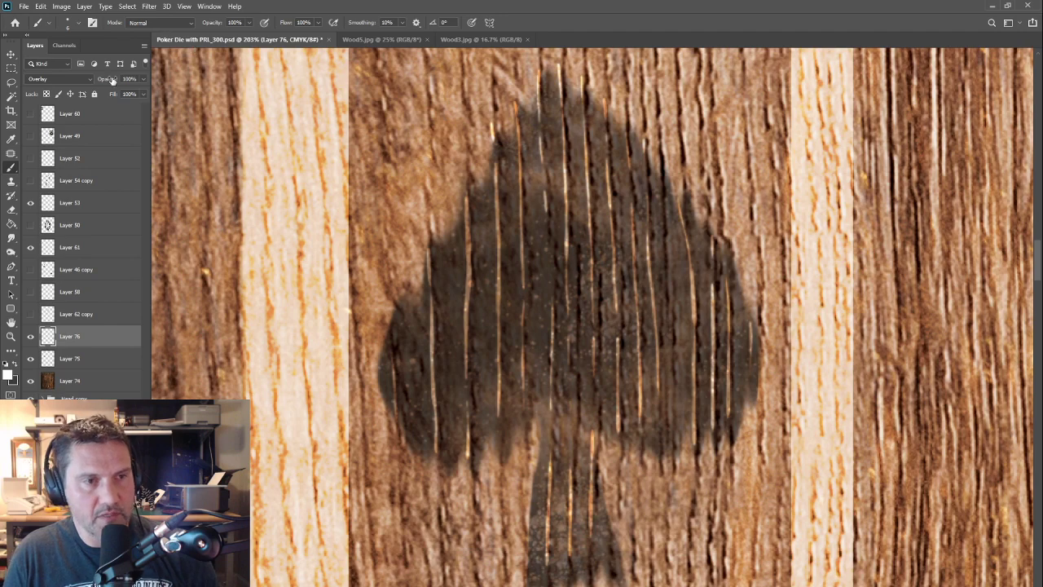
Step: Lower the opacity of the white grain-line layer to 52%
{"action": "mouse_move", "coordinate": [112, 79]}
{"action": "left_mouse_down"}
{"action": "mouse_move", "coordinate": [88, 79]}
{"action": "mouse_move", "coordinate": [102, 79]}
{"action": "left_mouse_up"}
{"action": "left_click_drag", "start_coordinate": [707, 351], "coordinate": [522, 244]}
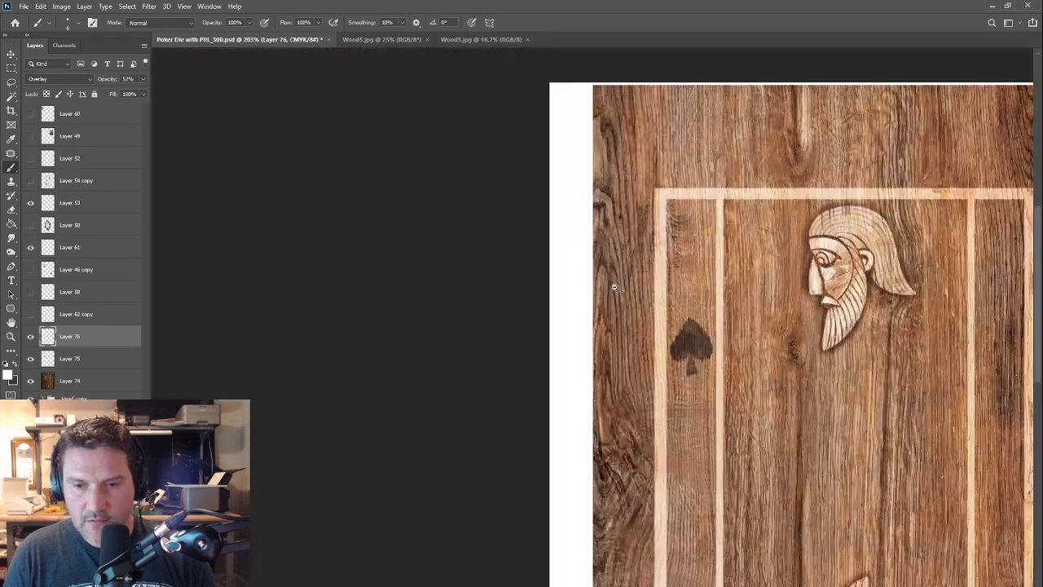
{"action": "scroll", "coordinate": [522, 244], "scroll_direction": "up", "scroll_amount": 5}
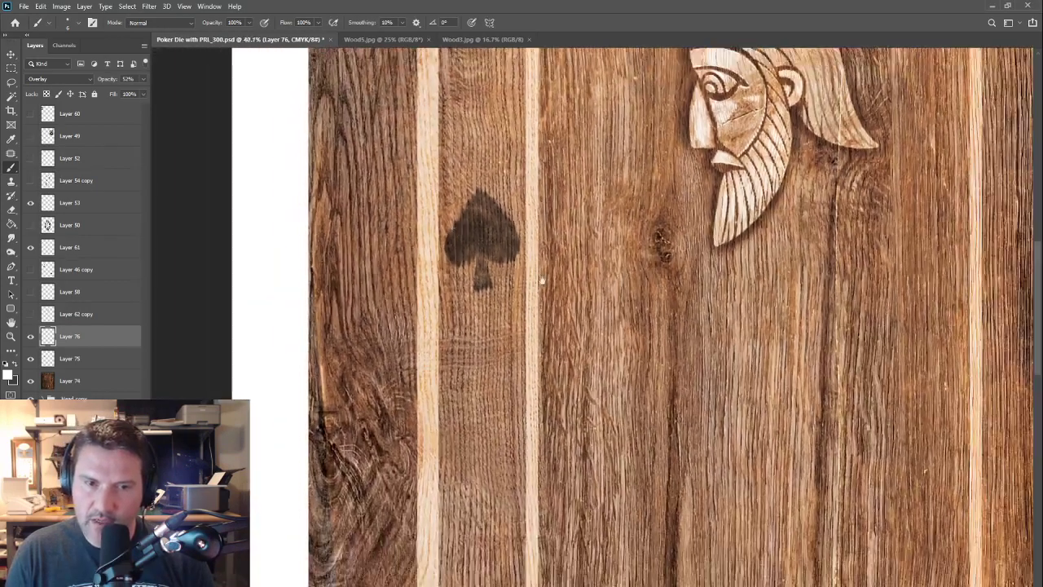
{"action": "left_click_drag", "start_coordinate": [542, 281], "coordinate": [459, 249]}
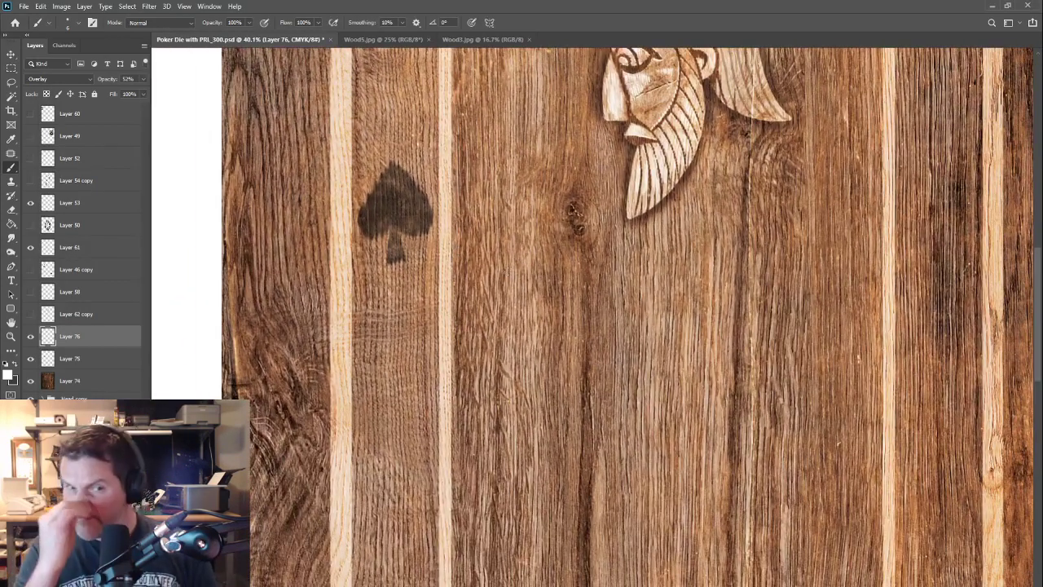
Step: Outline a heart below the spade with the Lasso and fill it with dark red #8a0b0b on a new layer
{"action": "left_click", "coordinate": [11, 81]}
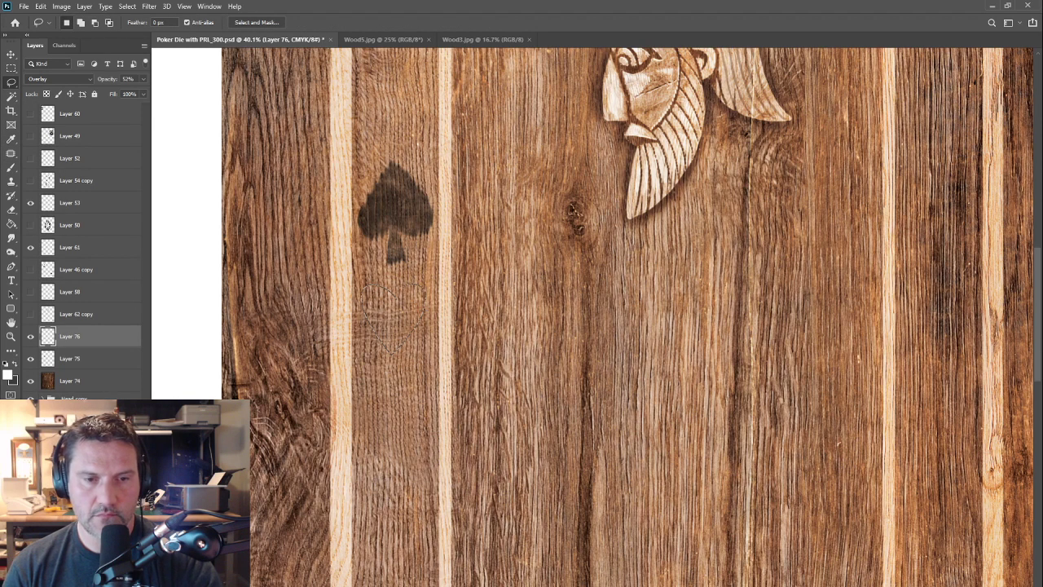
{"action": "left_click", "coordinate": [116, 579]}
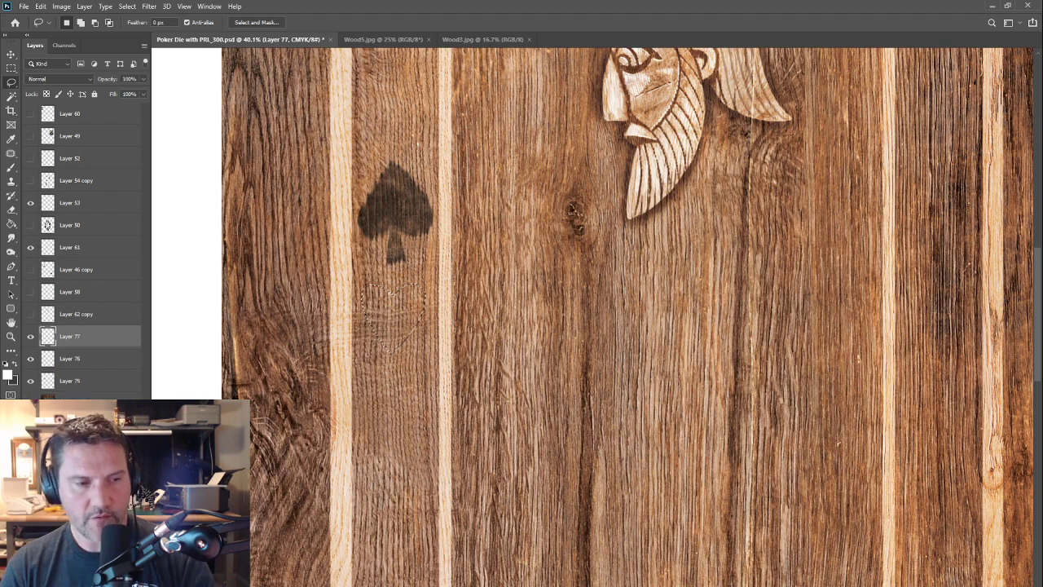
{"action": "left_click", "coordinate": [8, 375]}
{"action": "mouse_move", "coordinate": [862, 332]}
{"action": "left_mouse_down"}
{"action": "mouse_move", "coordinate": [874, 326]}
{"action": "mouse_move", "coordinate": [863, 339]}
{"action": "left_mouse_up"}
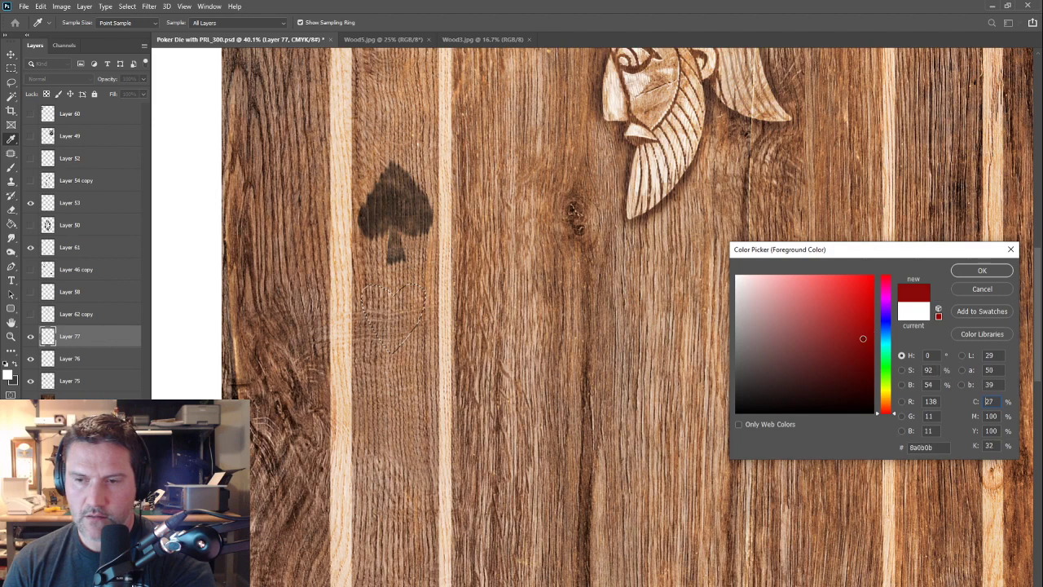
{"action": "key", "text": "Return"}
{"action": "key", "text": "alt+BackSpace"}
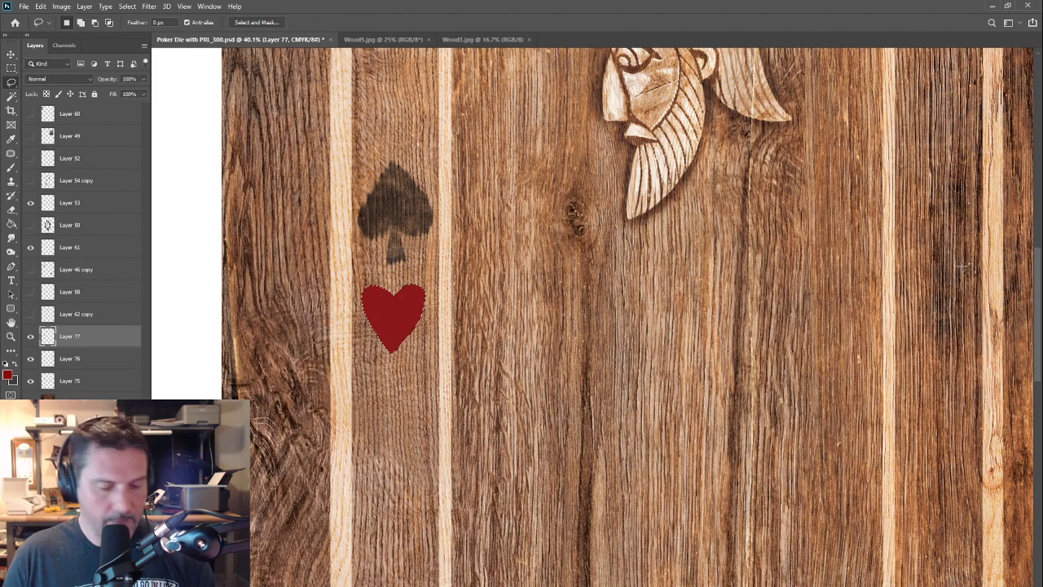
Step: Set the red heart layer's blend mode to Multiply
{"action": "left_click", "coordinate": [46, 75]}
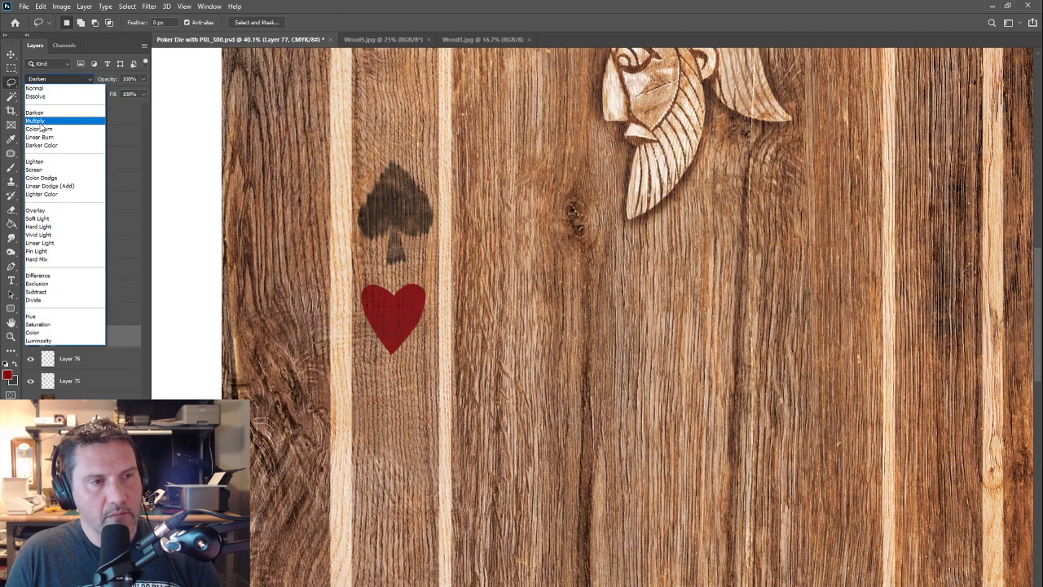
{"action": "left_click", "coordinate": [57, 124]}
{"action": "scroll", "coordinate": [391, 318], "scroll_direction": "up", "scroll_amount": 5}
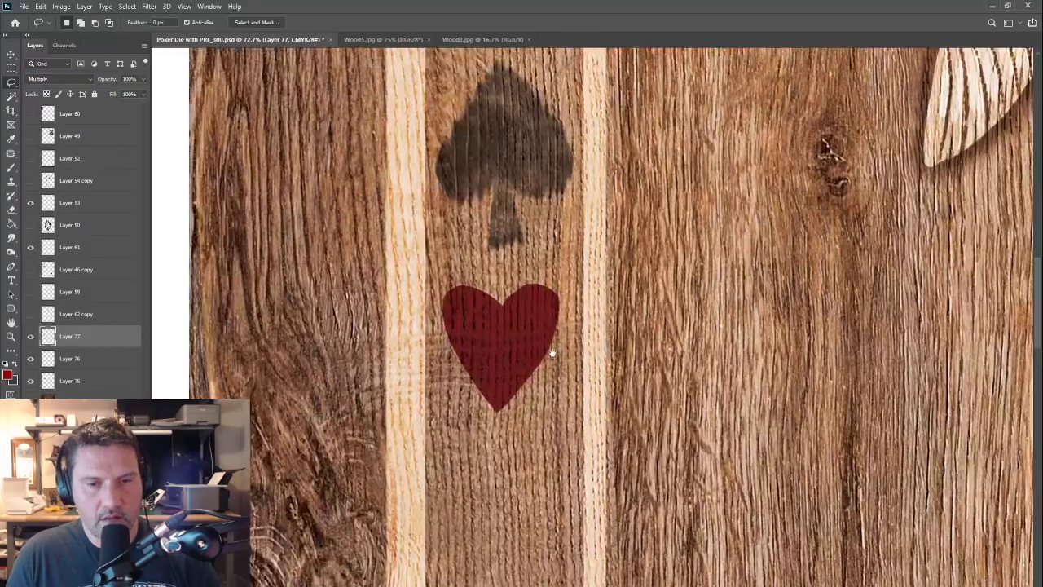
{"action": "left_click", "coordinate": [10, 238]}
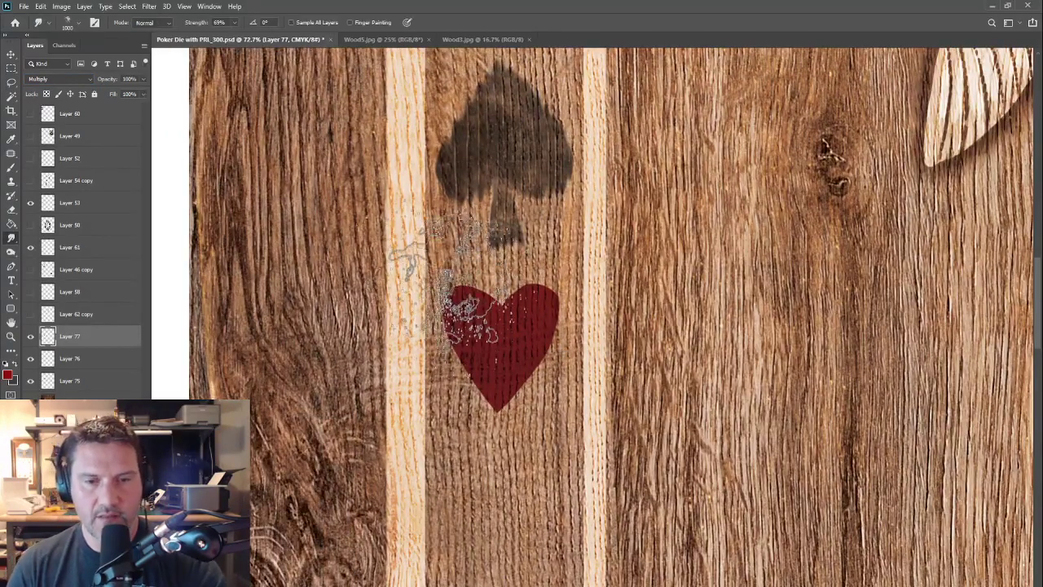
{"action": "left_click", "coordinate": [78, 23]}
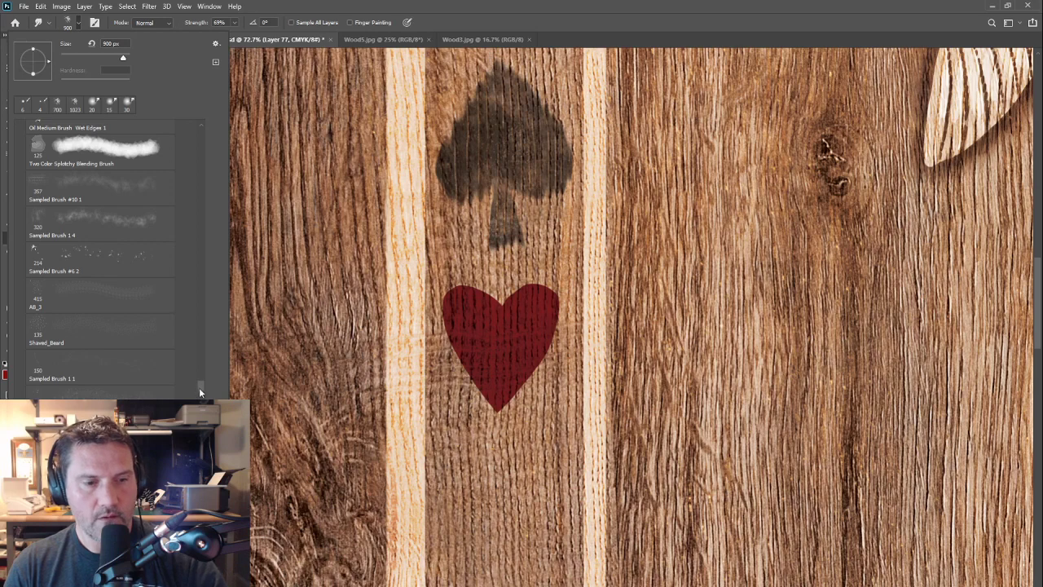
{"action": "left_click_drag", "start_coordinate": [199, 387], "coordinate": [195, 111]}
{"action": "left_click", "coordinate": [103, 147]}
{"action": "left_click", "coordinate": [420, 269]}
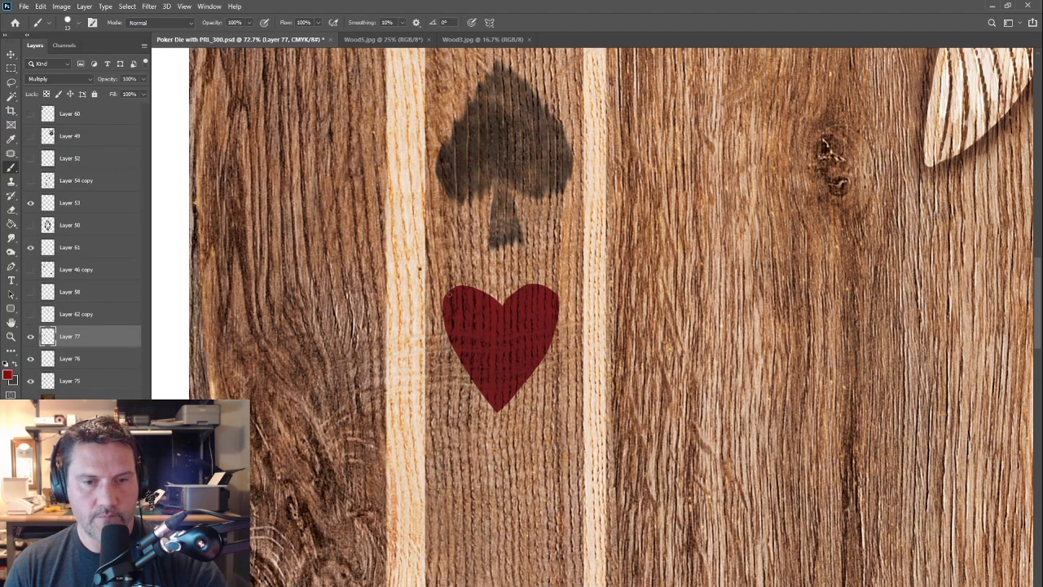
{"action": "key", "text": "bracketright"}
{"action": "key", "text": "bracketright"}
{"action": "key", "text": "bracketright"}
{"action": "key", "text": "bracketright"}
{"action": "key", "text": "bracketright"}
{"action": "key", "text": "bracketright"}
{"action": "key", "text": "bracketright"}
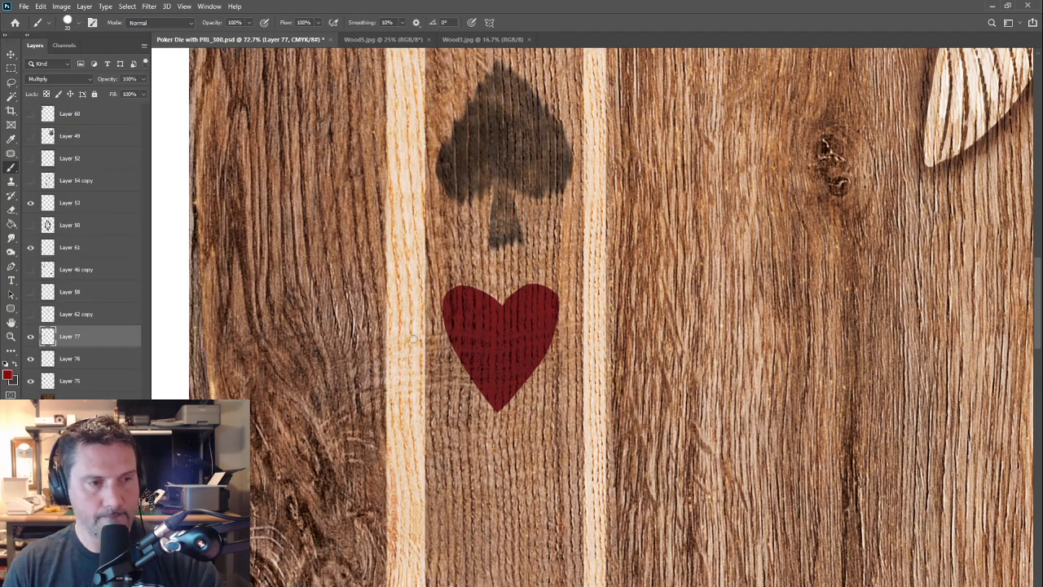
{"action": "left_click", "coordinate": [11, 237]}
{"action": "left_click", "coordinate": [66, 24]}
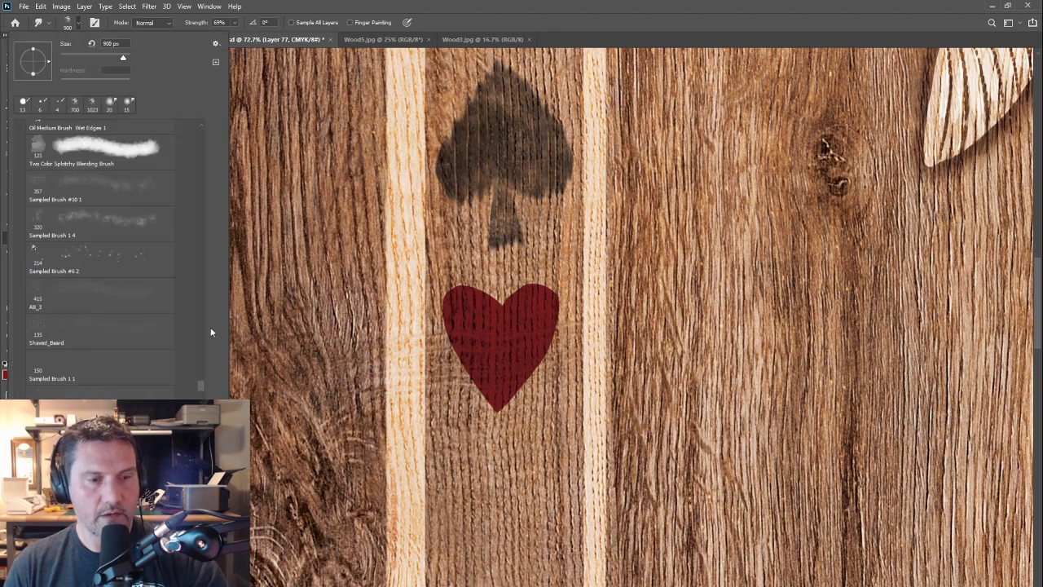
{"action": "left_click_drag", "start_coordinate": [202, 384], "coordinate": [202, 124]}
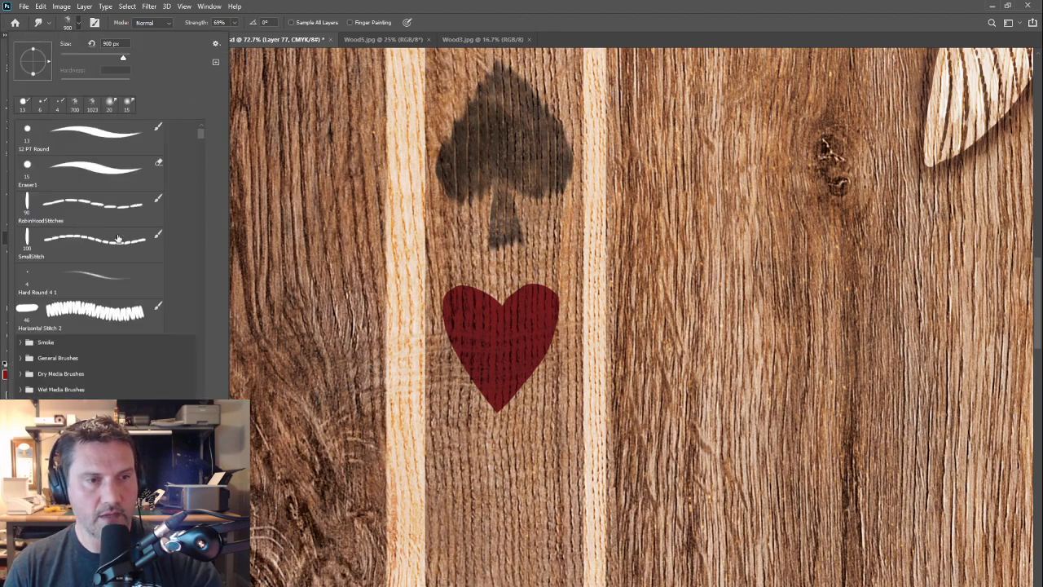
{"action": "left_click", "coordinate": [23, 104]}
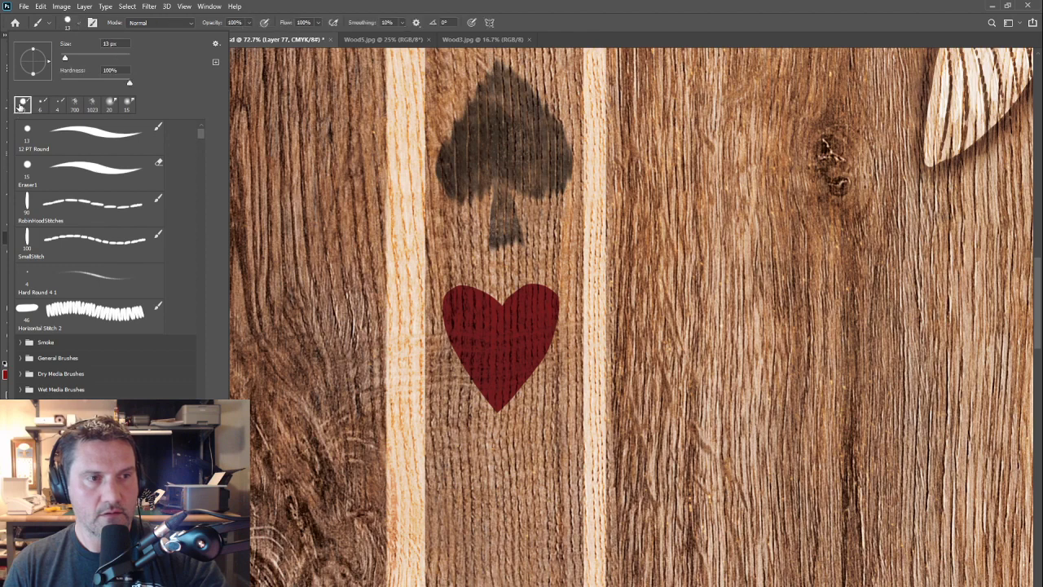
{"action": "left_click", "coordinate": [58, 139]}
{"action": "mouse_move", "coordinate": [431, 323]}
{"action": "left_mouse_down"}
{"action": "mouse_move", "coordinate": [430, 350]}
{"action": "mouse_move", "coordinate": [446, 287]}
{"action": "left_mouse_up"}
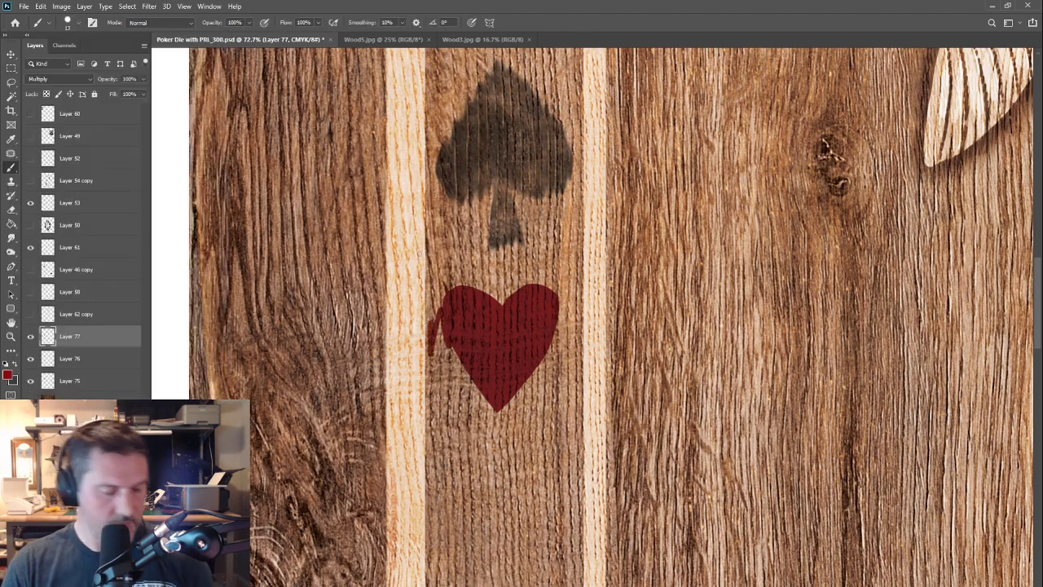
{"action": "key", "text": "ctrl+z"}
{"action": "left_click", "coordinate": [12, 237]}
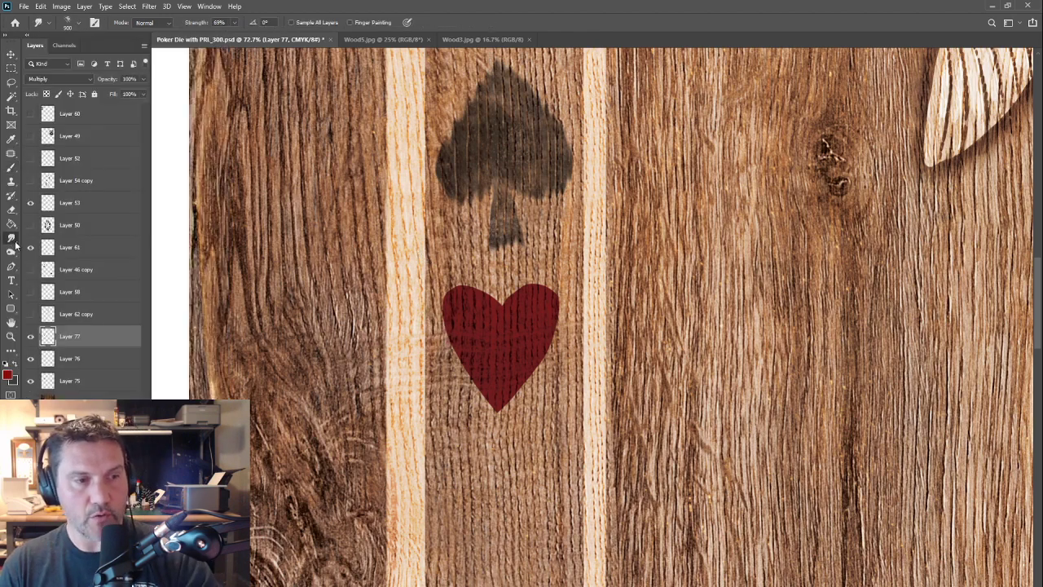
{"action": "right_click", "coordinate": [13, 238]}
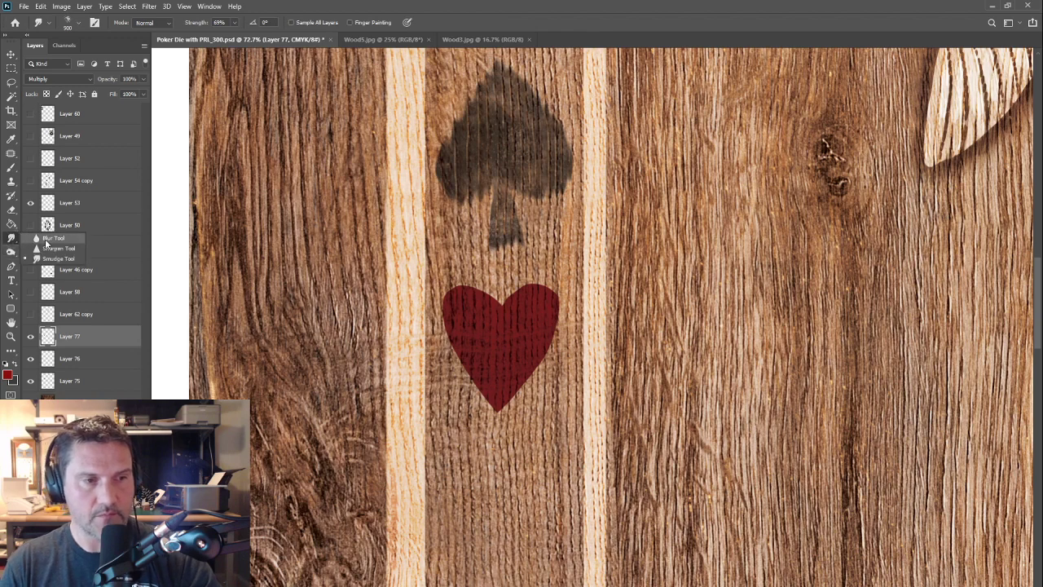
{"action": "left_click", "coordinate": [51, 238]}
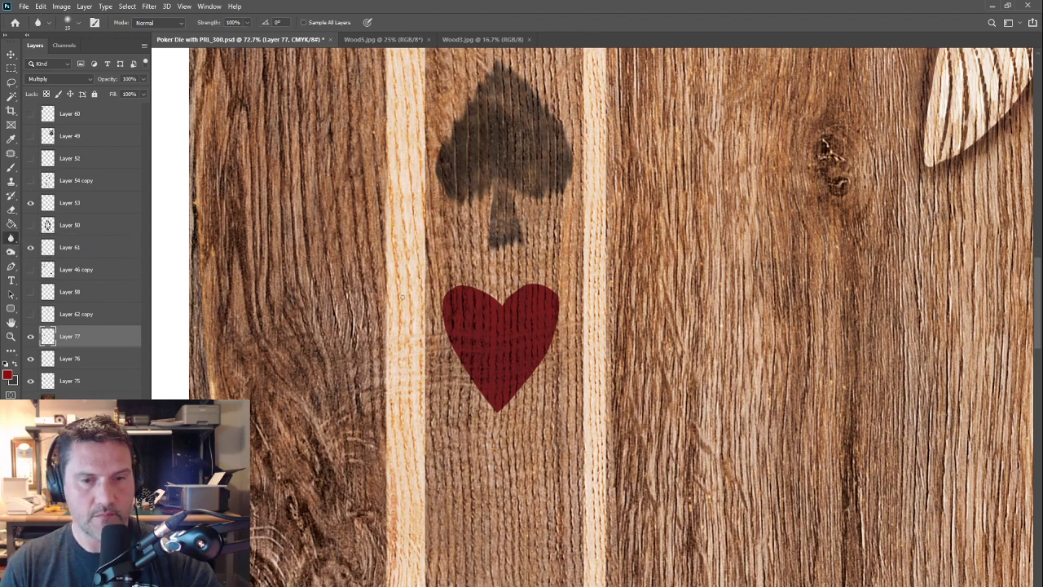
Step: Give the Smudge tool a hard round tip from General Brushes, reduce its size and undo the test smears
{"action": "right_click", "coordinate": [12, 238]}
{"action": "left_click", "coordinate": [49, 261]}
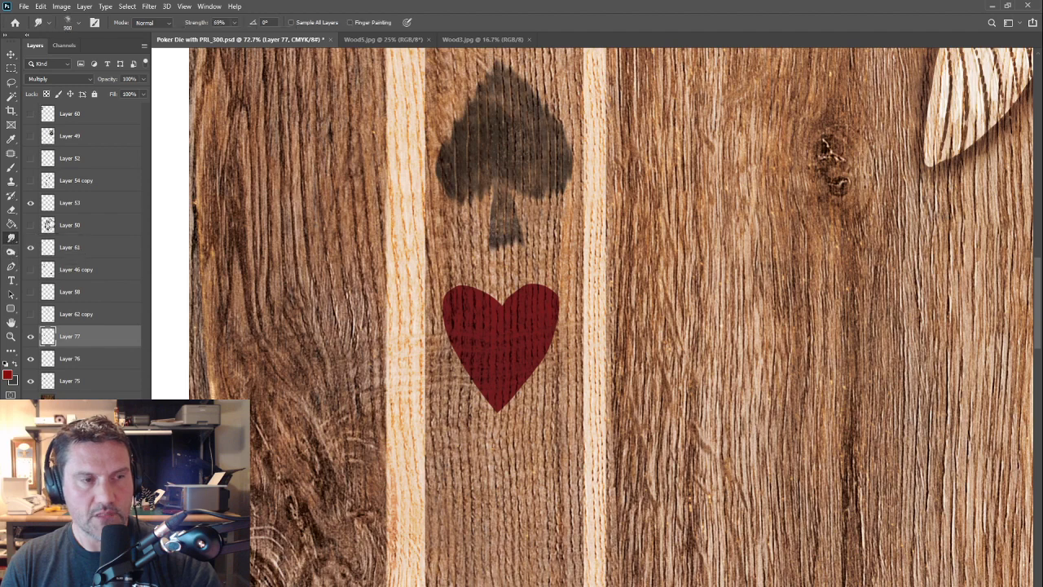
{"action": "left_click", "coordinate": [66, 24]}
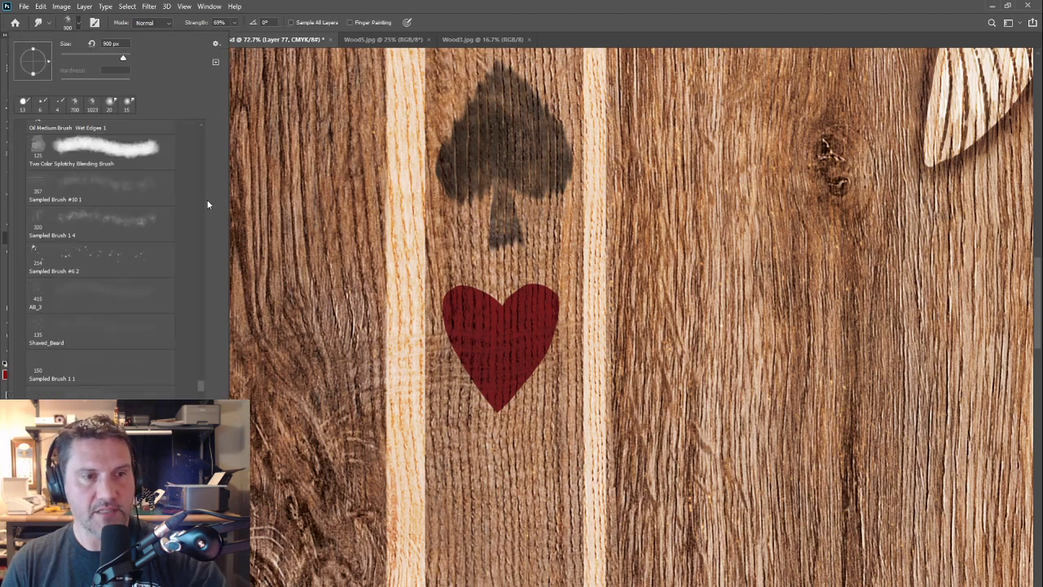
{"action": "left_click_drag", "start_coordinate": [198, 385], "coordinate": [201, 138]}
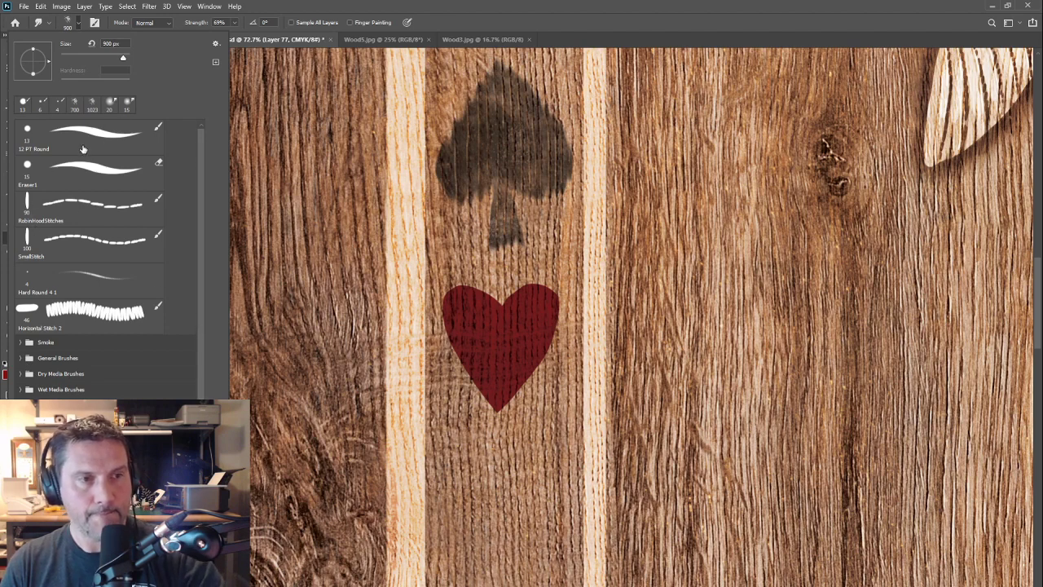
{"action": "left_click", "coordinate": [20, 358]}
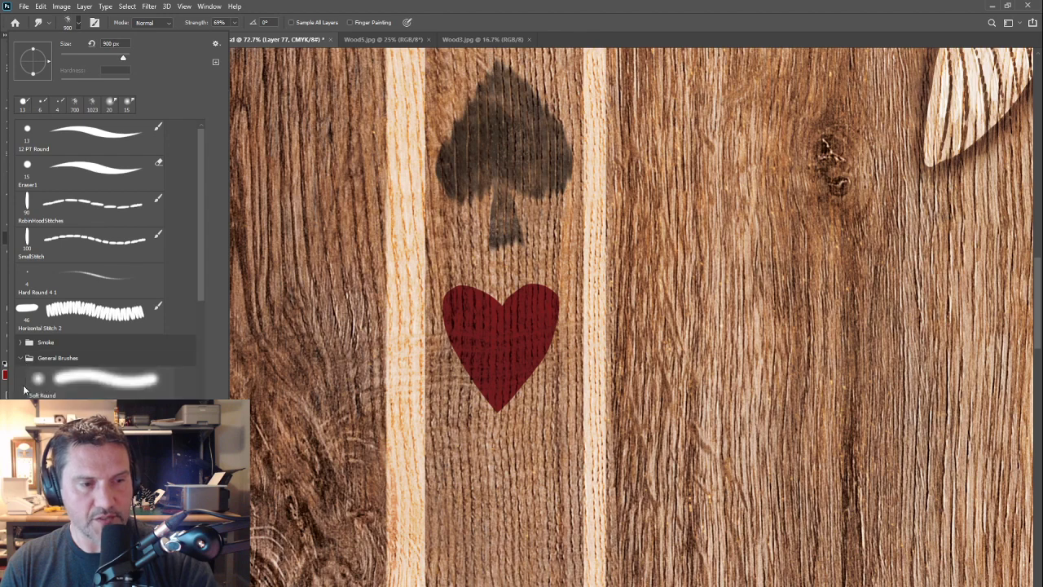
{"action": "left_click", "coordinate": [89, 415]}
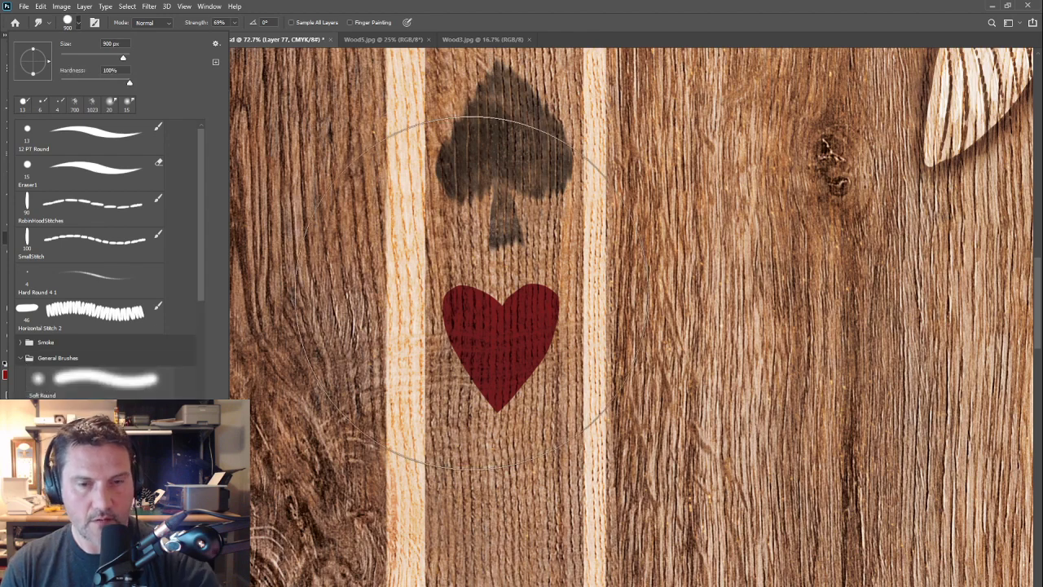
{"action": "left_click", "coordinate": [303, 261]}
{"action": "mouse_move", "coordinate": [277, 257]}
{"action": "left_mouse_down"}
{"action": "mouse_move", "coordinate": [389, 400]}
{"action": "mouse_move", "coordinate": [376, 399]}
{"action": "mouse_move", "coordinate": [477, 317]}
{"action": "left_mouse_up"}
{"action": "key", "text": "ctrl+z"}
{"action": "key", "text": "ctrl+z"}
{"action": "key", "text": "ctrl+z"}
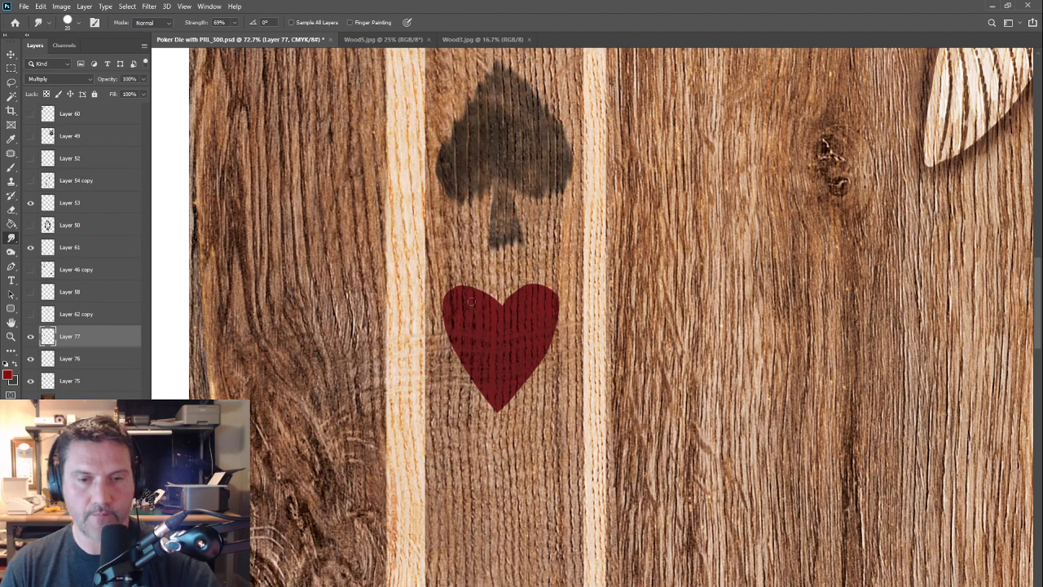
Step: Soften the round Smudge tip and smear the heart's edges vertically along the wood grain, lowering the strength after the first smears
{"action": "left_click", "coordinate": [69, 23]}
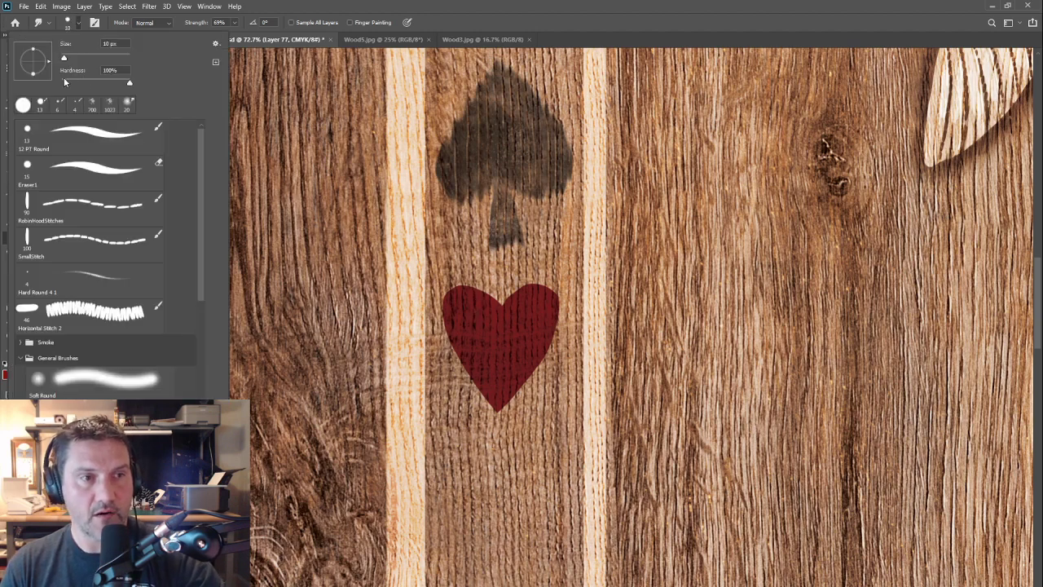
{"action": "left_click_drag", "start_coordinate": [65, 81], "coordinate": [80, 83]}
{"action": "key", "text": "Return"}
{"action": "key", "text": "bracketright"}
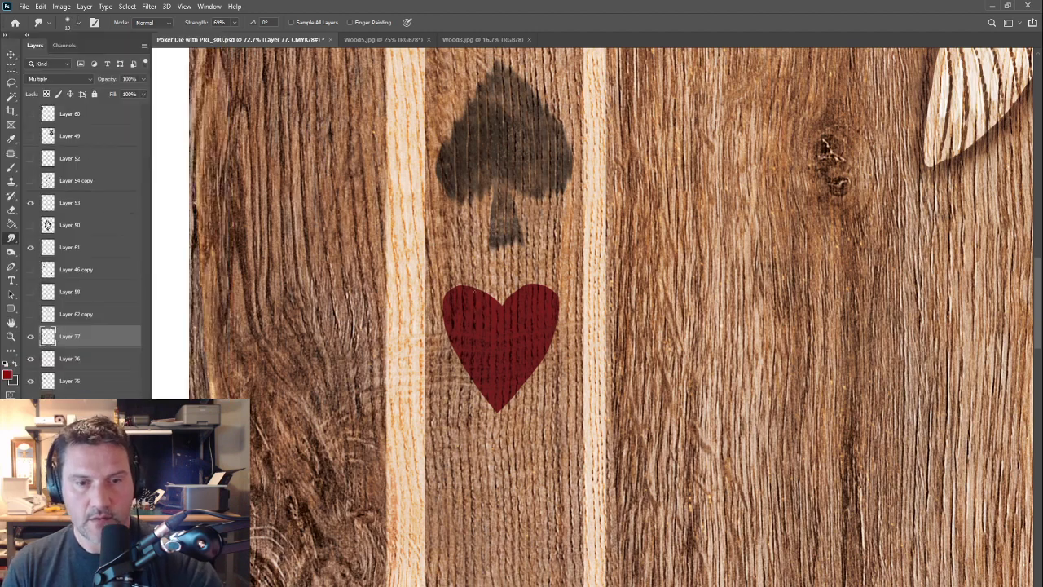
{"action": "left_click_drag", "start_coordinate": [478, 287], "coordinate": [480, 305]}
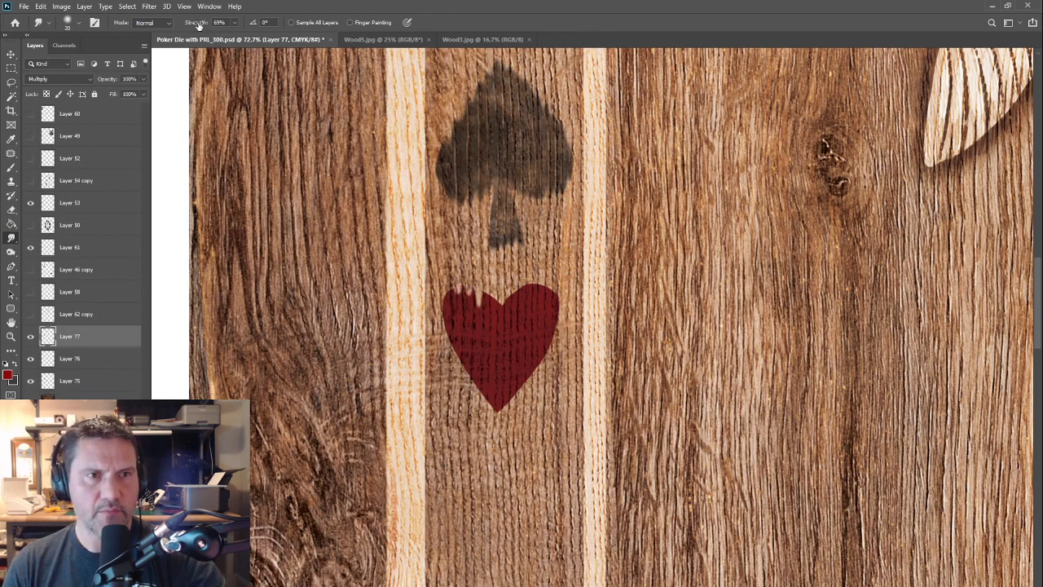
{"action": "left_click_drag", "start_coordinate": [199, 26], "coordinate": [186, 25]}
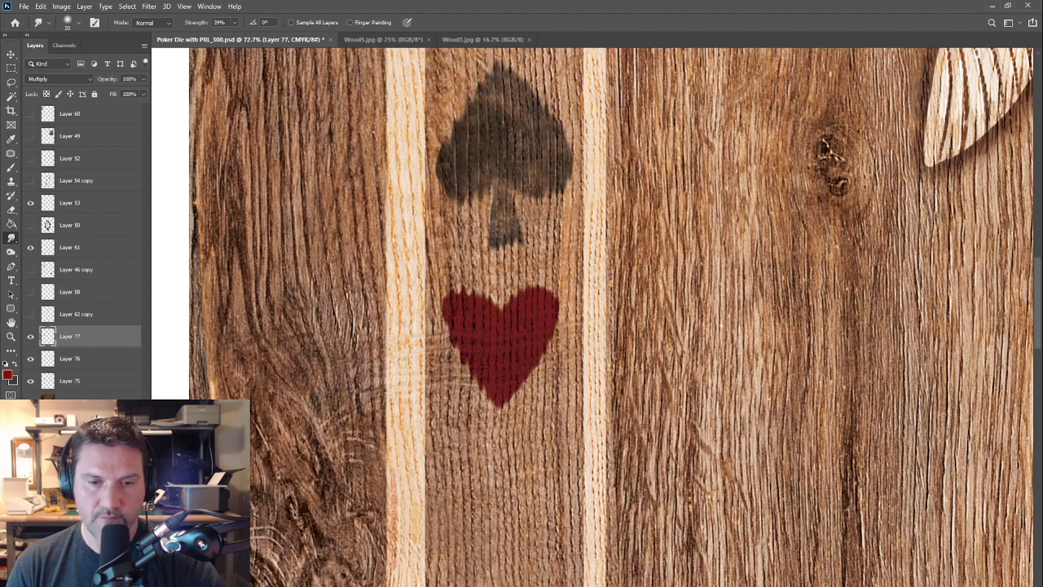
Step: Wear the heart's paint unevenly with the speckled Eraser, comparing the erased areas by undoing and redoing
{"action": "left_click", "coordinate": [111, 79]}
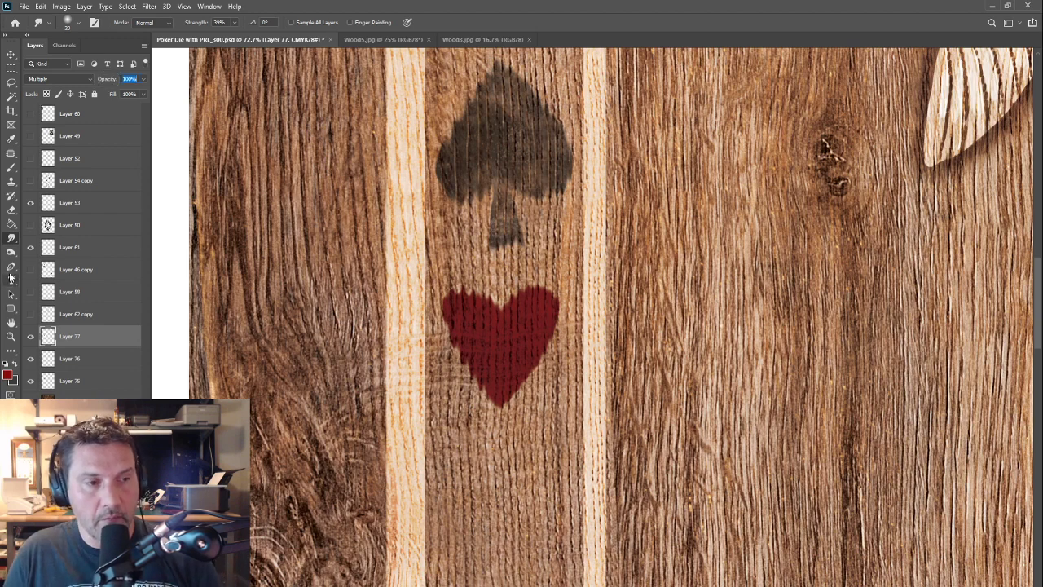
{"action": "left_click", "coordinate": [11, 209]}
{"action": "mouse_move", "coordinate": [468, 326]}
{"action": "left_mouse_down"}
{"action": "mouse_move", "coordinate": [514, 367]}
{"action": "mouse_move", "coordinate": [506, 432]}
{"action": "left_mouse_up"}
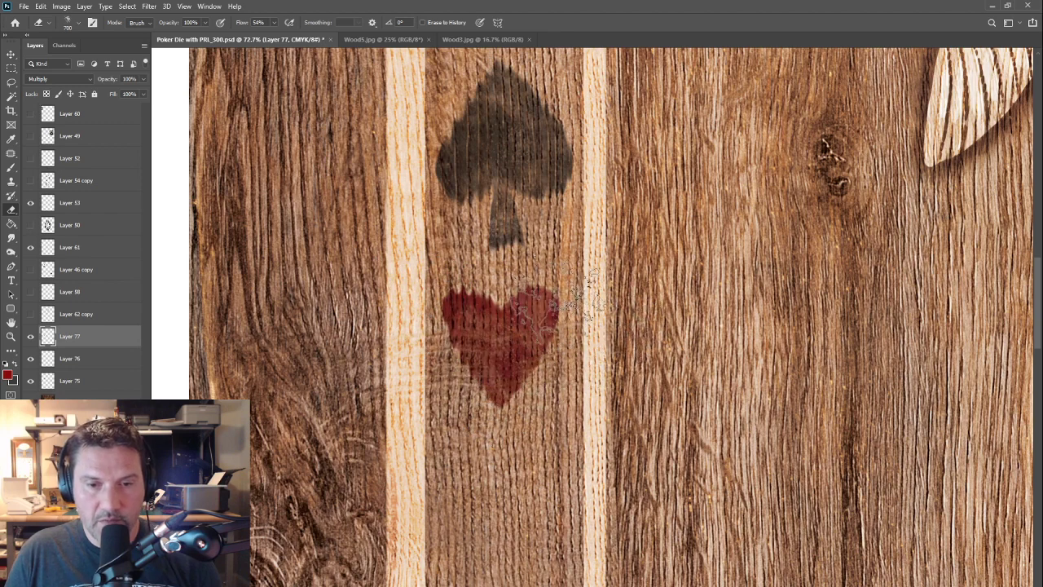
{"action": "key", "text": "ctrl+shift+z"}
{"action": "key", "text": "ctrl+z"}
{"action": "key", "text": "ctrl+shift+z"}
{"action": "key", "text": "ctrl+z"}
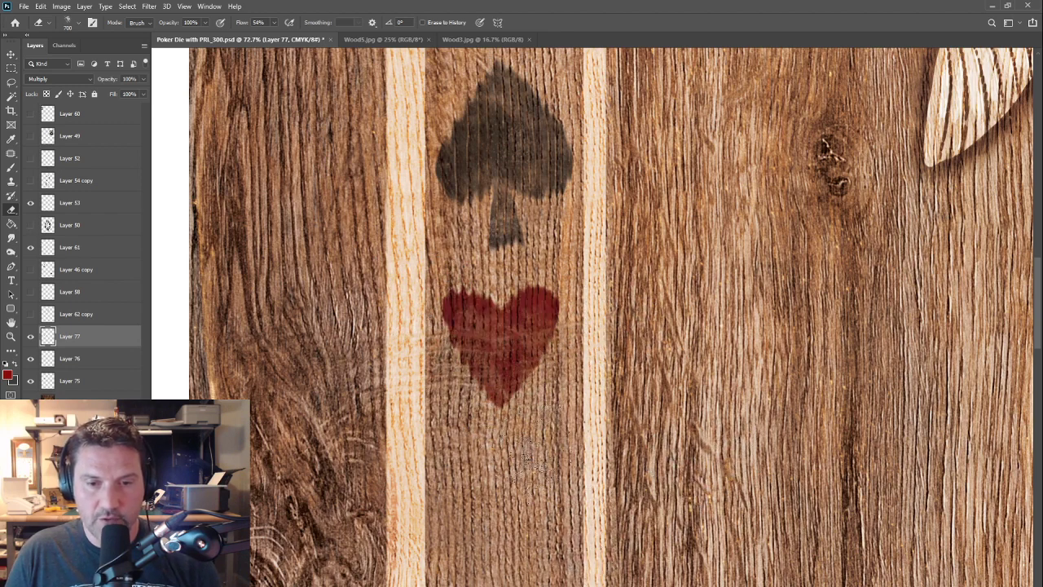
{"action": "key", "text": "ctrl+shift+z"}
{"action": "key", "text": "ctrl+z"}
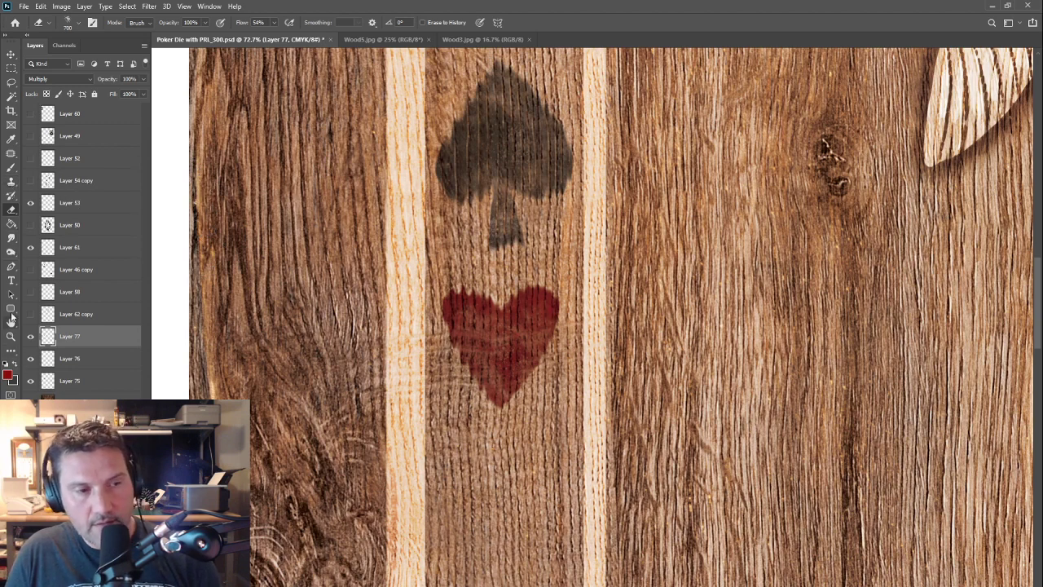
Step: Add a new layer above the heart, try a white Brush line down its left side and undo it
{"action": "left_click", "coordinate": [5, 364]}
{"action": "left_click", "coordinate": [14, 365]}
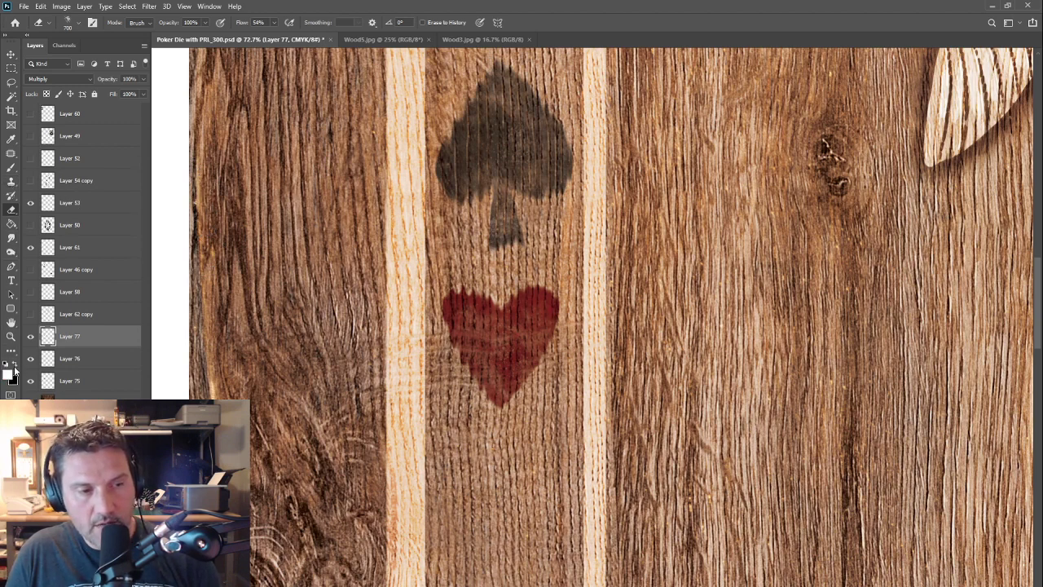
{"action": "key", "text": "ctrl+shift+alt+n"}
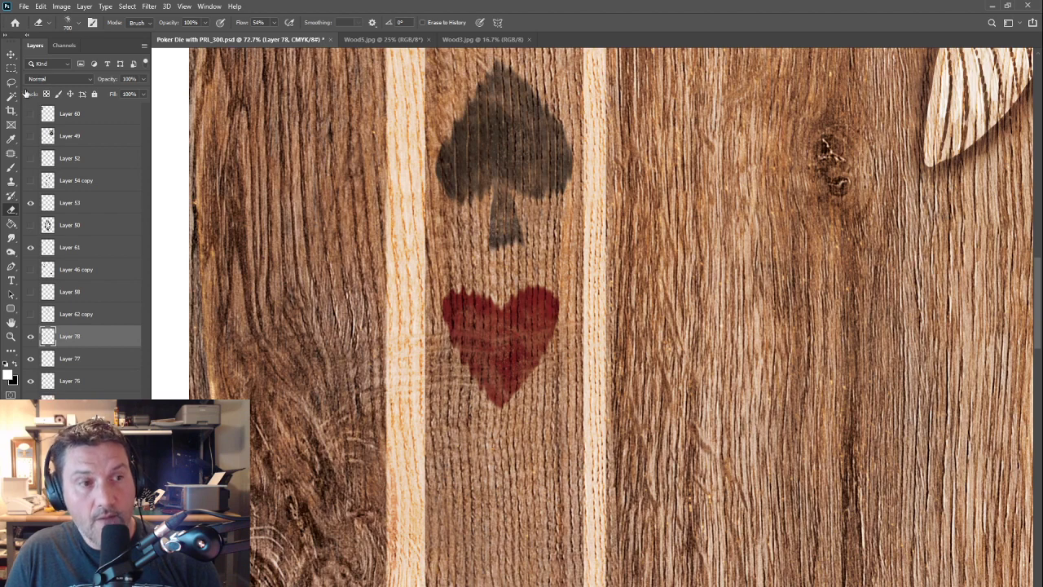
{"action": "left_click", "coordinate": [11, 167]}
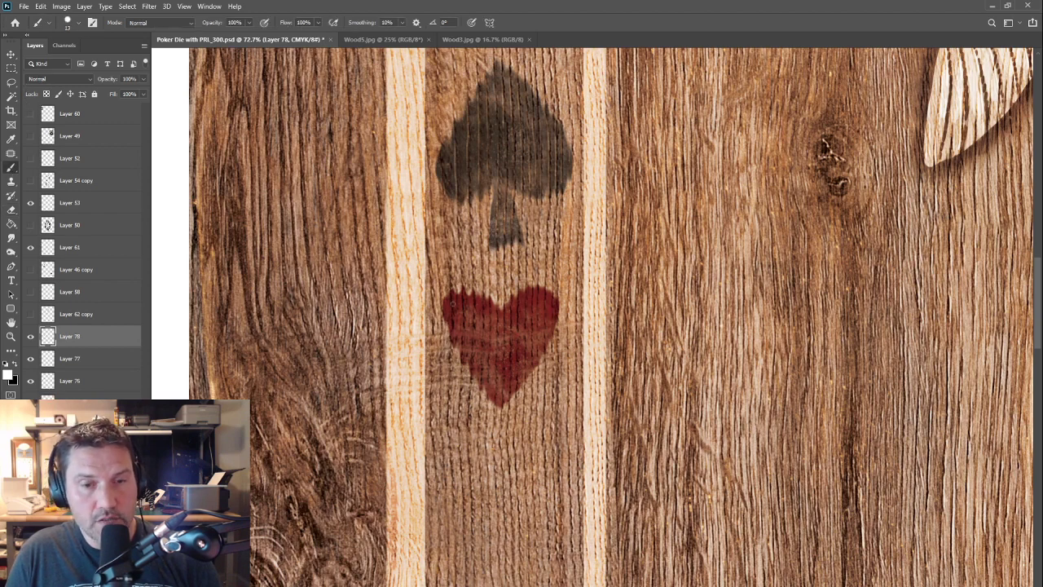
{"action": "mouse_move", "coordinate": [458, 289]}
{"action": "left_mouse_down"}
{"action": "mouse_move", "coordinate": [505, 358]}
{"action": "mouse_move", "coordinate": [475, 374]}
{"action": "left_mouse_up"}
{"action": "key", "text": "ctrl+z"}
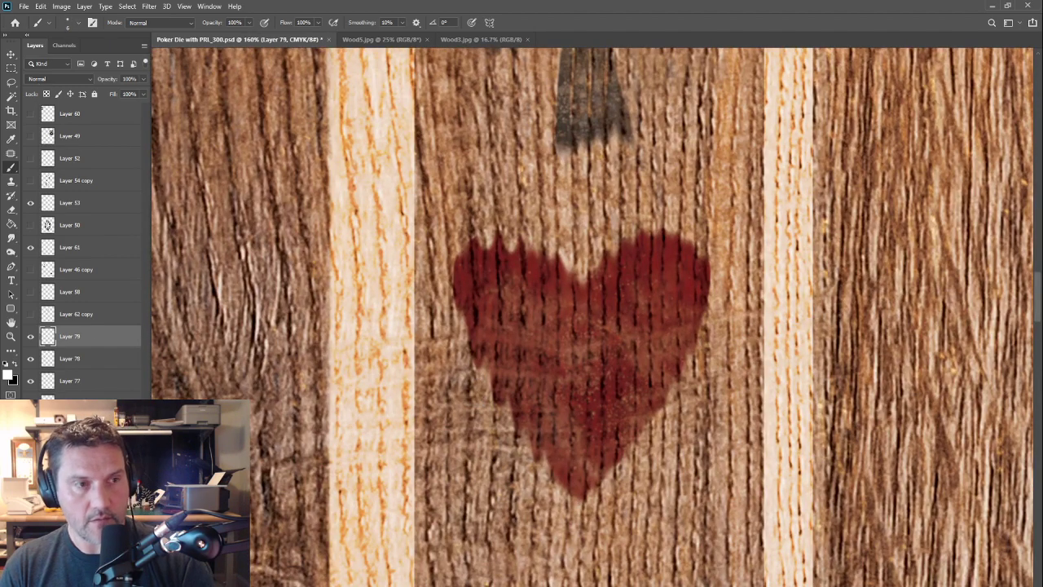
Step: Set the new layer's blend mode to Overlay and paint thin white lines along the grain from the heart's left edge to its centre
{"action": "left_click", "coordinate": [57, 78]}
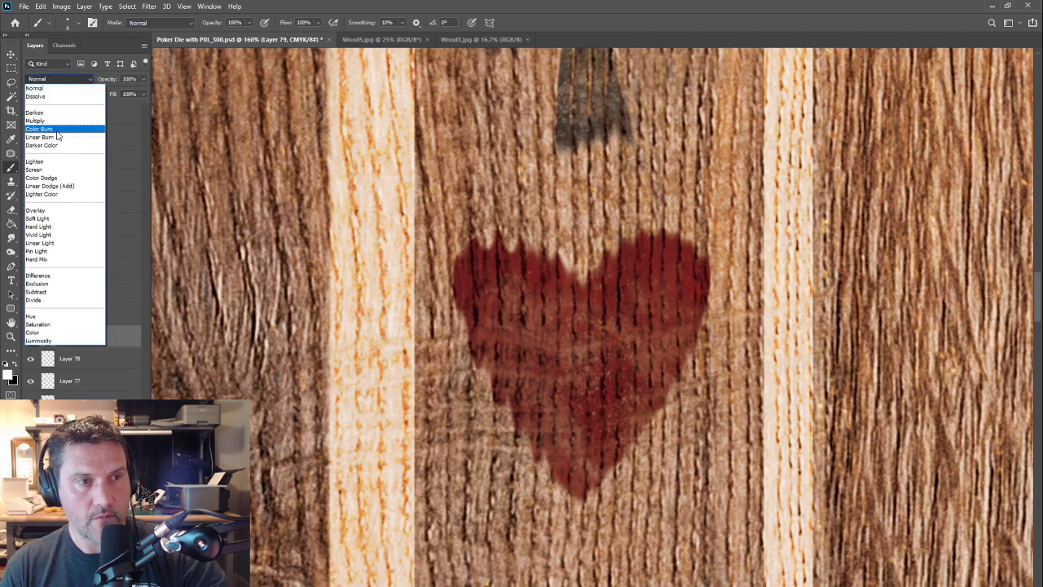
{"action": "left_click", "coordinate": [37, 210]}
{"action": "left_click_drag", "start_coordinate": [468, 243], "coordinate": [470, 330]}
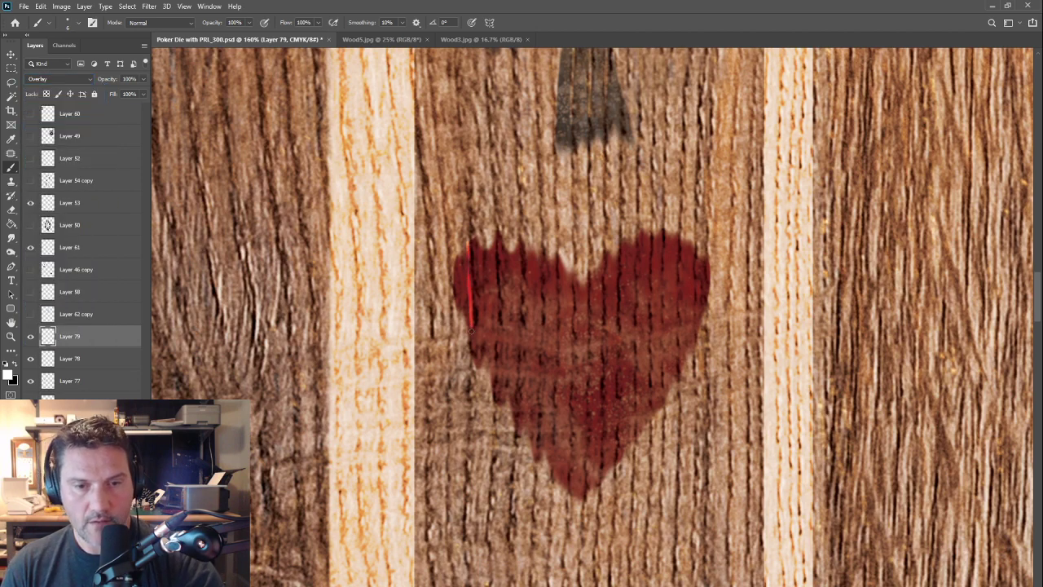
{"action": "left_click_drag", "start_coordinate": [495, 240], "coordinate": [494, 366]}
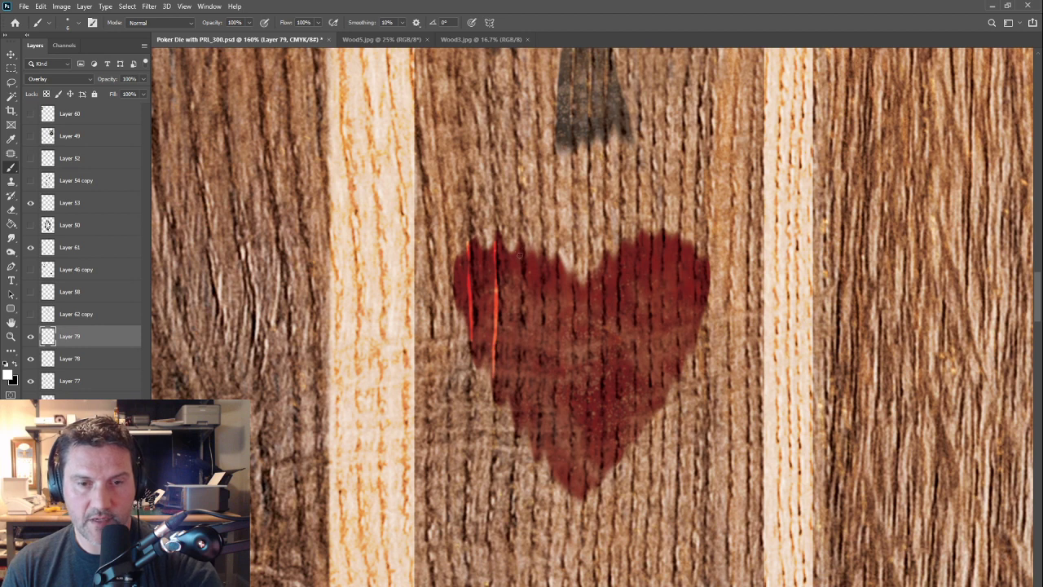
{"action": "left_click_drag", "start_coordinate": [519, 240], "coordinate": [519, 394]}
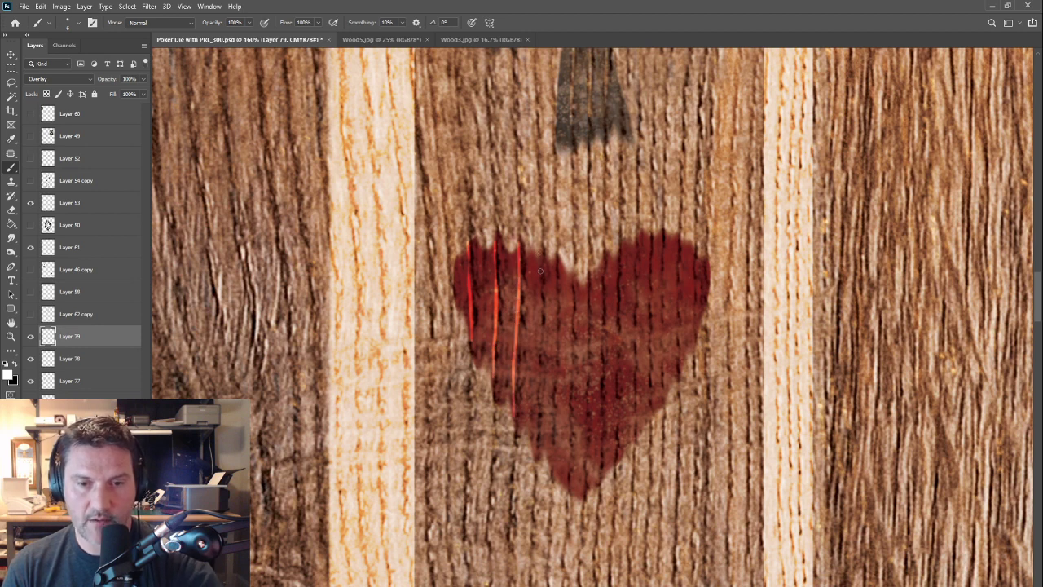
{"action": "left_click_drag", "start_coordinate": [540, 254], "coordinate": [535, 431]}
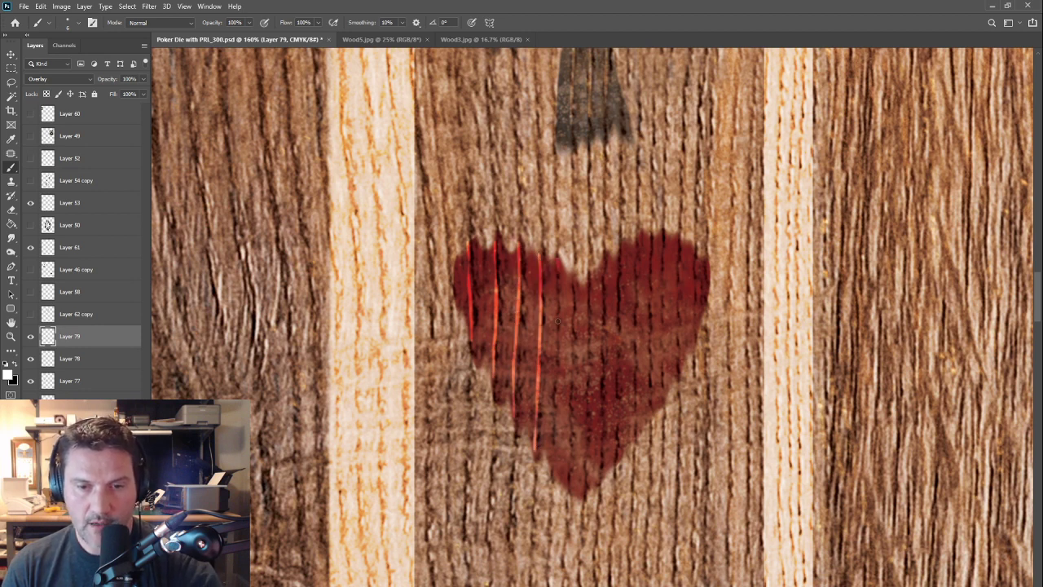
{"action": "left_click_drag", "start_coordinate": [558, 316], "coordinate": [550, 463]}
{"action": "left_click_drag", "start_coordinate": [571, 269], "coordinate": [569, 416]}
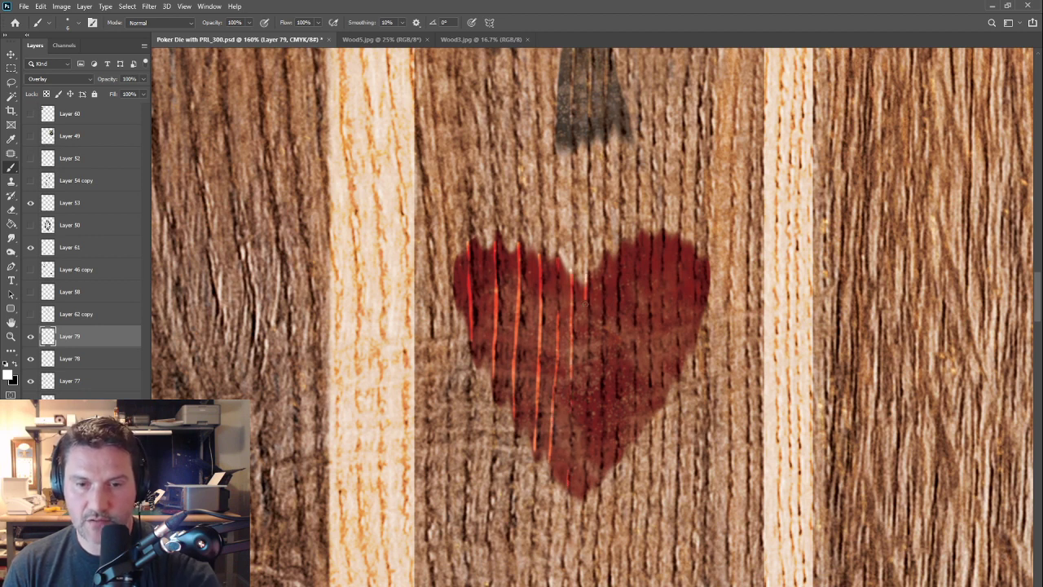
{"action": "left_click_drag", "start_coordinate": [585, 303], "coordinate": [583, 496]}
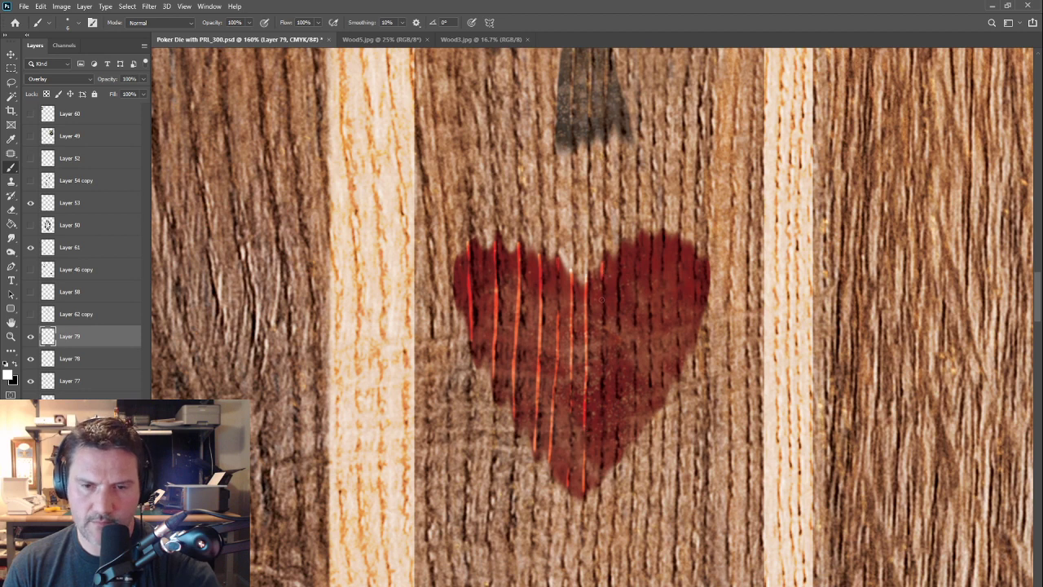
Step: Paint matching thin grain lines down the heart's right half and lower the line layer's opacity to 44%
{"action": "left_click_drag", "start_coordinate": [602, 300], "coordinate": [600, 471]}
{"action": "left_click_drag", "start_coordinate": [618, 245], "coordinate": [616, 375]}
{"action": "left_click_drag", "start_coordinate": [632, 236], "coordinate": [634, 417]}
{"action": "left_click_drag", "start_coordinate": [648, 288], "coordinate": [649, 416]}
{"action": "left_click_drag", "start_coordinate": [658, 230], "coordinate": [657, 267]}
{"action": "left_click_drag", "start_coordinate": [658, 359], "coordinate": [659, 404]}
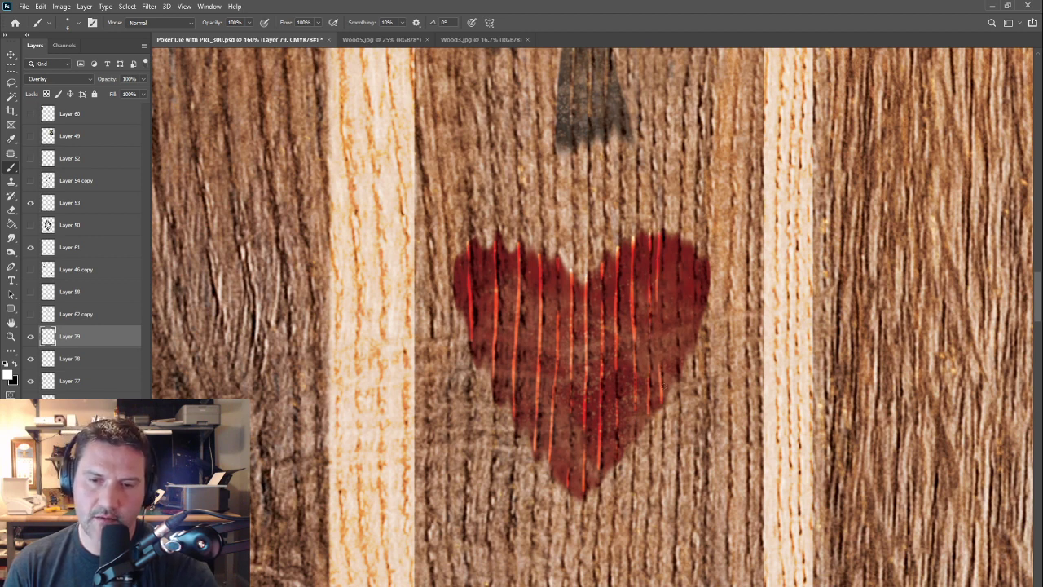
{"action": "mouse_move", "coordinate": [676, 229]}
{"action": "left_mouse_down"}
{"action": "mouse_move", "coordinate": [674, 381]}
{"action": "mouse_move", "coordinate": [691, 244]}
{"action": "mouse_move", "coordinate": [691, 292]}
{"action": "left_mouse_up"}
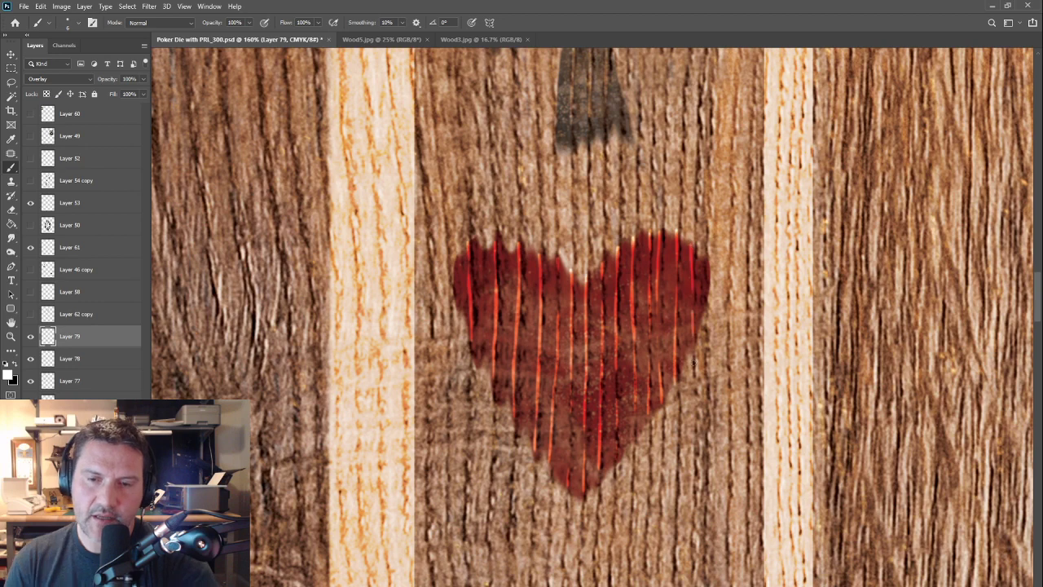
{"action": "left_click_drag", "start_coordinate": [108, 79], "coordinate": [92, 83]}
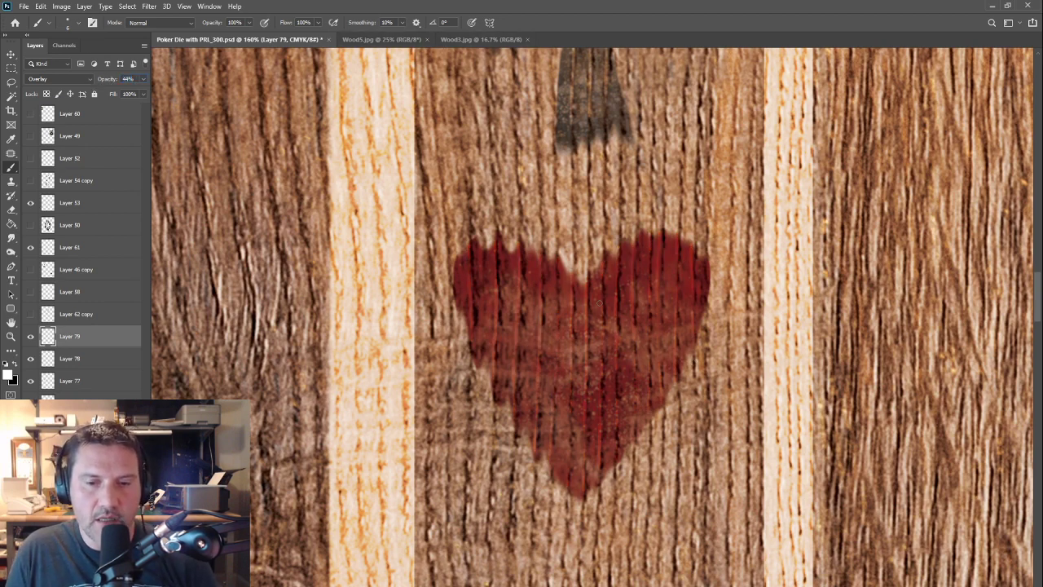
Step: Add another layer above the grain lines, set it to Multiply and choose a dark red foreground color
{"action": "left_click_drag", "start_coordinate": [602, 313], "coordinate": [577, 217]}
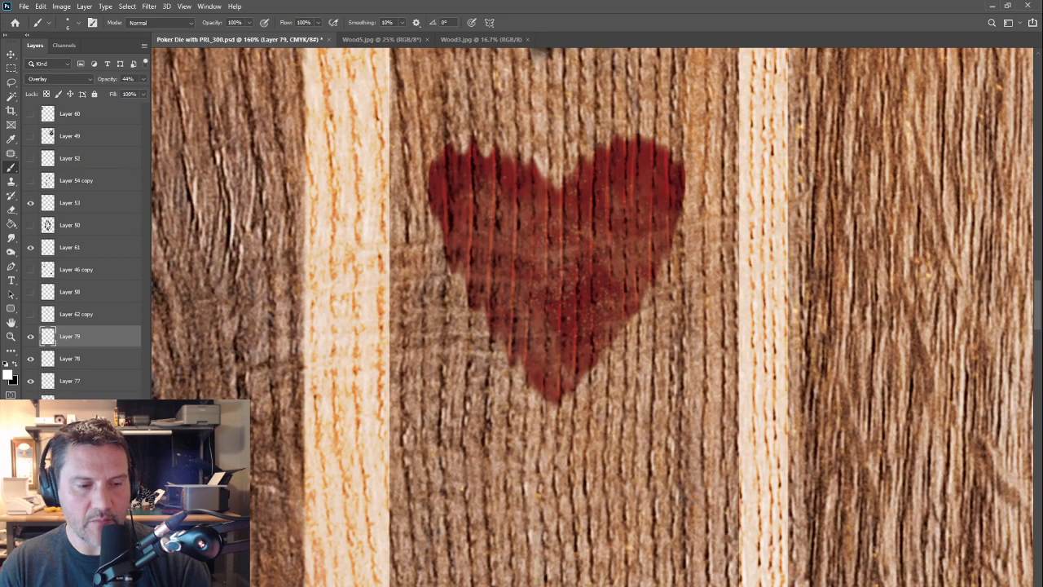
{"action": "key", "text": "ctrl+shift+alt+n"}
{"action": "left_click", "coordinate": [57, 79]}
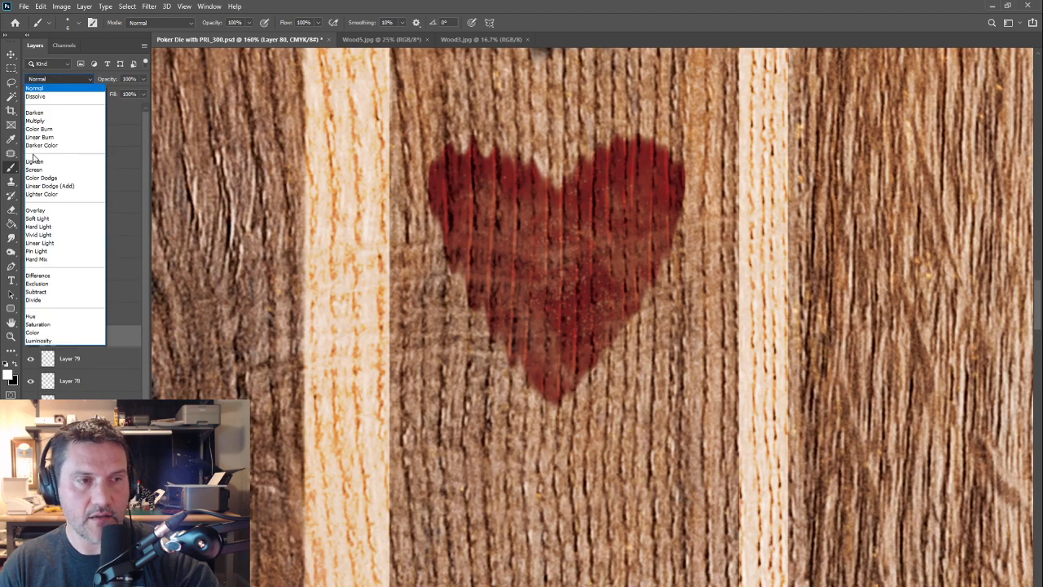
{"action": "left_click", "coordinate": [32, 123]}
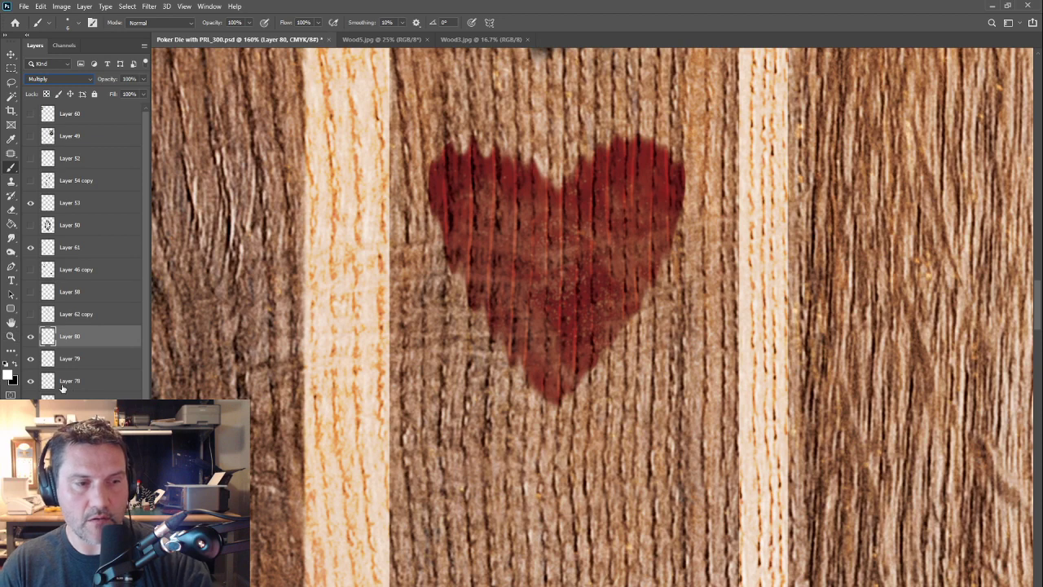
{"action": "left_click", "coordinate": [7, 374]}
{"action": "left_click_drag", "start_coordinate": [866, 317], "coordinate": [853, 327]}
{"action": "left_click", "coordinate": [958, 269]}
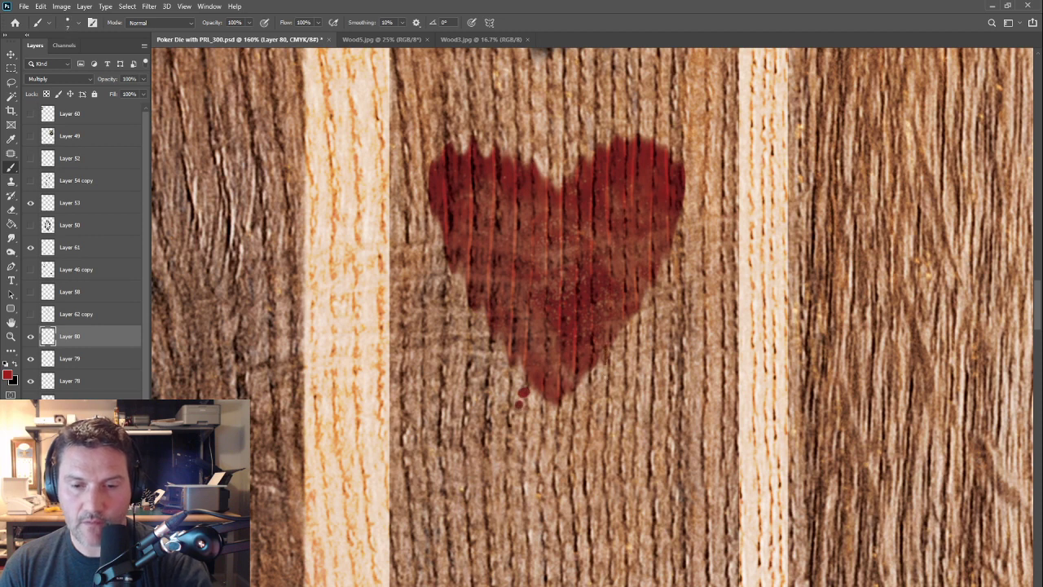
Step: Paint small red spatters and a thin curved drip around the heart's lower edges and upper left lobe
{"action": "left_click_drag", "start_coordinate": [607, 365], "coordinate": [581, 479]}
{"action": "left_click", "coordinate": [553, 509]}
{"action": "left_click_drag", "start_coordinate": [605, 371], "coordinate": [616, 347]}
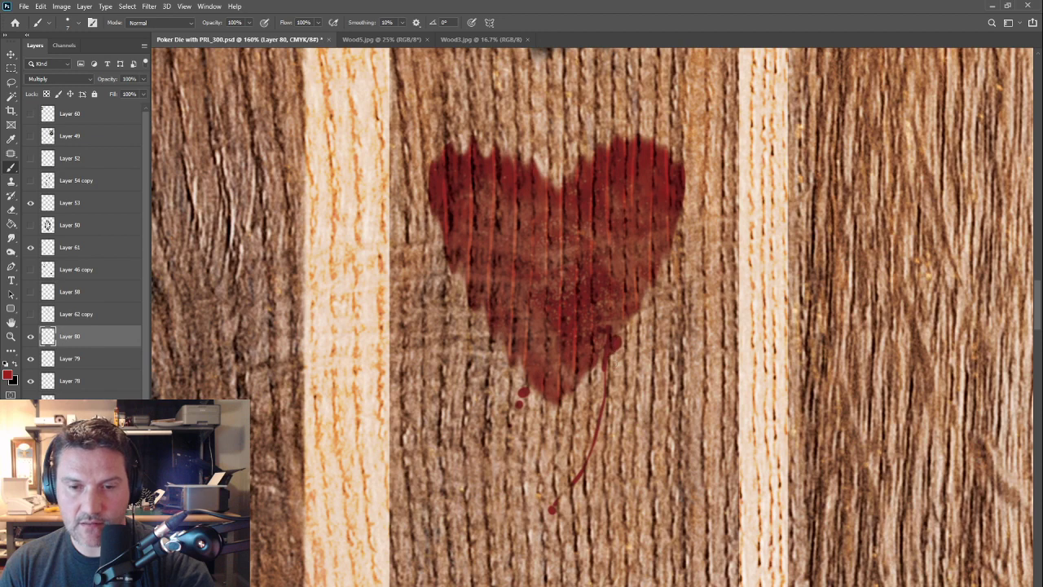
{"action": "left_click_drag", "start_coordinate": [470, 295], "coordinate": [484, 414]}
{"action": "left_click_drag", "start_coordinate": [503, 284], "coordinate": [502, 272]}
{"action": "left_click", "coordinate": [500, 254]}
{"action": "left_click", "coordinate": [490, 245]}
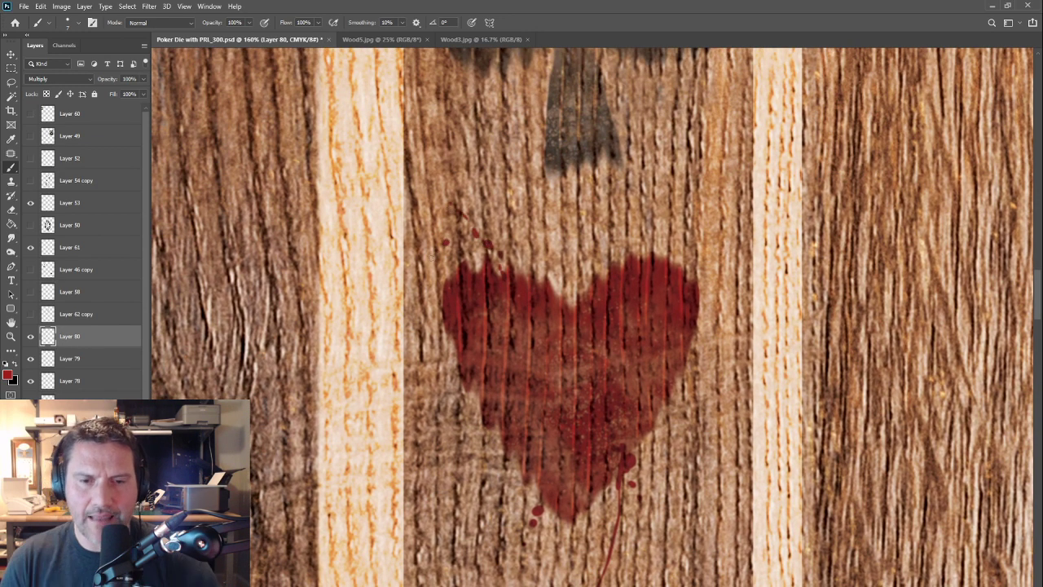
Step: Examine the worn heart and spade up close and against the whole wood design
{"action": "scroll", "coordinate": [649, 313], "scroll_direction": "down", "scroll_amount": 10}
{"action": "left_click_drag", "start_coordinate": [649, 313], "coordinate": [479, 242]}
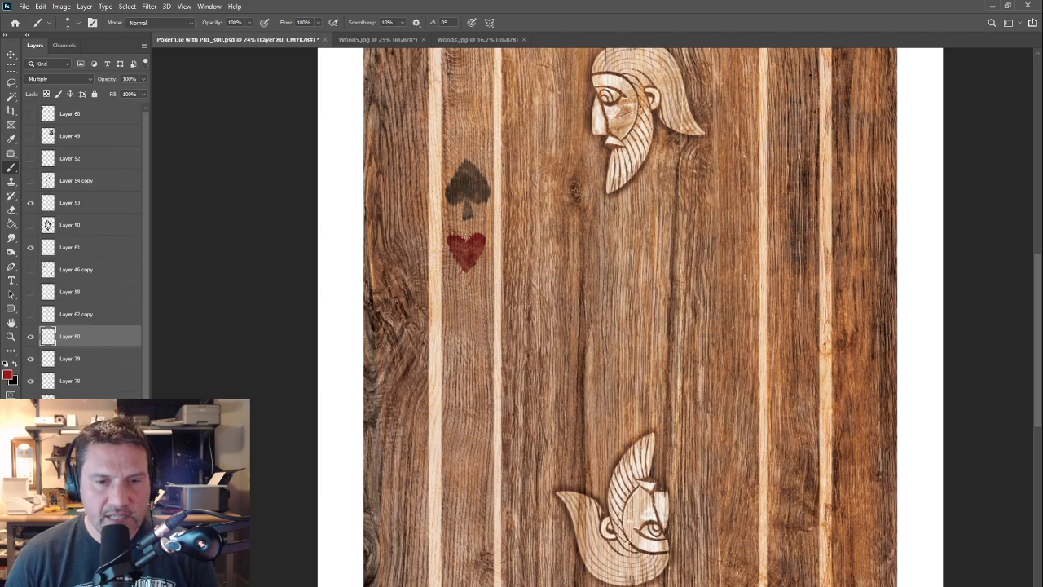
{"action": "scroll", "coordinate": [457, 245], "scroll_direction": "up", "scroll_amount": 6}
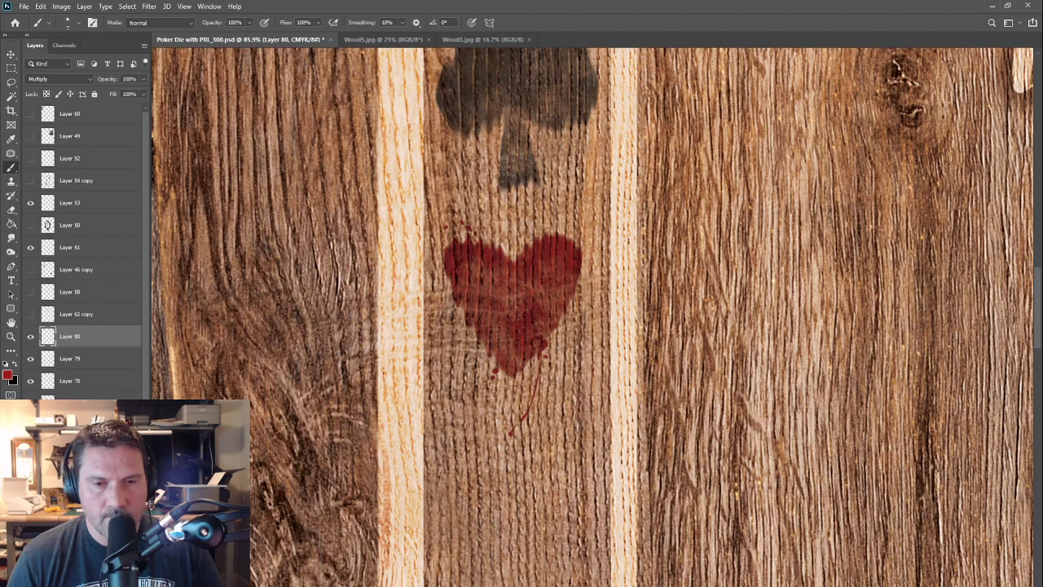
{"action": "left_click_drag", "start_coordinate": [487, 258], "coordinate": [529, 302]}
{"action": "key", "text": "ctrl+z"}
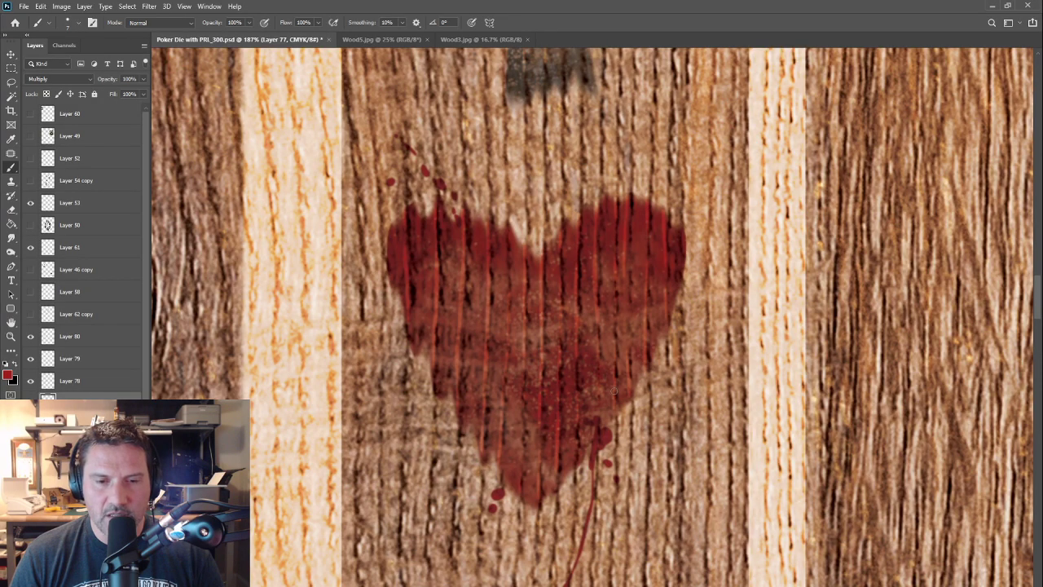
{"action": "left_click_drag", "start_coordinate": [720, 395], "coordinate": [640, 391]}
{"action": "left_click_drag", "start_coordinate": [727, 327], "coordinate": [455, 180]}
{"action": "scroll", "coordinate": [584, 269], "scroll_direction": "down", "scroll_amount": 1}
{"action": "left_click_drag", "start_coordinate": [587, 267], "coordinate": [625, 349]}
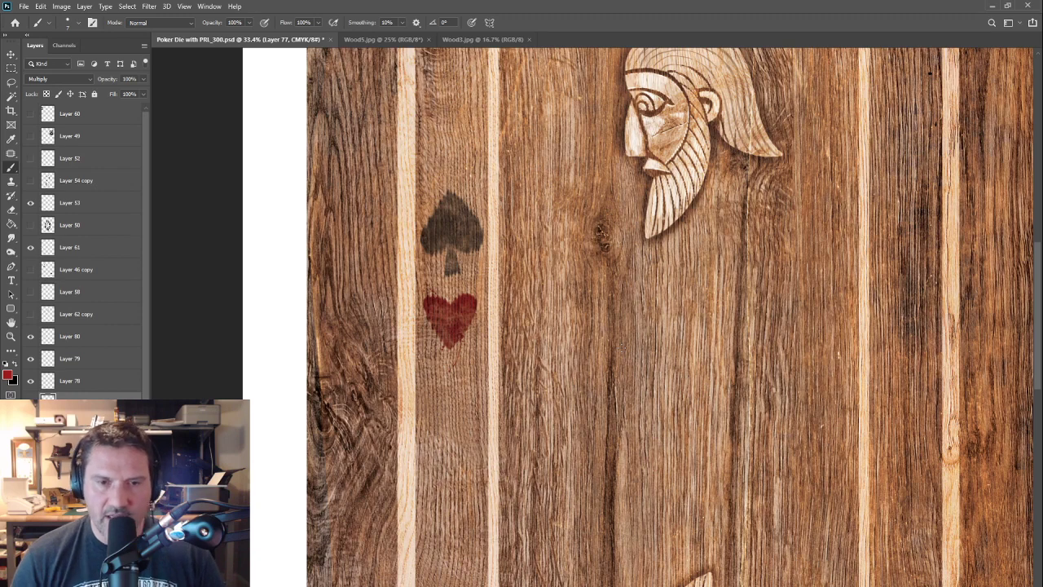
Step: Inspect the carved bearded head and the full die, checking the design with Layer 50 shown and hidden
{"action": "scroll", "coordinate": [573, 350], "scroll_direction": "down", "scroll_amount": 2}
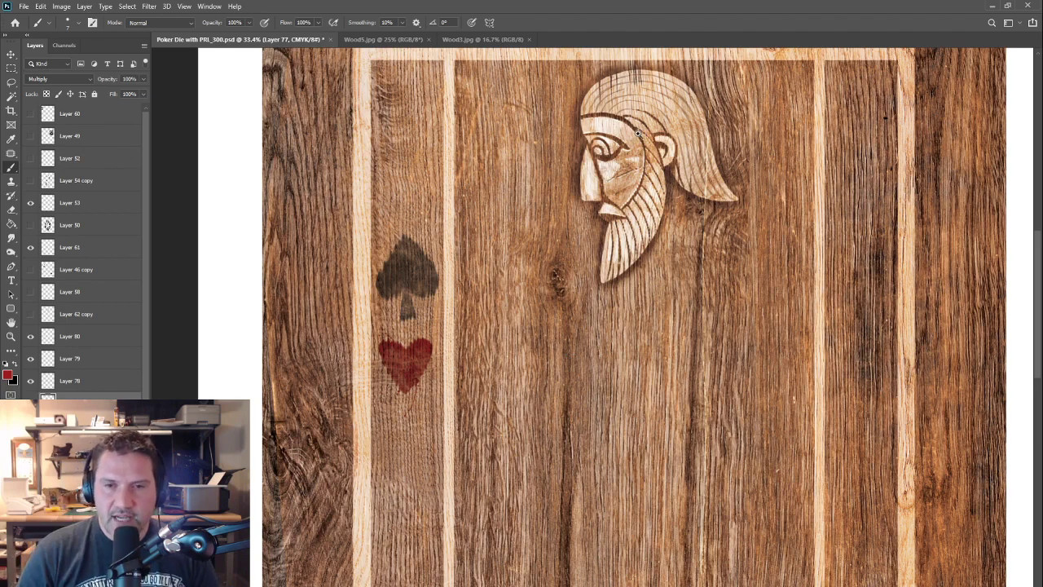
{"action": "left_click_drag", "start_coordinate": [639, 134], "coordinate": [626, 271]}
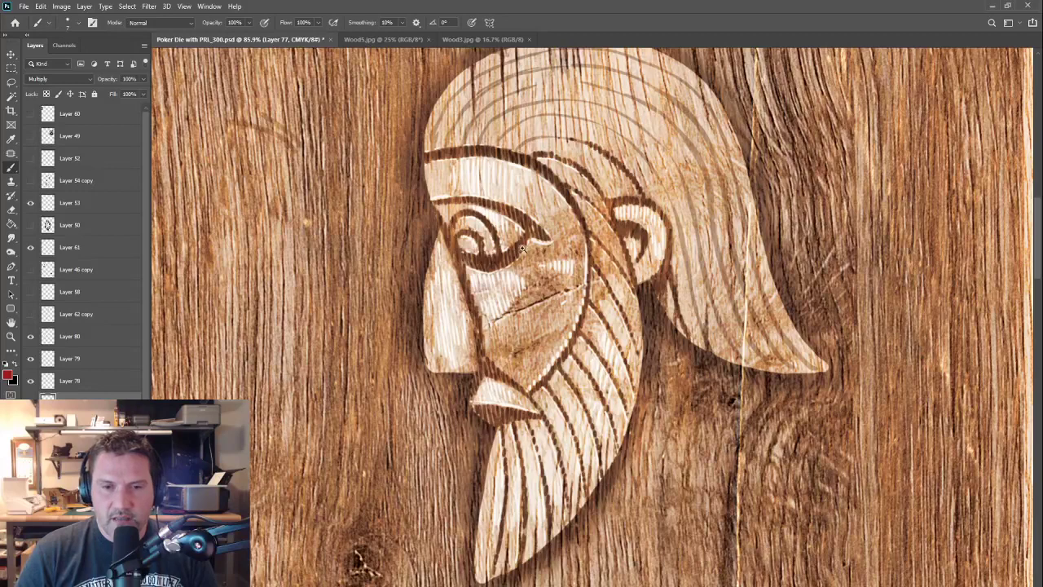
{"action": "scroll", "coordinate": [525, 251], "scroll_direction": "up", "scroll_amount": 1}
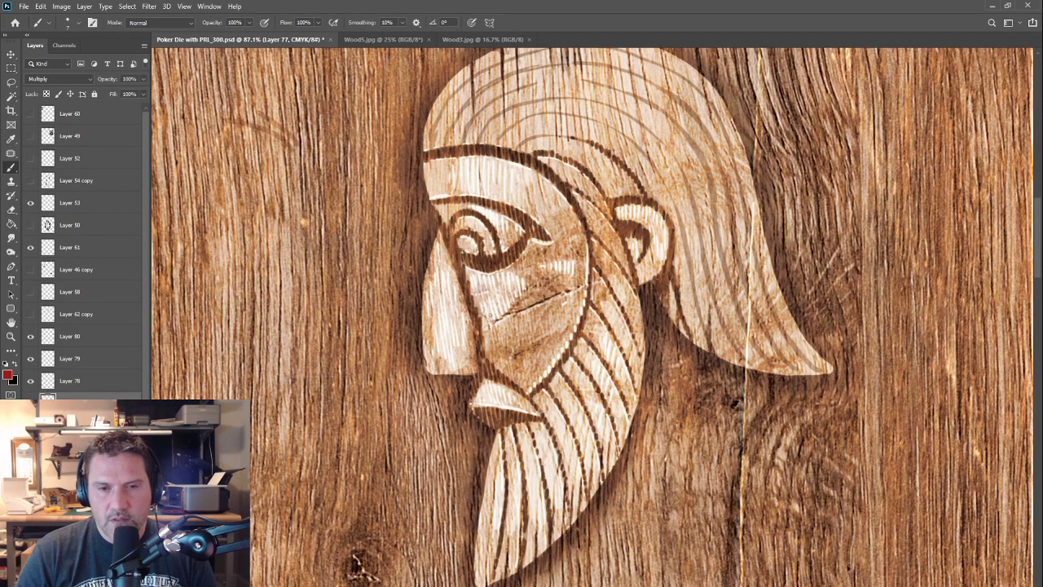
{"action": "scroll", "coordinate": [623, 411], "scroll_direction": "down", "scroll_amount": 6}
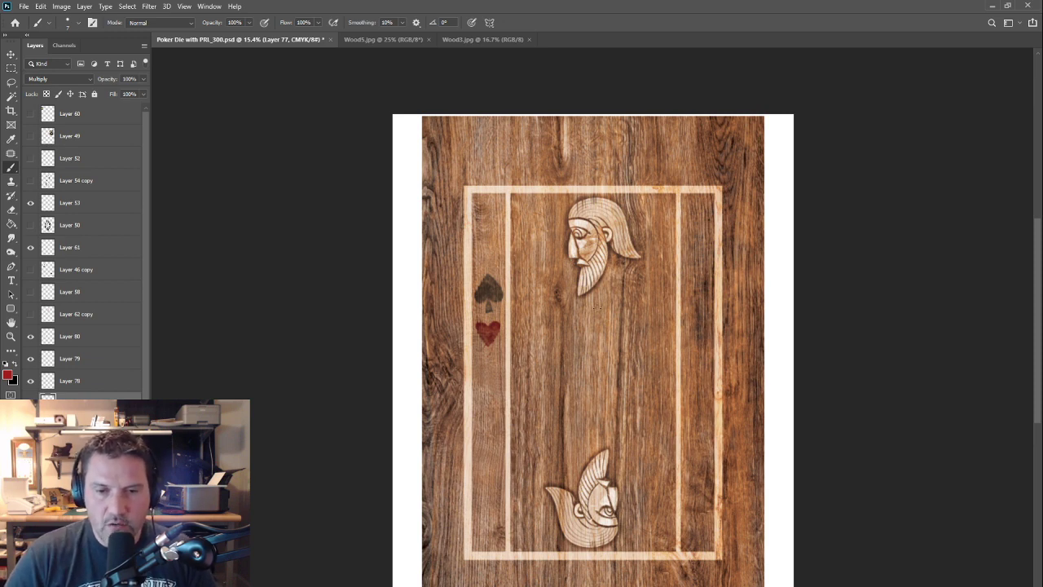
{"action": "scroll", "coordinate": [597, 309], "scroll_direction": "up", "scroll_amount": 4}
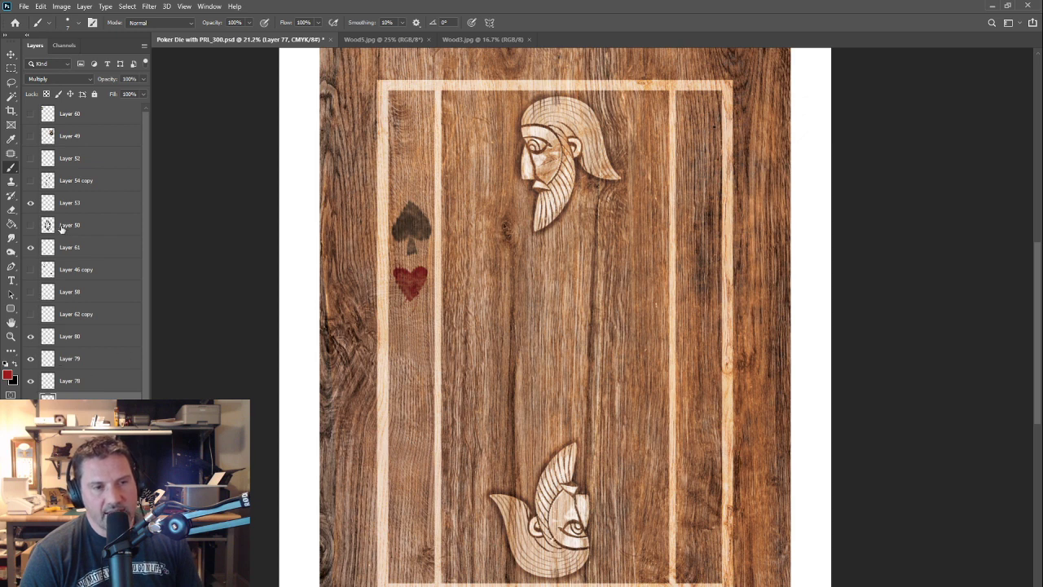
{"action": "left_click", "coordinate": [31, 225]}
{"action": "left_click", "coordinate": [31, 225]}
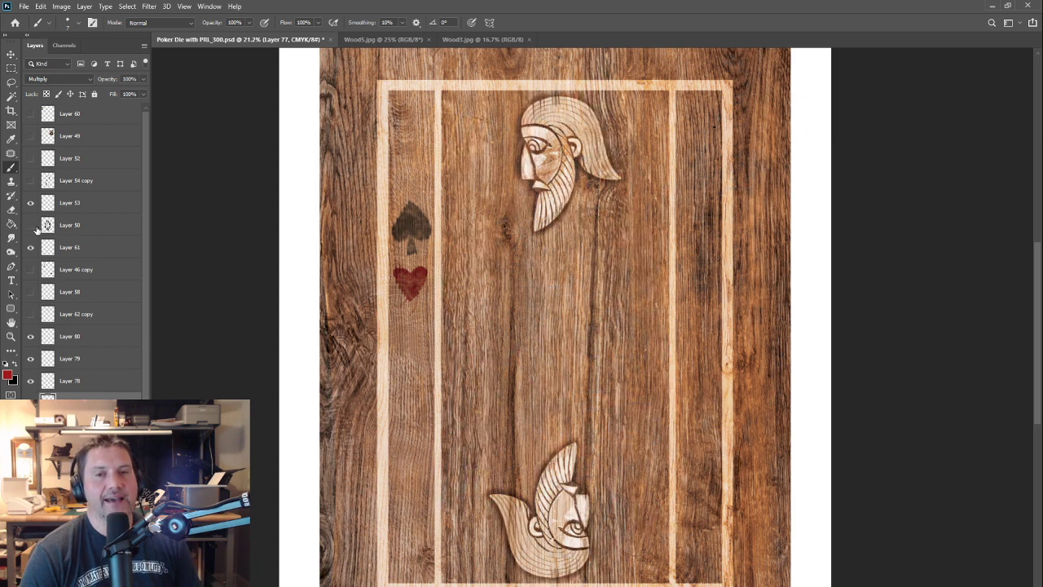
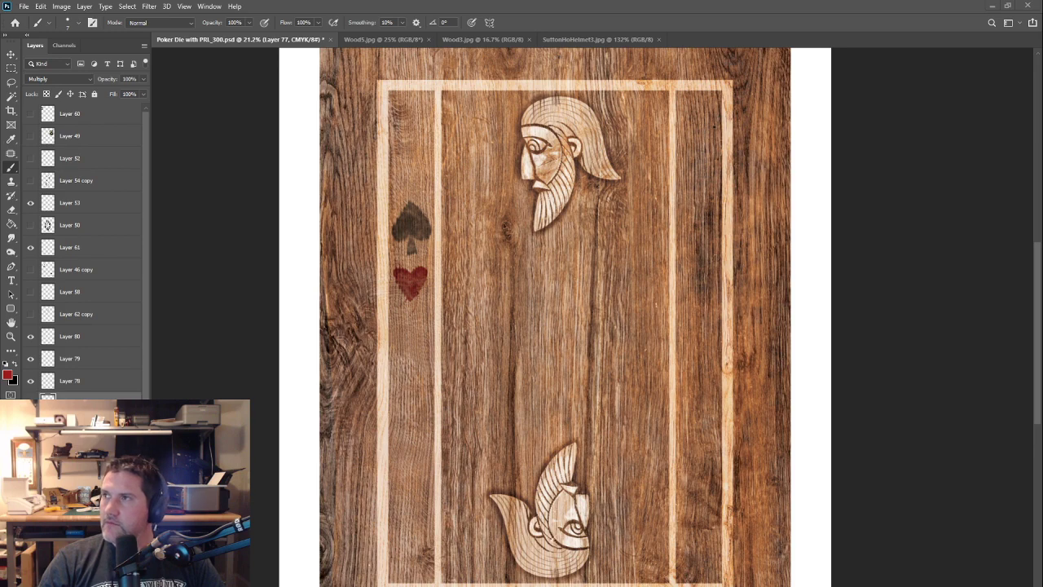
Step: Switch to the browser's stave church image results, view the Visit Norway article's church photo and dismiss its location request
{"action": "left_click_drag", "start_coordinate": [1042, 456], "coordinate": [554, 47]}
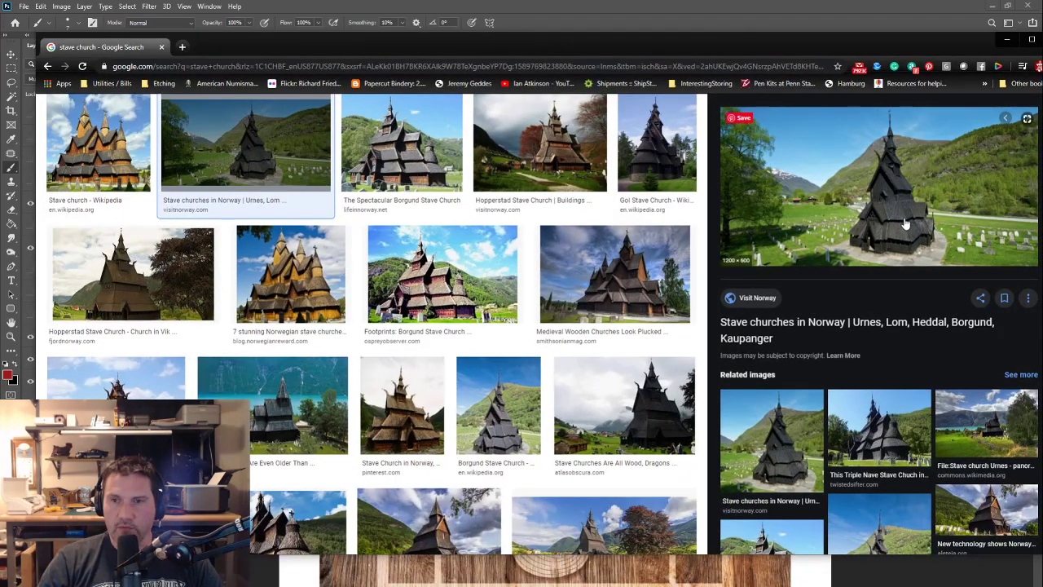
{"action": "left_click", "coordinate": [842, 258]}
{"action": "scroll", "coordinate": [618, 440], "scroll_direction": "down", "scroll_amount": 3}
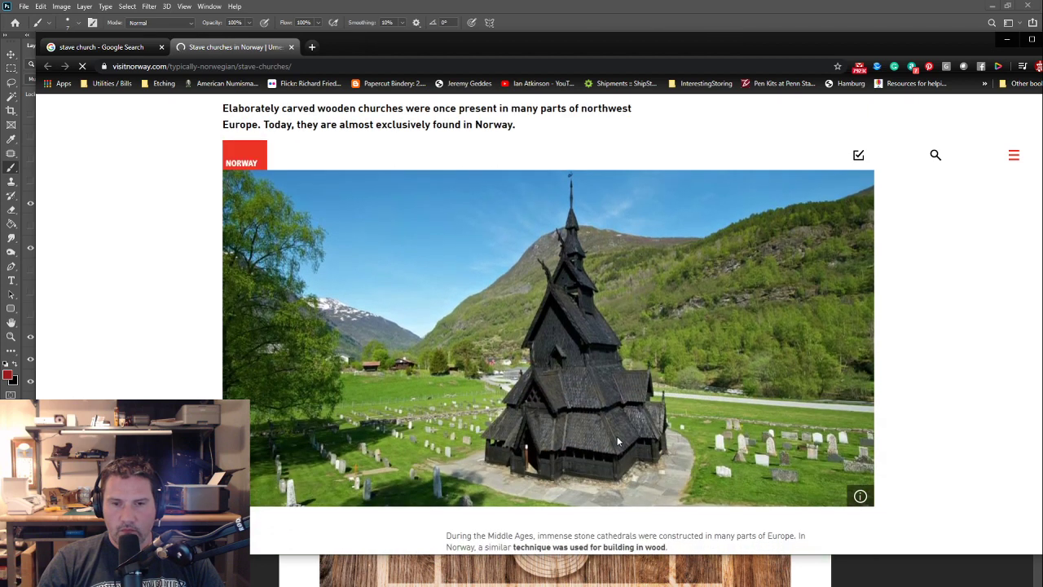
{"action": "scroll", "coordinate": [604, 457], "scroll_direction": "down", "scroll_amount": 1}
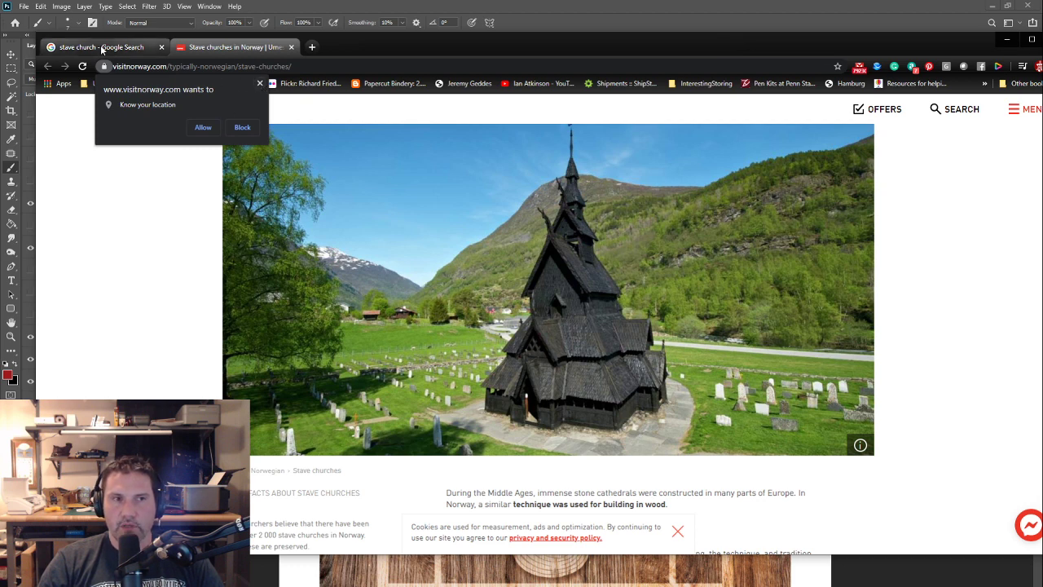
{"action": "left_click", "coordinate": [259, 85]}
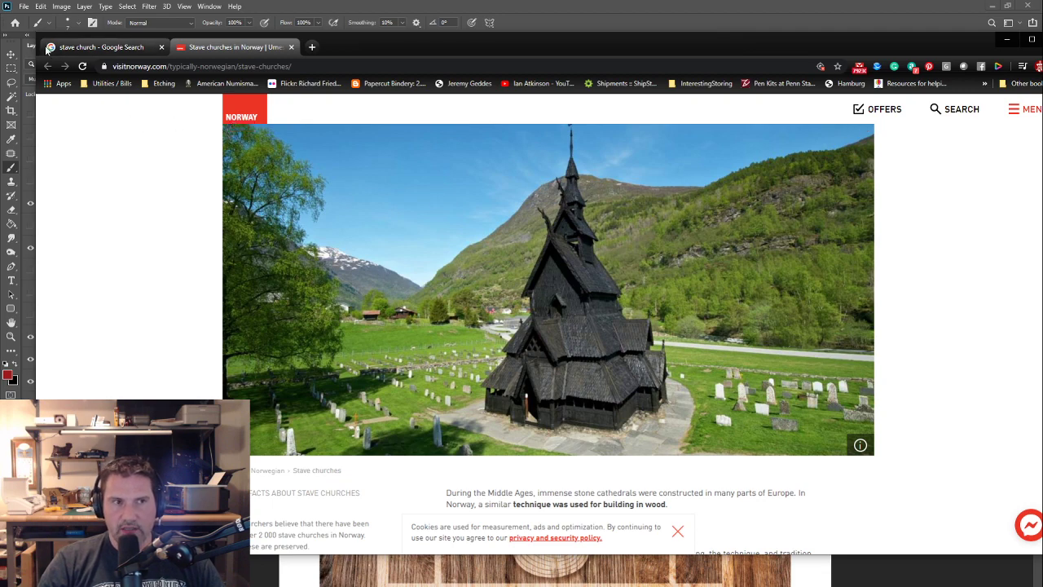
Step: Preview the Forbes and TripAdvisor stave church photos in the image results and return to the die design in Photoshop
{"action": "left_click", "coordinate": [62, 50]}
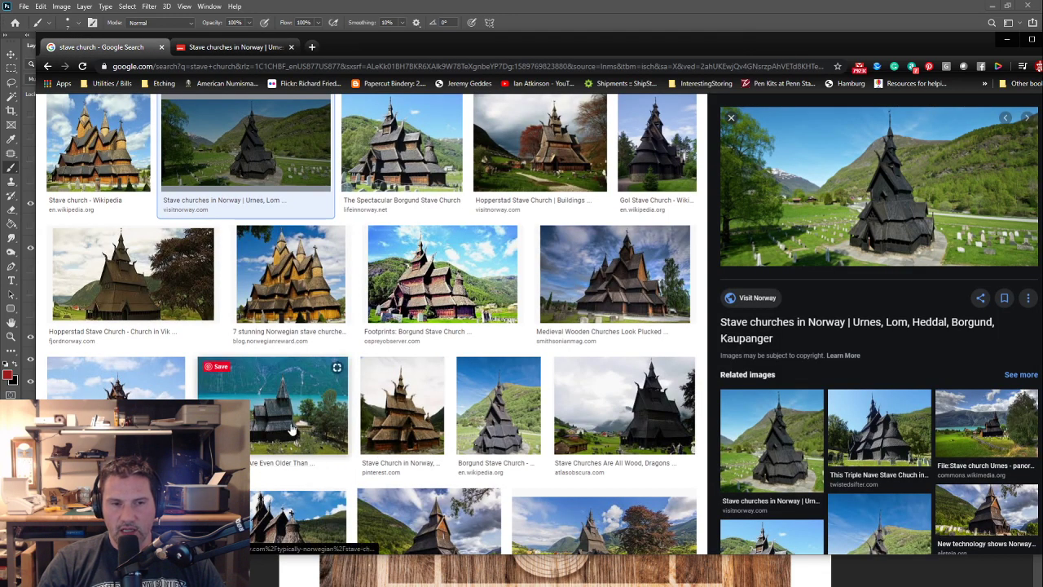
{"action": "left_click", "coordinate": [327, 416]}
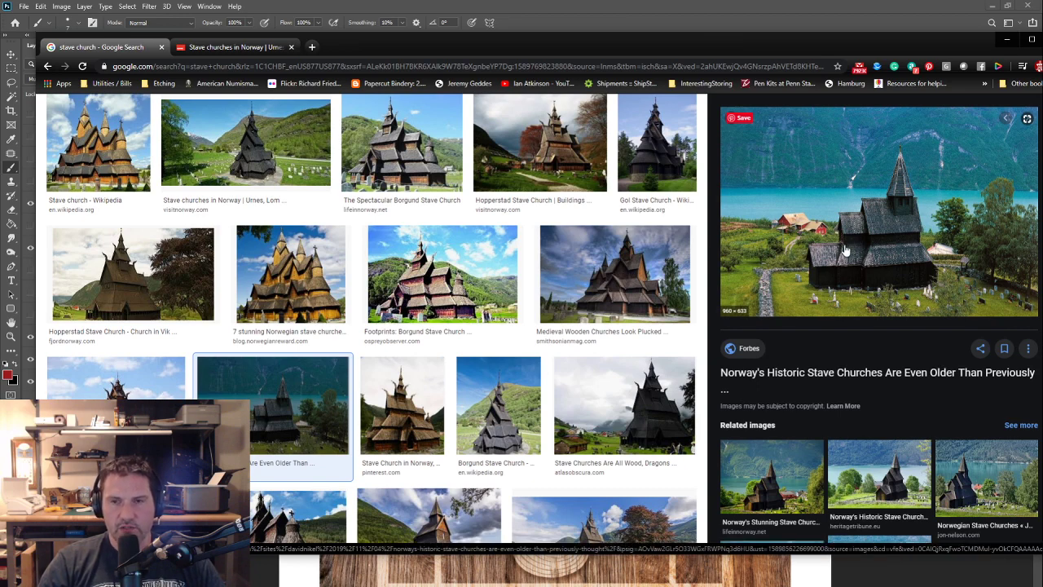
{"action": "scroll", "coordinate": [516, 345], "scroll_direction": "down", "scroll_amount": 3}
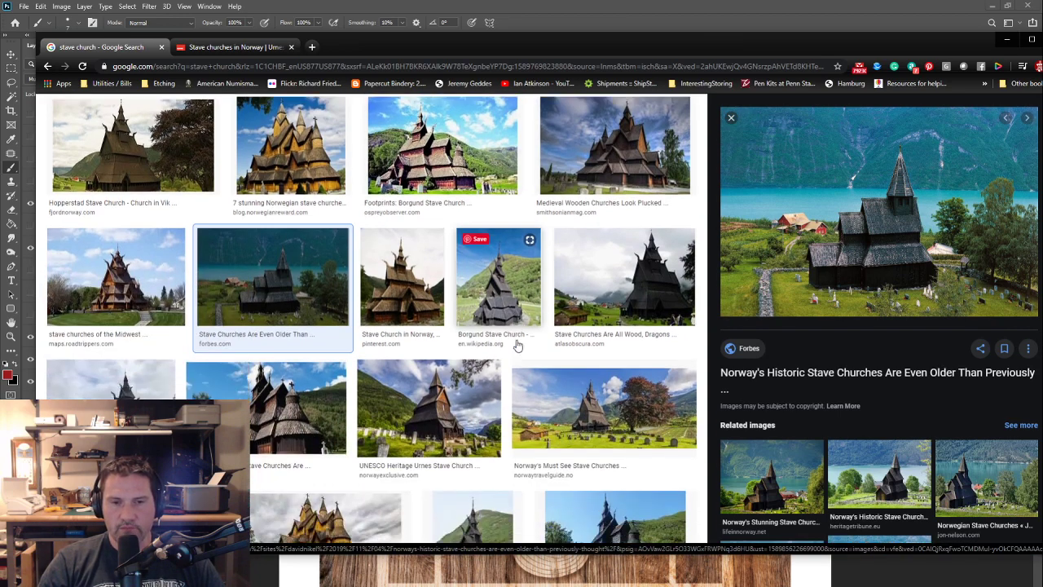
{"action": "scroll", "coordinate": [516, 345], "scroll_direction": "down", "scroll_amount": 2}
{"action": "left_click", "coordinate": [289, 461]}
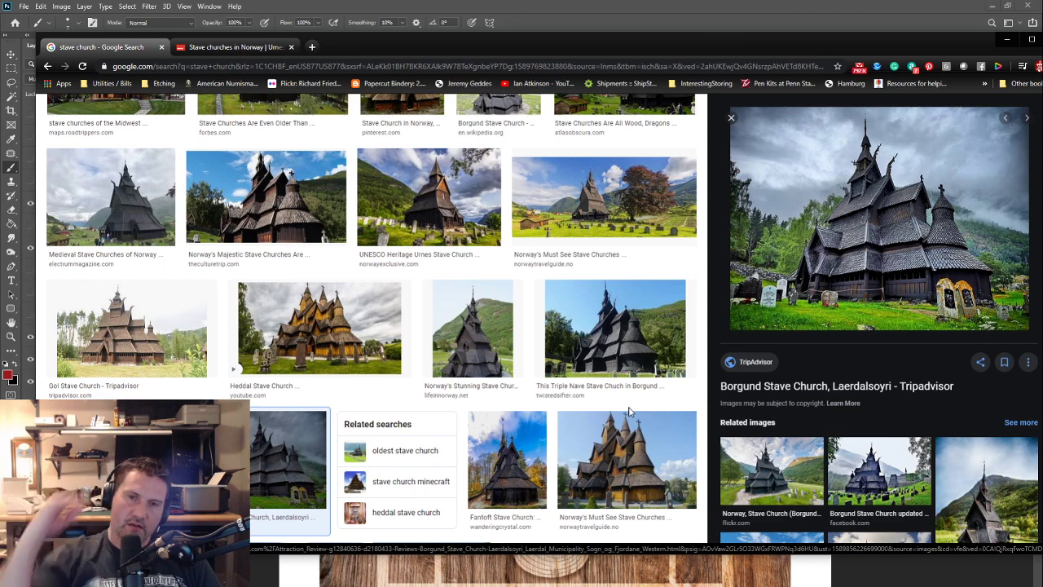
{"action": "left_click_drag", "start_coordinate": [951, 53], "coordinate": [880, 63]}
{"action": "left_click", "coordinate": [935, 49]}
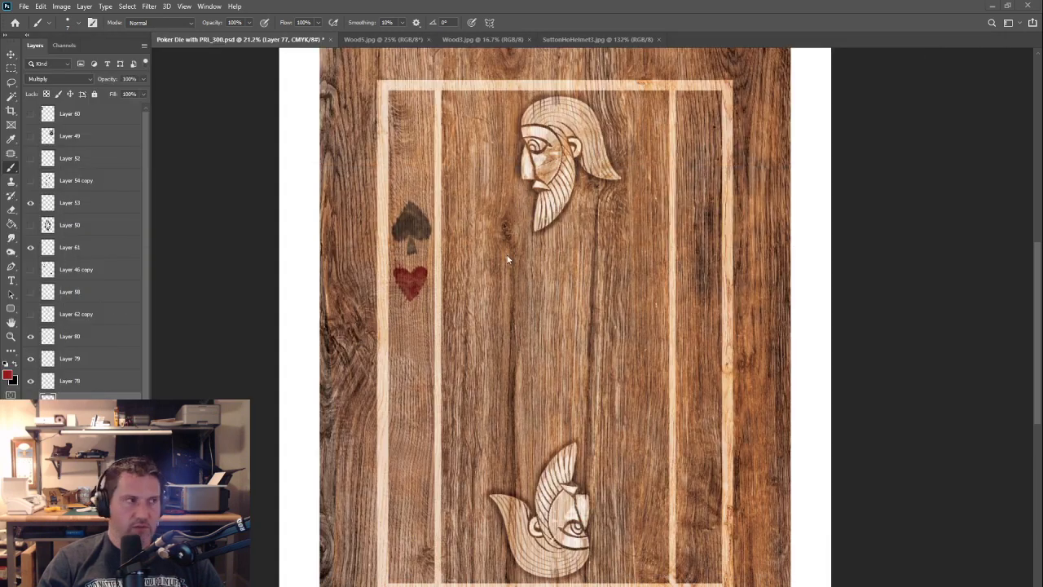